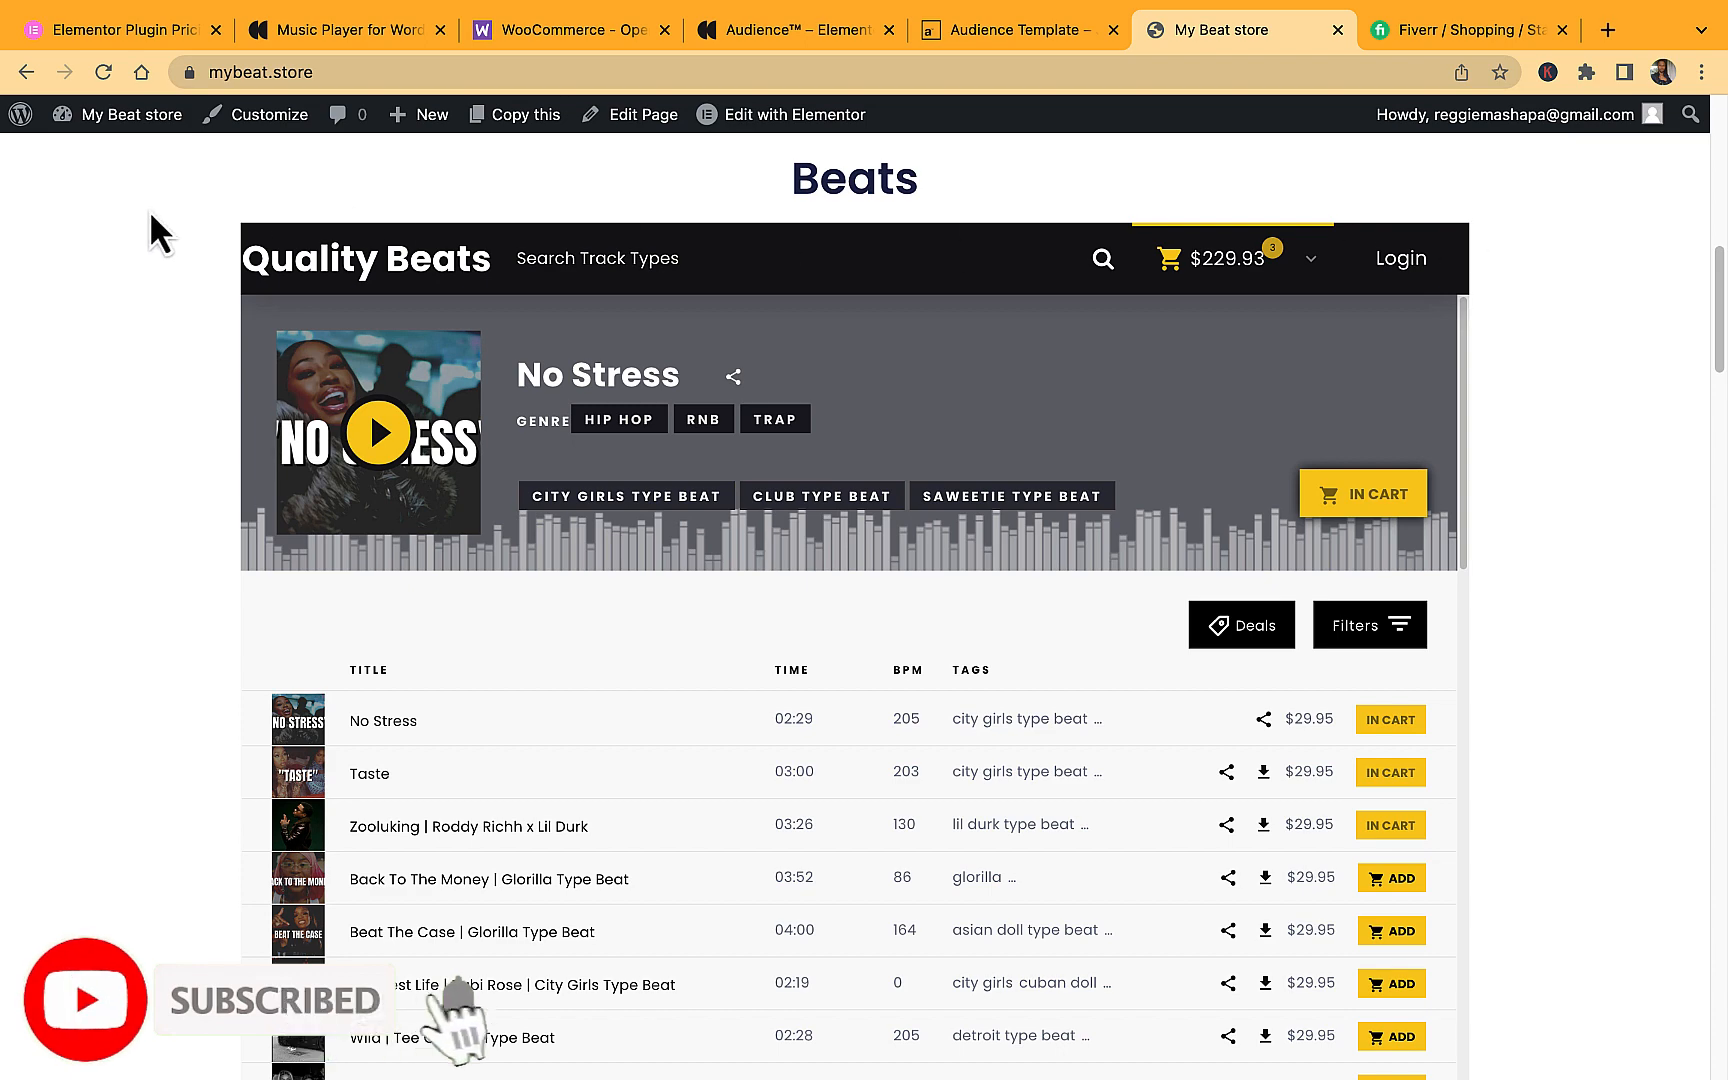
Look over the beat store's homepage from the hero banner down to the Beats player section.
{"action": "scroll", "coordinate": [136, 211], "scroll_direction": "up", "scroll_amount": 6}
{"action": "scroll", "coordinate": [136, 212], "scroll_direction": "up", "scroll_amount": 5}
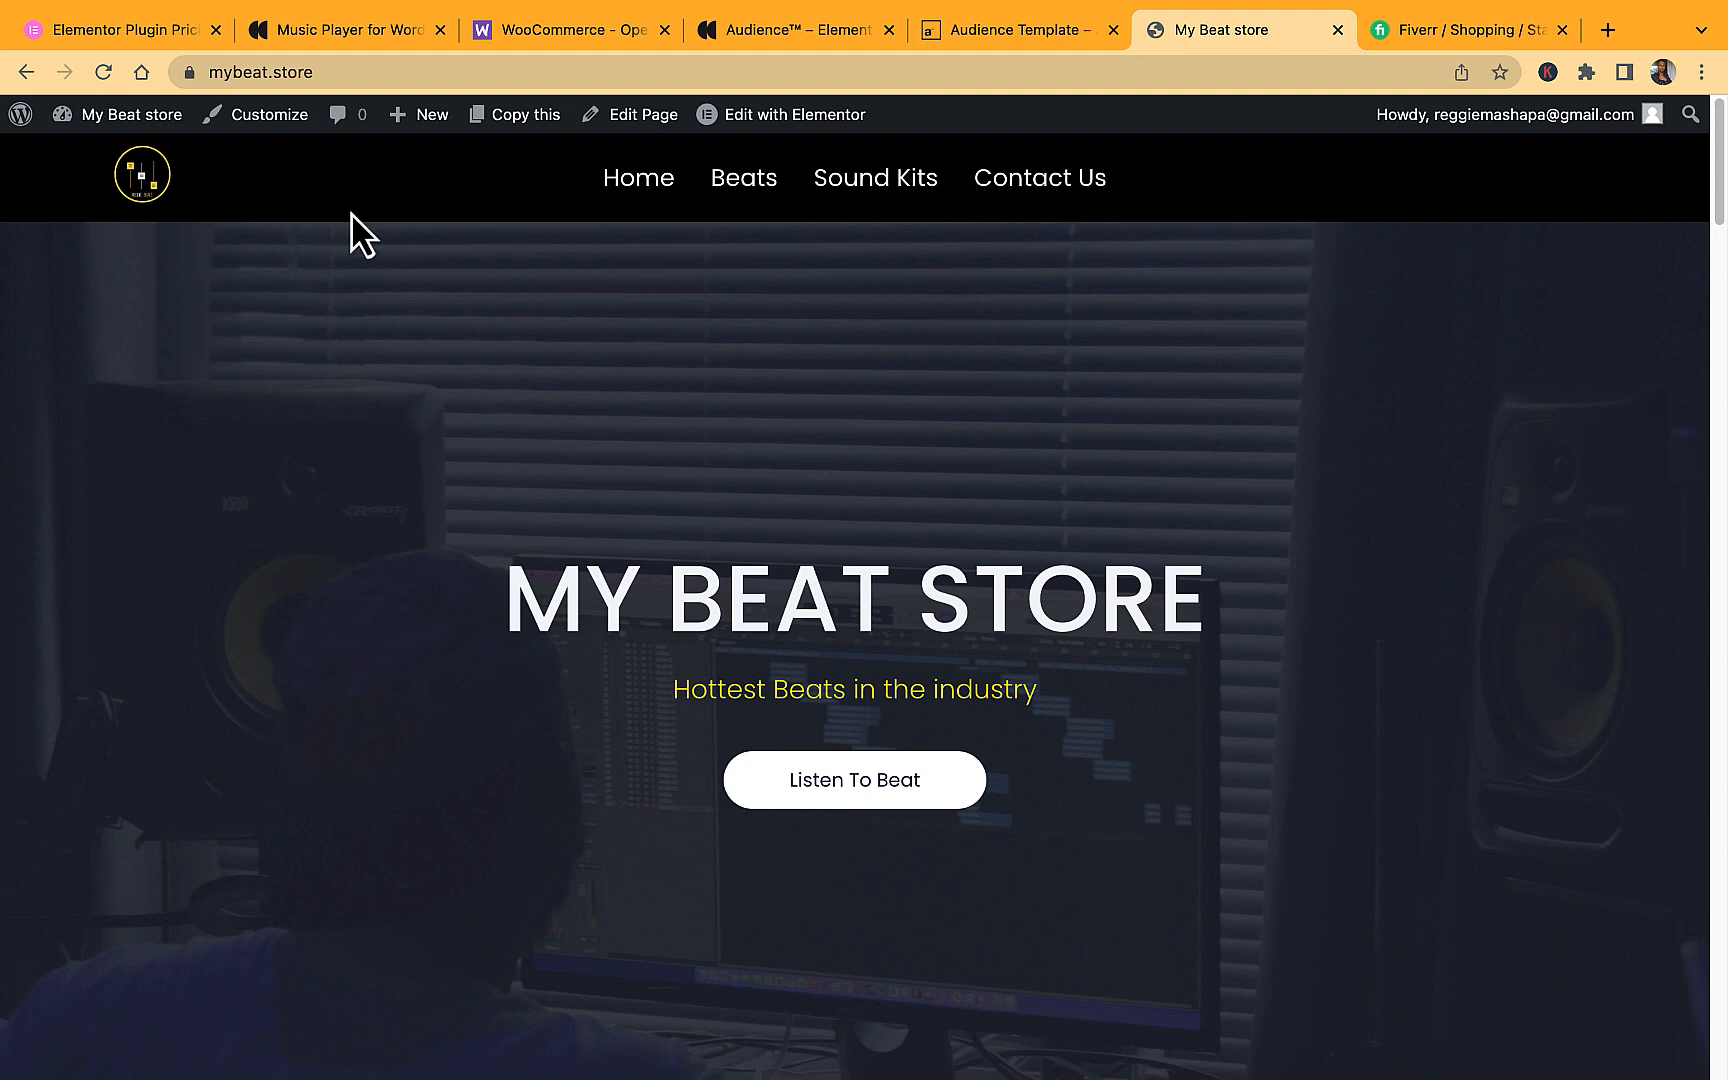
{"action": "scroll", "coordinate": [436, 629], "scroll_direction": "down", "scroll_amount": 8}
{"action": "scroll", "coordinate": [366, 629], "scroll_direction": "down", "scroll_amount": 2}
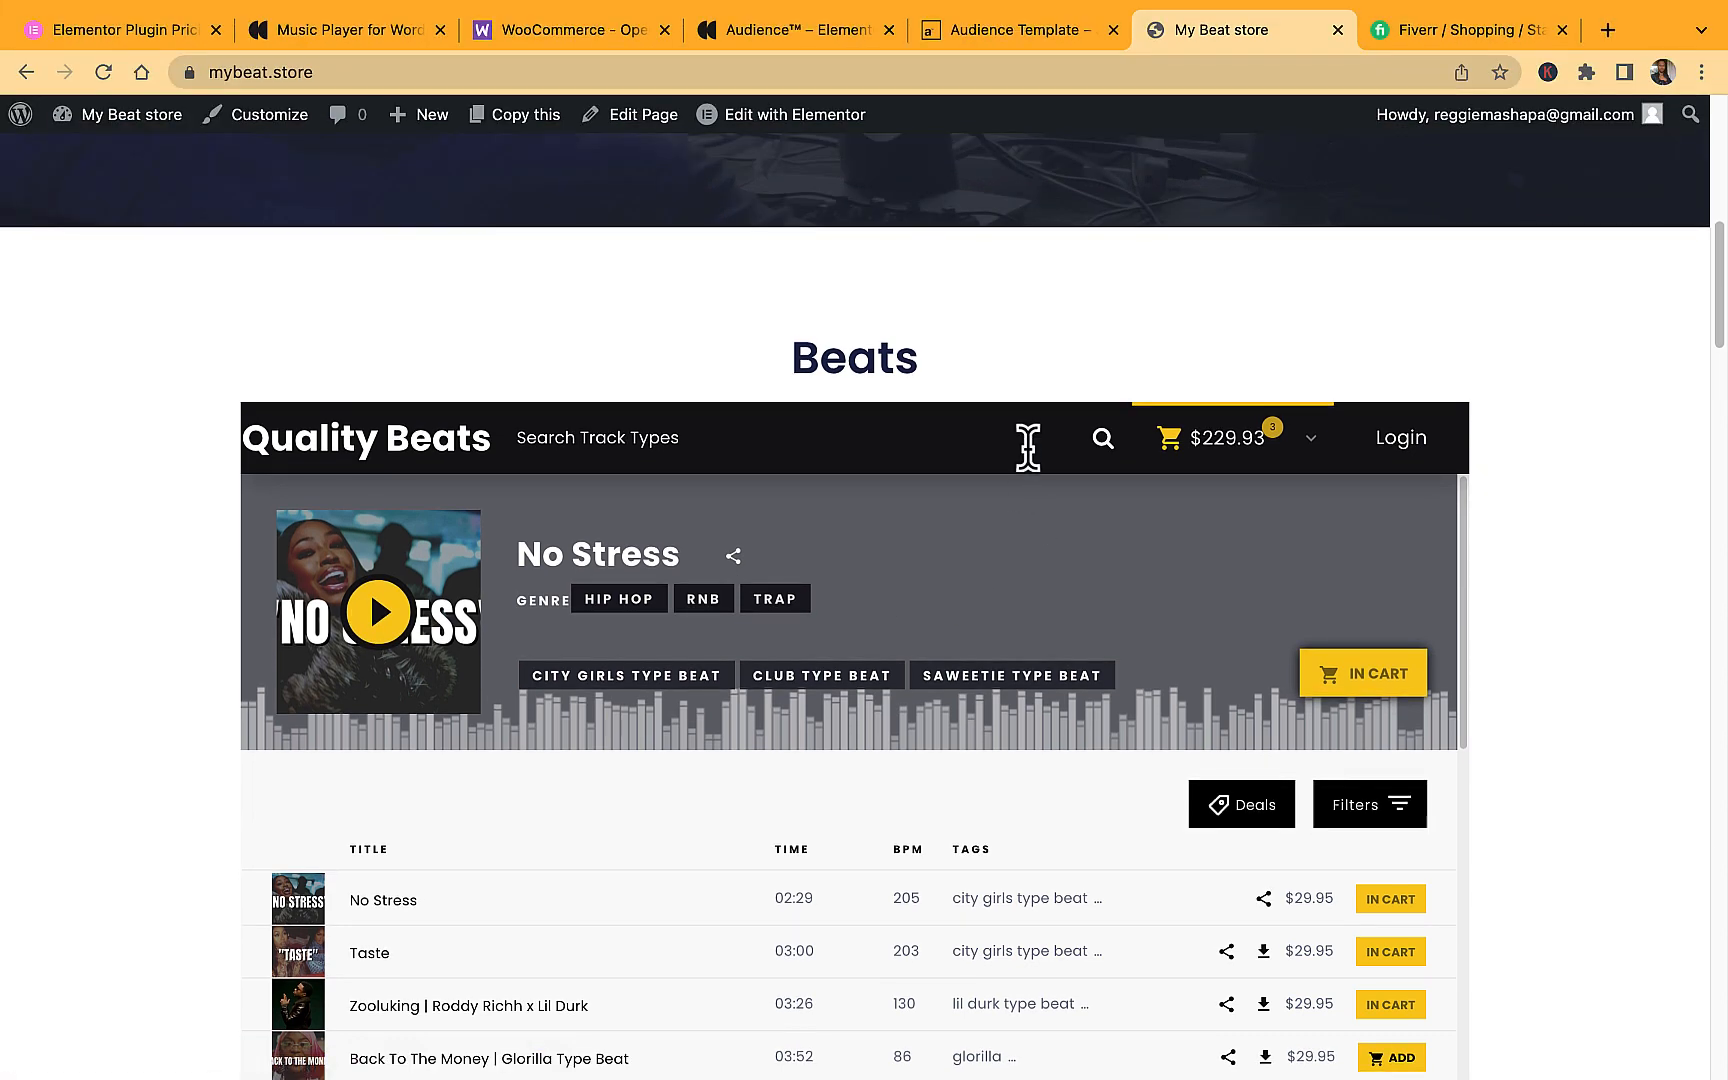
View the WooCommerce homepage and the plan cards on Elementor's plugin pricing page.
{"action": "left_click", "coordinate": [540, 29]}
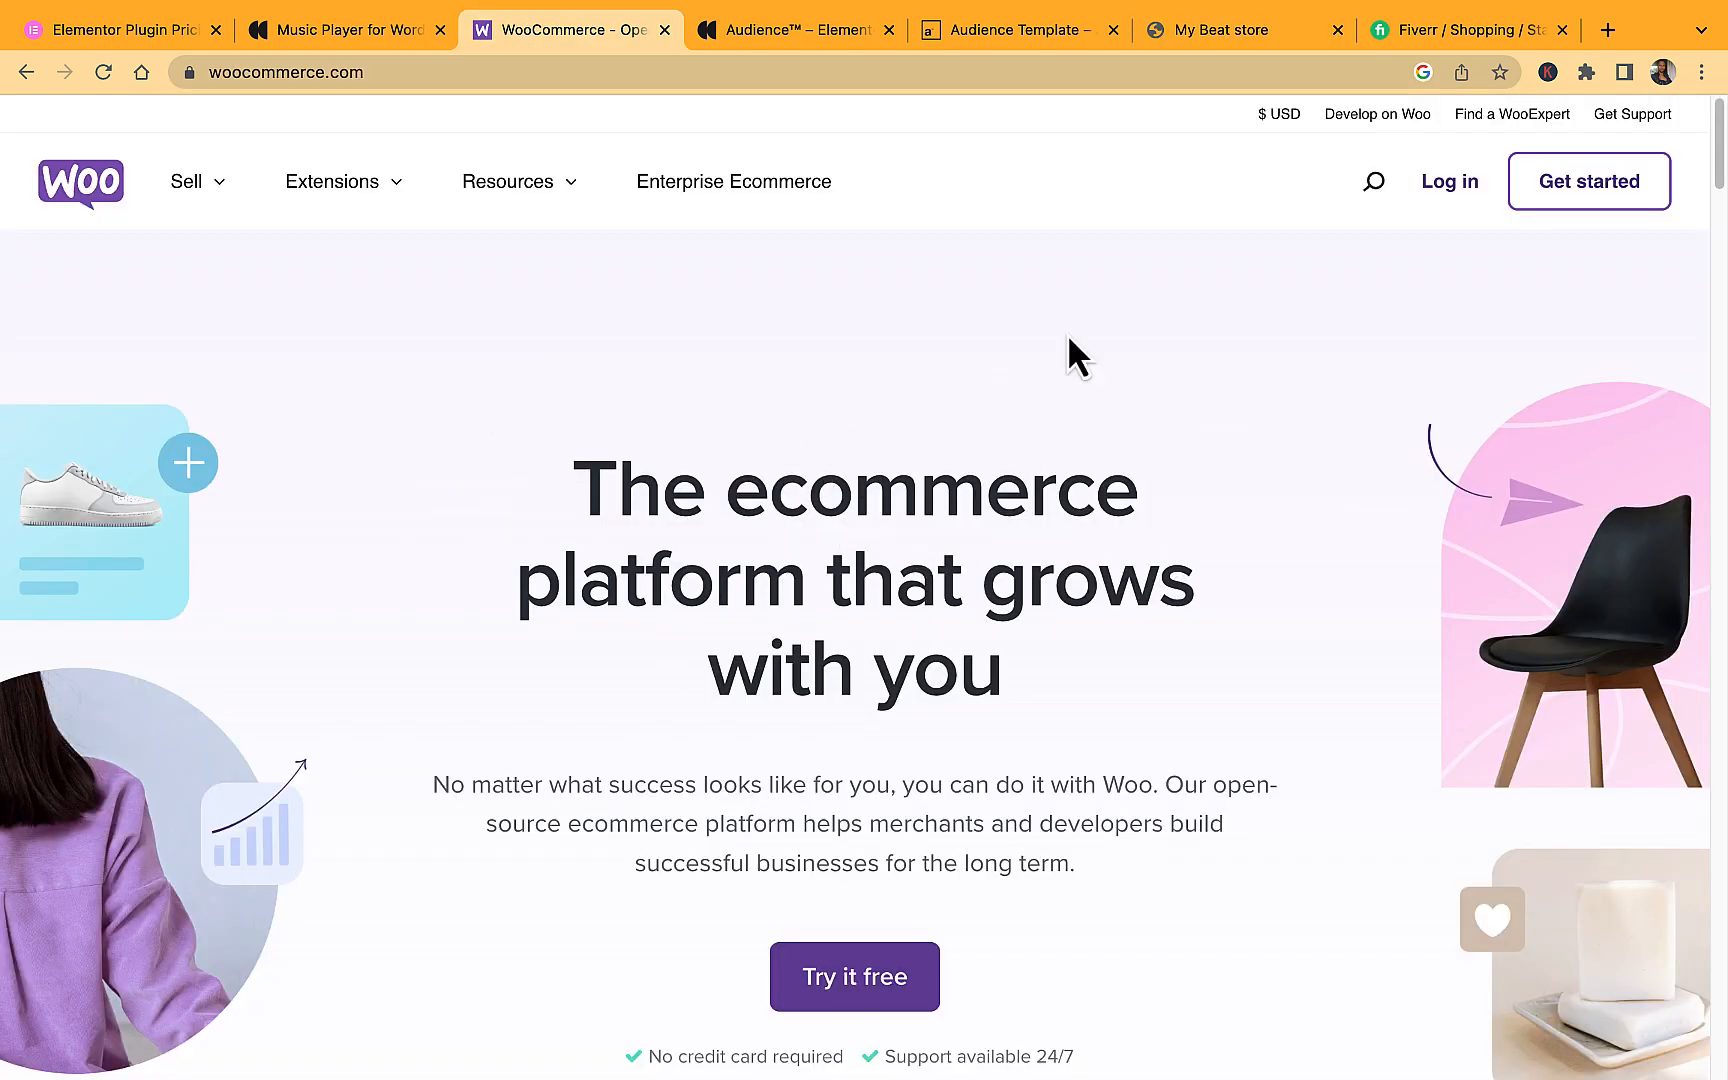
{"action": "left_click", "coordinate": [112, 32]}
{"action": "scroll", "coordinate": [476, 828], "scroll_direction": "down", "scroll_amount": 1}
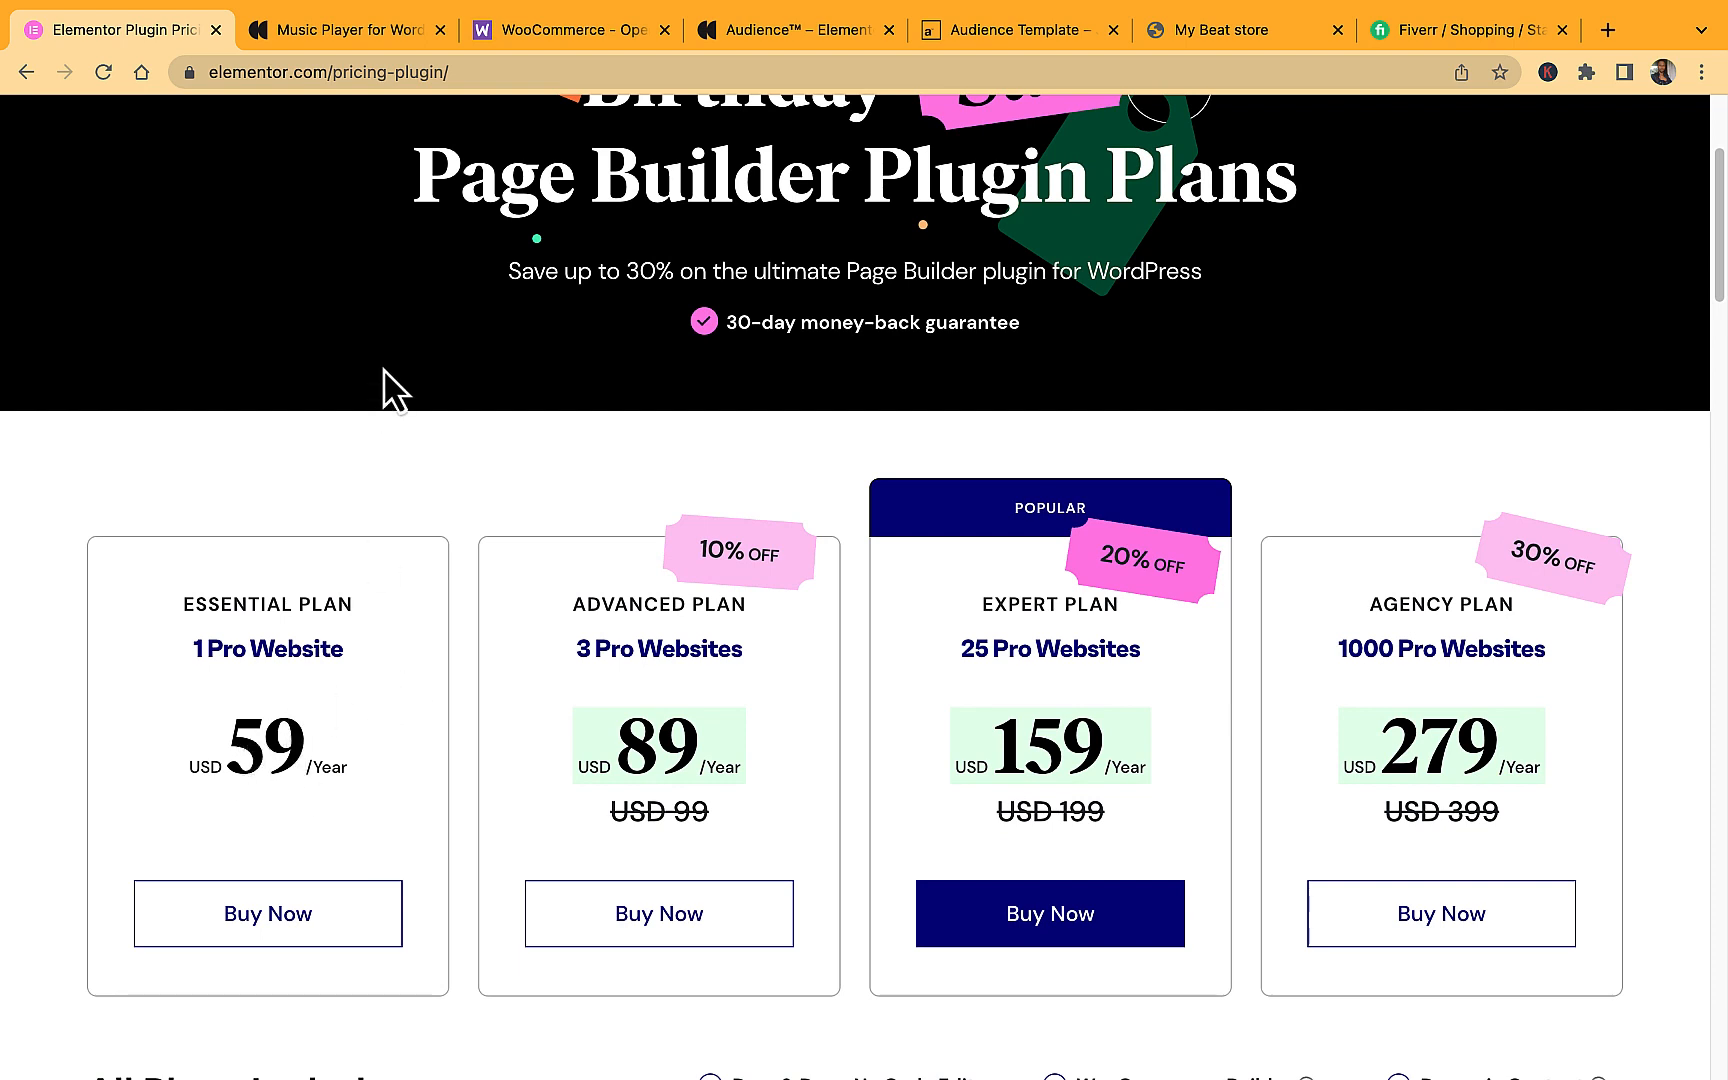
Open Sonaar's MP3 Audio Player Pro pricing and examine the Business plan's features, including the WooCommerce Addon.
{"action": "left_click", "coordinate": [370, 30]}
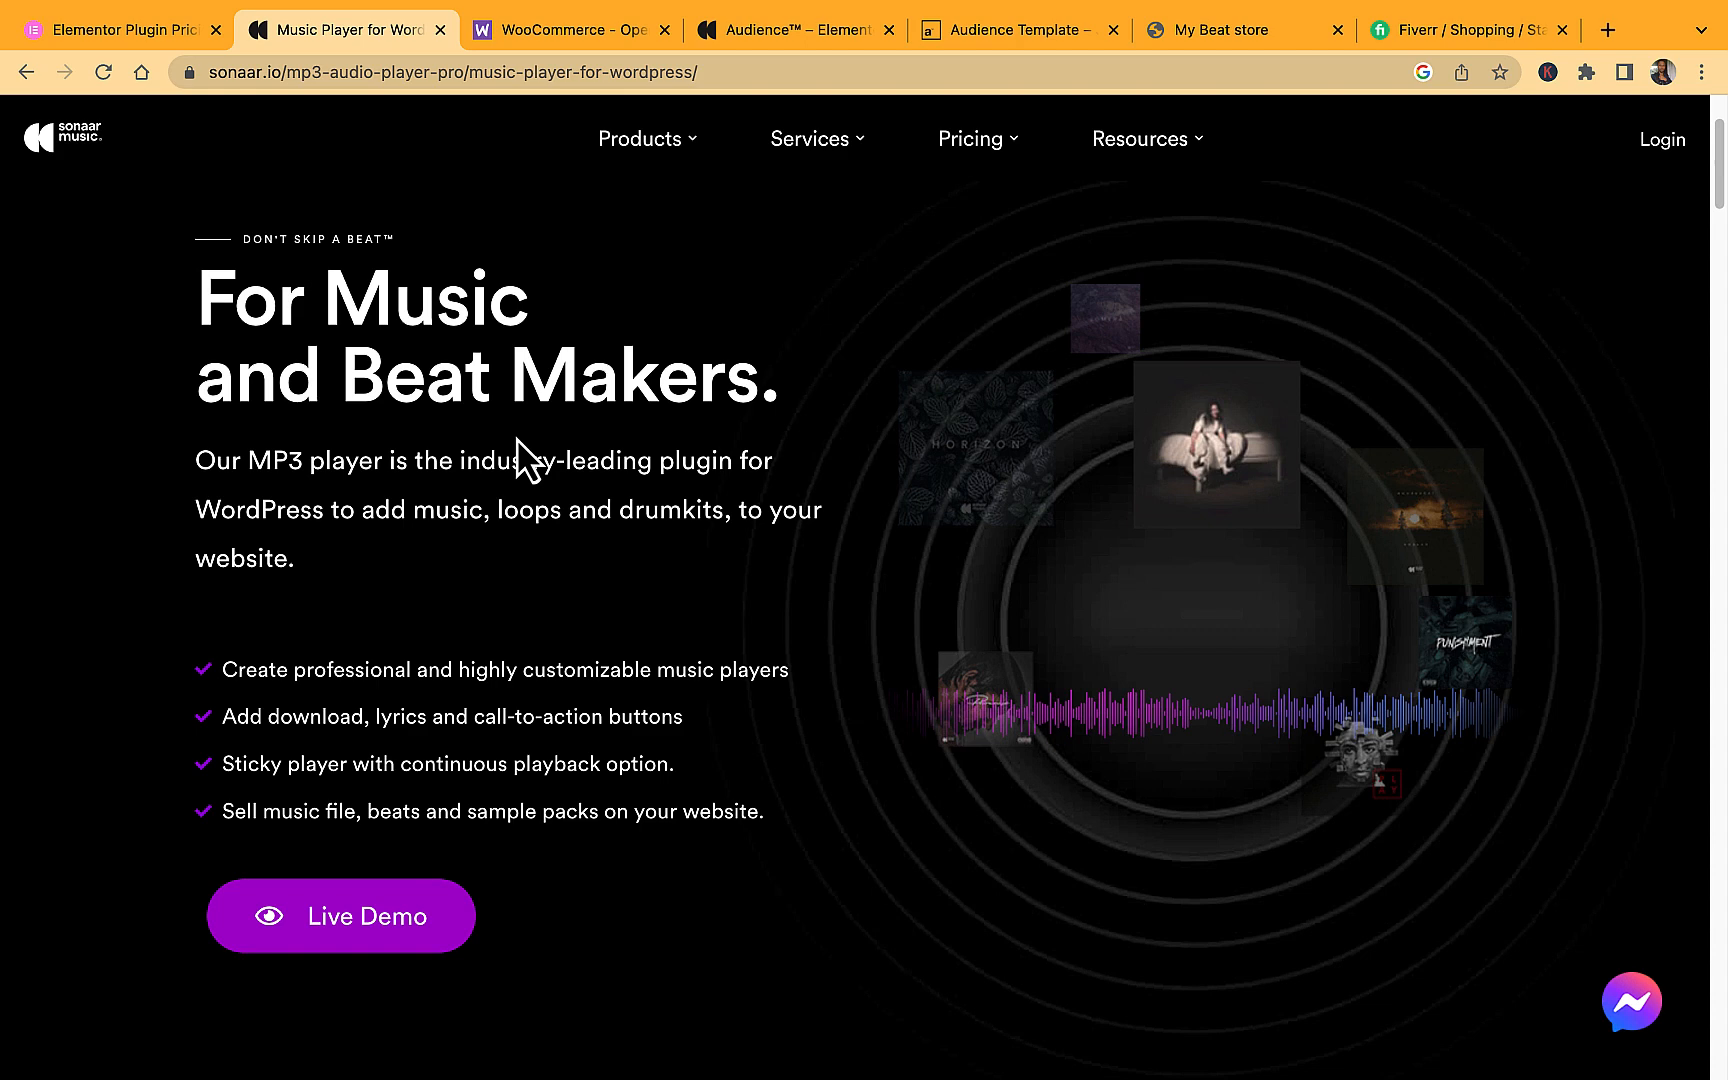
{"action": "mouse_move", "coordinate": [970, 145]}
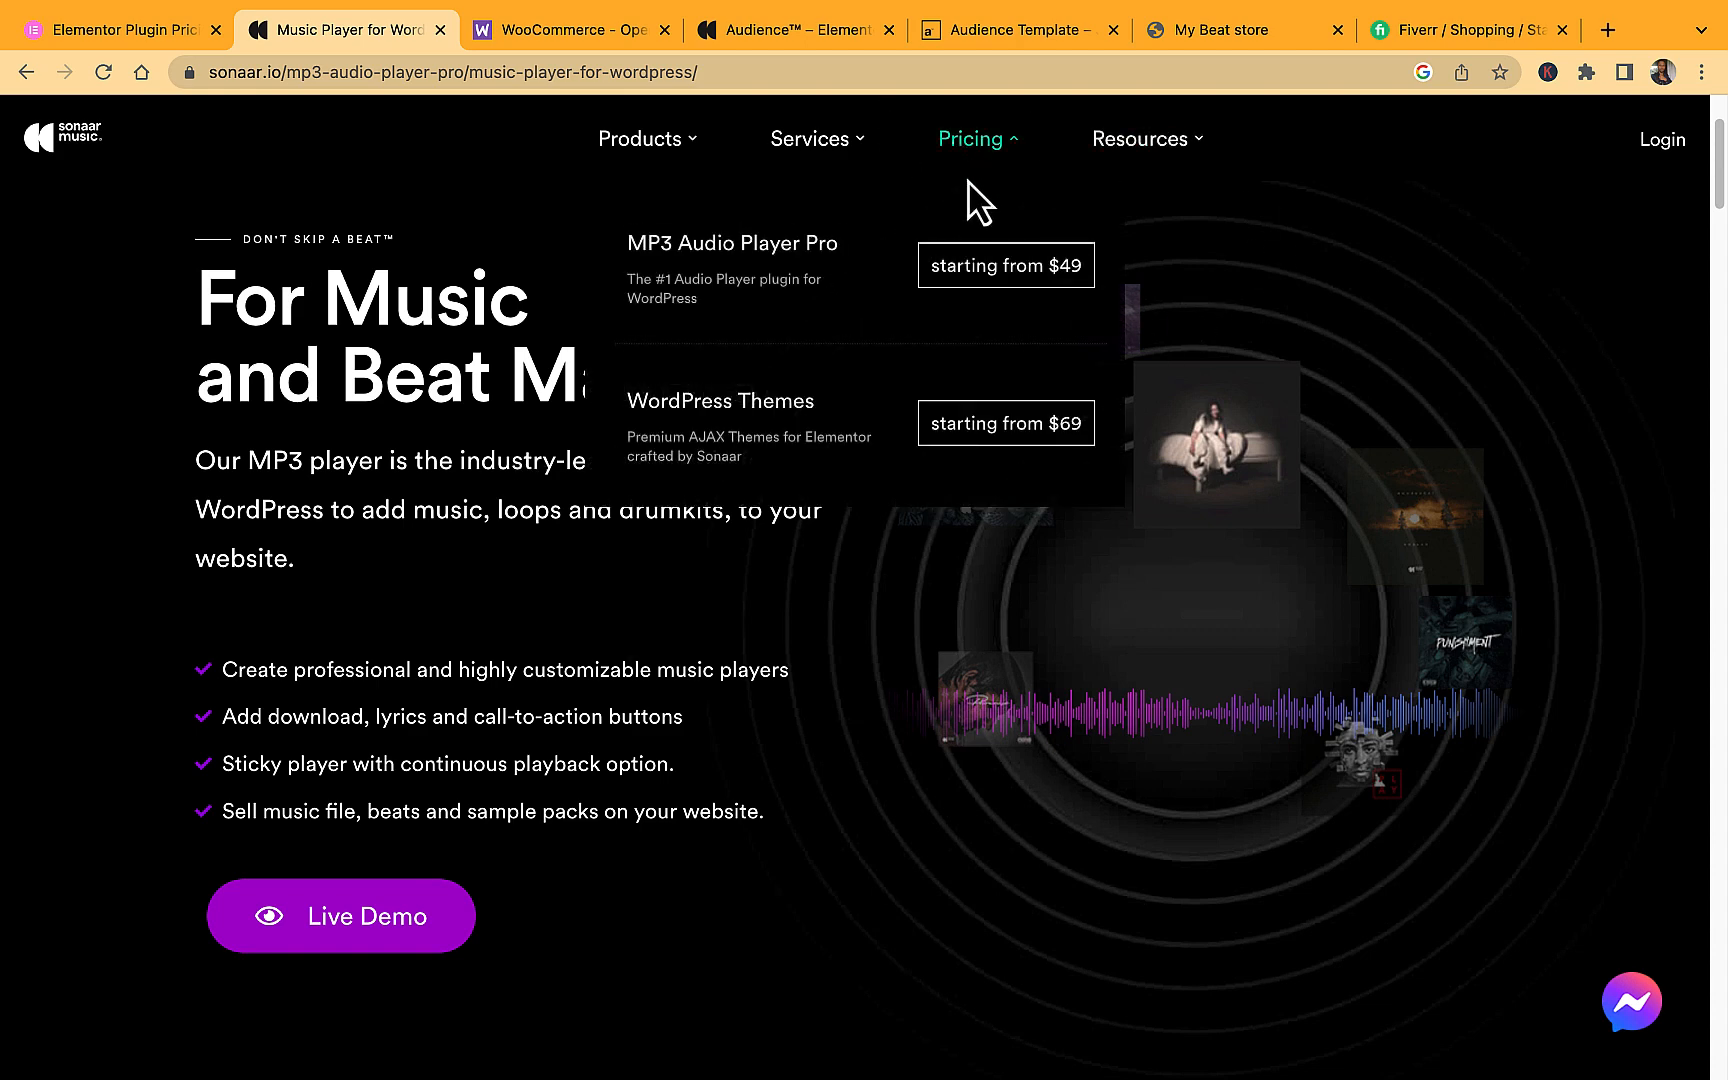
{"action": "left_click", "coordinate": [993, 290]}
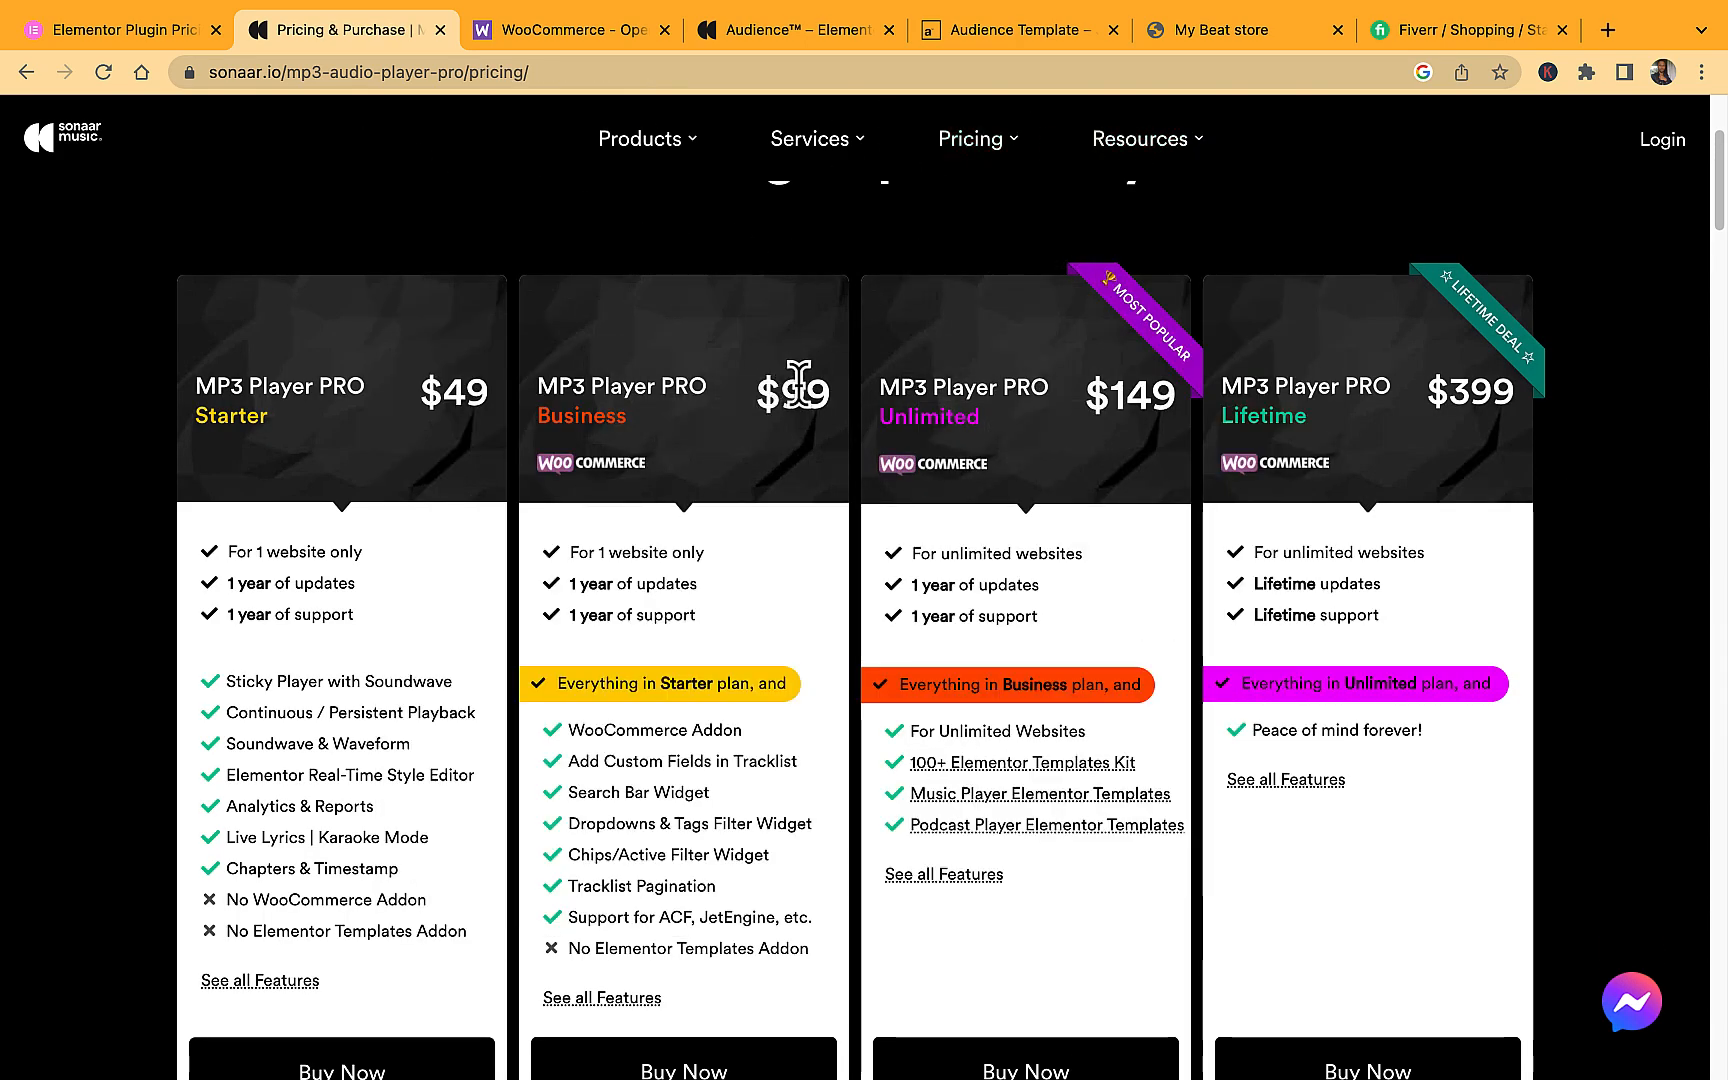
{"action": "scroll", "coordinate": [645, 444], "scroll_direction": "down", "scroll_amount": 1}
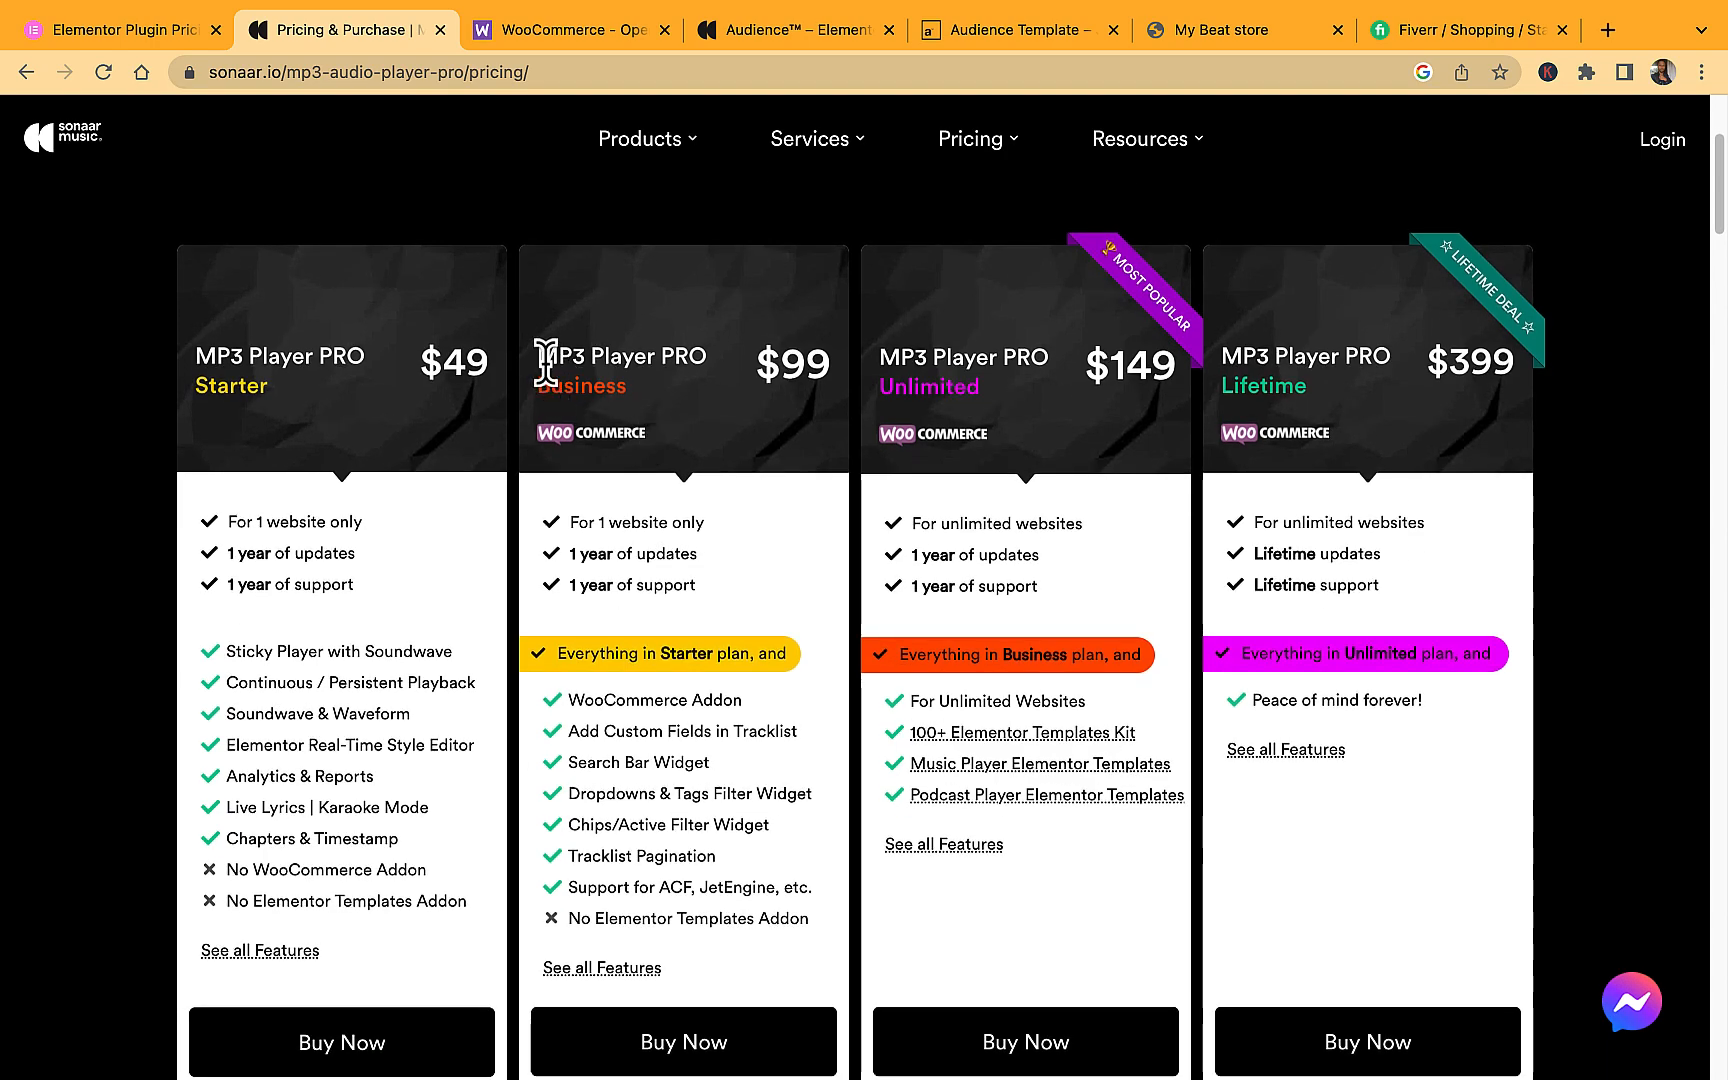
{"action": "left_click_drag", "start_coordinate": [540, 358], "coordinate": [705, 360]}
{"action": "scroll", "coordinate": [603, 390], "scroll_direction": "down", "scroll_amount": 3}
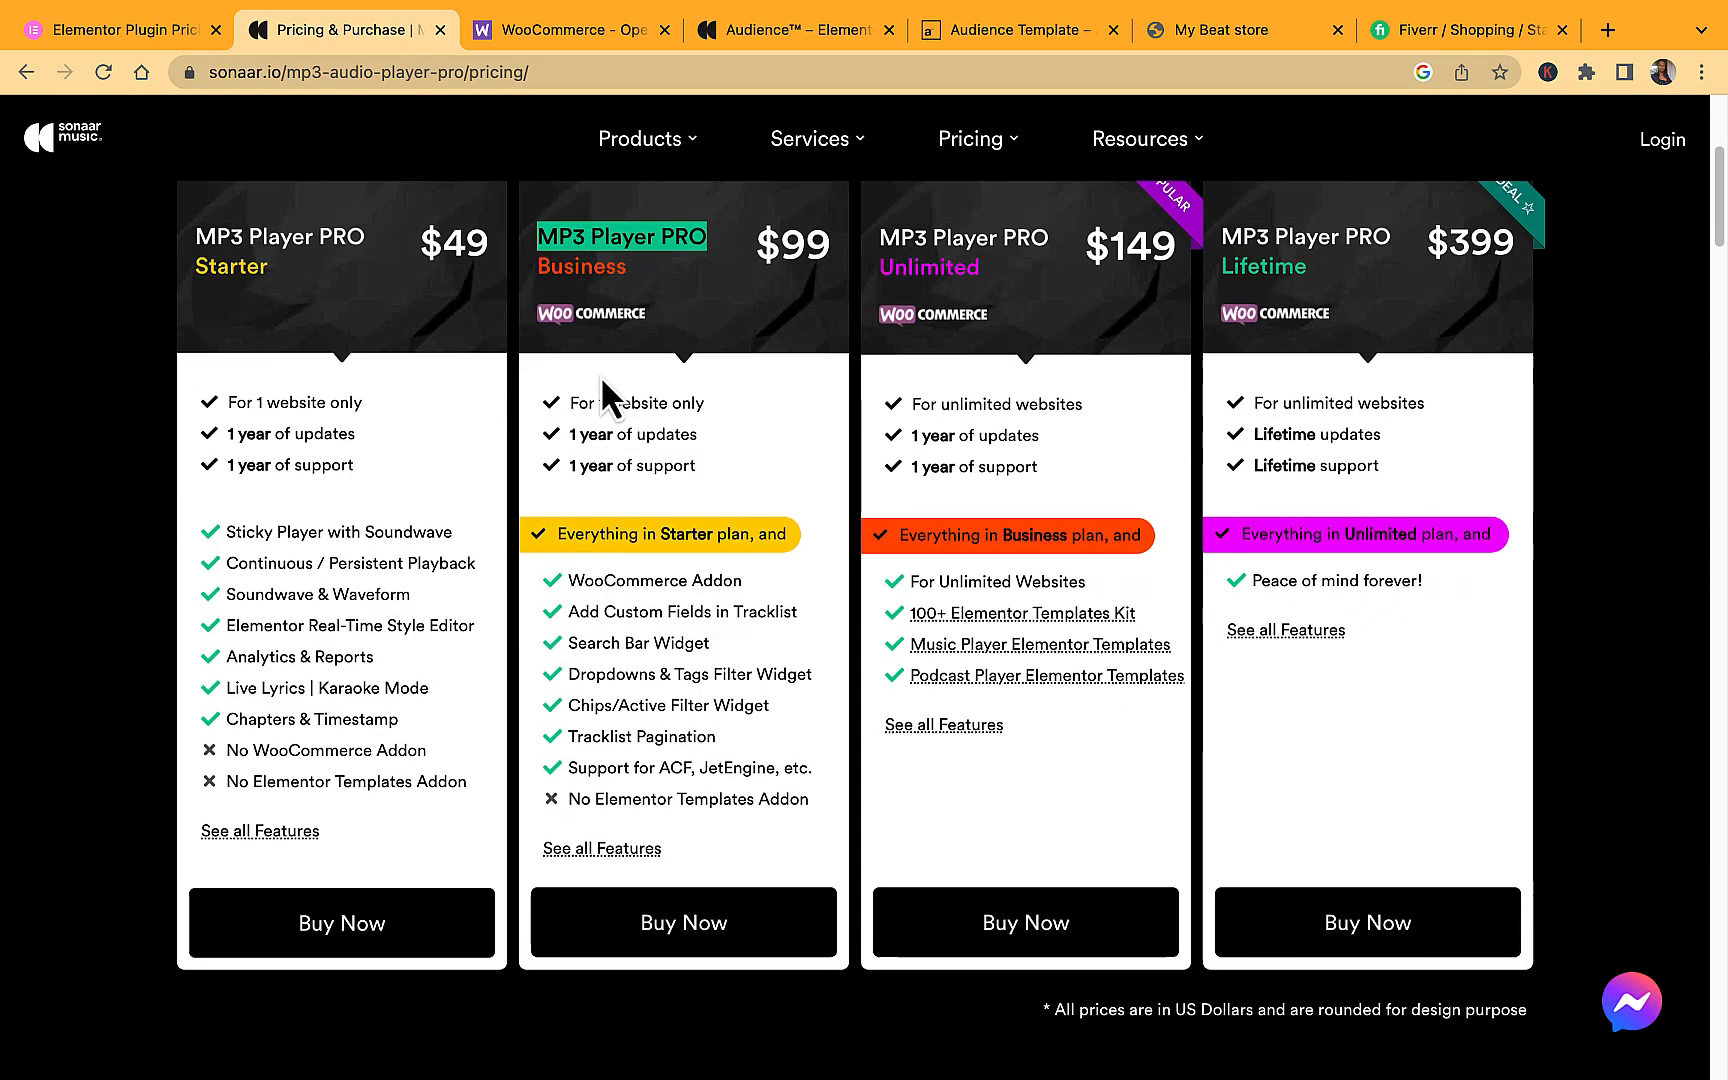
{"action": "scroll", "coordinate": [603, 380], "scroll_direction": "down", "scroll_amount": 1}
{"action": "scroll", "coordinate": [735, 545], "scroll_direction": "down", "scroll_amount": 1}
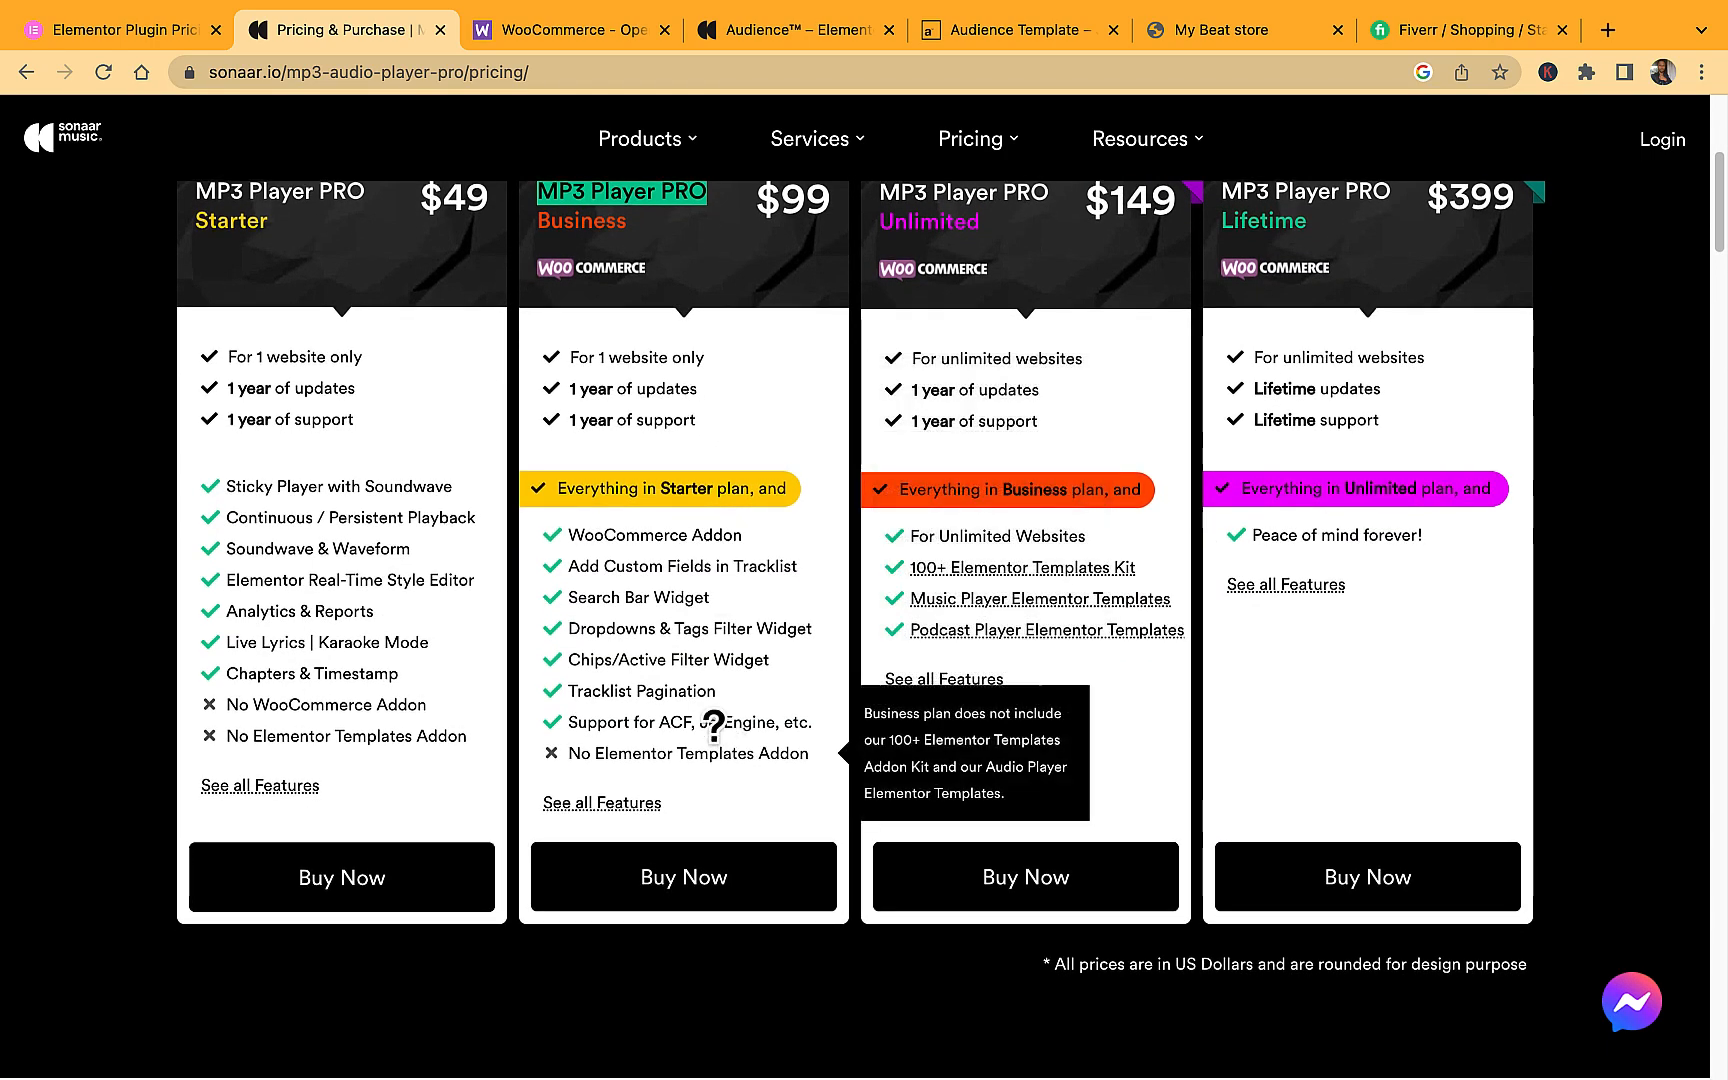
{"action": "mouse_move", "coordinate": [570, 535]}
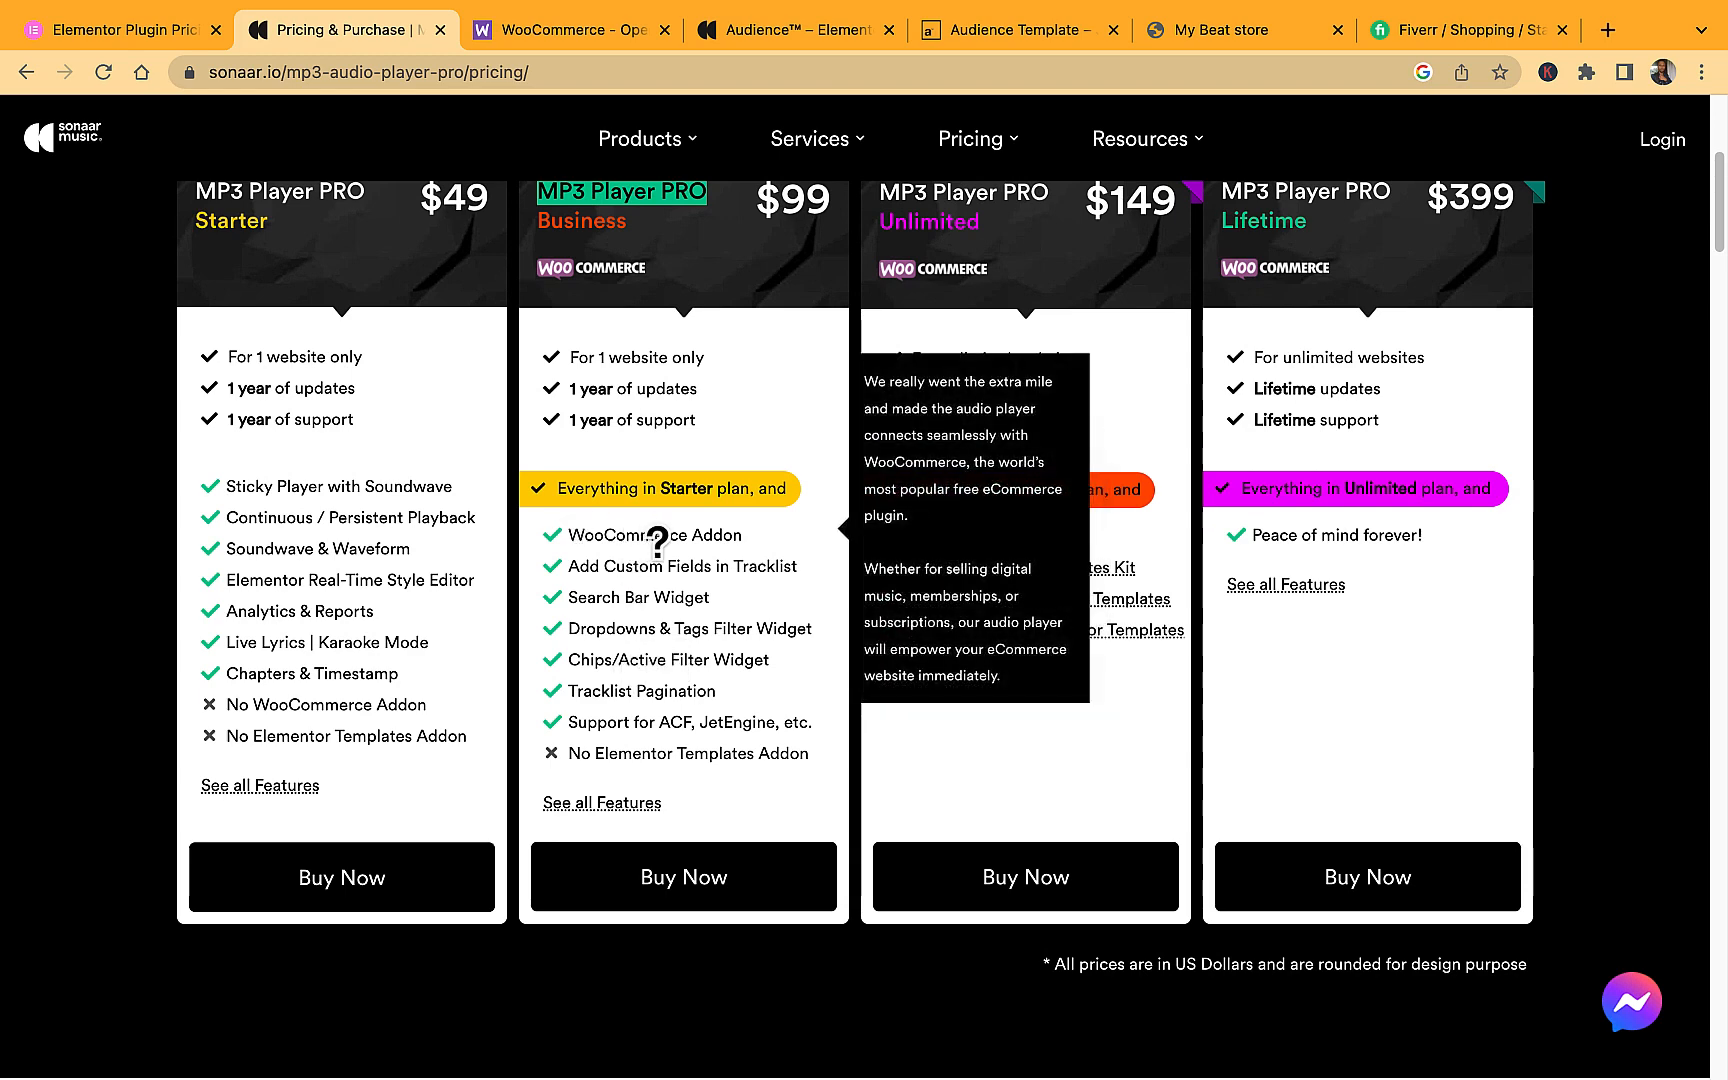
Go to the beat store's WordPress dashboard and open the page for adding new plugins.
{"action": "left_click", "coordinate": [1258, 35]}
{"action": "scroll", "coordinate": [150, 235], "scroll_direction": "up", "scroll_amount": 10}
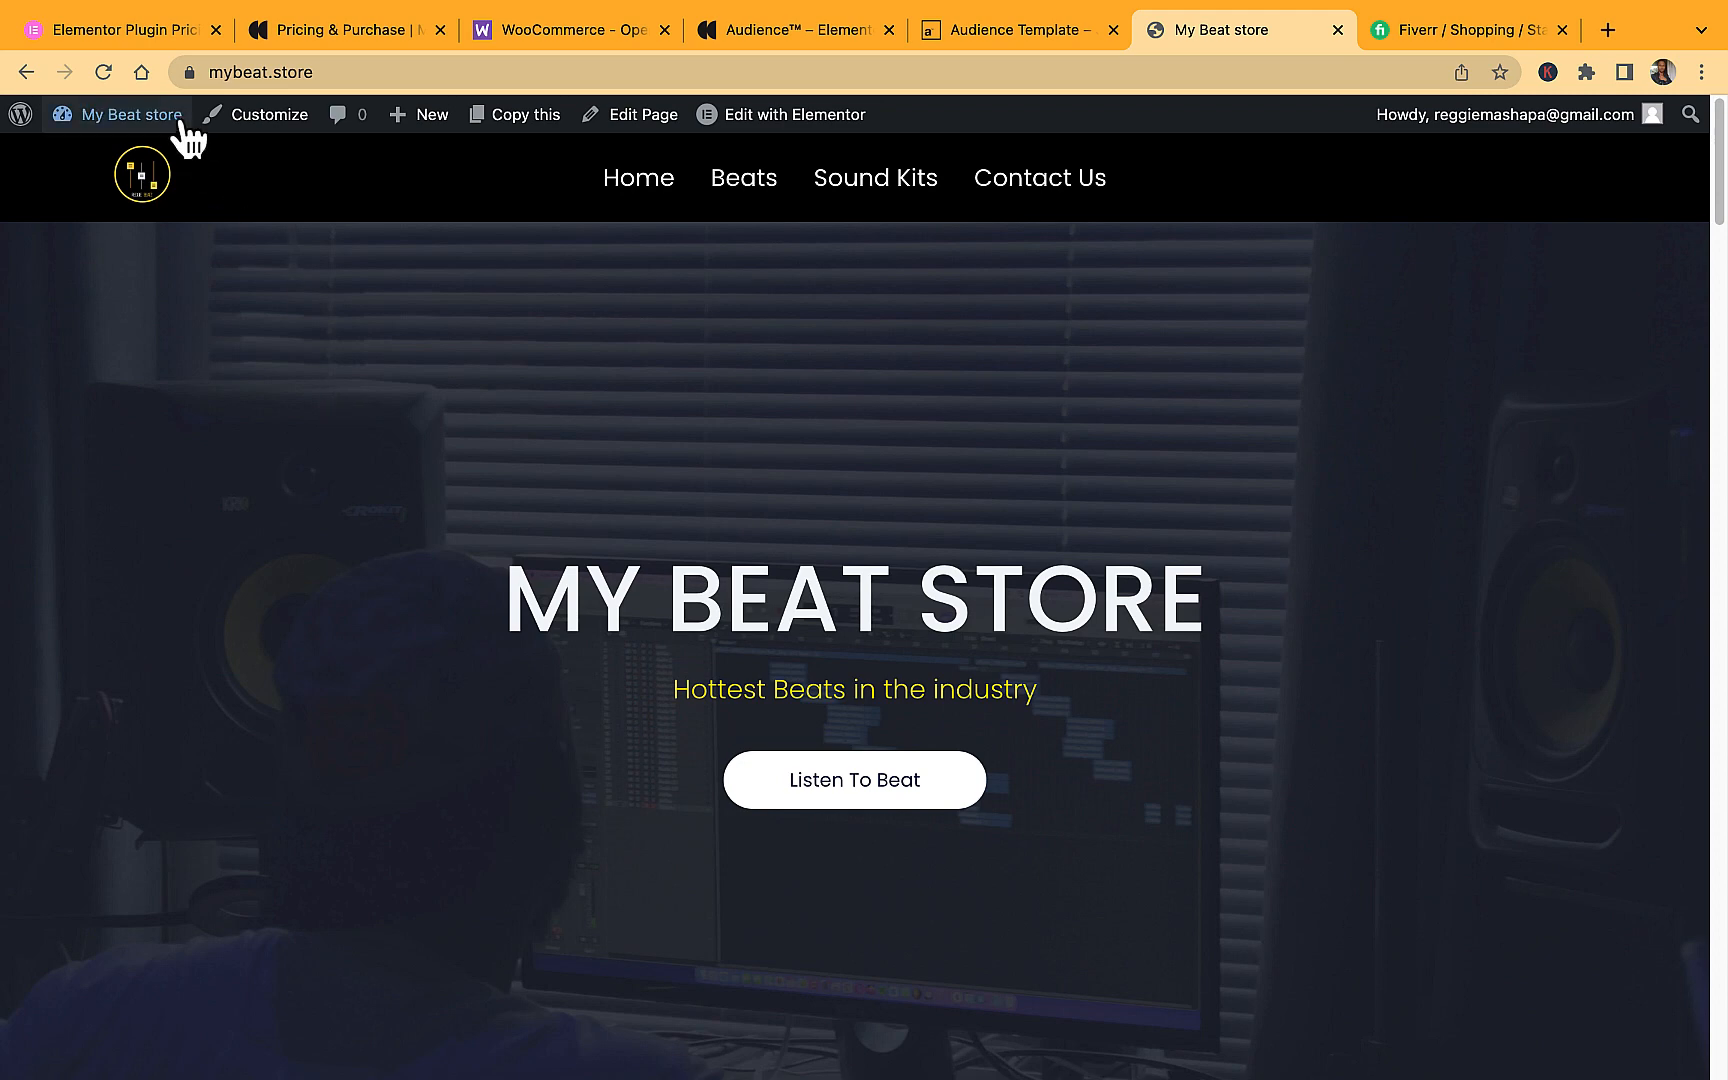
{"action": "mouse_move", "coordinate": [160, 118]}
{"action": "left_click", "coordinate": [146, 160]}
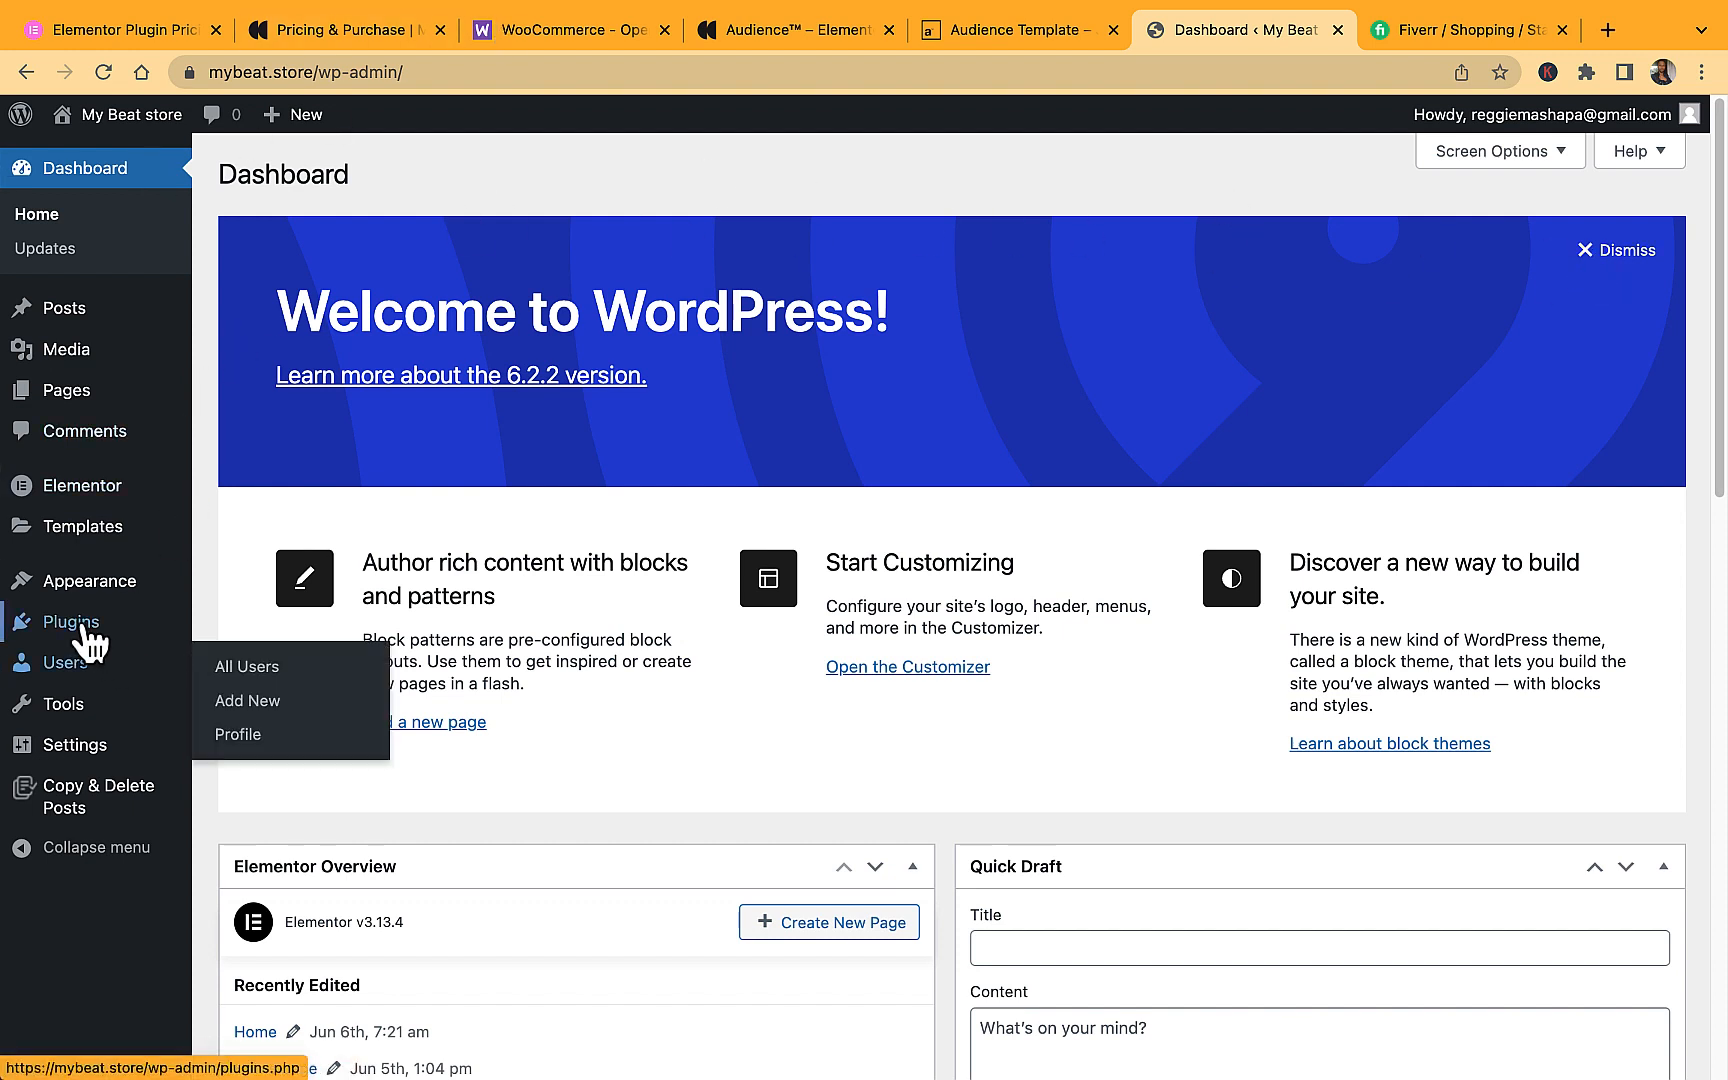
{"action": "mouse_move", "coordinate": [105, 638]}
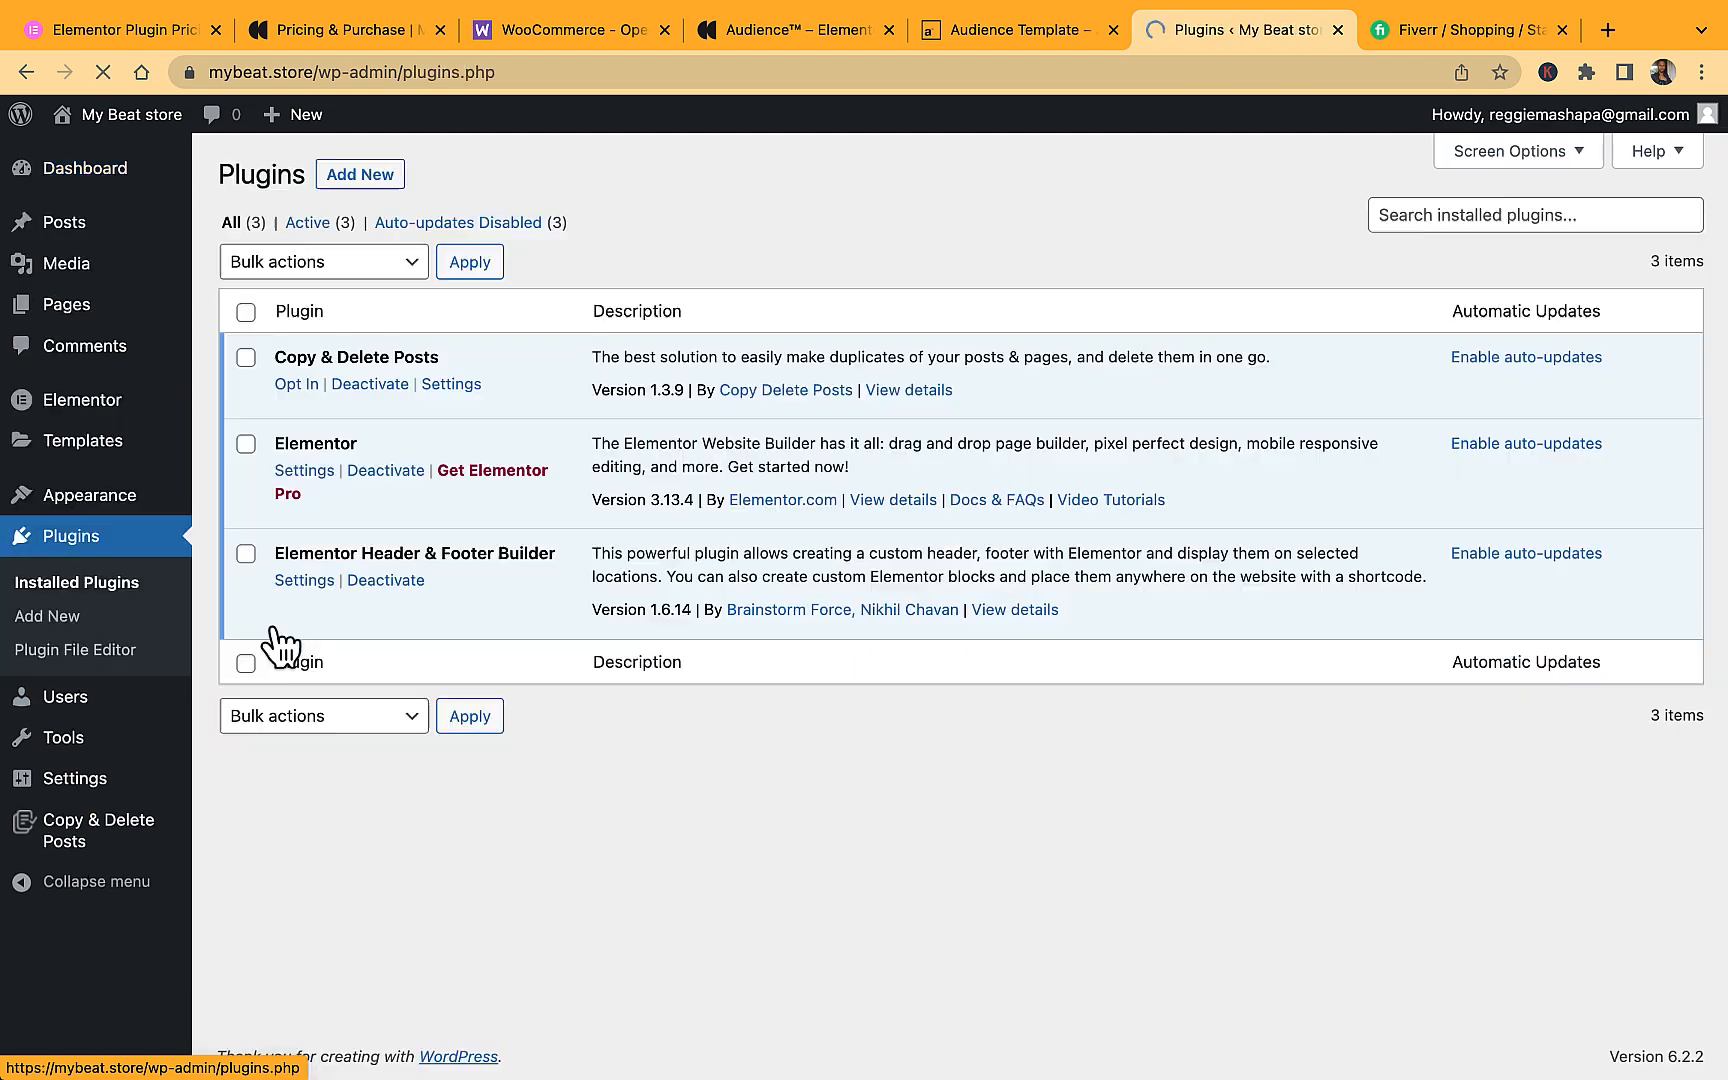
{"action": "left_click", "coordinate": [362, 178]}
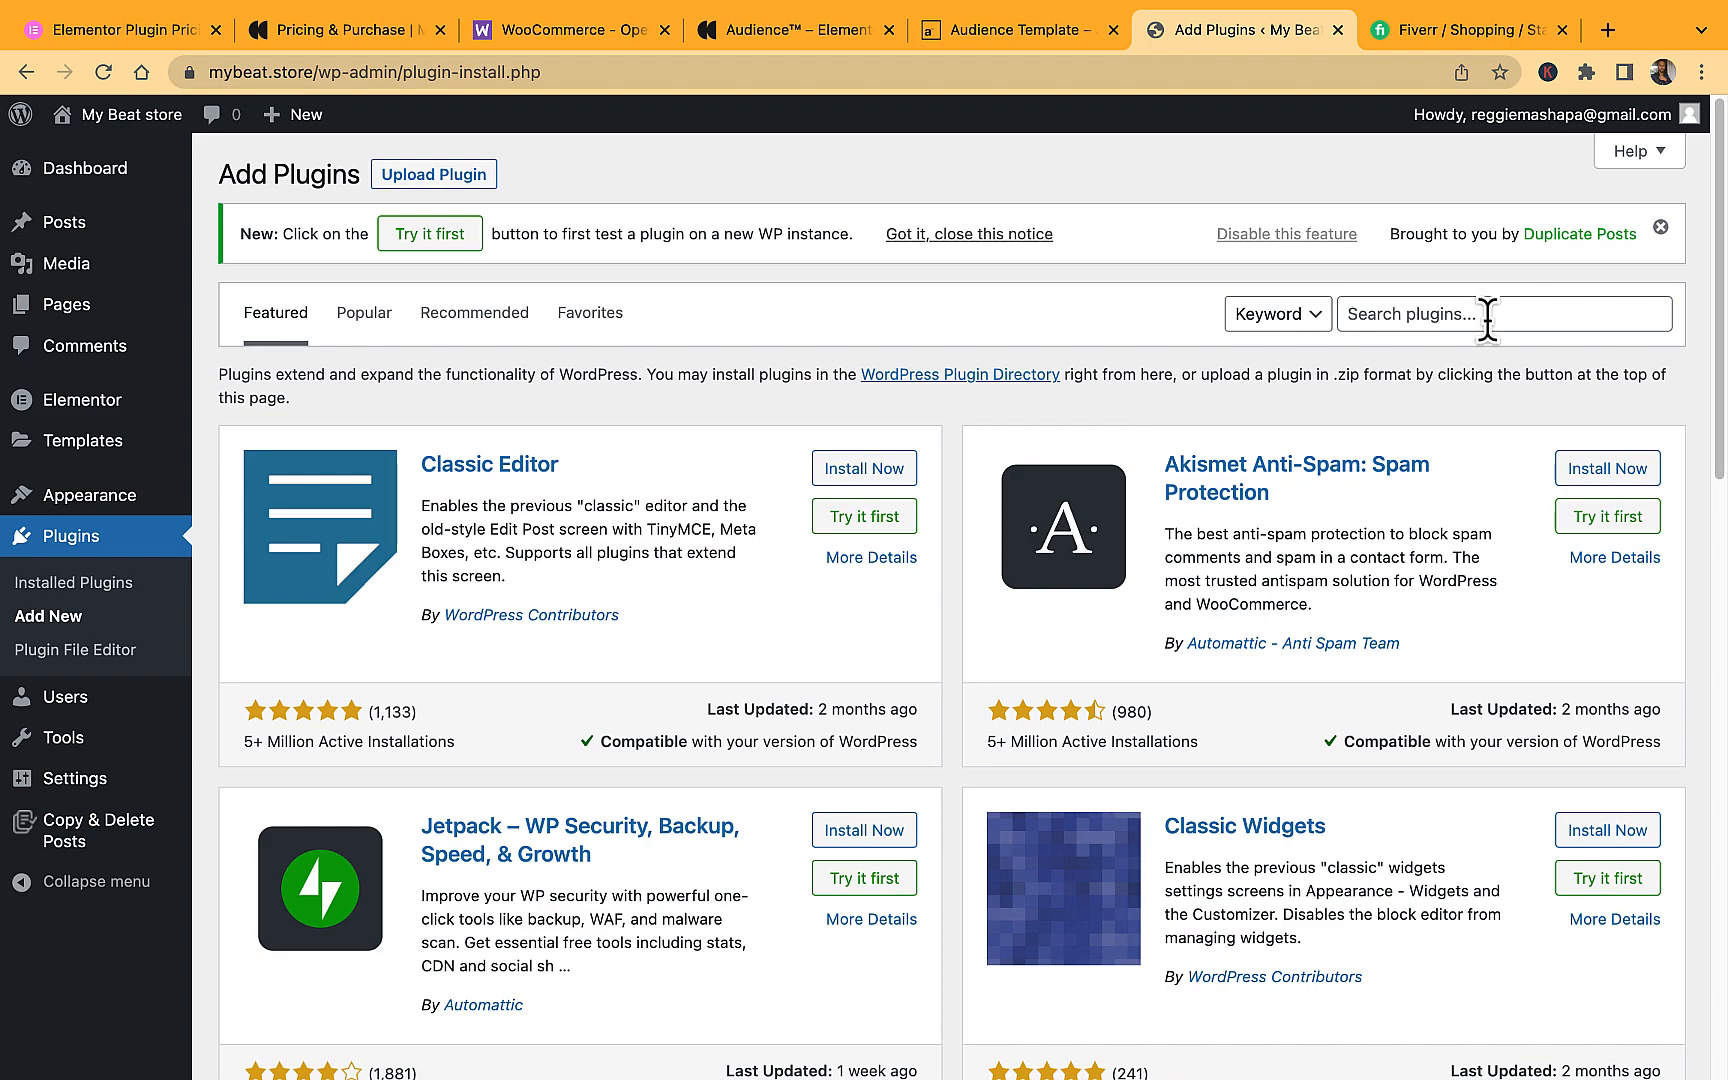
Search the plugin directory for woocommerce, then install and activate the WooCommerce plugin.
{"action": "left_click", "coordinate": [1487, 318]}
{"action": "type", "text": "woocommerc"}
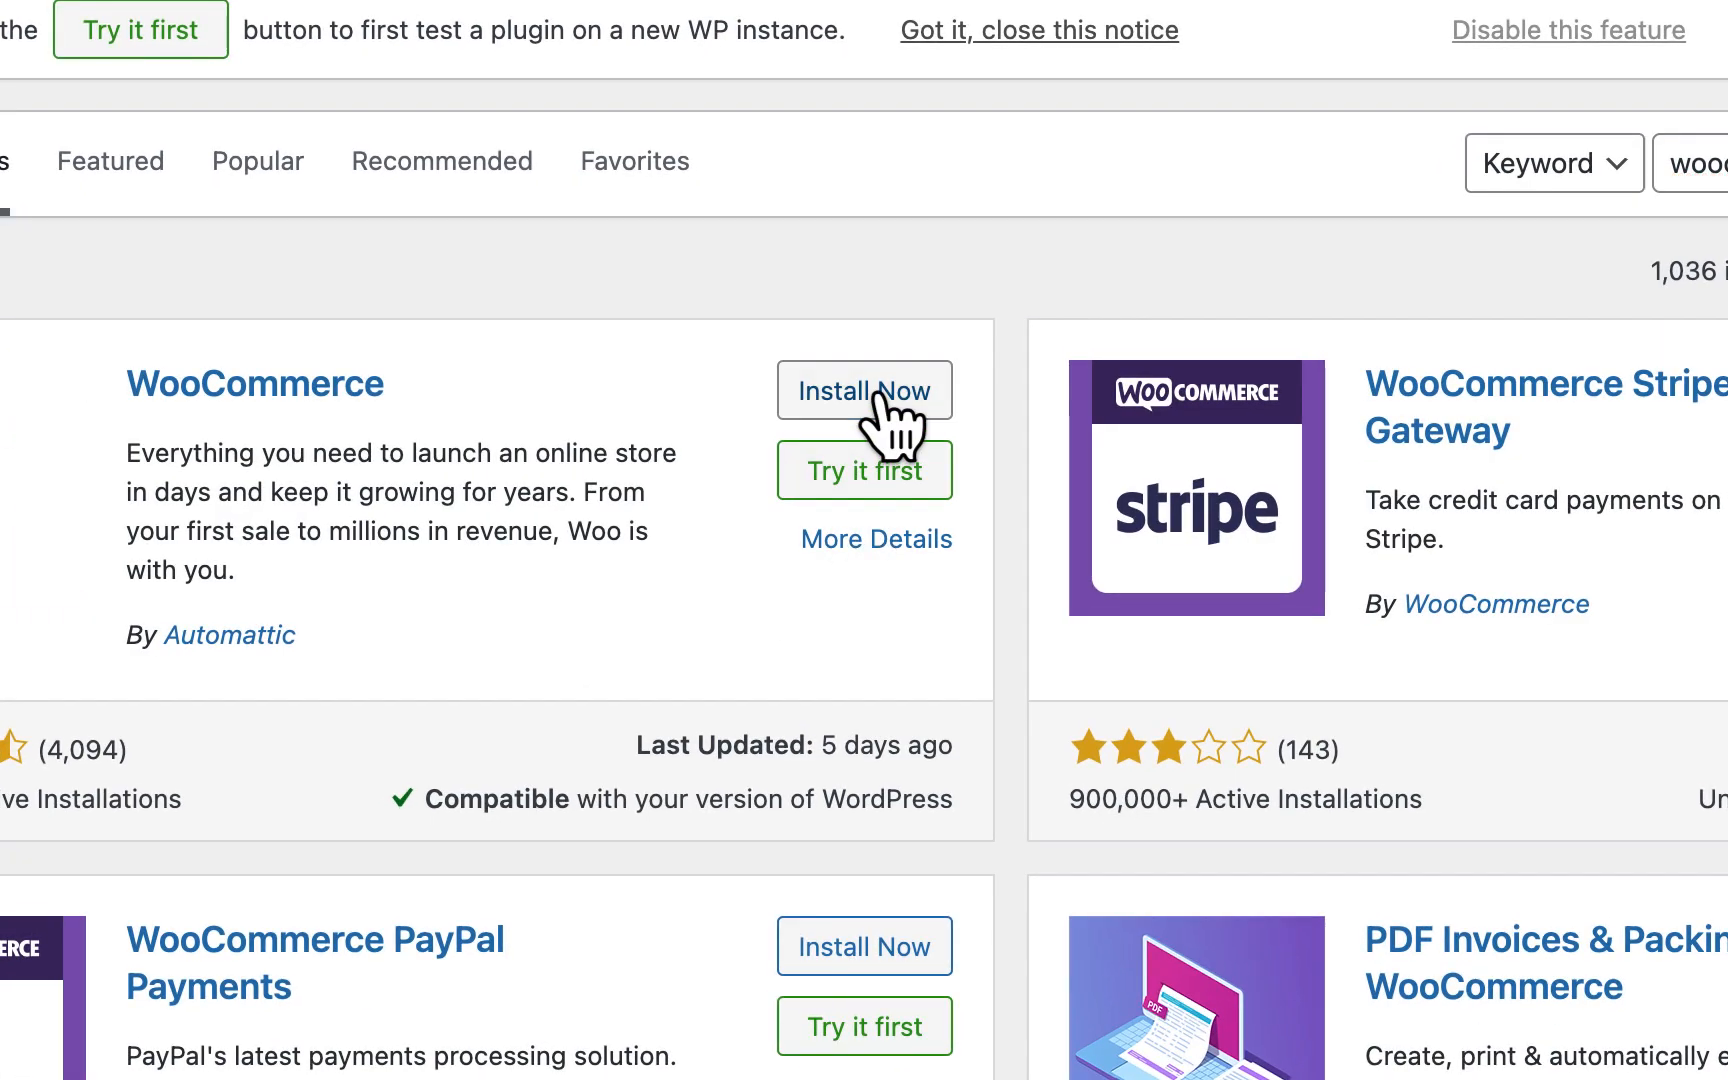
{"action": "left_click", "coordinate": [877, 395]}
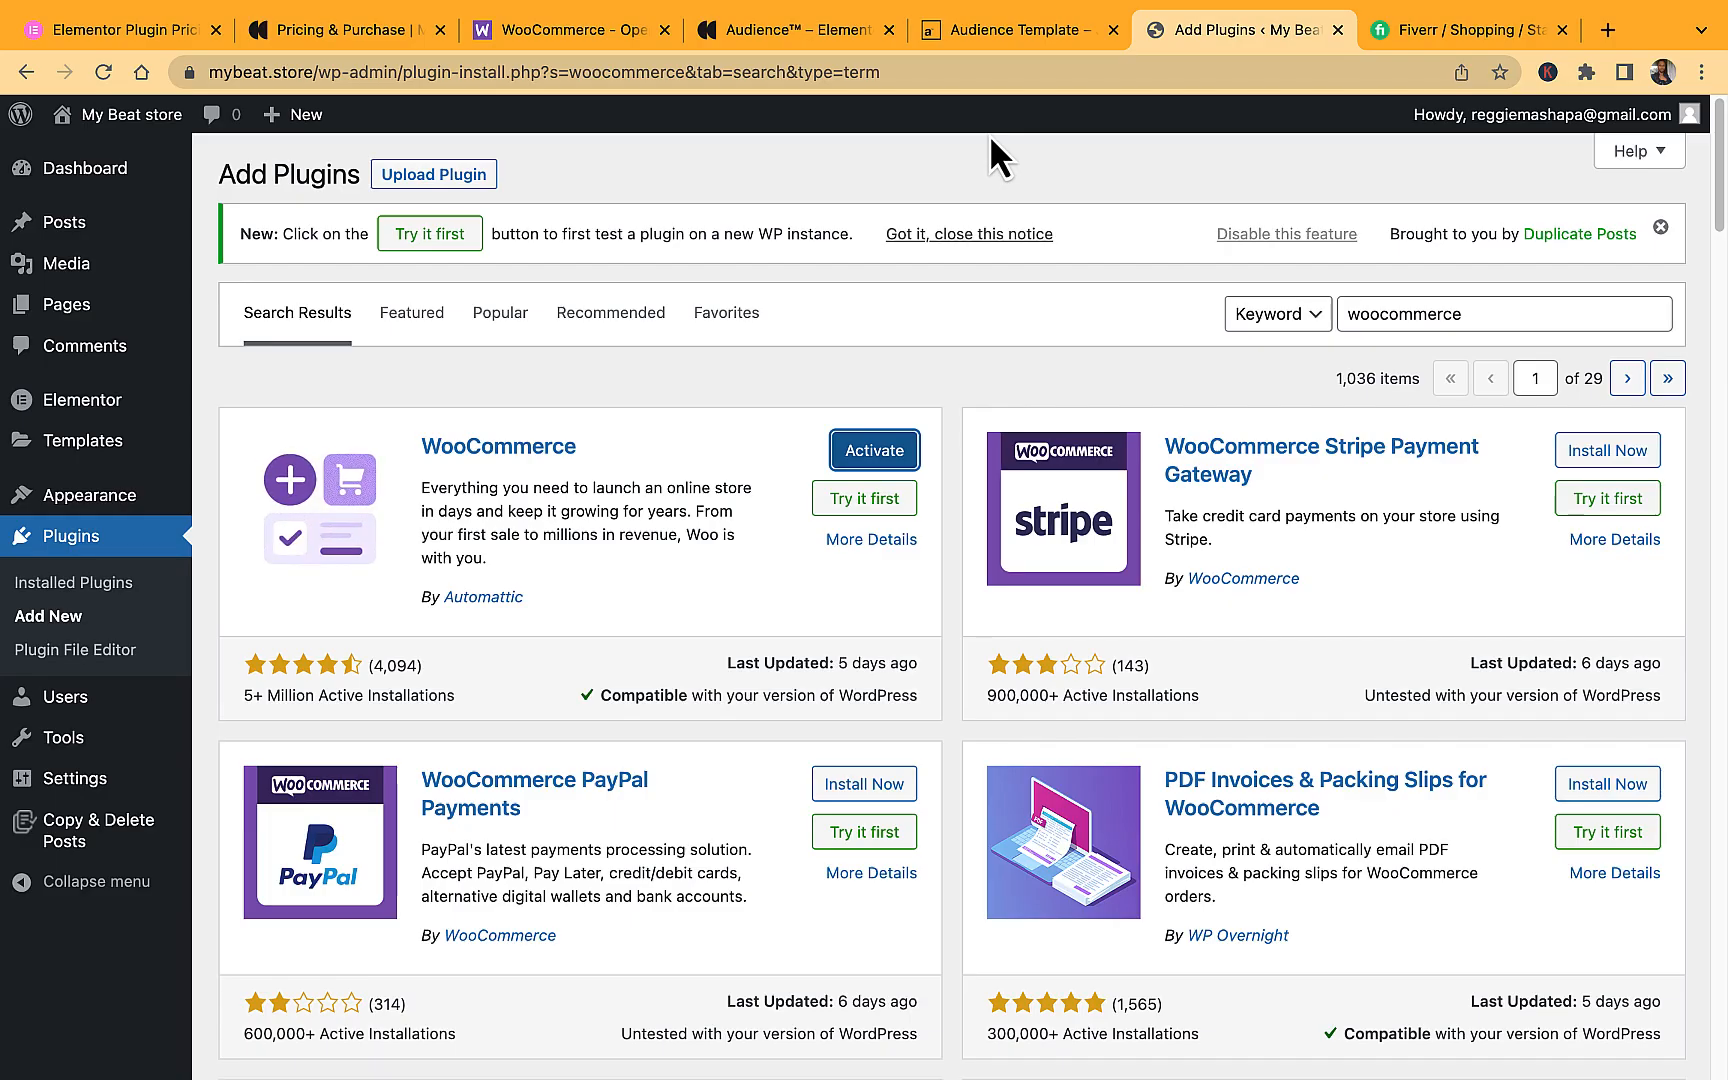
{"action": "left_click", "coordinate": [872, 452]}
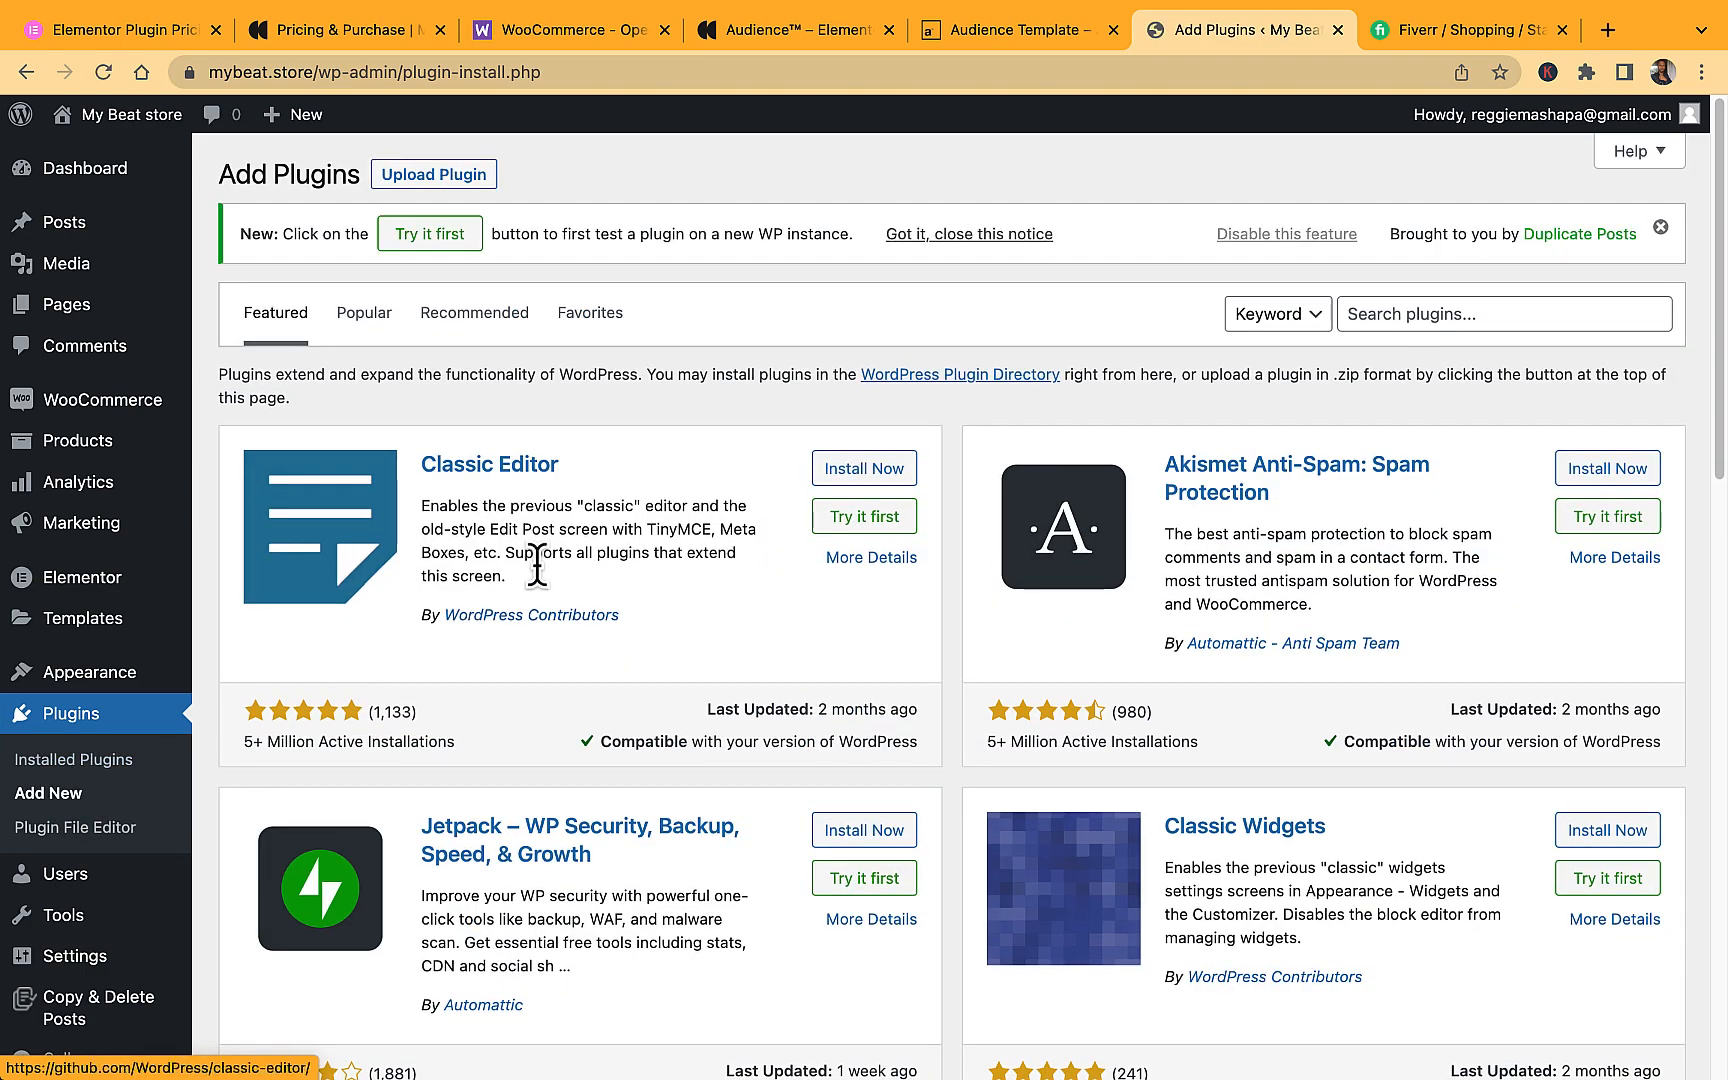
Search for sonaar, then install and activate MP3 Audio Player for Music, Radio & Podcast by Sonaar.
{"action": "left_click", "coordinate": [1444, 318]}
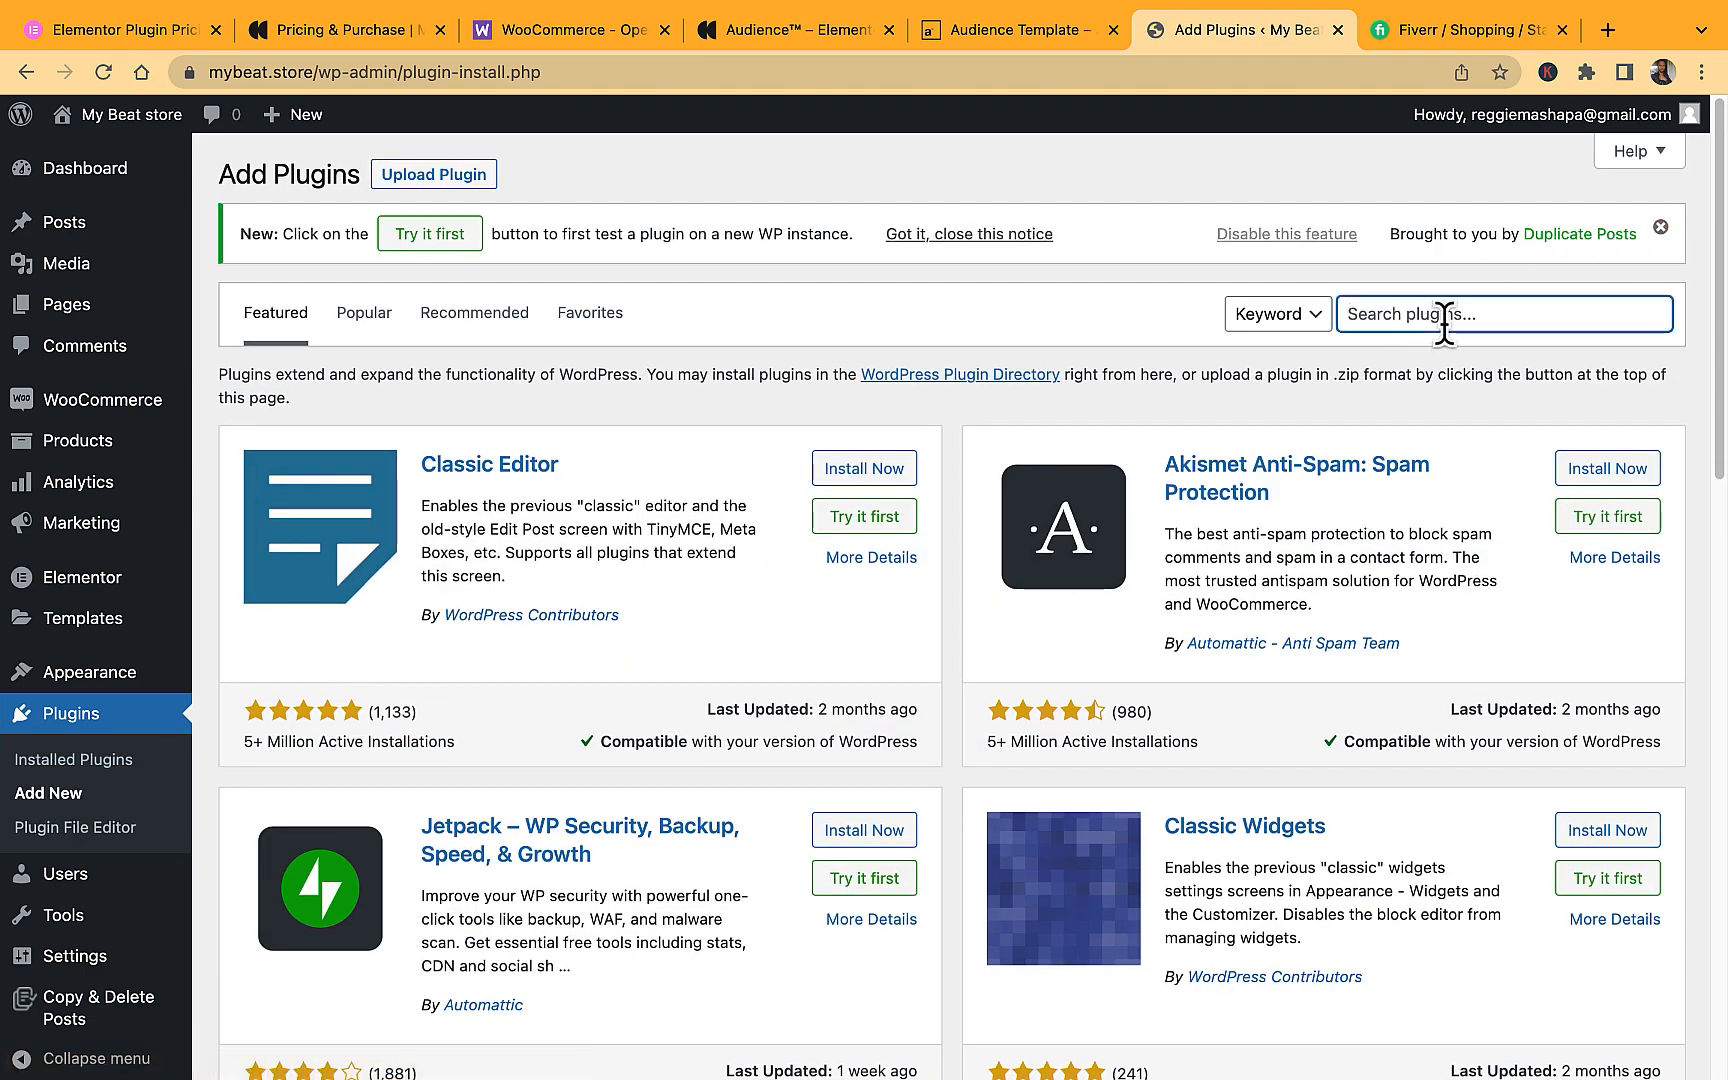
{"action": "type", "text": "sonaar"}
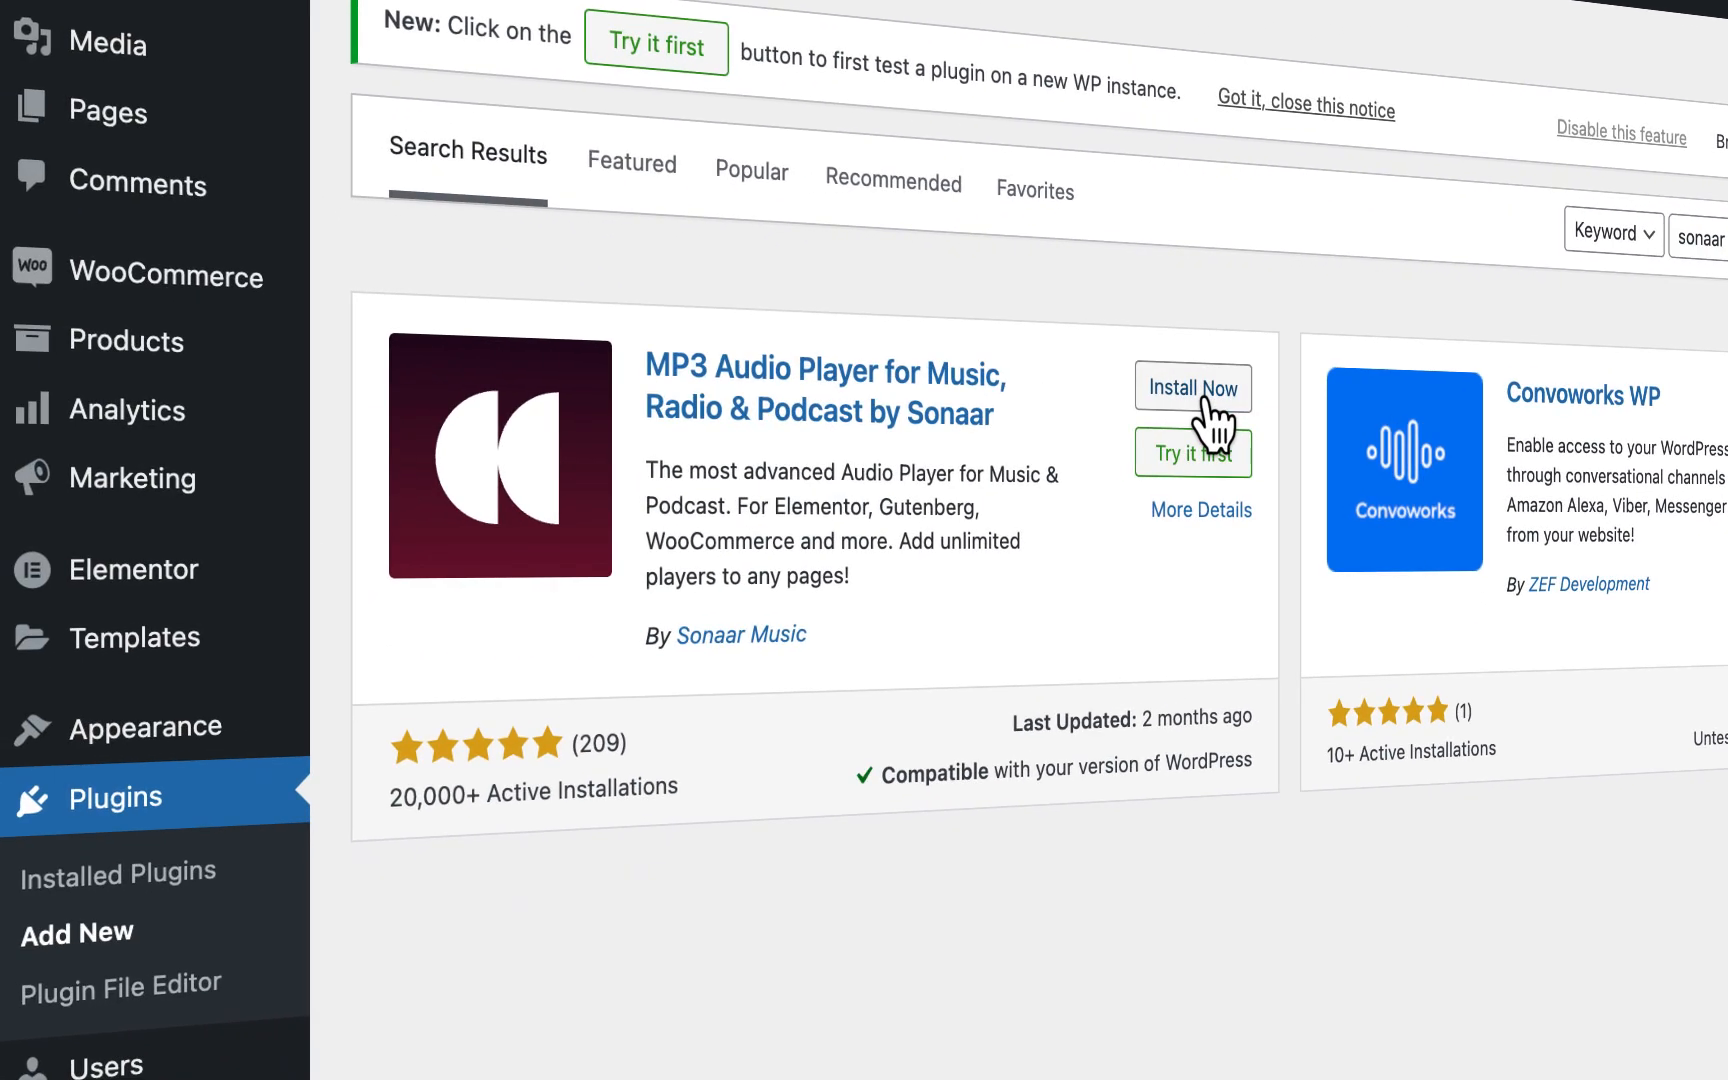
{"action": "left_click", "coordinate": [320, 562]}
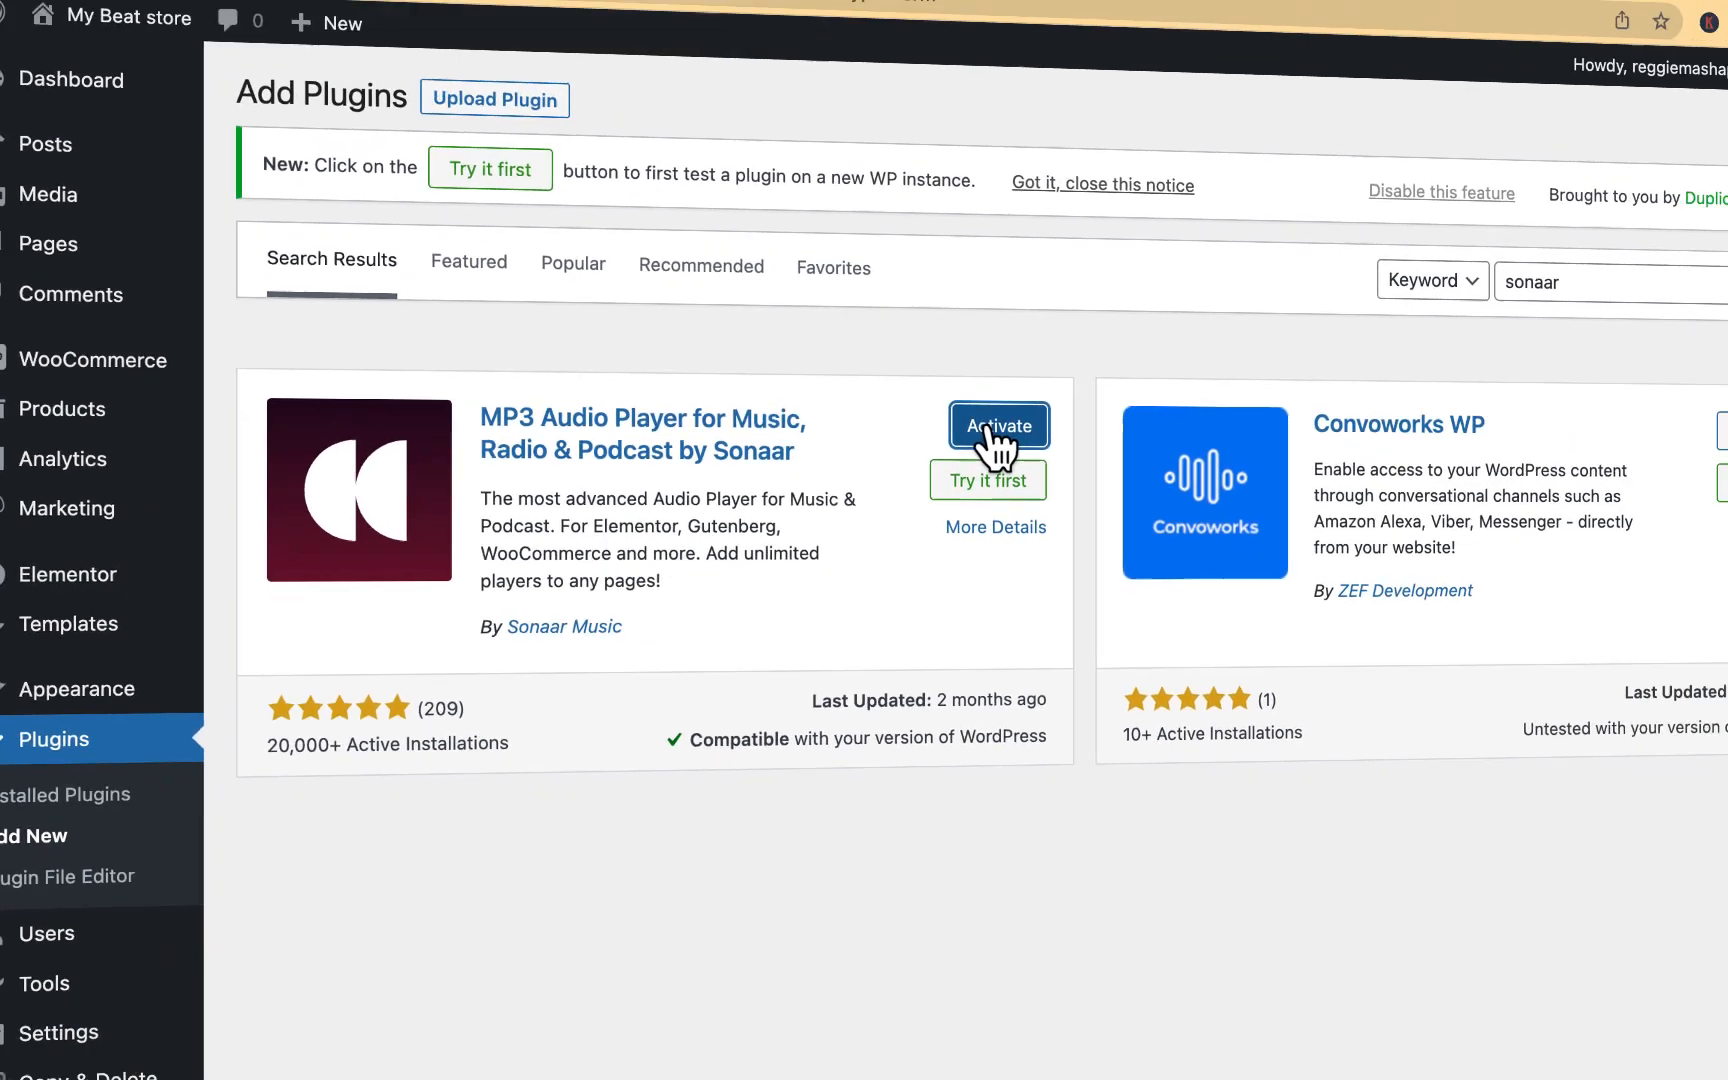
{"action": "left_click", "coordinate": [1200, 390]}
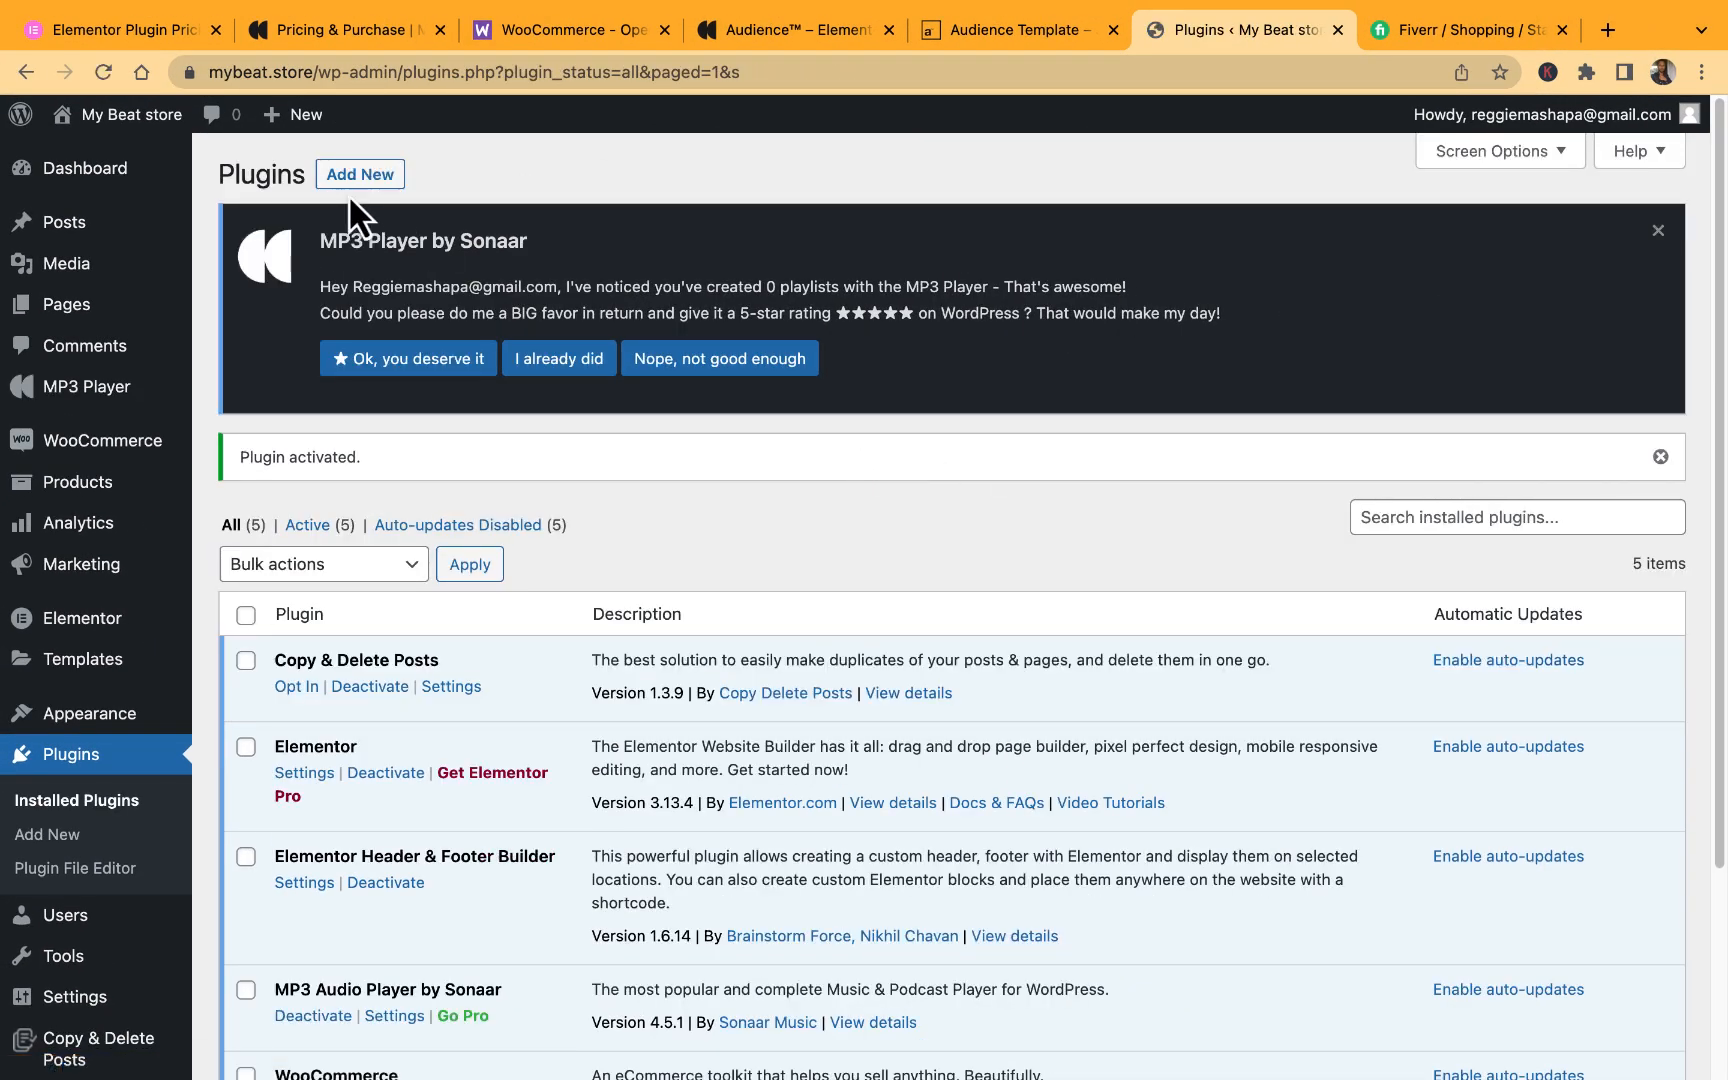
Visit the live beat store and examine its homepage, including the Beats player and Our Services section.
{"action": "mouse_move", "coordinate": [96, 116]}
{"action": "left_click", "coordinate": [118, 158]}
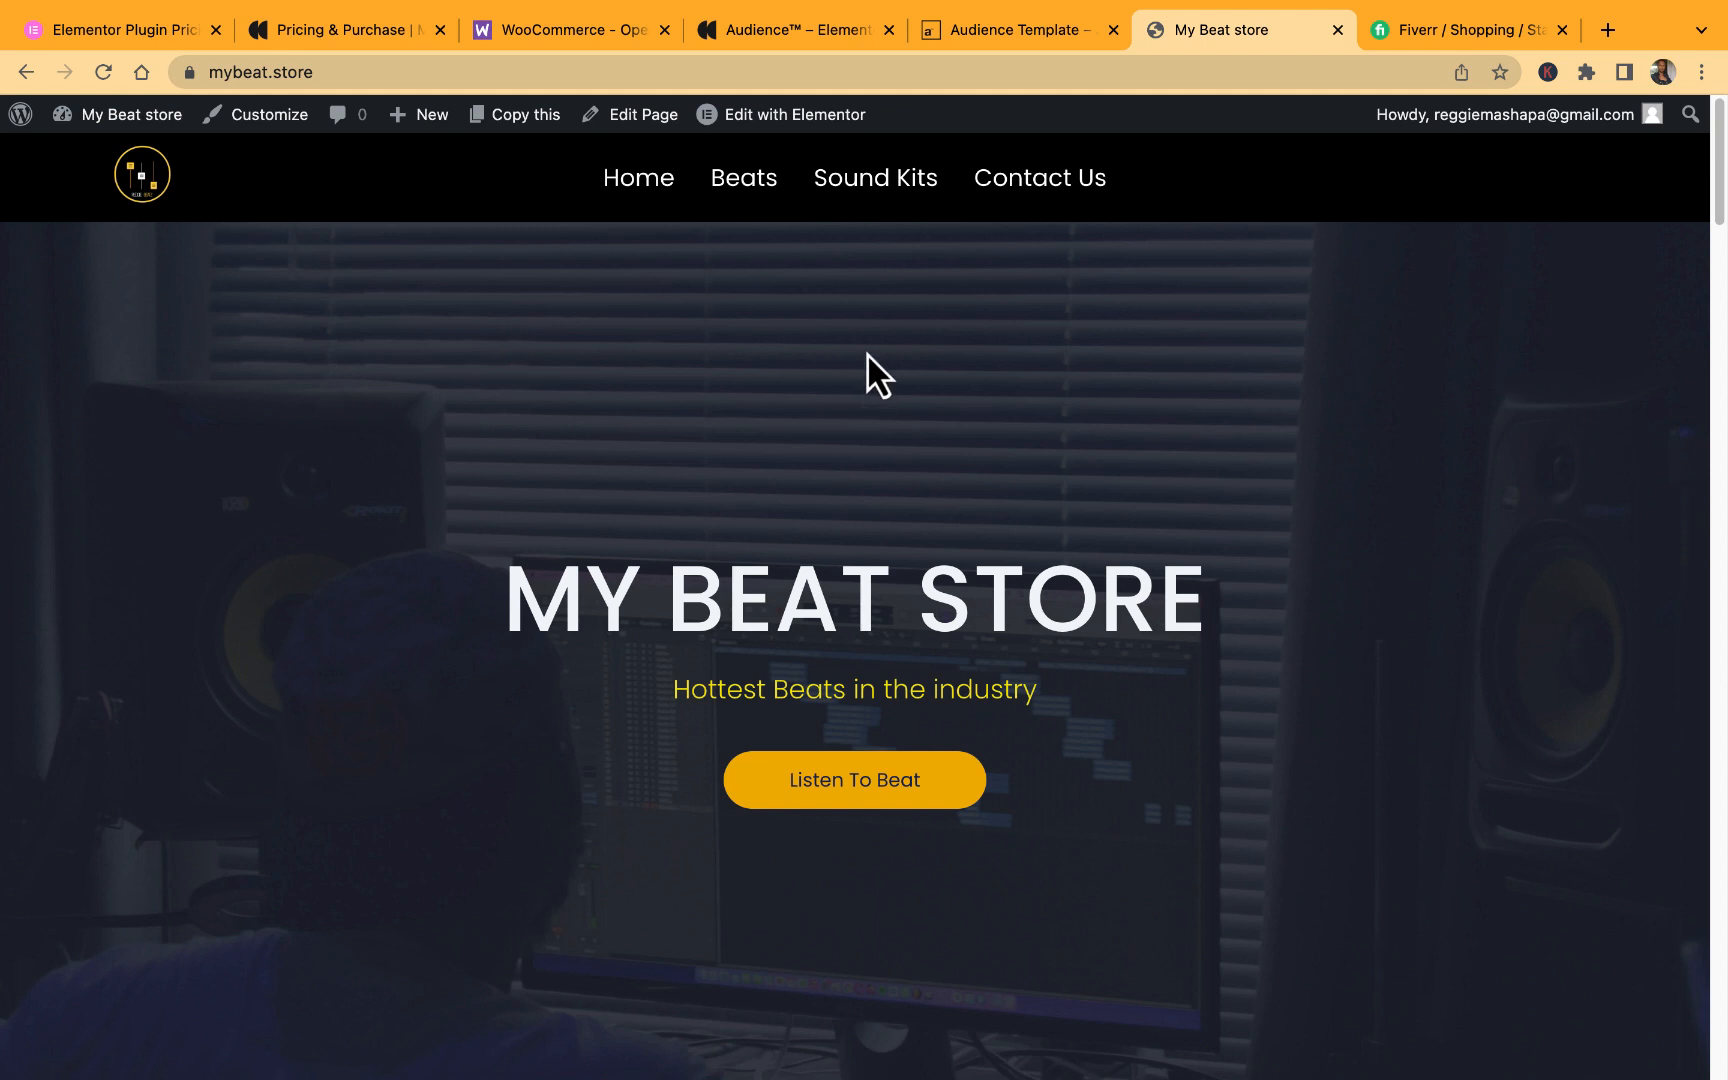
{"action": "scroll", "coordinate": [867, 352], "scroll_direction": "down", "scroll_amount": 10}
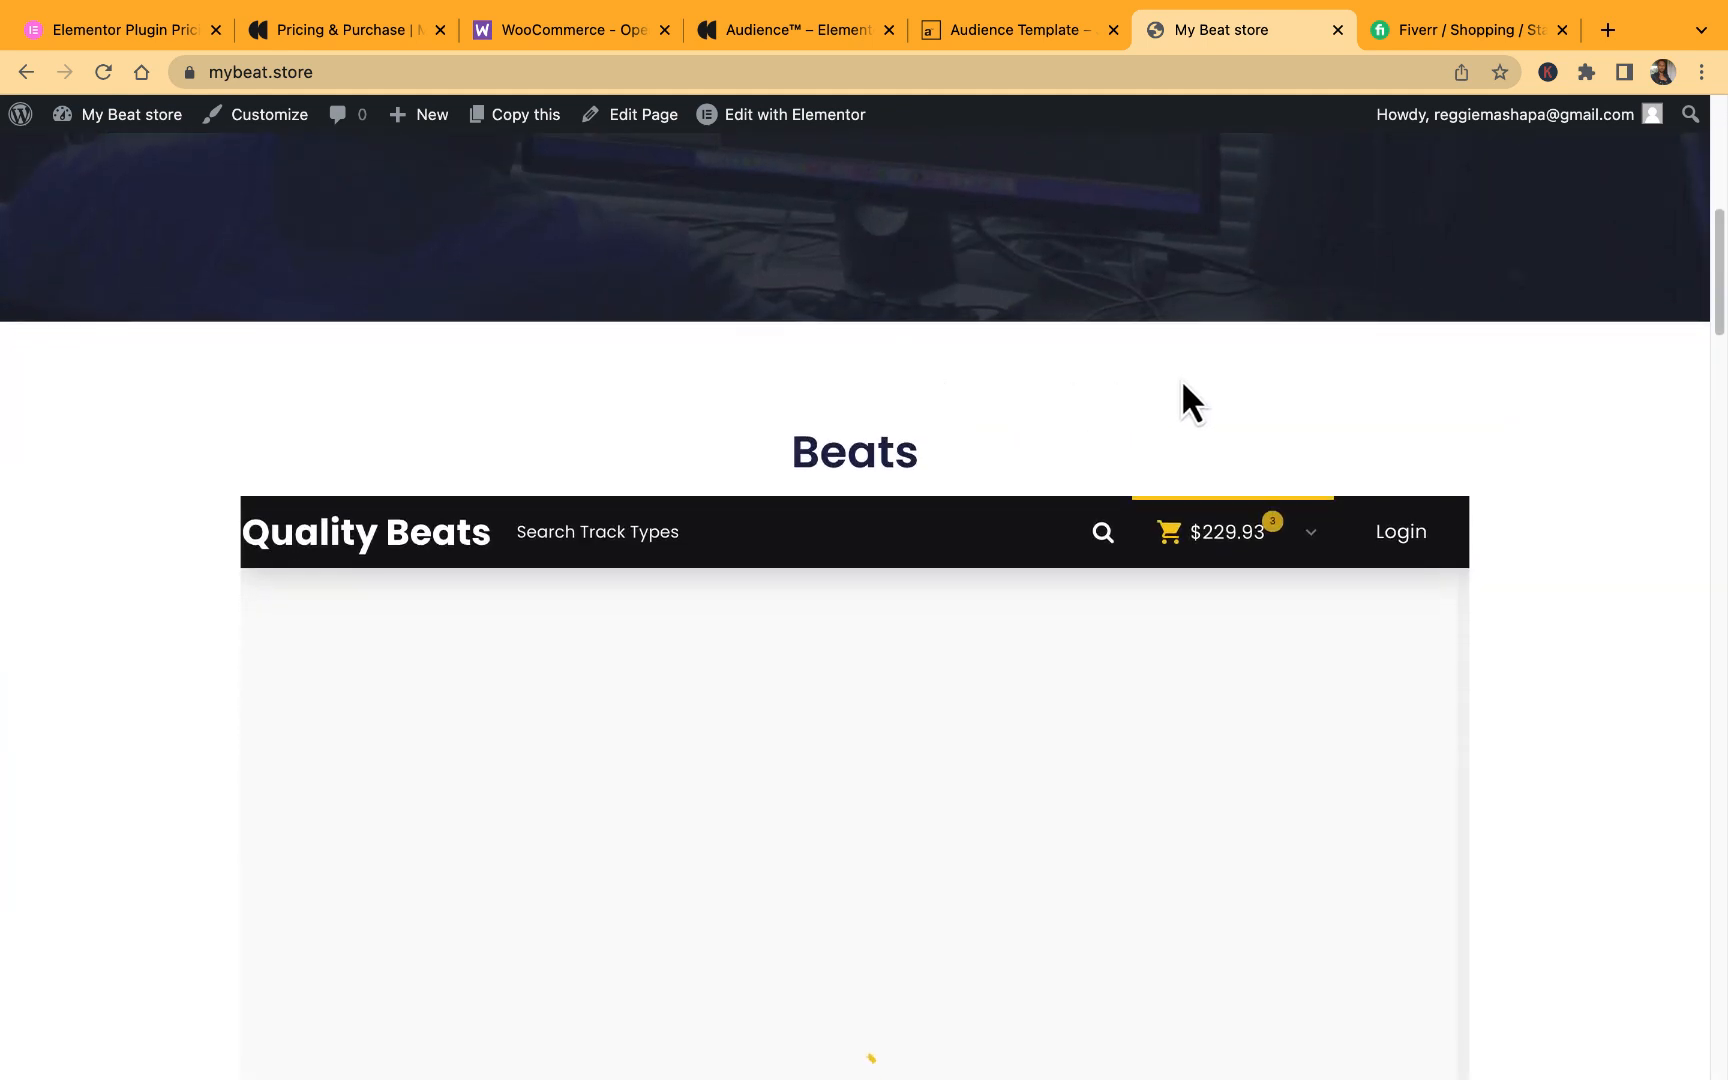
{"action": "scroll", "coordinate": [1196, 336], "scroll_direction": "down", "scroll_amount": 2}
{"action": "scroll", "coordinate": [240, 280], "scroll_direction": "down", "scroll_amount": 3}
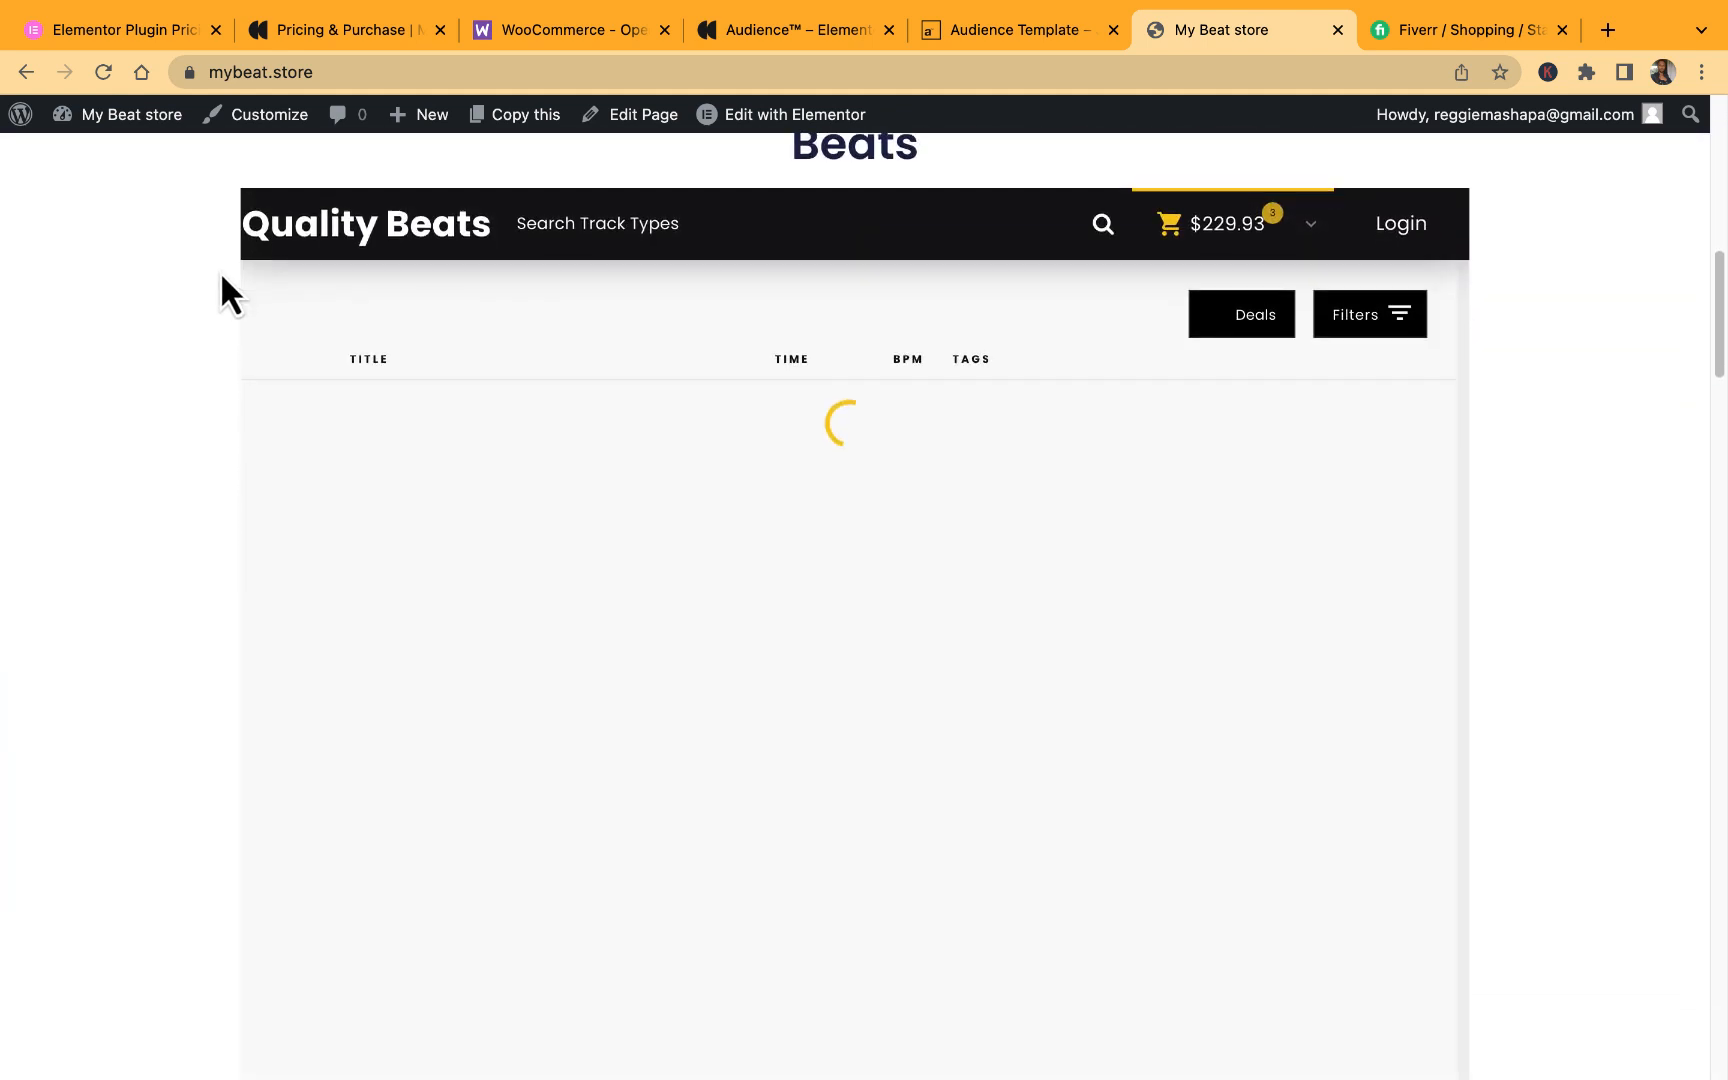
{"action": "scroll", "coordinate": [215, 290], "scroll_direction": "down", "scroll_amount": 6}
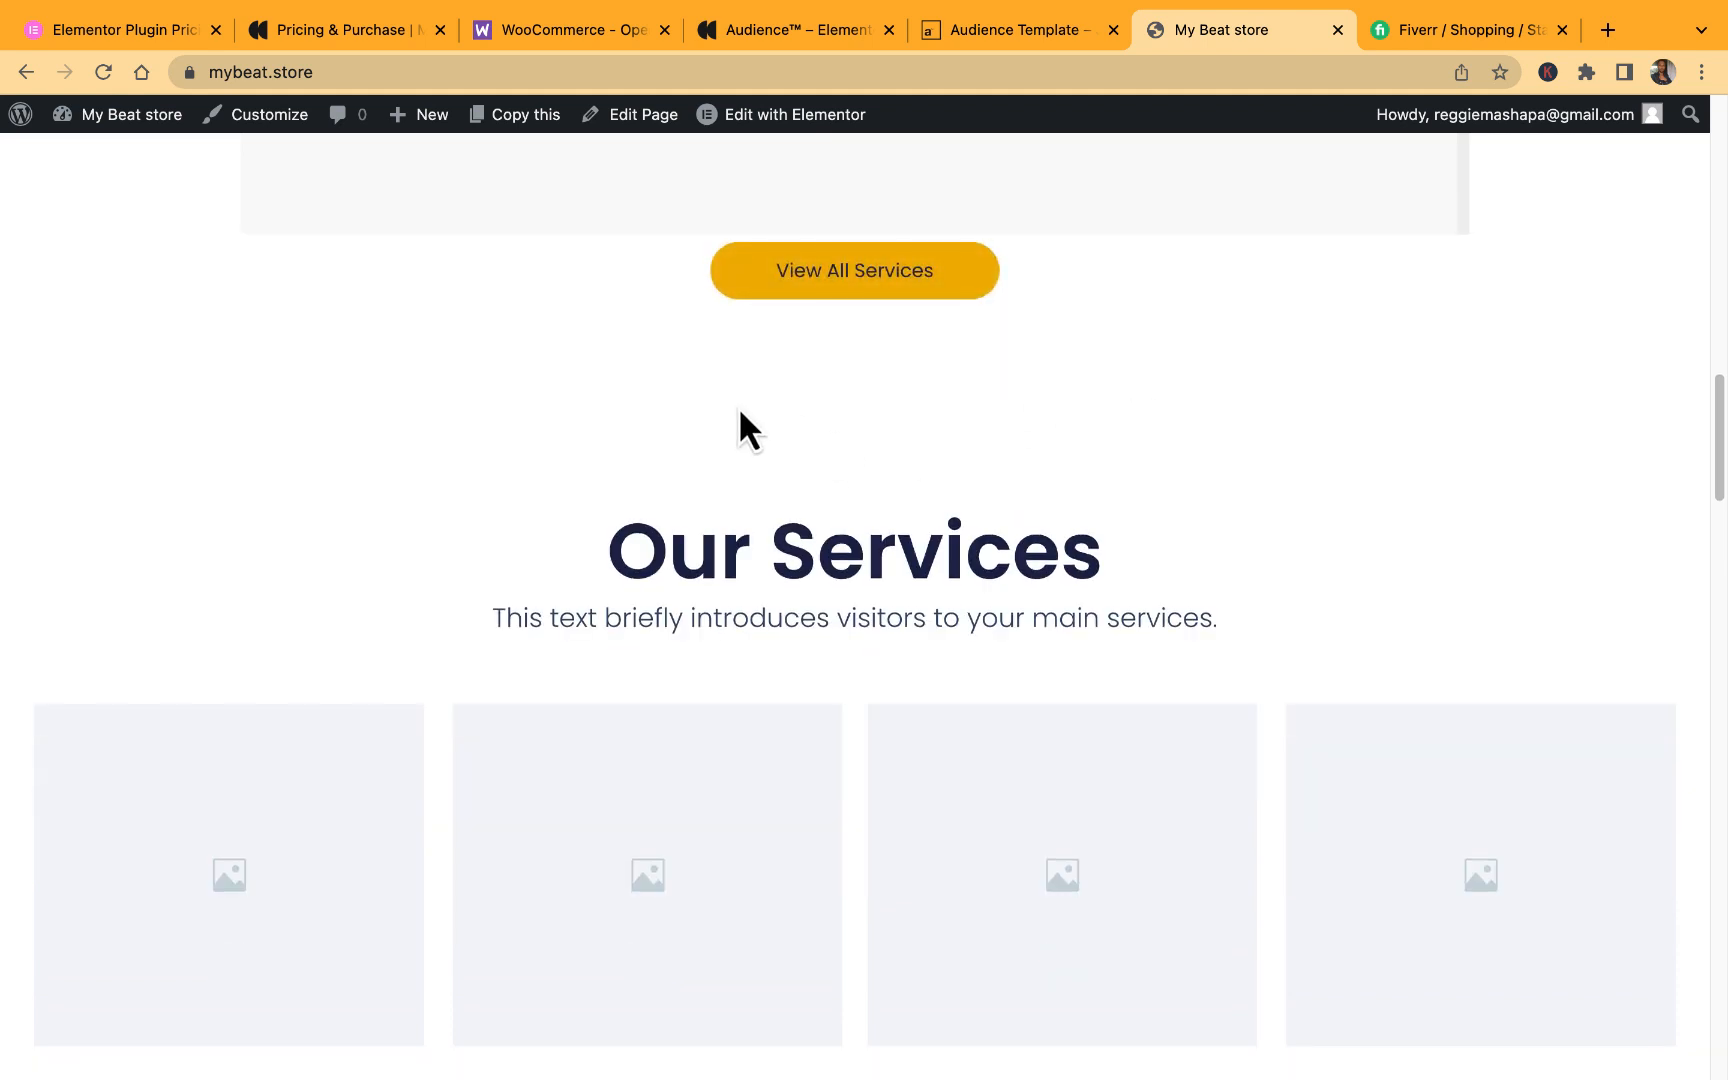
{"action": "scroll", "coordinate": [740, 410], "scroll_direction": "up", "scroll_amount": 8}
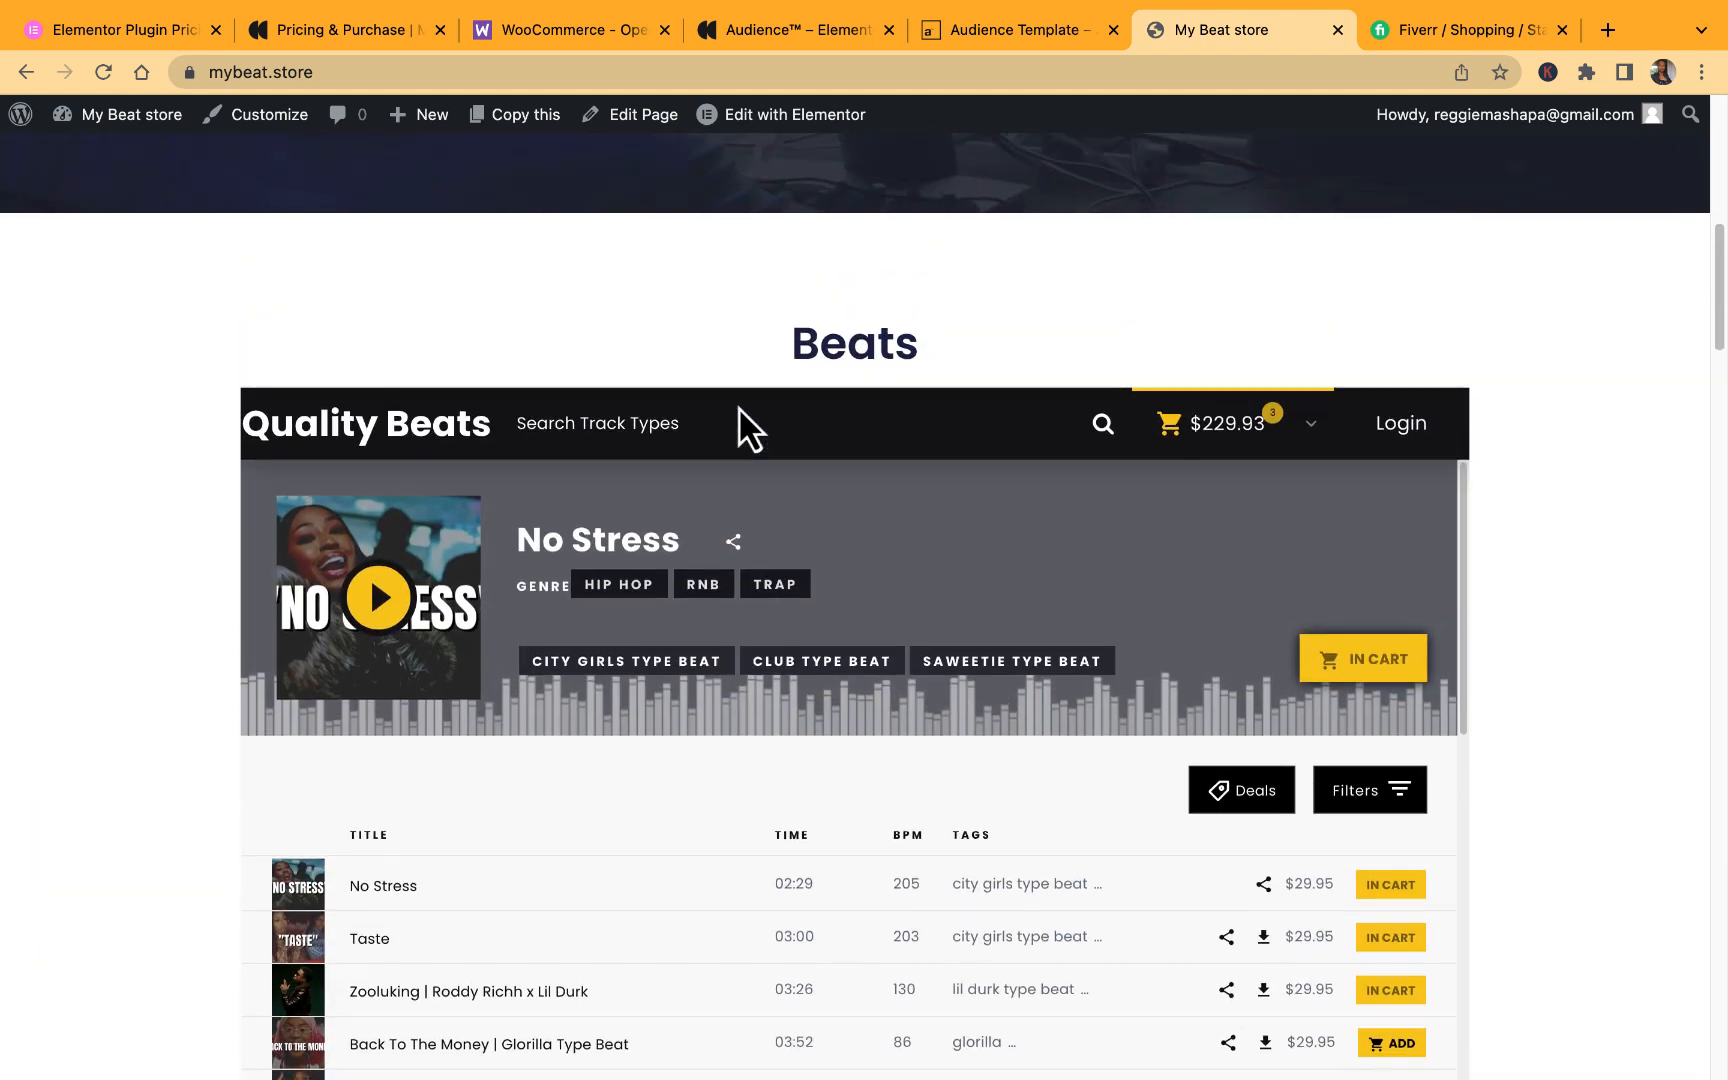
{"action": "scroll", "coordinate": [738, 406], "scroll_direction": "up", "scroll_amount": 7}
{"action": "scroll", "coordinate": [738, 406], "scroll_direction": "down", "scroll_amount": 10}
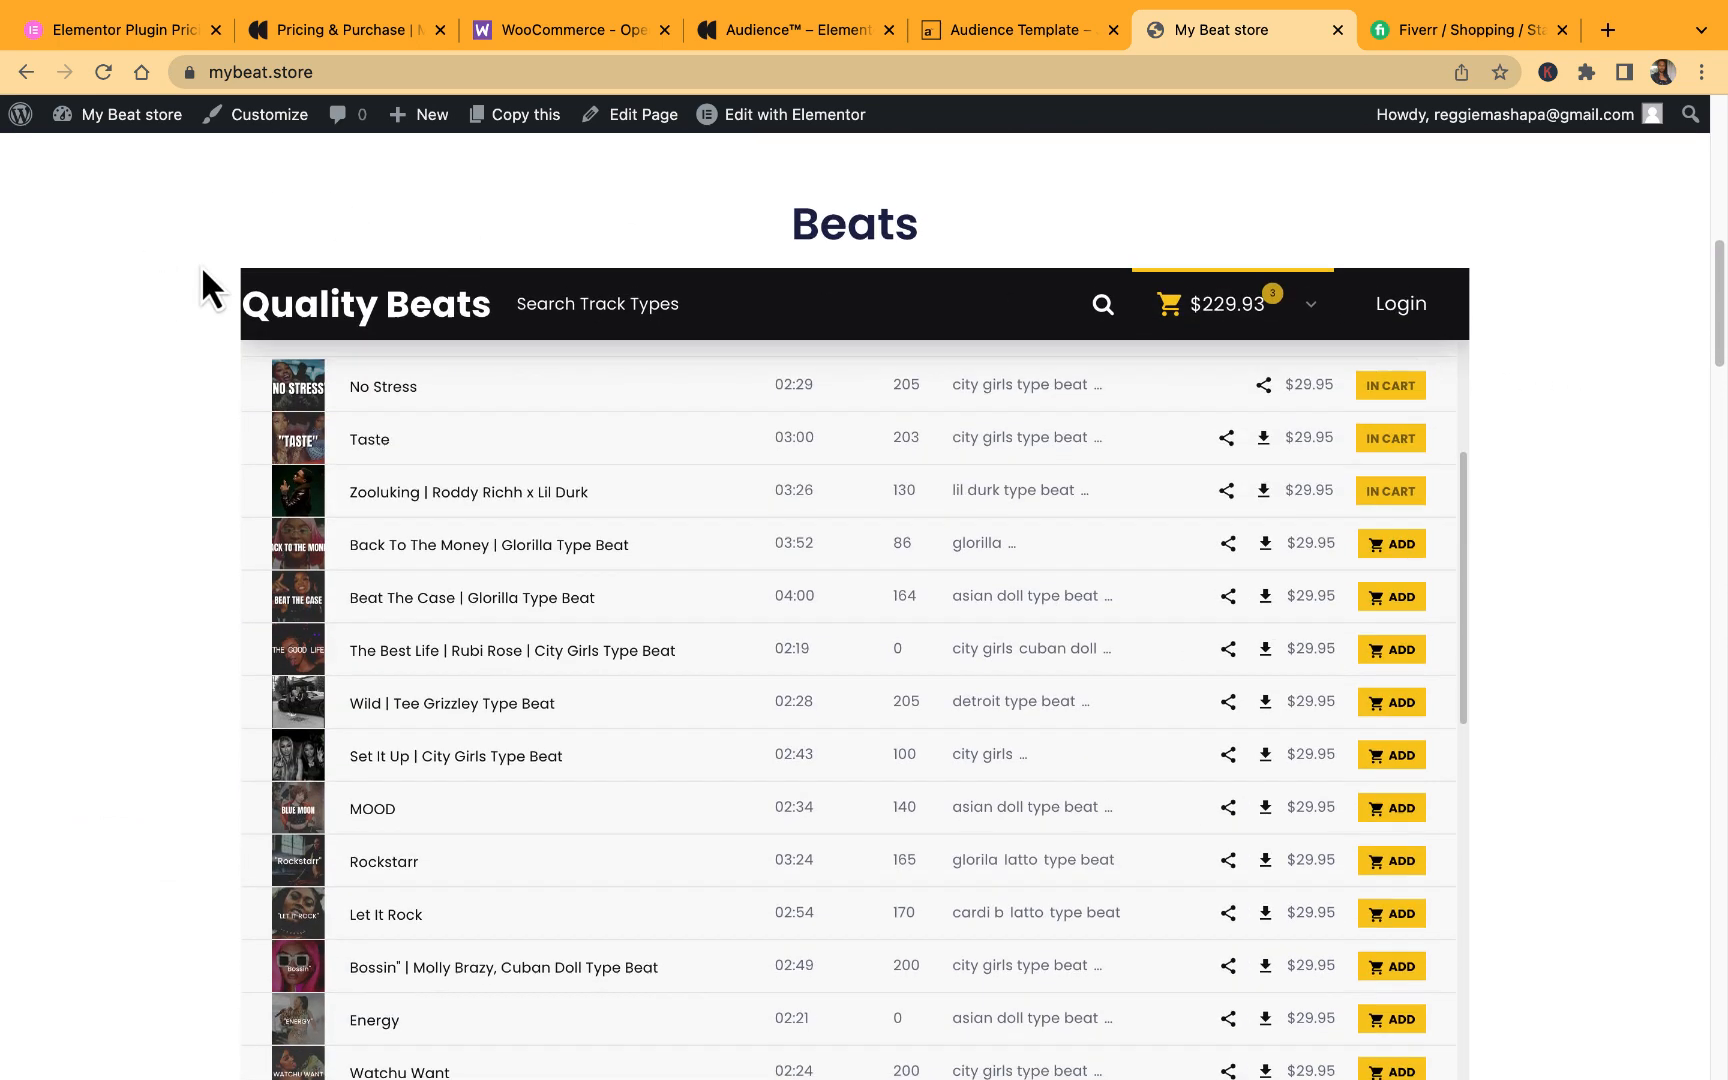
{"action": "scroll", "coordinate": [307, 253], "scroll_direction": "up", "scroll_amount": 10}
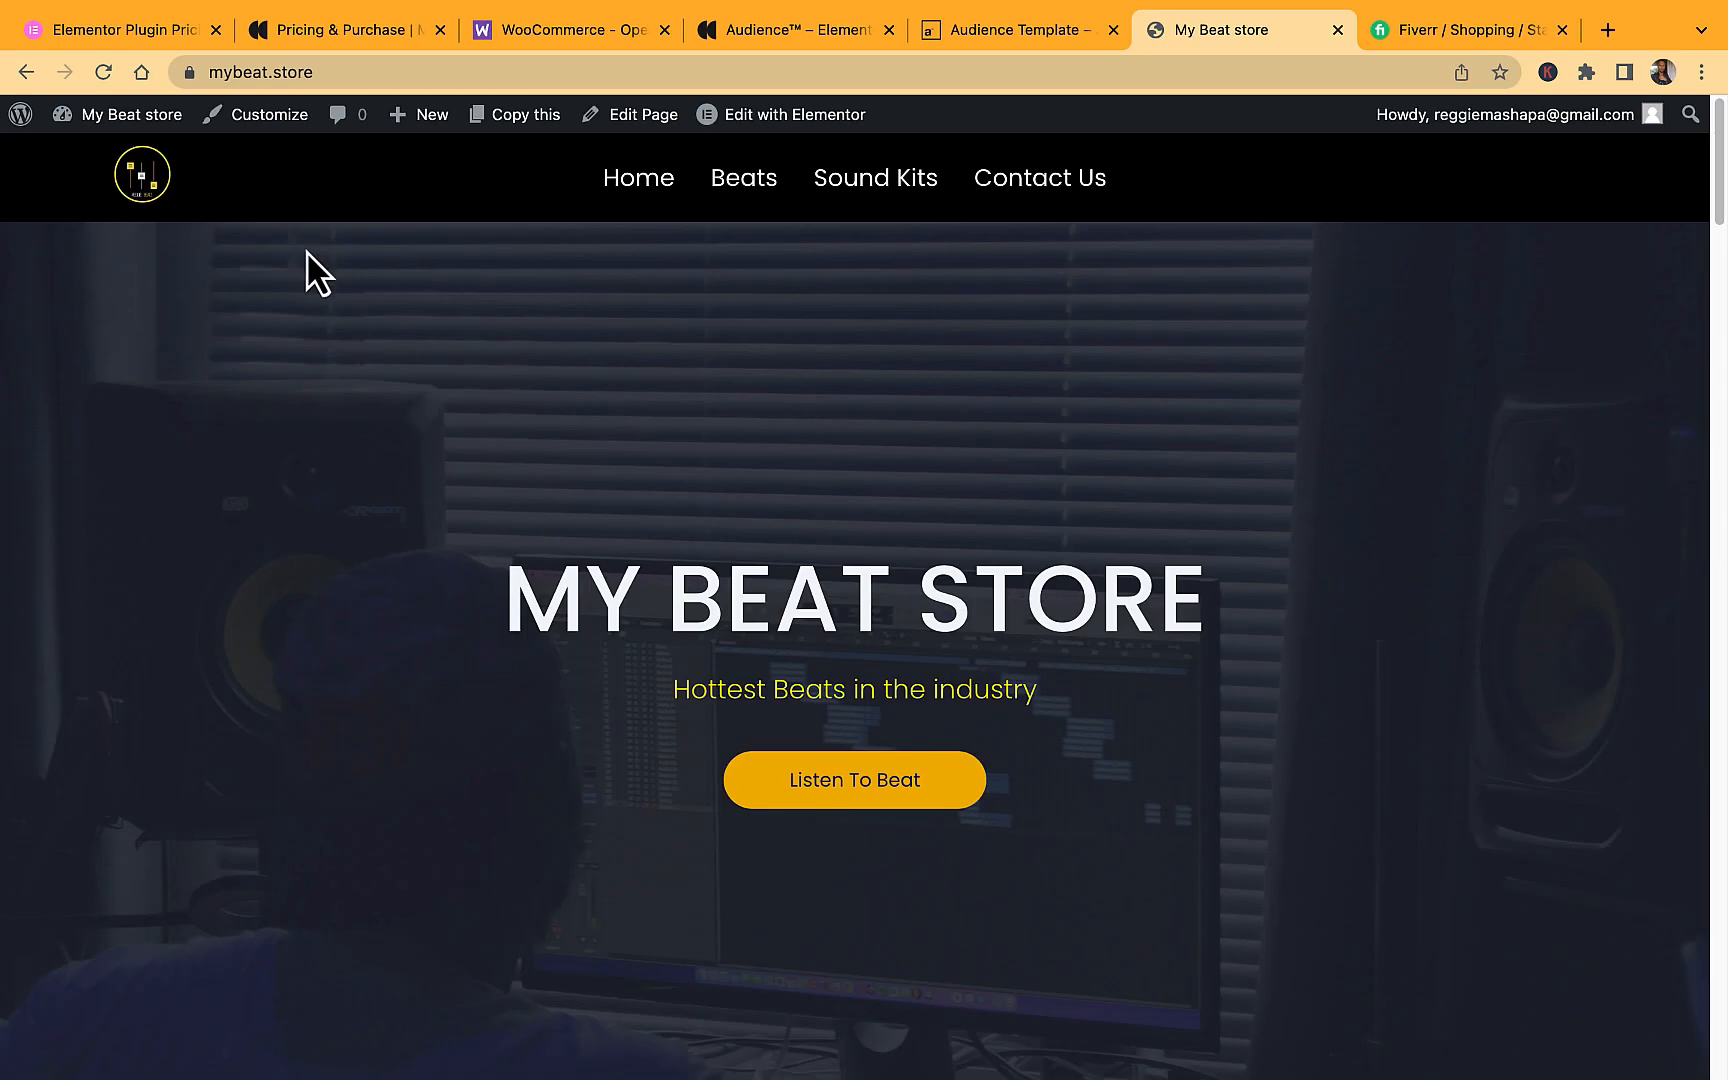
Open the checkout for Elementor's Essential plan, review the billing form and order summary, and return to the pricing page.
{"action": "left_click", "coordinate": [130, 40]}
{"action": "scroll", "coordinate": [380, 765], "scroll_direction": "down", "scroll_amount": 1}
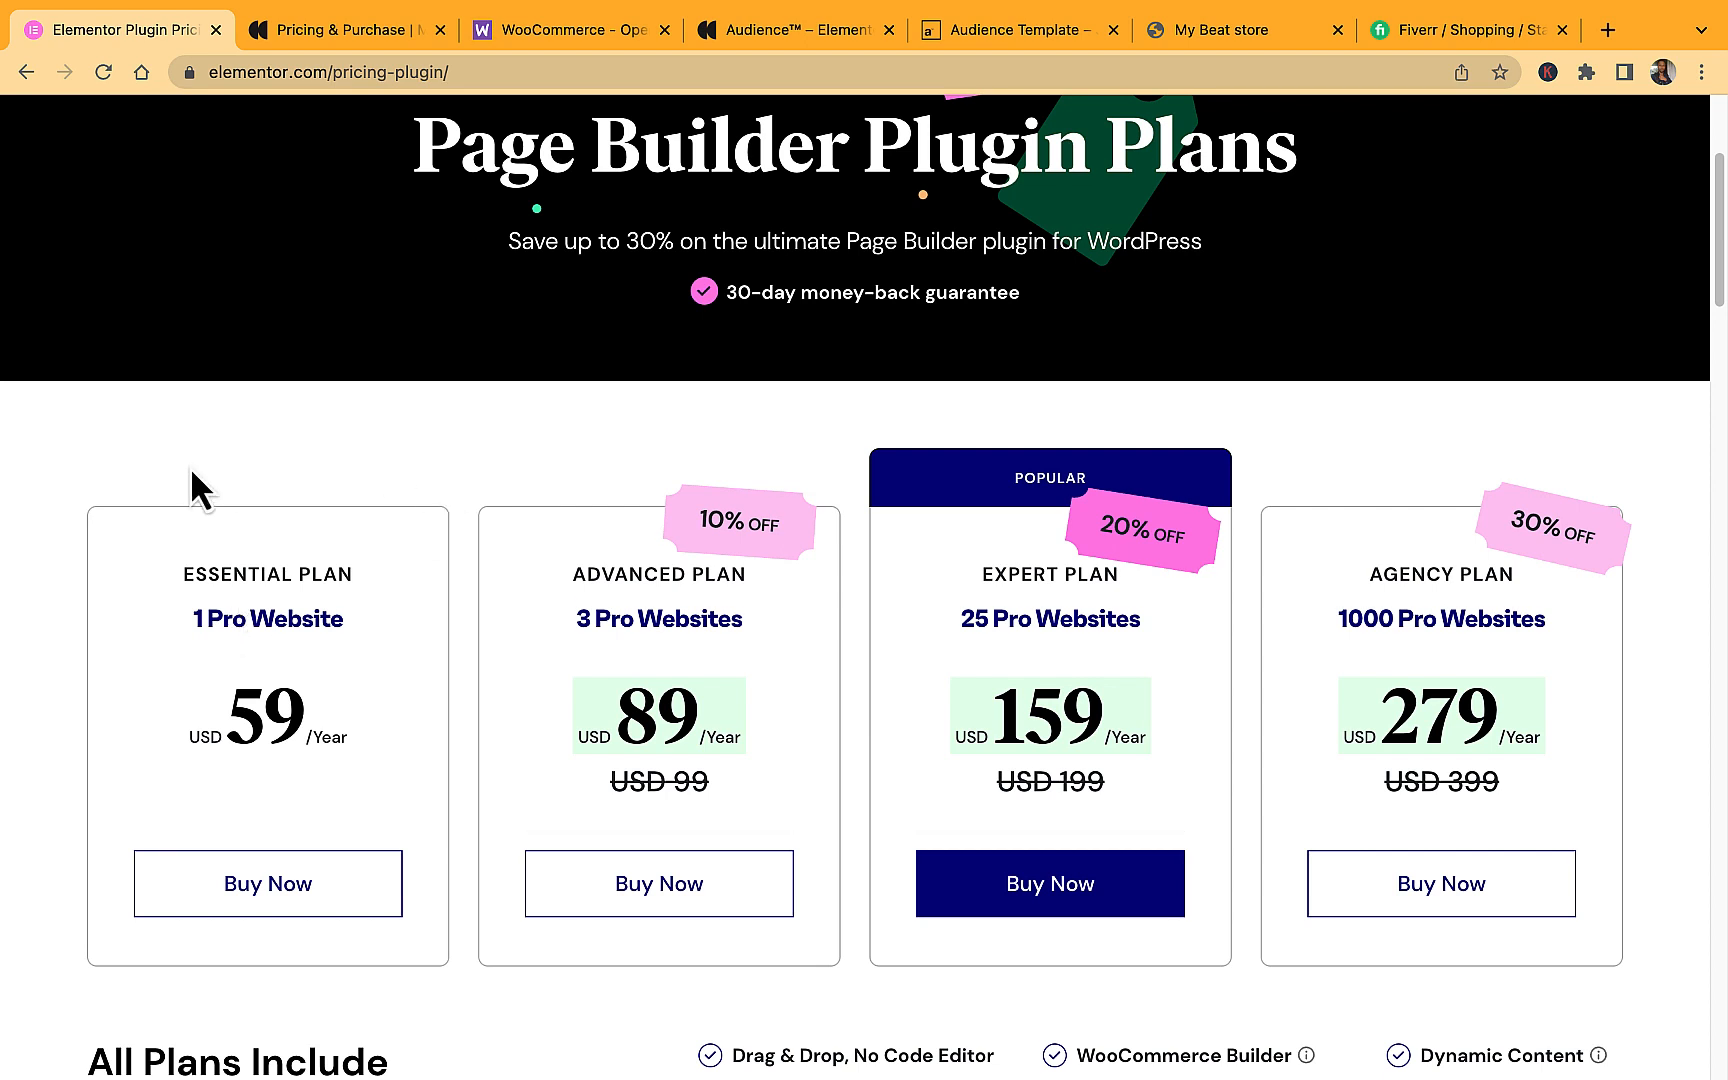
{"action": "left_click", "coordinate": [263, 905]}
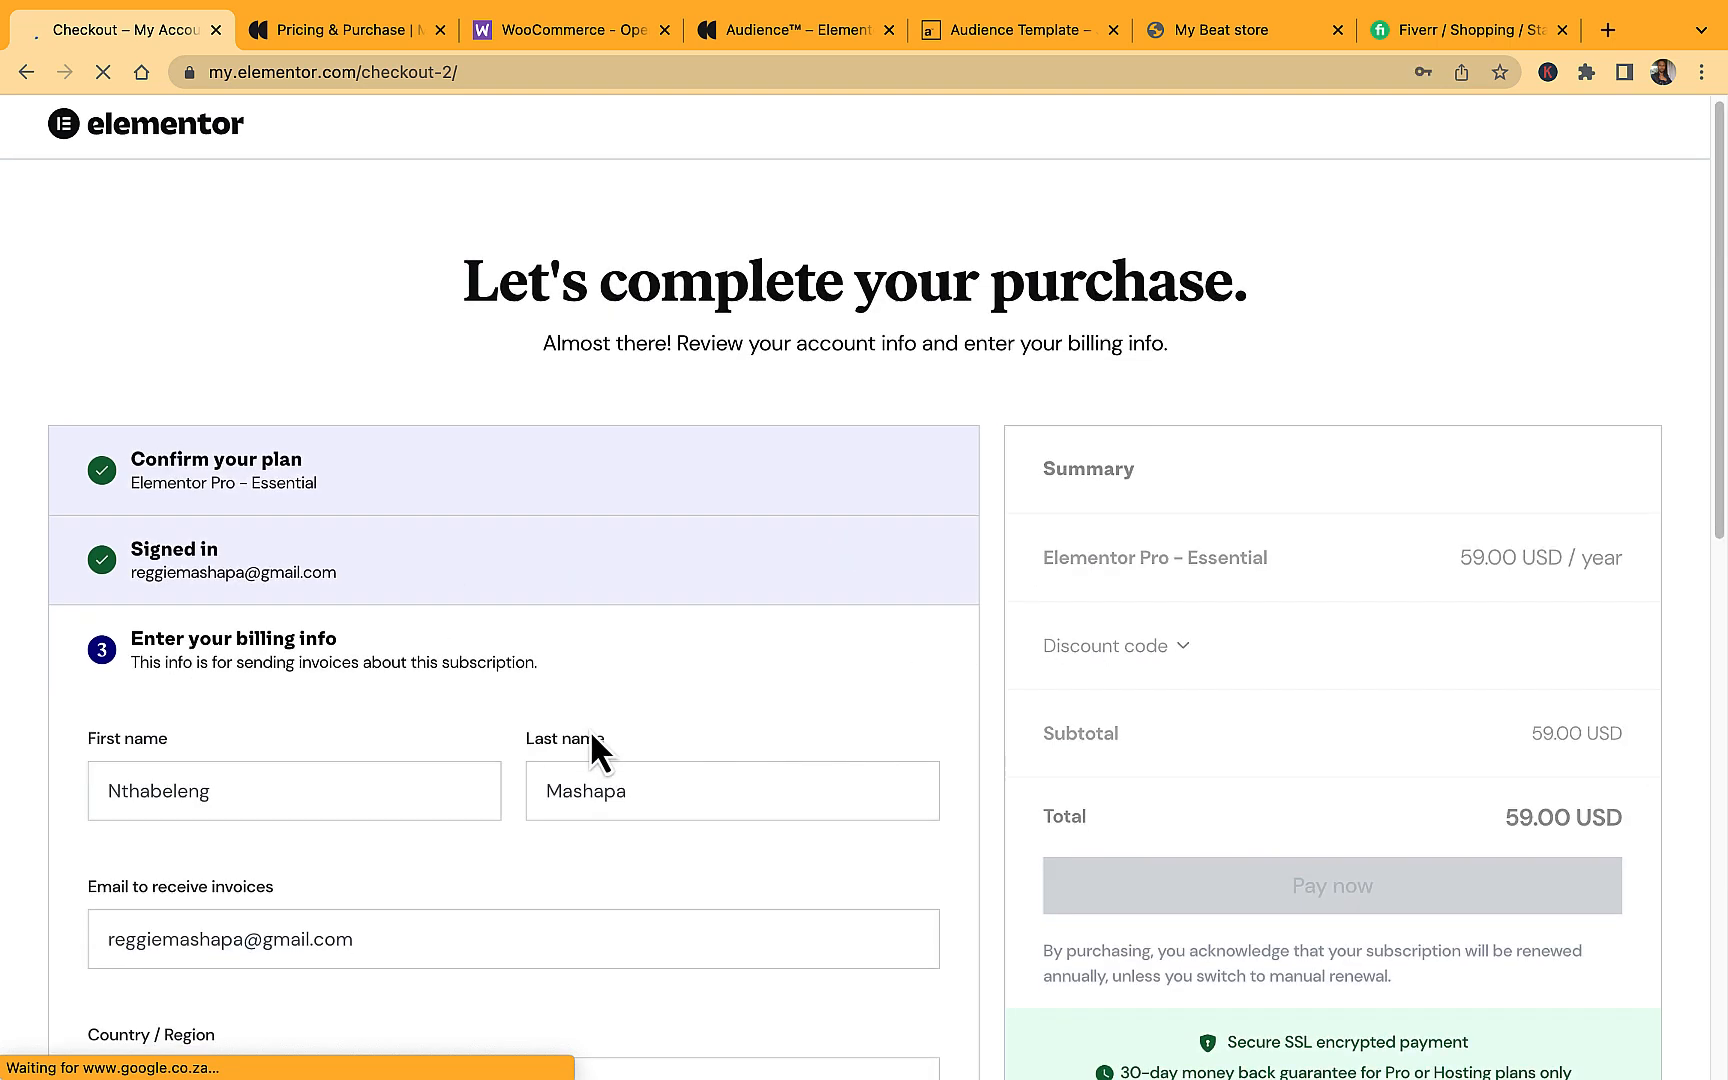
{"action": "scroll", "coordinate": [1439, 892], "scroll_direction": "down", "scroll_amount": 4}
{"action": "scroll", "coordinate": [1310, 640], "scroll_direction": "up", "scroll_amount": 4}
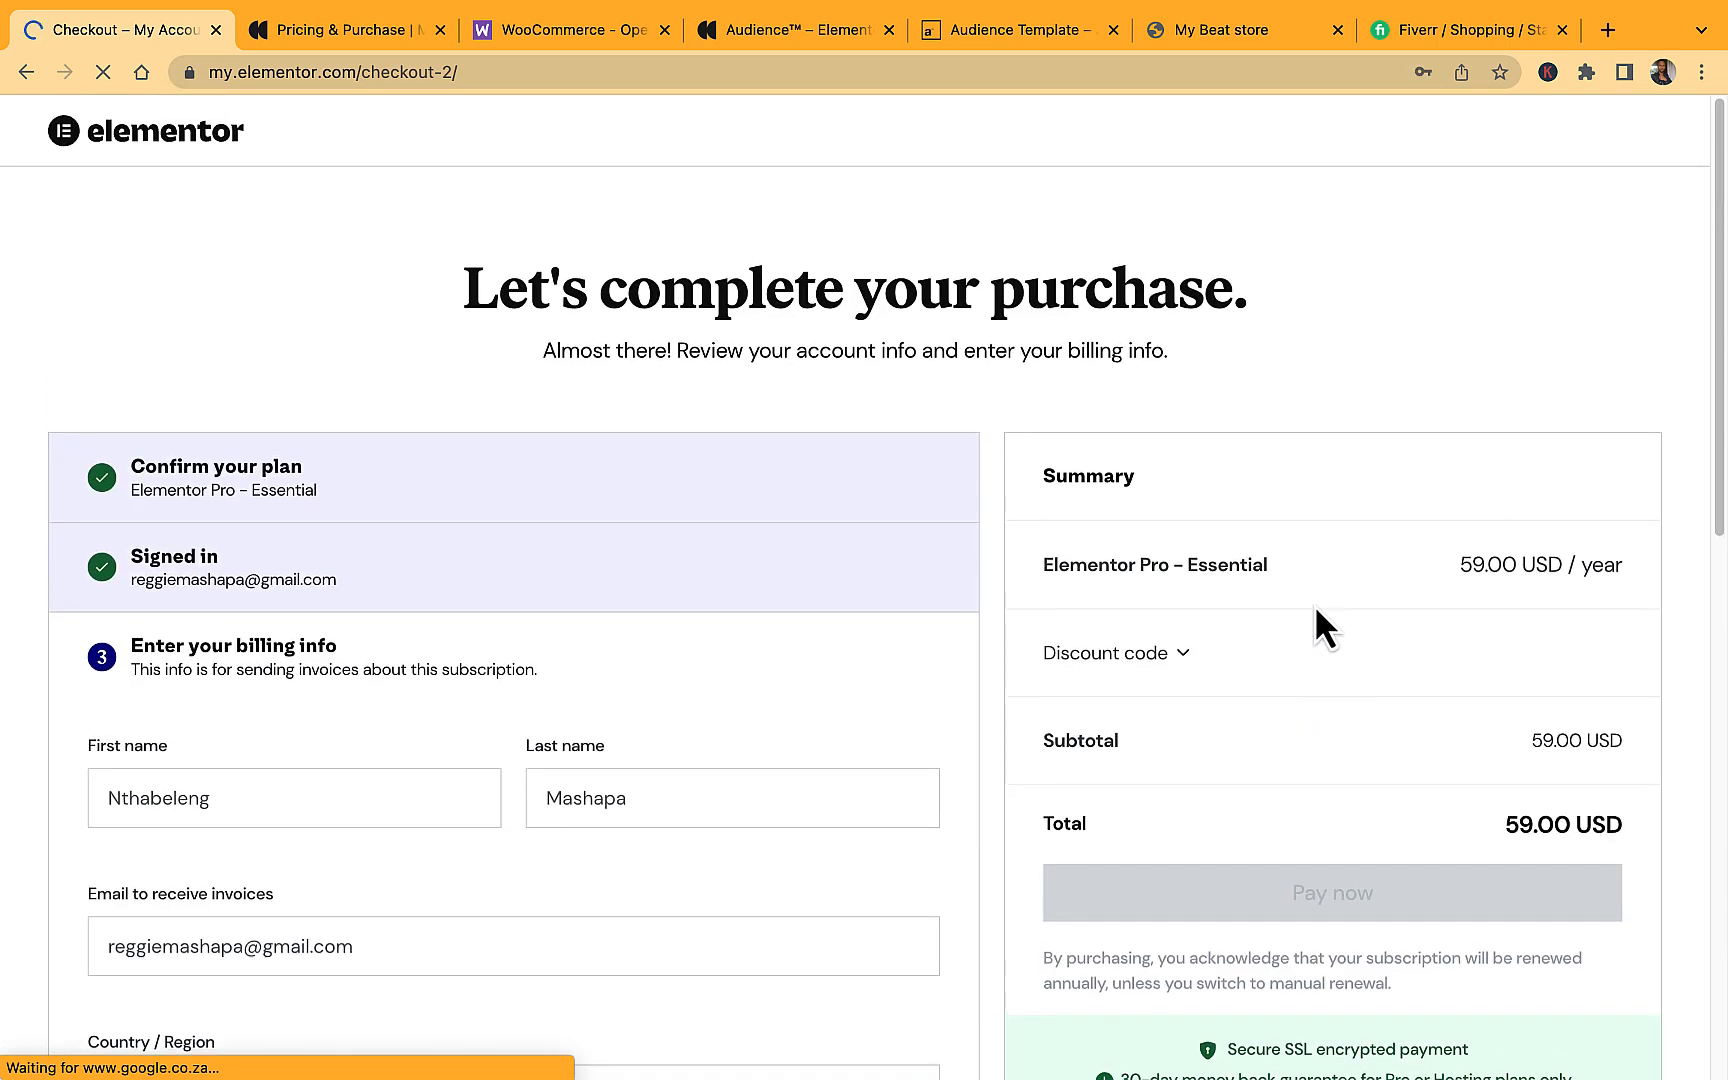
{"action": "left_click", "coordinate": [22, 74]}
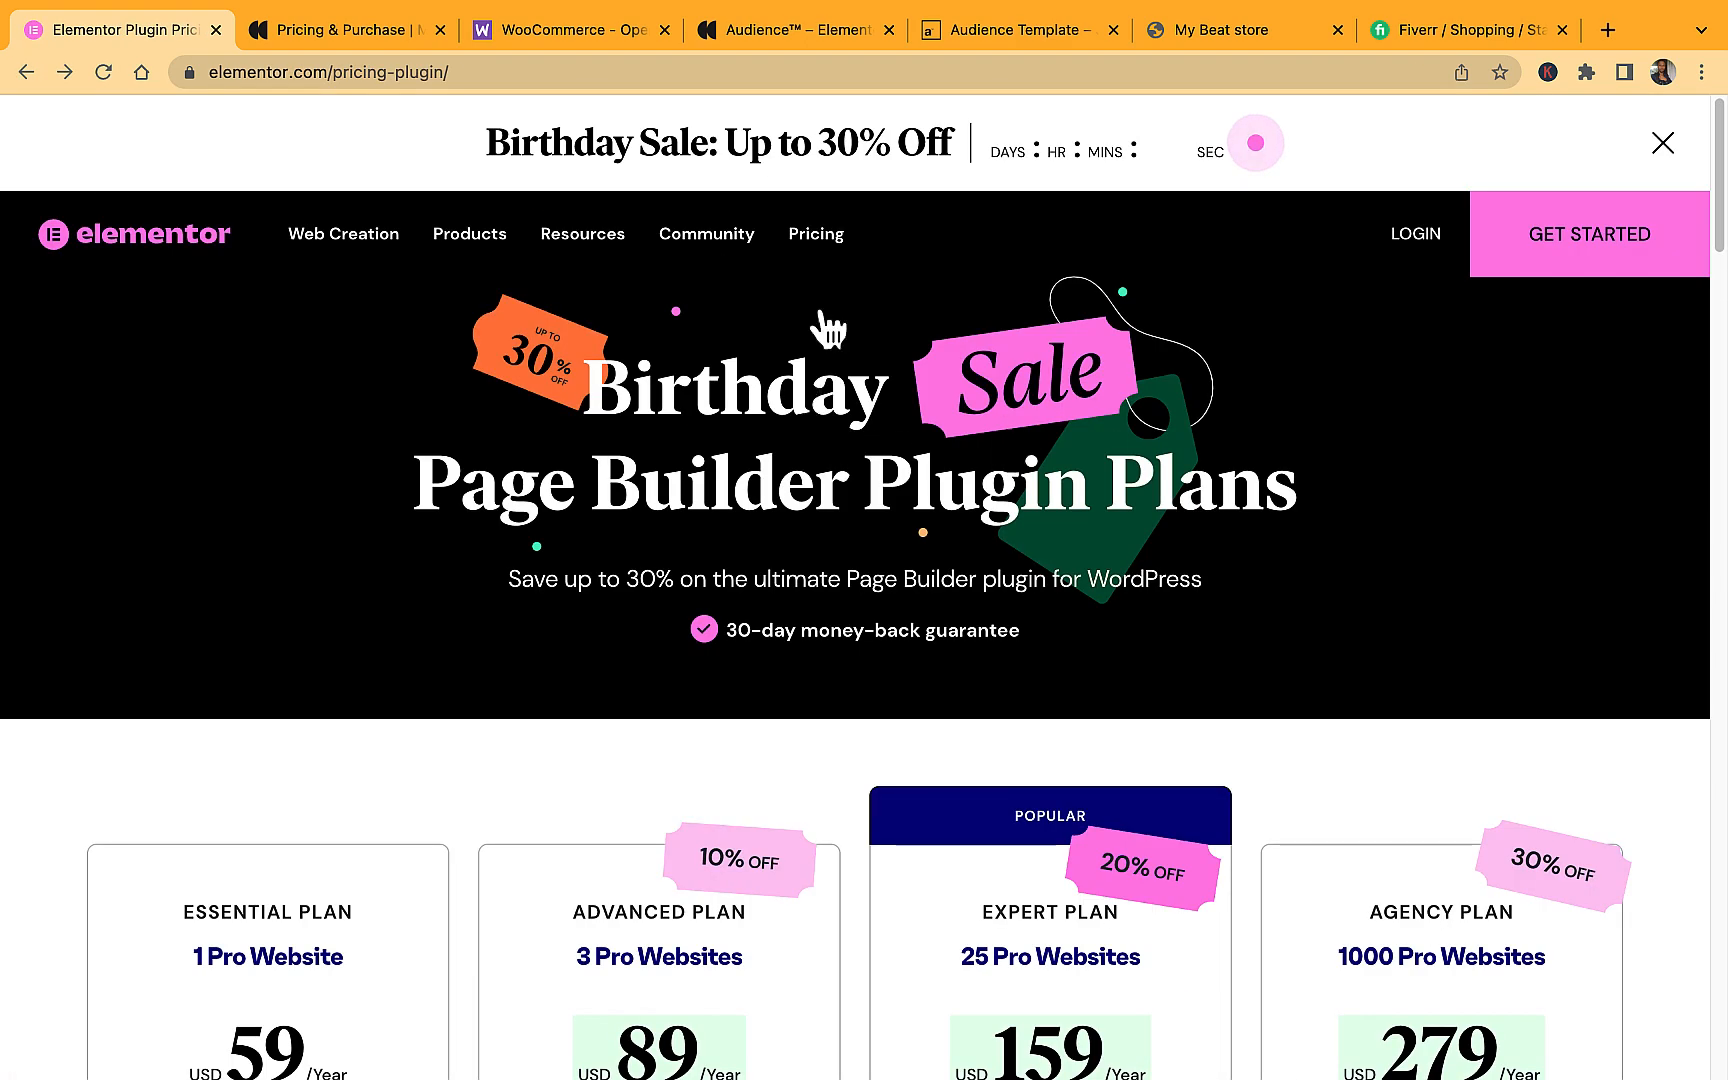
Log in to the Elementor account and open its subscriptions page.
{"action": "left_click", "coordinate": [1405, 245]}
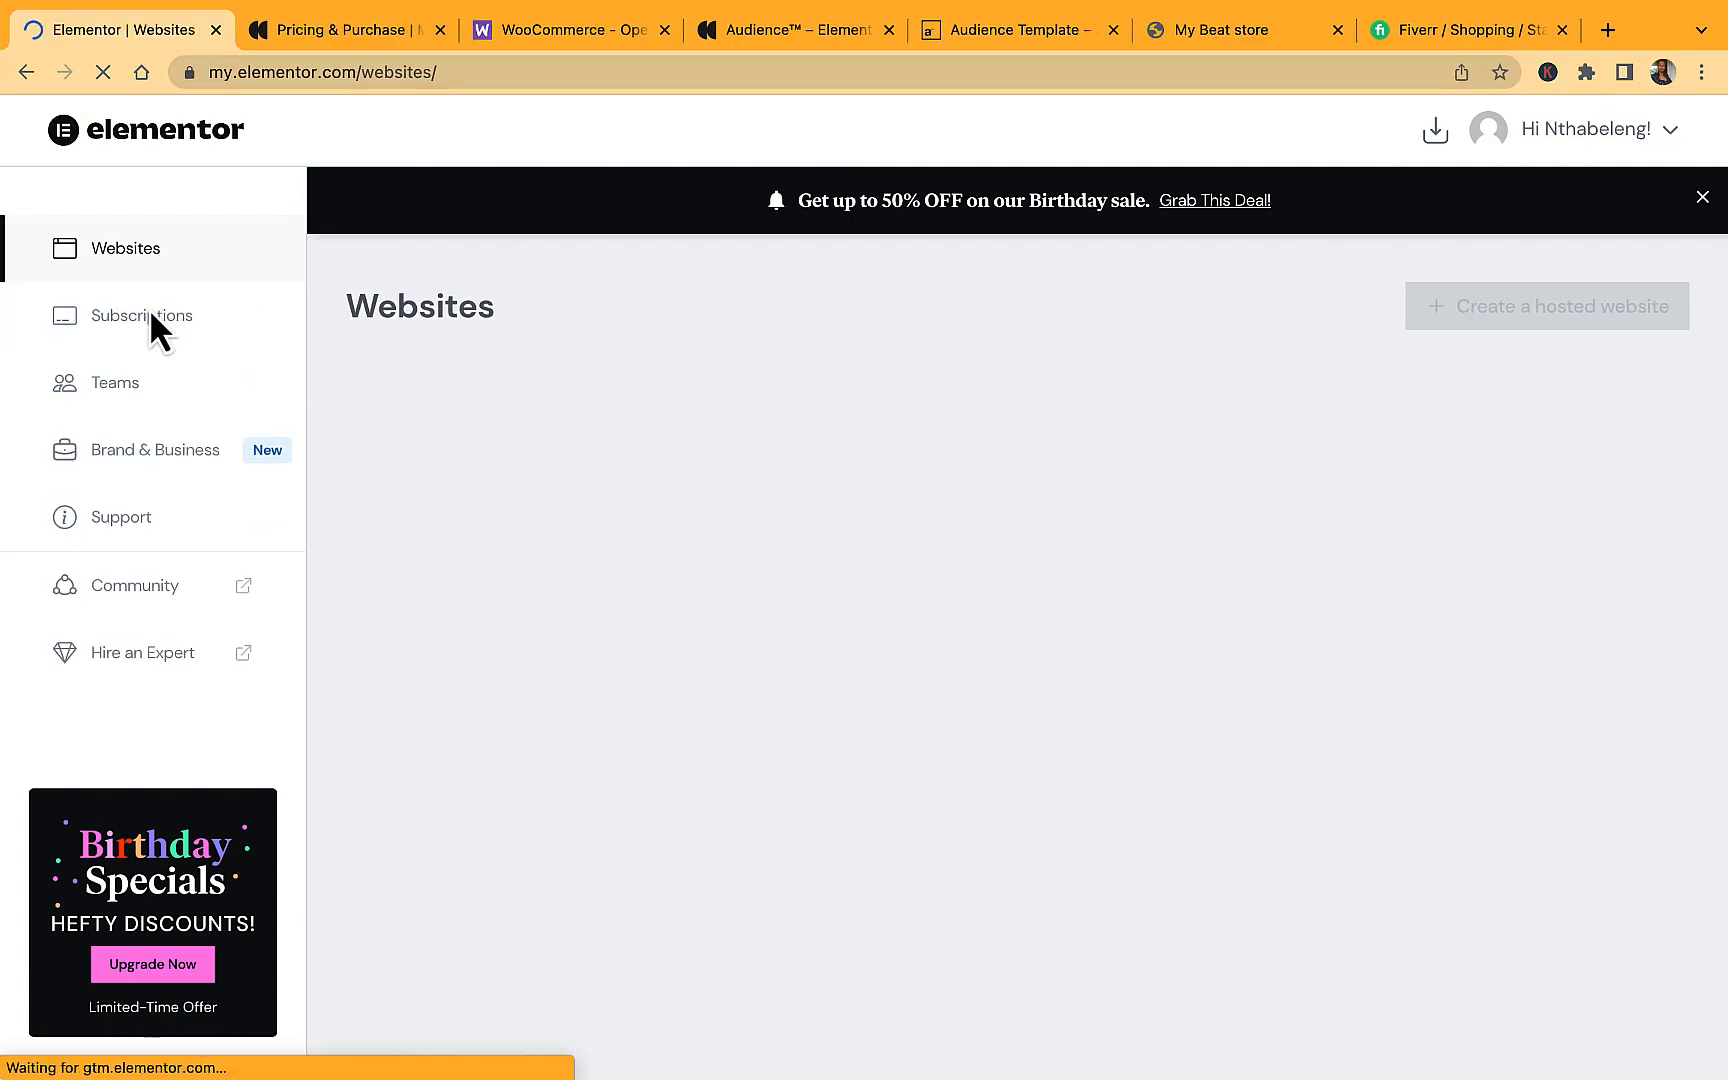
{"action": "left_click", "coordinate": [152, 318]}
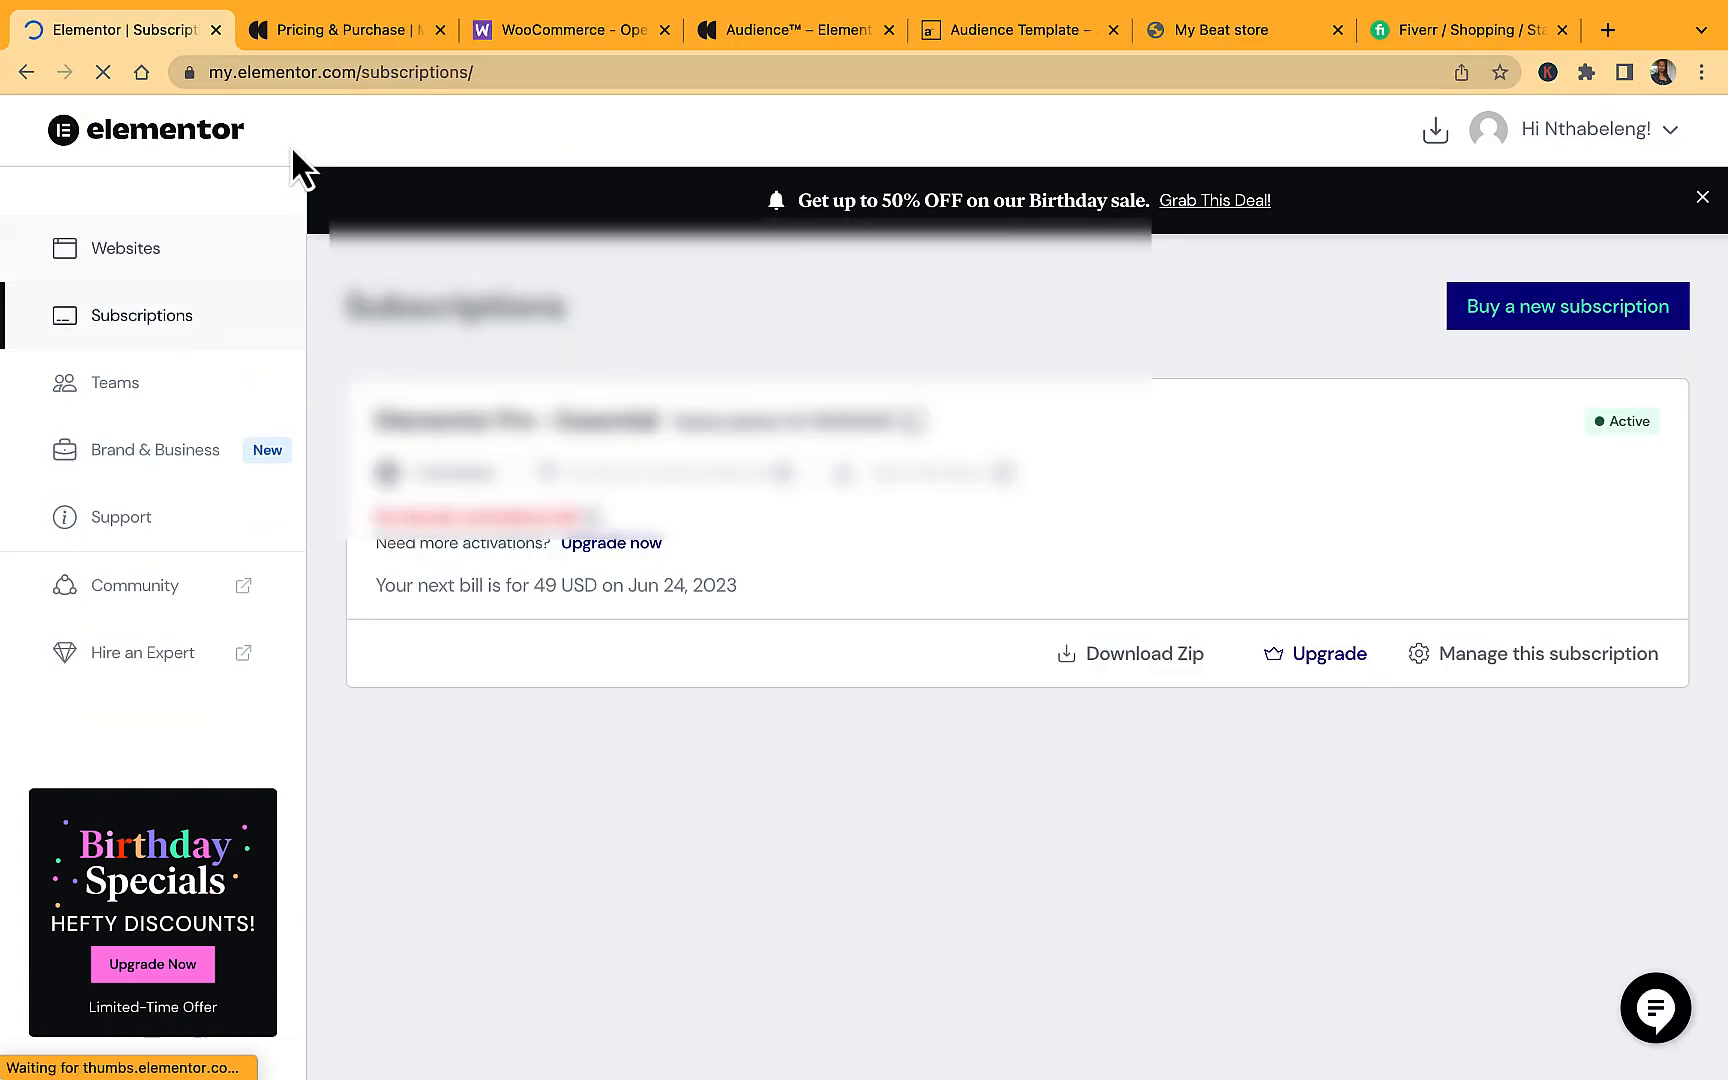
Download the Elementor Pro zip from the Essential subscription and save it in the Downloads folder.
{"action": "left_click", "coordinate": [1163, 686]}
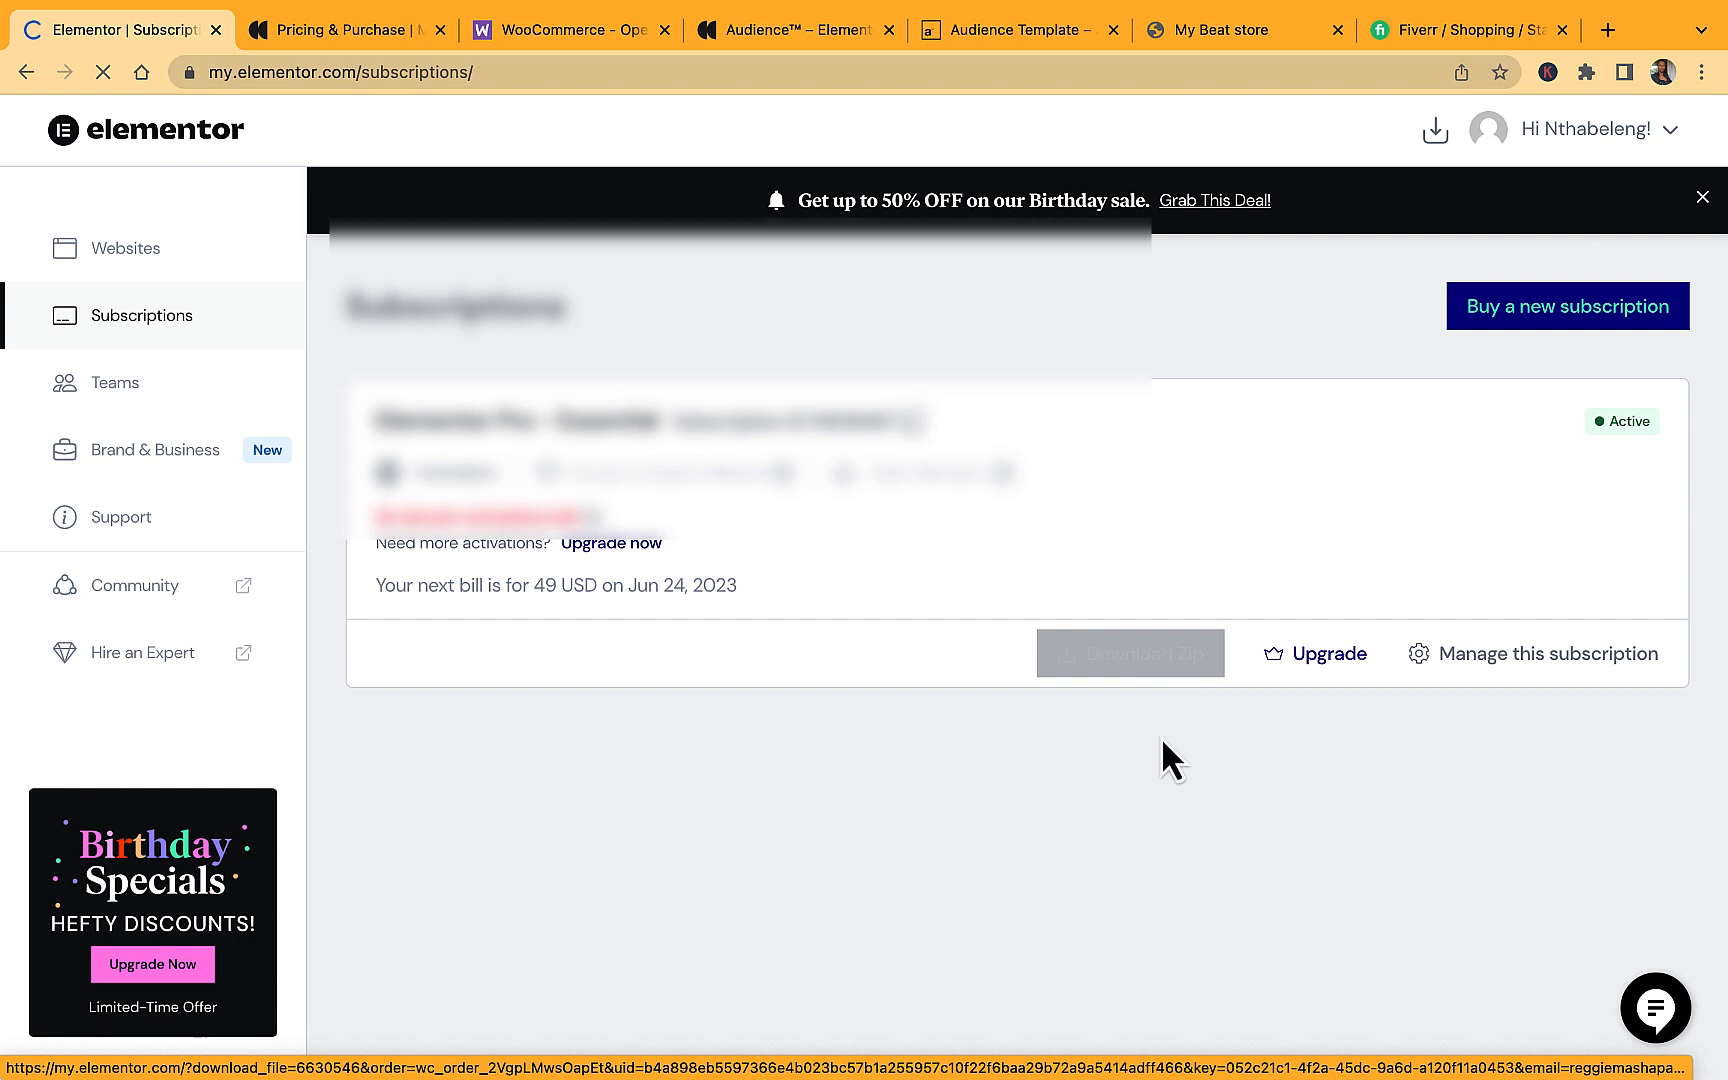
{"action": "left_click", "coordinate": [1141, 681]}
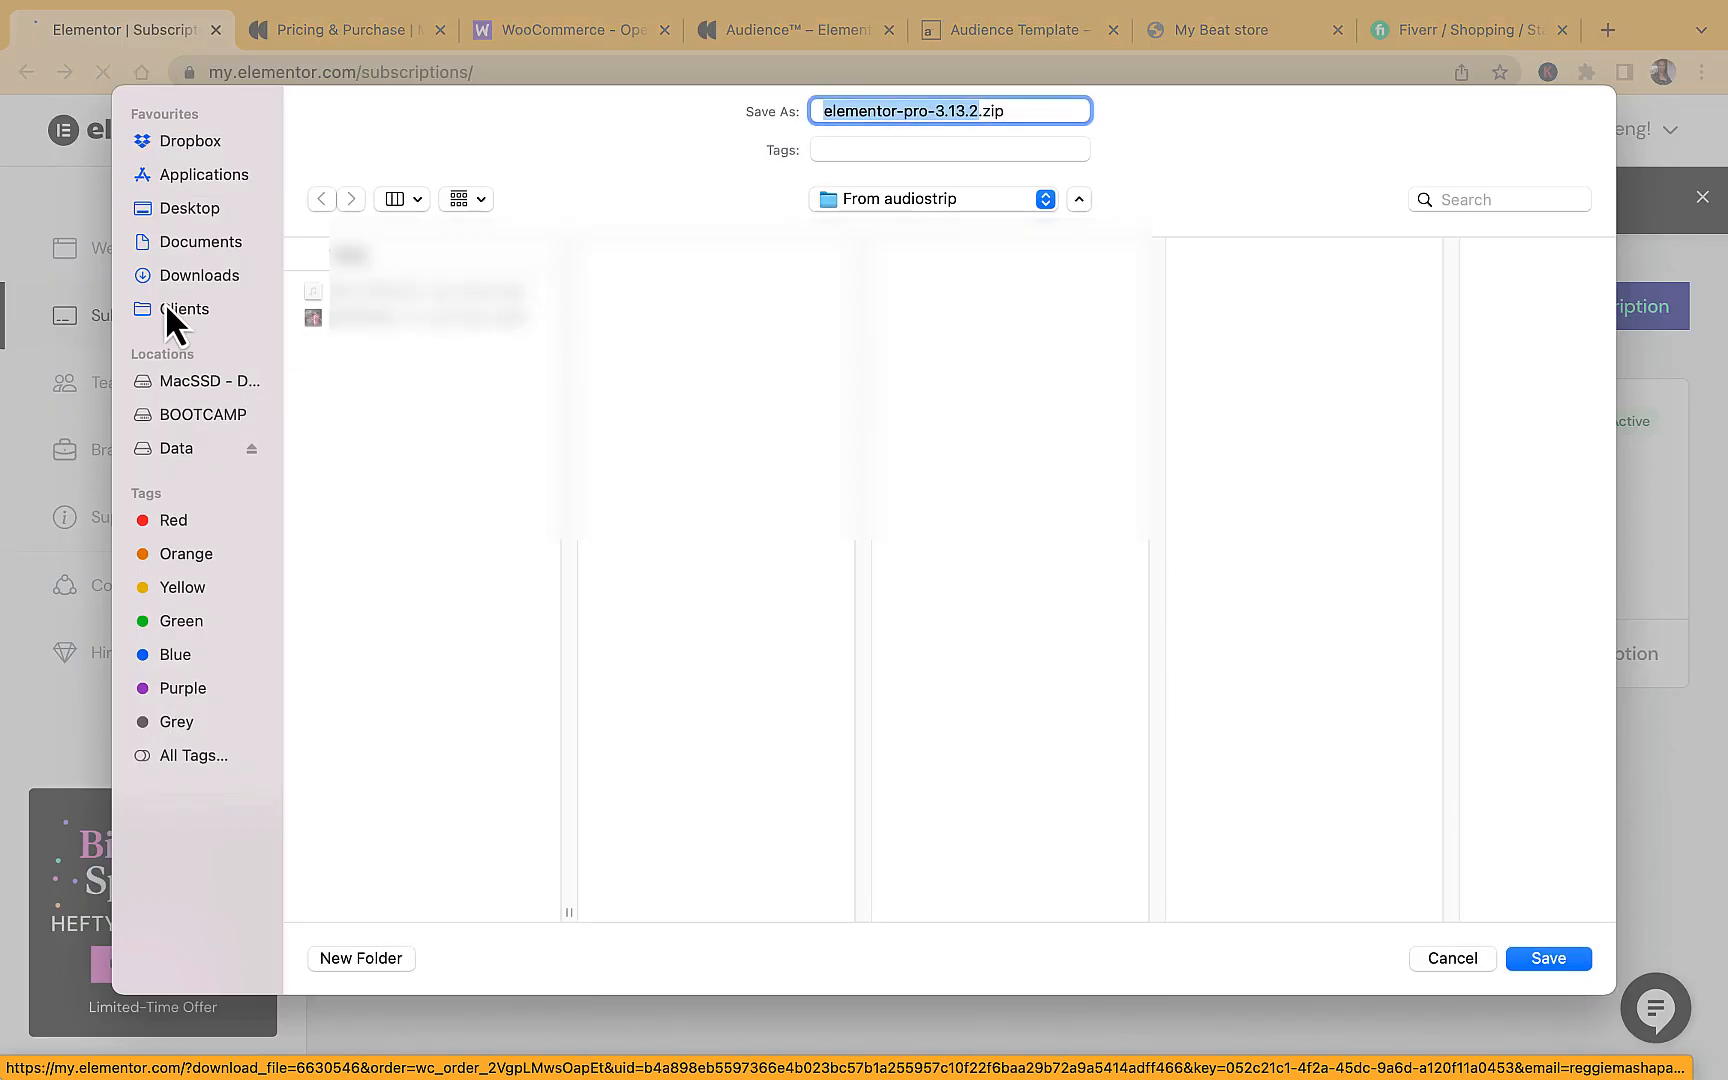
{"action": "left_click", "coordinate": [190, 275]}
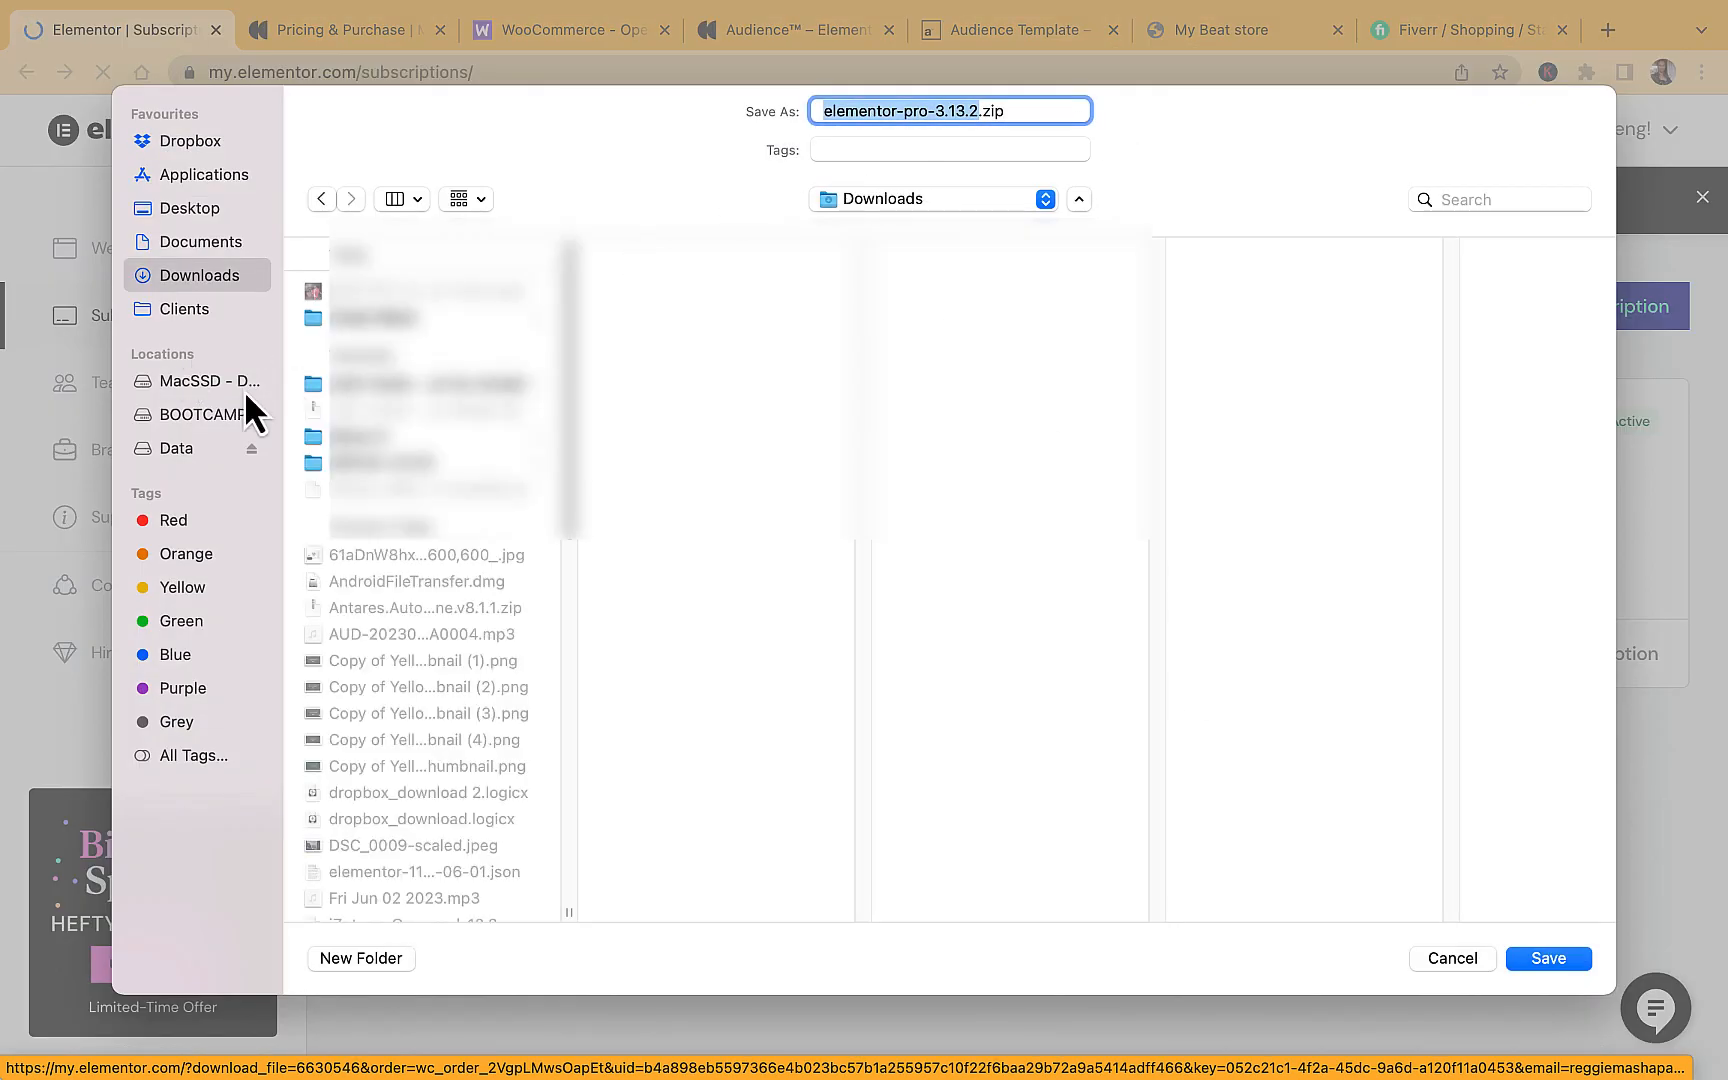
{"action": "left_click", "coordinate": [1570, 955]}
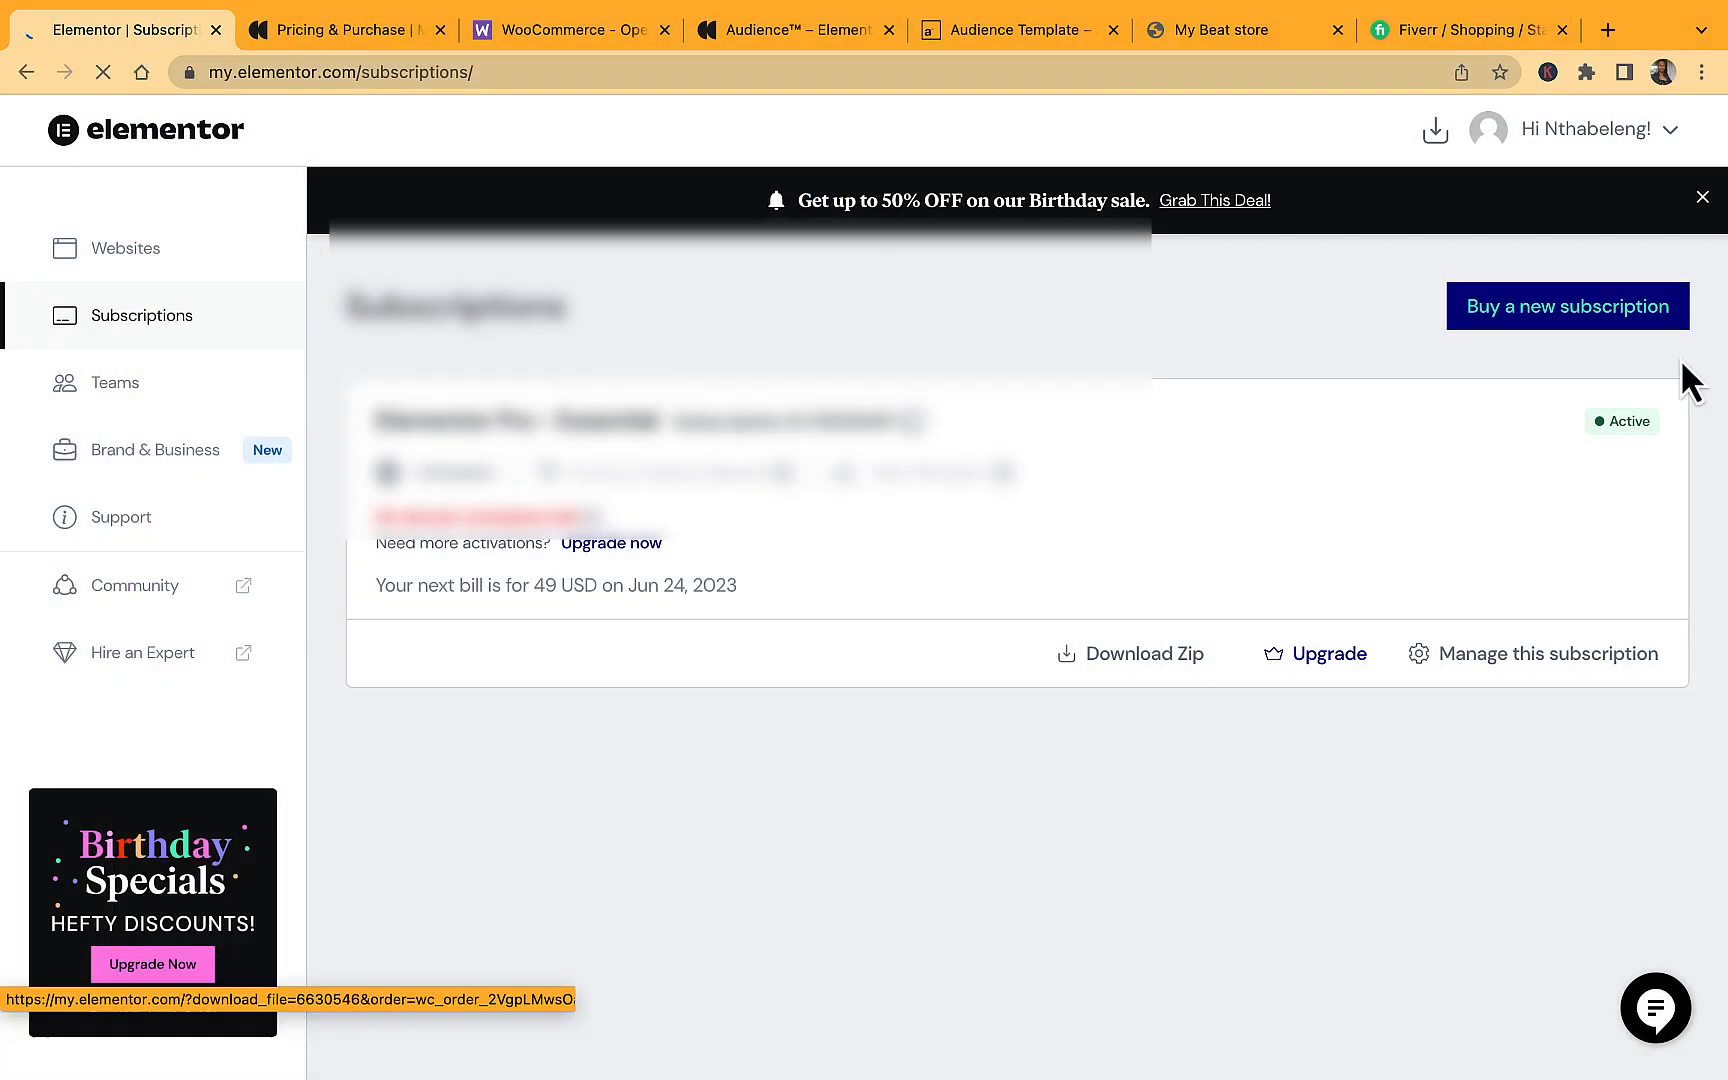
Switch to the My Beat store site, enter its WordPress dashboard and go to the page for adding plugins.
{"action": "left_click", "coordinate": [1230, 38]}
{"action": "mouse_move", "coordinate": [127, 125]}
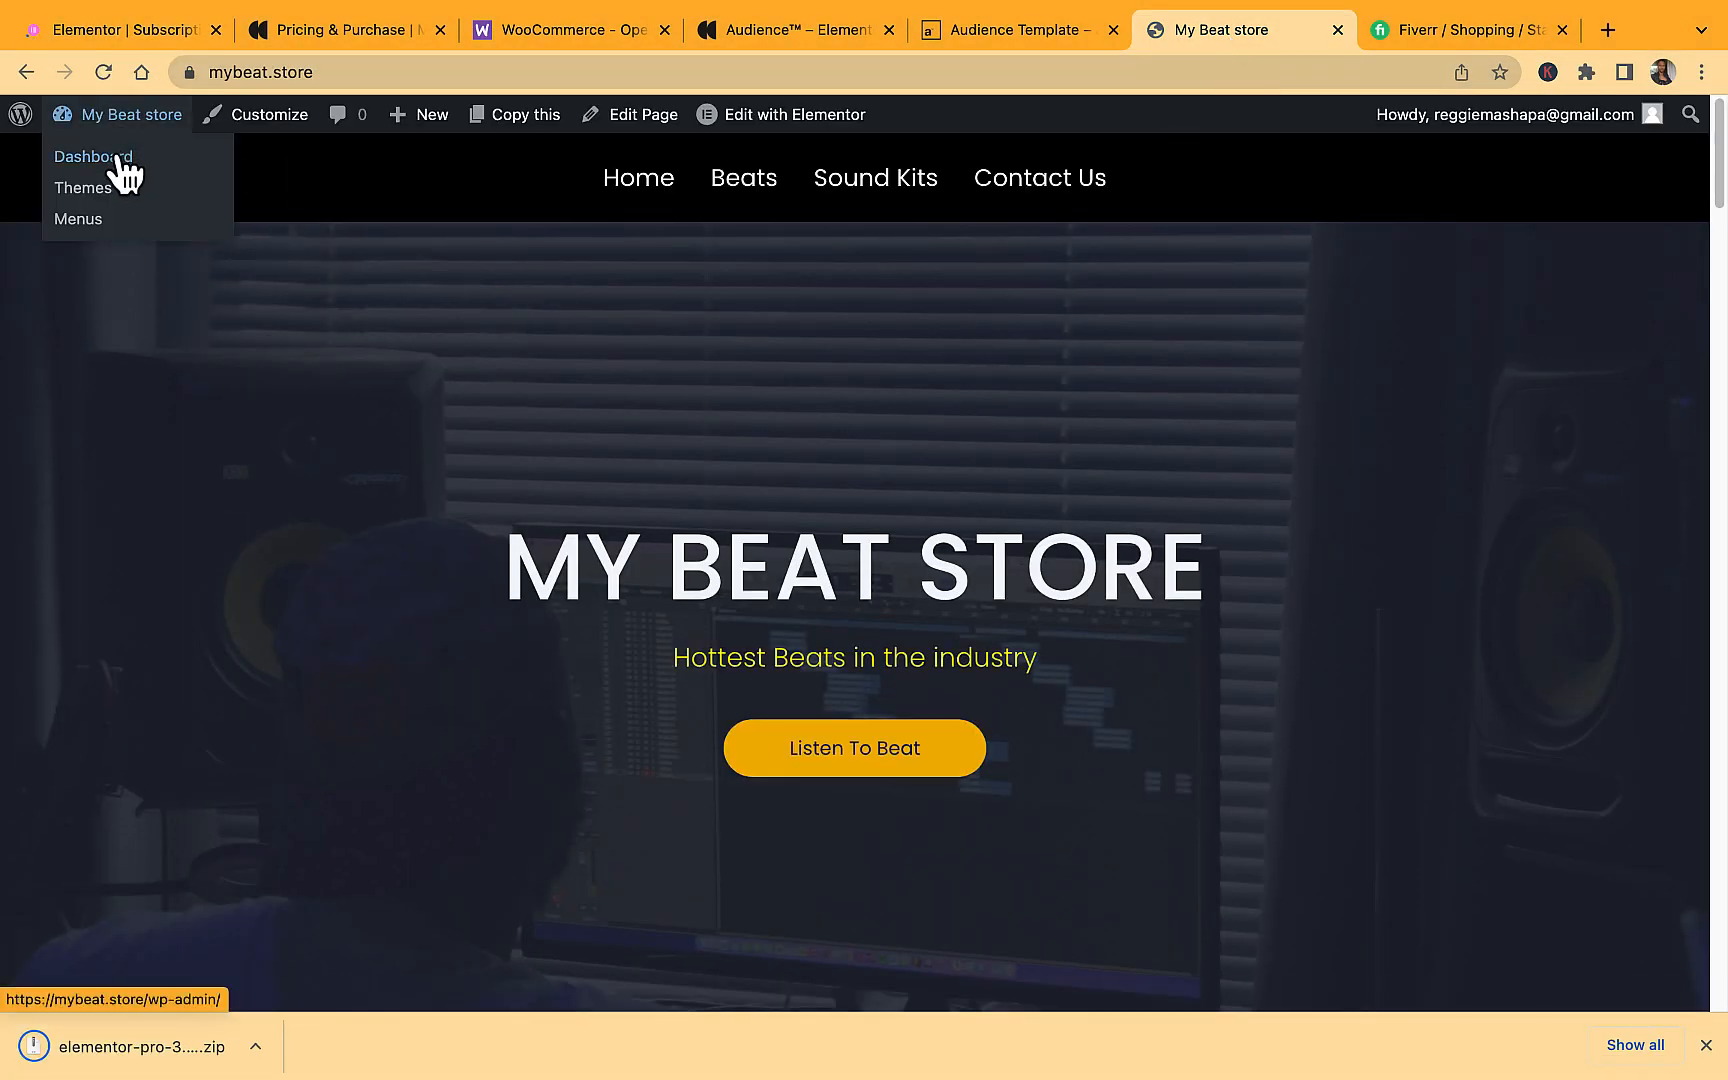
{"action": "left_click", "coordinate": [118, 162]}
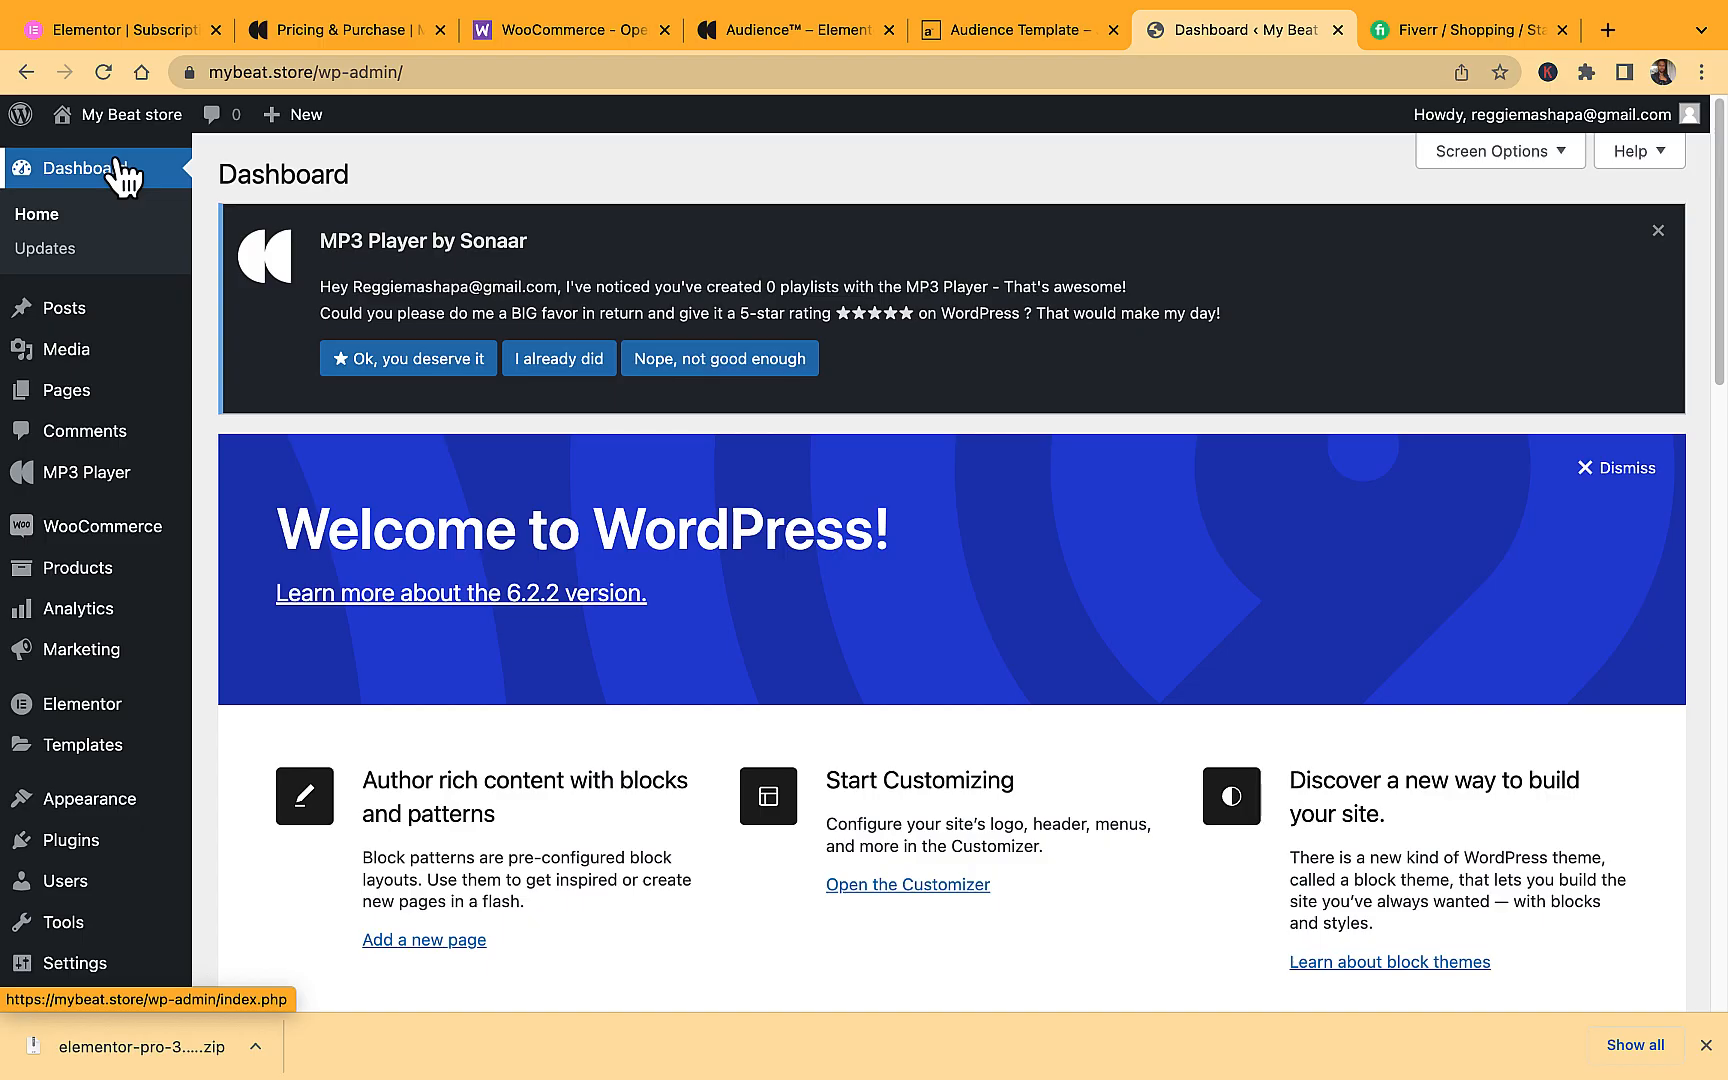
{"action": "scroll", "coordinate": [100, 740], "scroll_direction": "down", "scroll_amount": 1}
{"action": "mouse_move", "coordinate": [97, 770]}
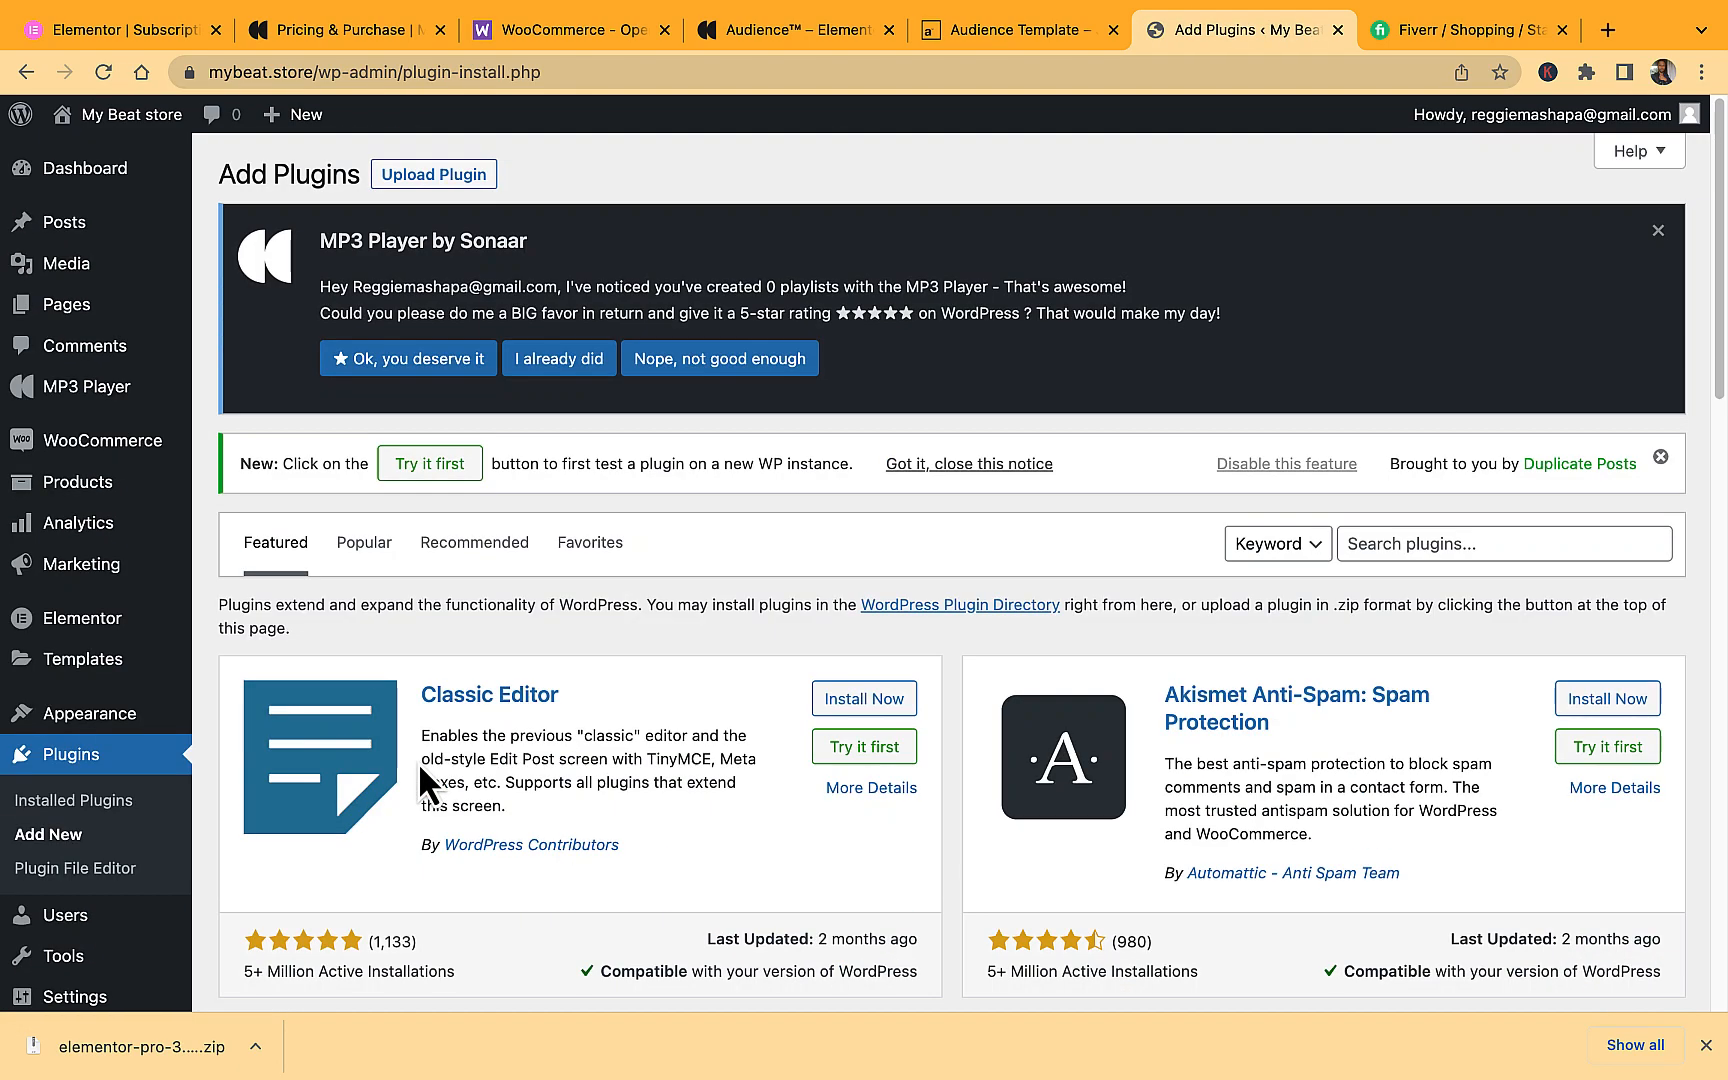
Upload elementor-pro-3.13.2.zip from Downloads as a plugin, then install and activate it.
{"action": "left_click", "coordinate": [452, 176]}
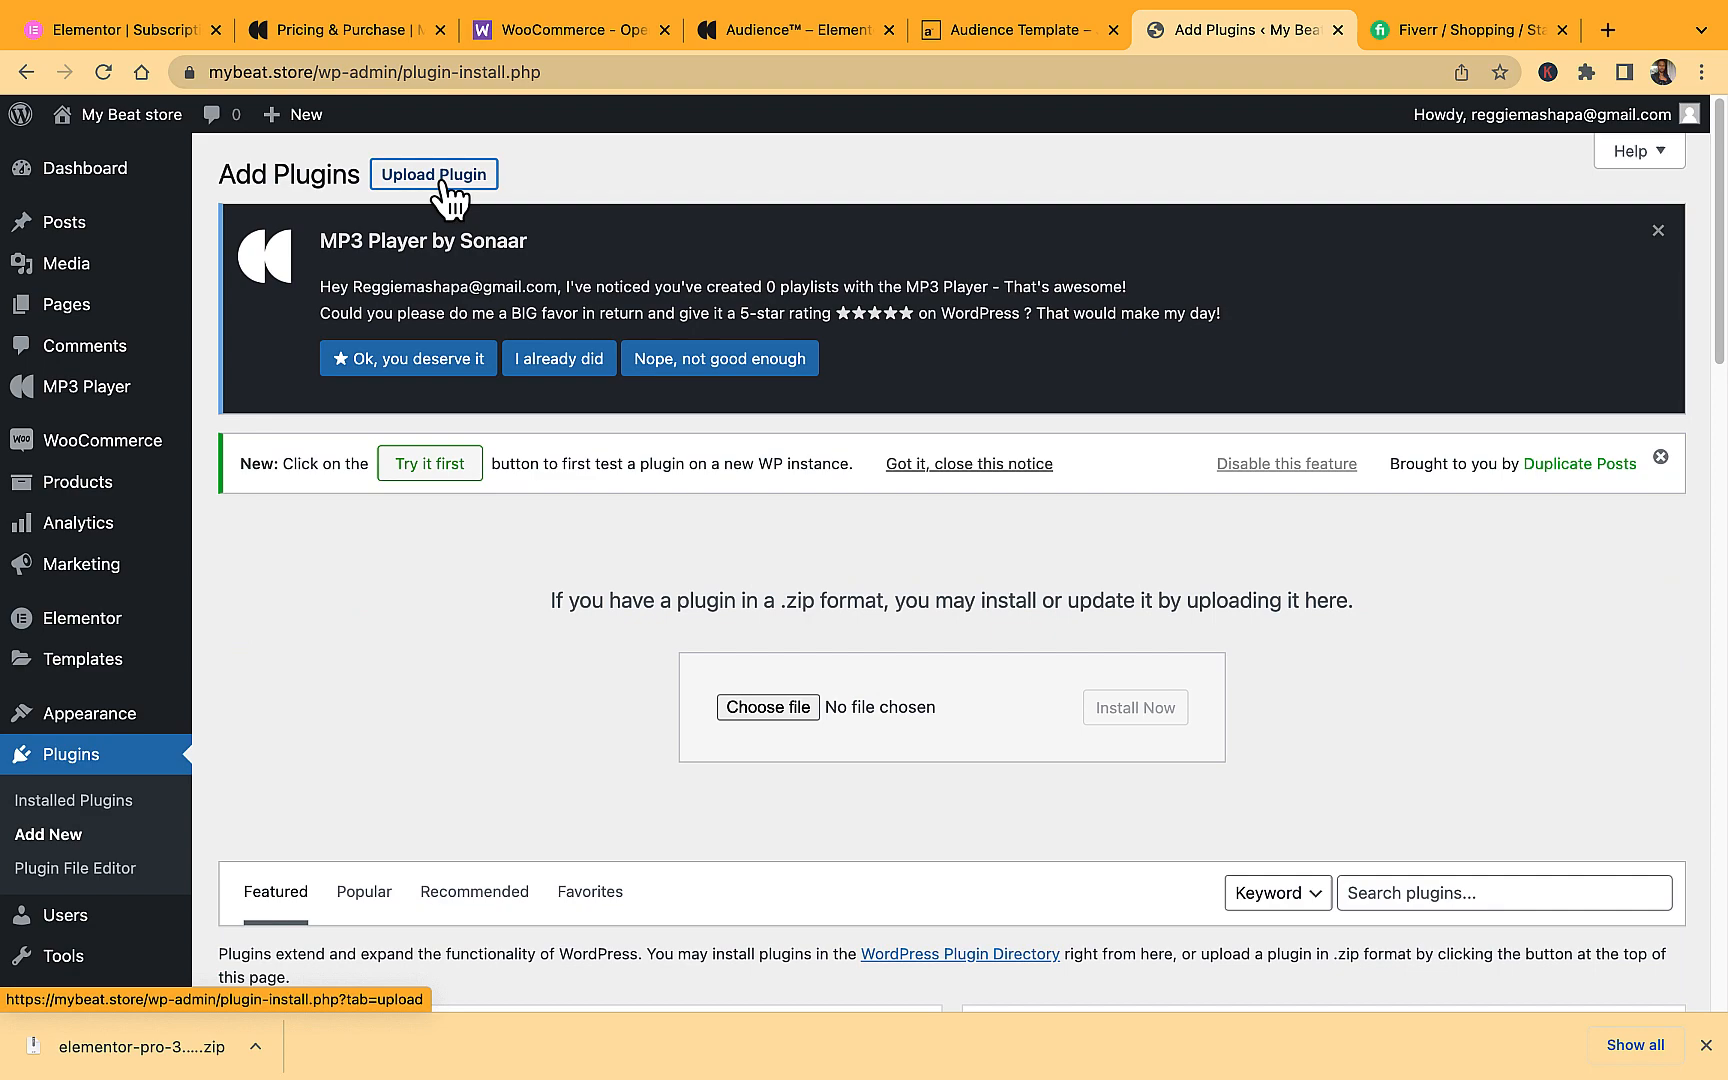
{"action": "left_click", "coordinate": [788, 711]}
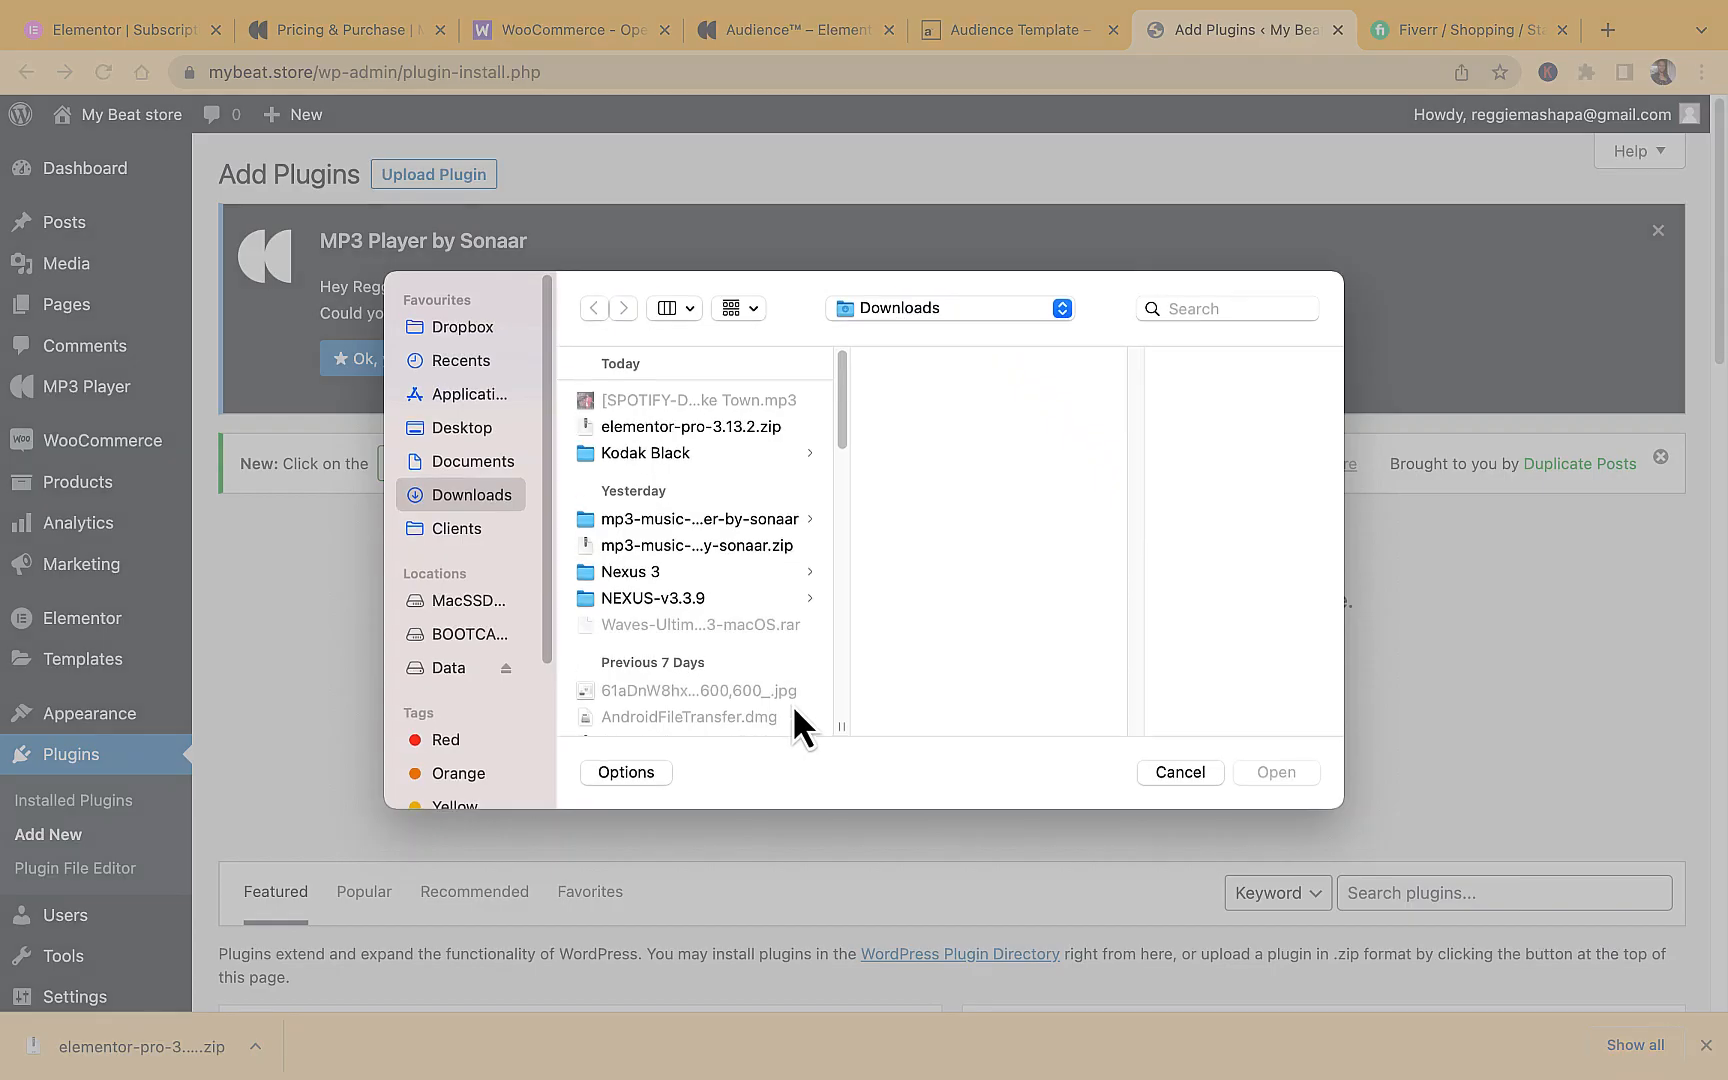
{"action": "left_click", "coordinate": [682, 428]}
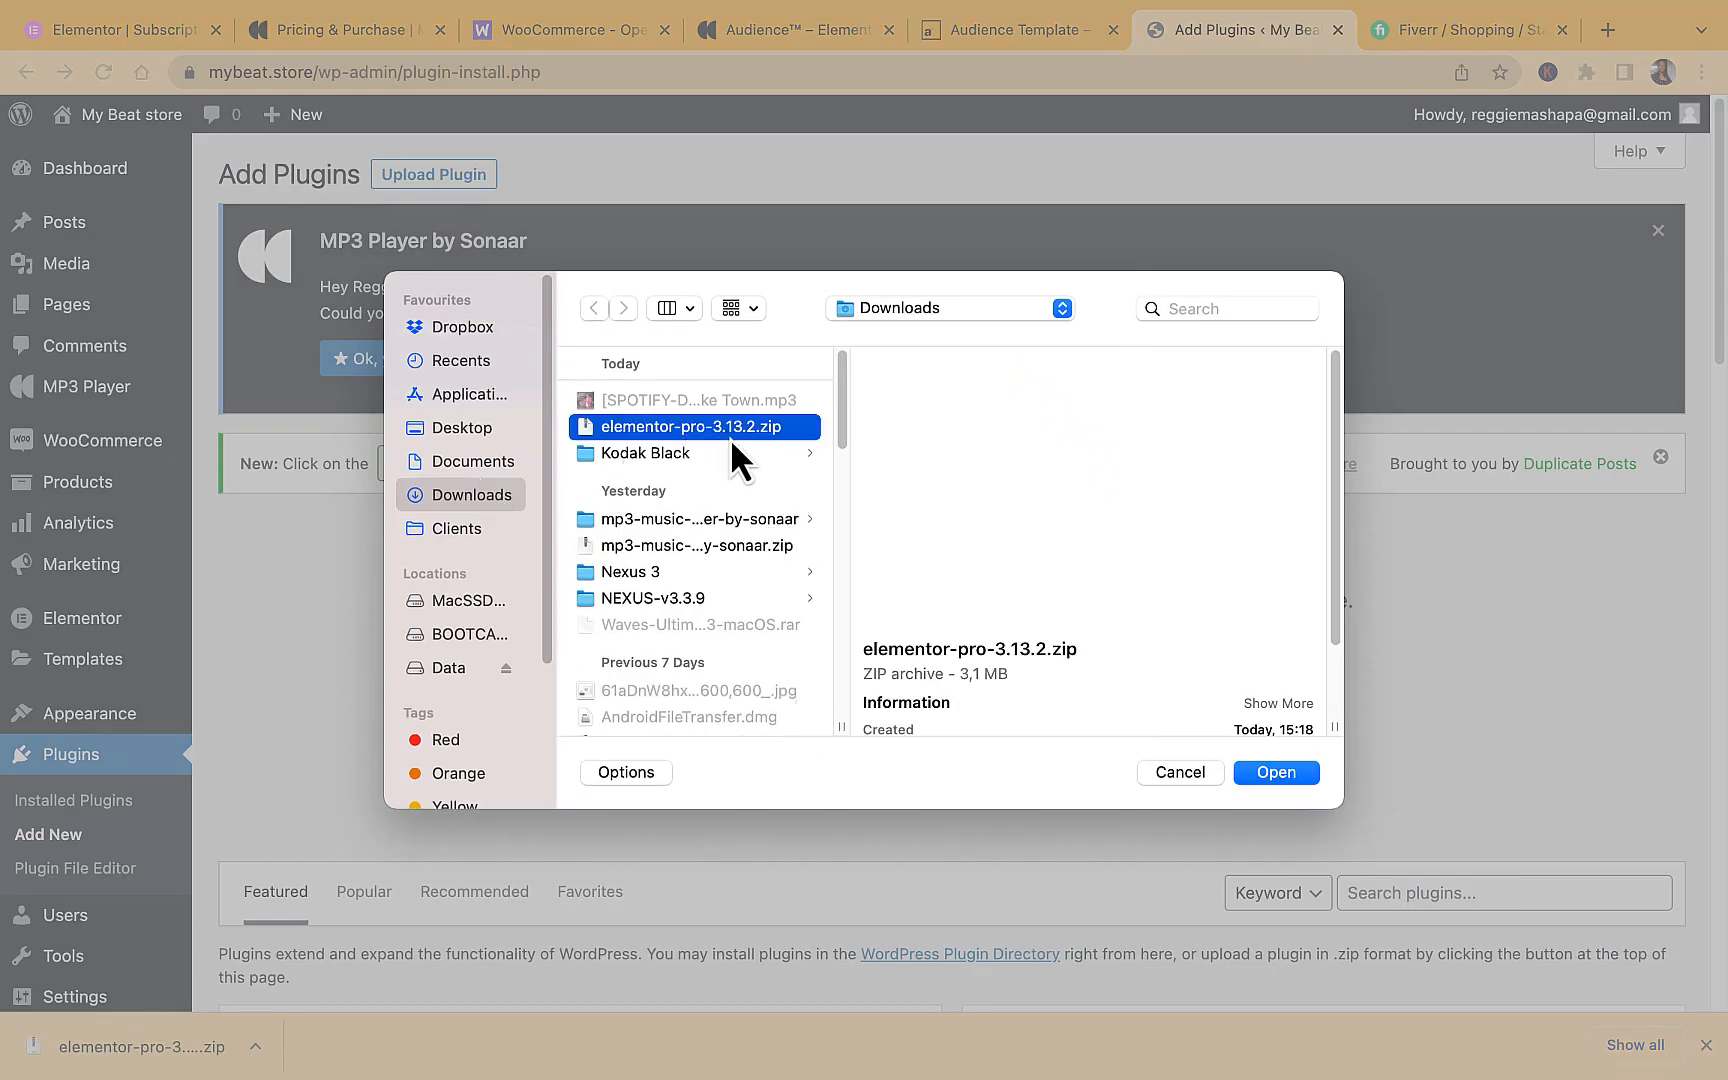
{"action": "left_click", "coordinate": [1268, 770]}
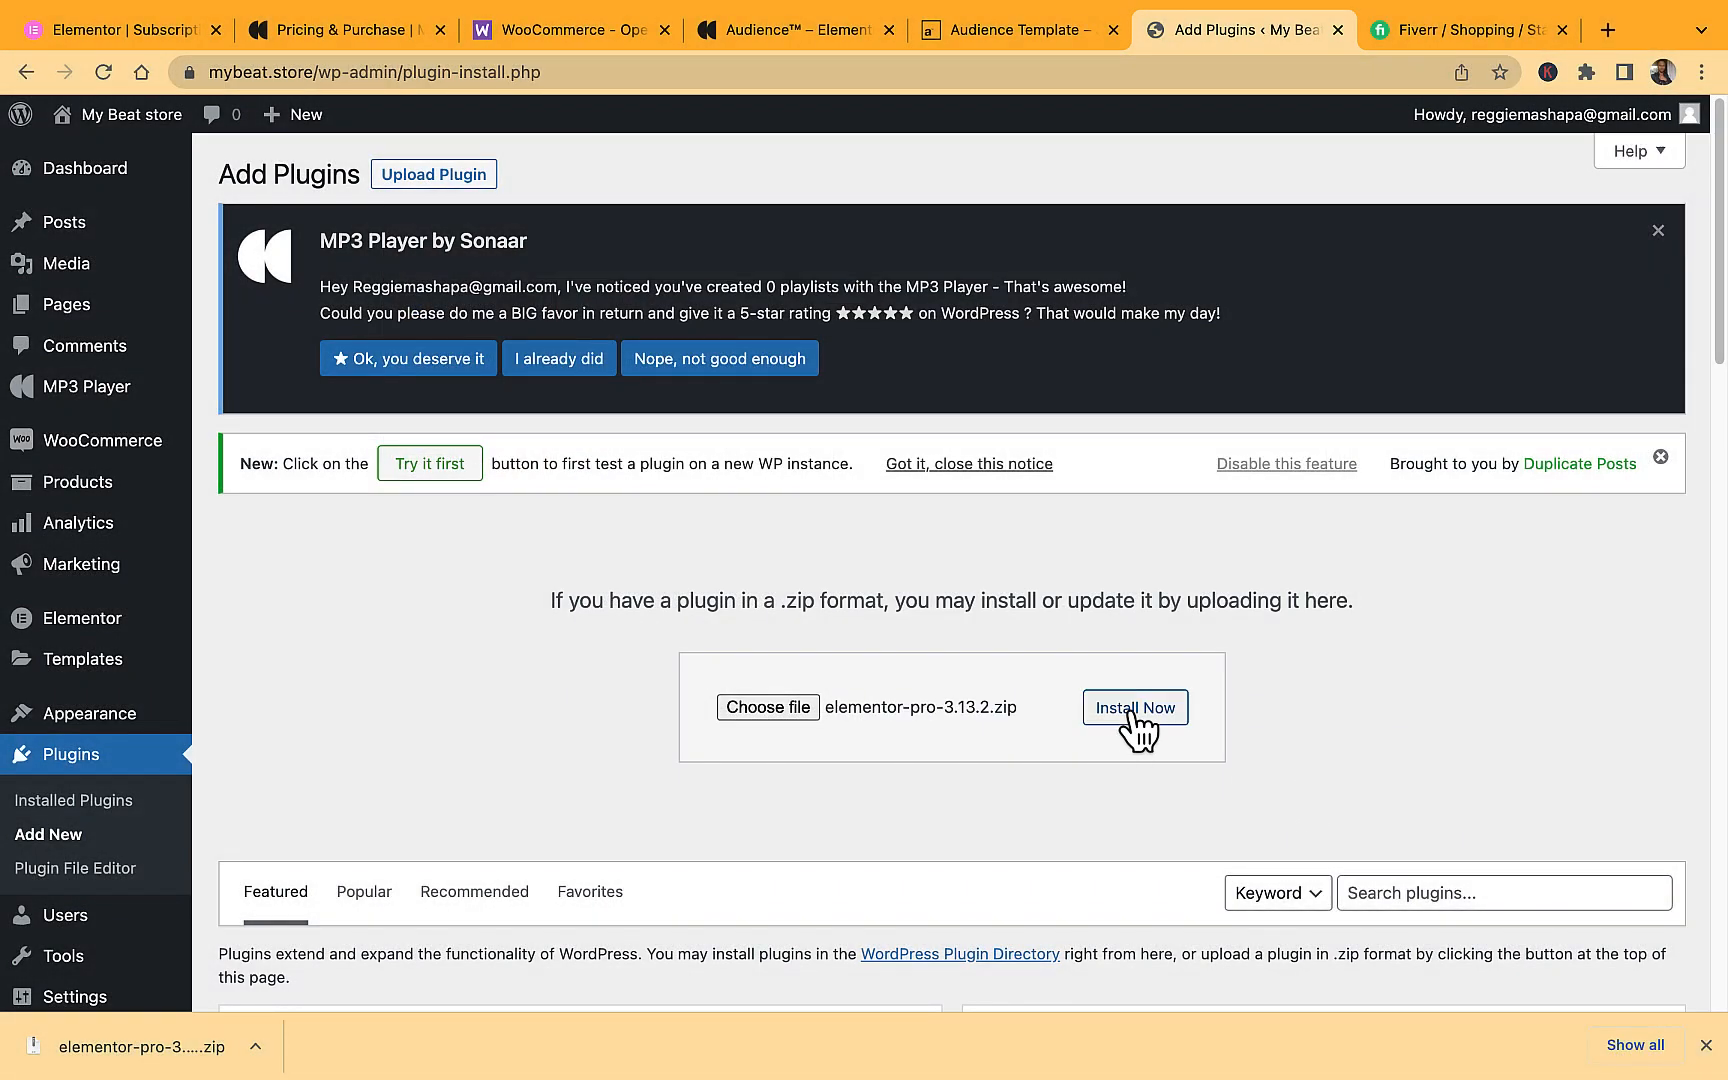
{"action": "left_click", "coordinate": [1134, 710]}
{"action": "left_click", "coordinate": [308, 728]}
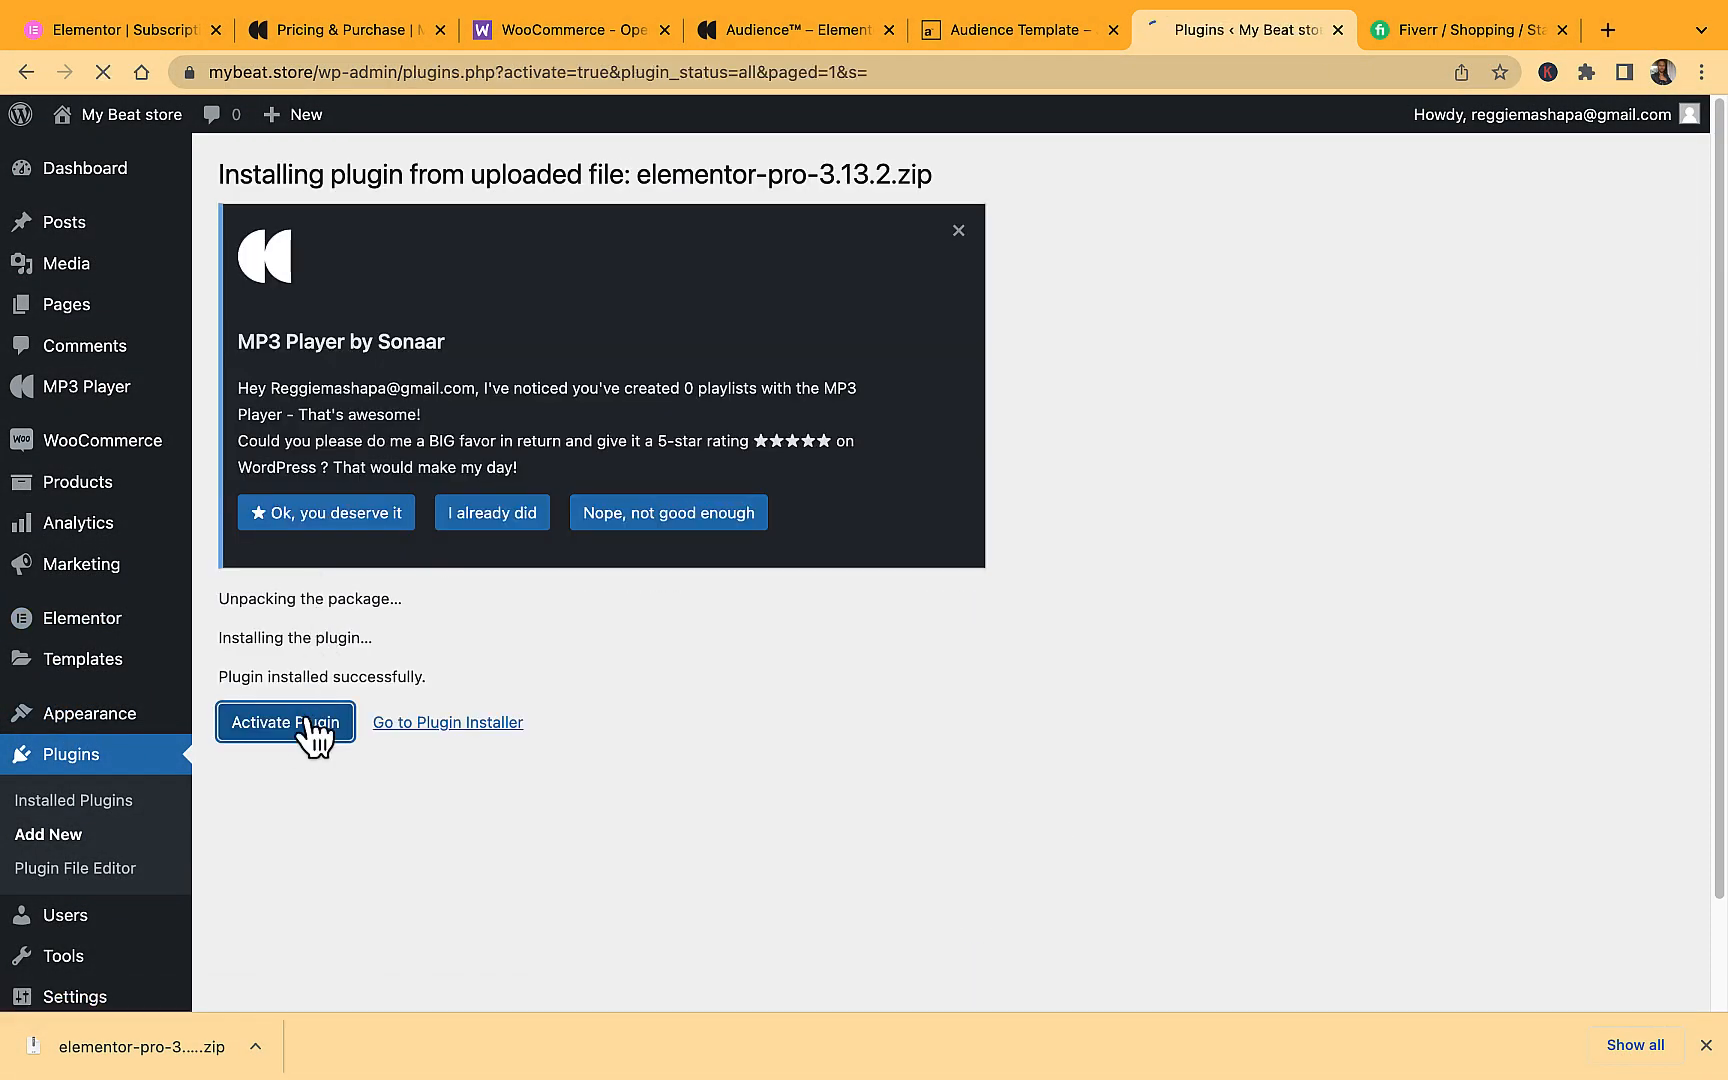
Find Elementor Pro among the installed plugins and connect the site to the Elementor account to activate its license.
{"action": "scroll", "coordinate": [306, 730], "scroll_direction": "down", "scroll_amount": 3}
{"action": "scroll", "coordinate": [310, 735], "scroll_direction": "down", "scroll_amount": 1}
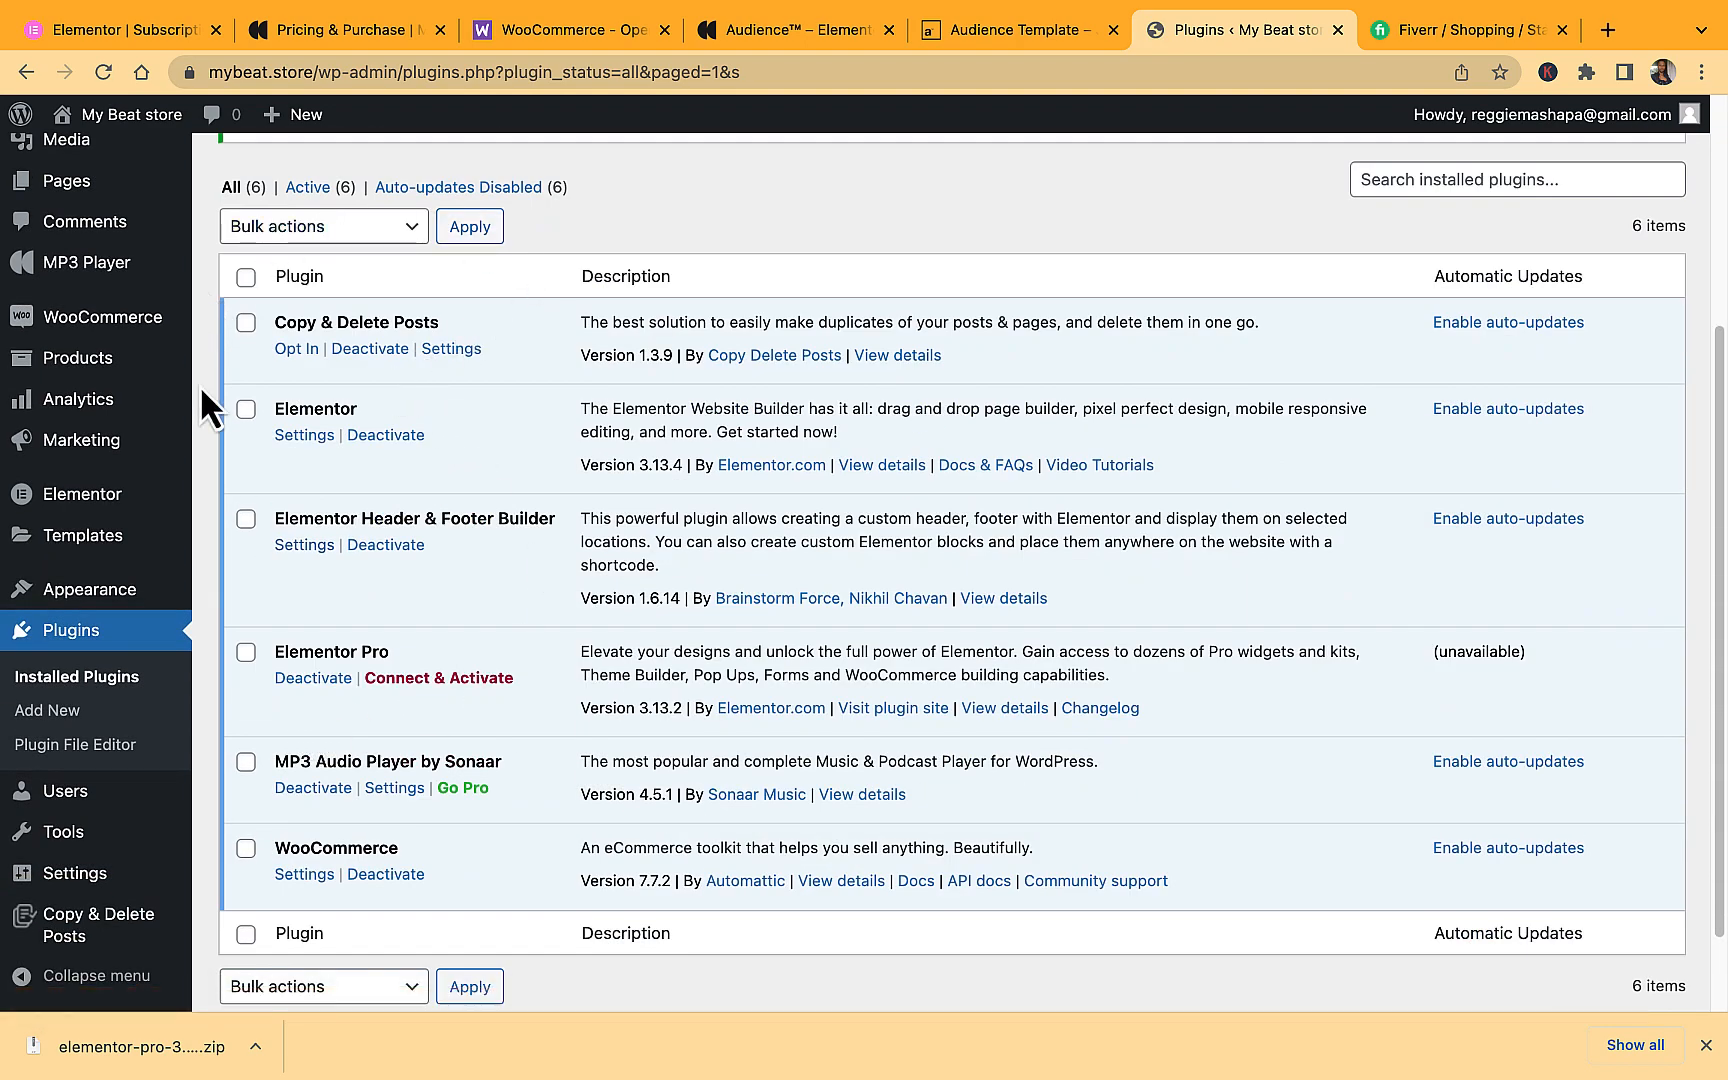
{"action": "left_click_drag", "start_coordinate": [396, 652], "coordinate": [288, 651]}
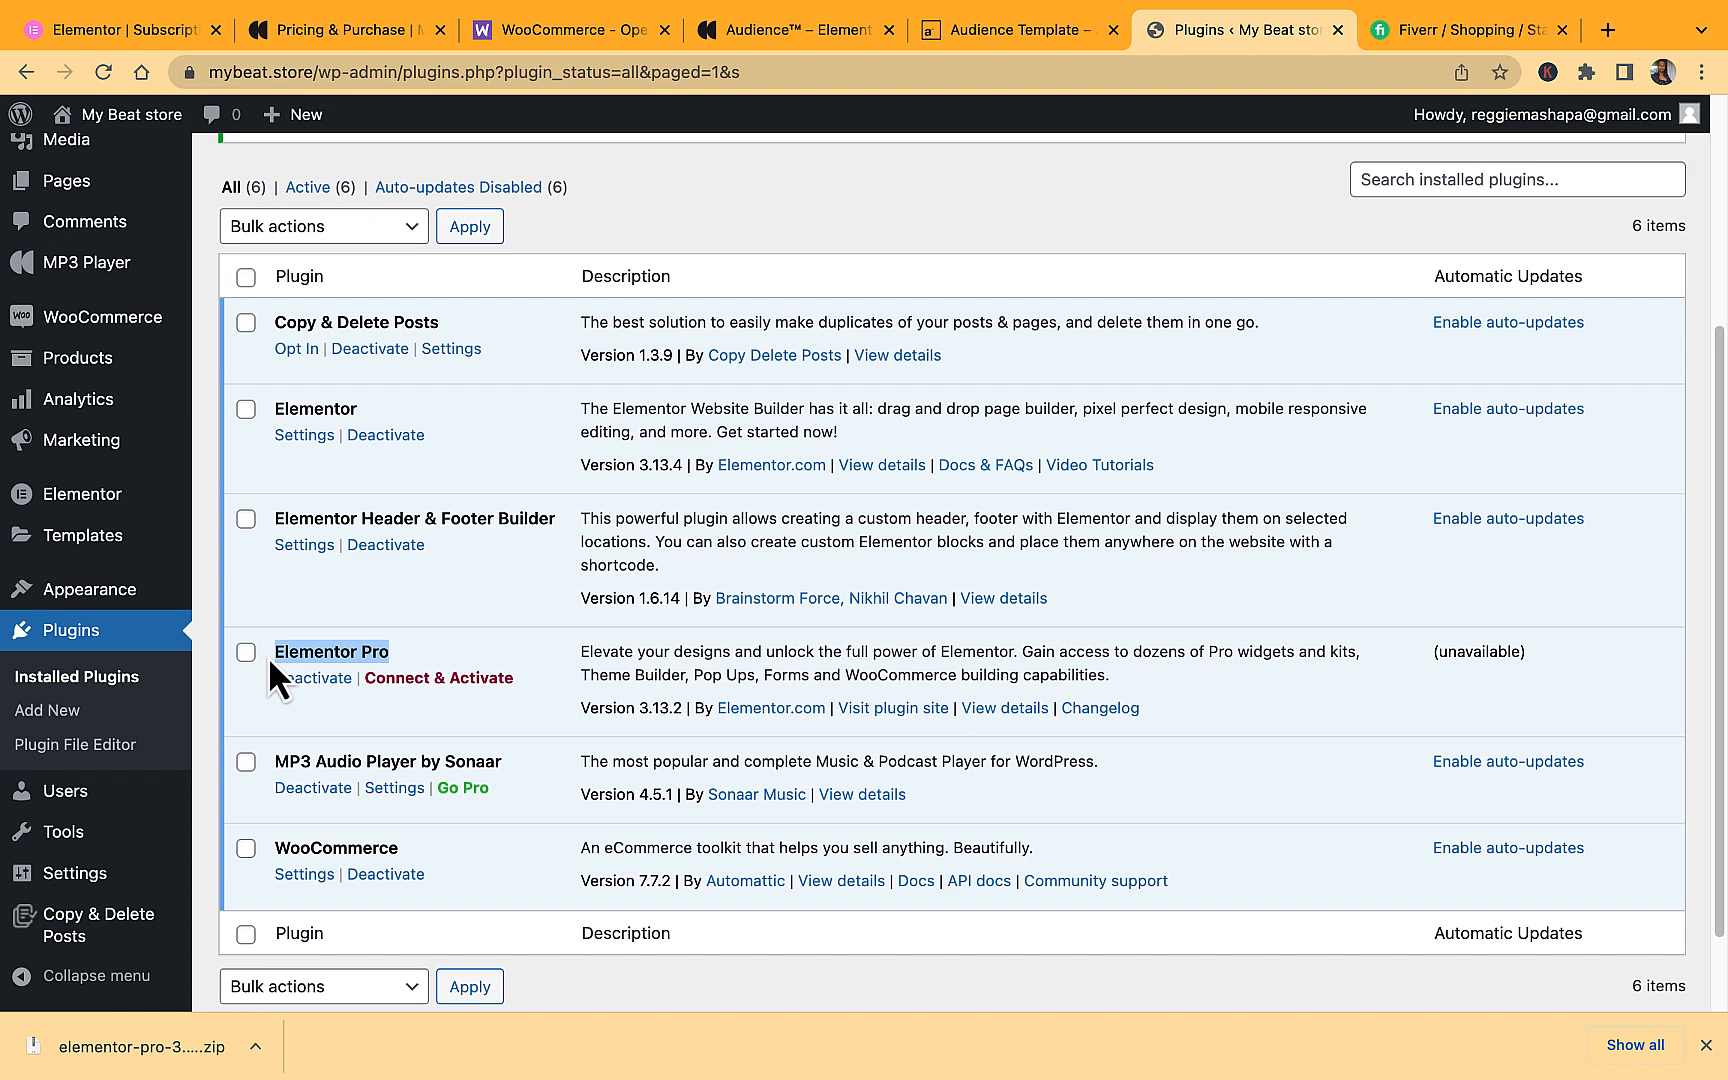
{"action": "left_click", "coordinate": [424, 683]}
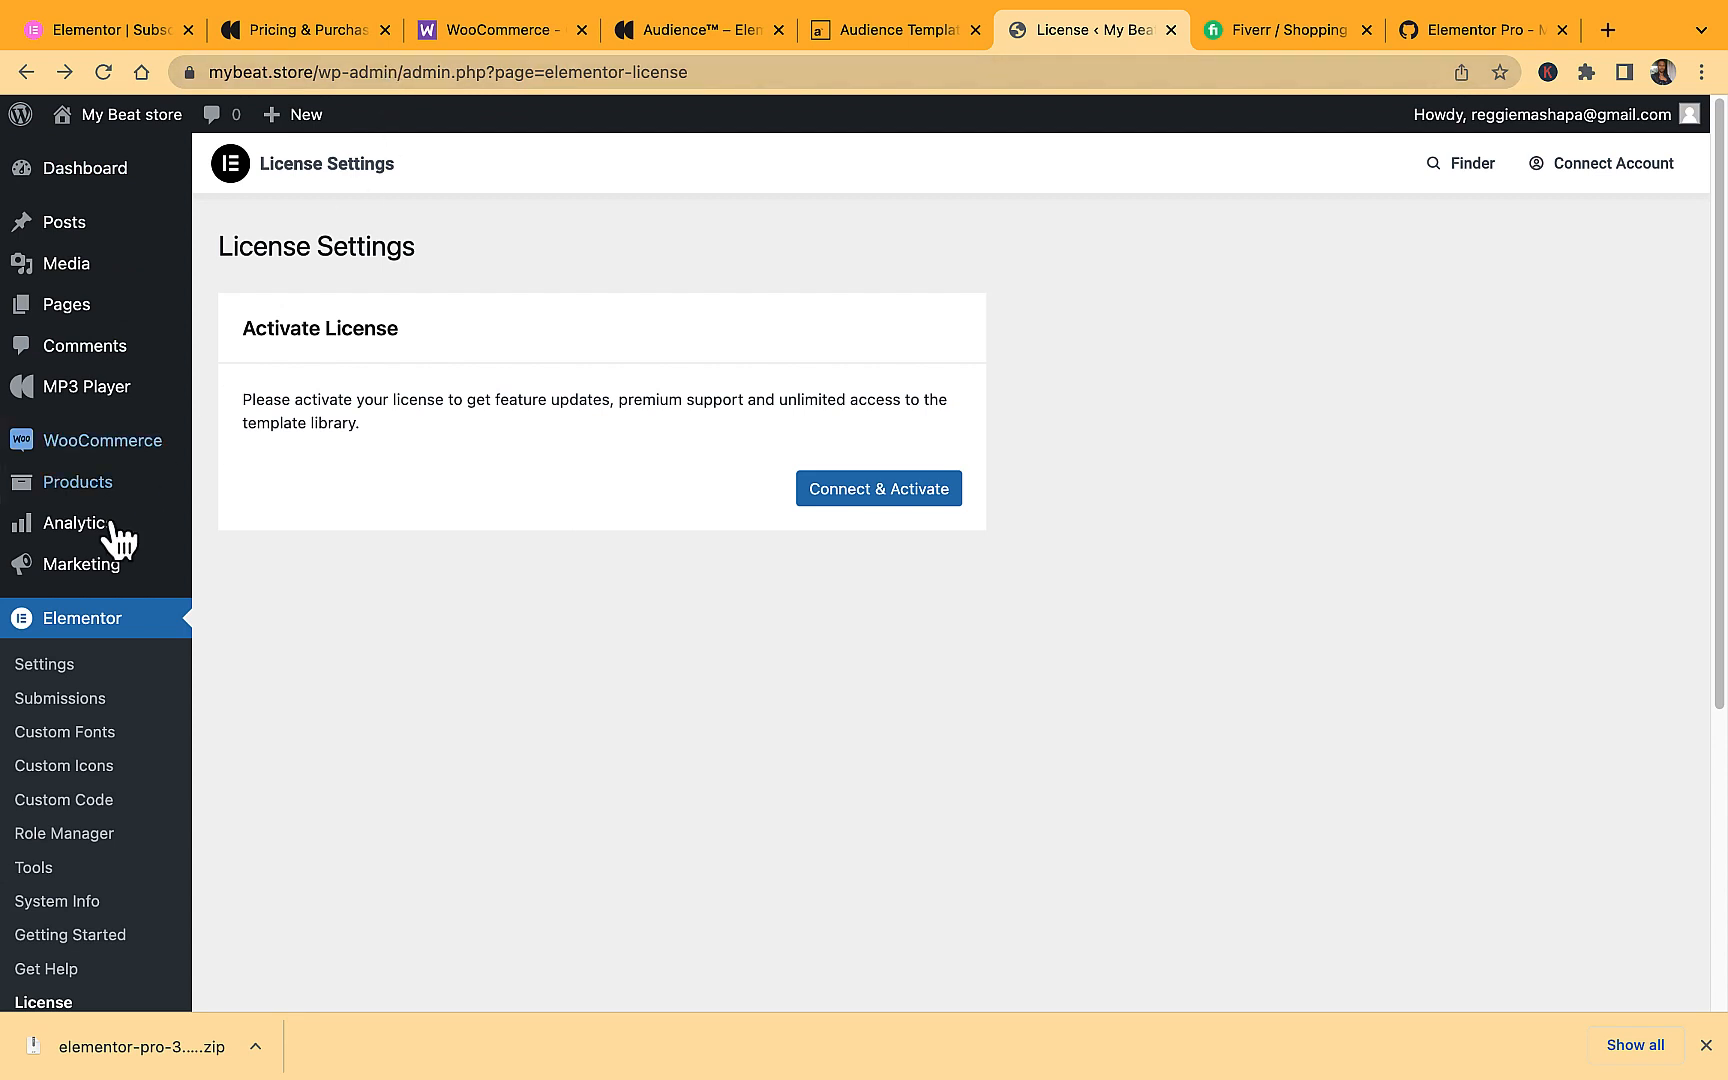
{"action": "left_click", "coordinate": [889, 497]}
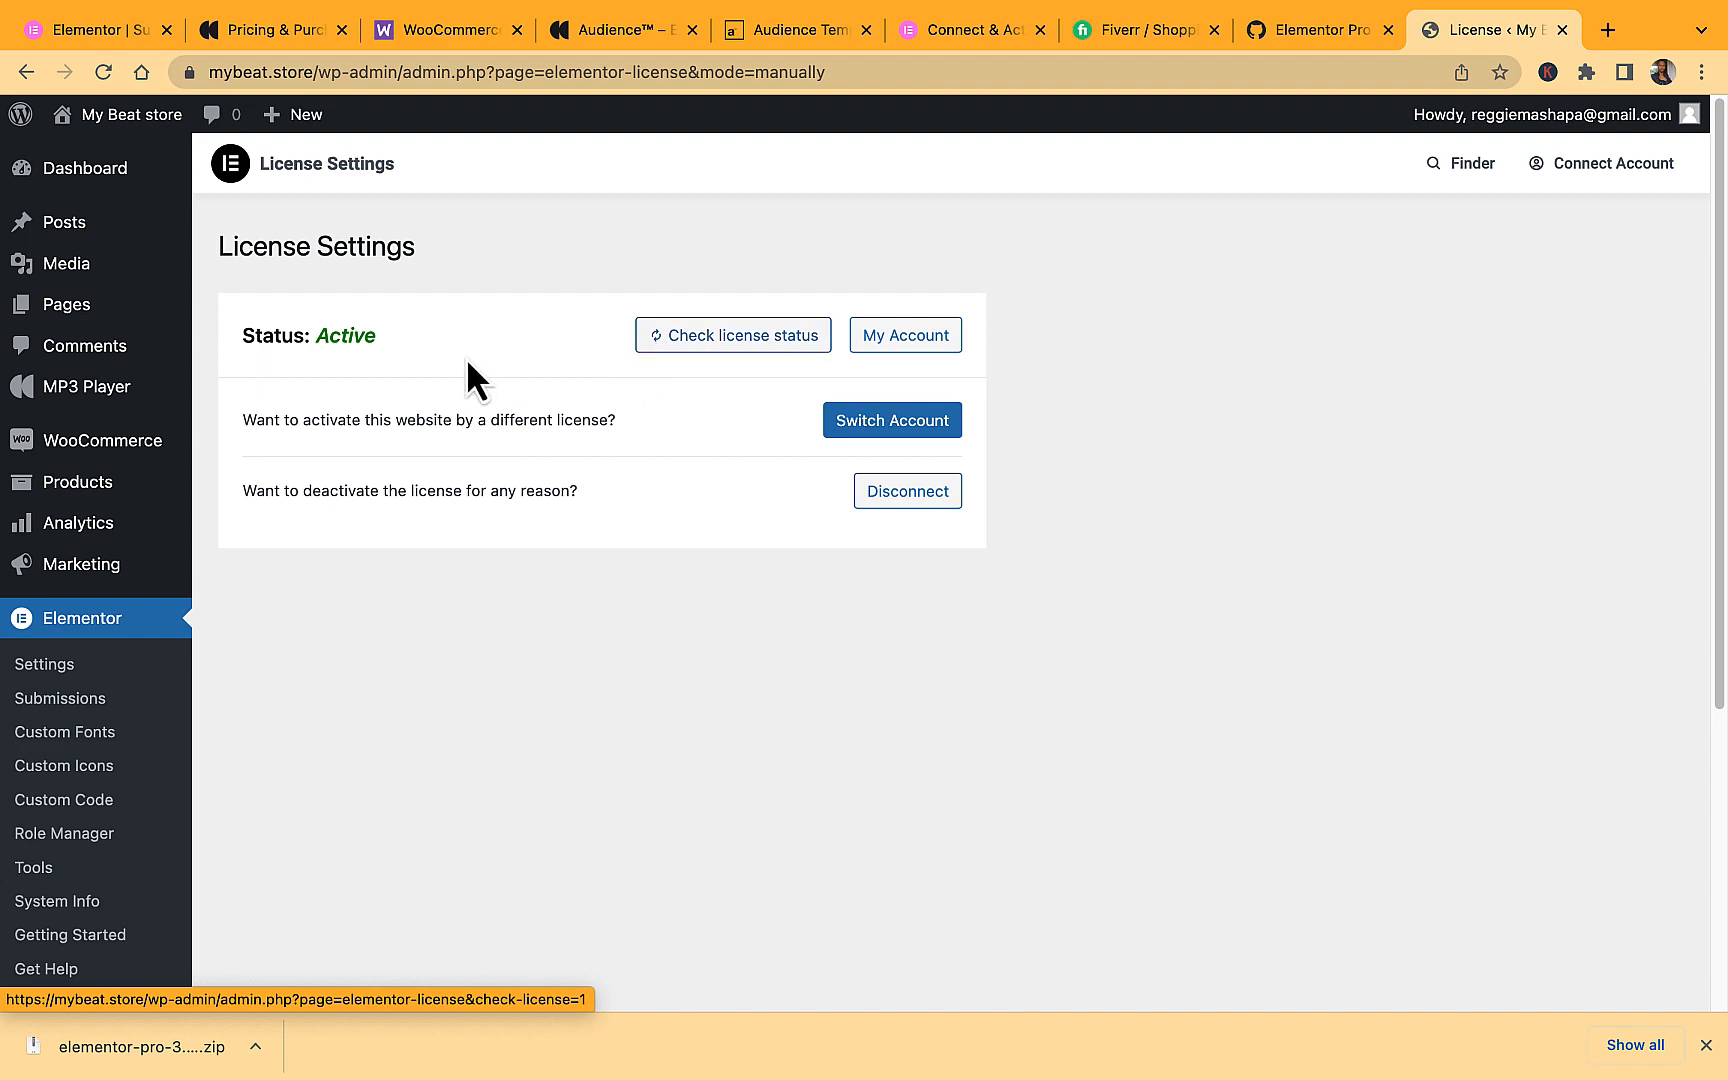
Return to the Sonaar website, log in to the account and open its downloads page.
{"action": "left_click", "coordinate": [284, 32]}
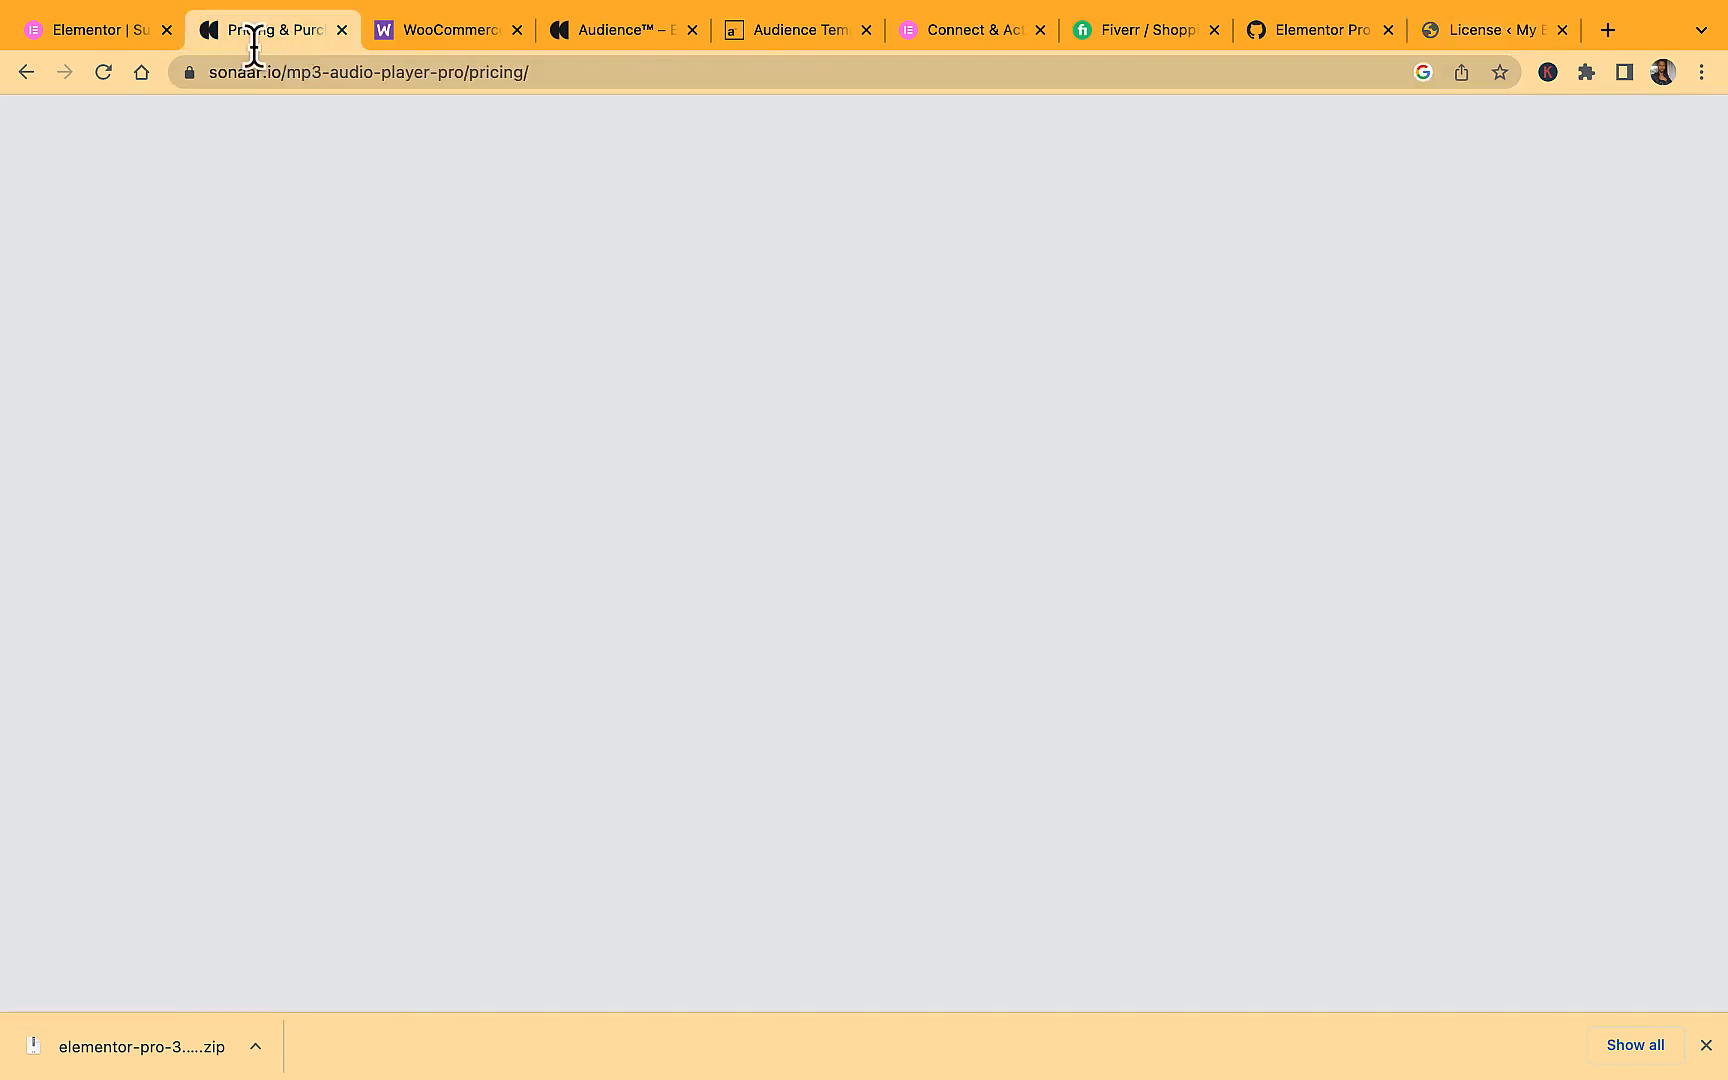
{"action": "scroll", "coordinate": [251, 394], "scroll_direction": "up", "scroll_amount": 1}
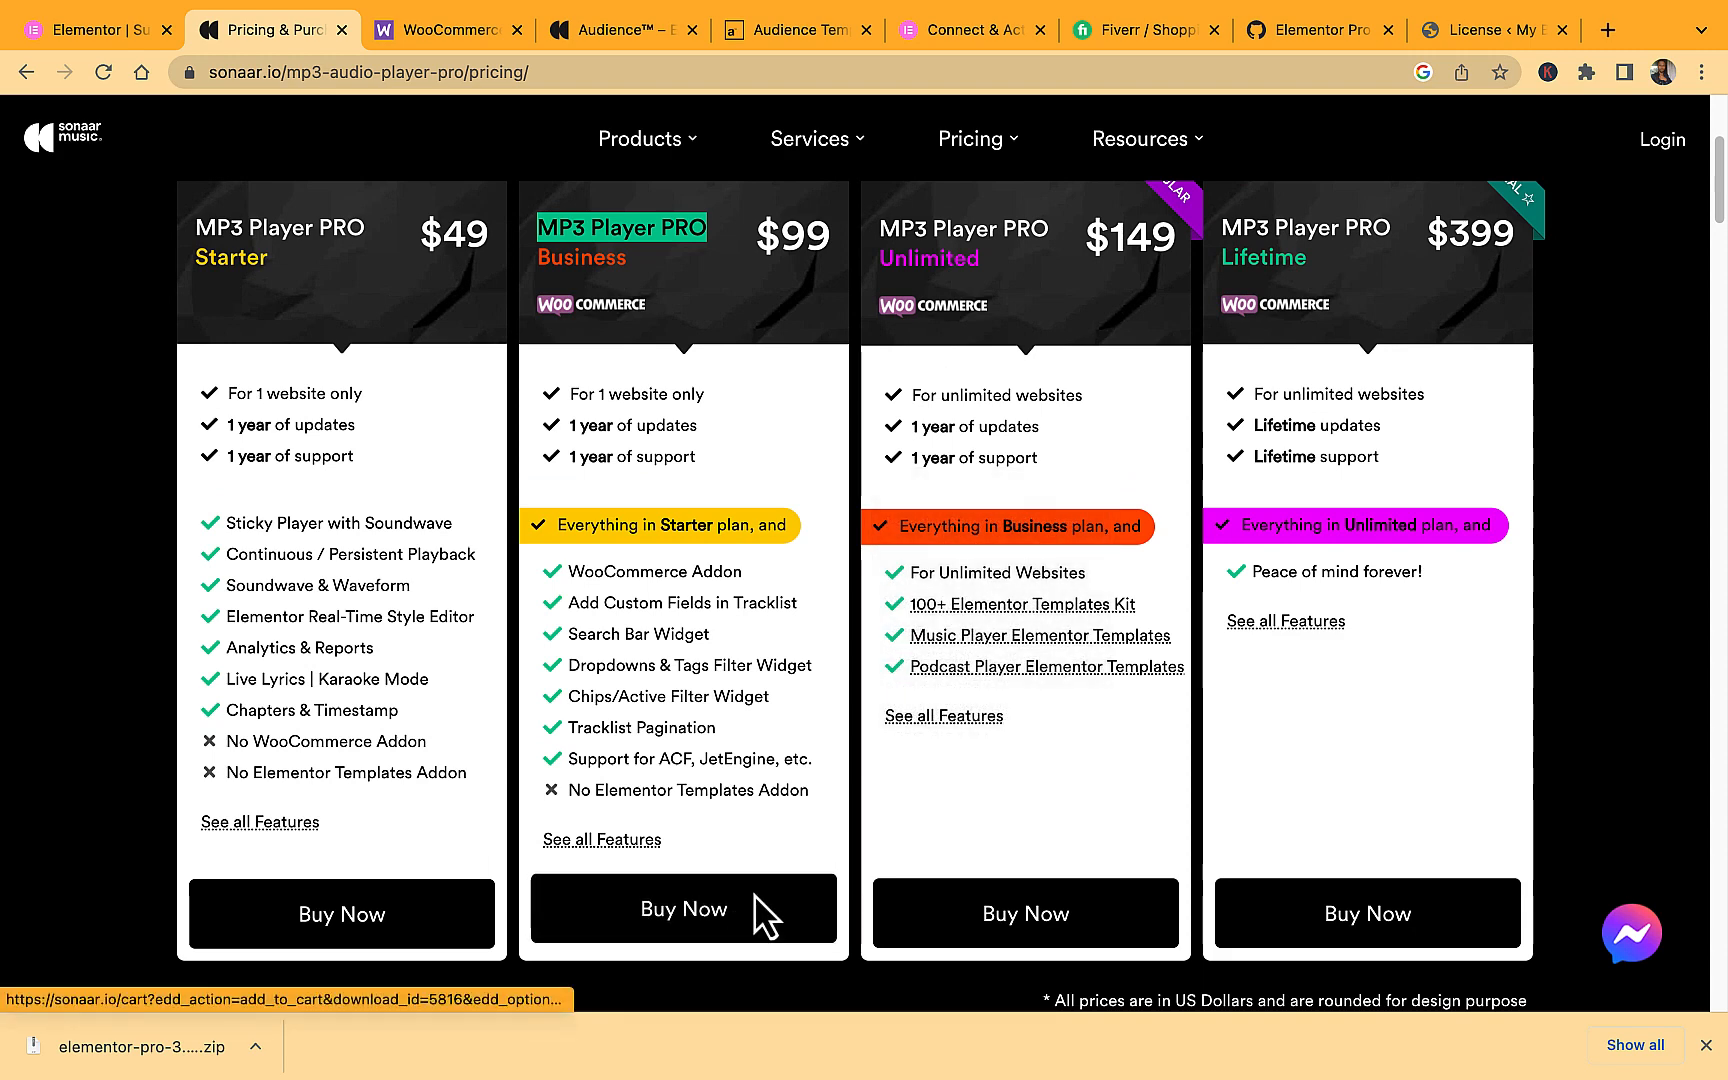
{"action": "left_click", "coordinate": [1662, 145]}
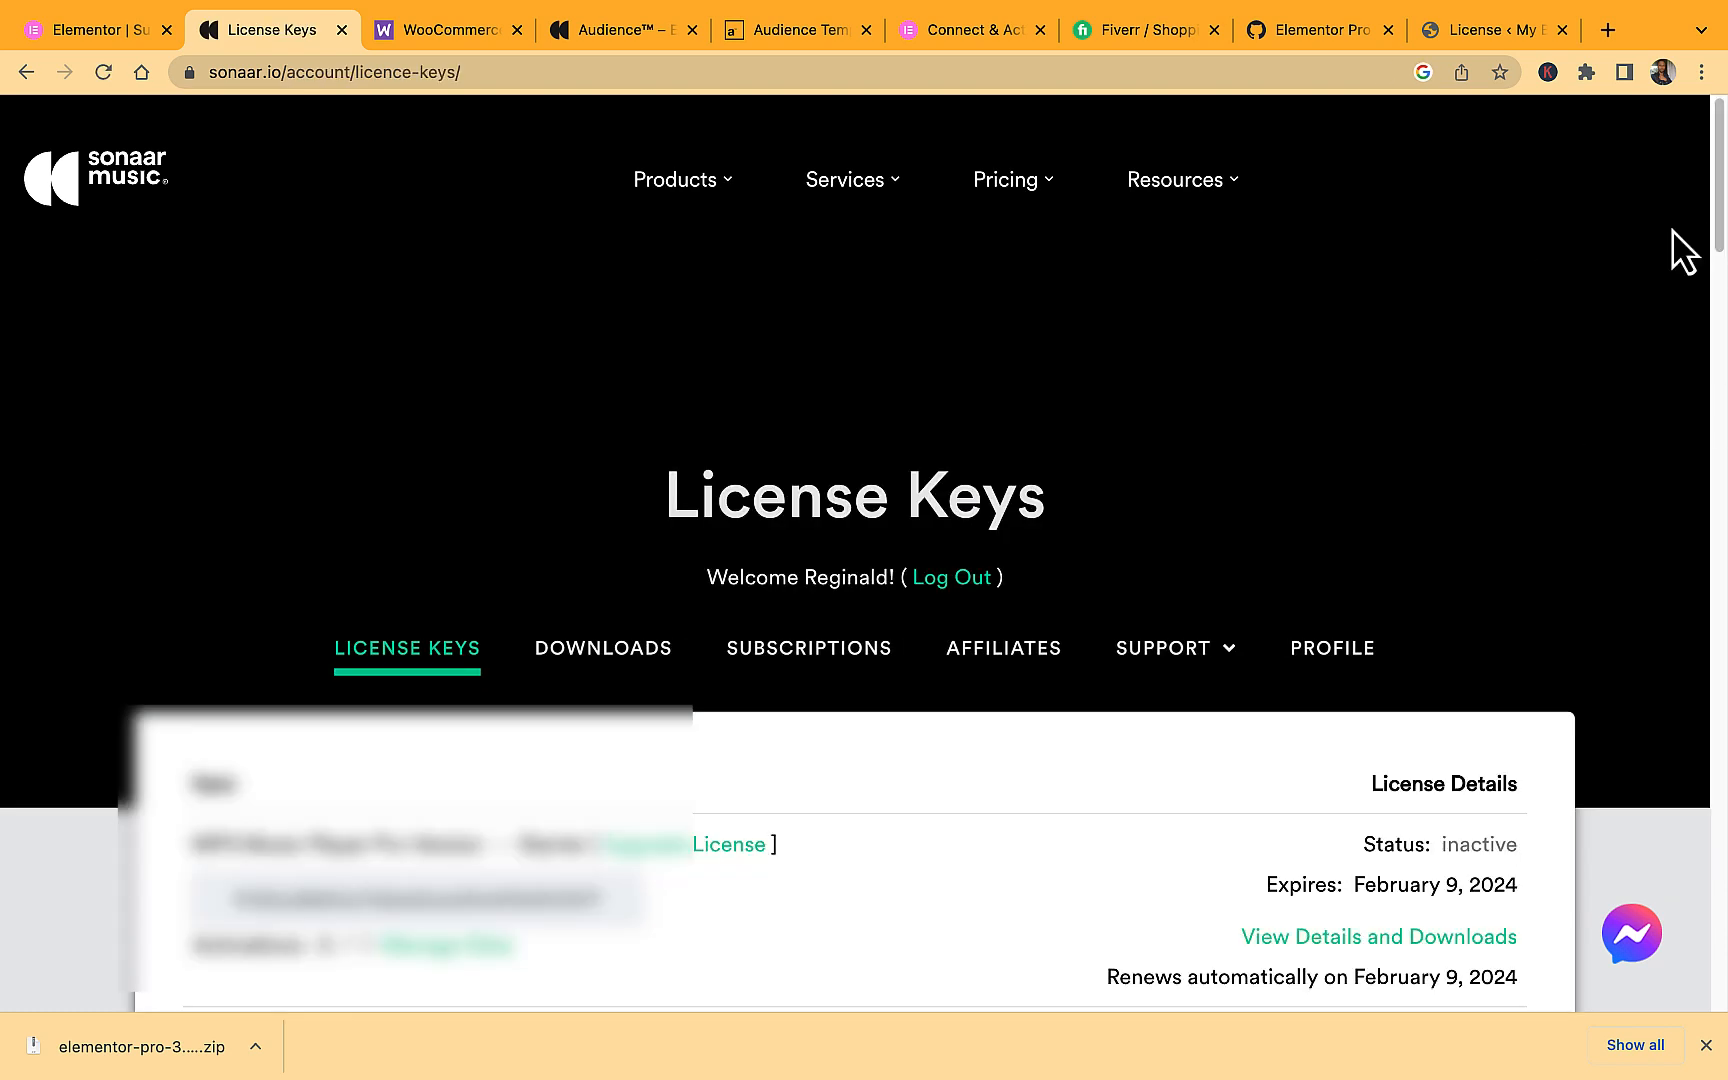
{"action": "left_click", "coordinate": [633, 668]}
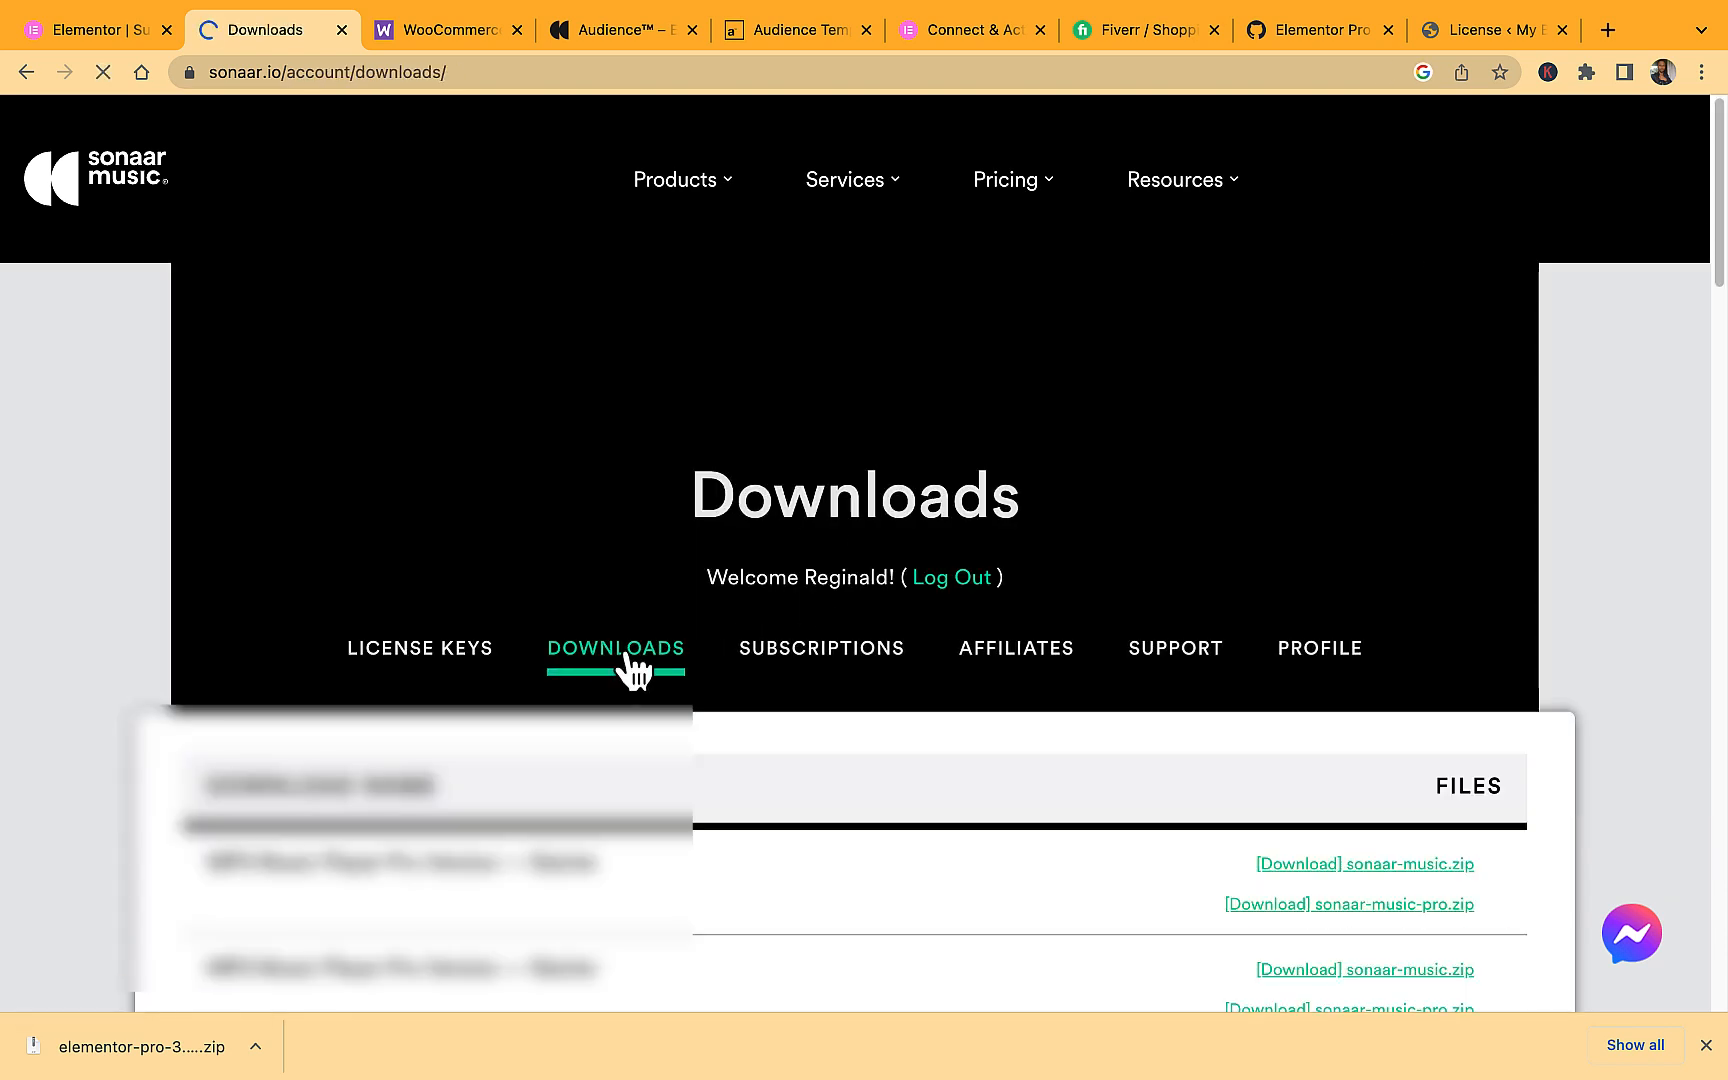
Download sonaar-music-pro.zip for MP3 Music Player Pro Version - Lifetime and save it in the Downloads folder.
{"action": "scroll", "coordinate": [637, 668], "scroll_direction": "down", "scroll_amount": 3}
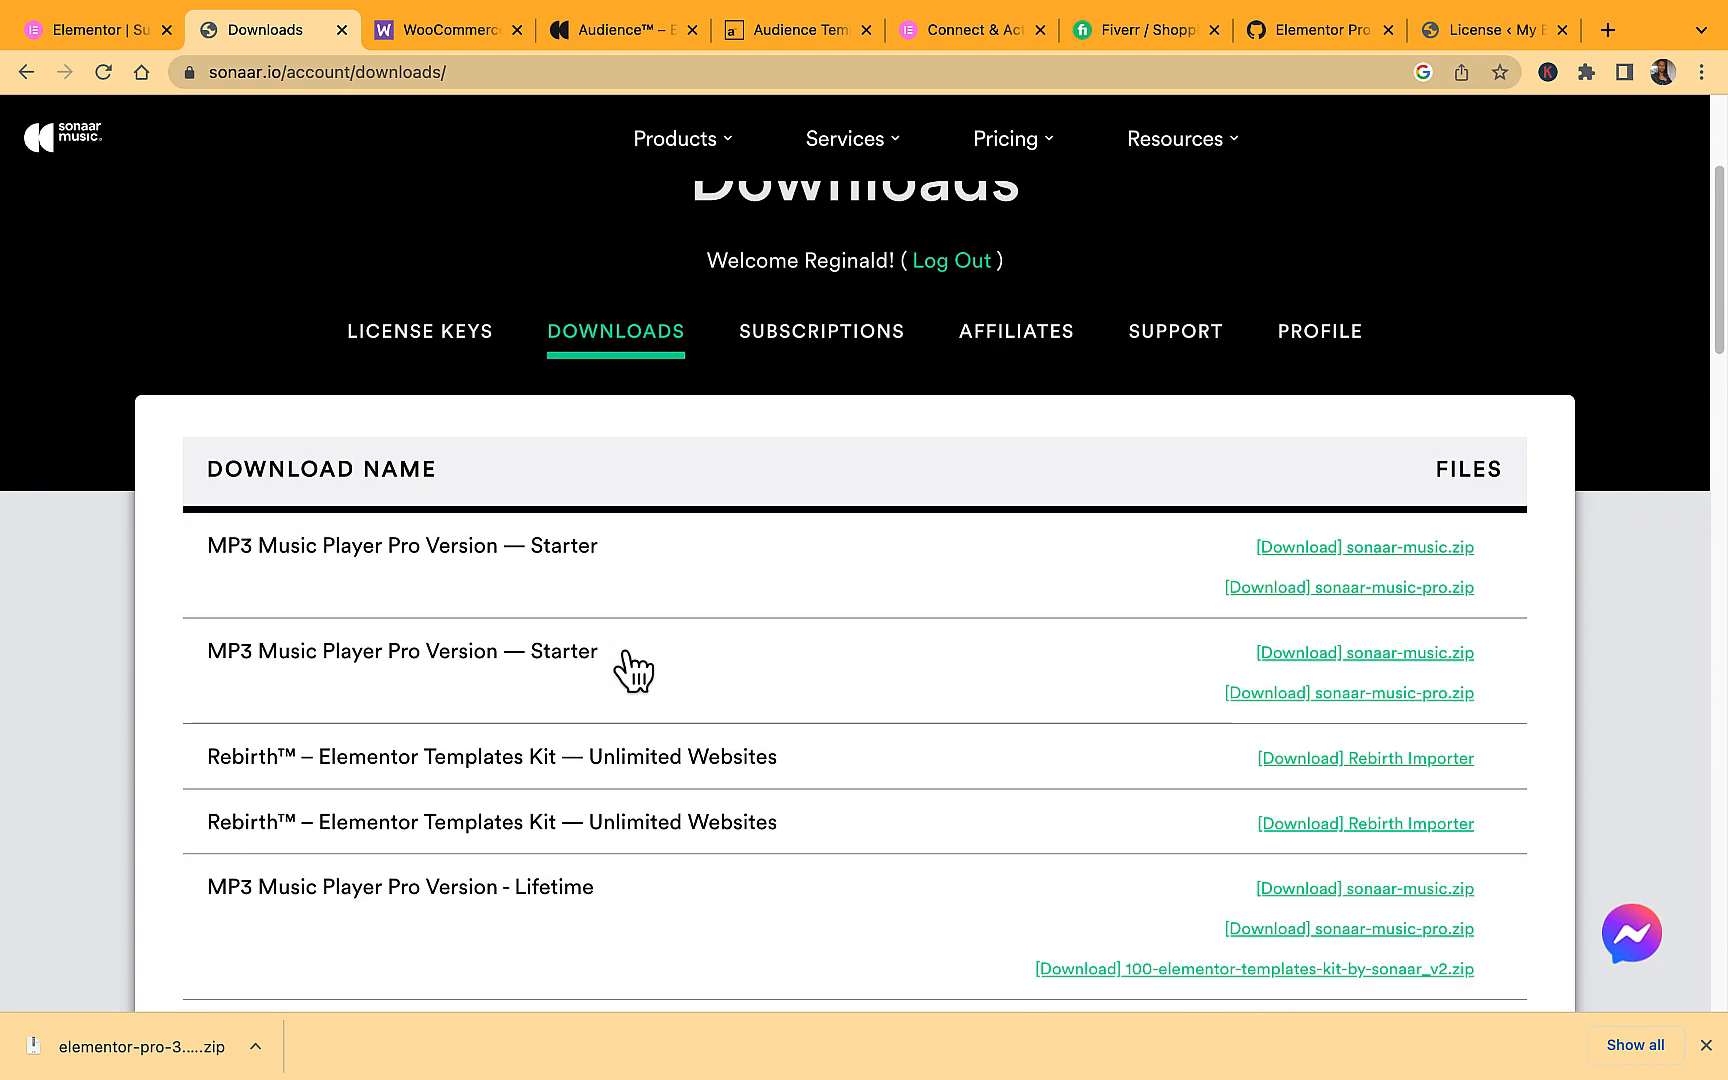
{"action": "scroll", "coordinate": [521, 675], "scroll_direction": "down", "scroll_amount": 3}
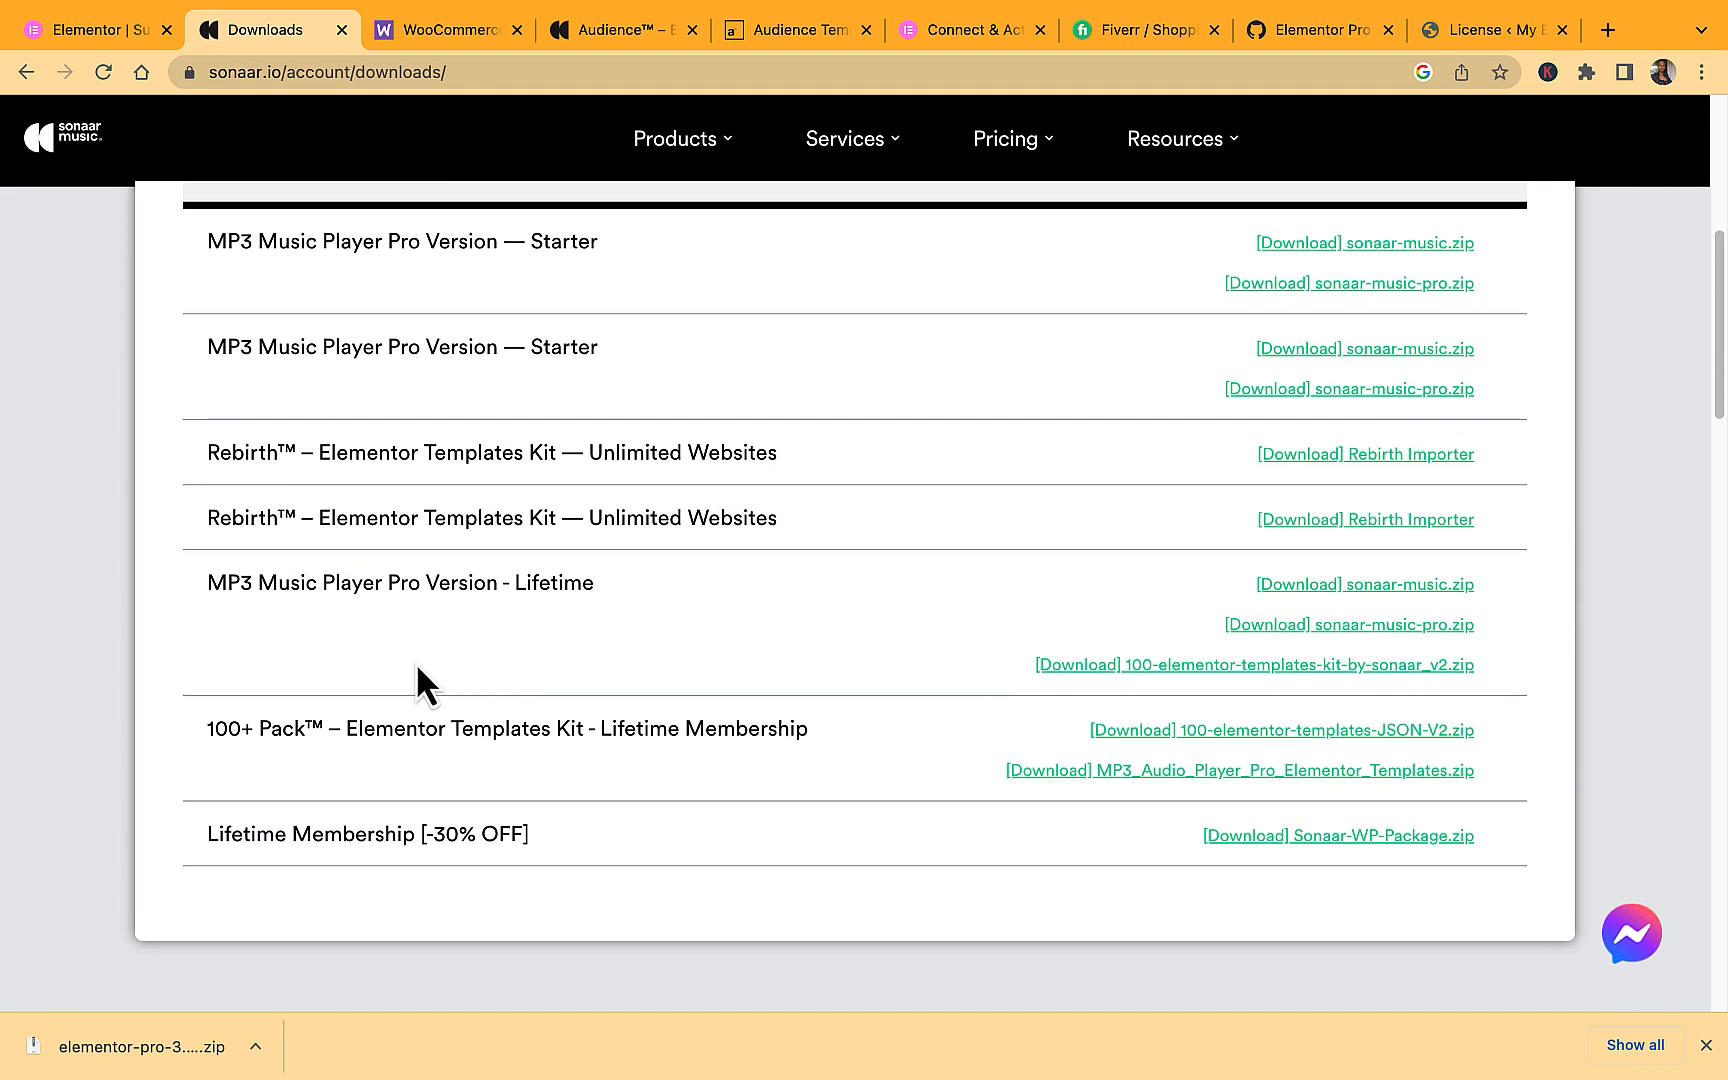
{"action": "left_click", "coordinate": [1273, 590]}
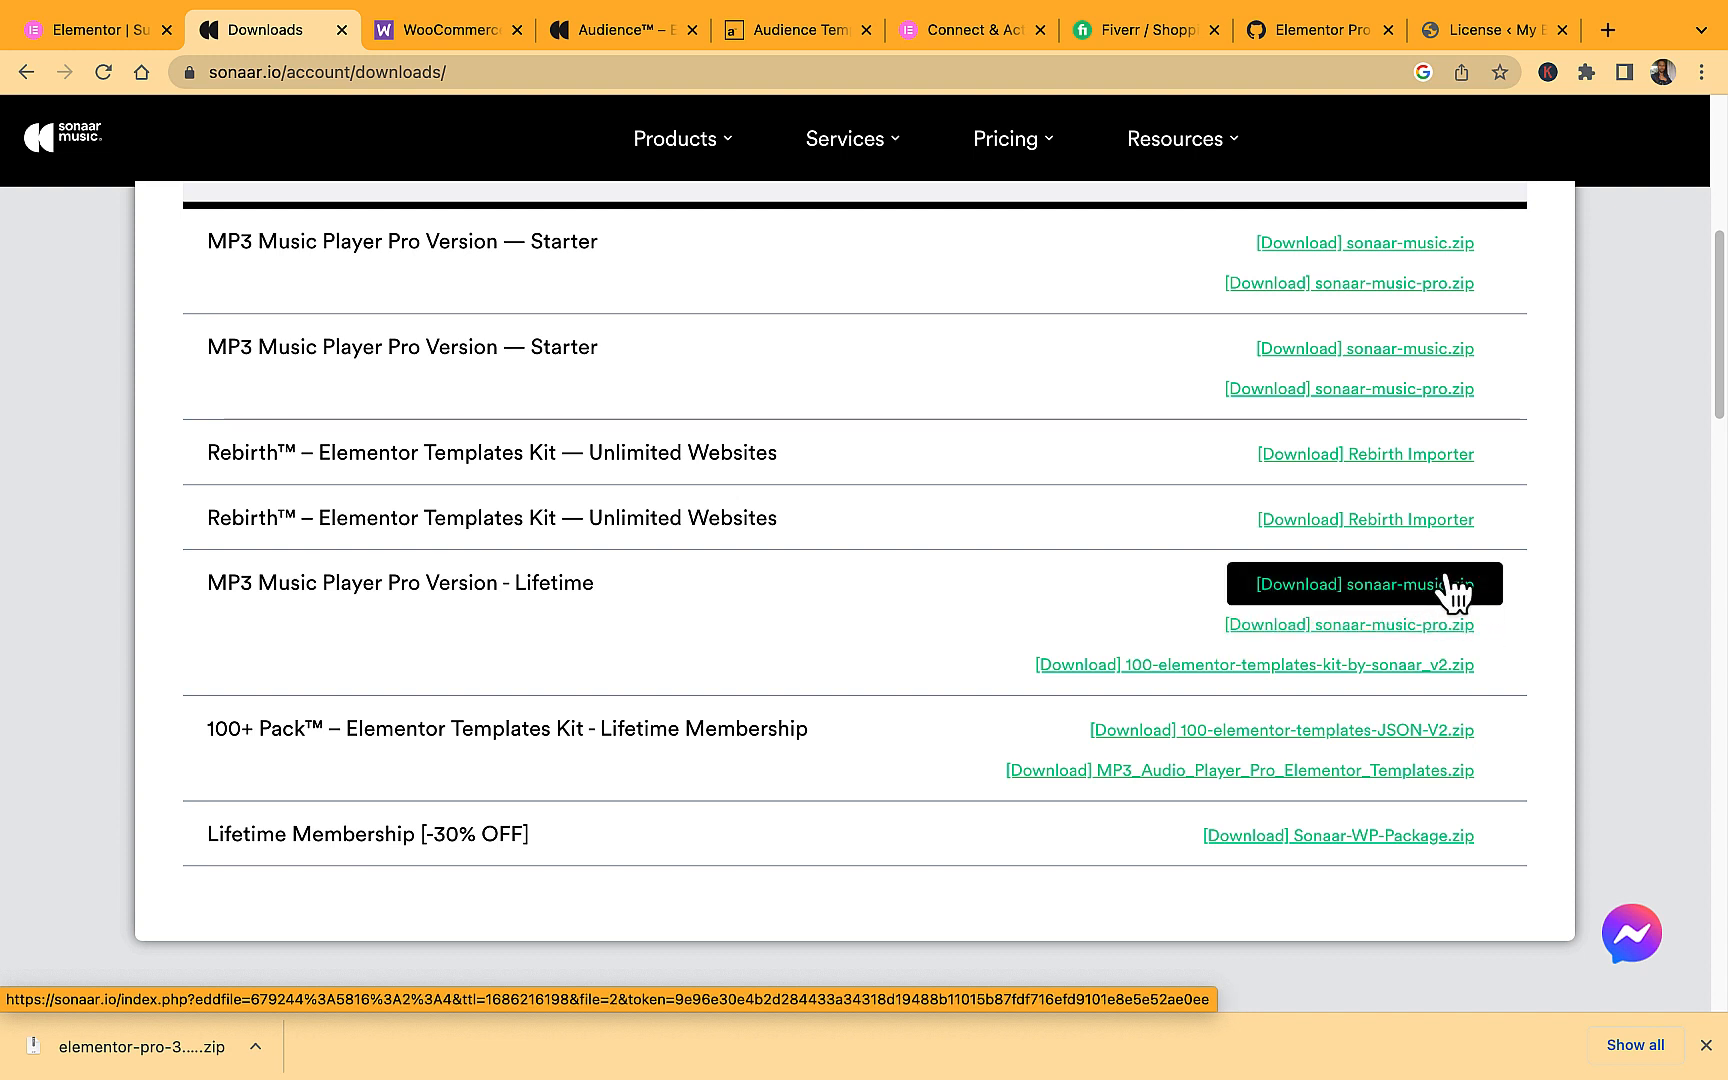
{"action": "left_click", "coordinate": [1449, 638]}
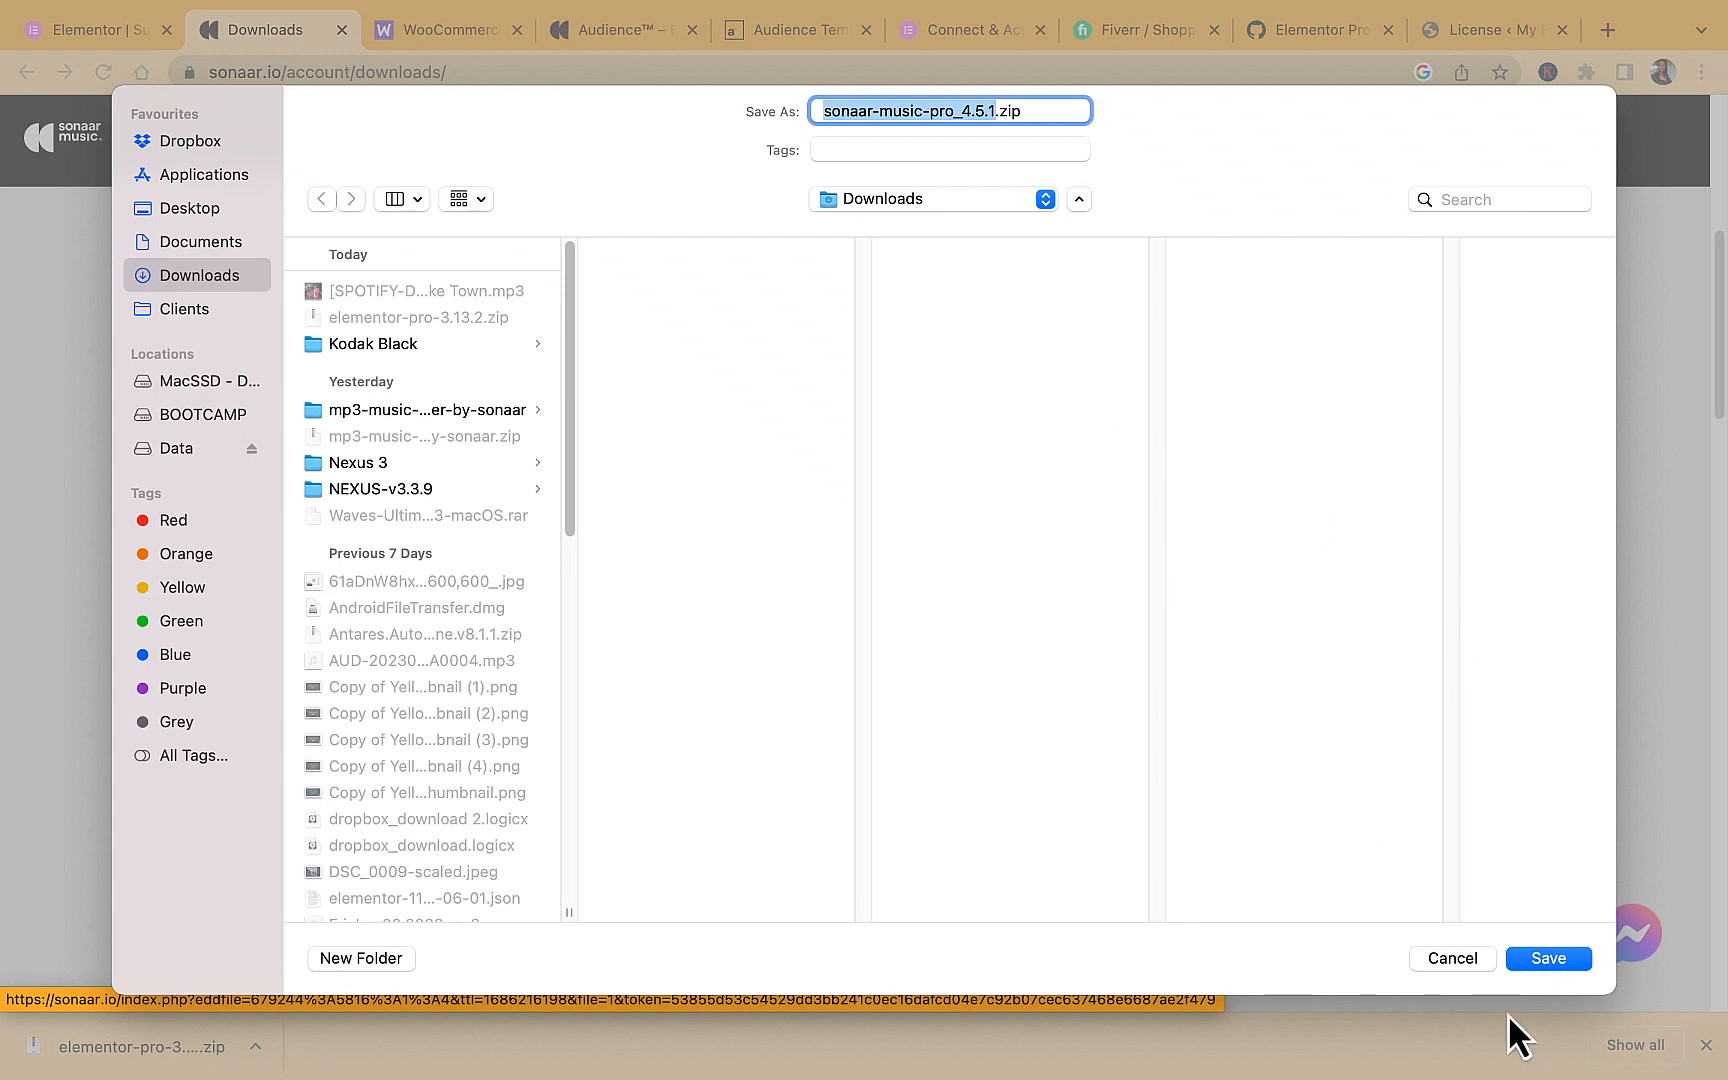
{"action": "left_click", "coordinate": [1550, 958]}
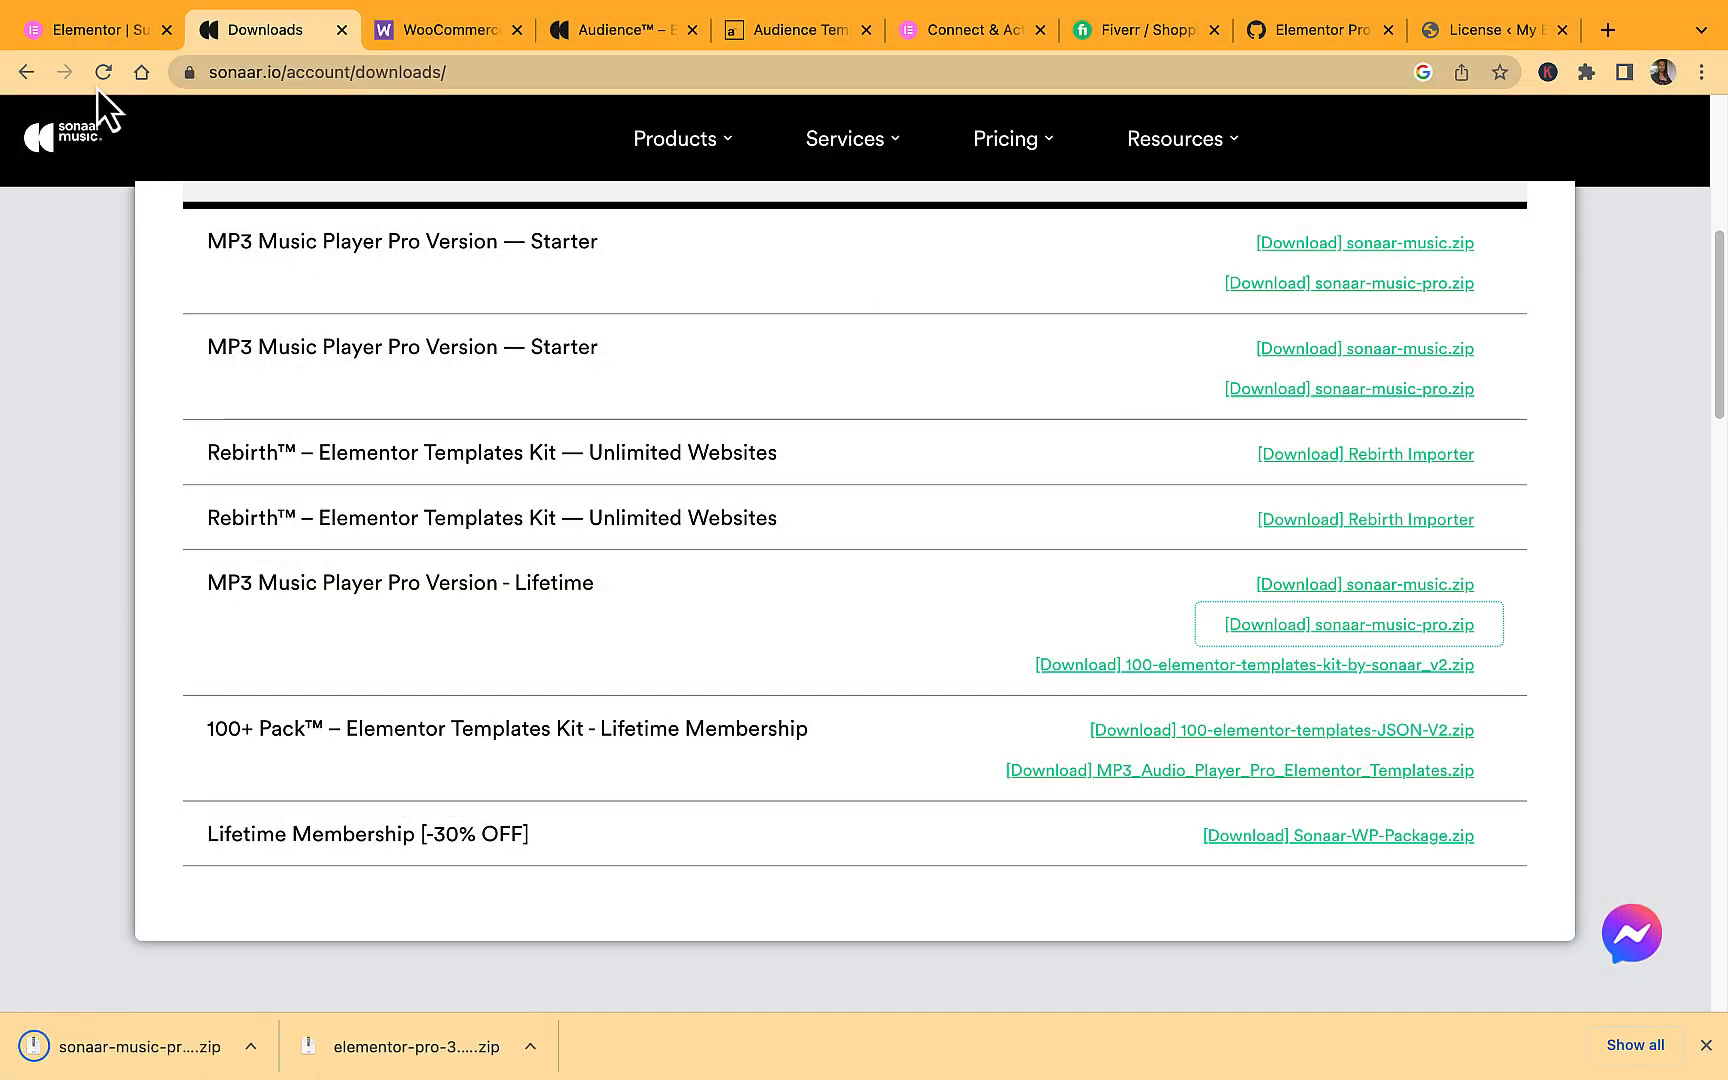
Back in the WordPress admin, upload sonaar-music-pro_4.5.1.zip as a new plugin, then install and activate it.
{"action": "left_click", "coordinate": [1473, 27]}
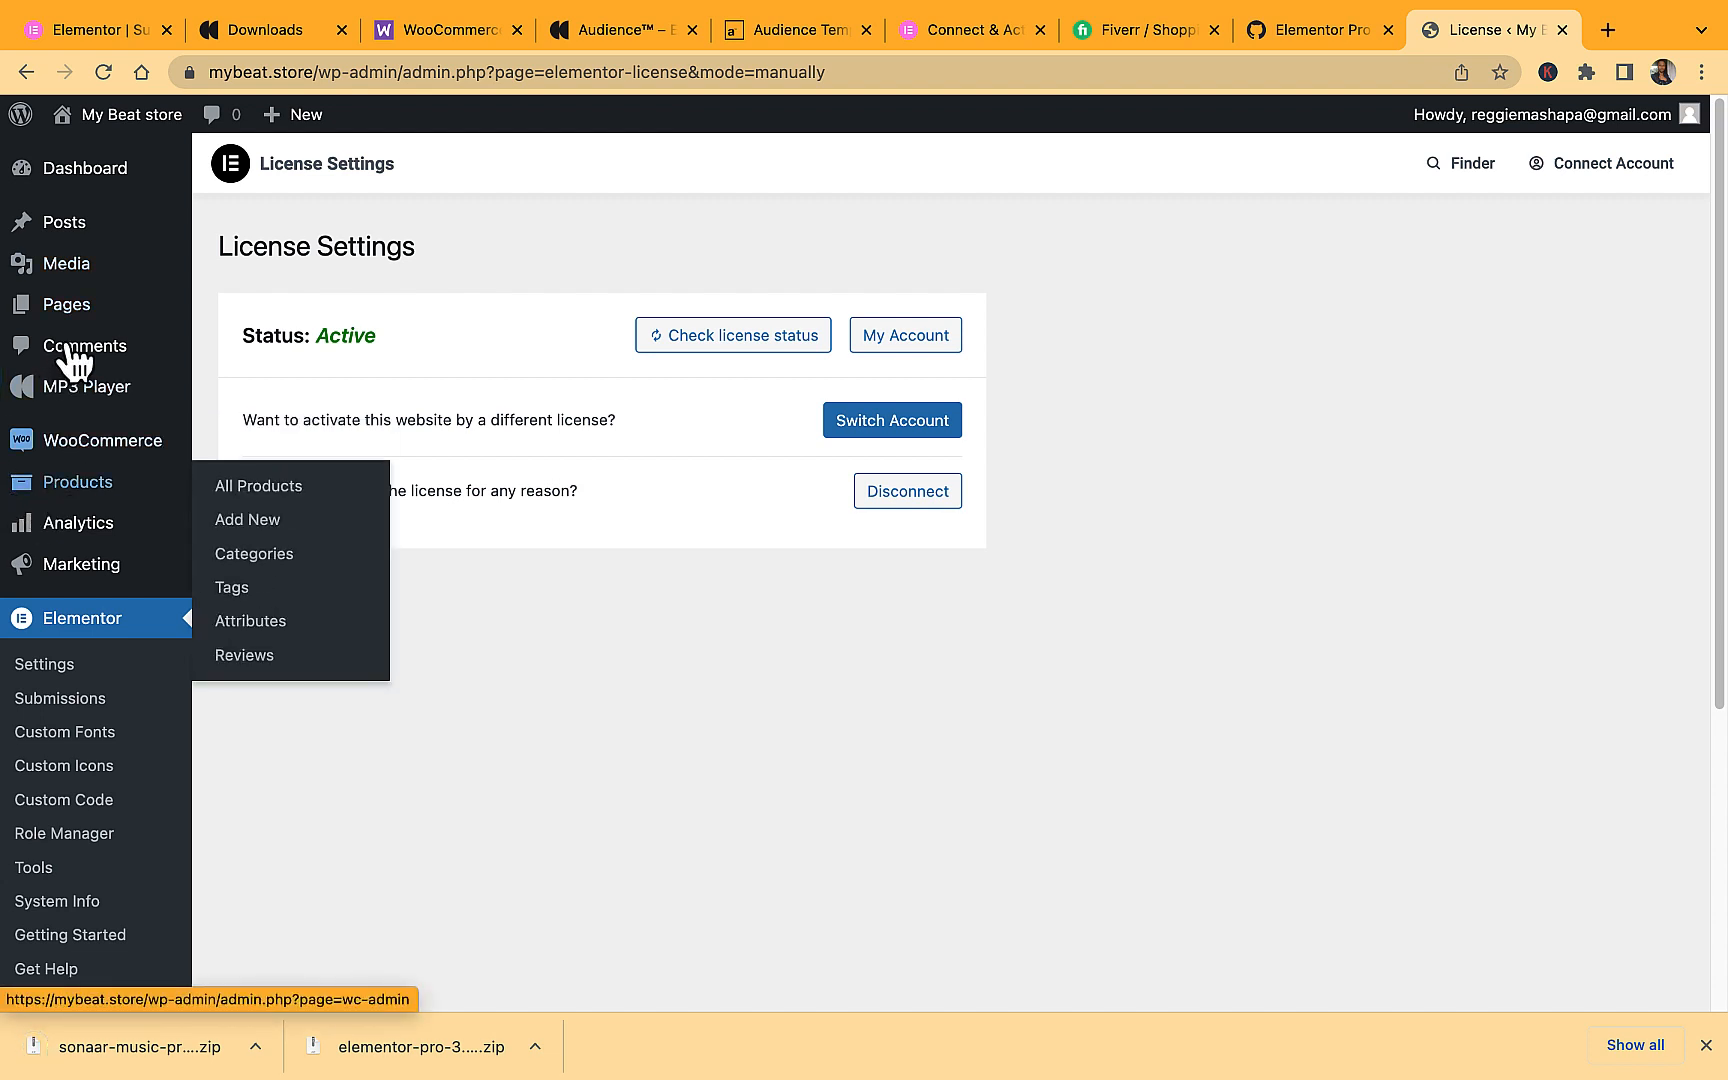
{"action": "scroll", "coordinate": [50, 730], "scroll_direction": "down", "scroll_amount": 5}
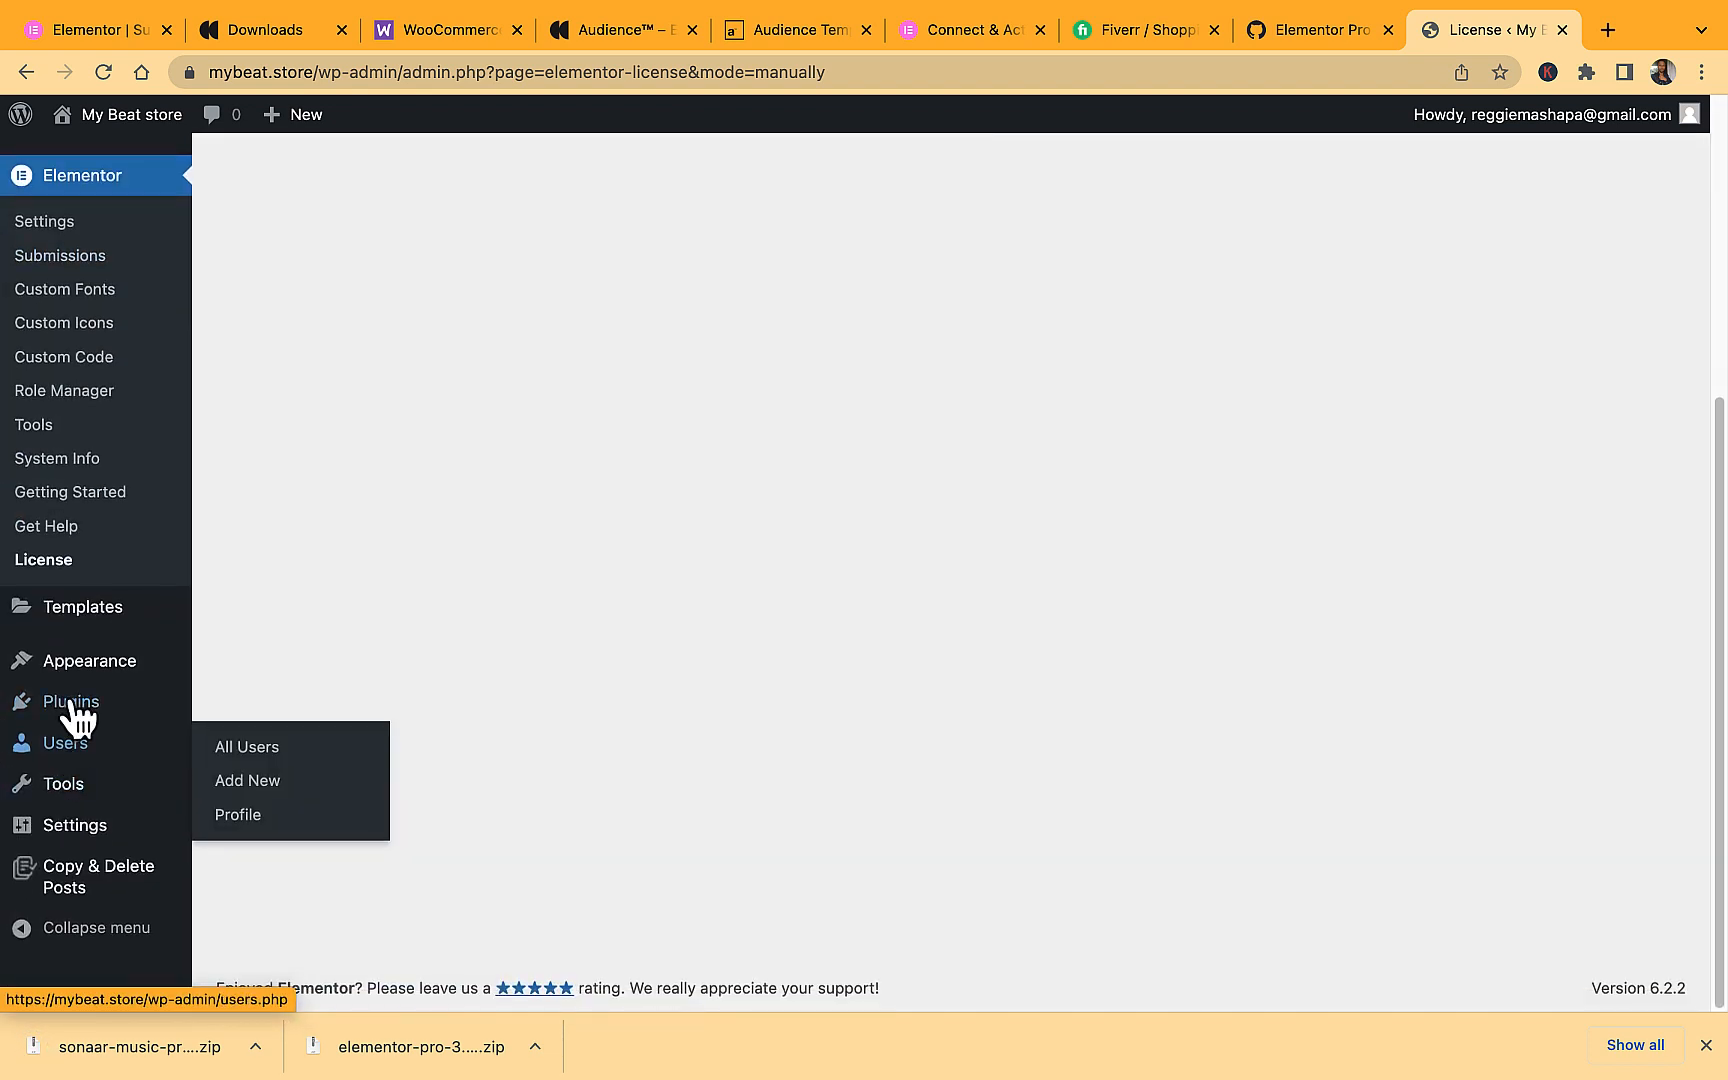
{"action": "mouse_move", "coordinate": [75, 712]}
{"action": "left_click", "coordinate": [247, 755]}
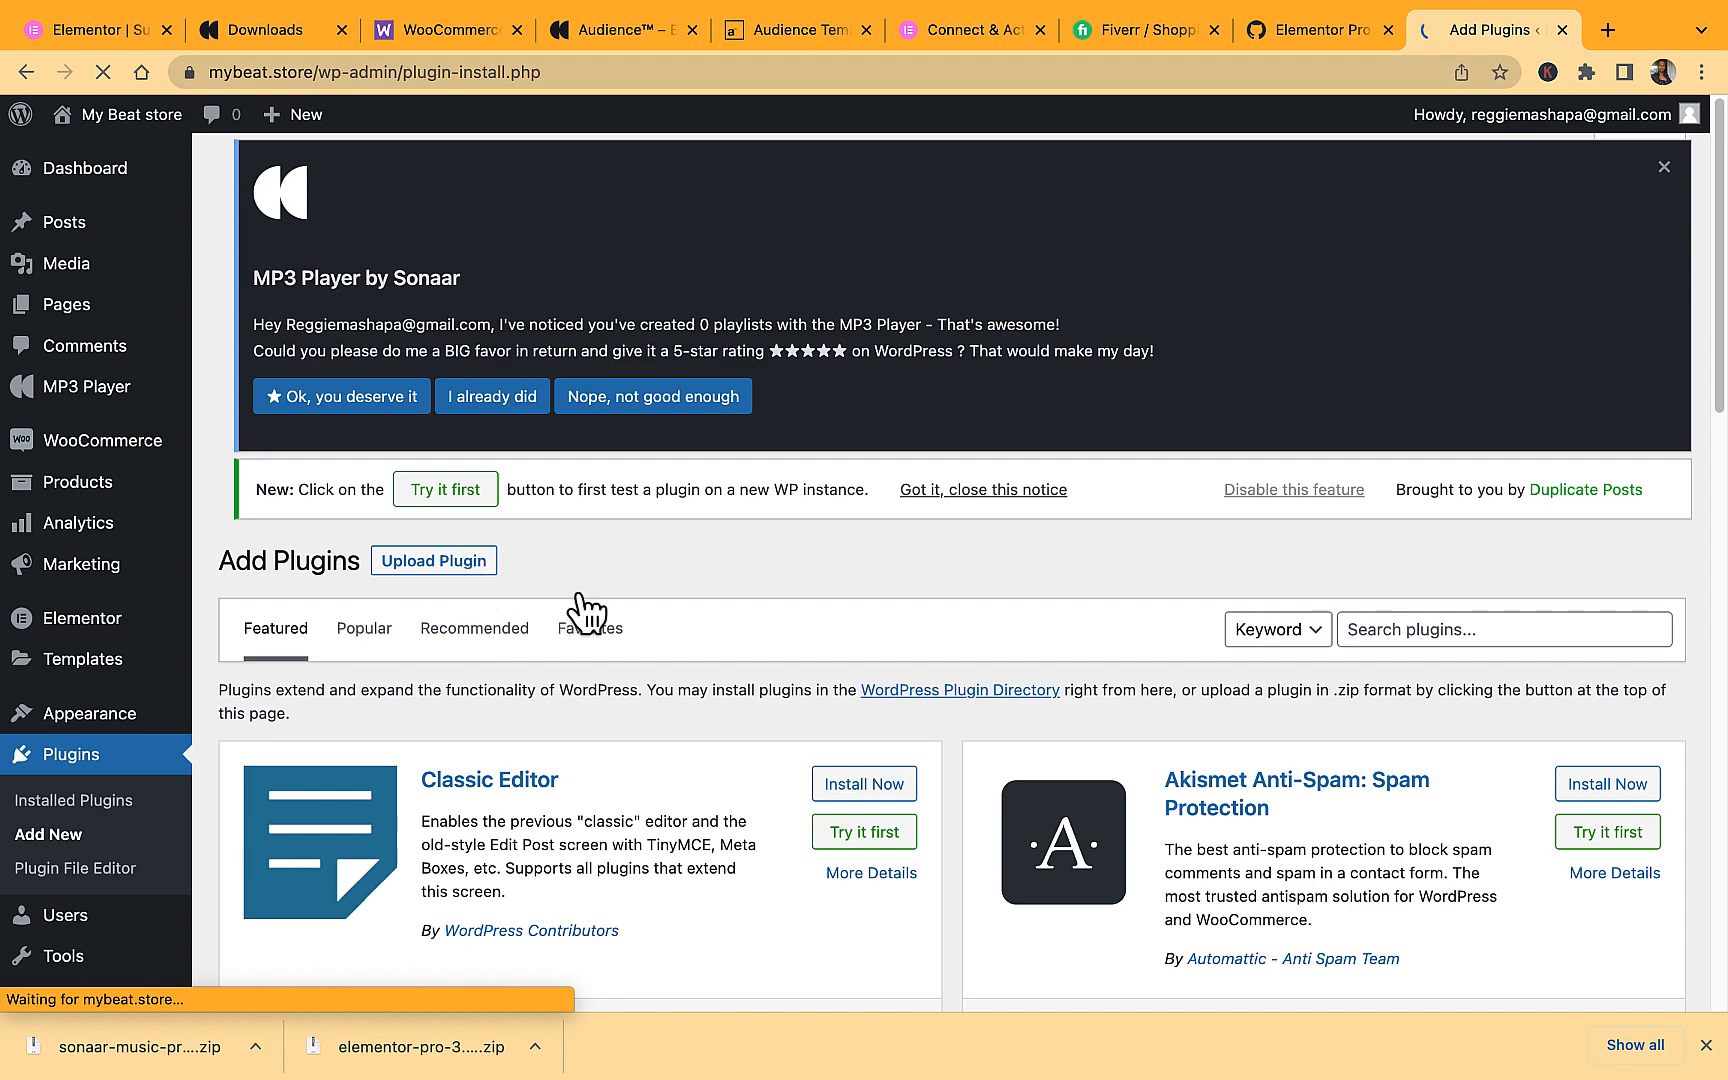
{"action": "left_click", "coordinate": [430, 545]}
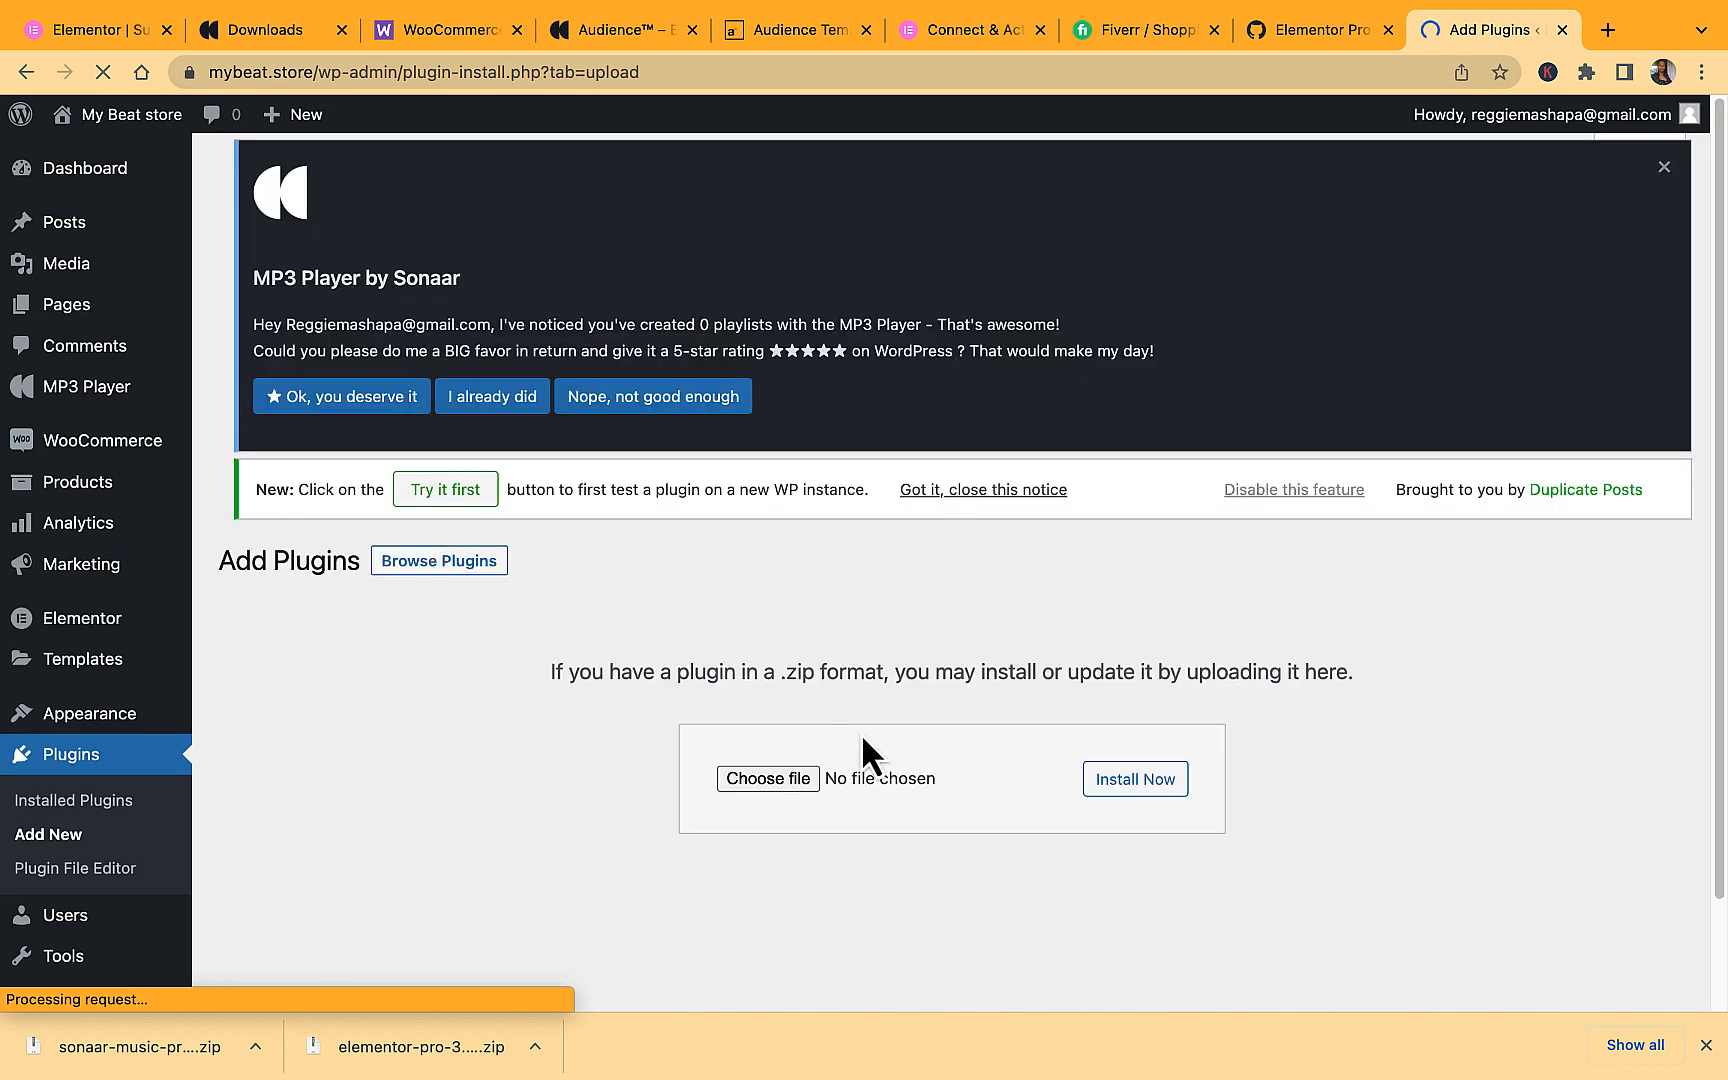
{"action": "left_click_drag", "start_coordinate": [133, 1060], "coordinate": [800, 668]}
{"action": "left_click", "coordinate": [1168, 665]}
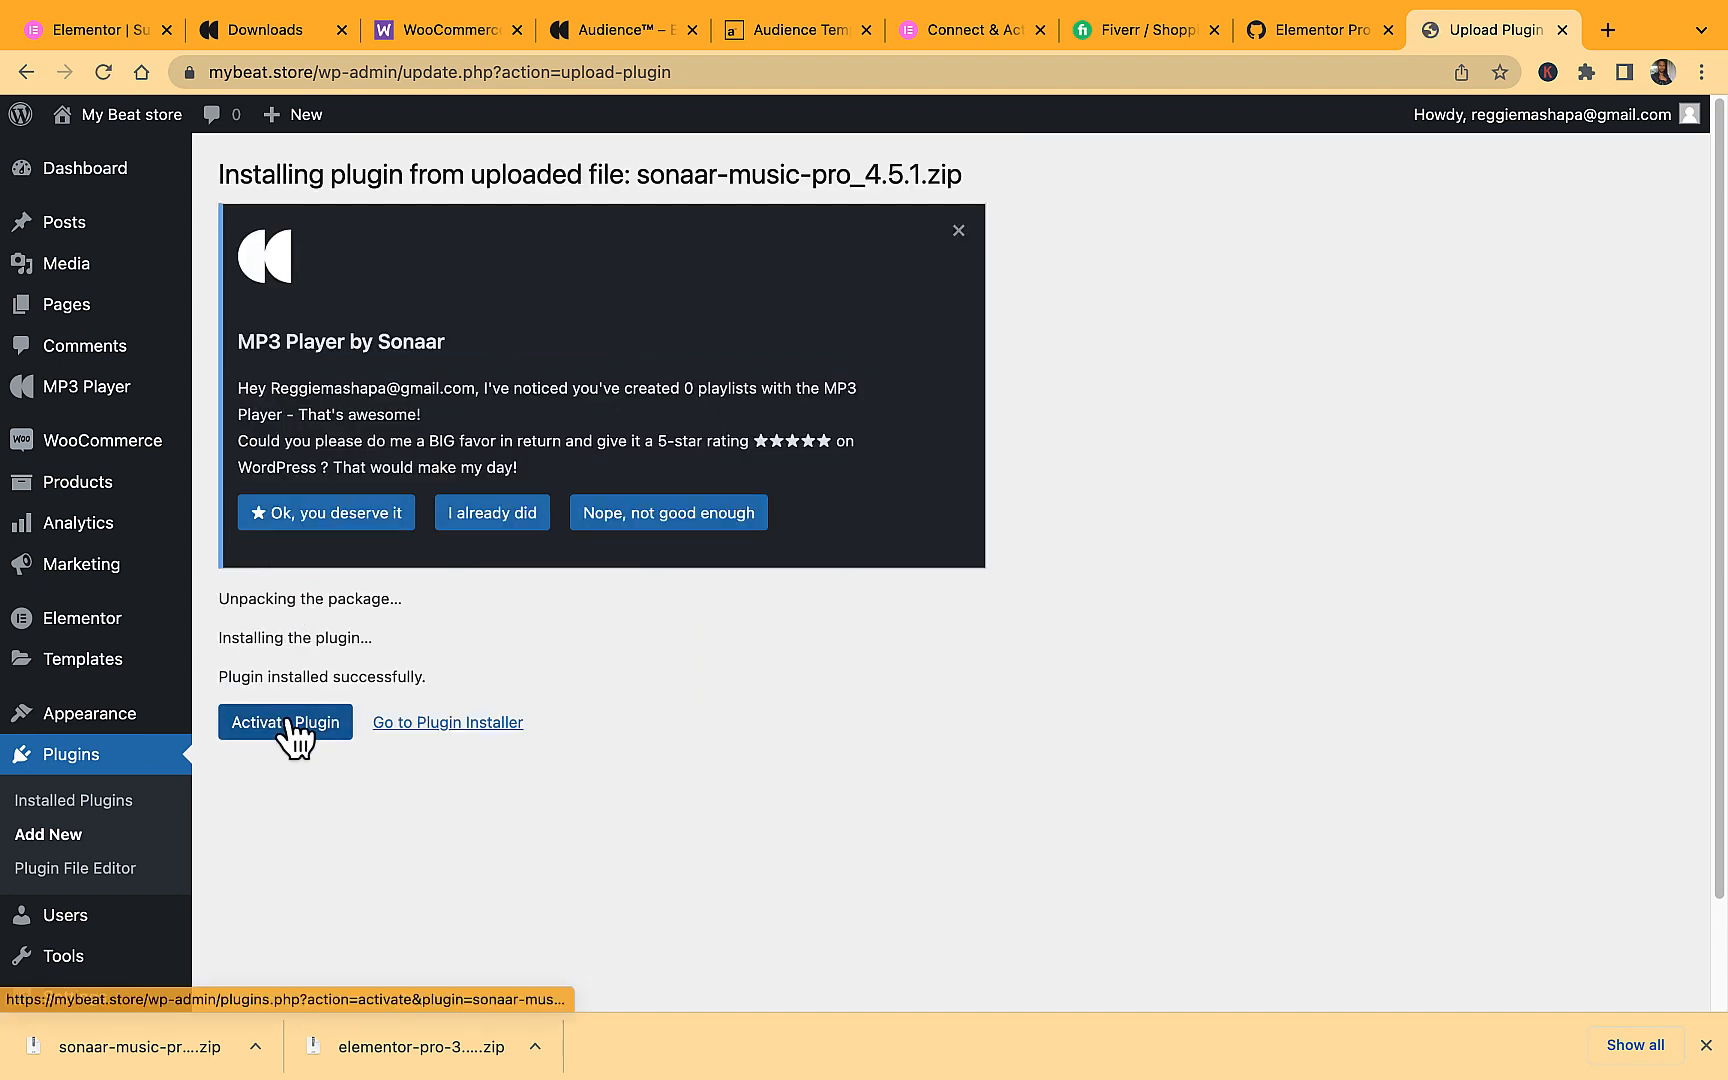
{"action": "left_click", "coordinate": [290, 724]}
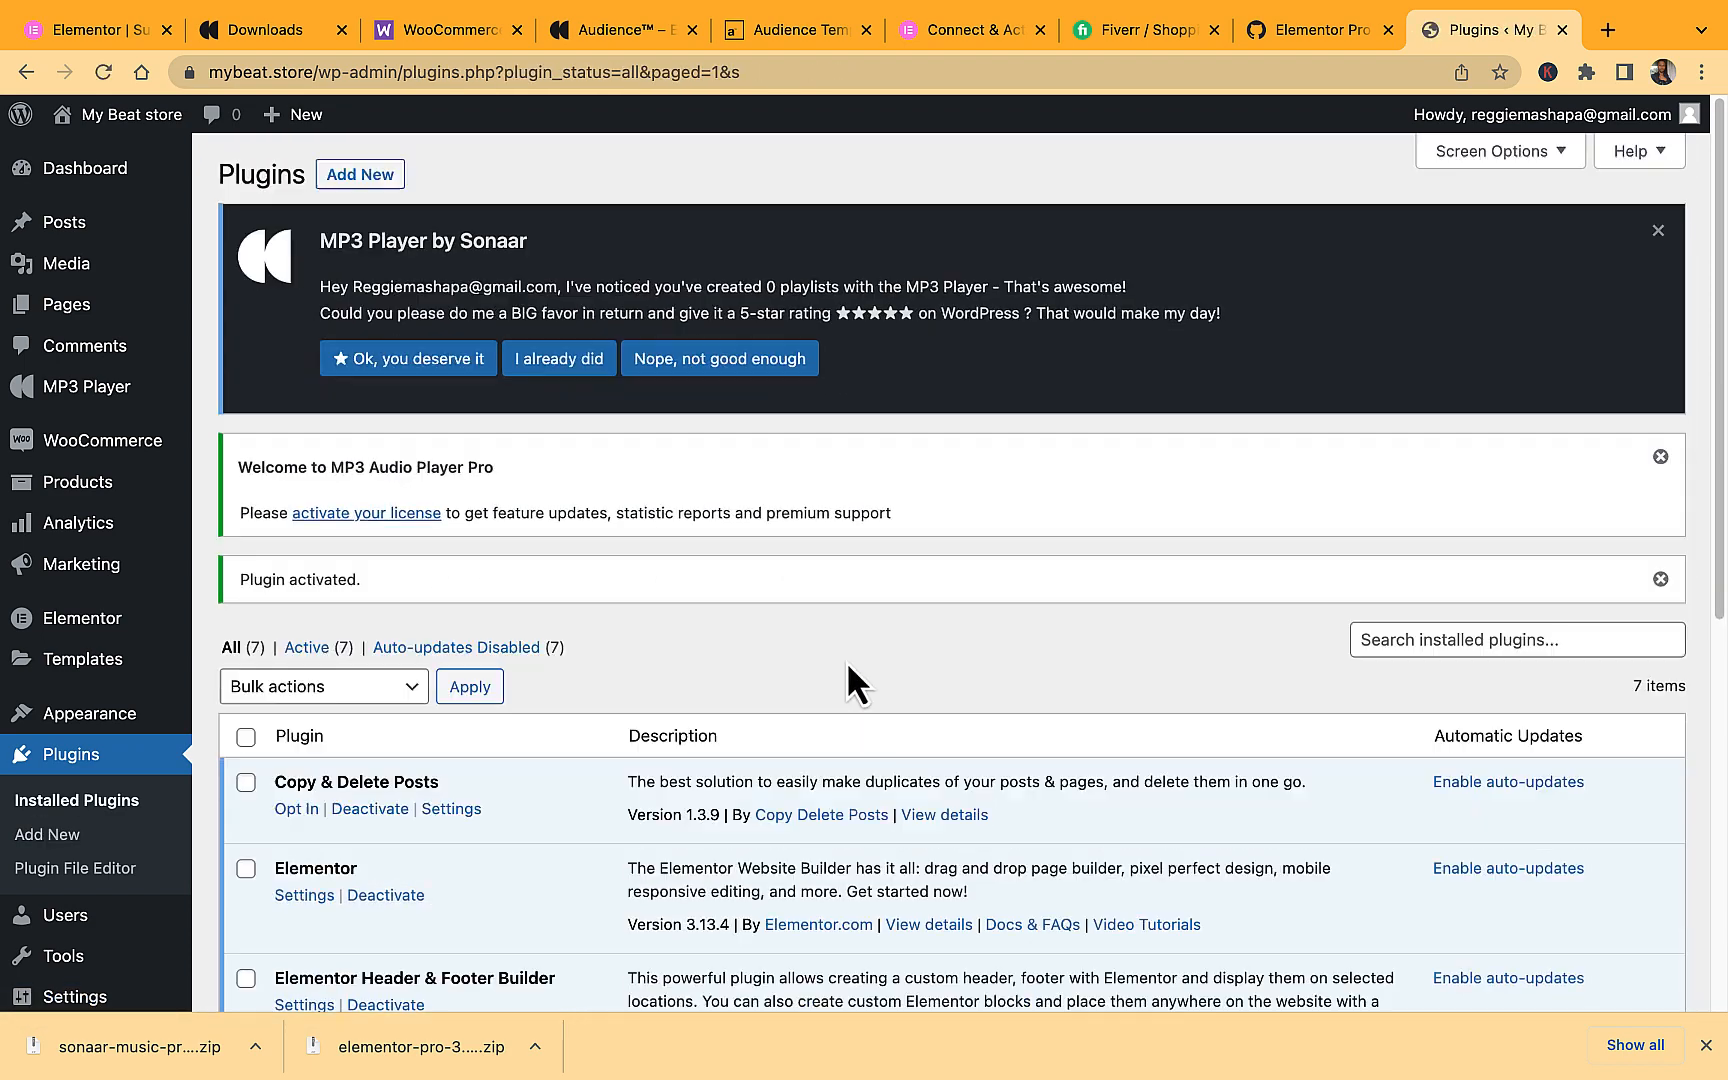
Check the installed plugins for the Sonaar Pro Addon and open the MP3 Player's license activation page.
{"action": "scroll", "coordinate": [755, 744], "scroll_direction": "down", "scroll_amount": 5}
{"action": "scroll", "coordinate": [603, 823], "scroll_direction": "down", "scroll_amount": 3}
{"action": "scroll", "coordinate": [603, 823], "scroll_direction": "up", "scroll_amount": 6}
{"action": "scroll", "coordinate": [1068, 706], "scroll_direction": "down", "scroll_amount": 6}
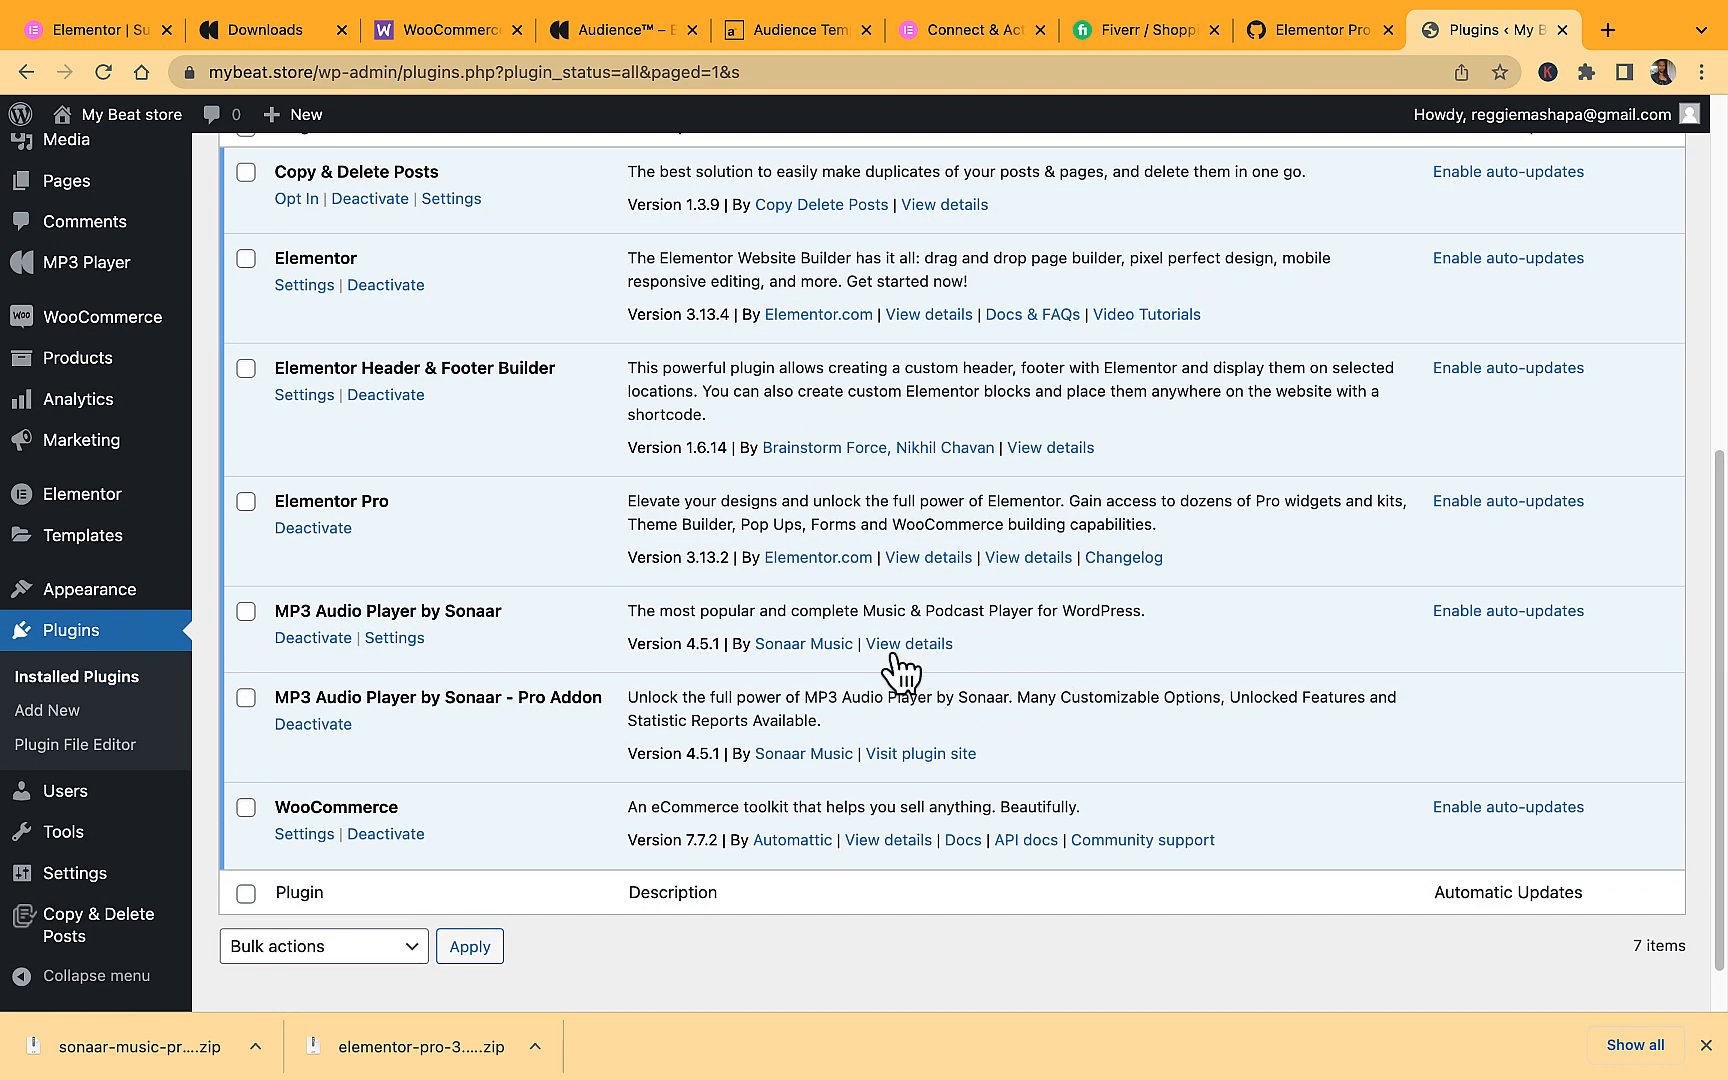
{"action": "scroll", "coordinate": [85, 432], "scroll_direction": "up", "scroll_amount": 1}
{"action": "mouse_move", "coordinate": [88, 315]}
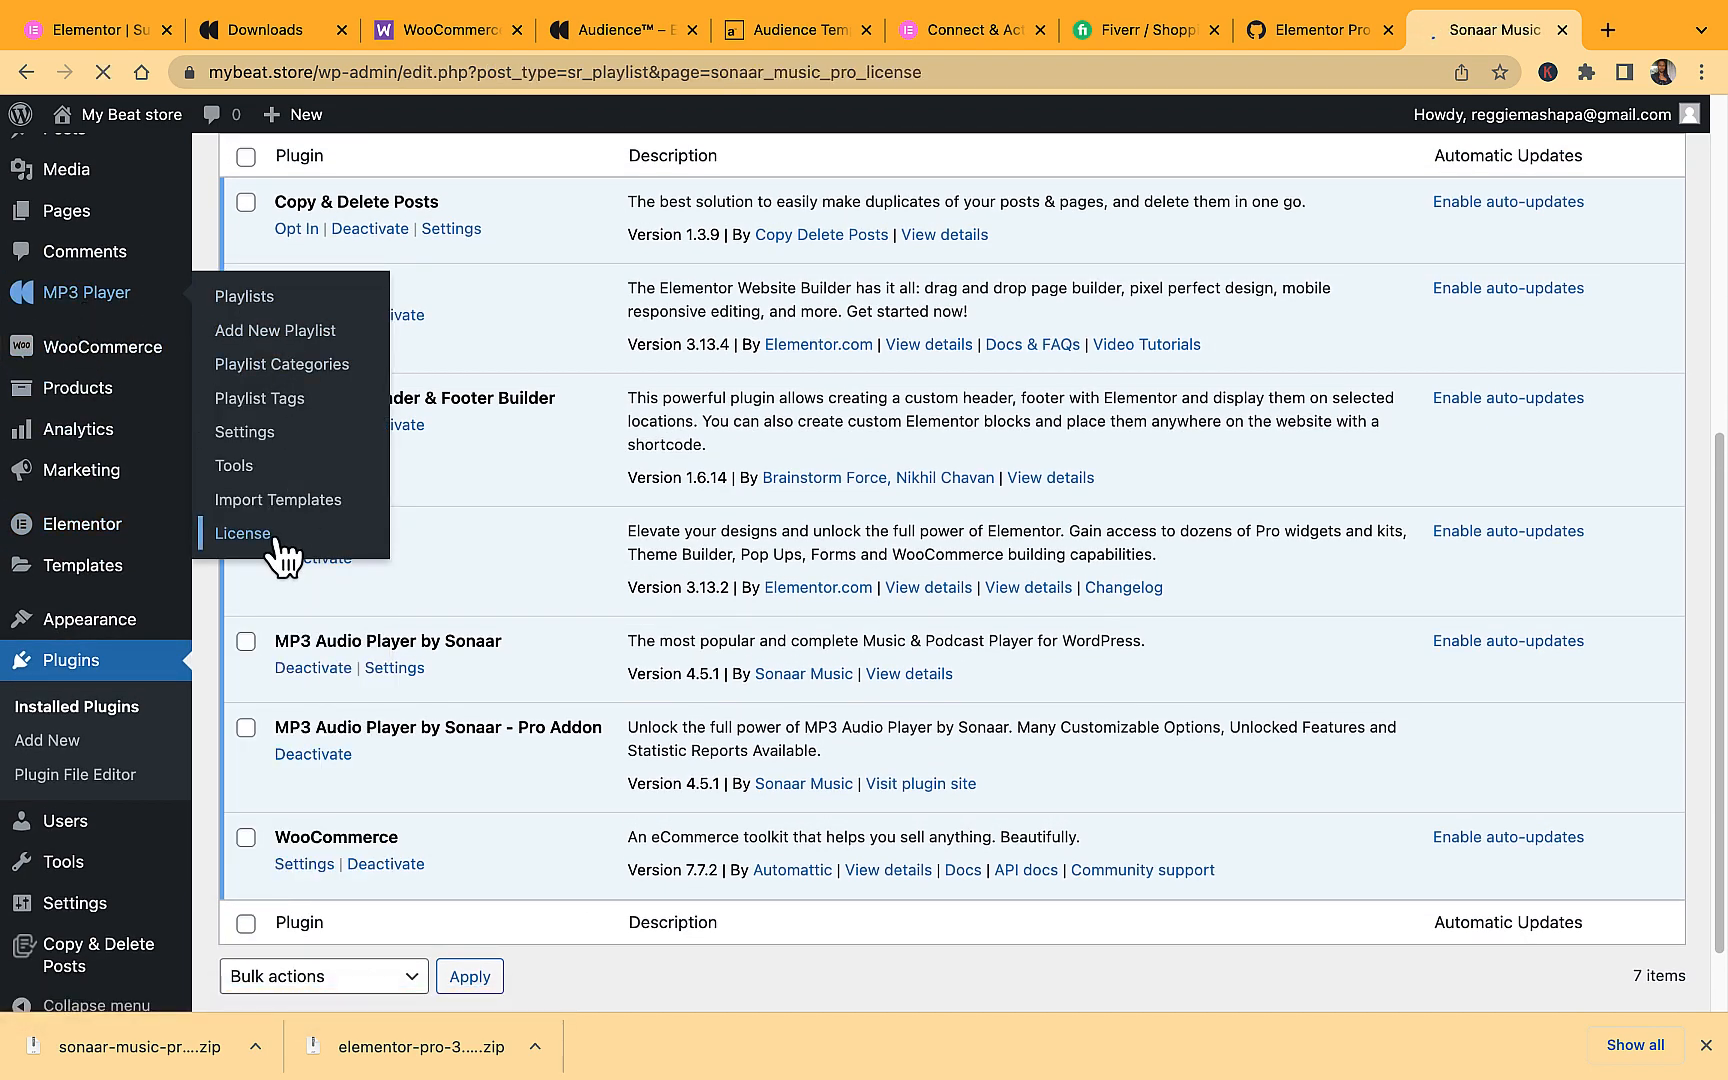
{"action": "scroll", "coordinate": [1000, 880], "scroll_direction": "down", "scroll_amount": 3}
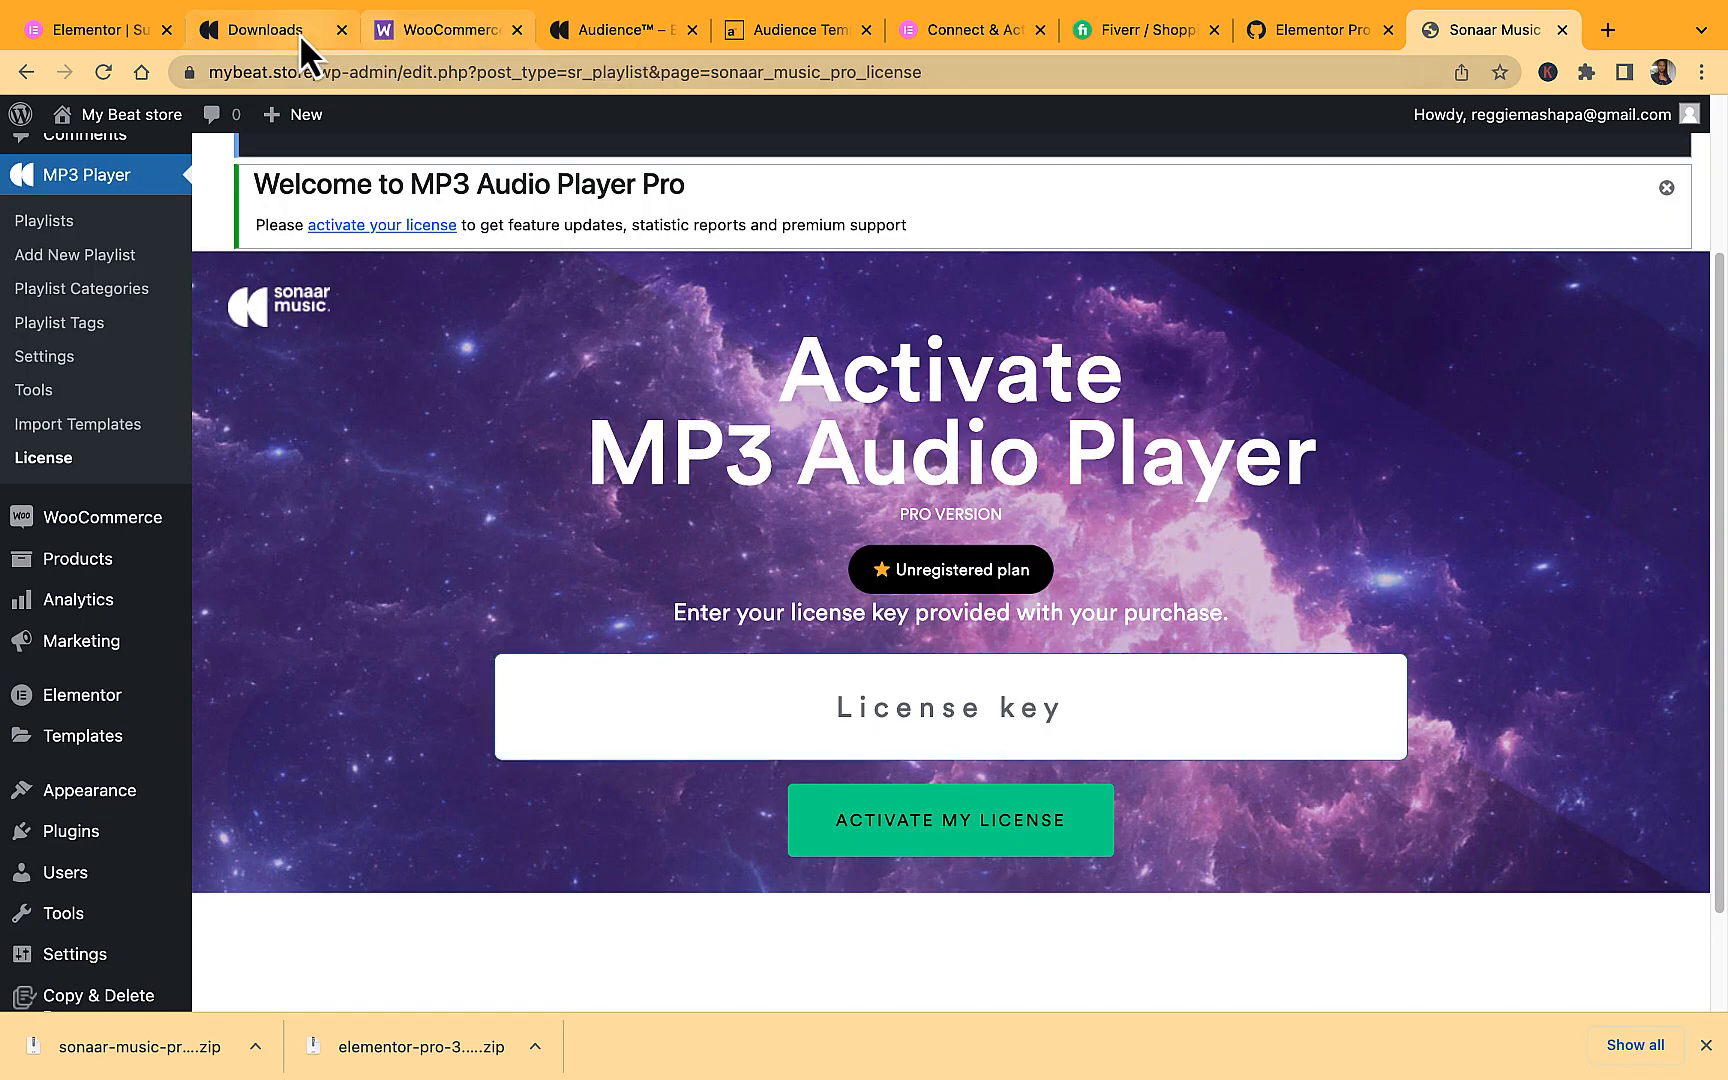
On the Sonaar account's License Keys page, select and copy the key for MP3 Music Player Pro Version - Lifetime.
{"action": "left_click", "coordinate": [254, 34]}
{"action": "scroll", "coordinate": [460, 500], "scroll_direction": "up", "scroll_amount": 6}
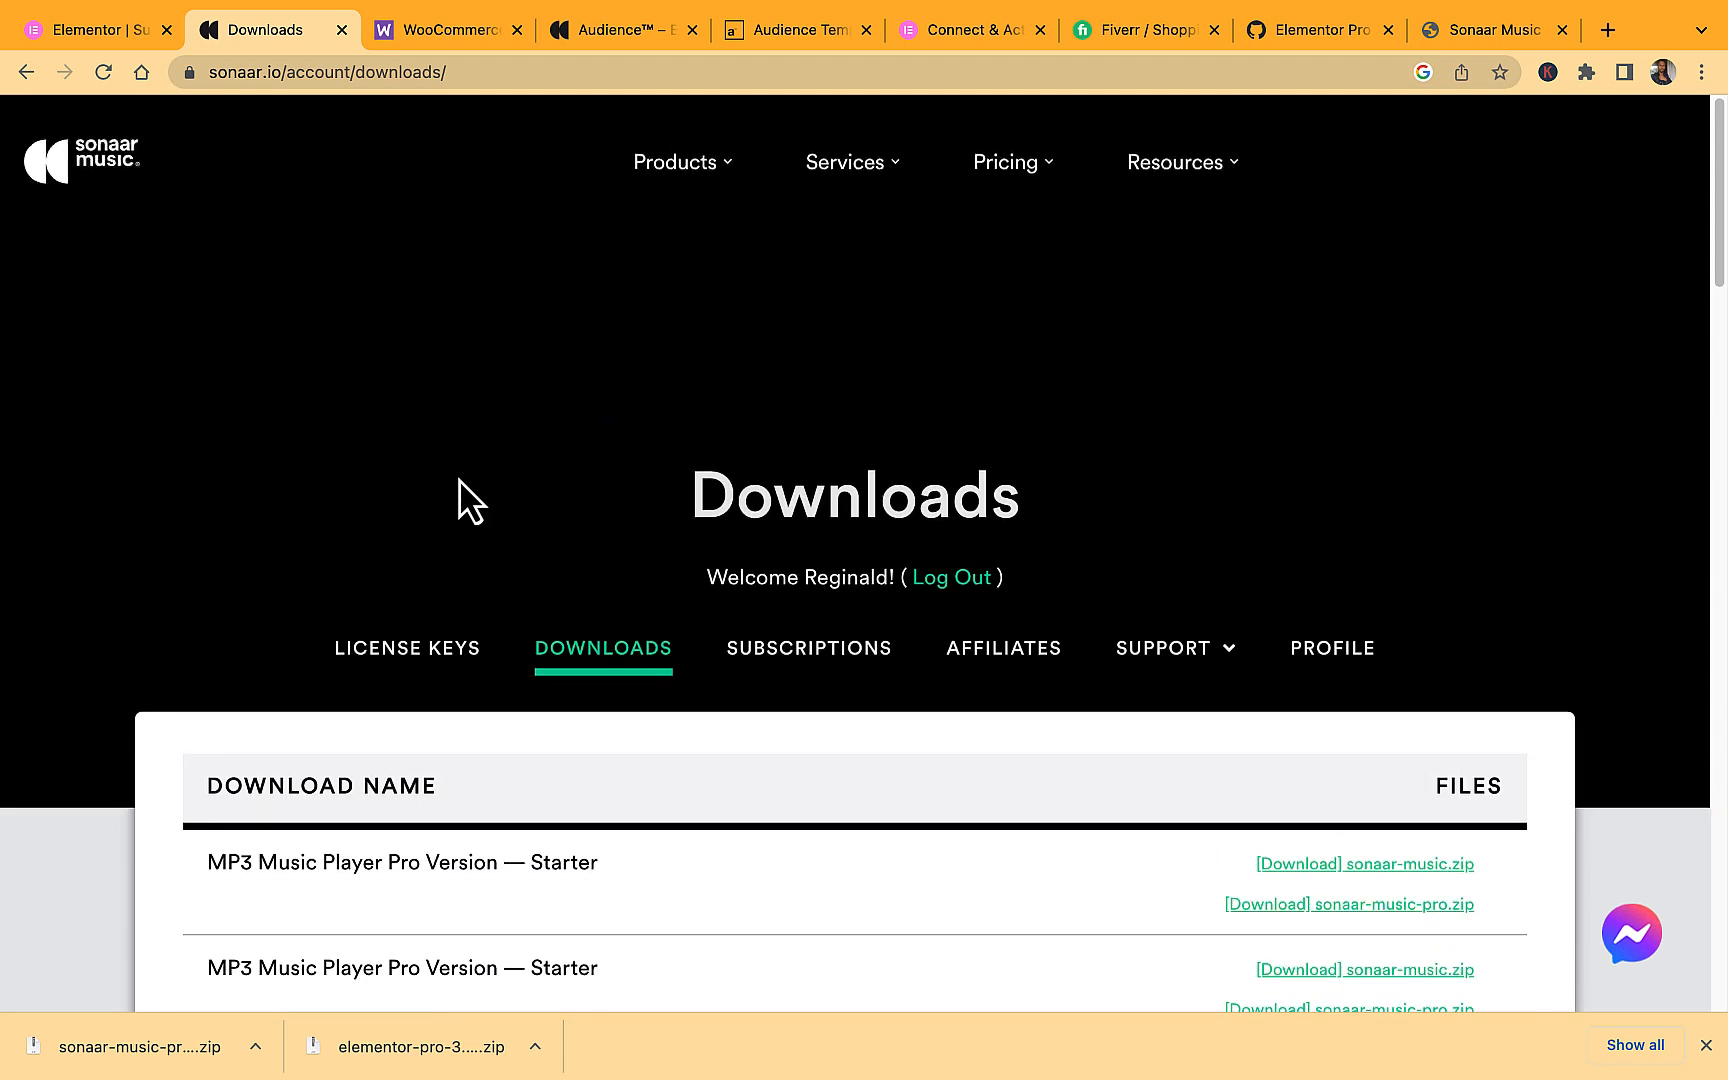
{"action": "left_click", "coordinate": [436, 676]}
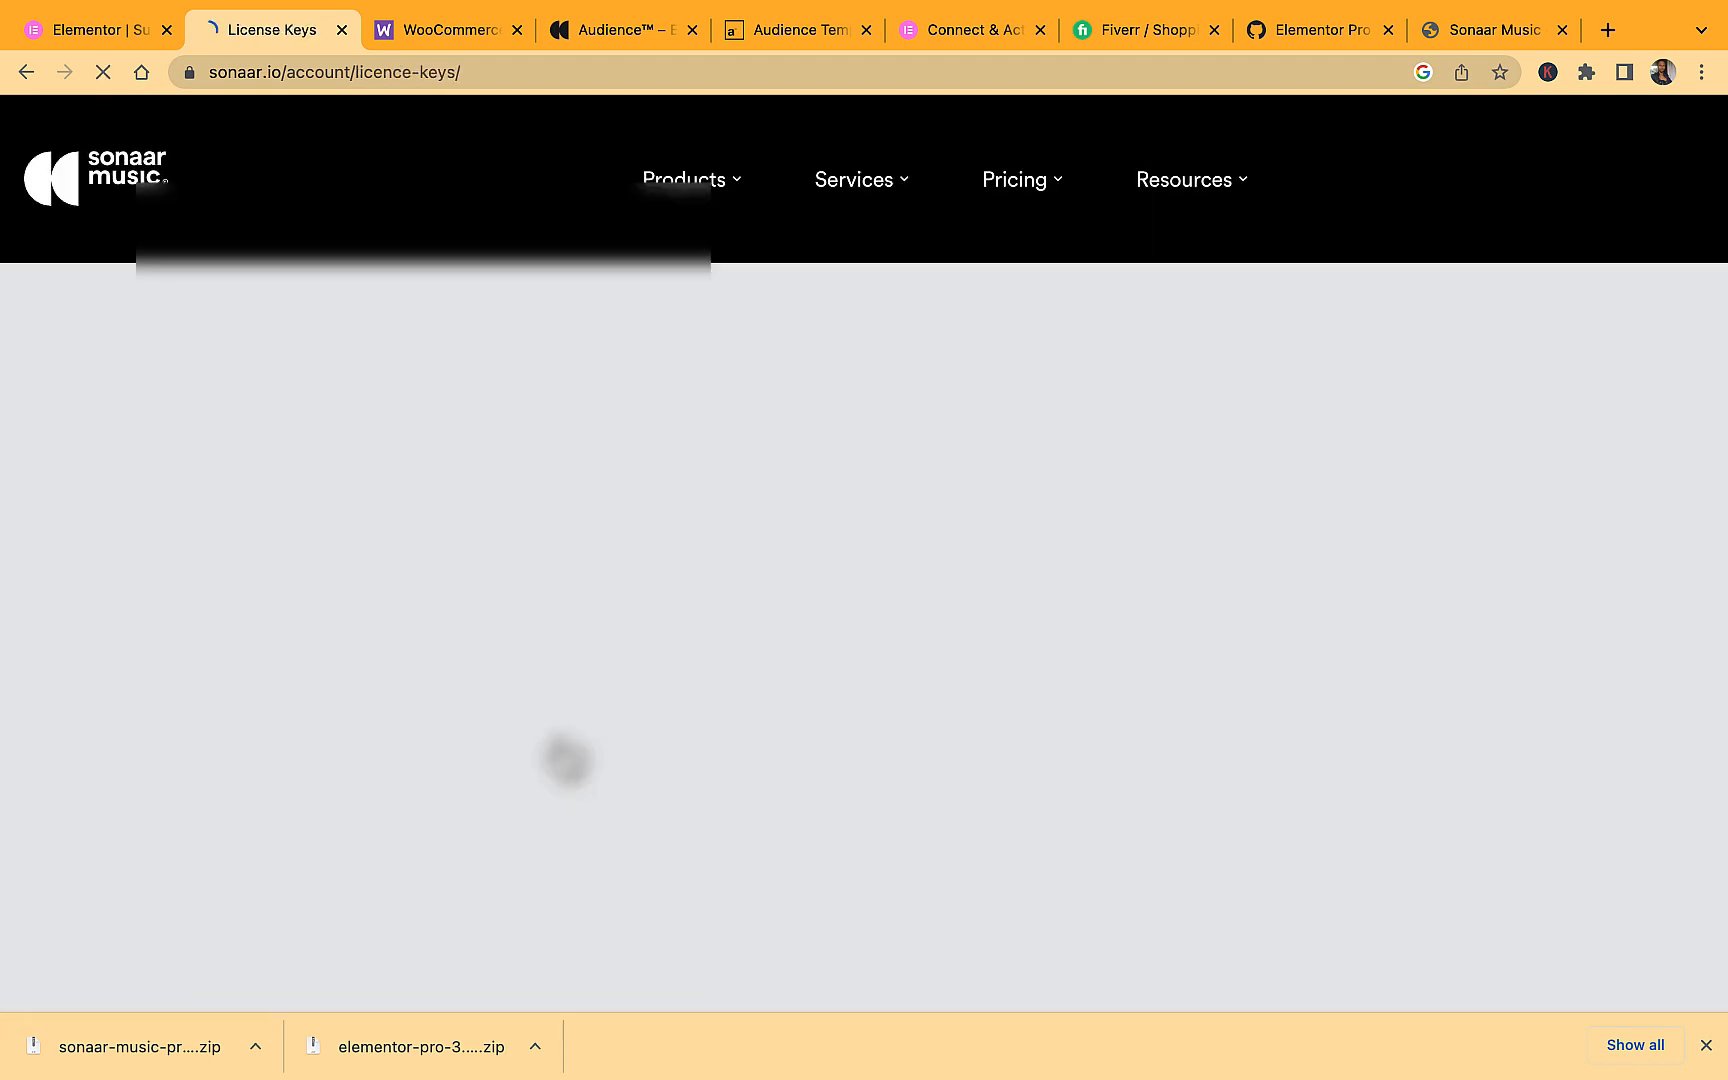
{"action": "scroll", "coordinate": [565, 770], "scroll_direction": "down", "scroll_amount": 6}
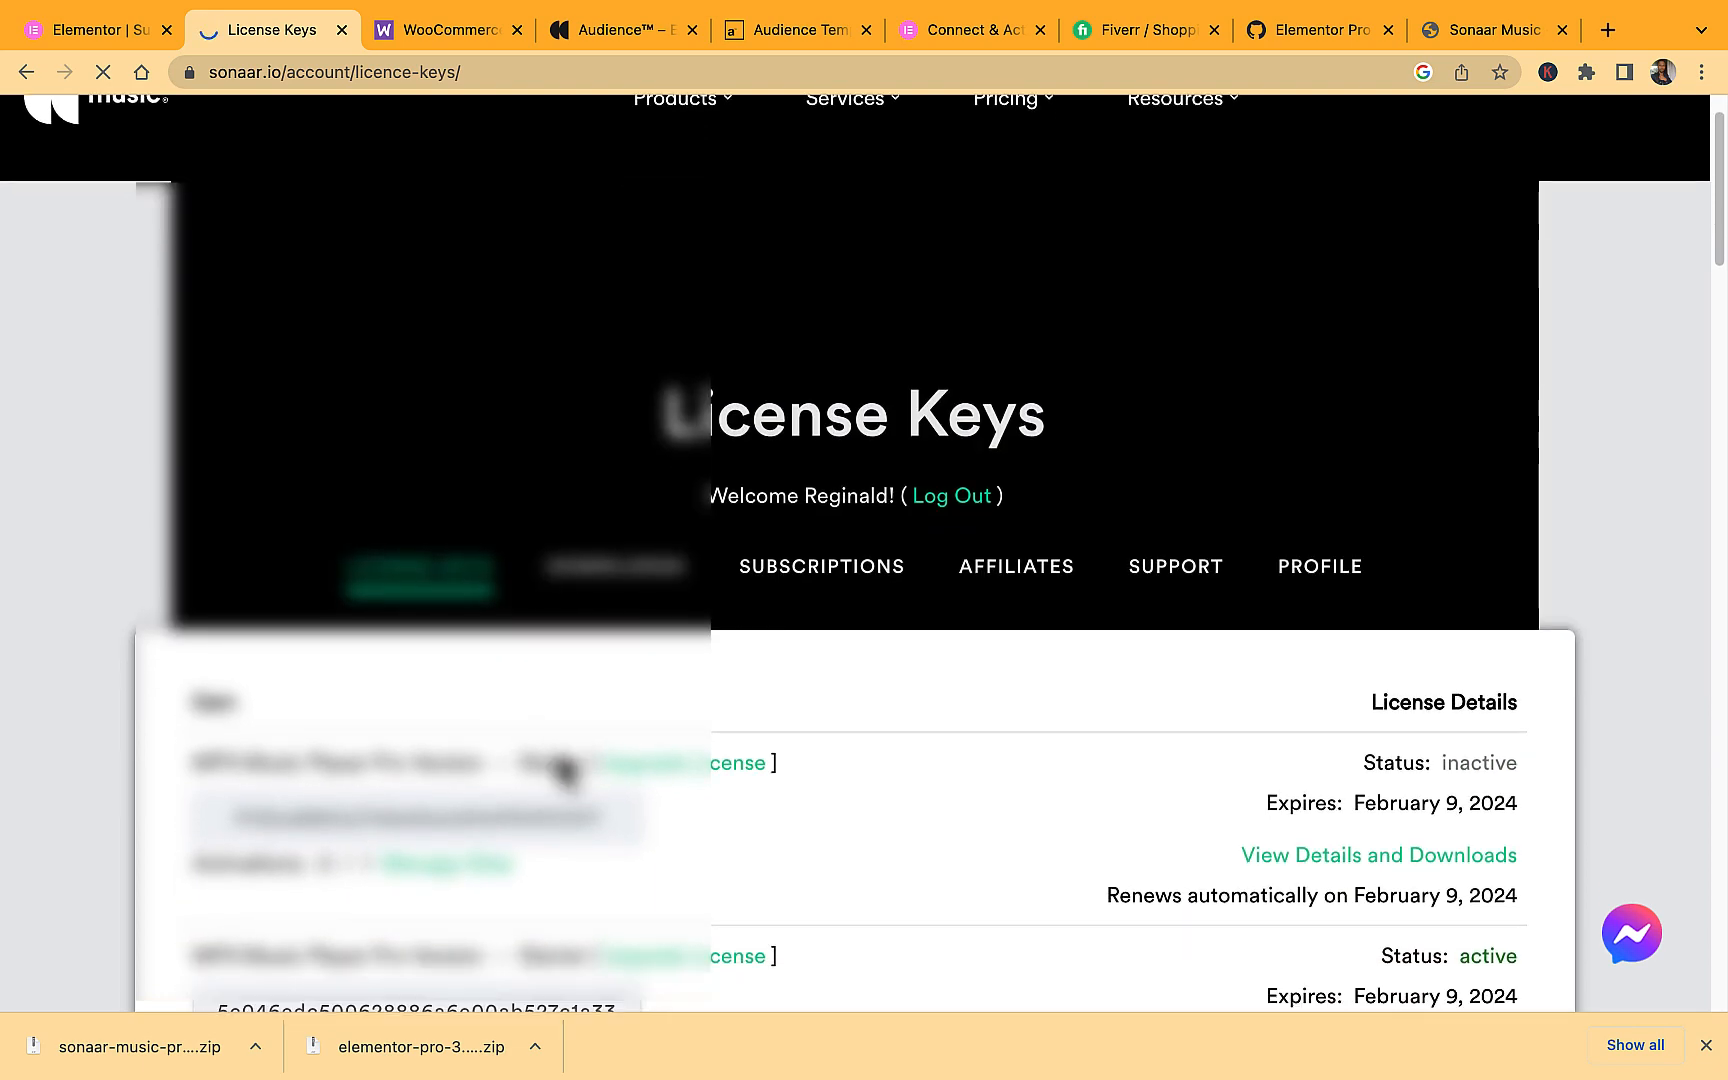
{"action": "scroll", "coordinate": [565, 770], "scroll_direction": "down", "scroll_amount": 3}
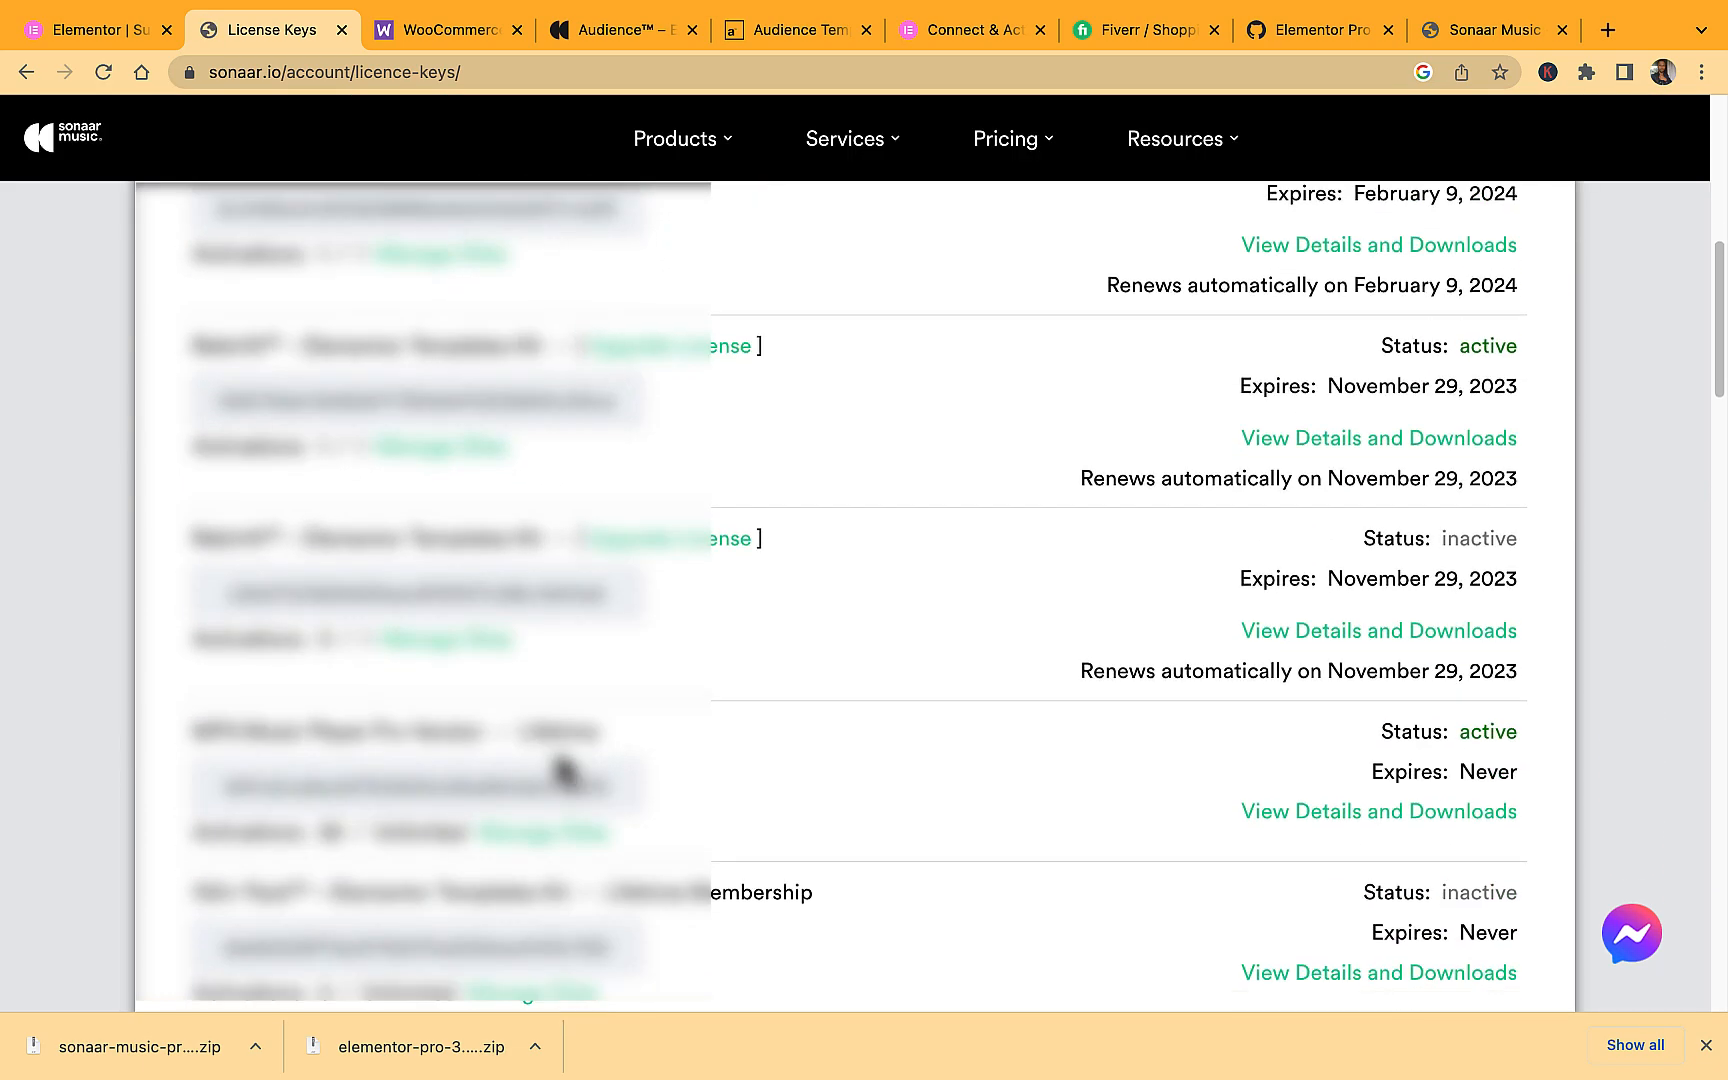
{"action": "left_click_drag", "start_coordinate": [500, 780], "coordinate": [235, 790]}
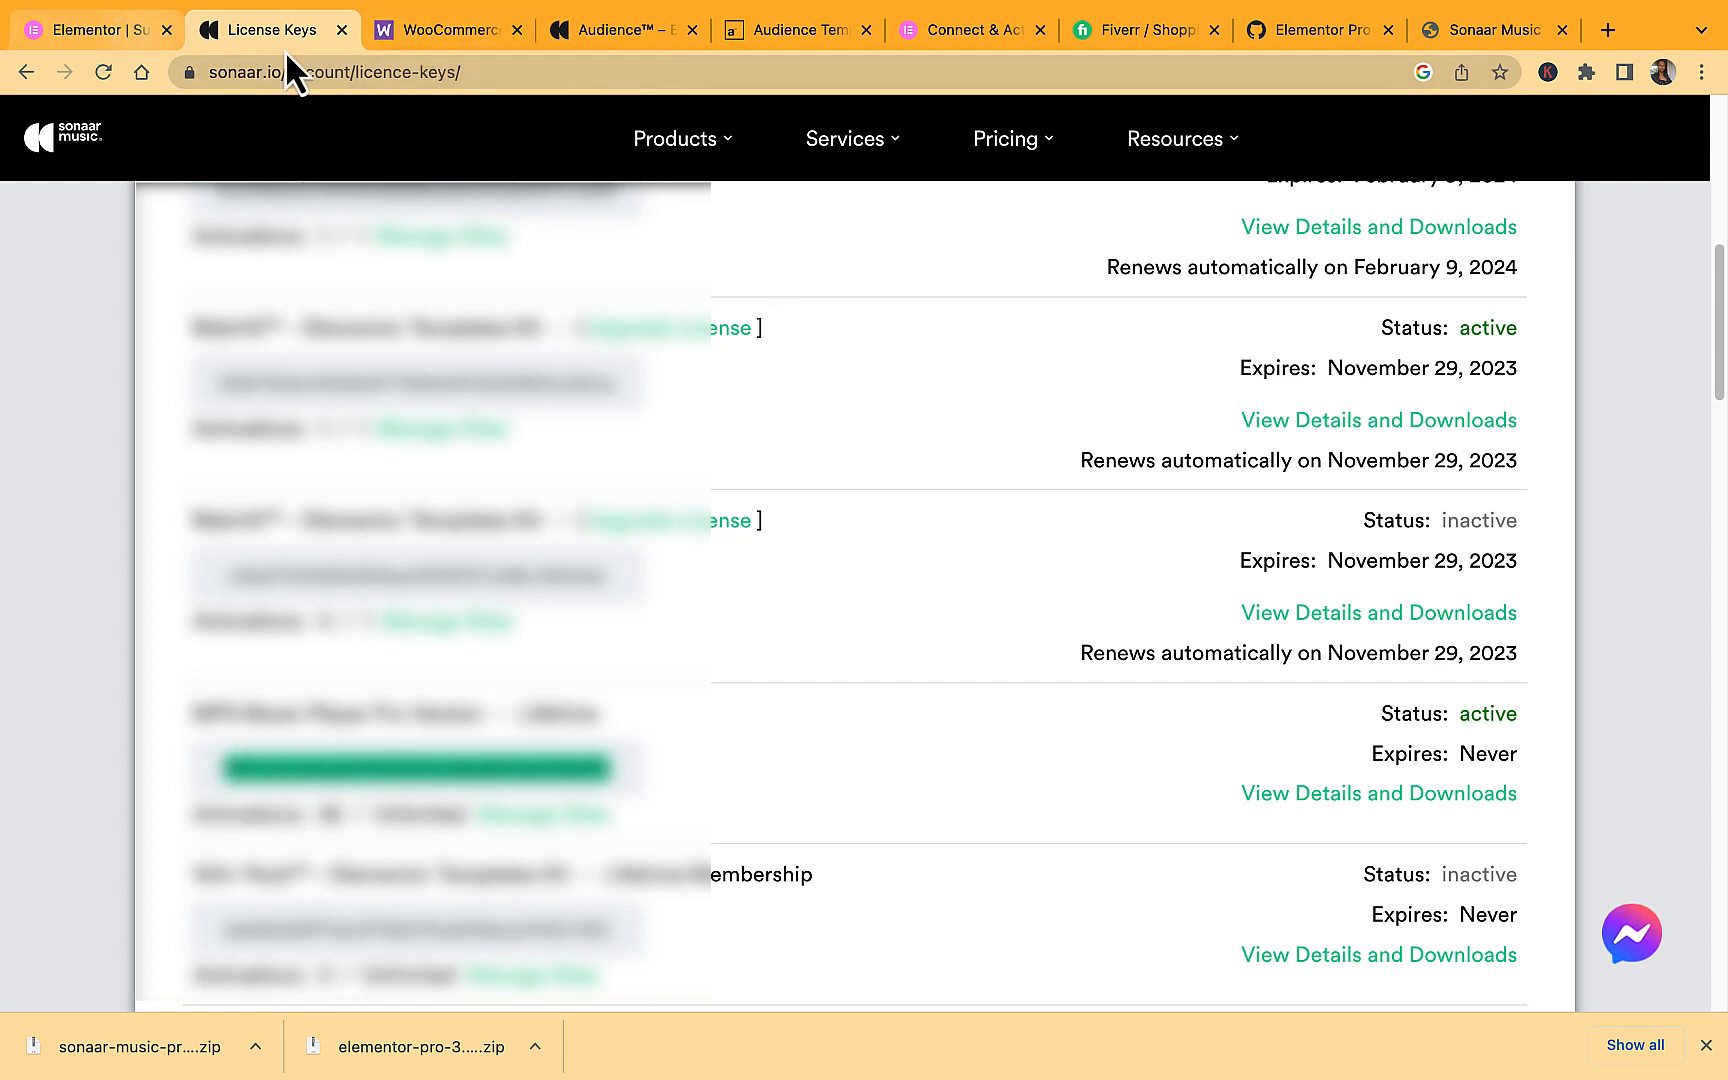
Back in the WordPress admin, paste the license key for MP3 Audio Player Pro and activate the license.
{"action": "left_click", "coordinate": [1494, 32]}
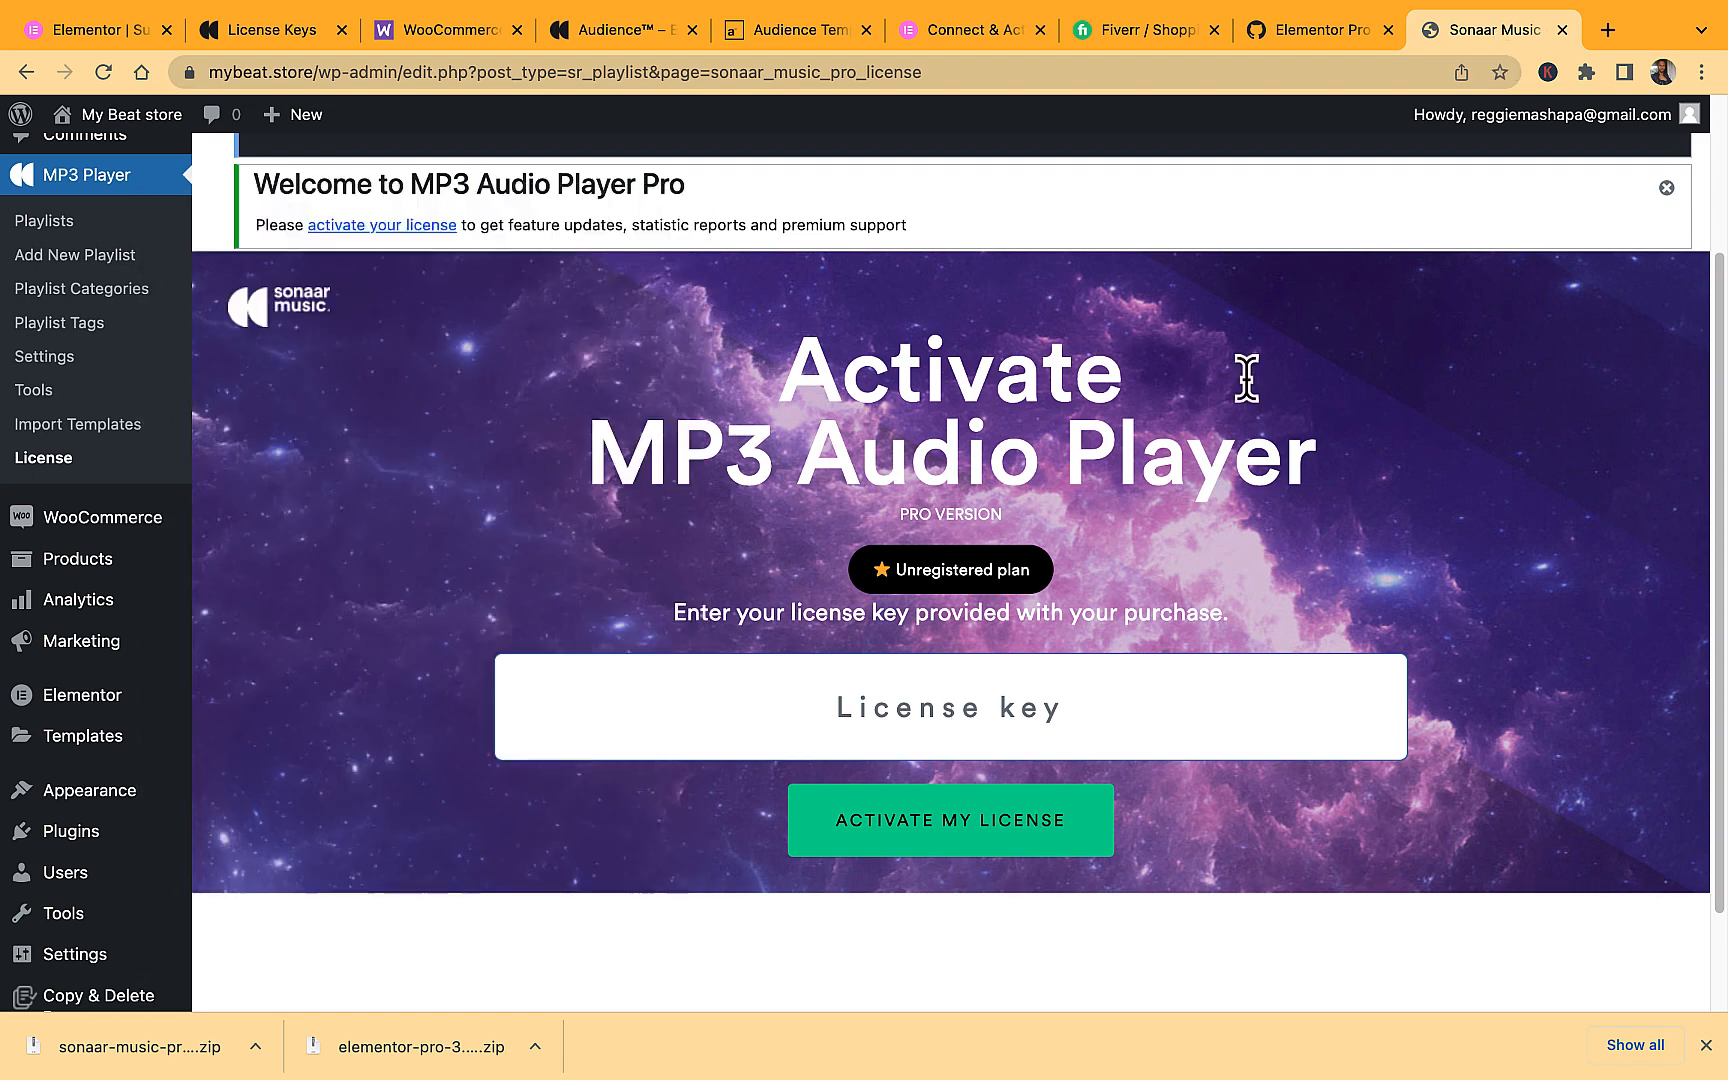
{"action": "left_click", "coordinate": [947, 710]}
{"action": "key", "text": "ctrl+v"}
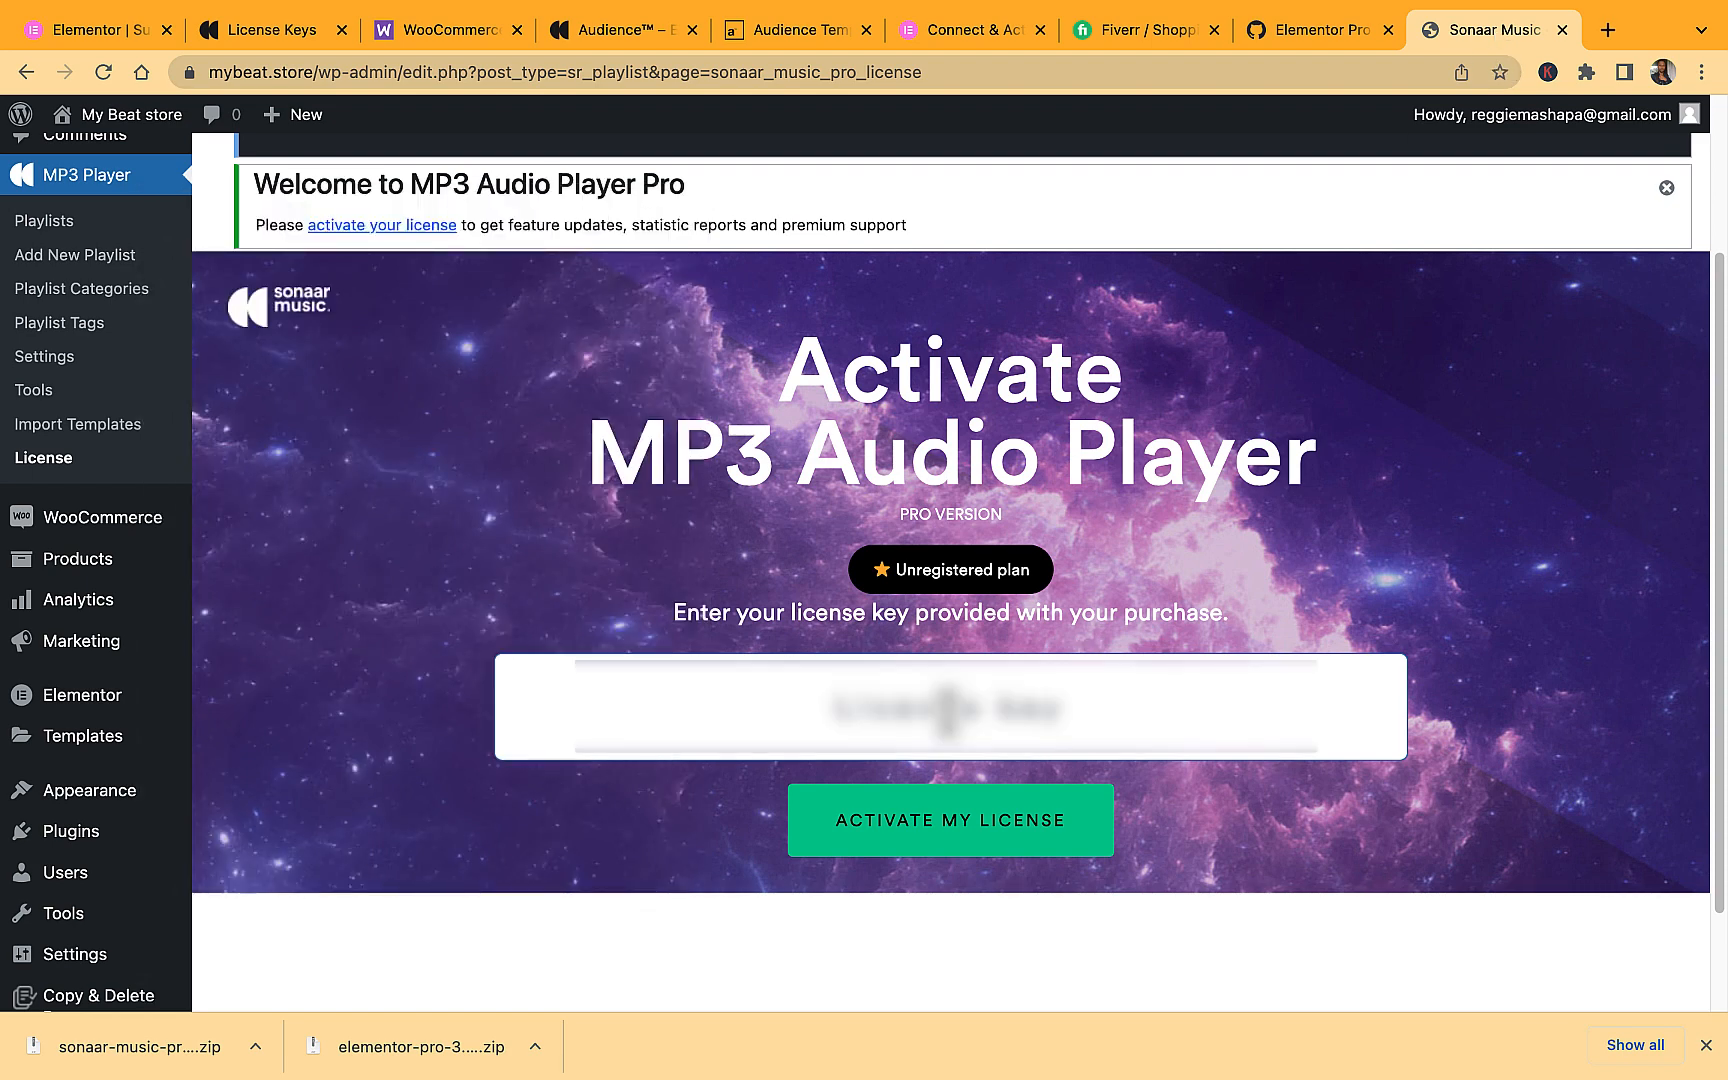
{"action": "left_click", "coordinate": [1040, 840]}
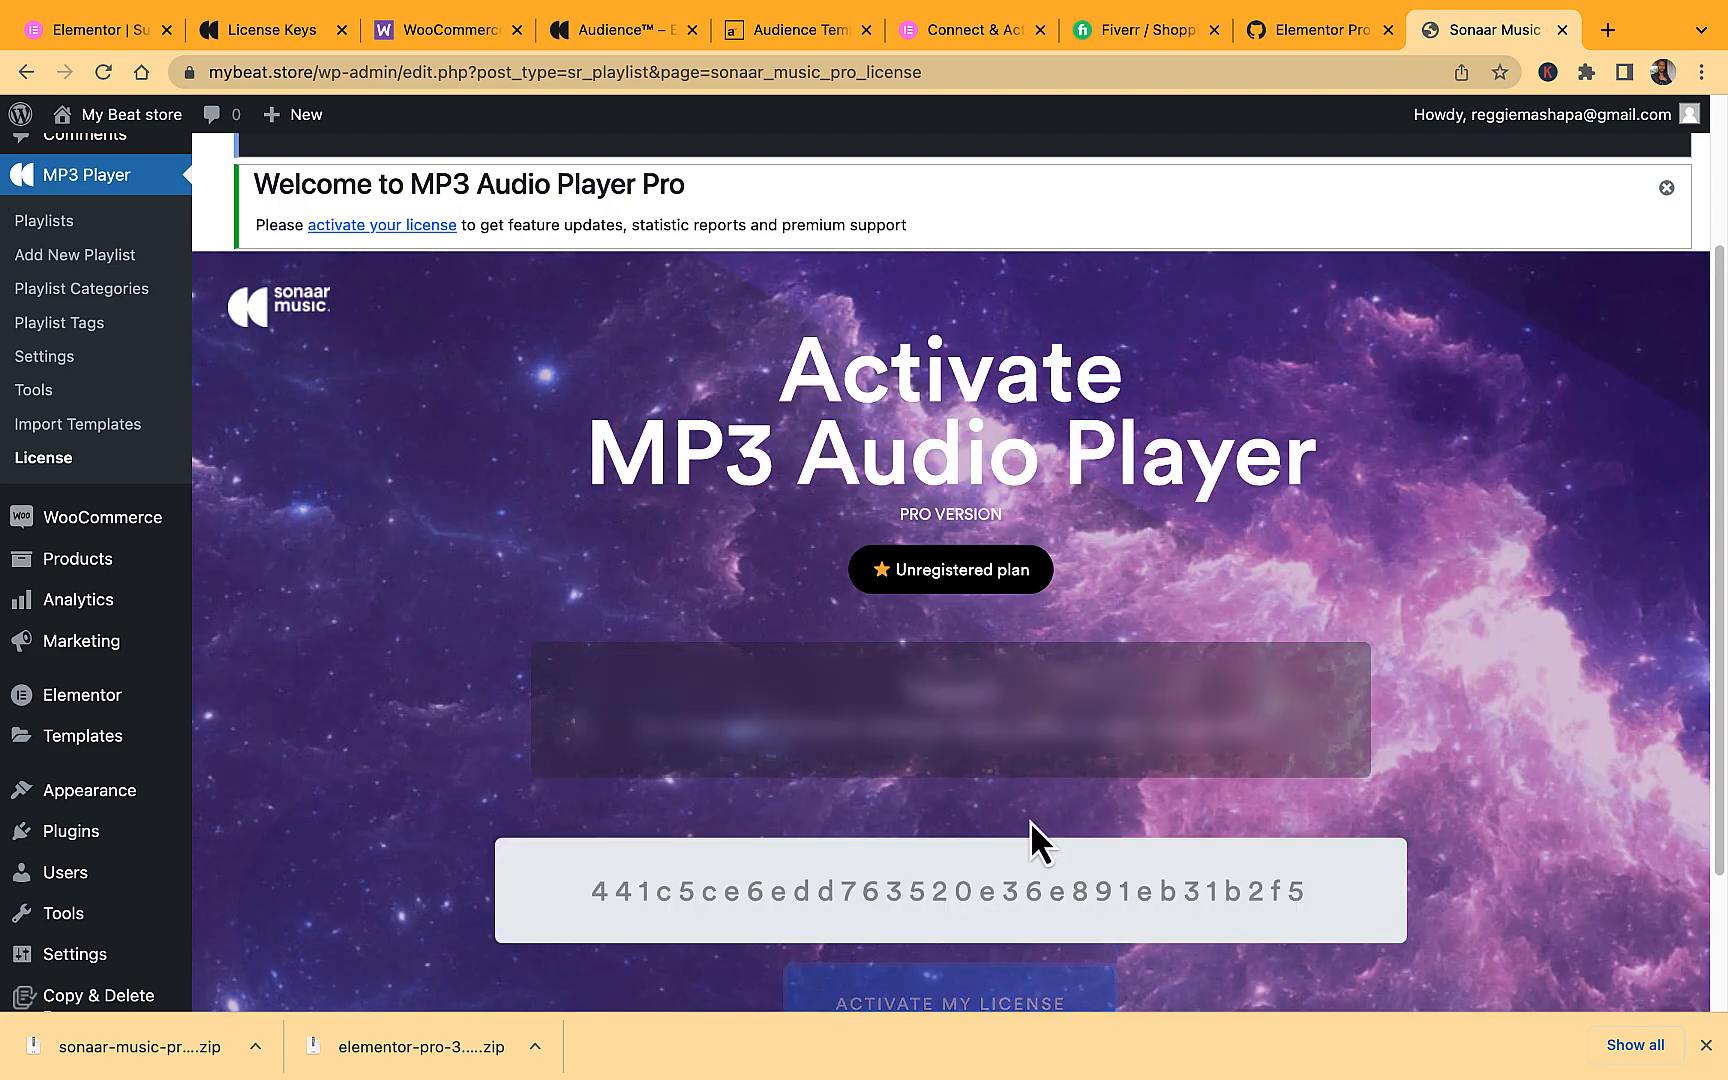
{"action": "left_click_drag", "start_coordinate": [878, 688], "coordinate": [980, 680]}
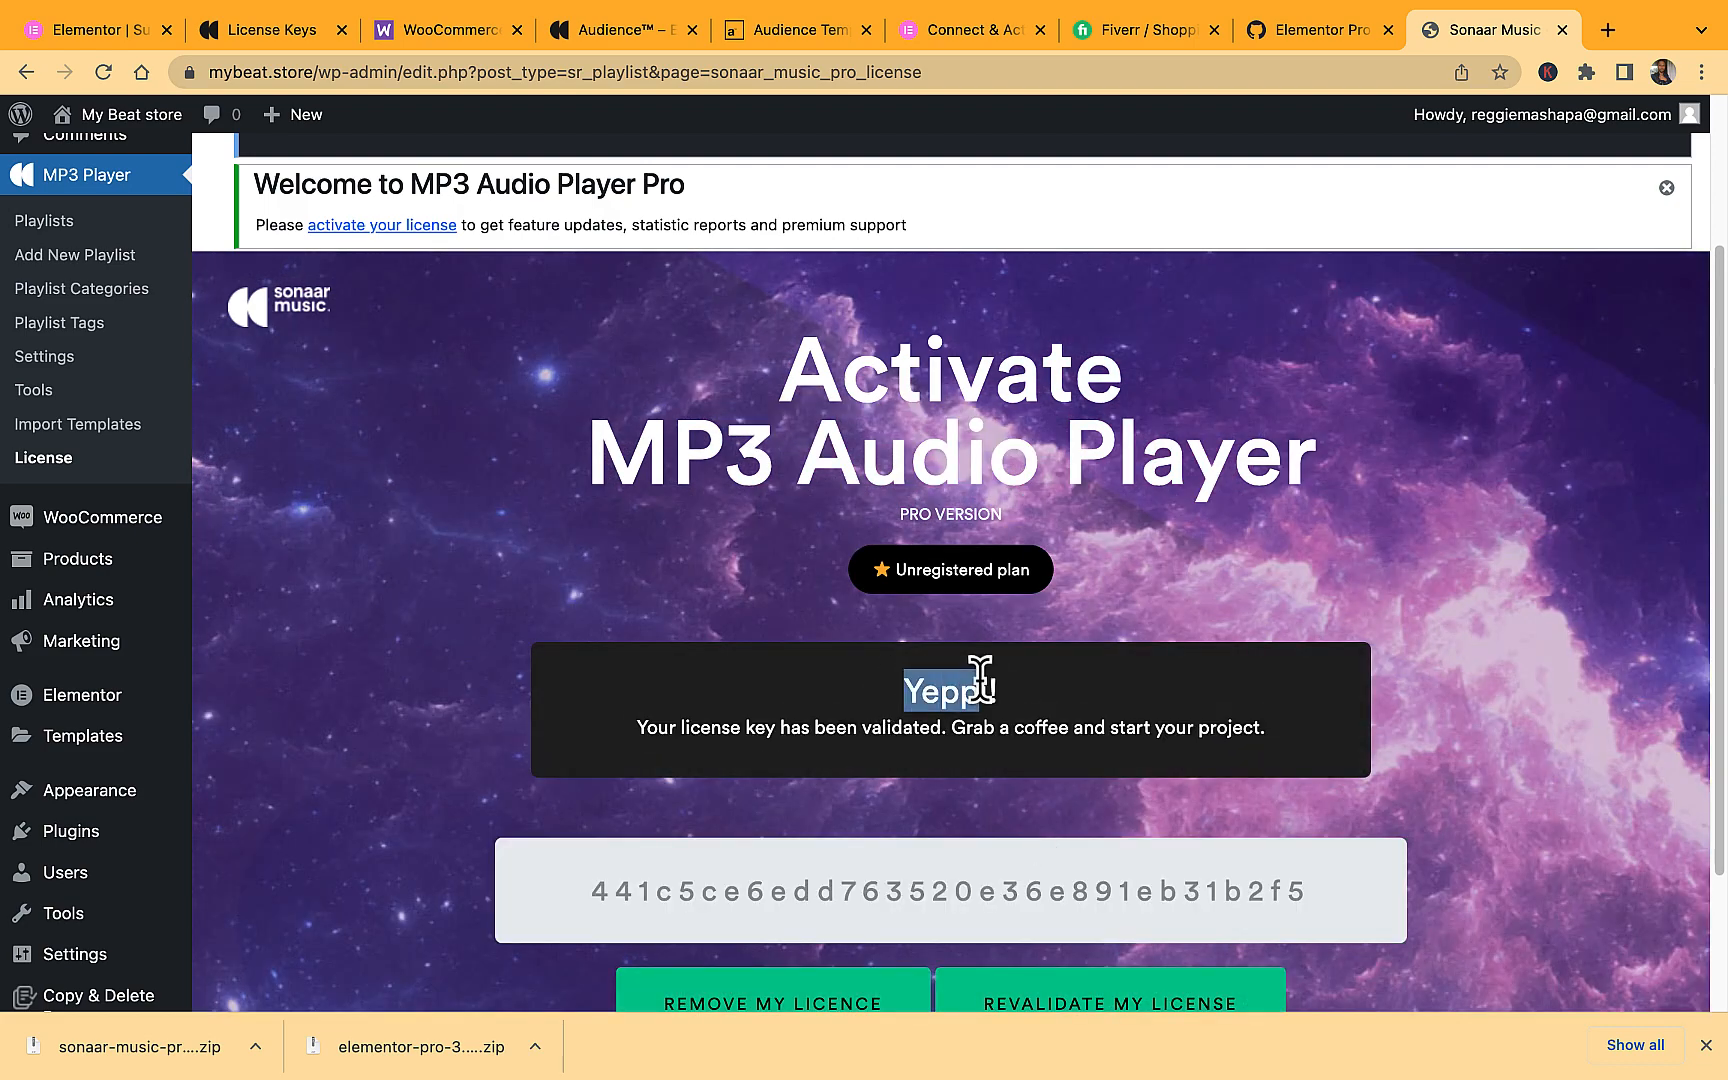
Visit the live My Beat store site, examine the track list in its Beats section, and return to the license page.
{"action": "scroll", "coordinate": [582, 717], "scroll_direction": "up", "scroll_amount": 2}
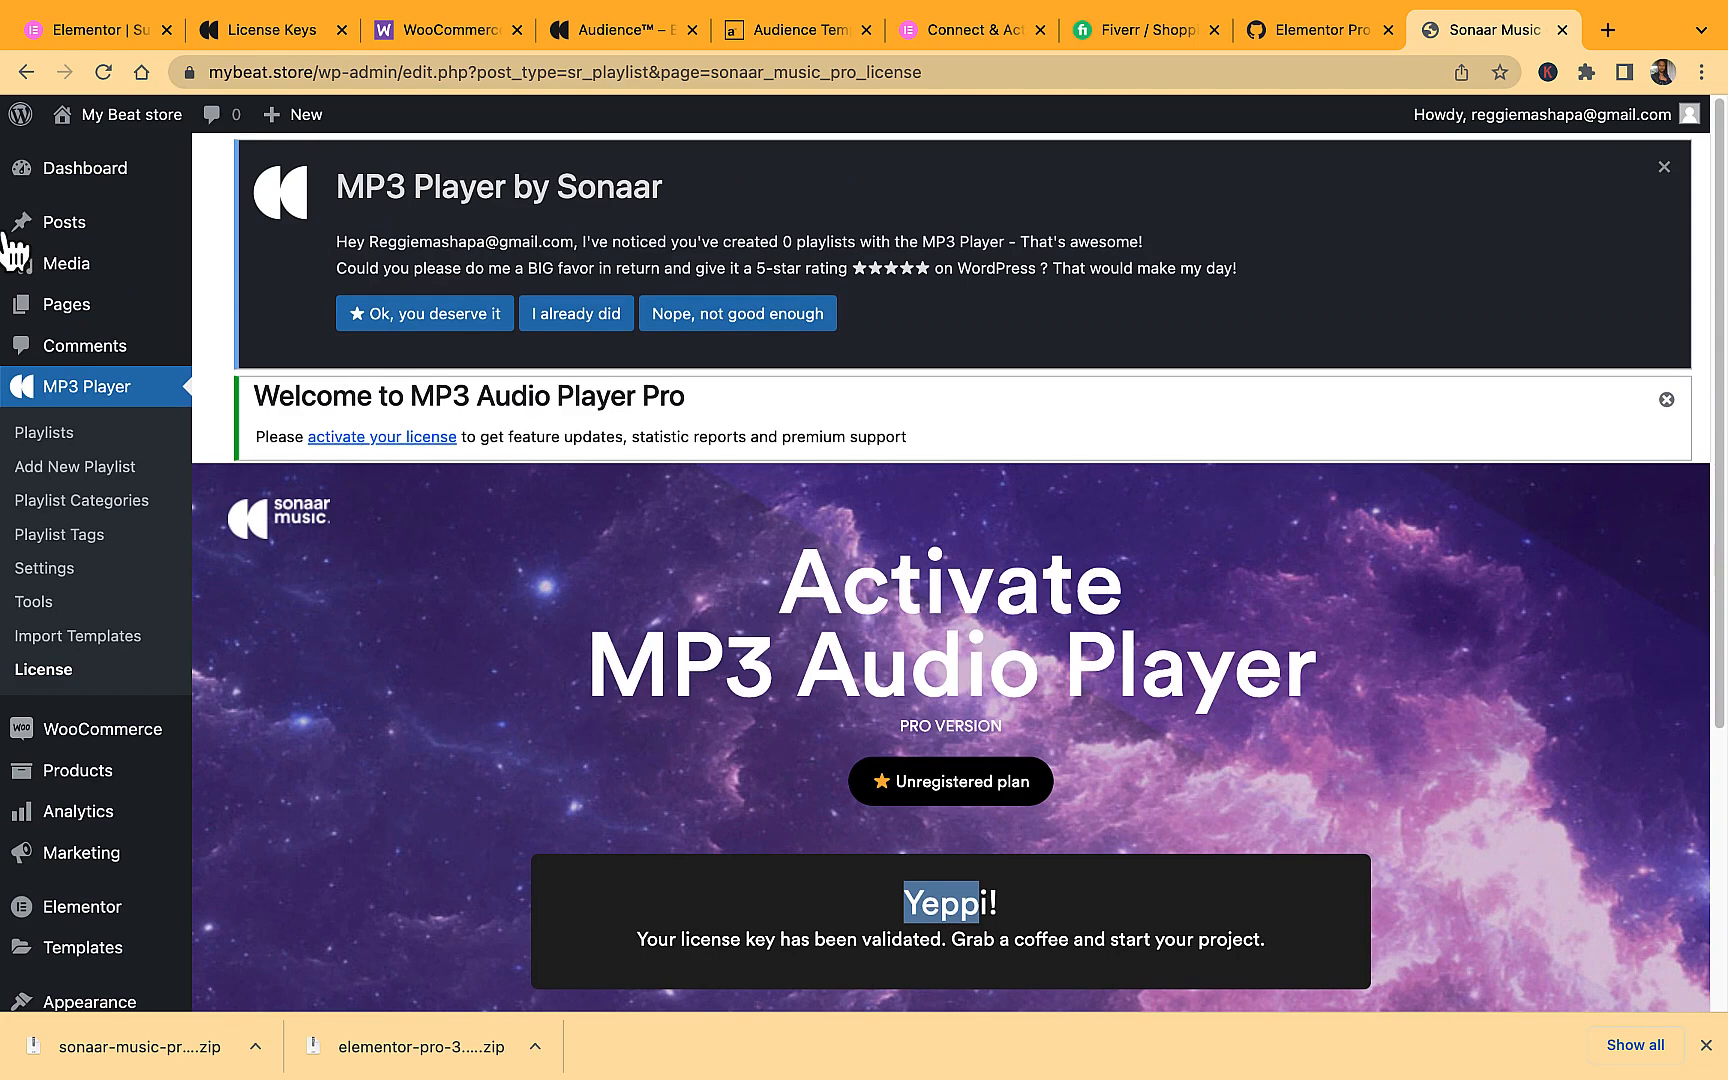
{"action": "mouse_move", "coordinate": [148, 130]}
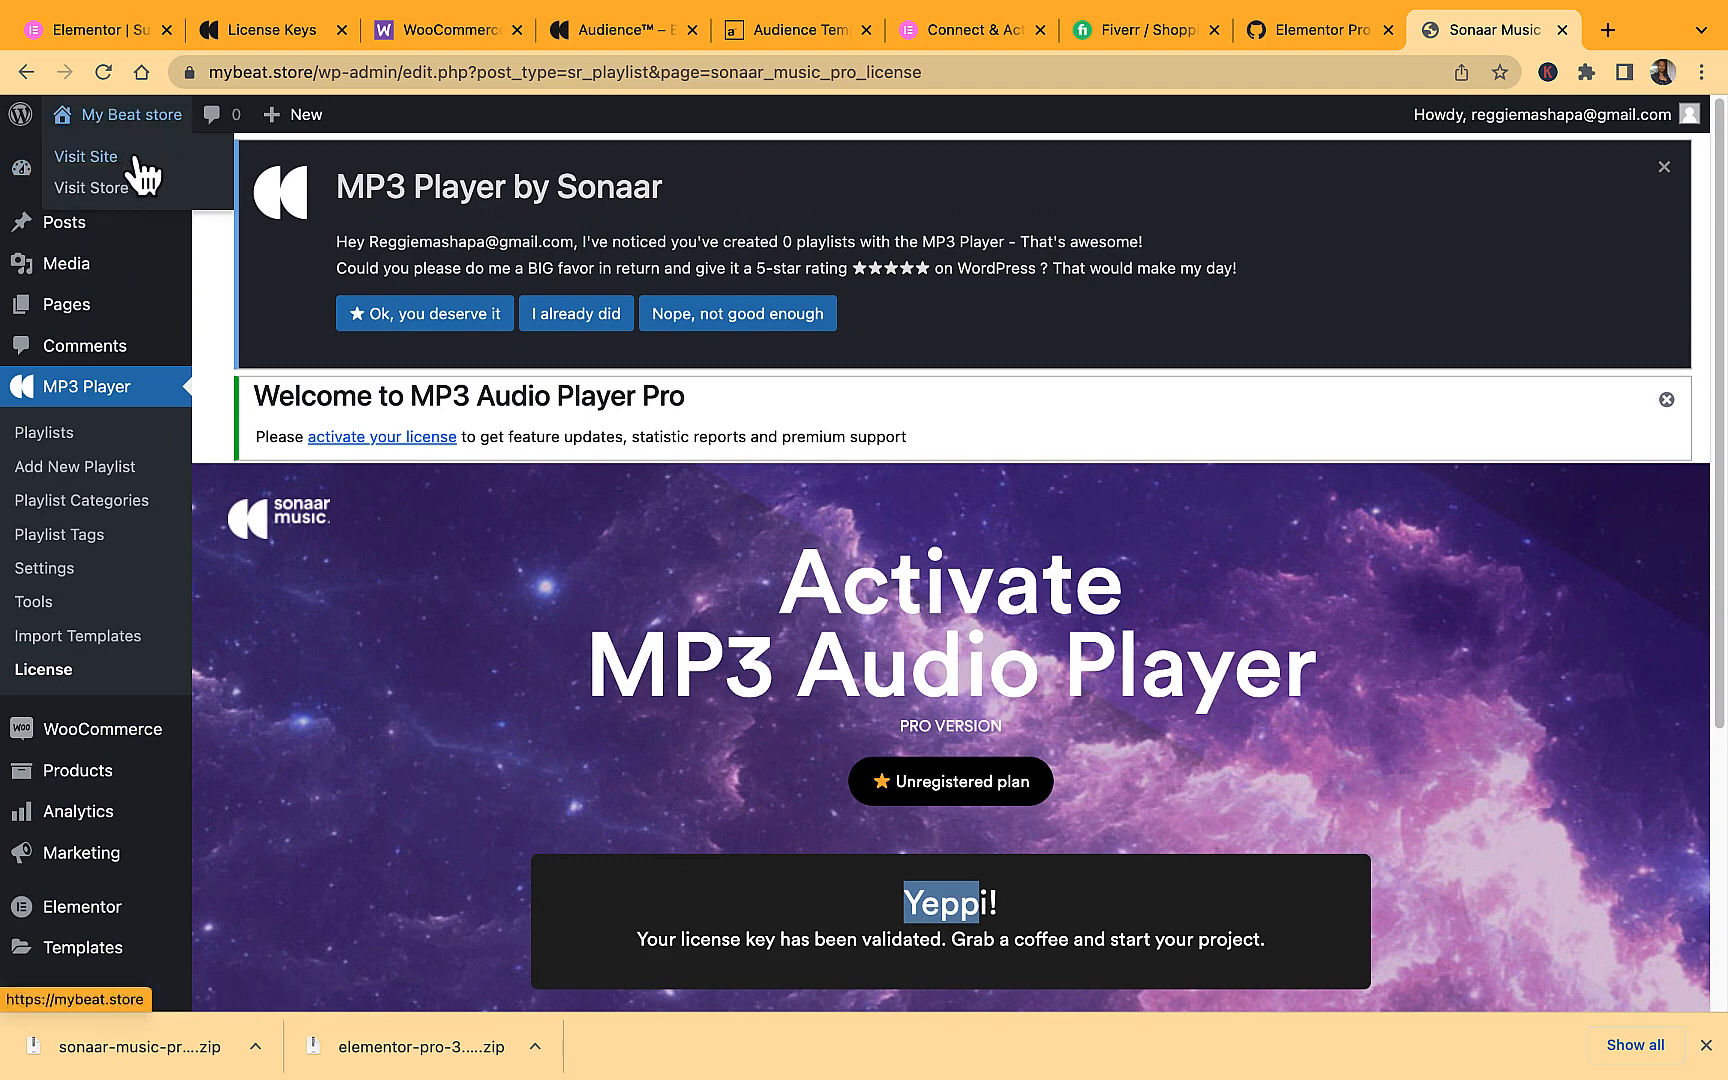
{"action": "left_click", "coordinate": [140, 181]}
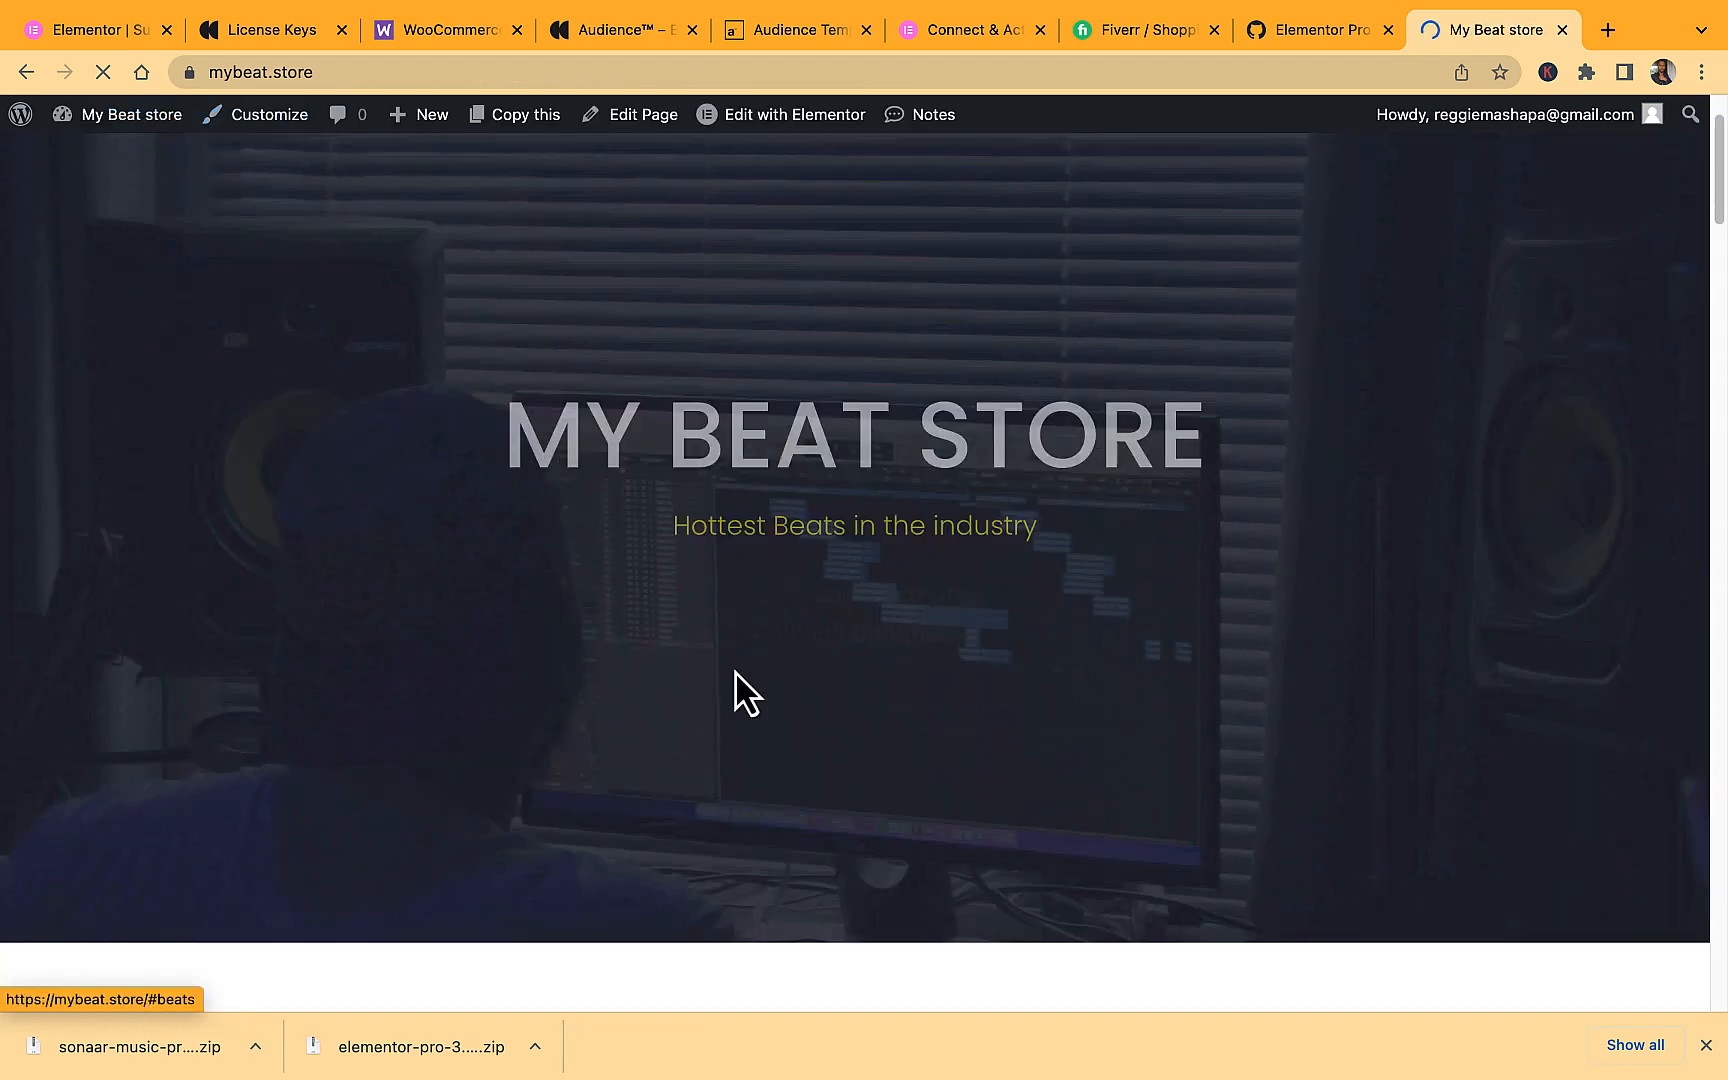
{"action": "left_click", "coordinate": [736, 672]}
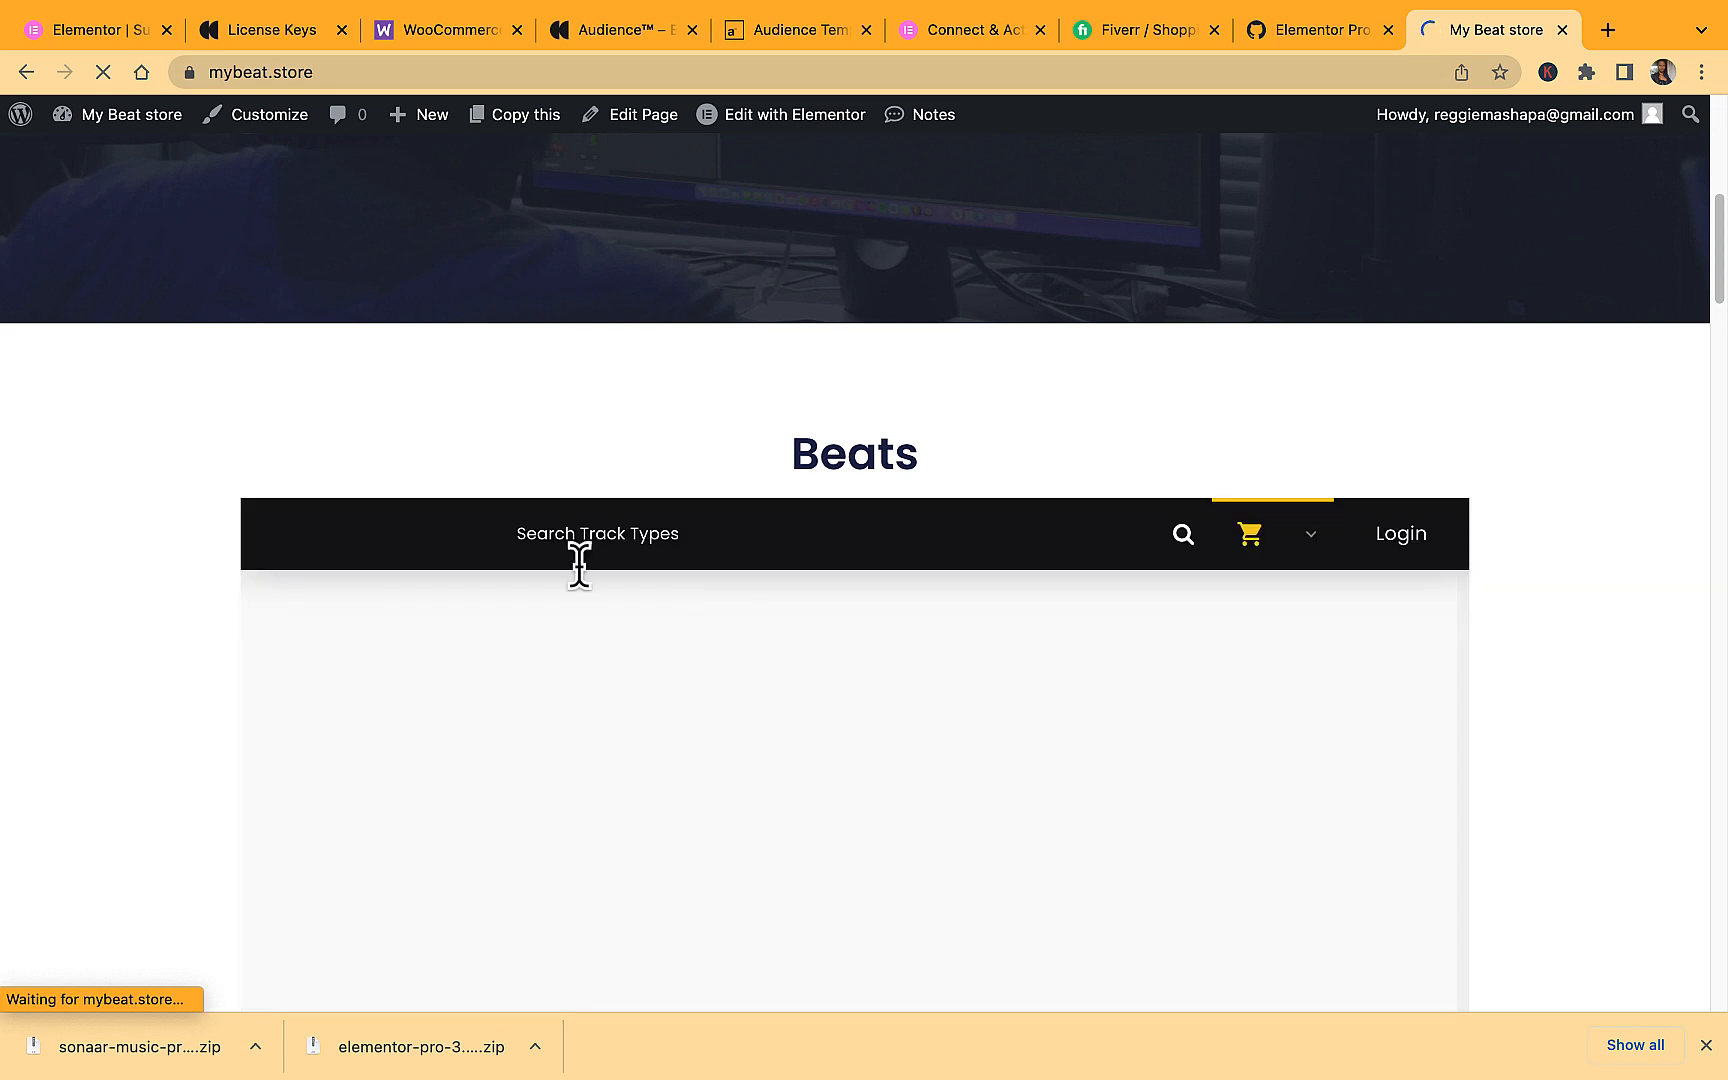
{"action": "scroll", "coordinate": [144, 554], "scroll_direction": "down", "scroll_amount": 3}
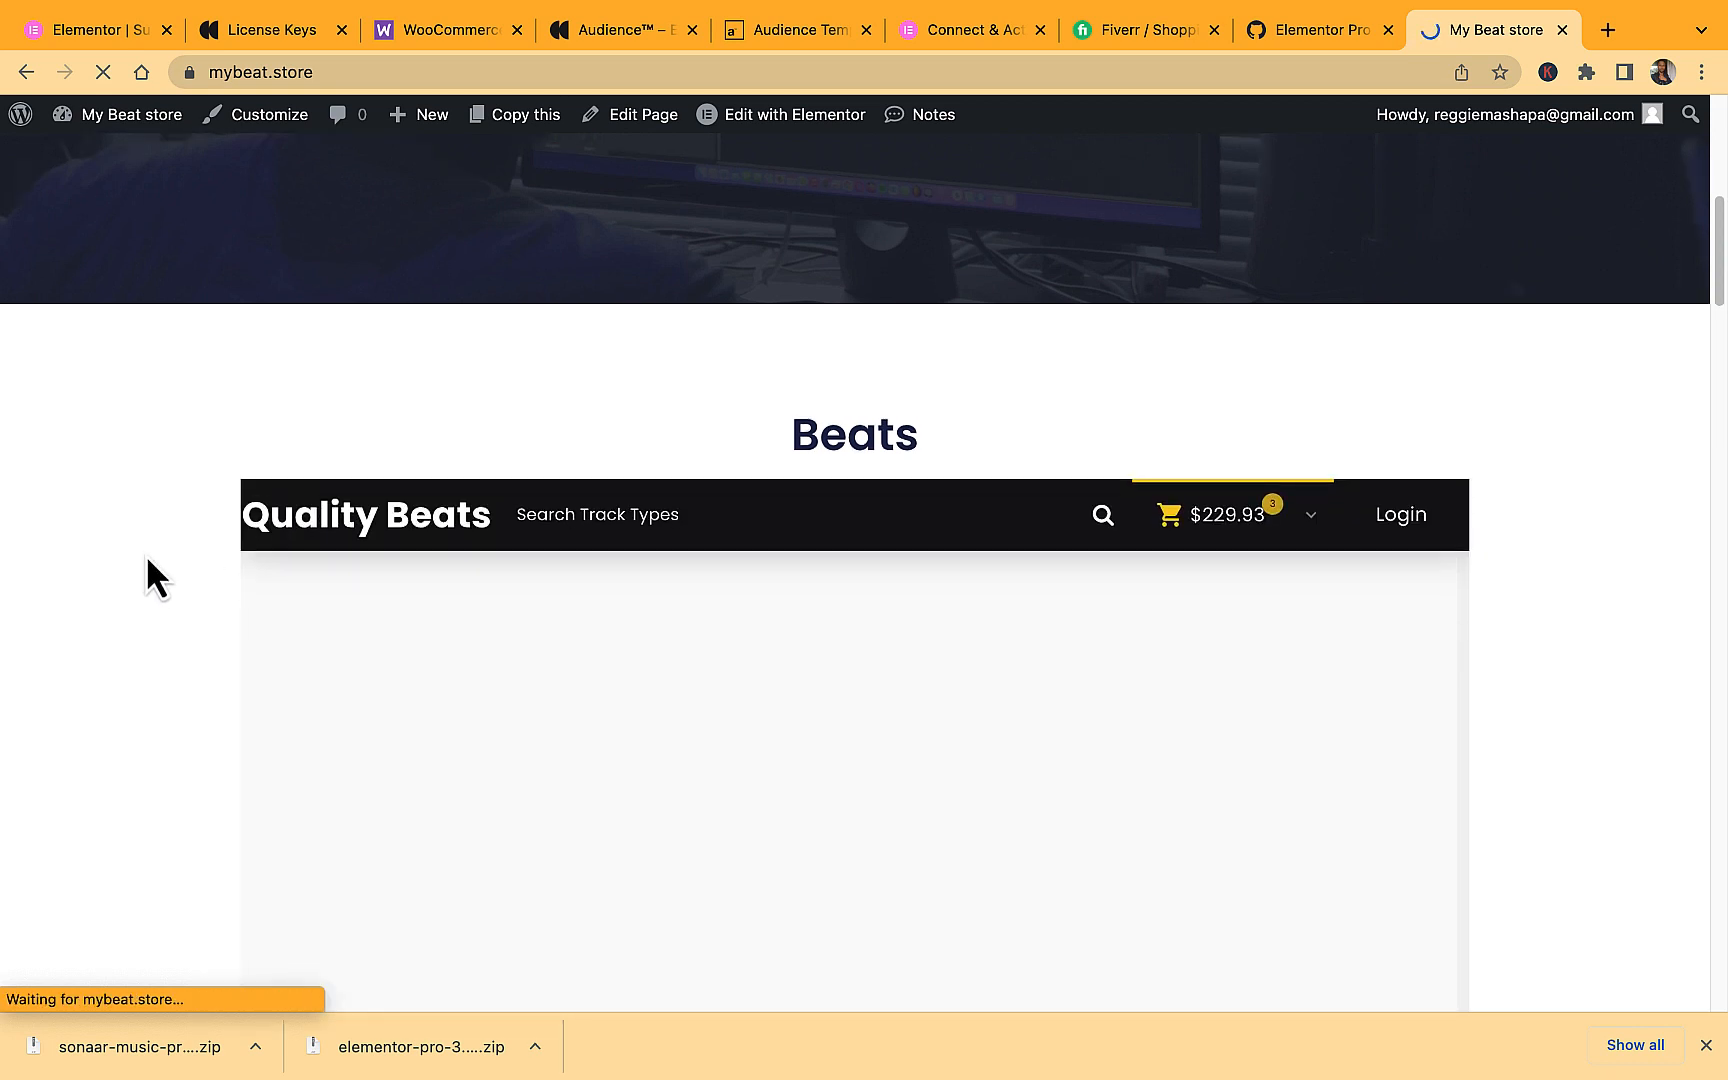
{"action": "scroll", "coordinate": [154, 650], "scroll_direction": "down", "scroll_amount": 2}
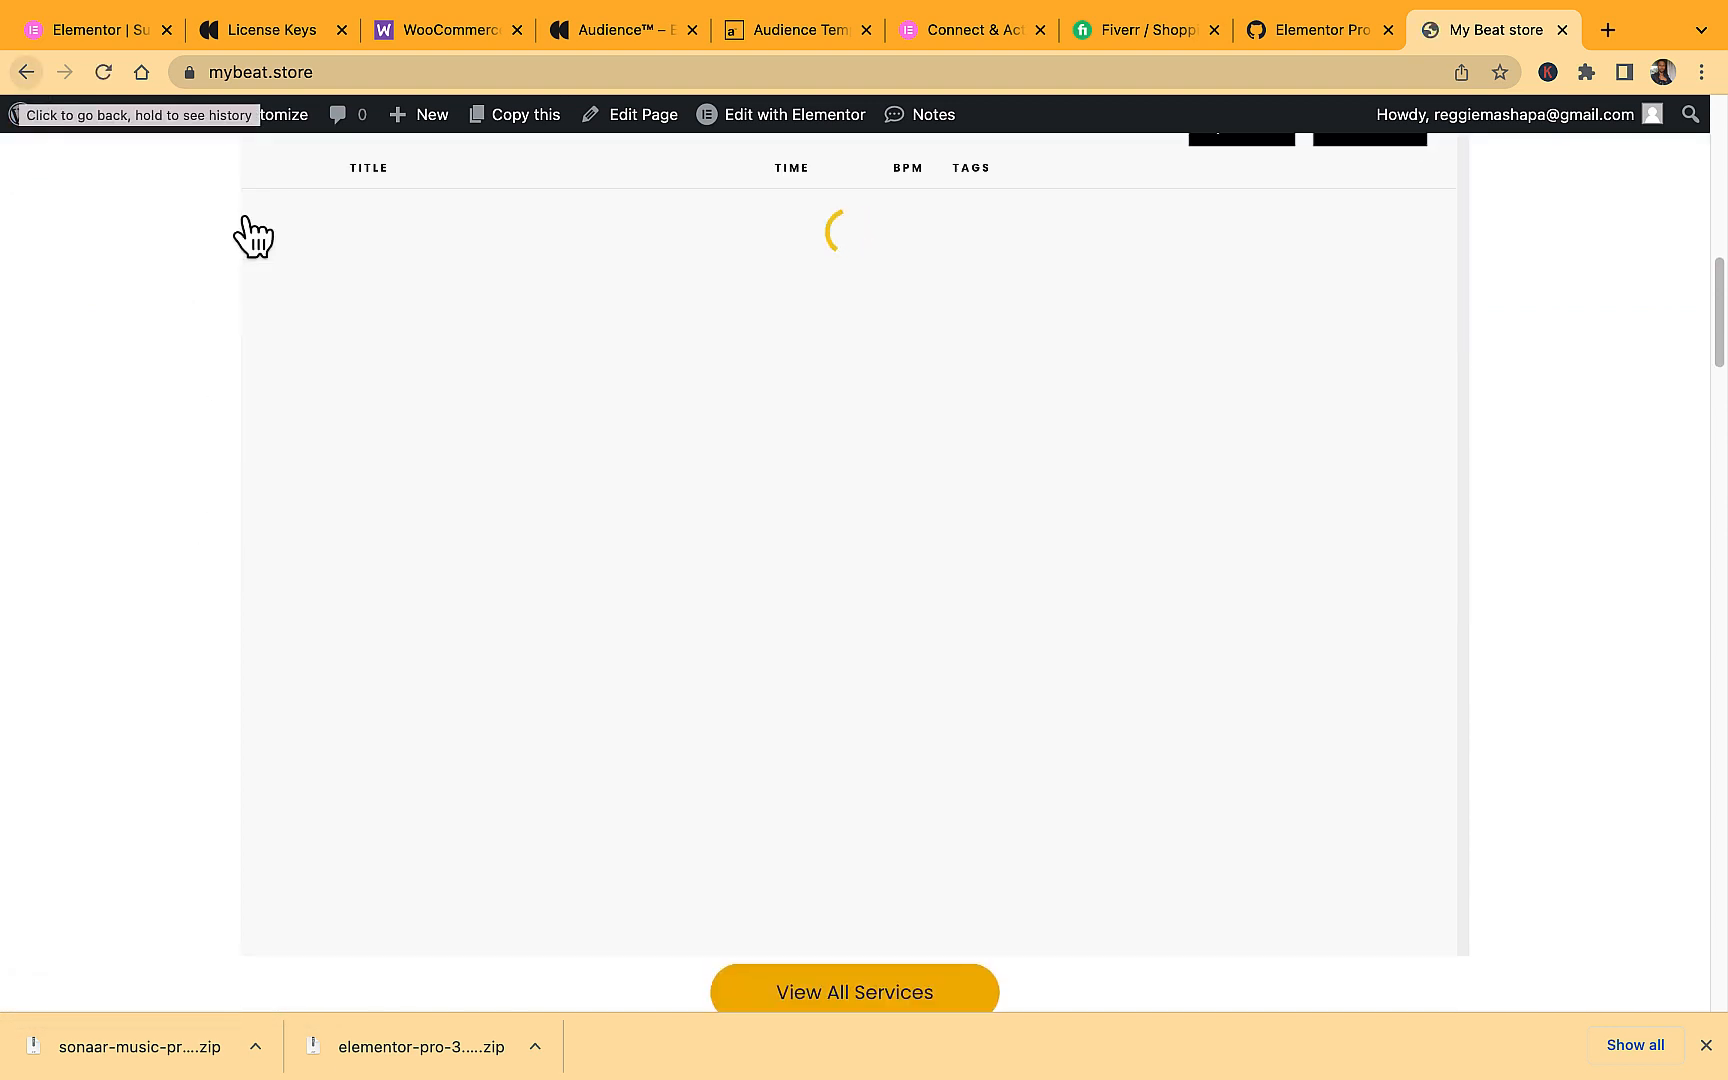
{"action": "left_click", "coordinate": [1706, 1046]}
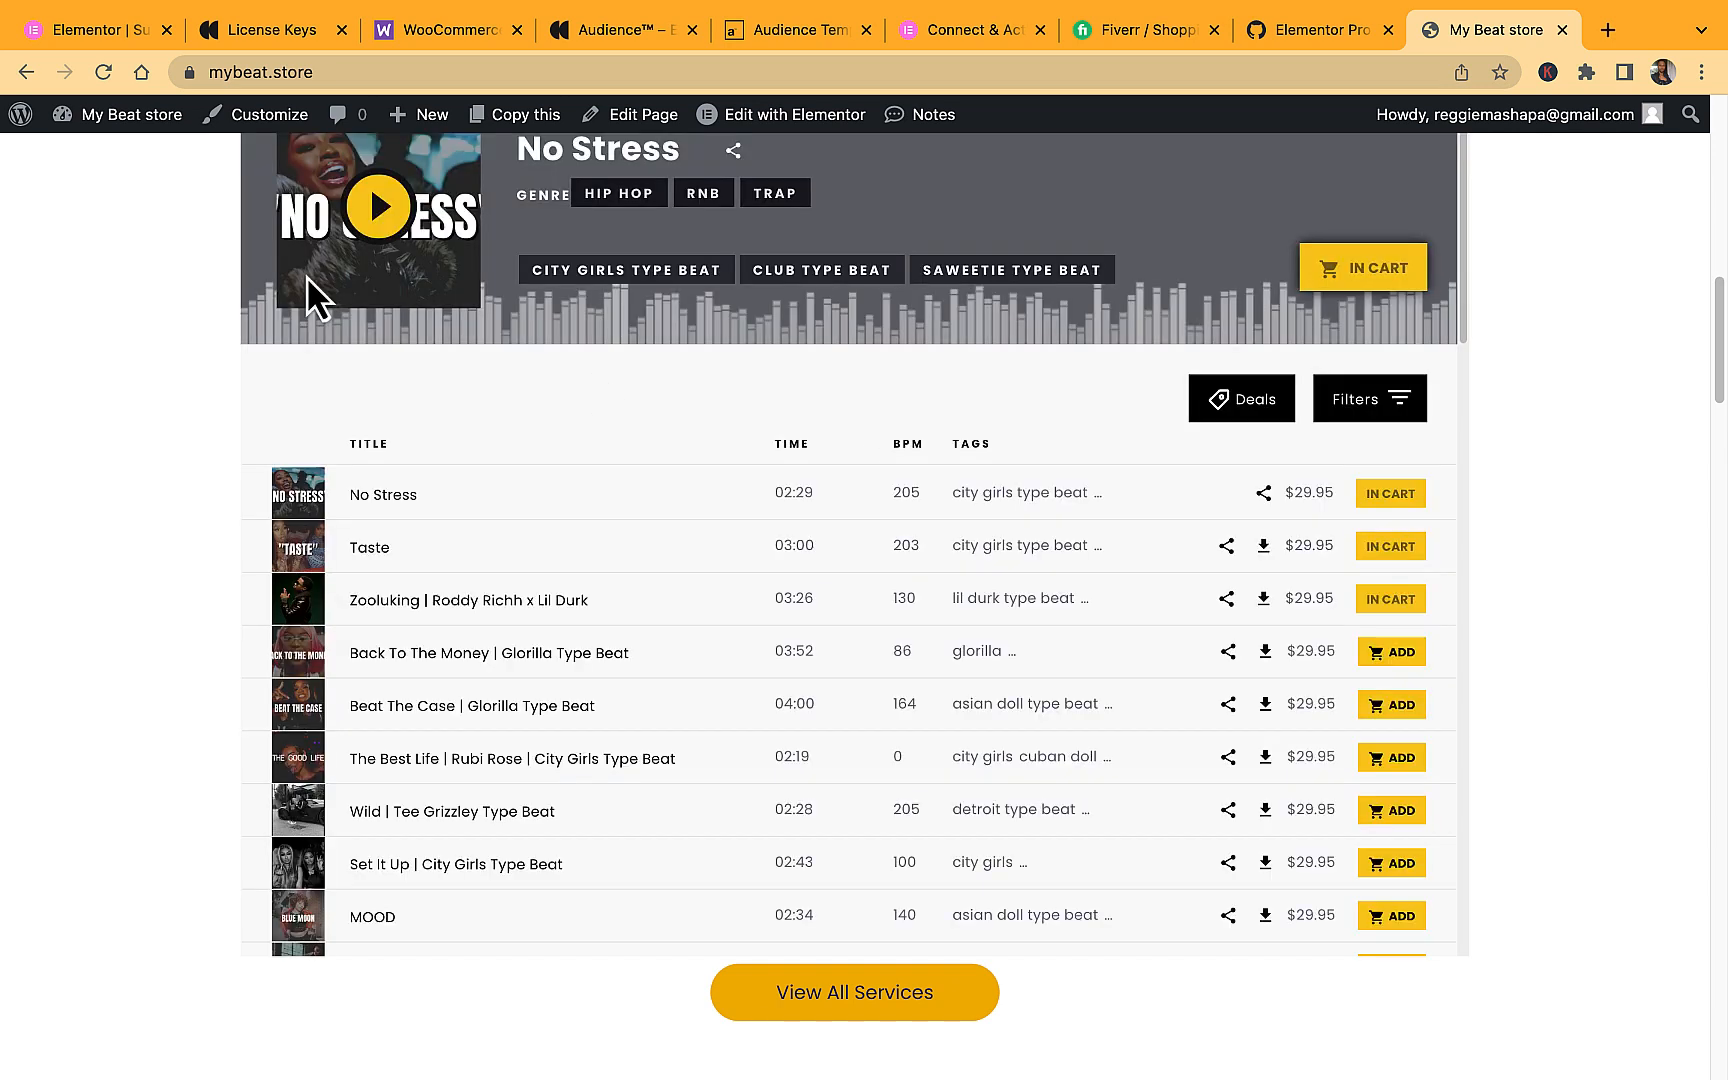
{"action": "left_click", "coordinate": [26, 73]}
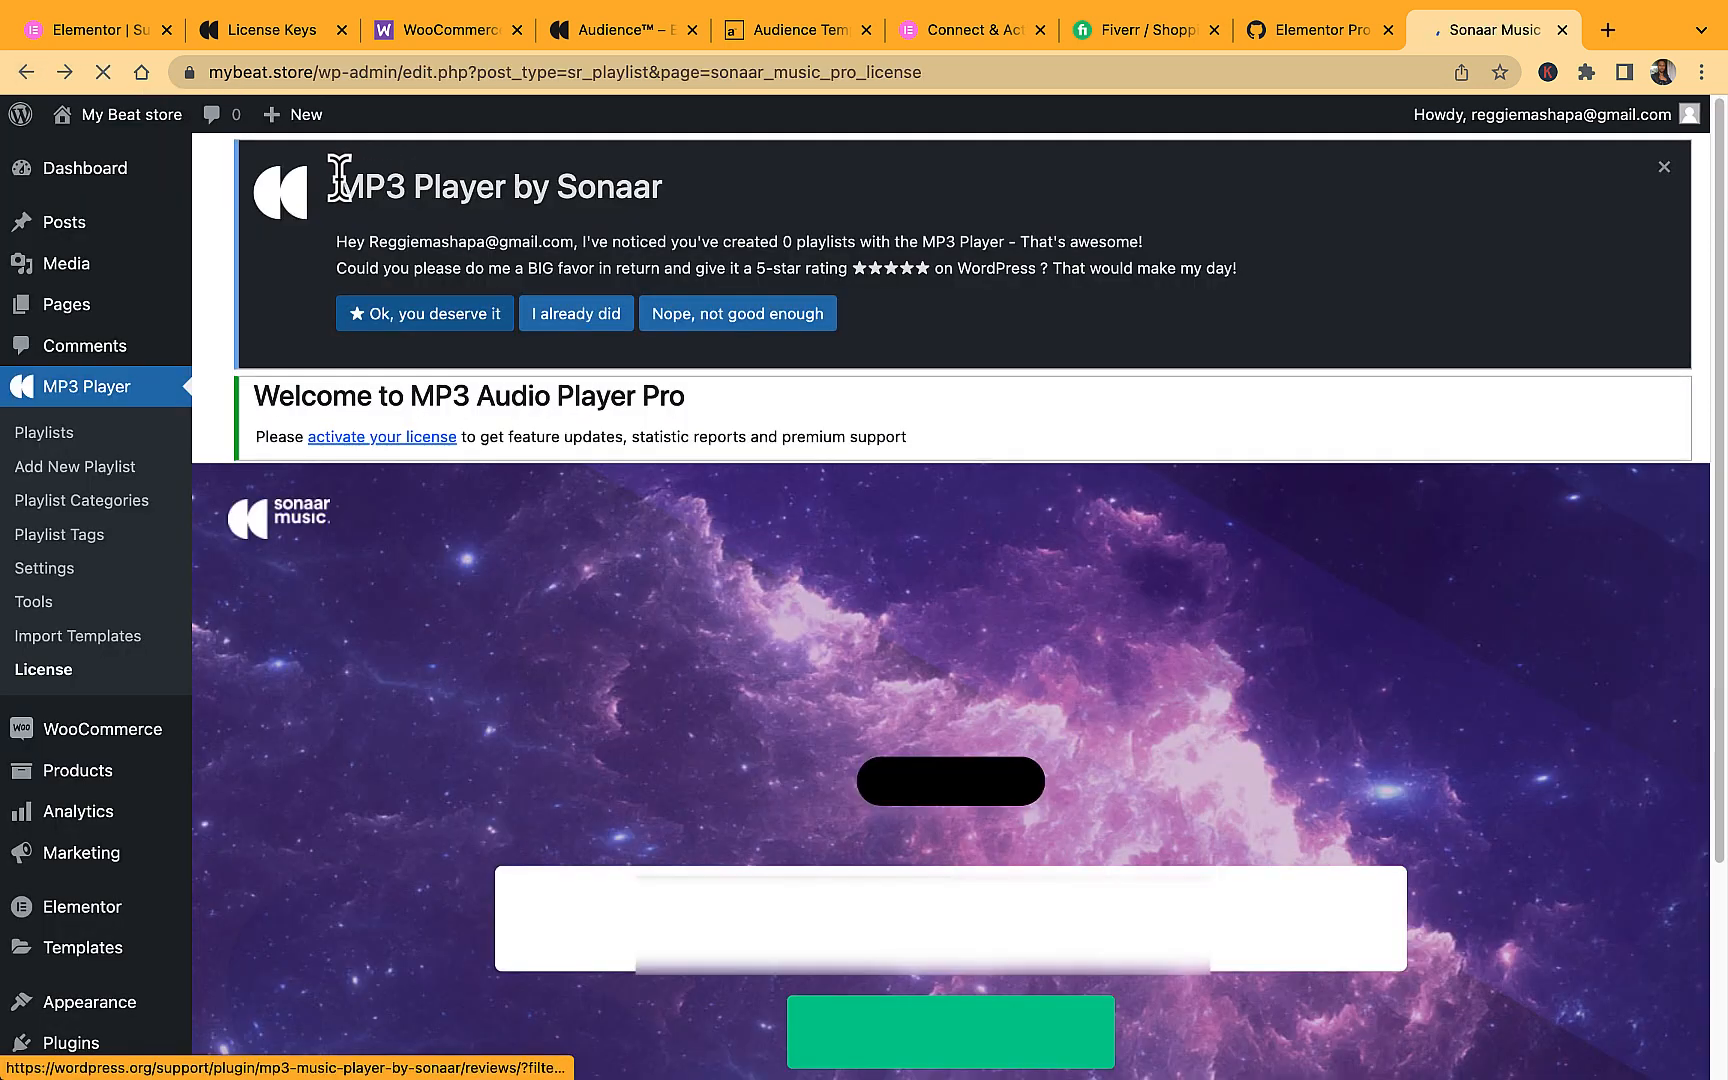
Open a new WooCommerce product form and look through its product data, short description and audio player sections.
{"action": "mouse_move", "coordinate": [66, 740]}
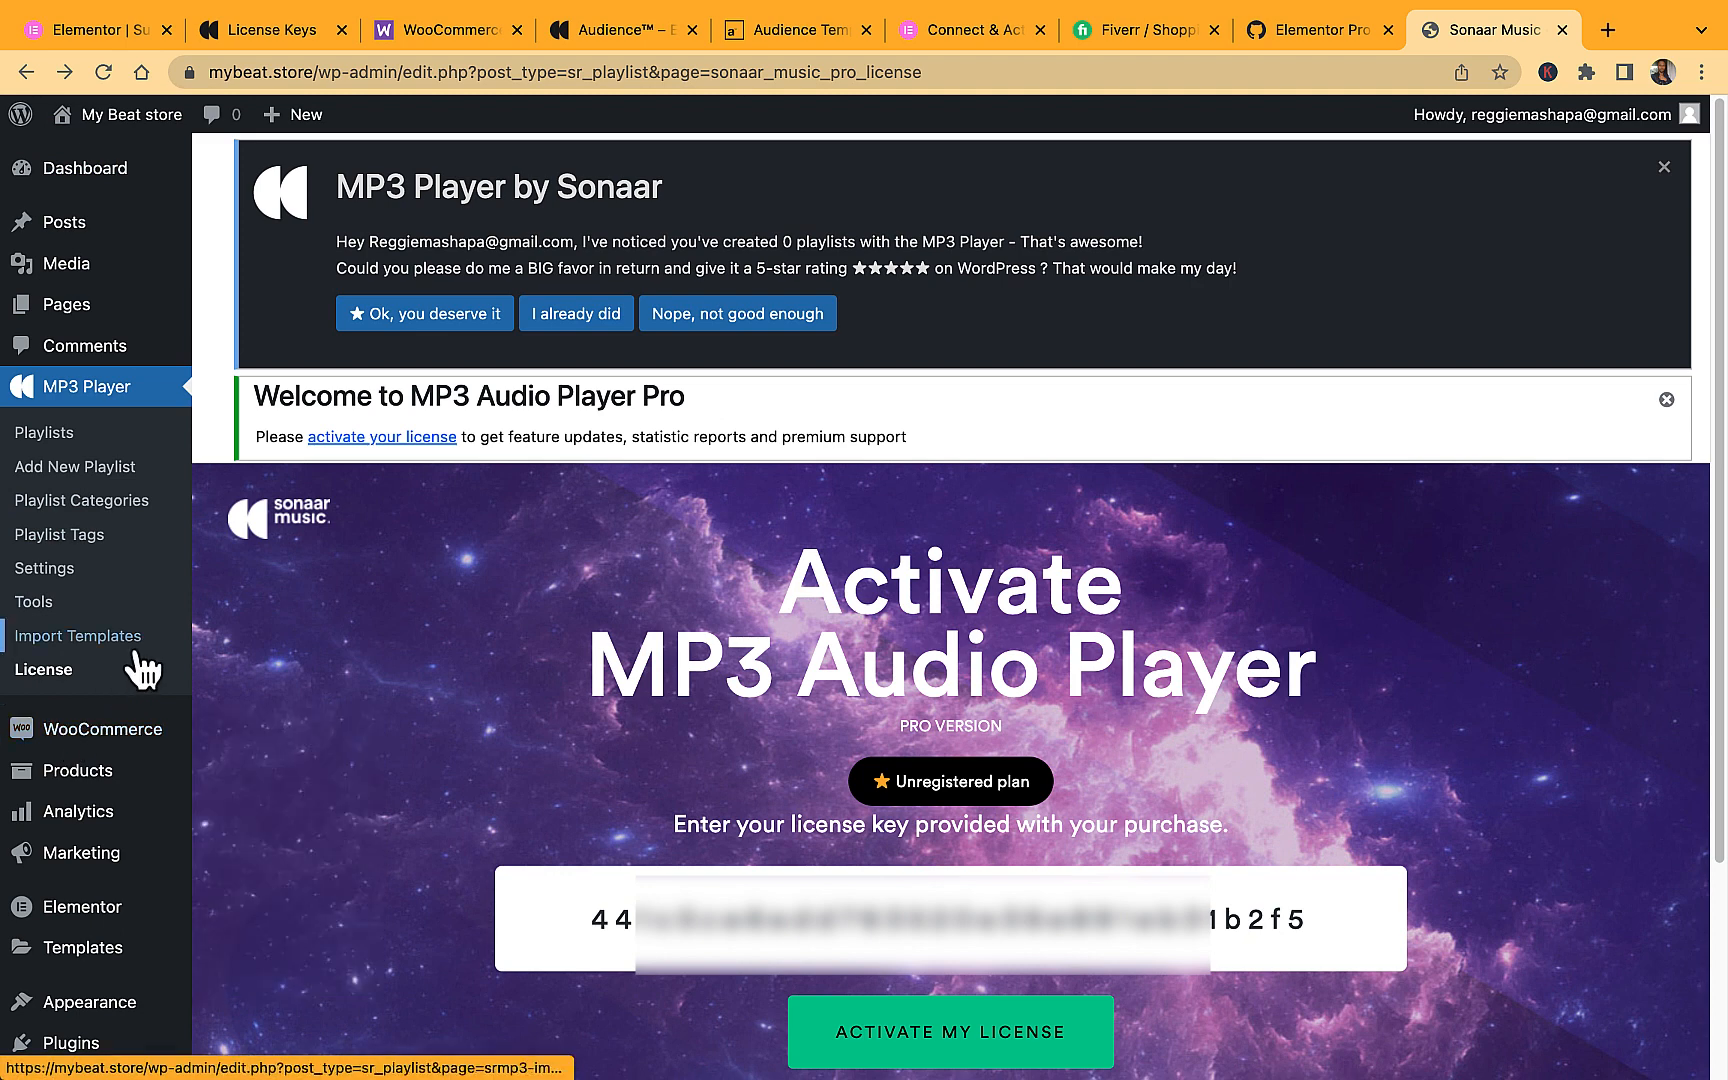
{"action": "mouse_move", "coordinate": [85, 790]}
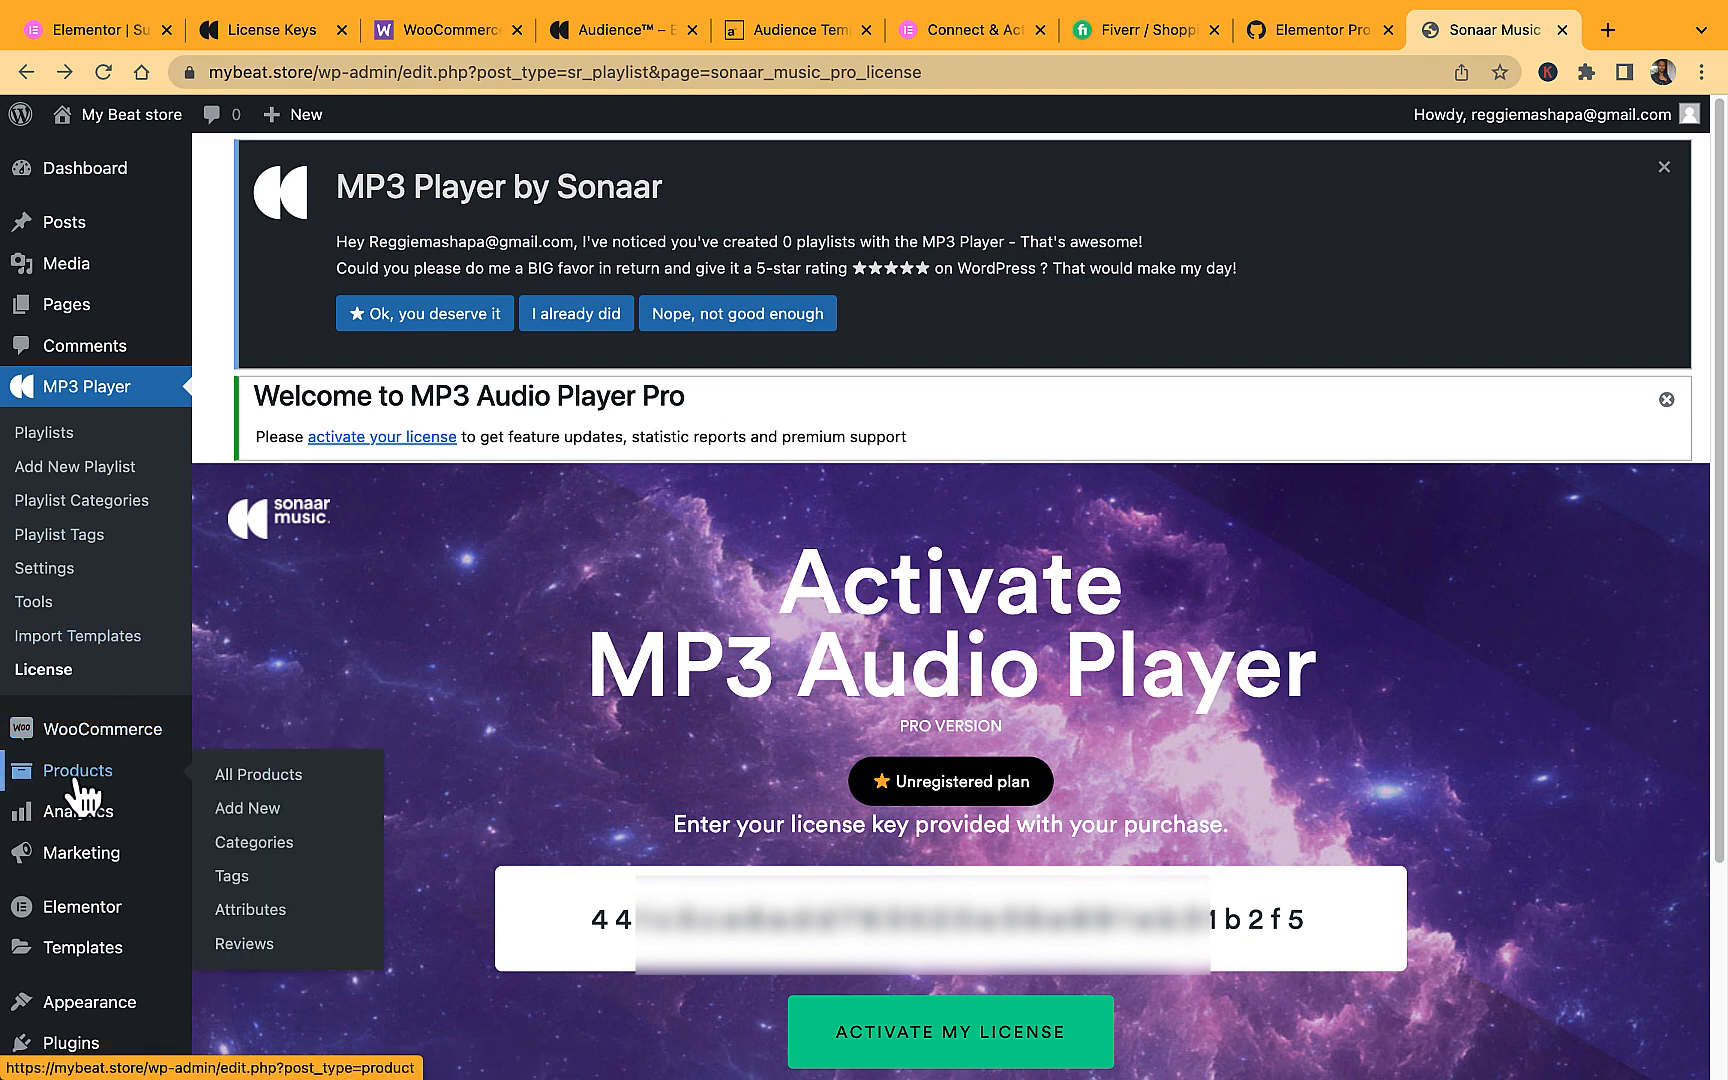
{"action": "left_click", "coordinate": [282, 815]}
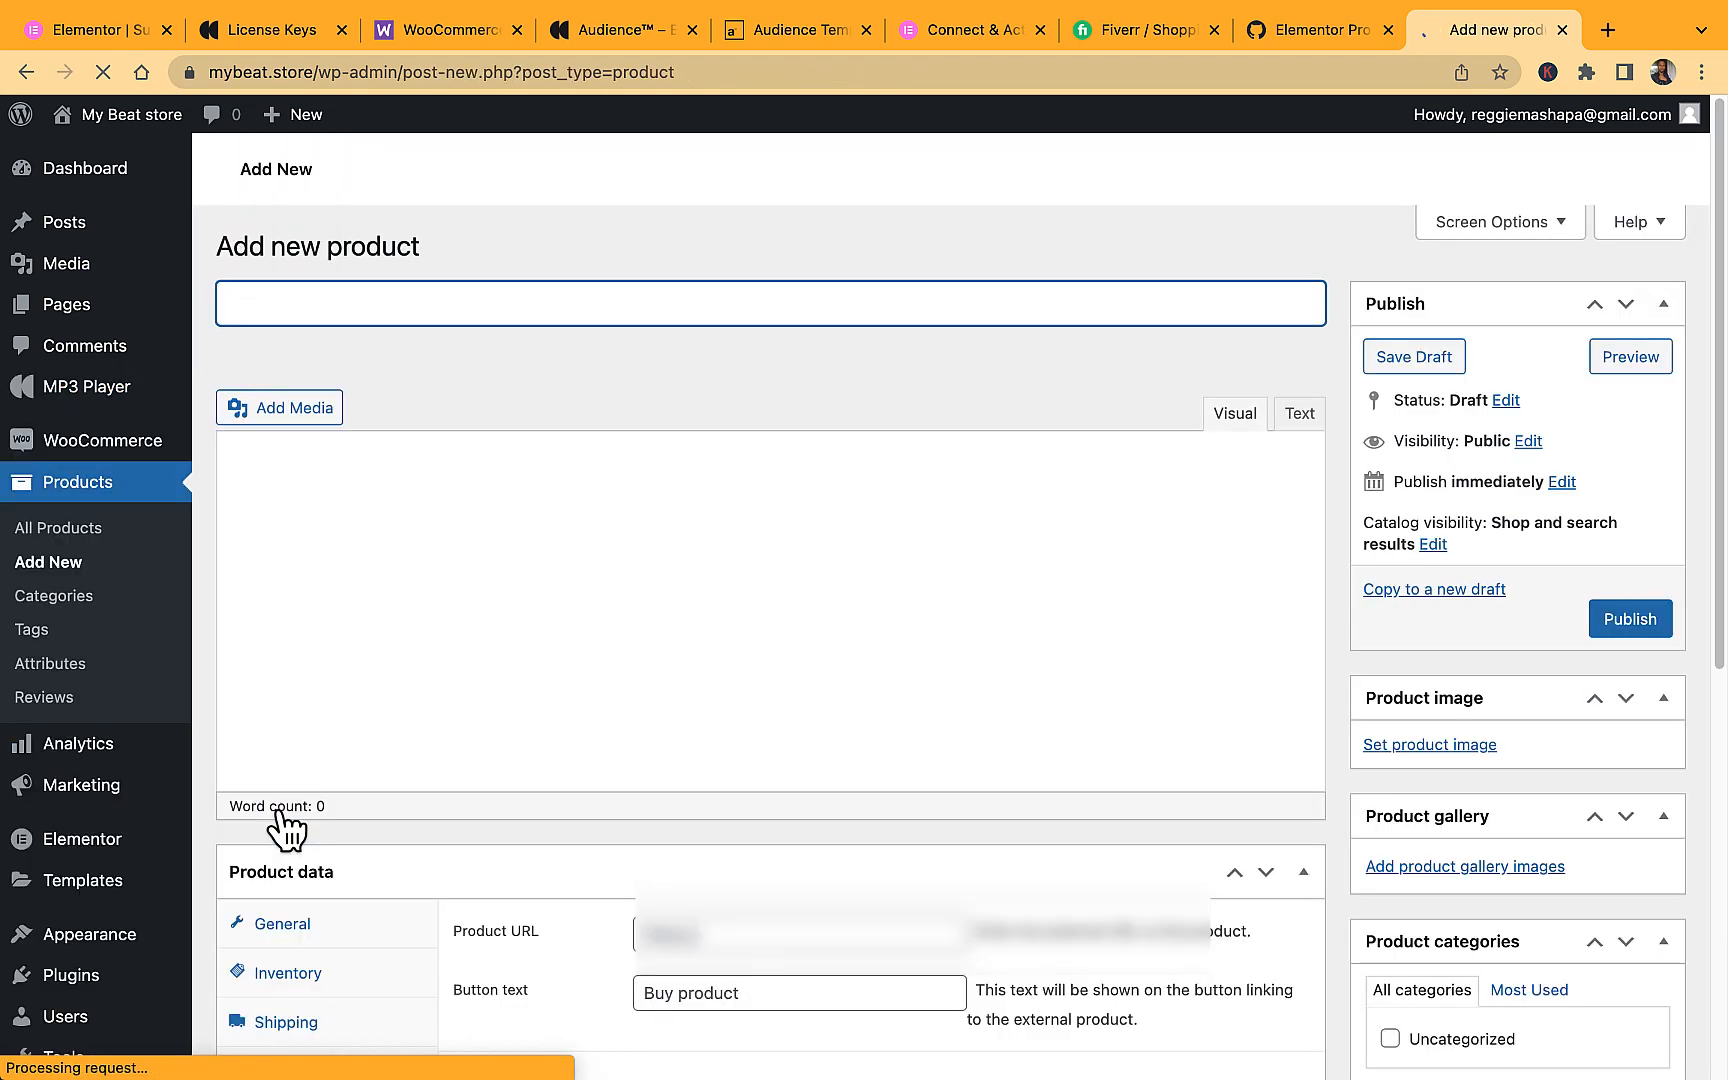
{"action": "scroll", "coordinate": [478, 718], "scroll_direction": "down", "scroll_amount": 2}
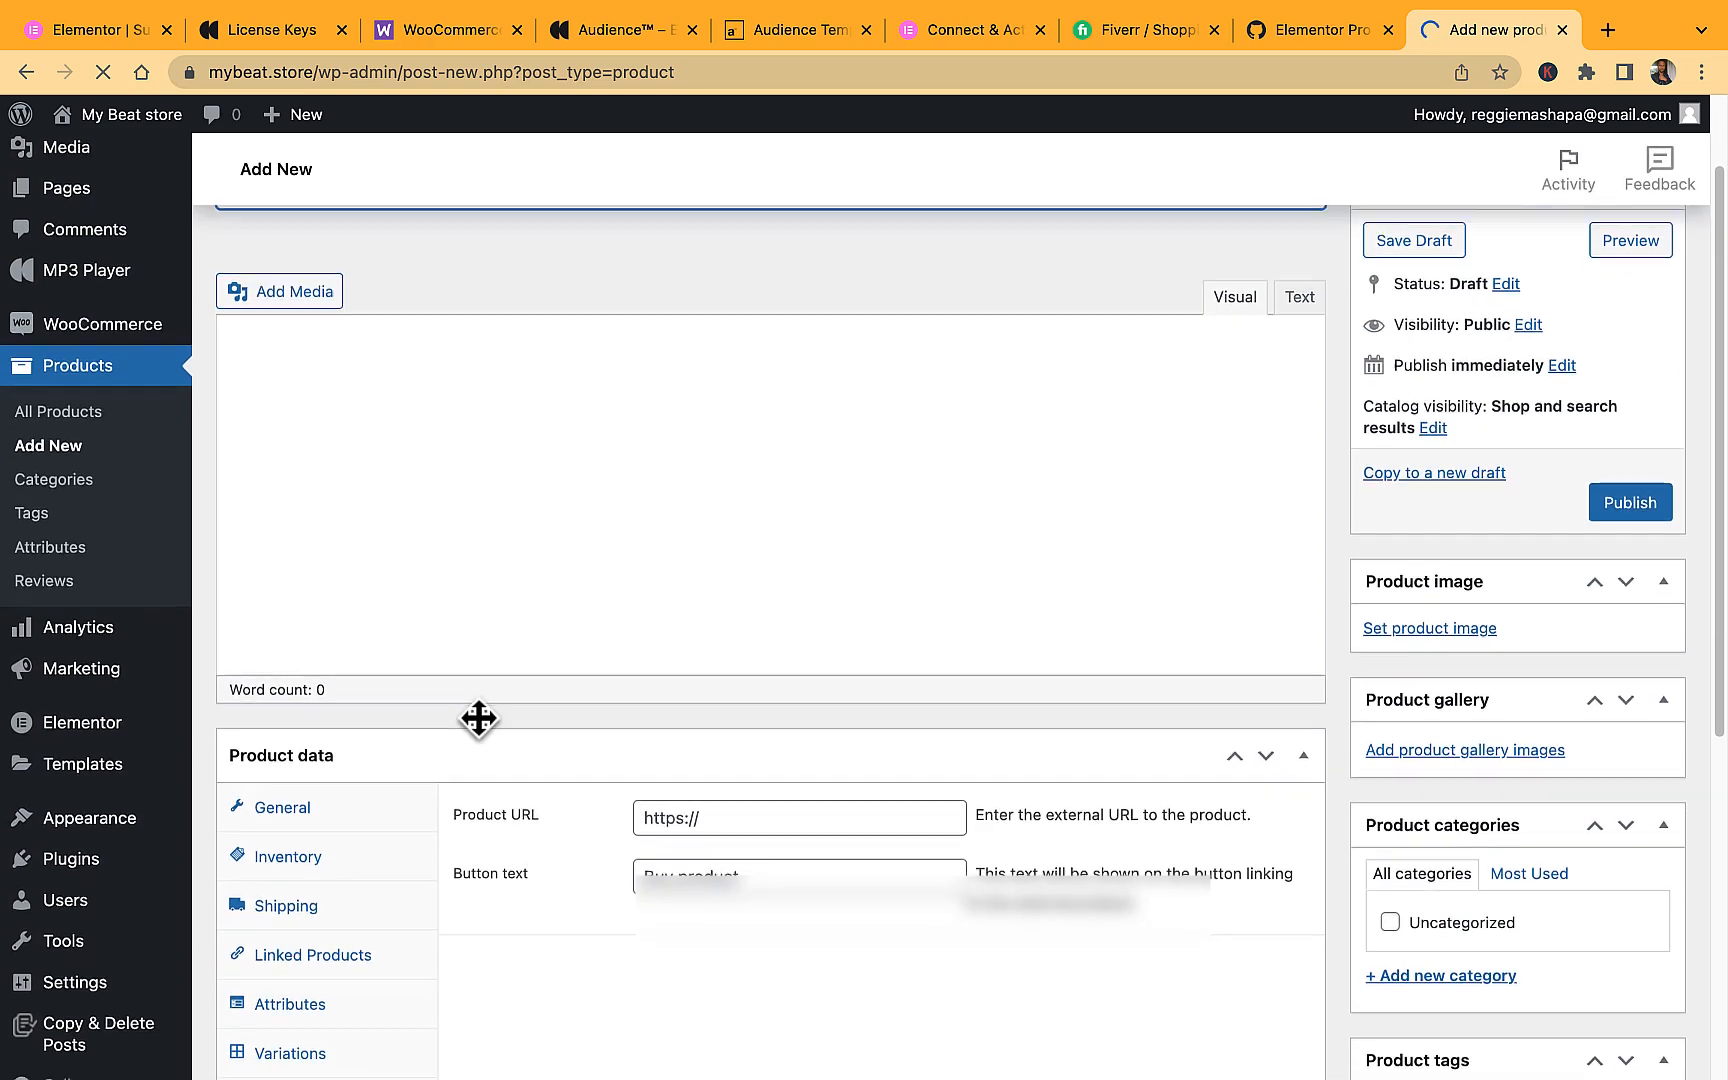
{"action": "scroll", "coordinate": [478, 718], "scroll_direction": "down", "scroll_amount": 5}
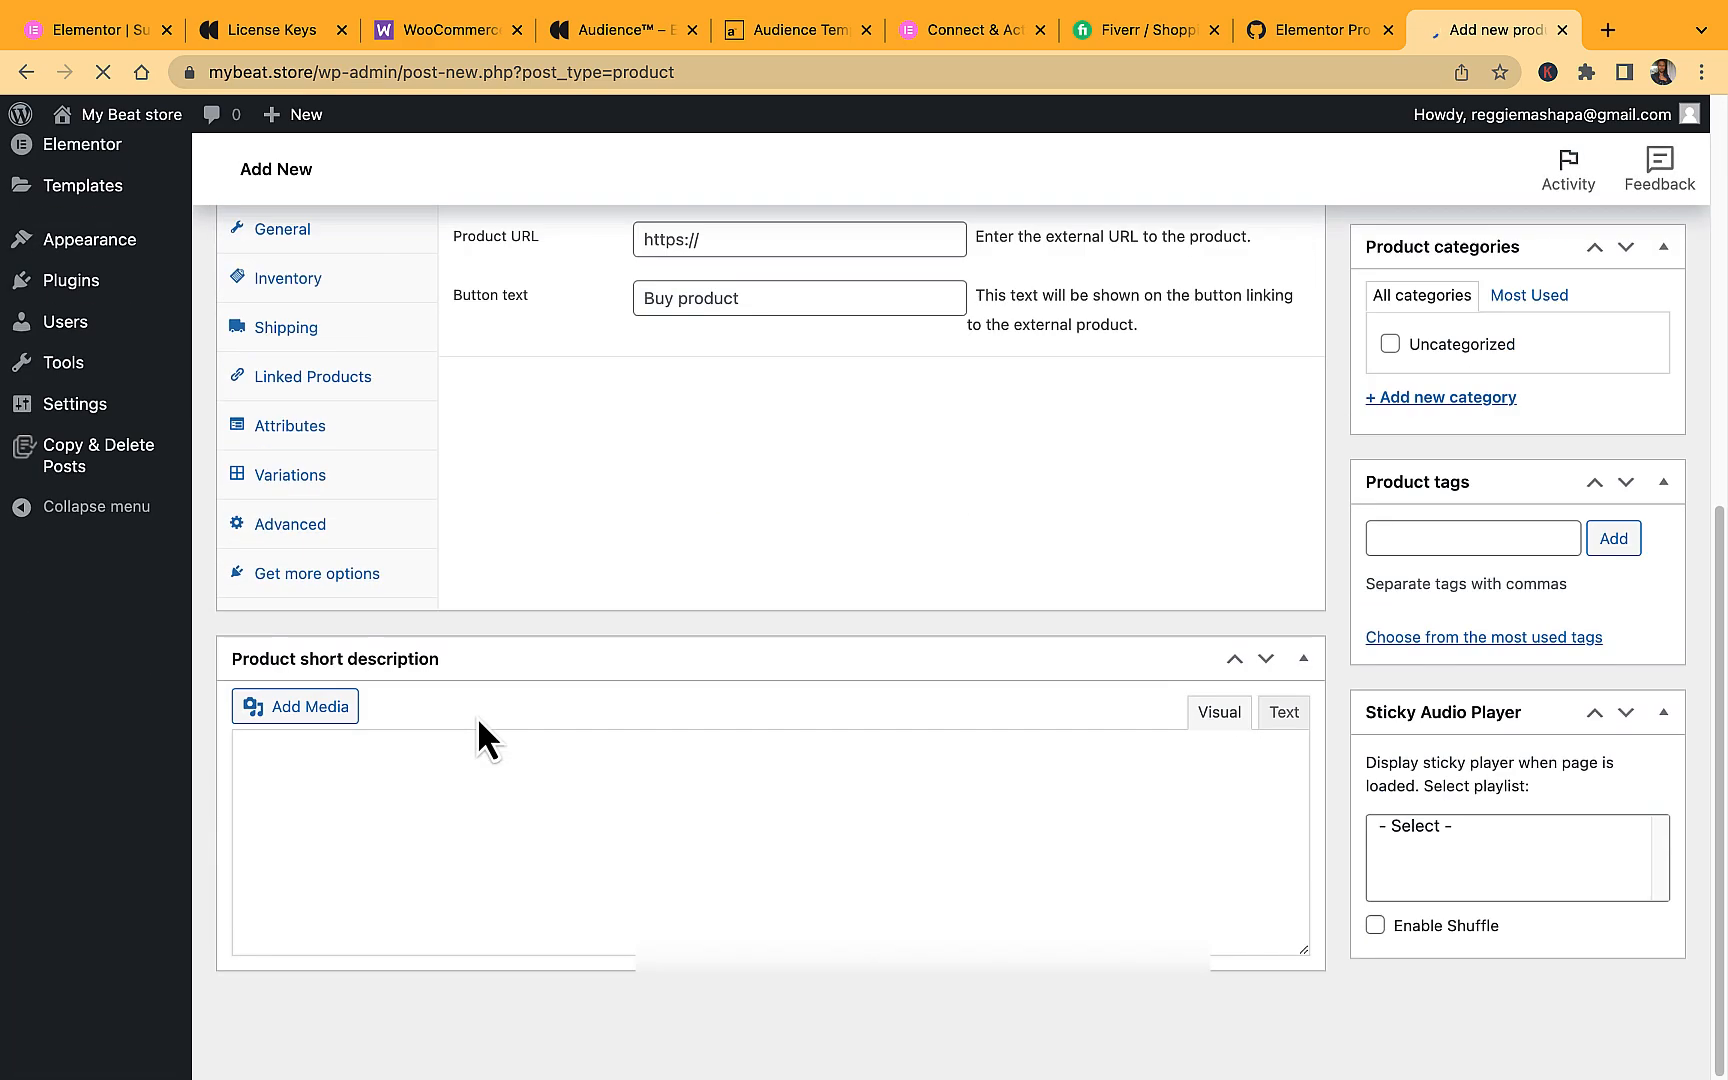
{"action": "scroll", "coordinate": [640, 760], "scroll_direction": "up", "scroll_amount": 4}
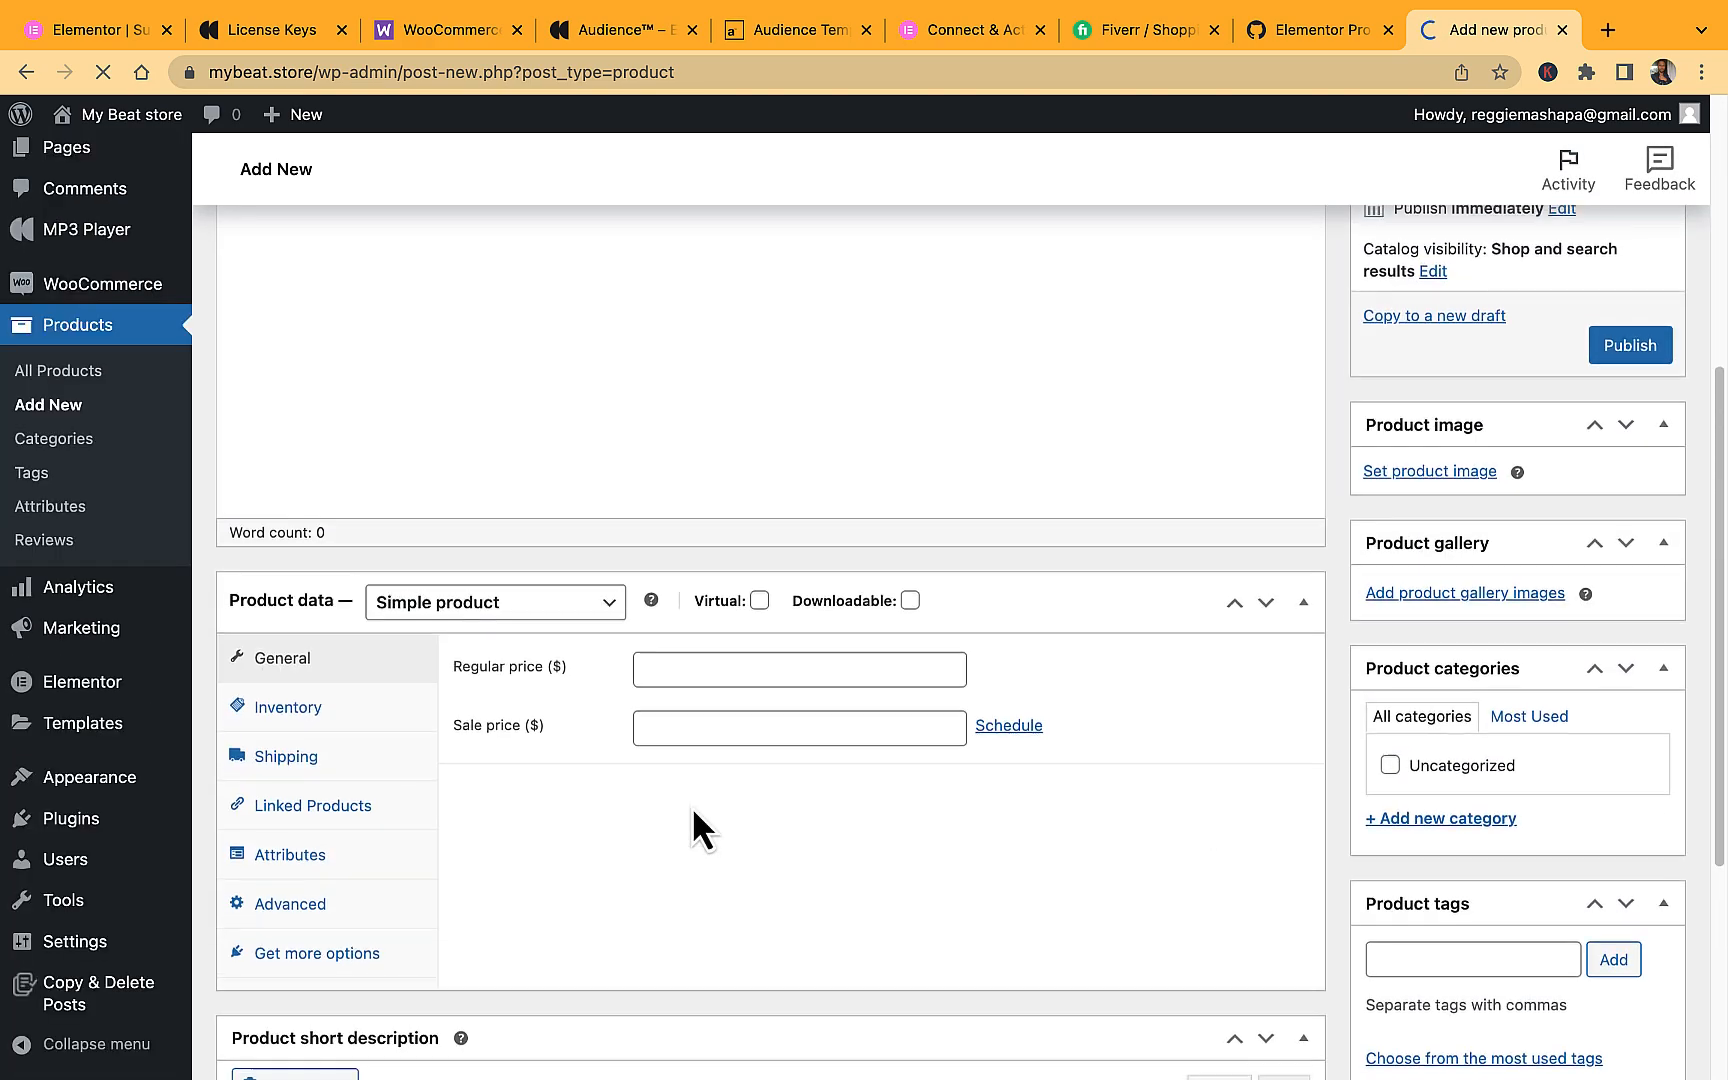
{"action": "scroll", "coordinate": [698, 822], "scroll_direction": "down", "scroll_amount": 4}
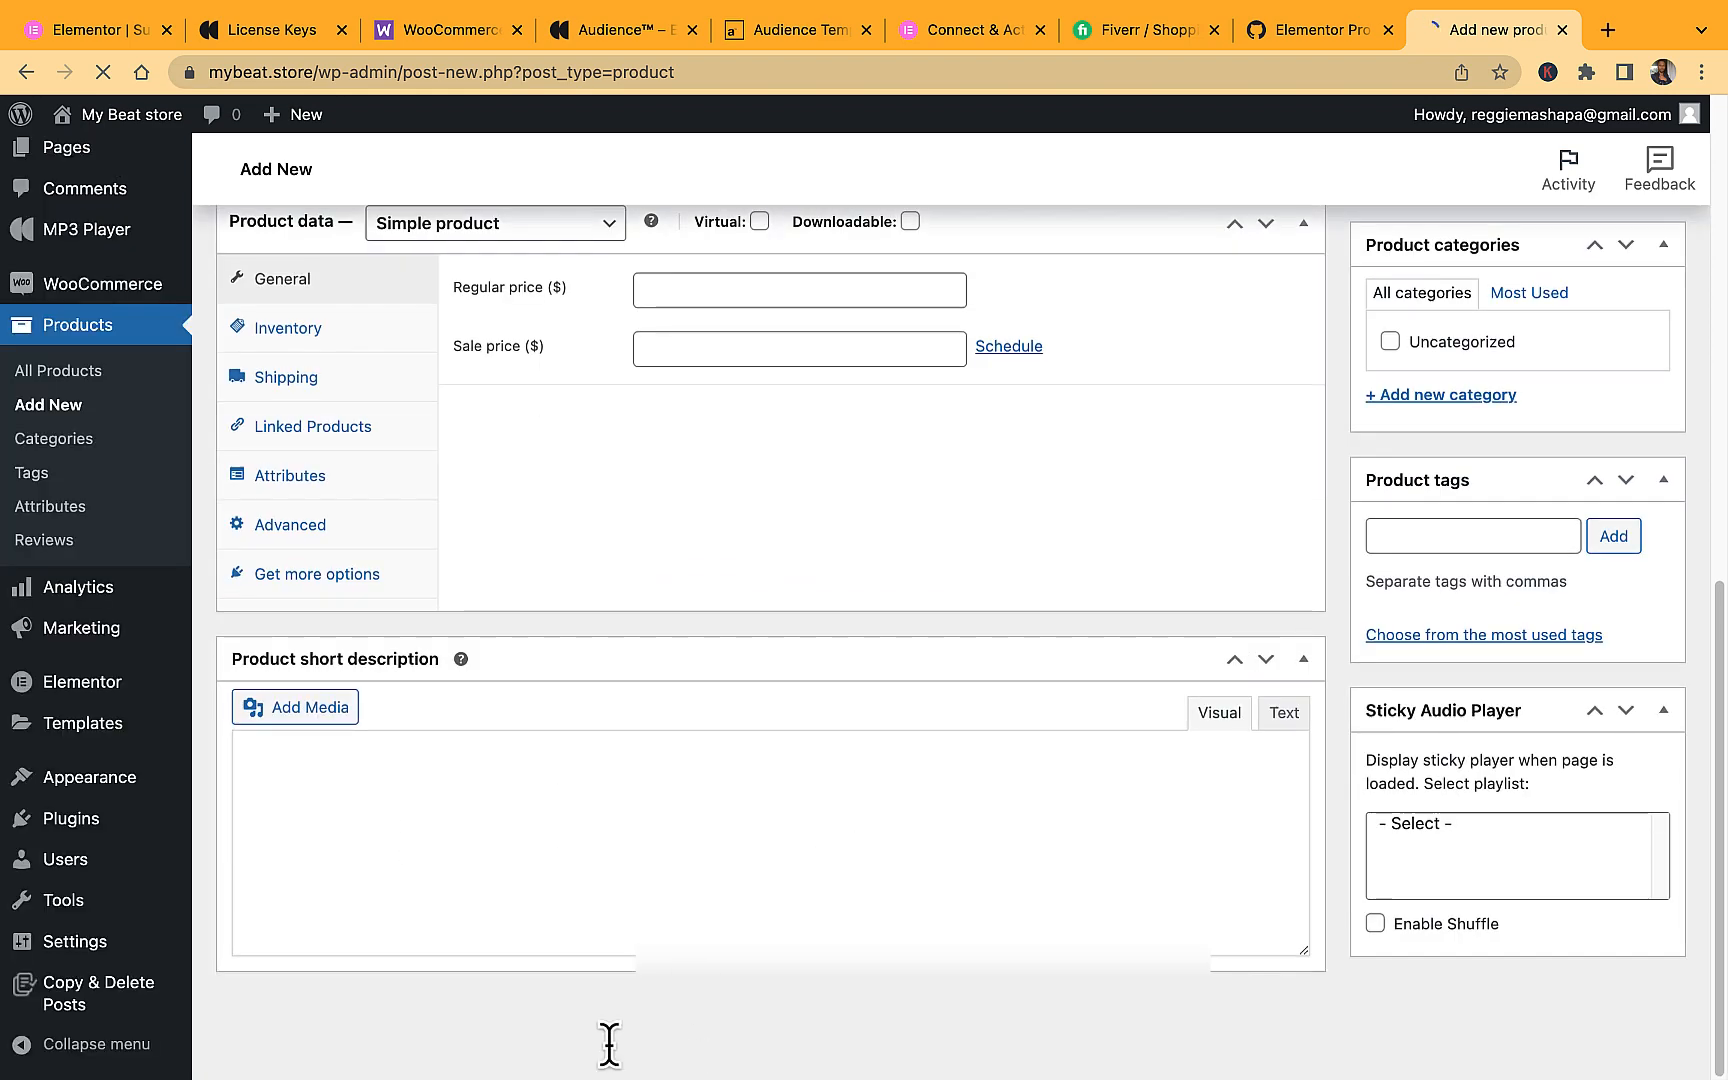
{"action": "scroll", "coordinate": [1222, 1050], "scroll_direction": "up", "scroll_amount": 5}
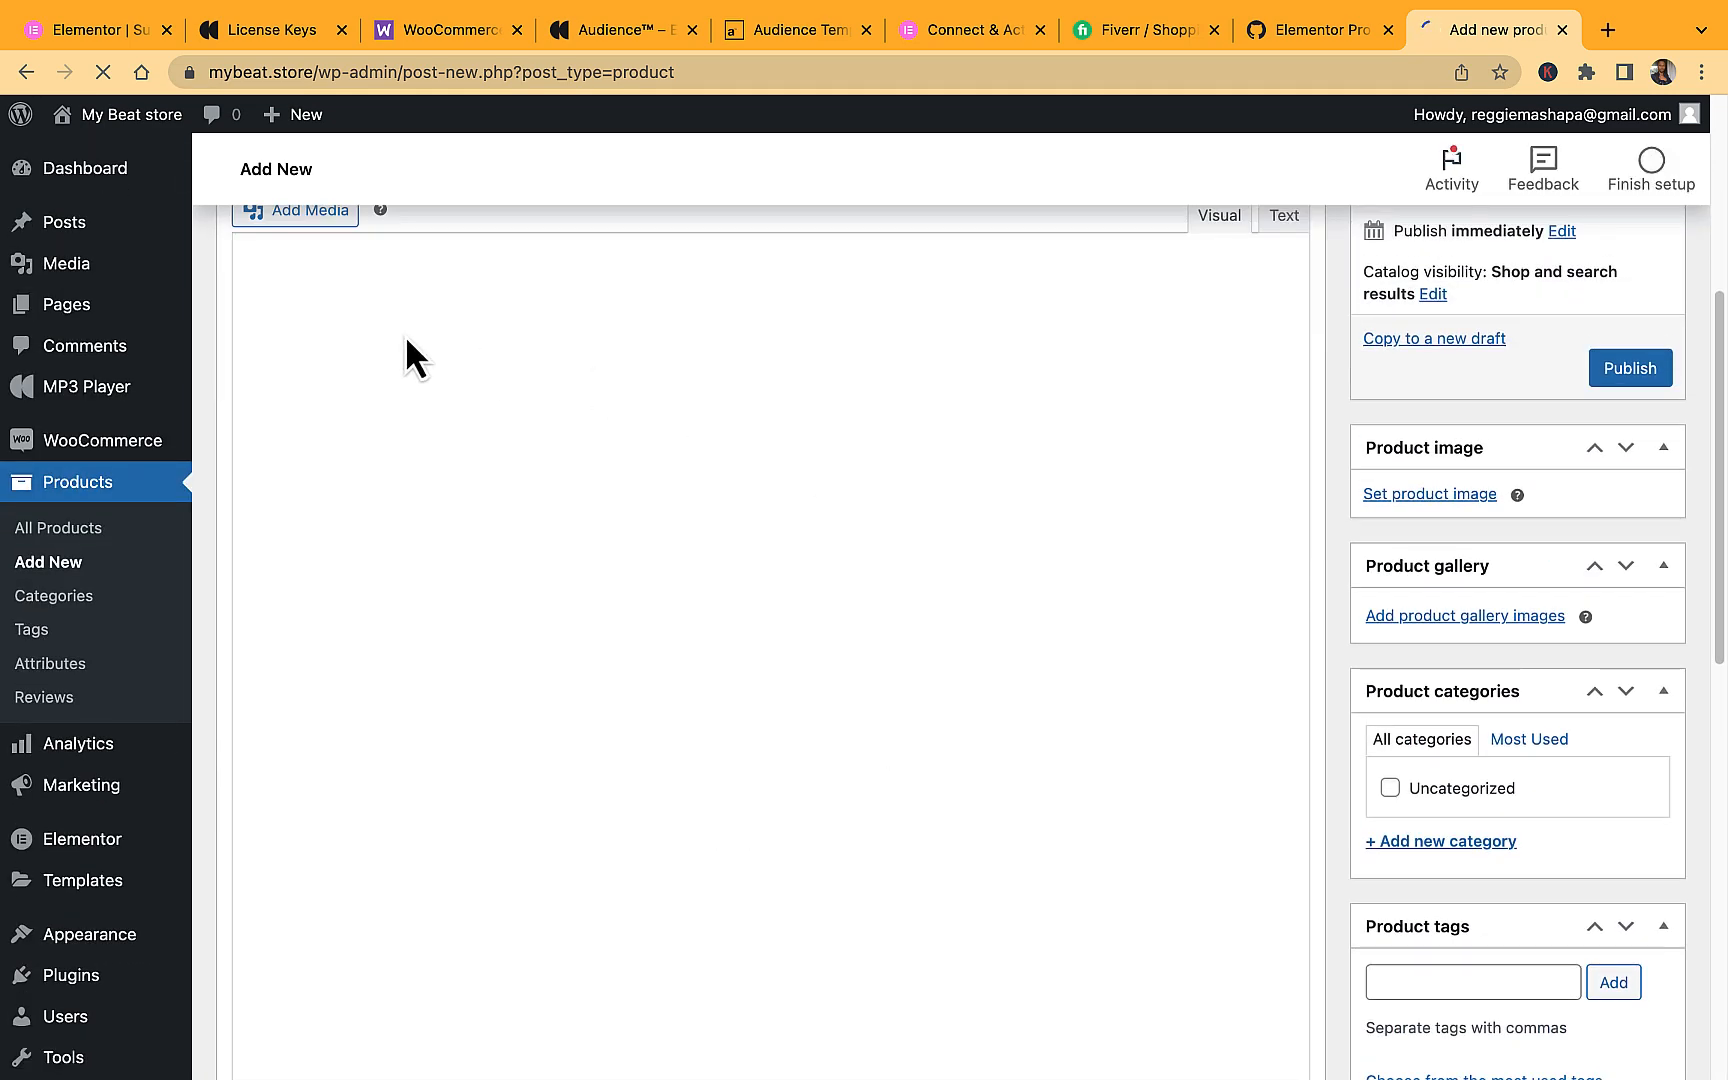
In the MP3 Player general settings, disable the Product post type and save the changes.
{"action": "mouse_move", "coordinate": [35, 390]}
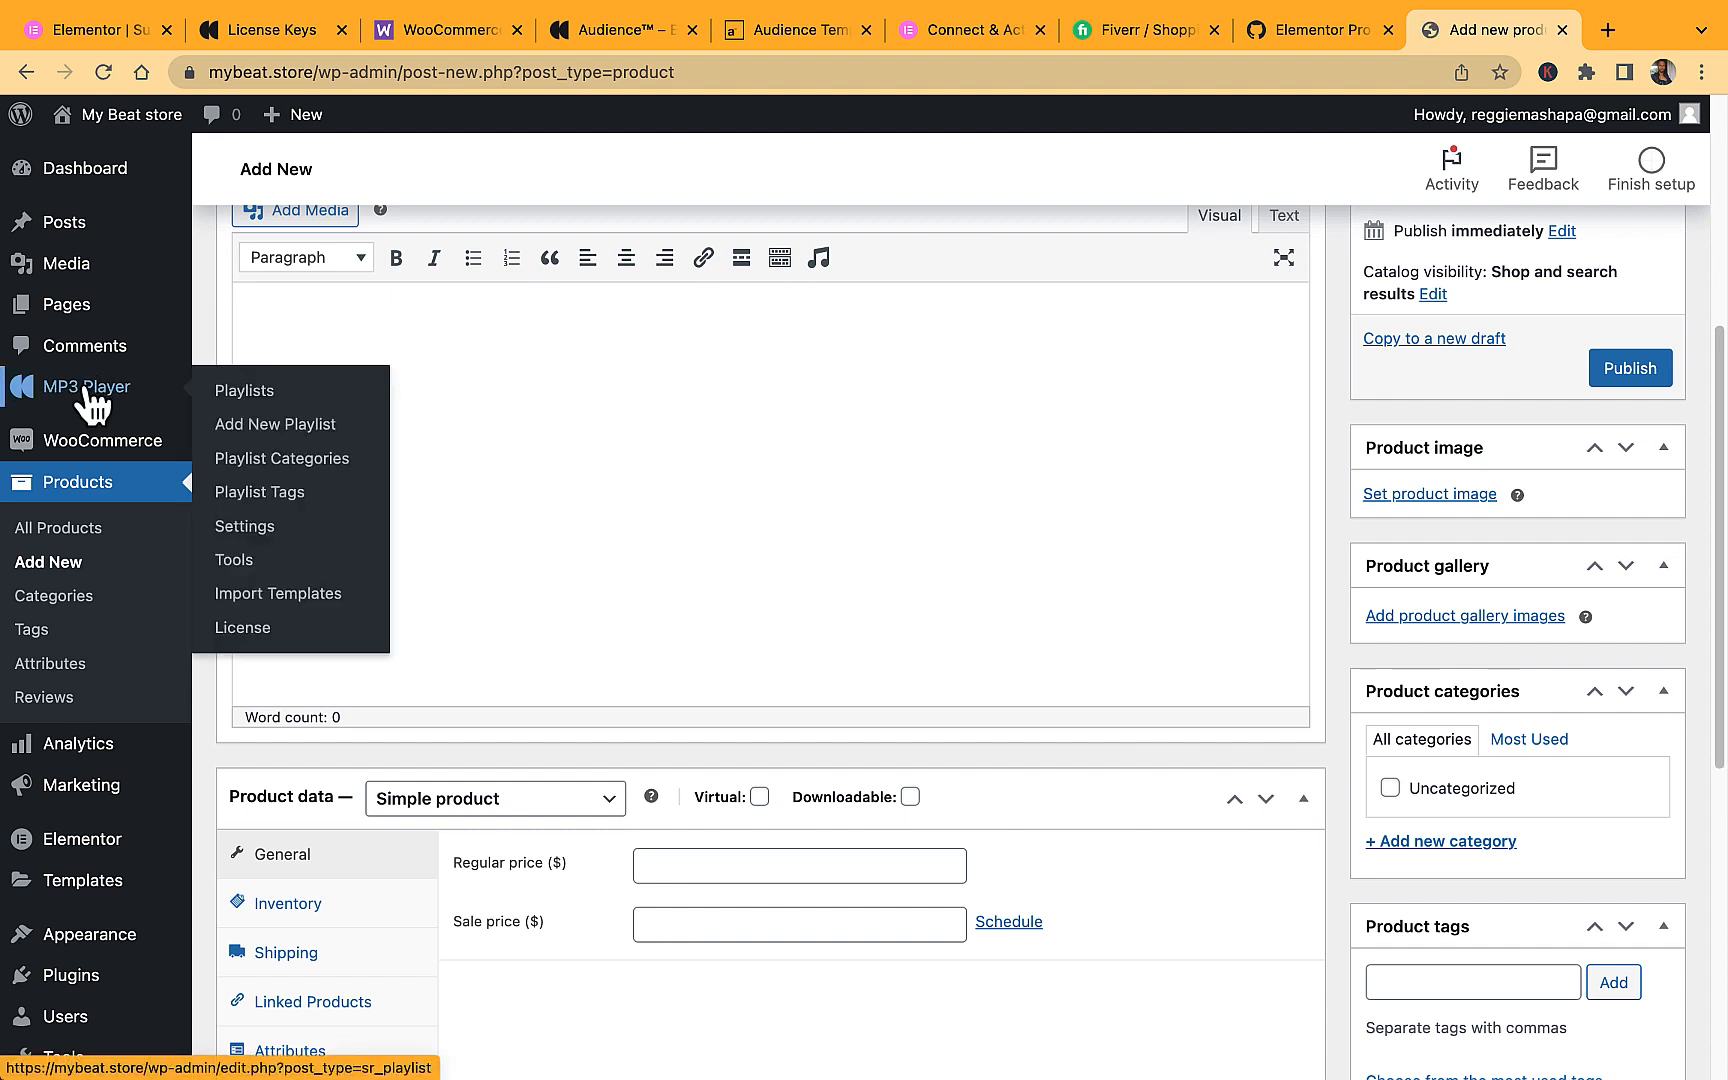
{"action": "left_click", "coordinate": [245, 527]}
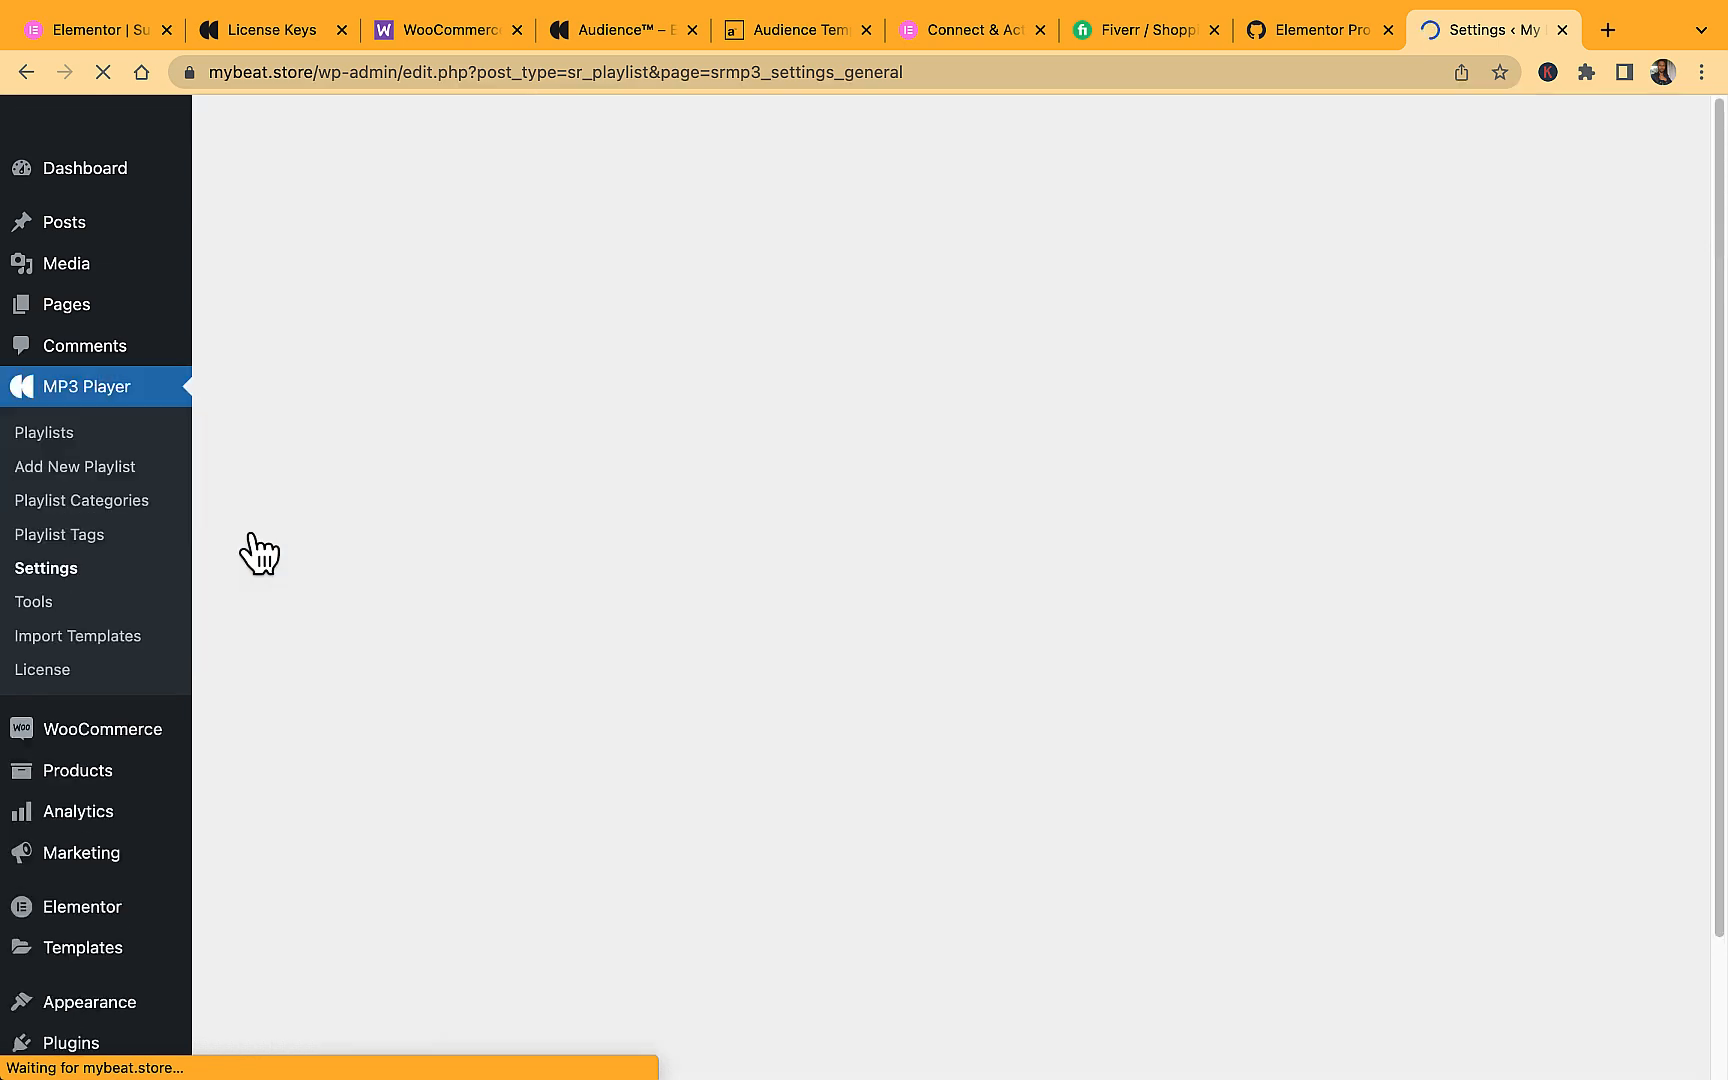
{"action": "scroll", "coordinate": [528, 680], "scroll_direction": "down", "scroll_amount": 2}
{"action": "scroll", "coordinate": [540, 700], "scroll_direction": "down", "scroll_amount": 5}
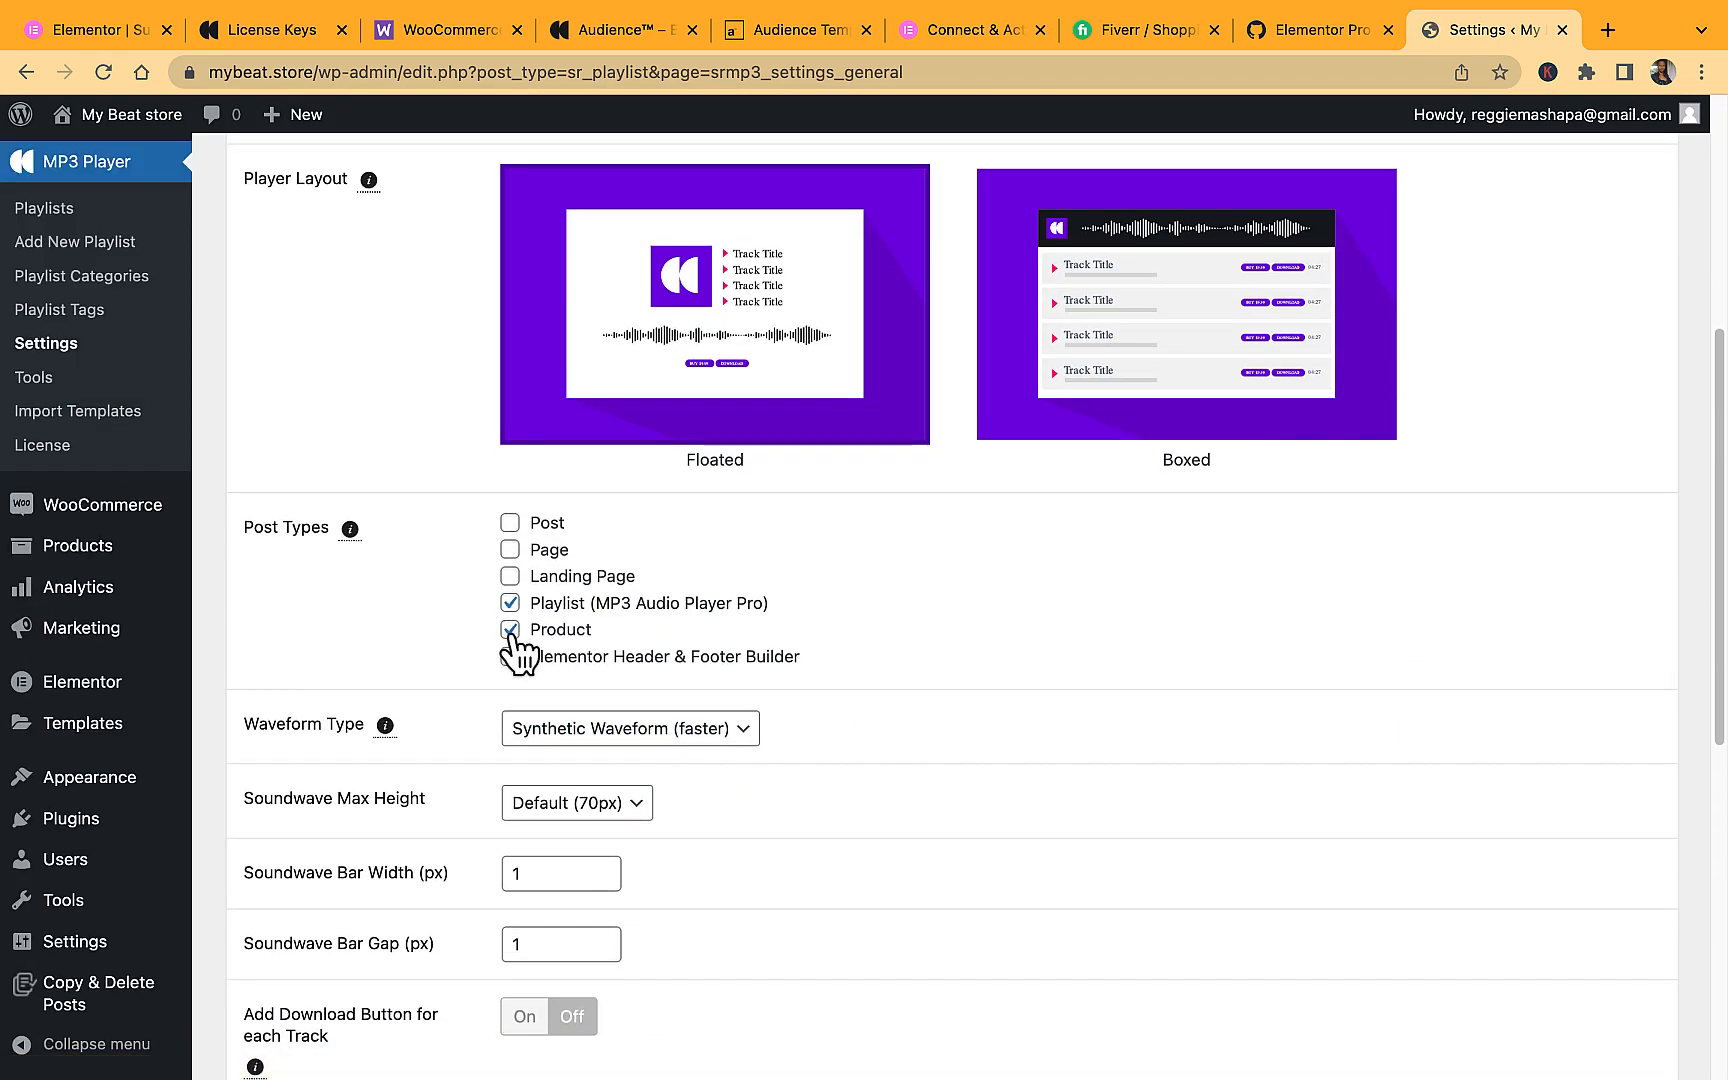
{"action": "left_click", "coordinate": [511, 632]}
{"action": "scroll", "coordinate": [771, 725], "scroll_direction": "down", "scroll_amount": 10}
{"action": "left_click", "coordinate": [318, 922]}
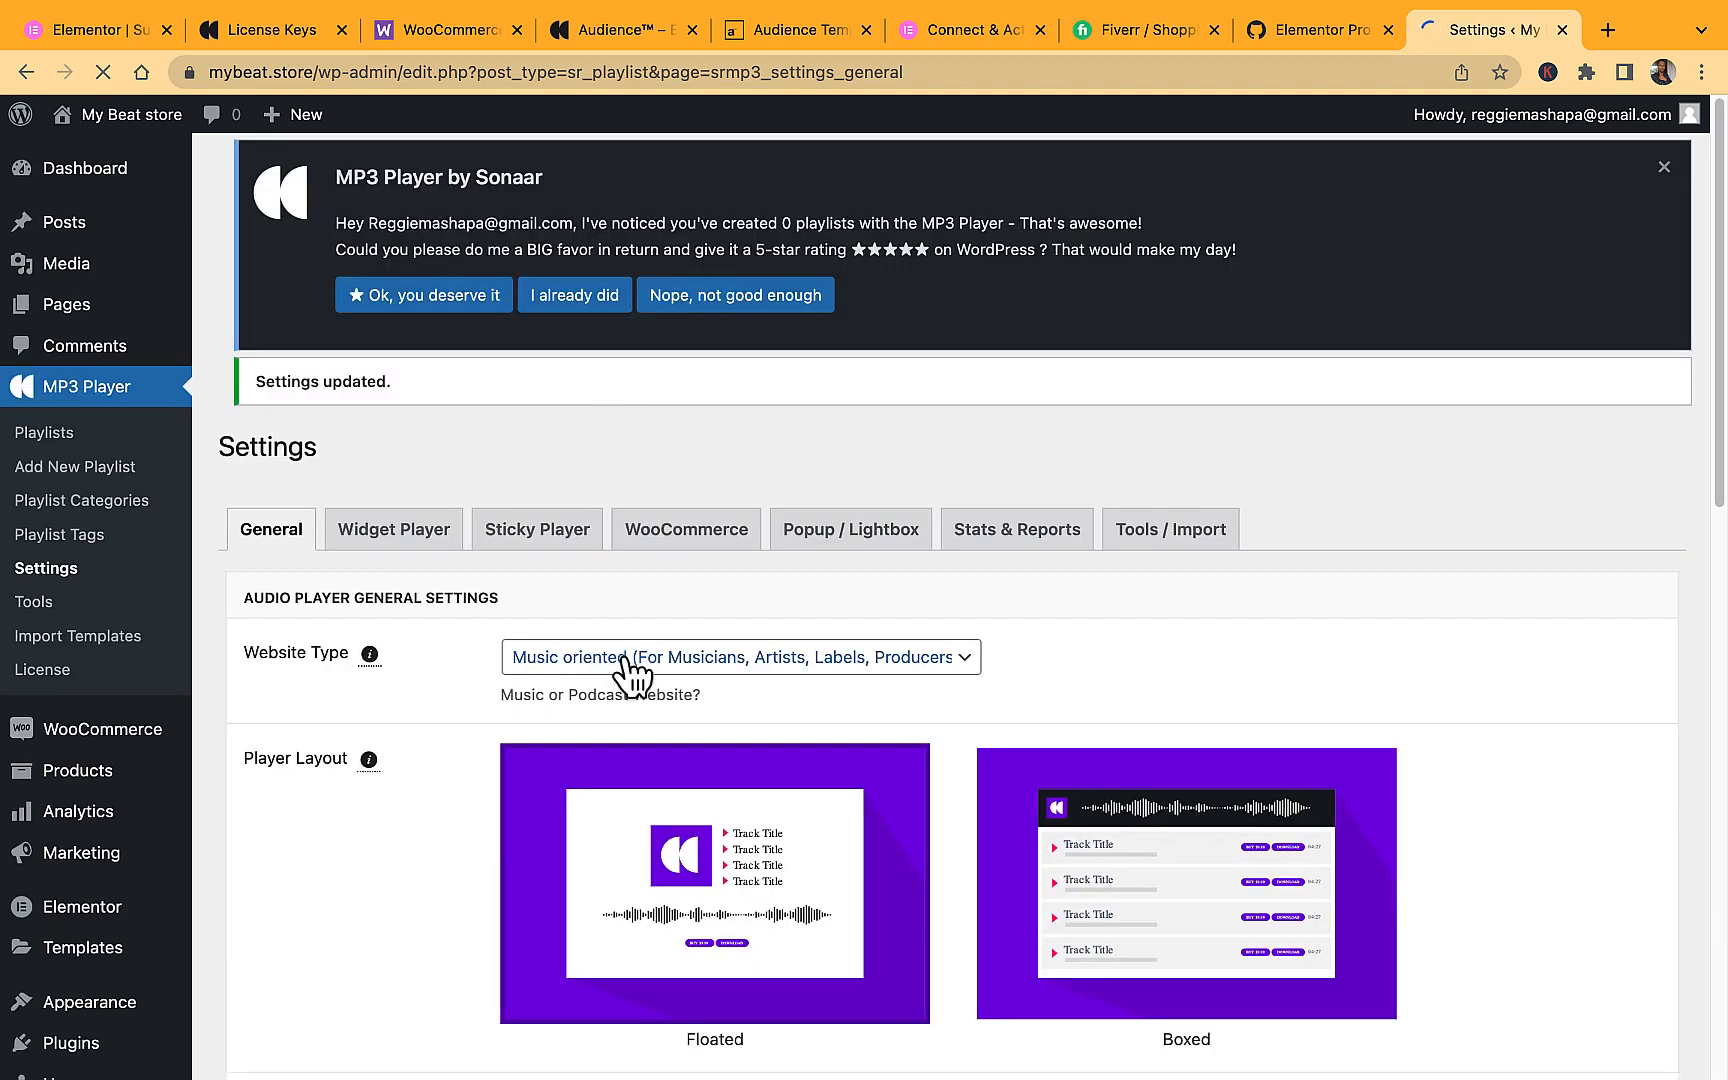
Re-enable the Product post type in the MP3 Player general settings and save the changes.
{"action": "scroll", "coordinate": [620, 660], "scroll_direction": "down", "scroll_amount": 8}
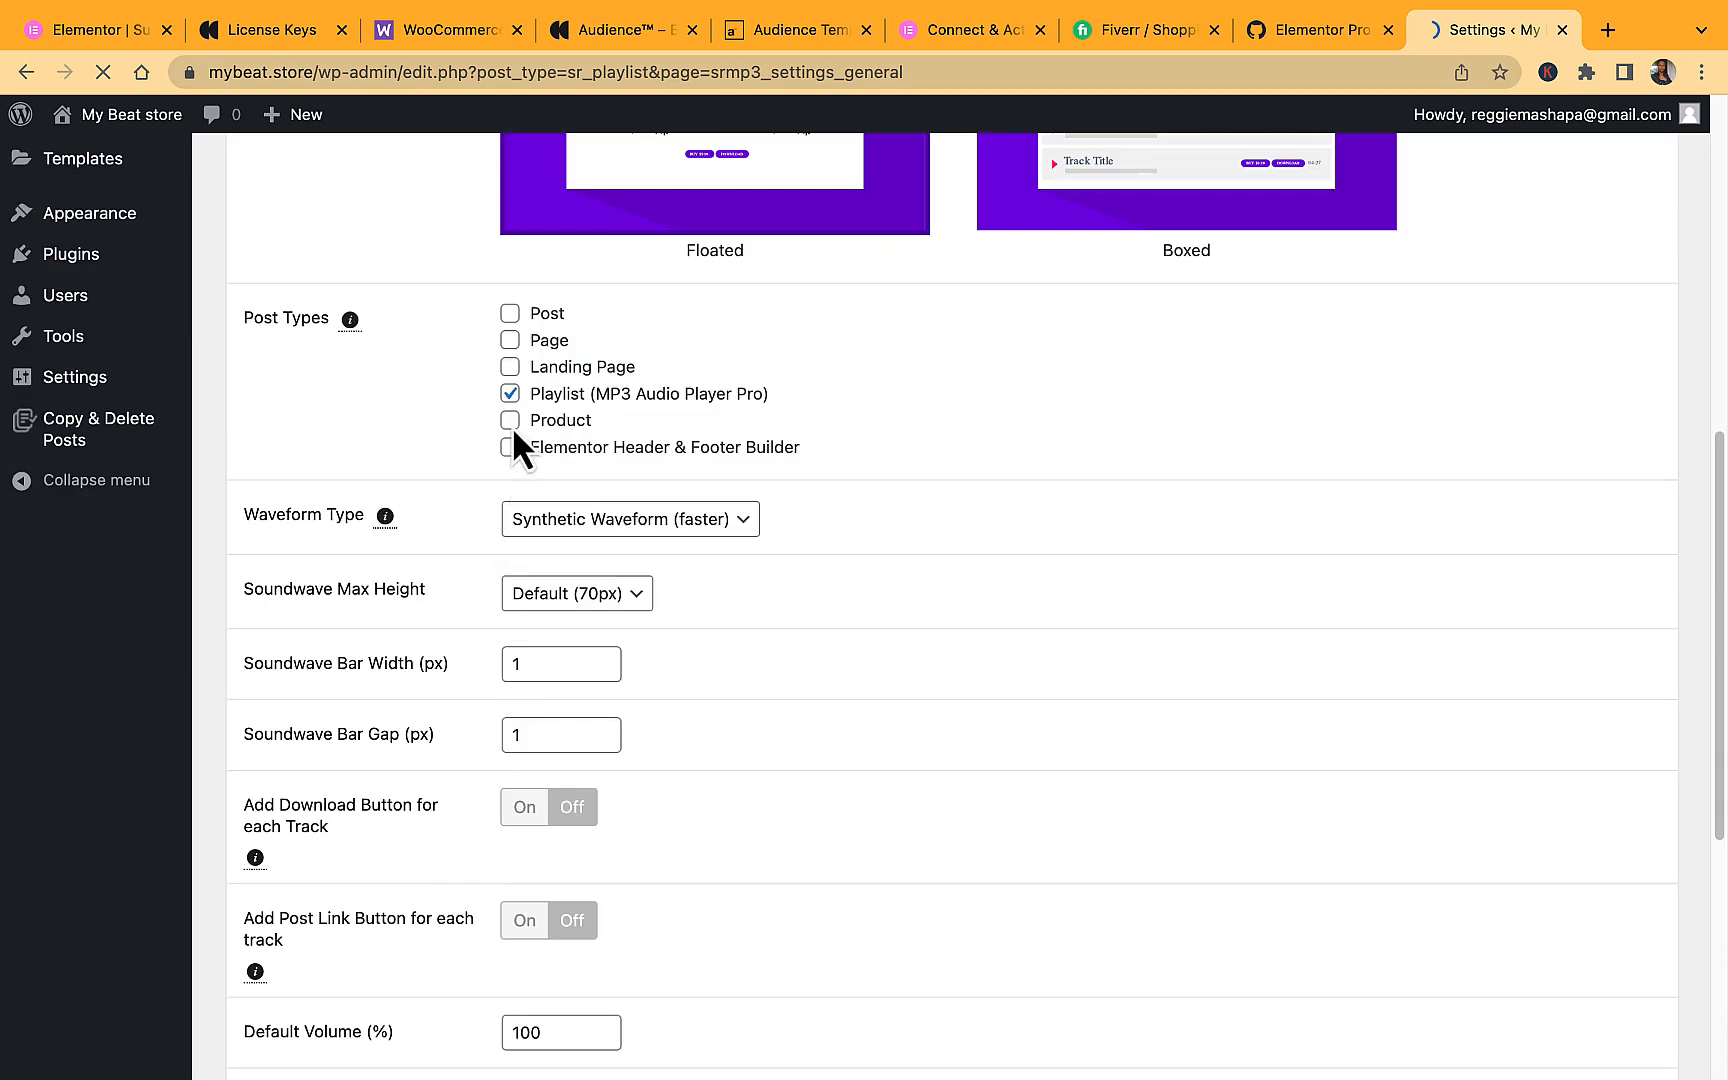
{"action": "left_click", "coordinate": [512, 443]}
{"action": "scroll", "coordinate": [539, 748], "scroll_direction": "down", "scroll_amount": 5}
{"action": "left_click", "coordinate": [340, 912]}
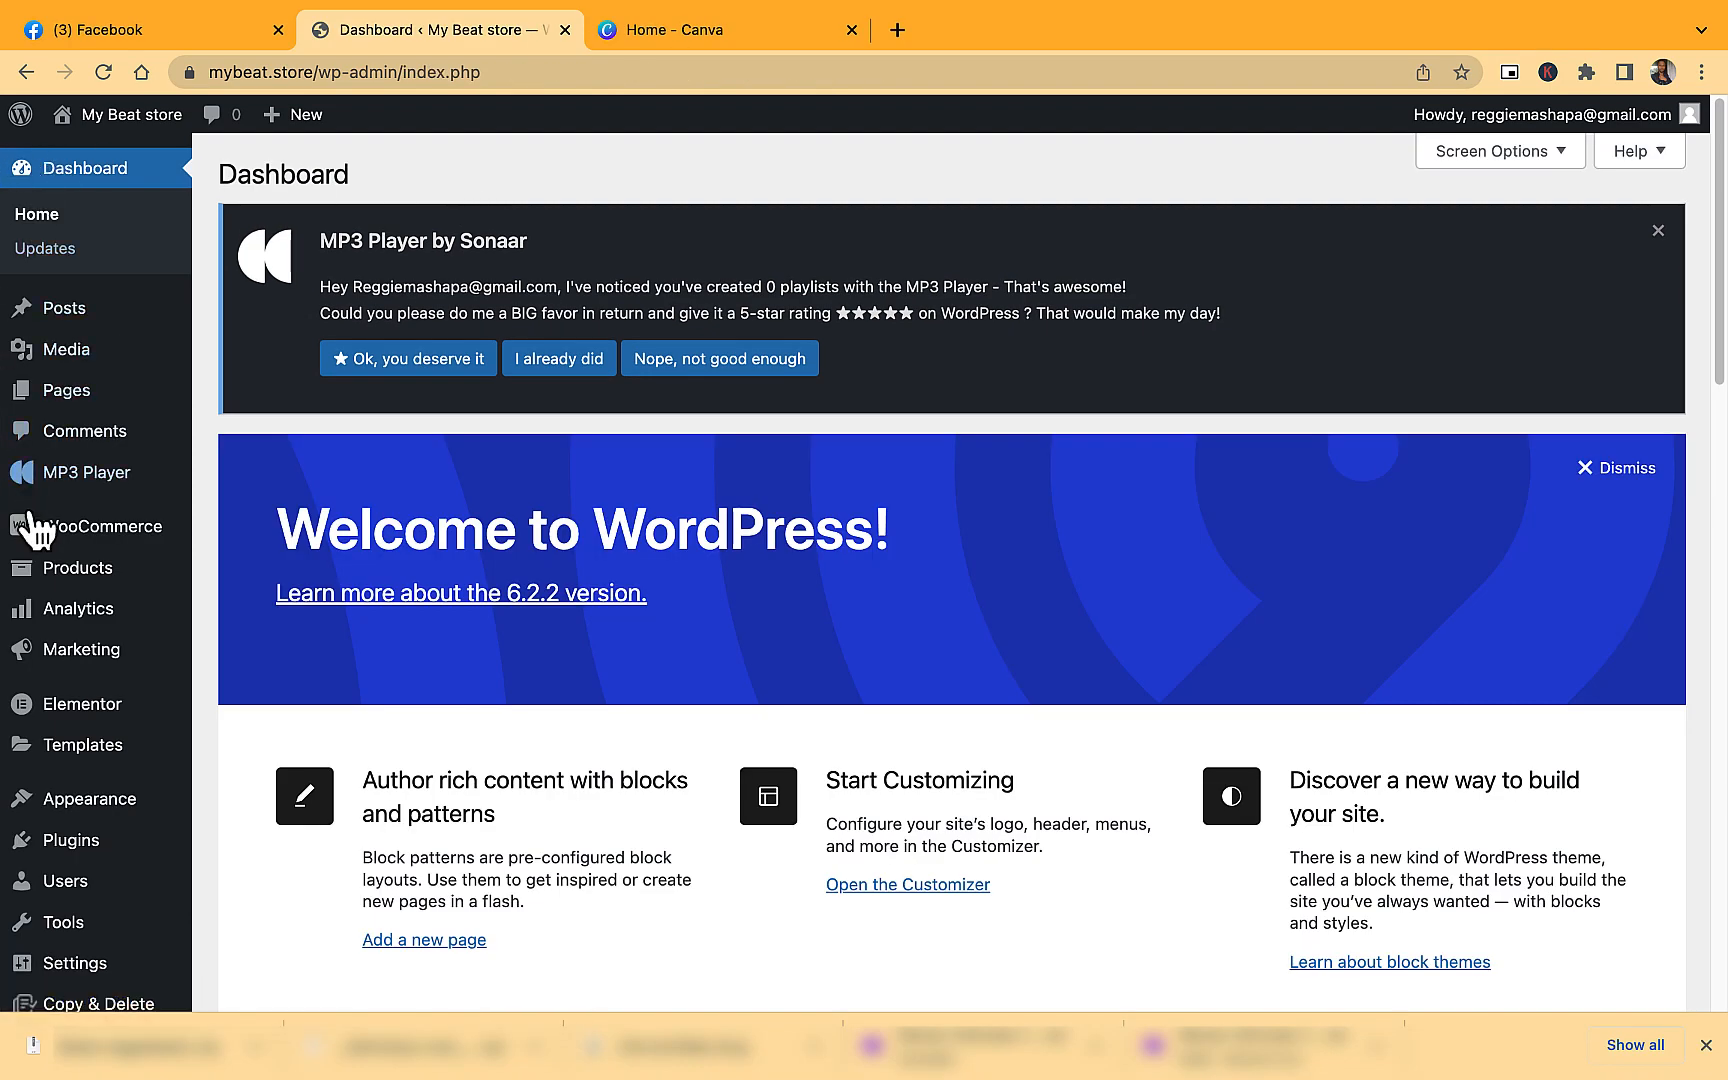
Start a new WooCommerce product and name it "Boss Up | Cuban Doll Type Beat".
{"action": "mouse_move", "coordinate": [75, 580]}
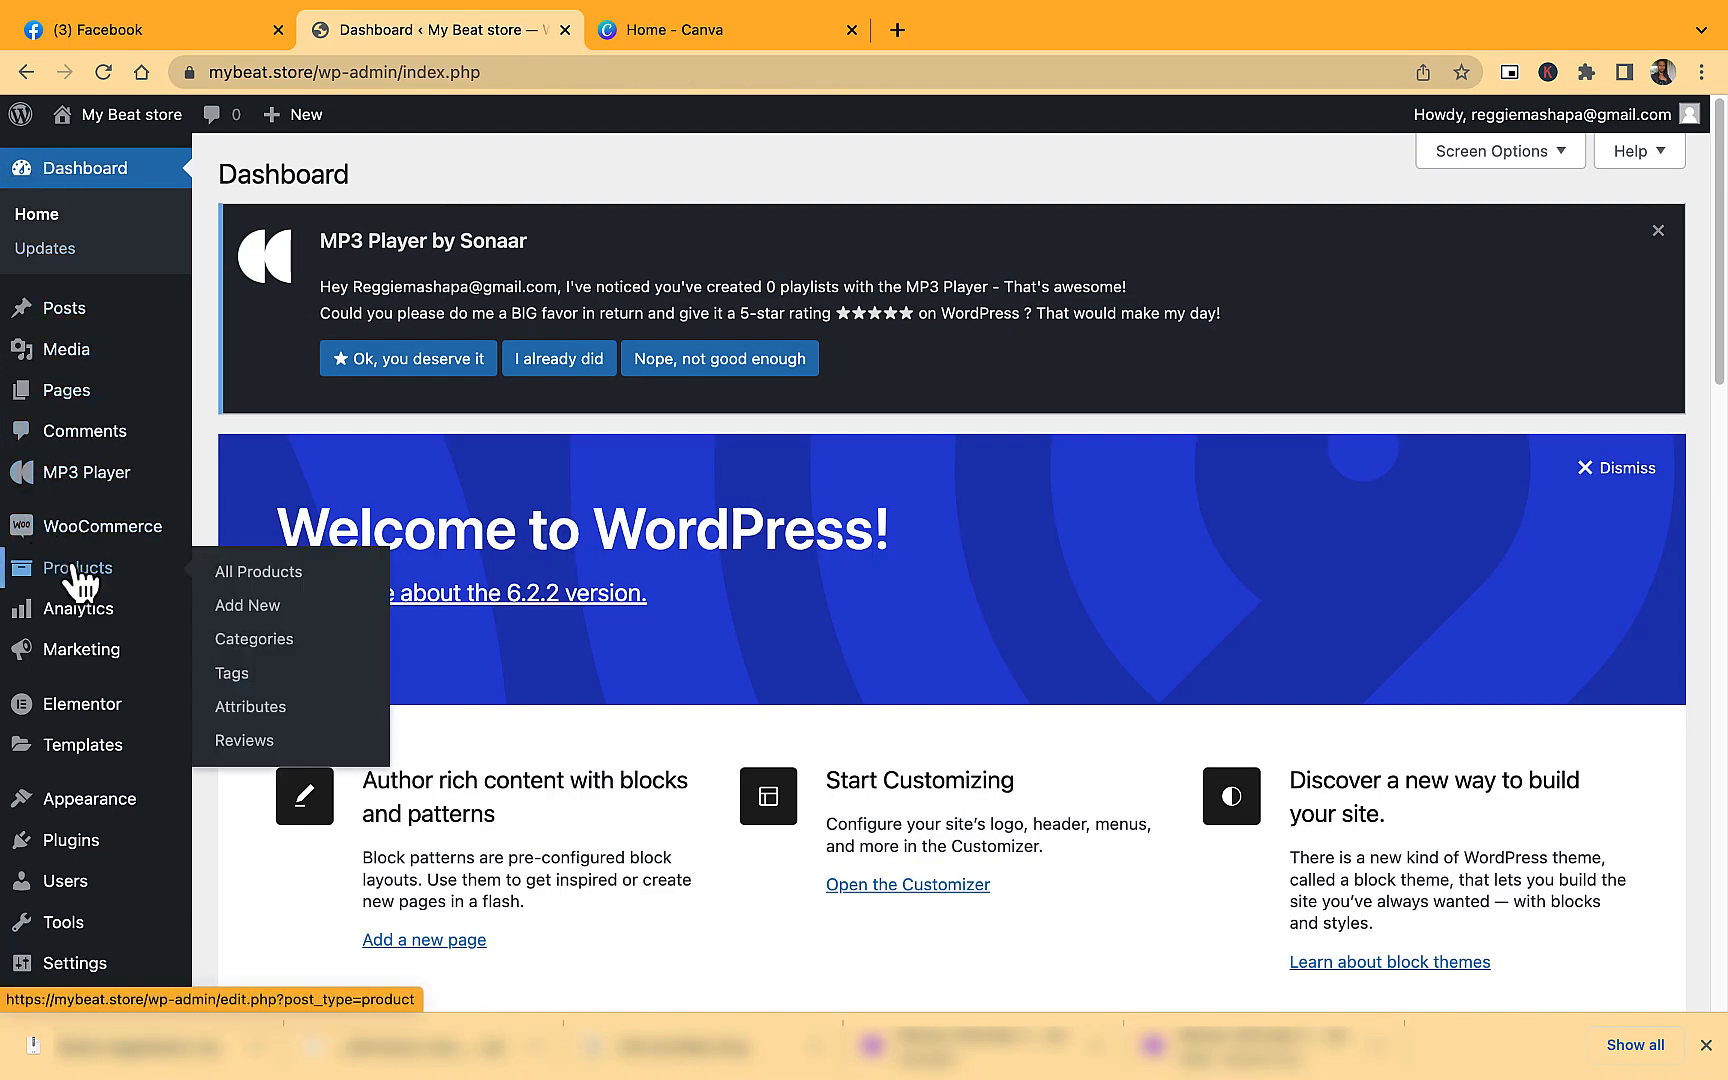
{"action": "left_click", "coordinate": [258, 607]}
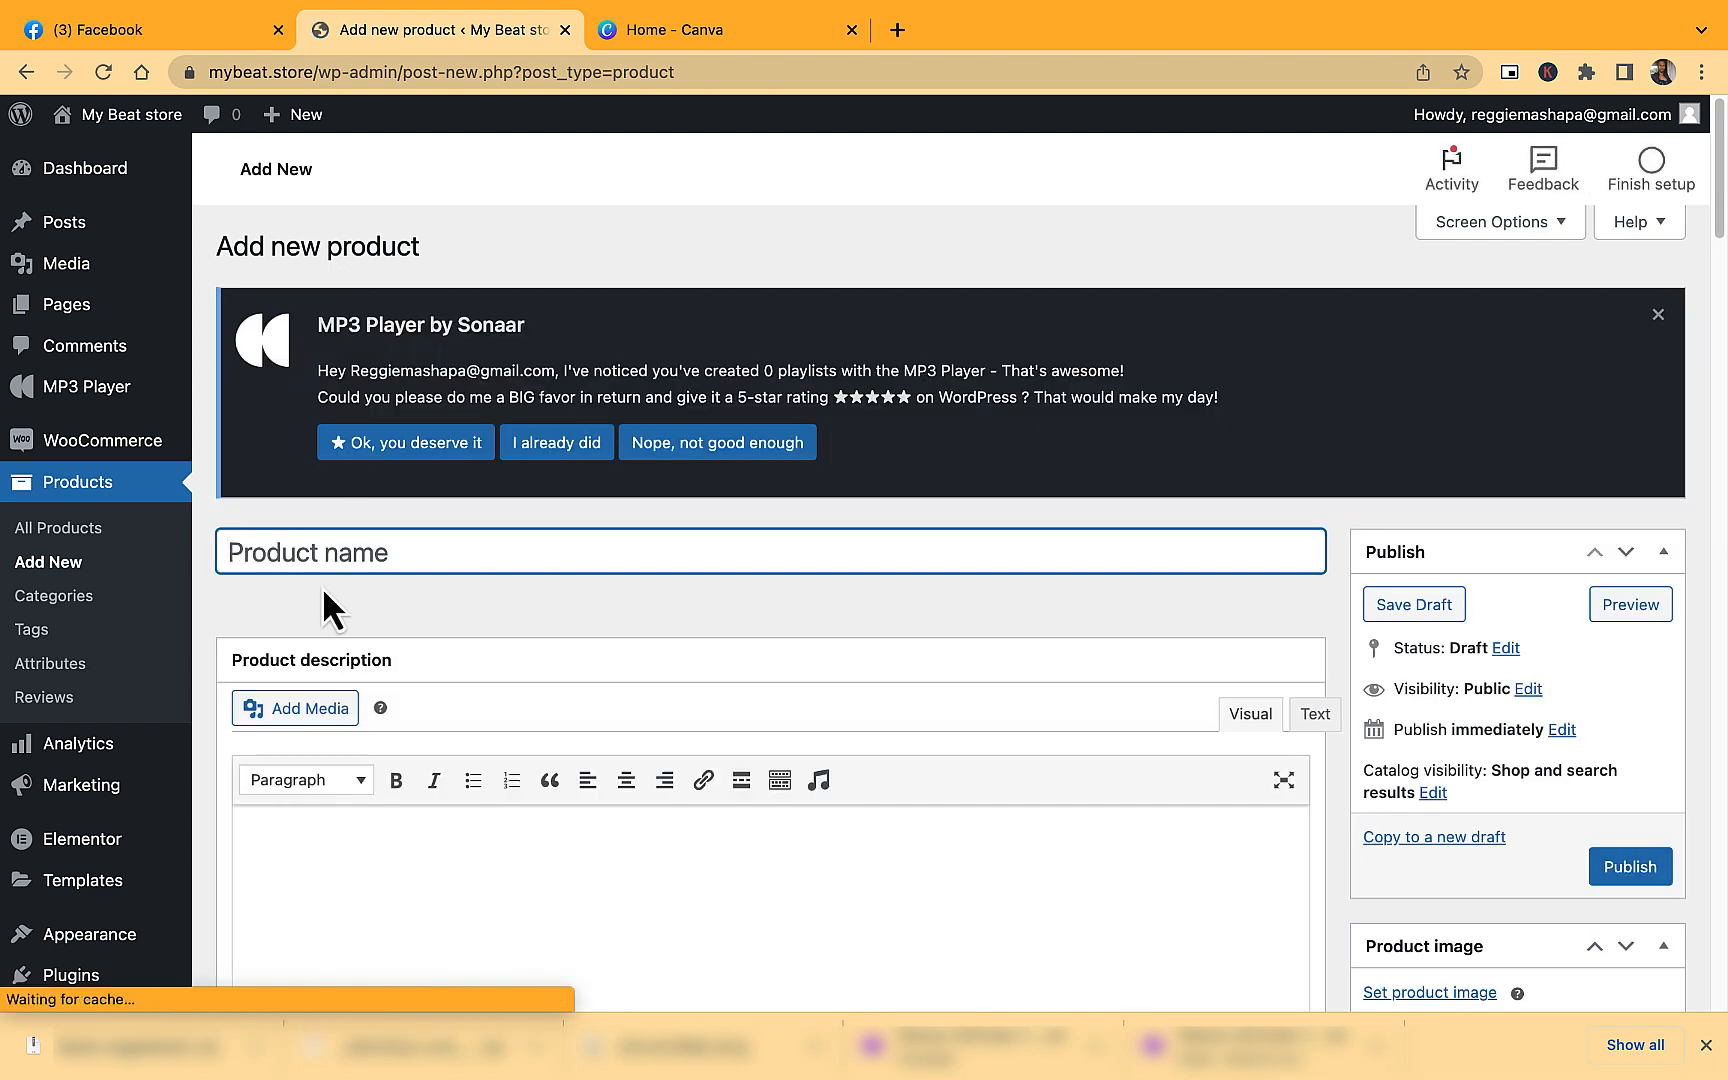
{"action": "type", "text": "Boss Up | Cub"}
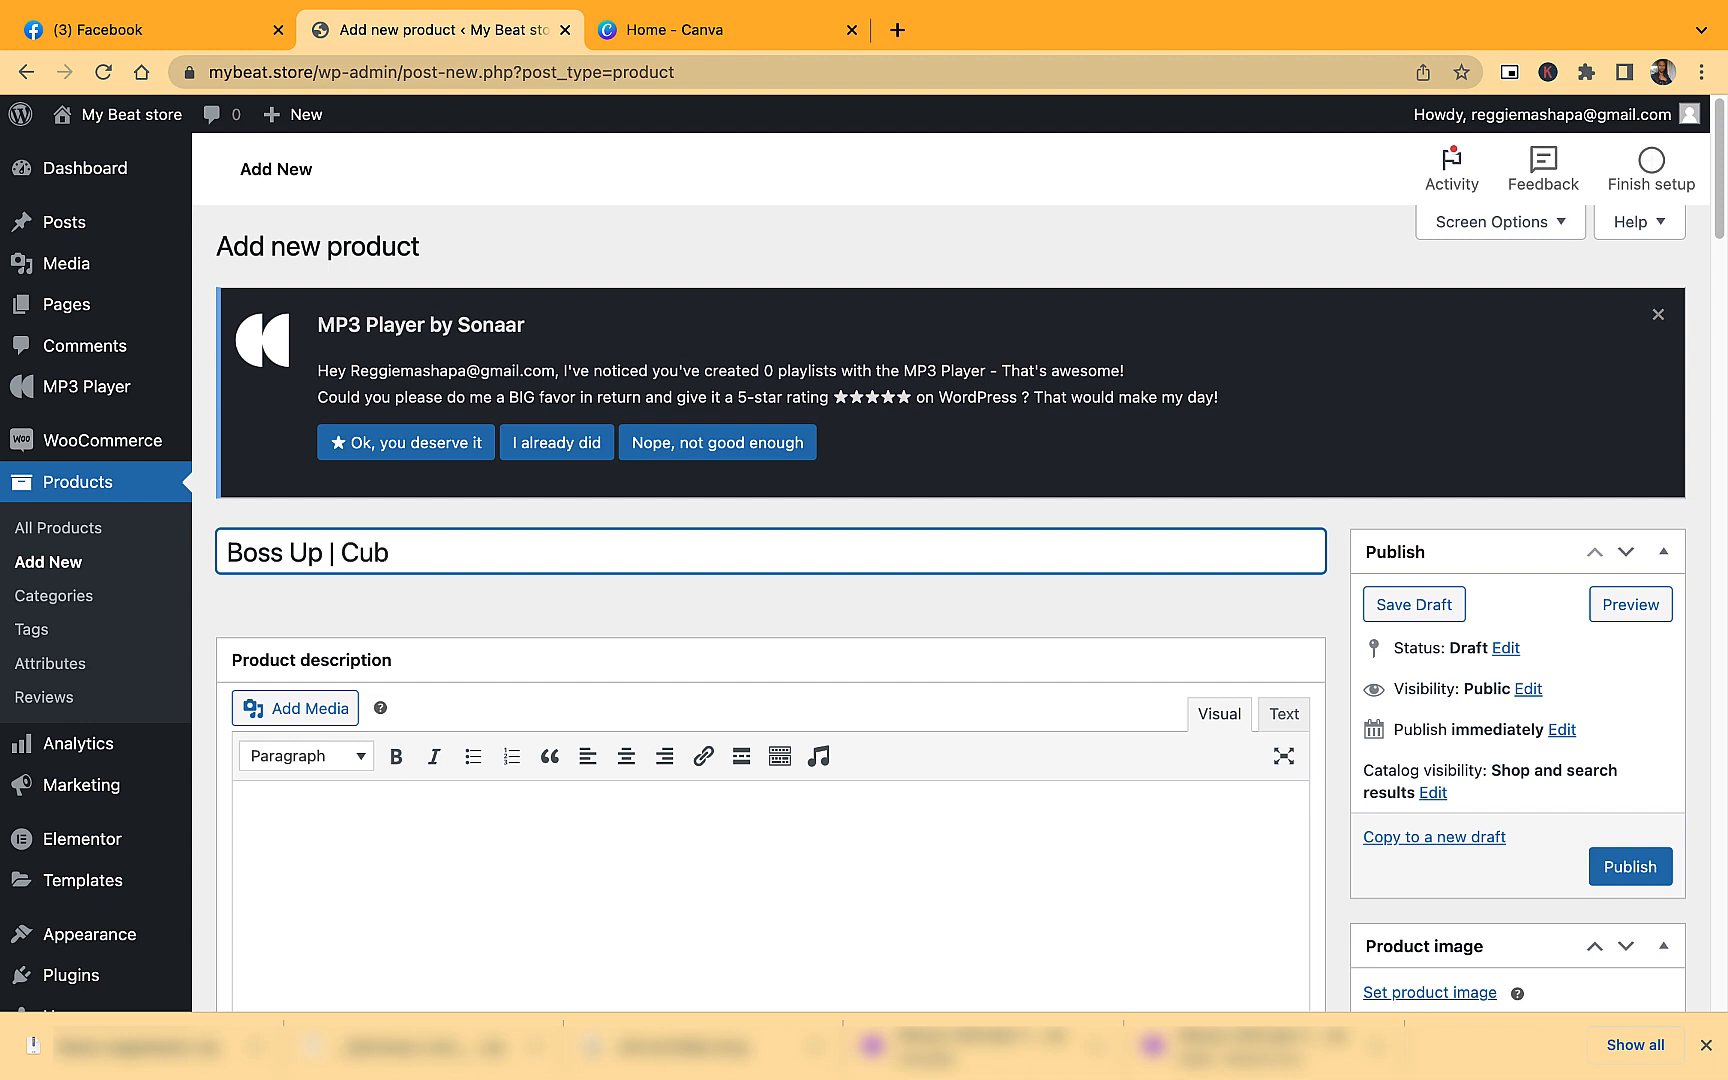
{"action": "type", "text": "mn"}
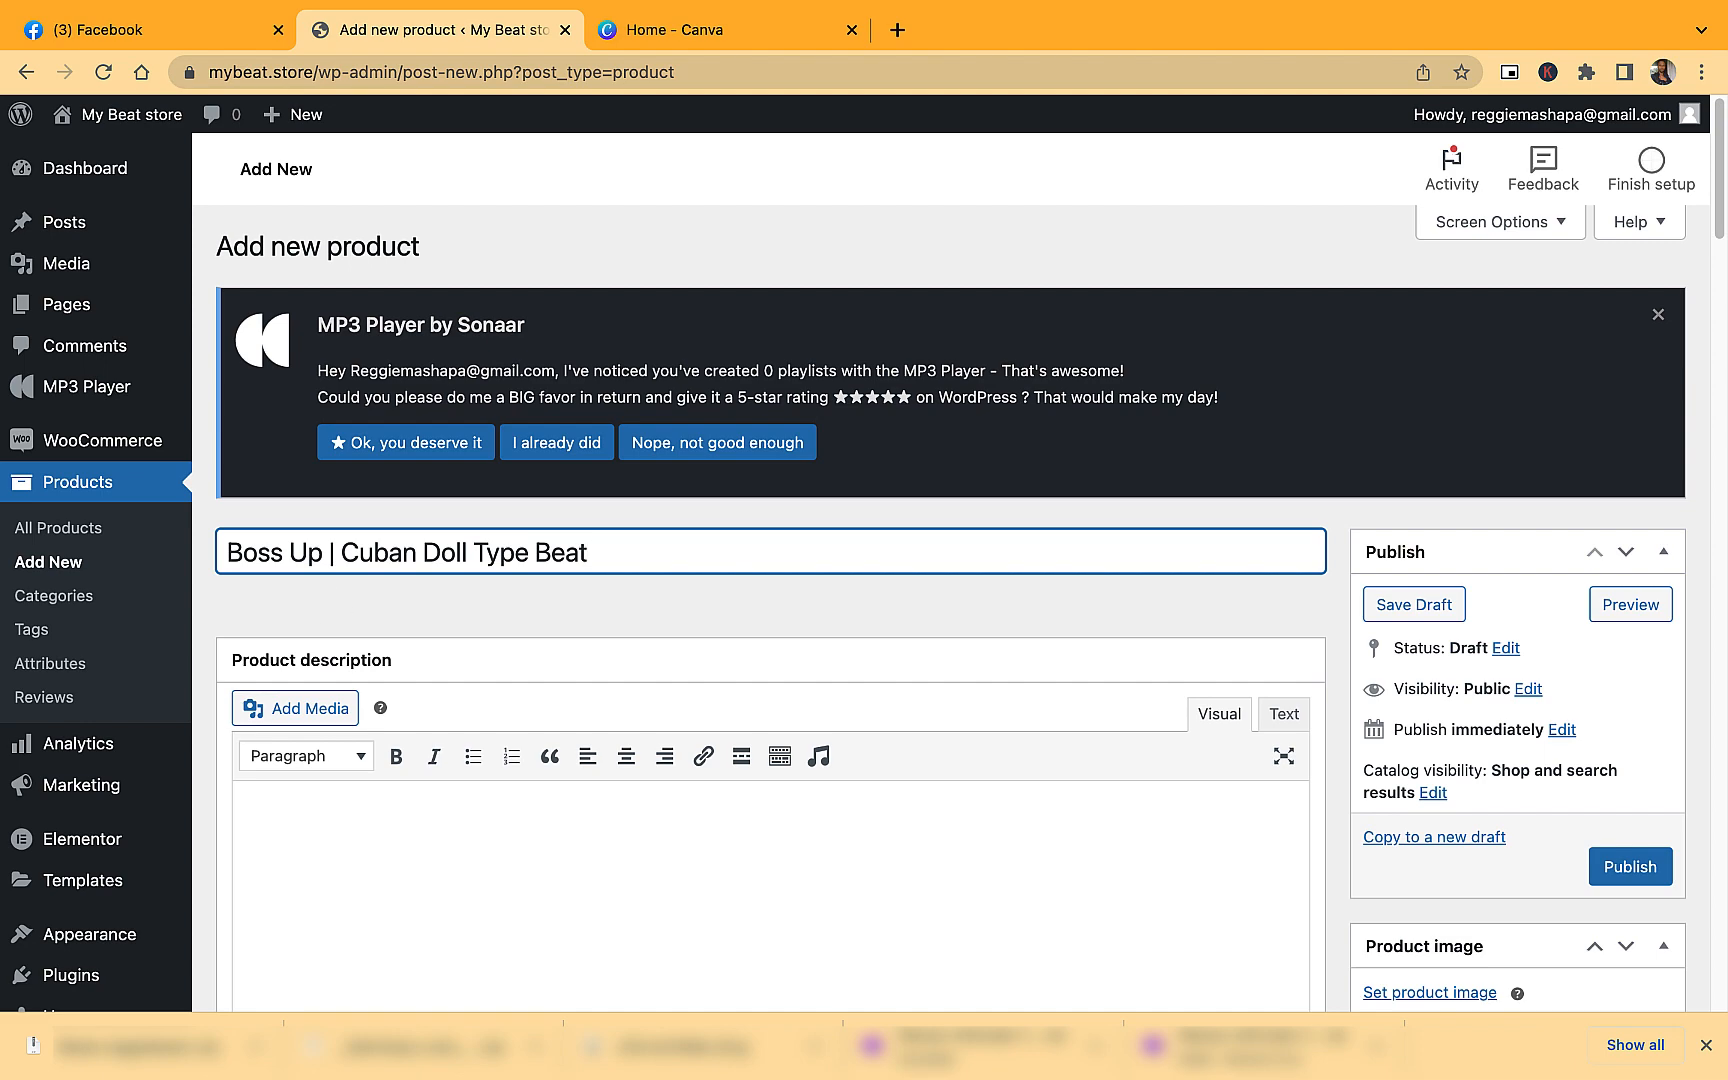
Write the product description as "130BPM" and "A MAJOR" on separate lines.
{"action": "scroll", "coordinate": [366, 717], "scroll_direction": "down", "scroll_amount": 3}
{"action": "left_click", "coordinate": [430, 607]}
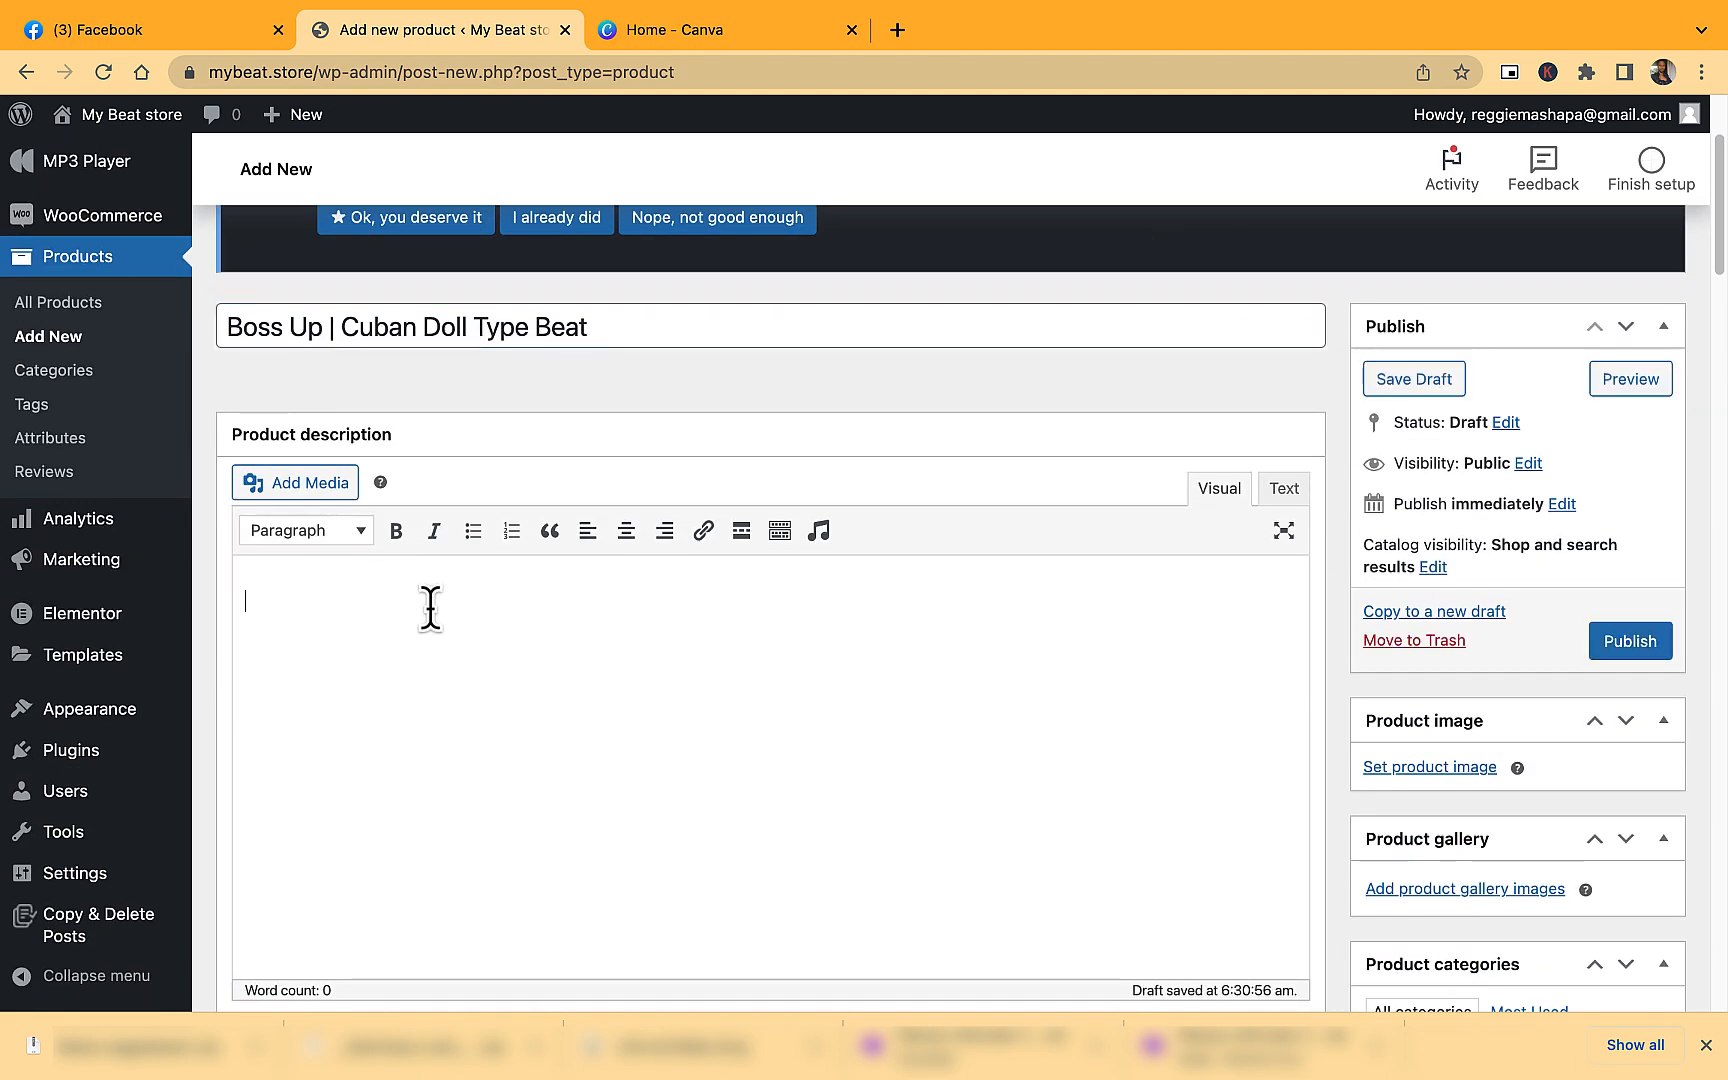
{"action": "type", "text": "130BPM"}
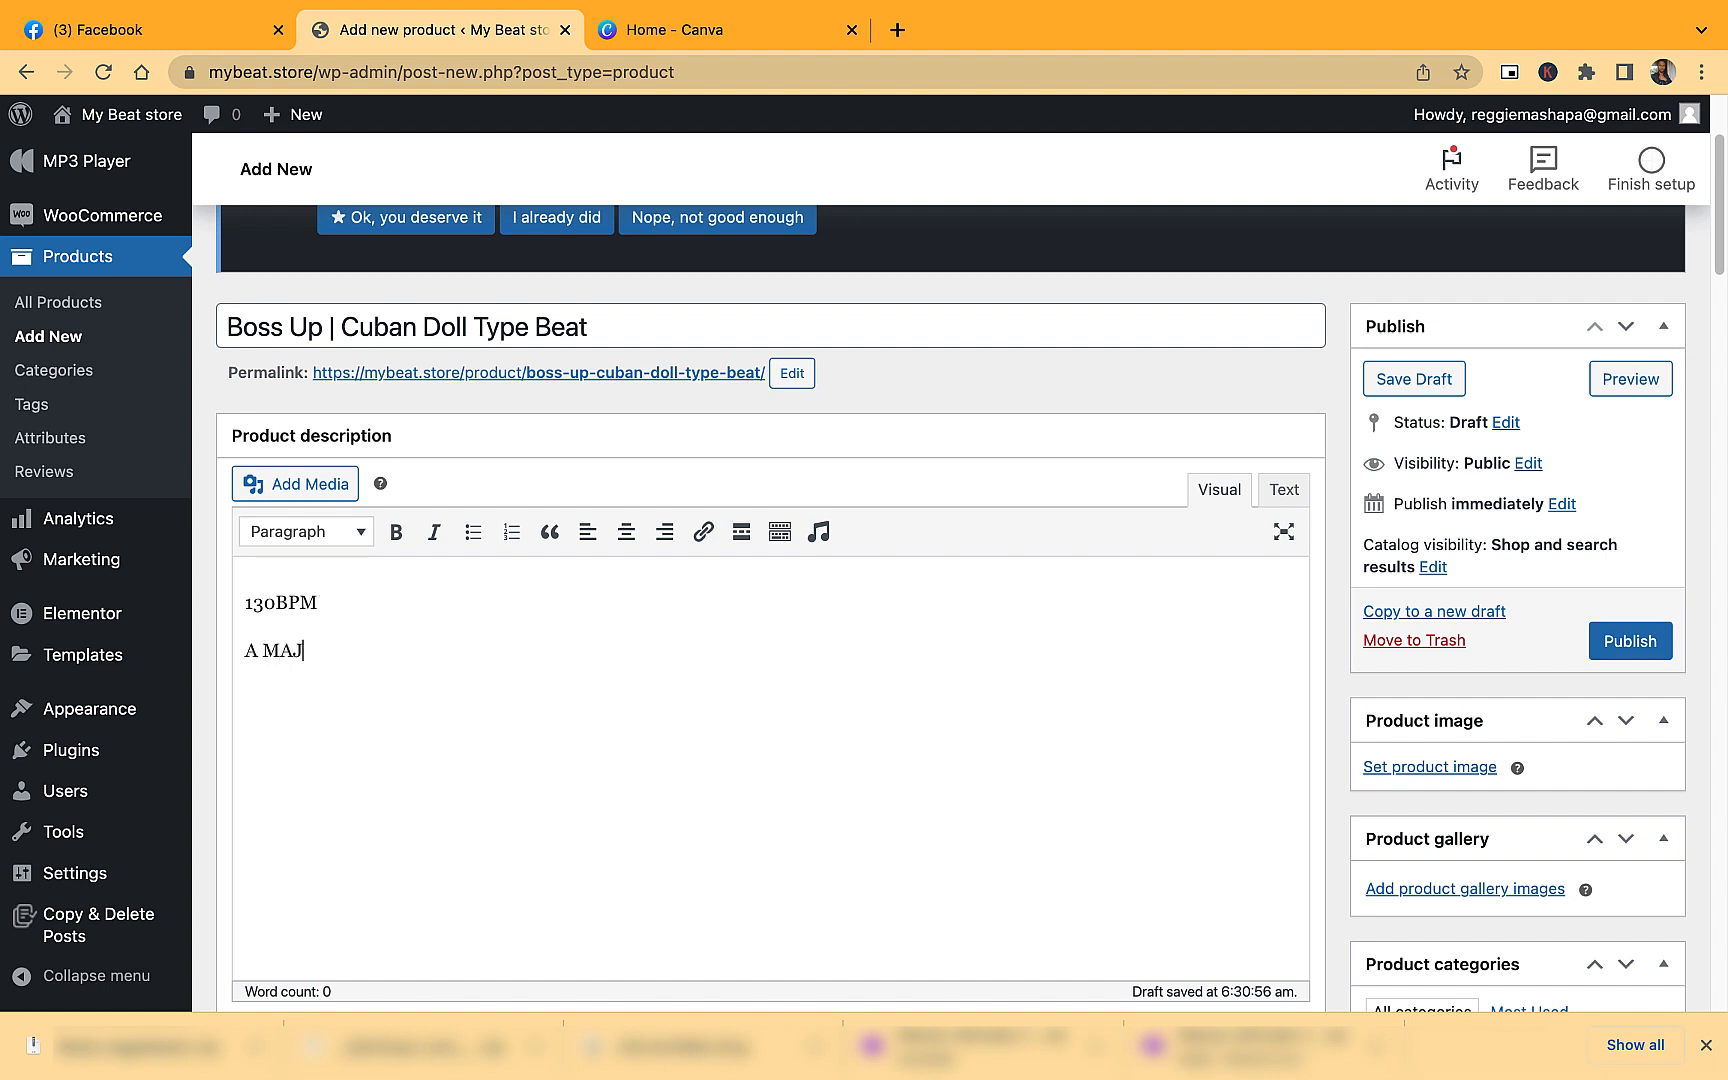
Set the red "BOSS UP" cover, Type-Beat-With-Text-2.jpg, from the media library as the product image.
{"action": "scroll", "coordinate": [869, 500], "scroll_direction": "down", "scroll_amount": 1}
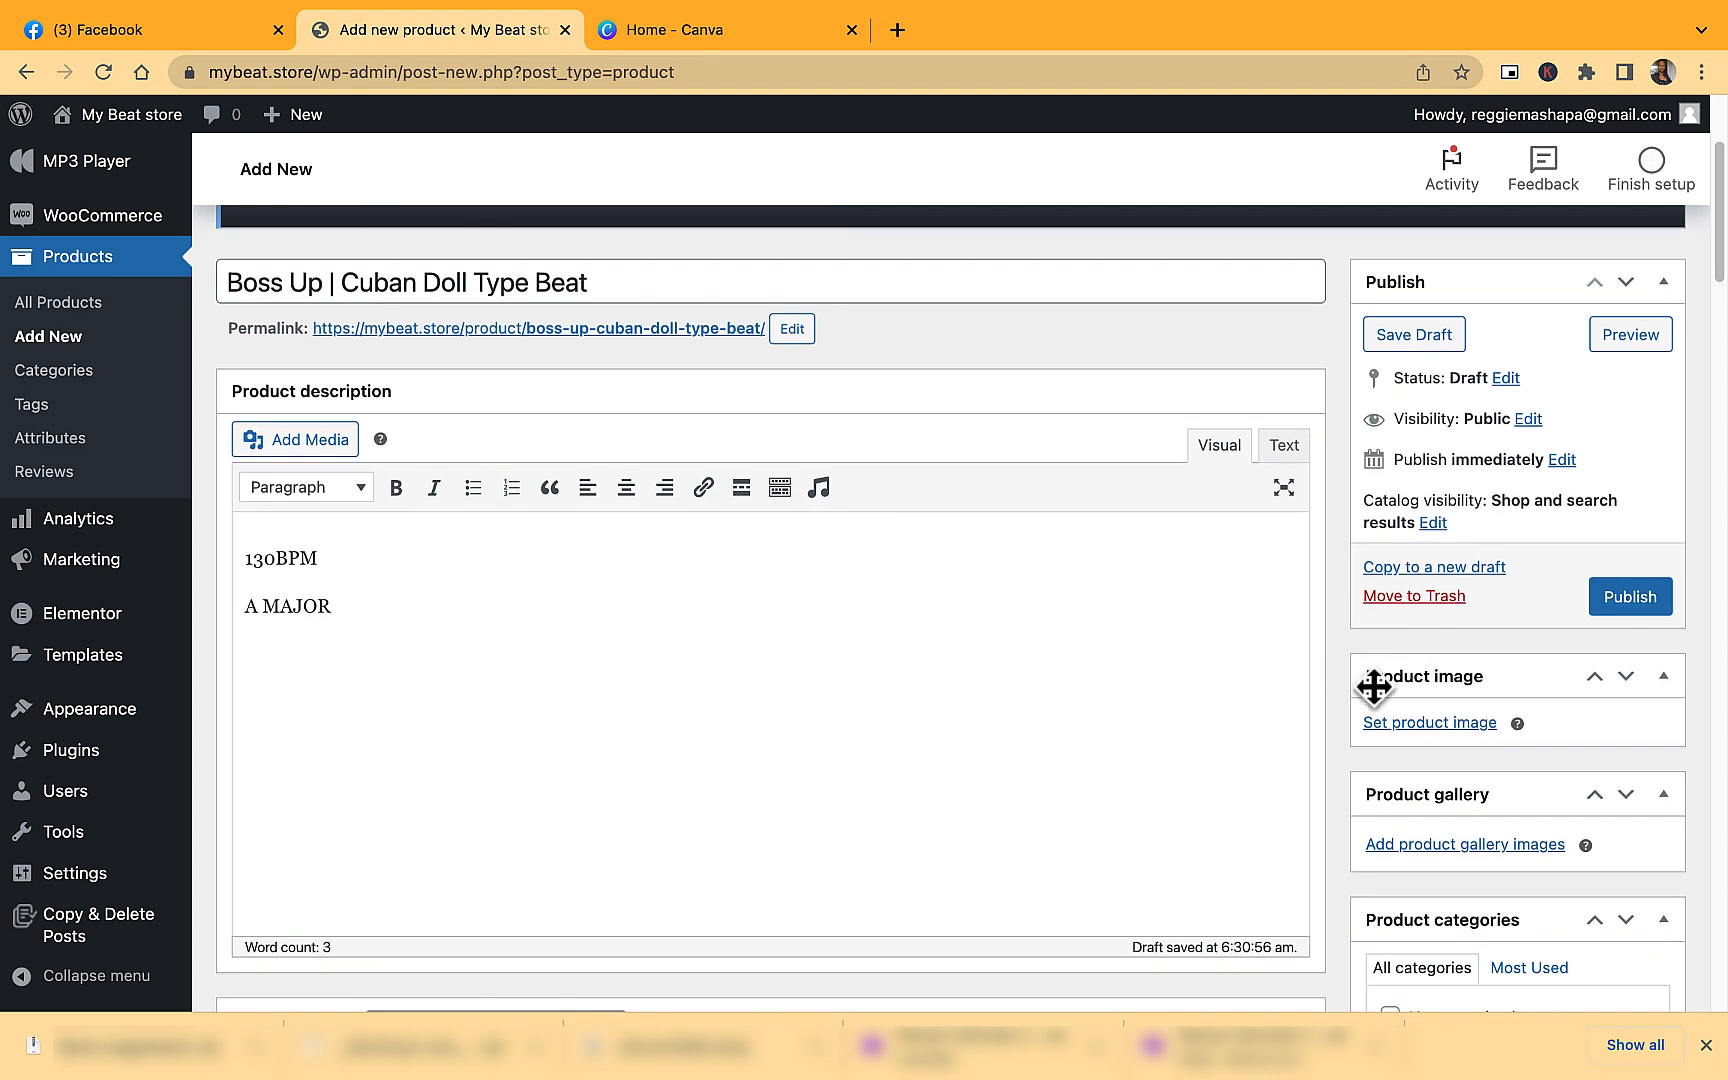
{"action": "left_click", "coordinate": [1437, 724]}
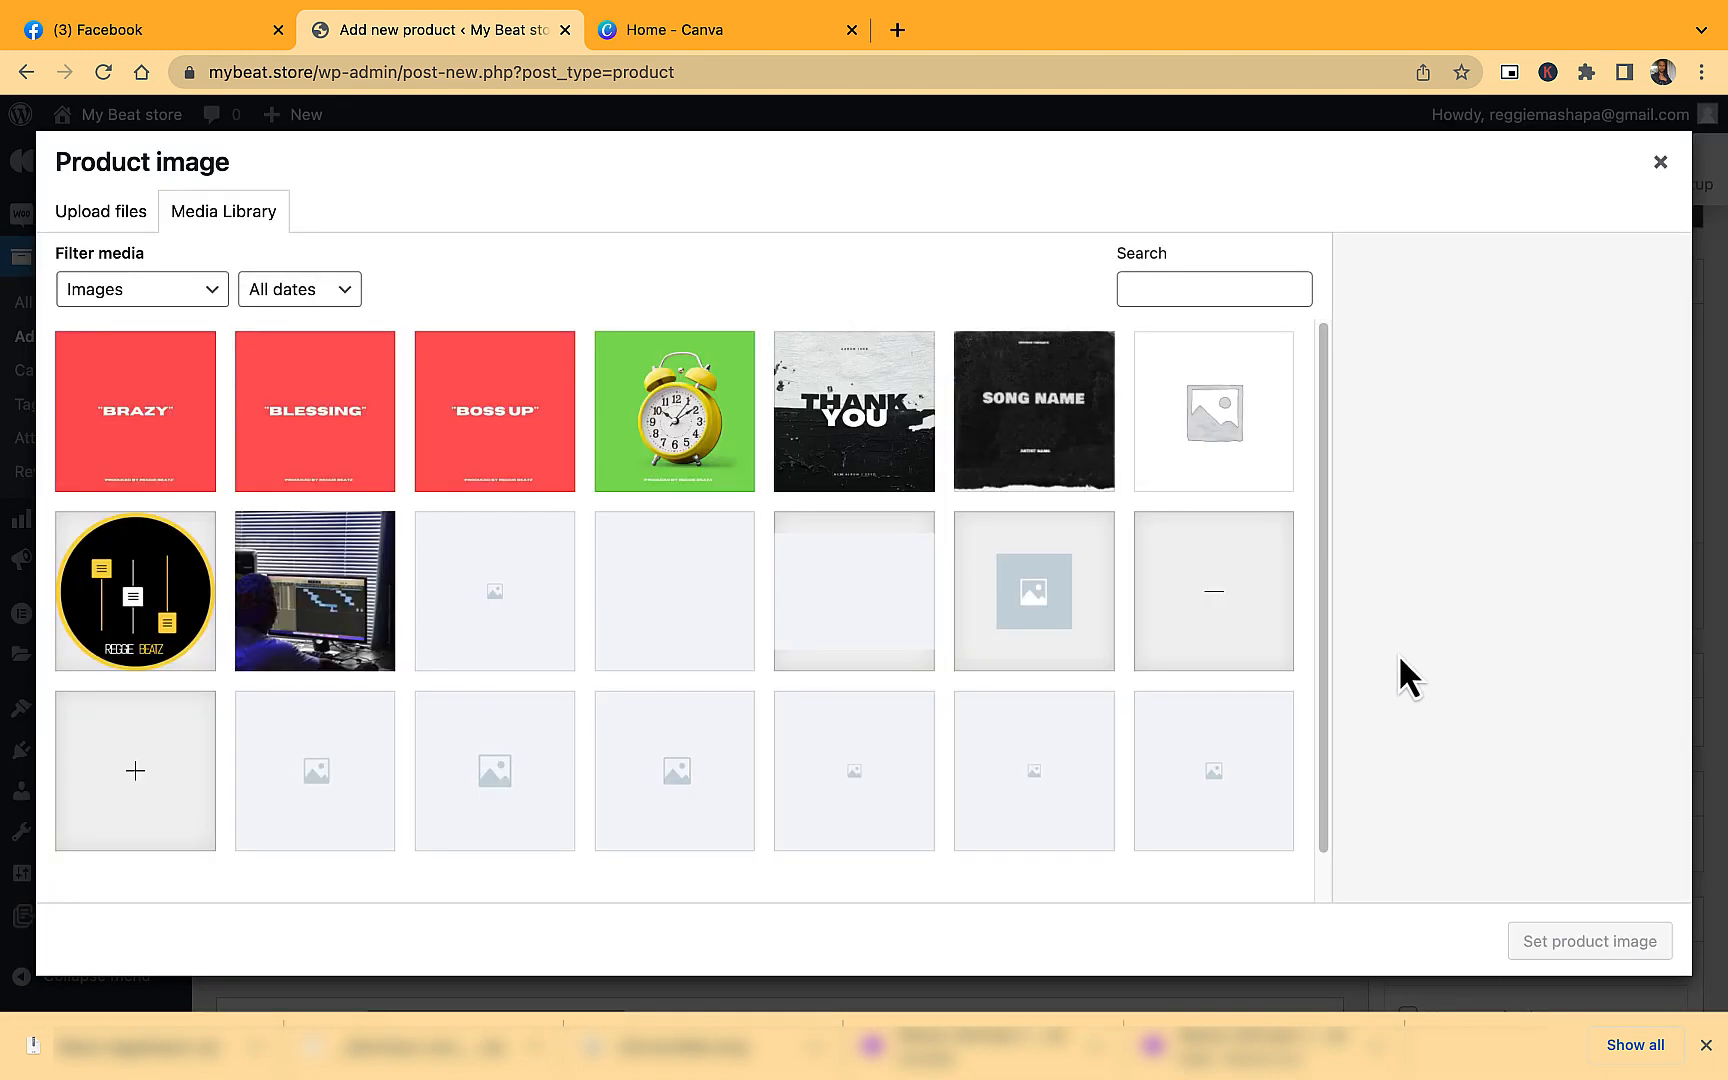
{"action": "left_click", "coordinate": [478, 437]}
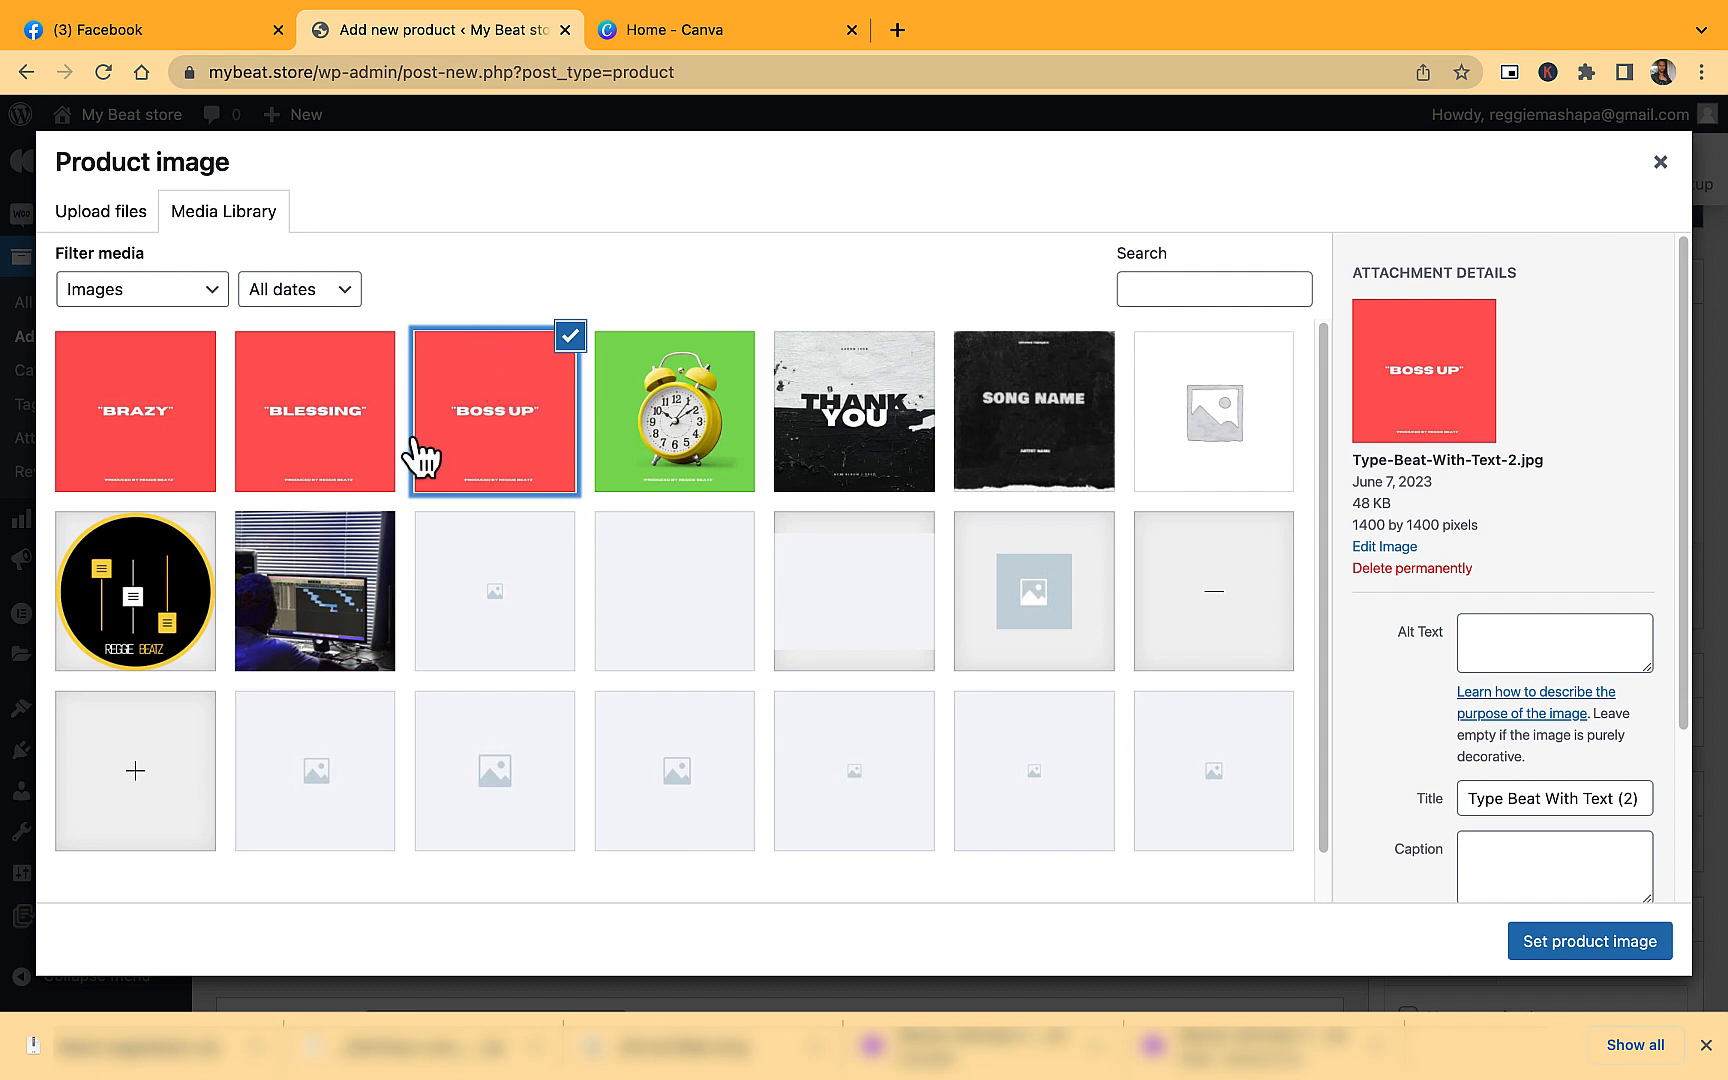
{"action": "left_click", "coordinate": [1610, 948]}
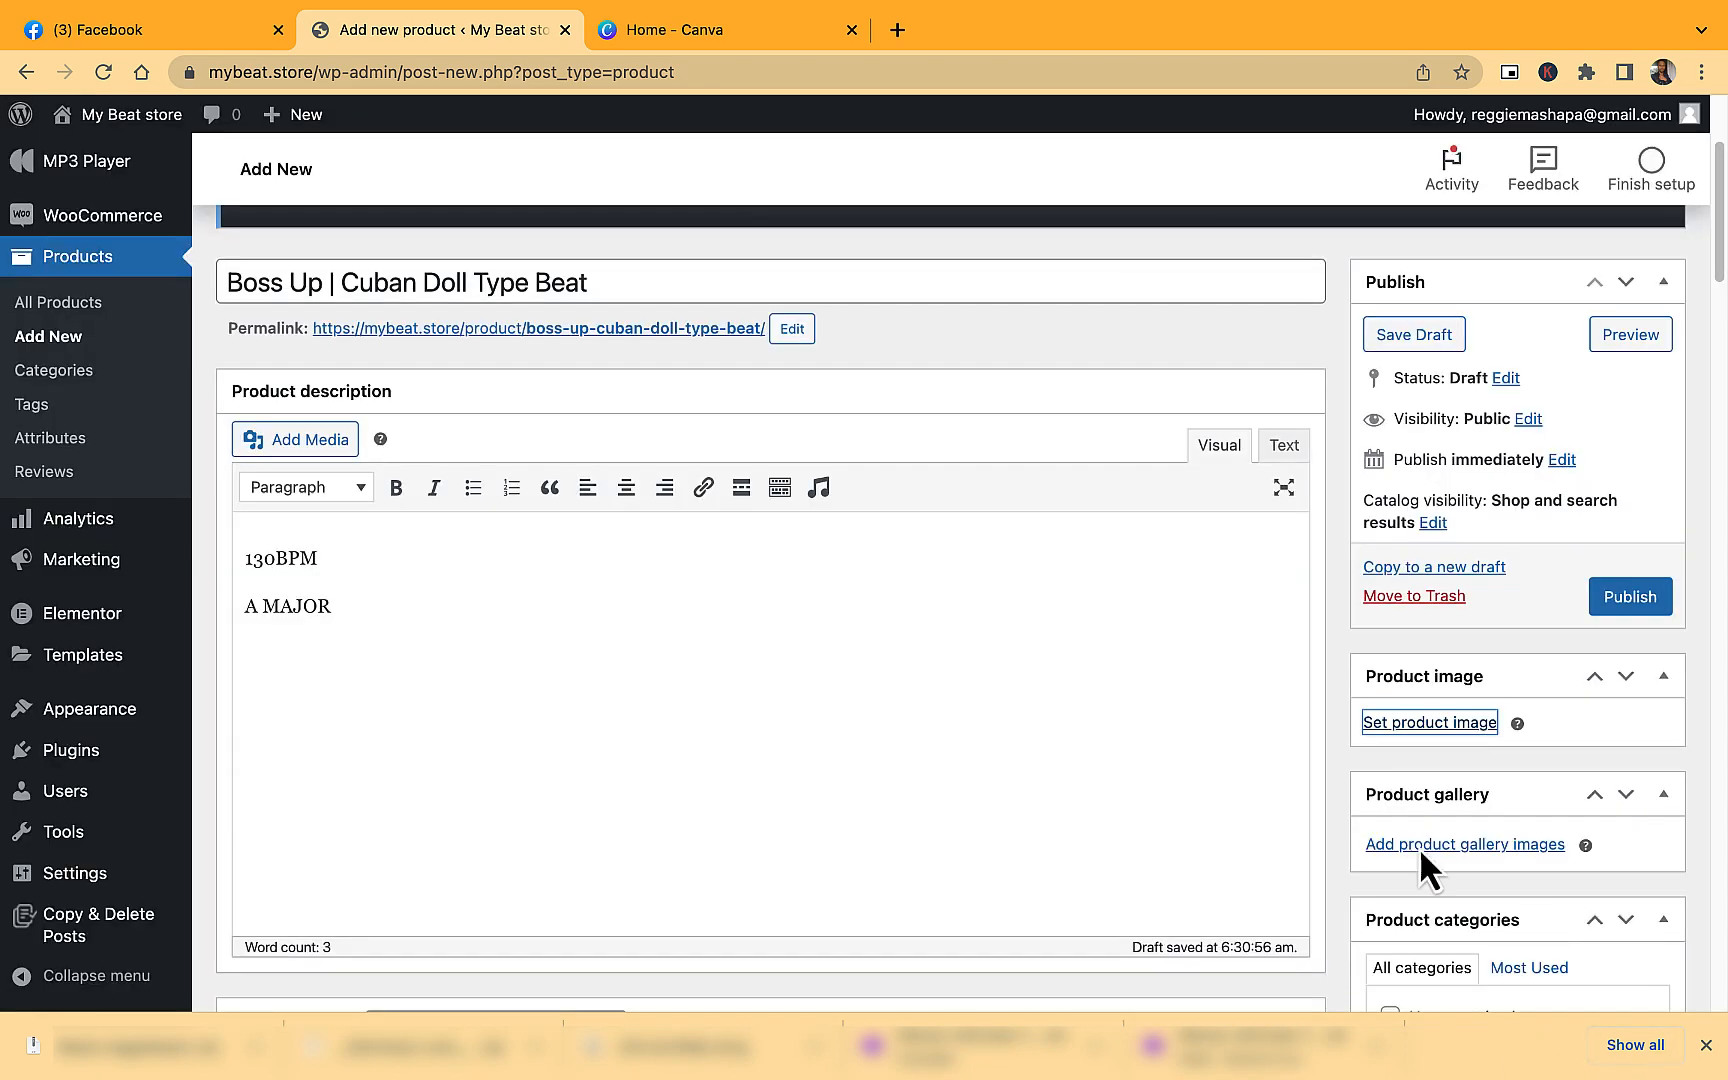
Examine the available product types in the product data section, leaving Simple product selected.
{"action": "scroll", "coordinate": [1297, 784], "scroll_direction": "down", "scroll_amount": 5}
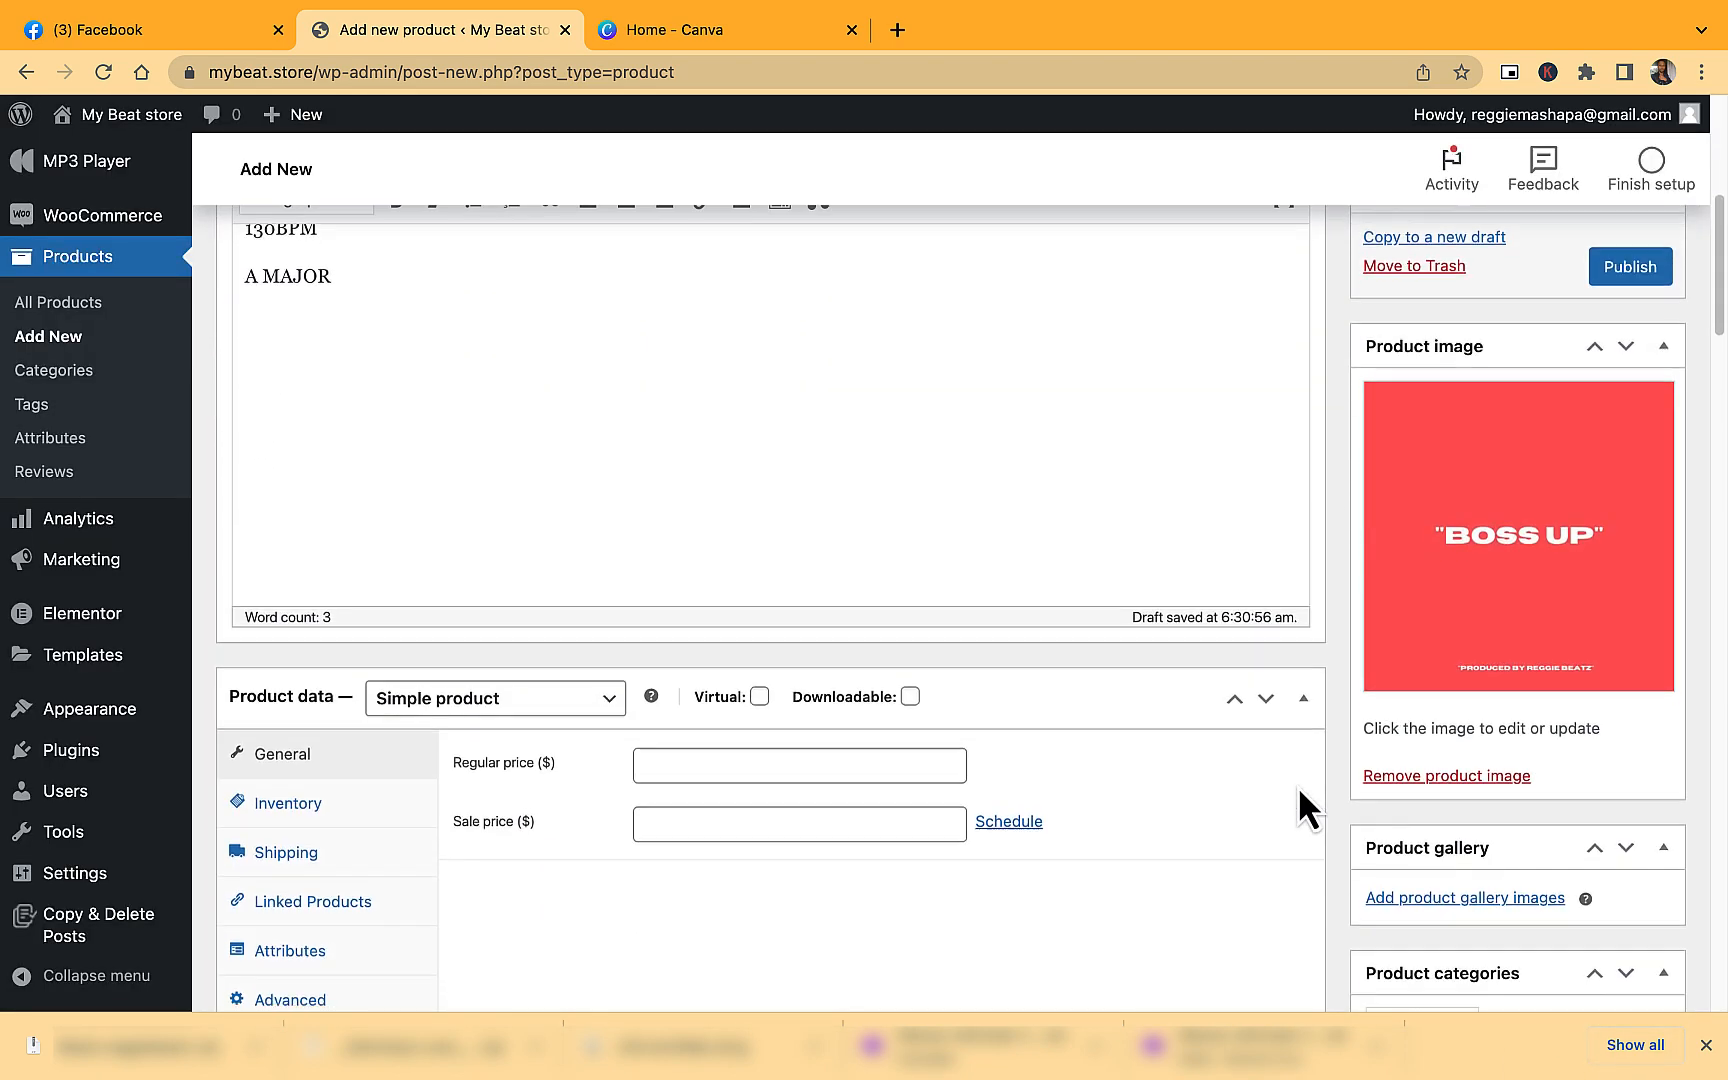
{"action": "scroll", "coordinate": [1447, 528], "scroll_direction": "up", "scroll_amount": 5}
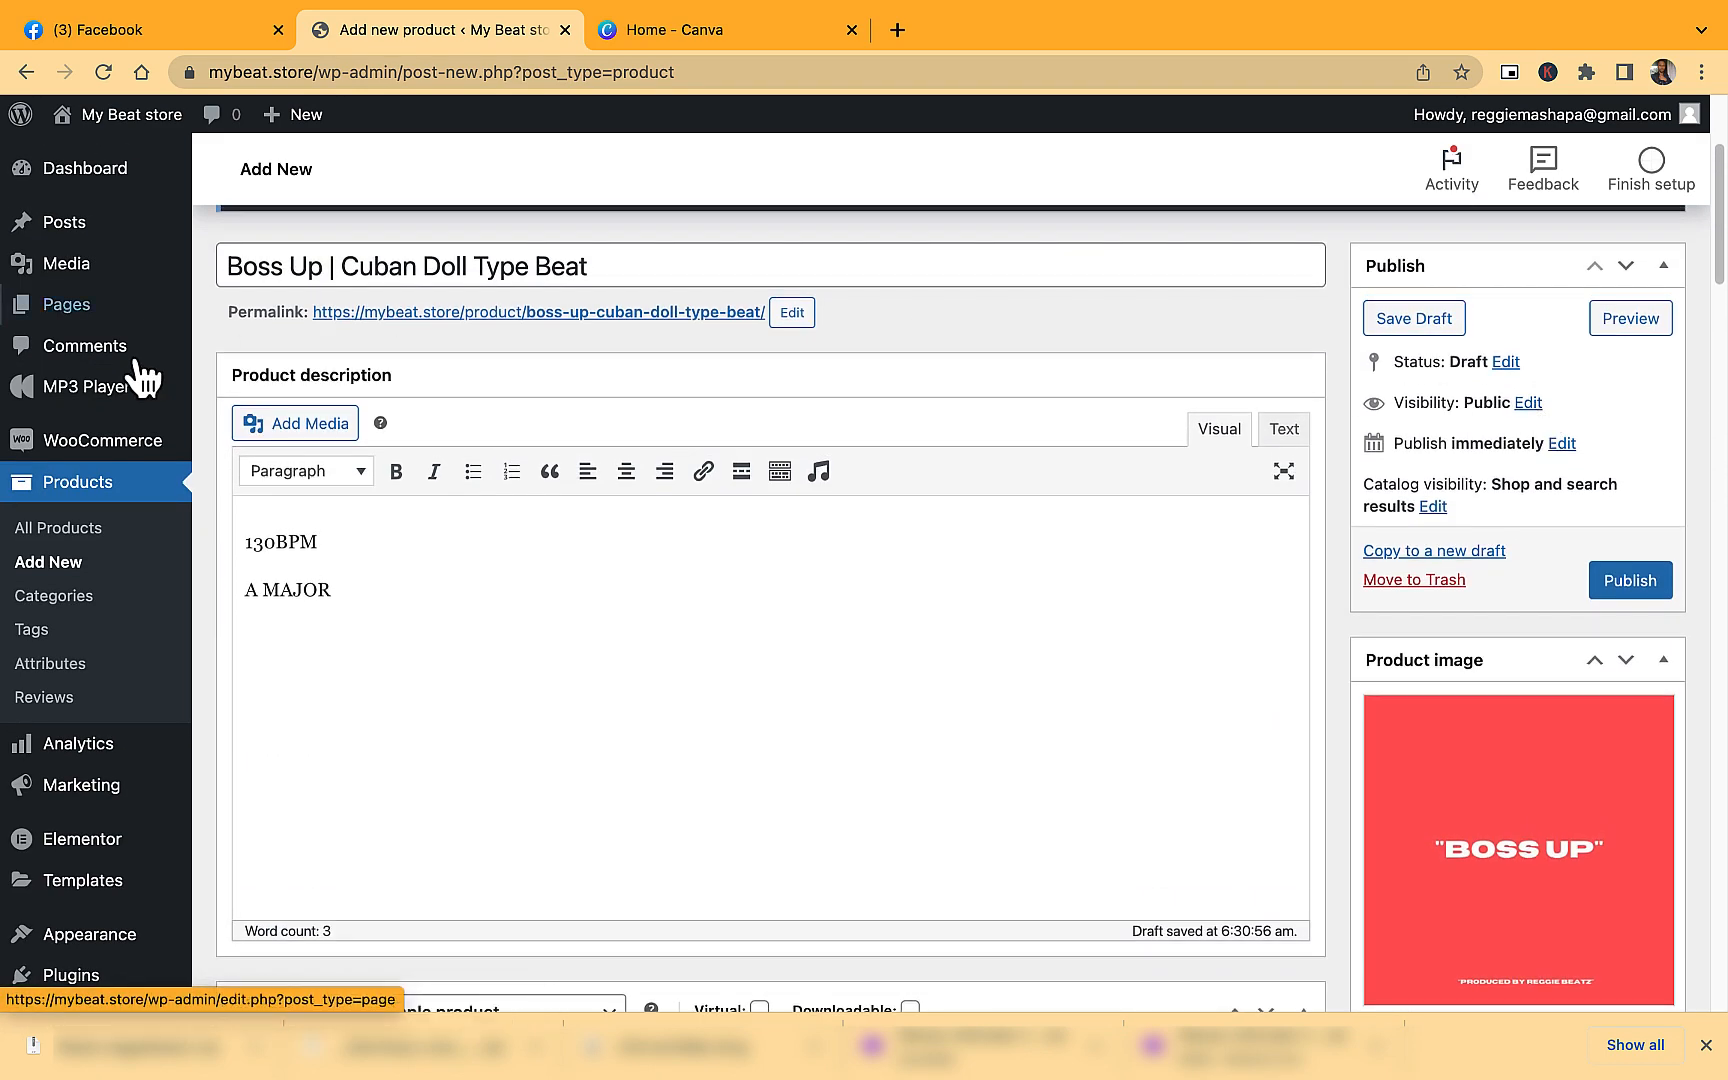
{"action": "scroll", "coordinate": [170, 420], "scroll_direction": "down", "scroll_amount": 3}
{"action": "scroll", "coordinate": [195, 455], "scroll_direction": "down", "scroll_amount": 2}
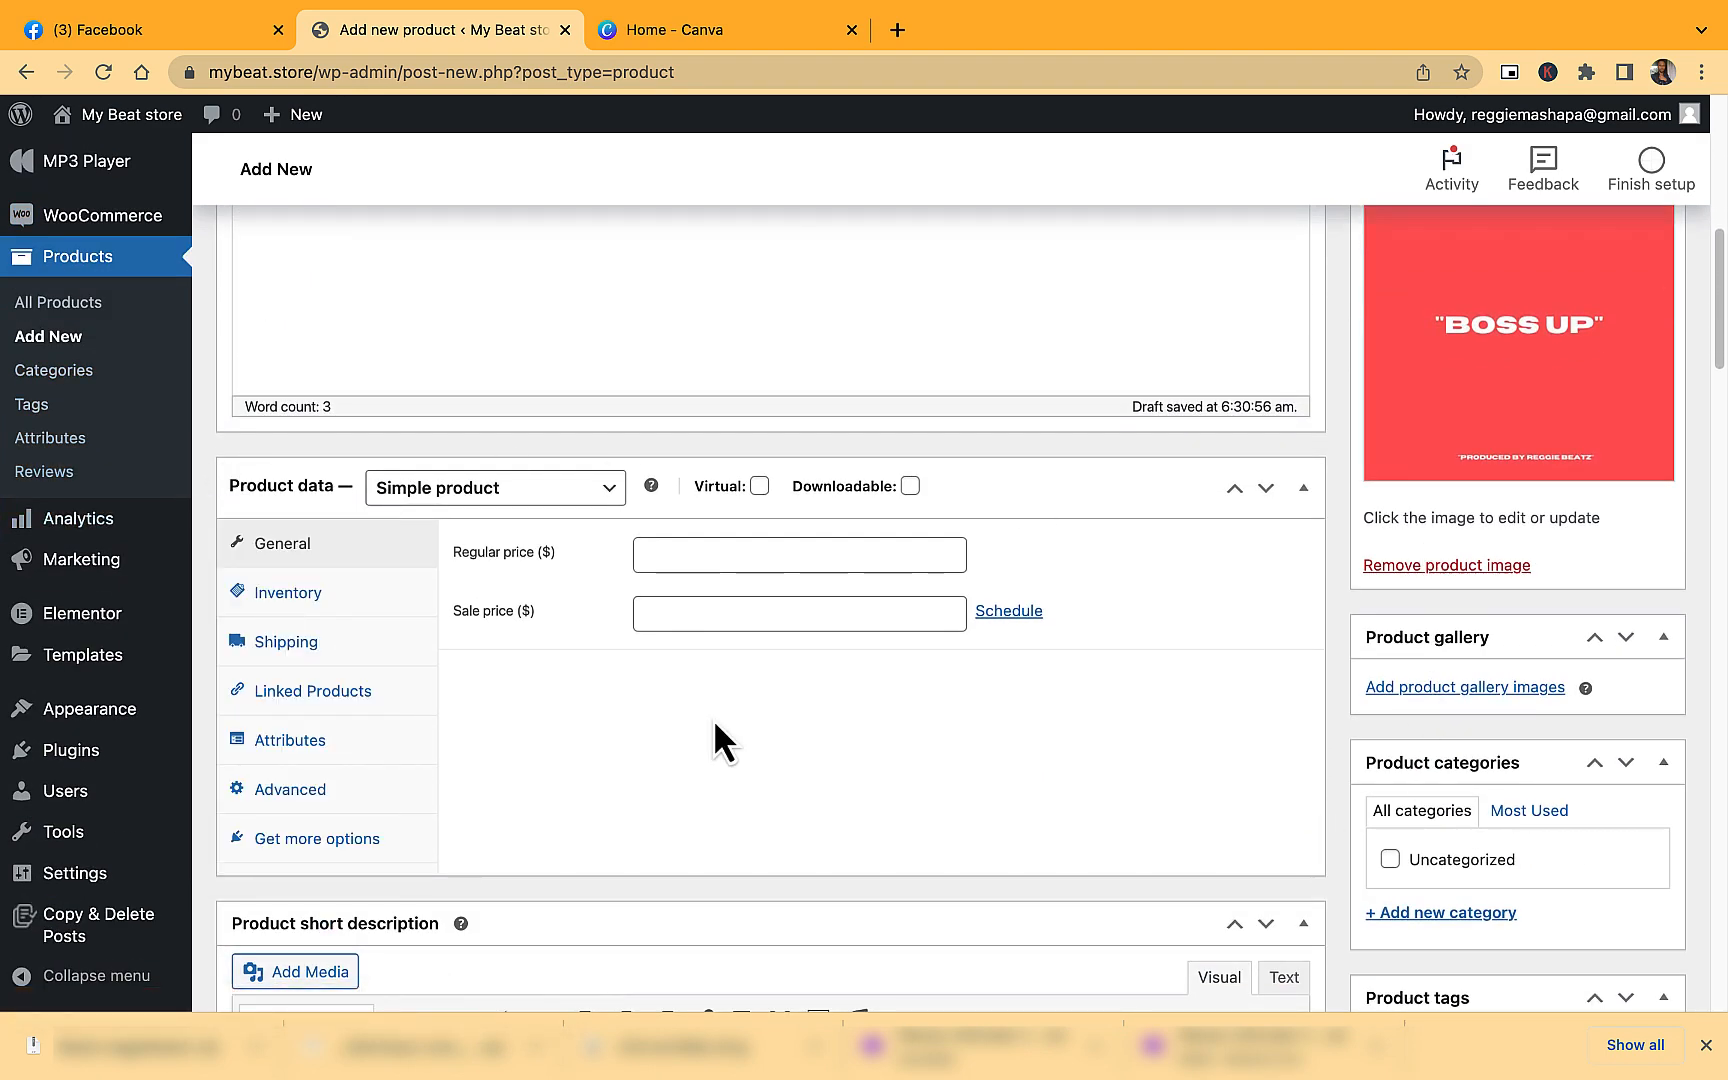
{"action": "left_click", "coordinate": [571, 500]}
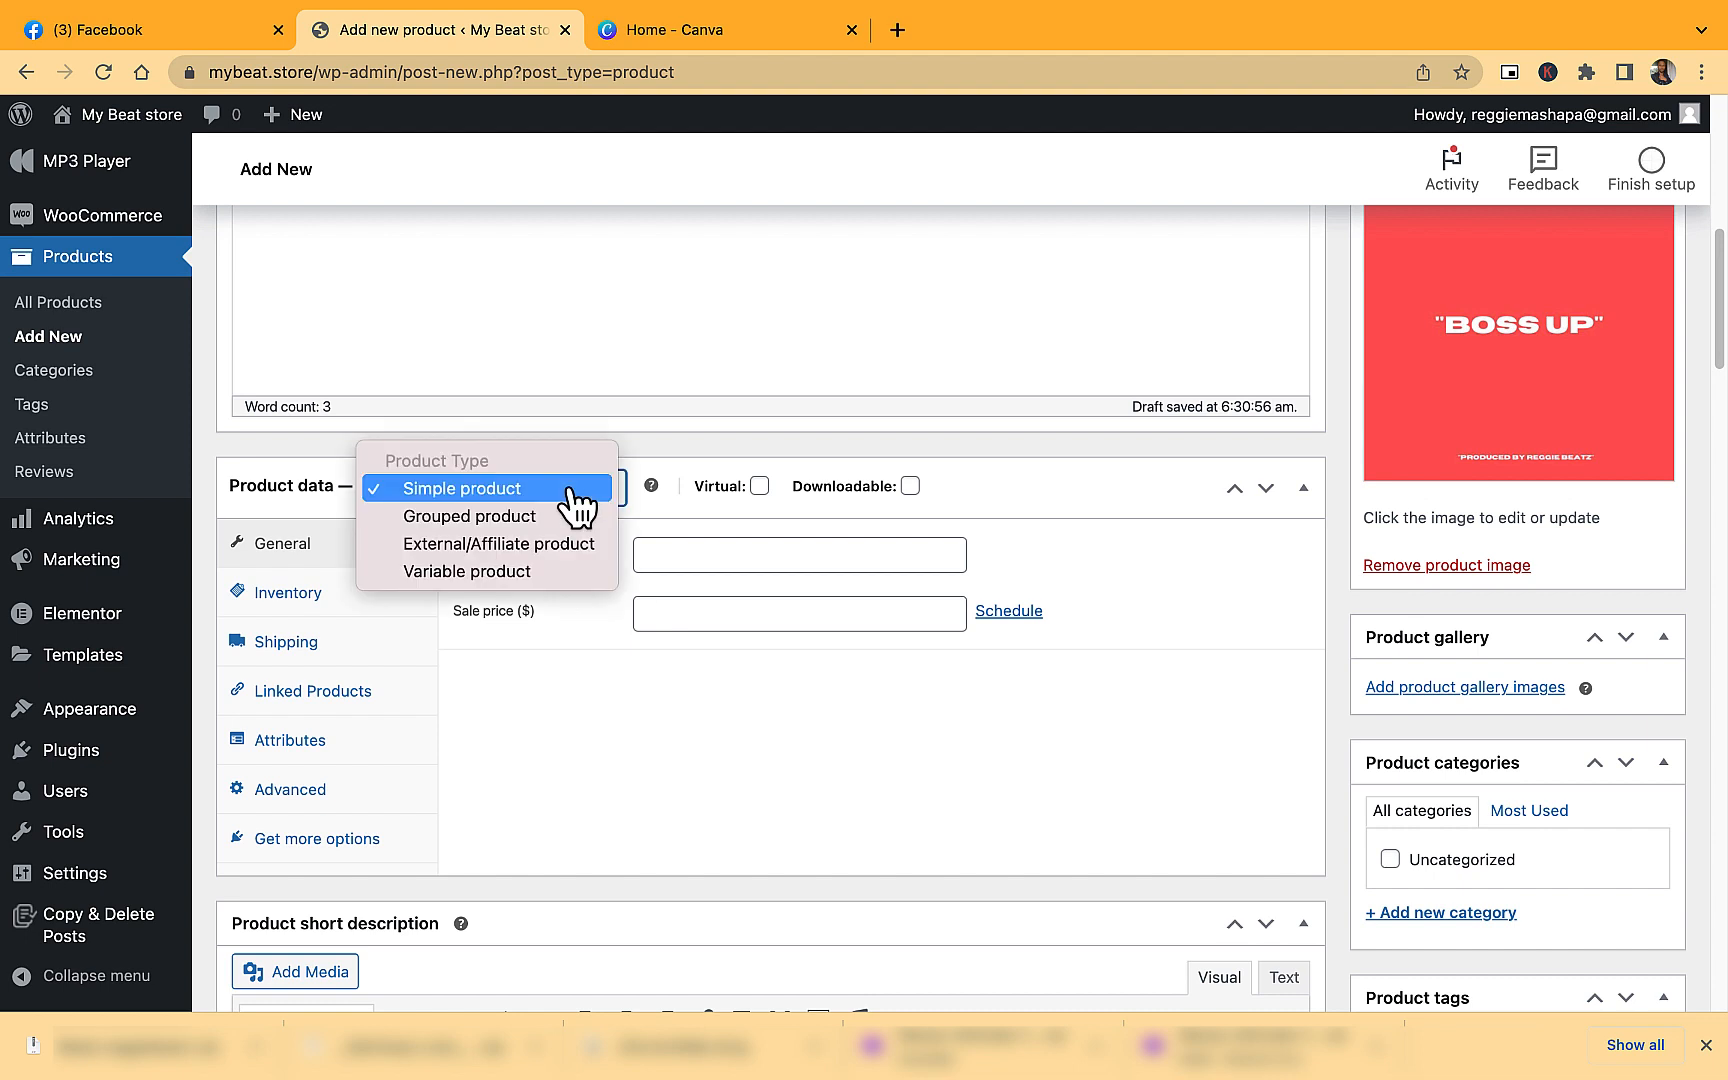
{"action": "left_click", "coordinate": [990, 490]}
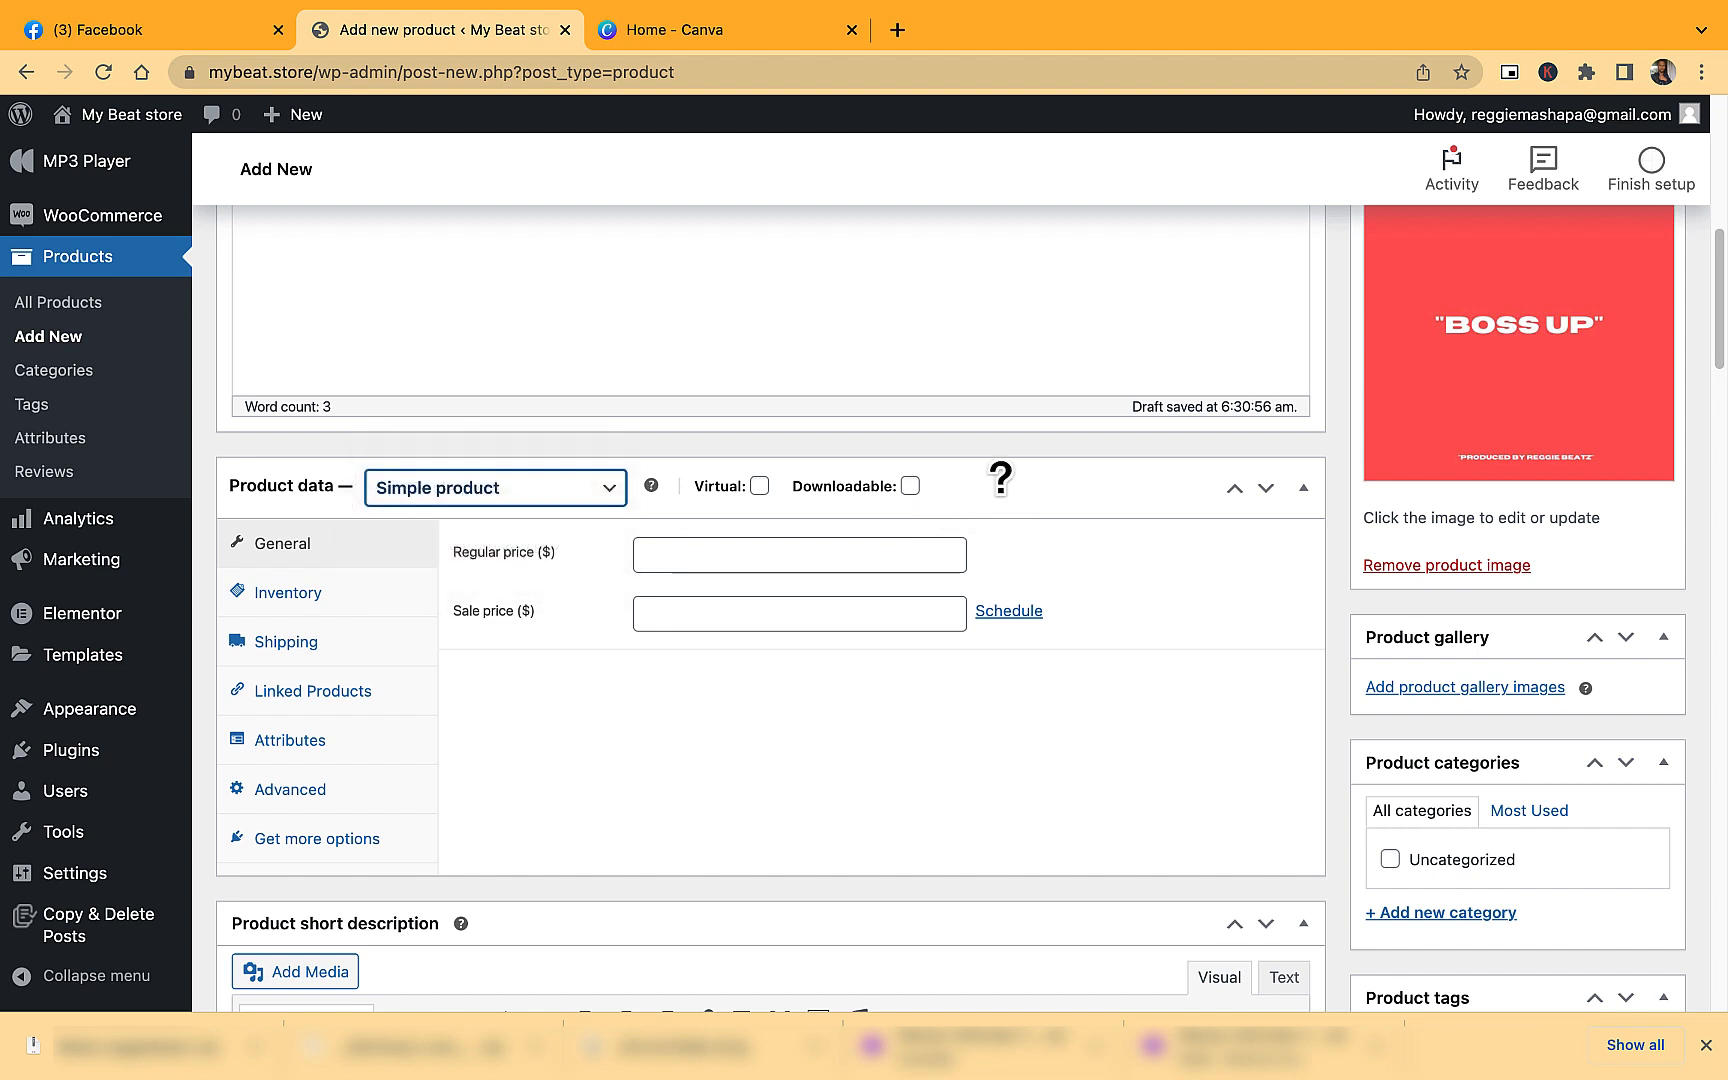
{"action": "left_click", "coordinate": [553, 492]}
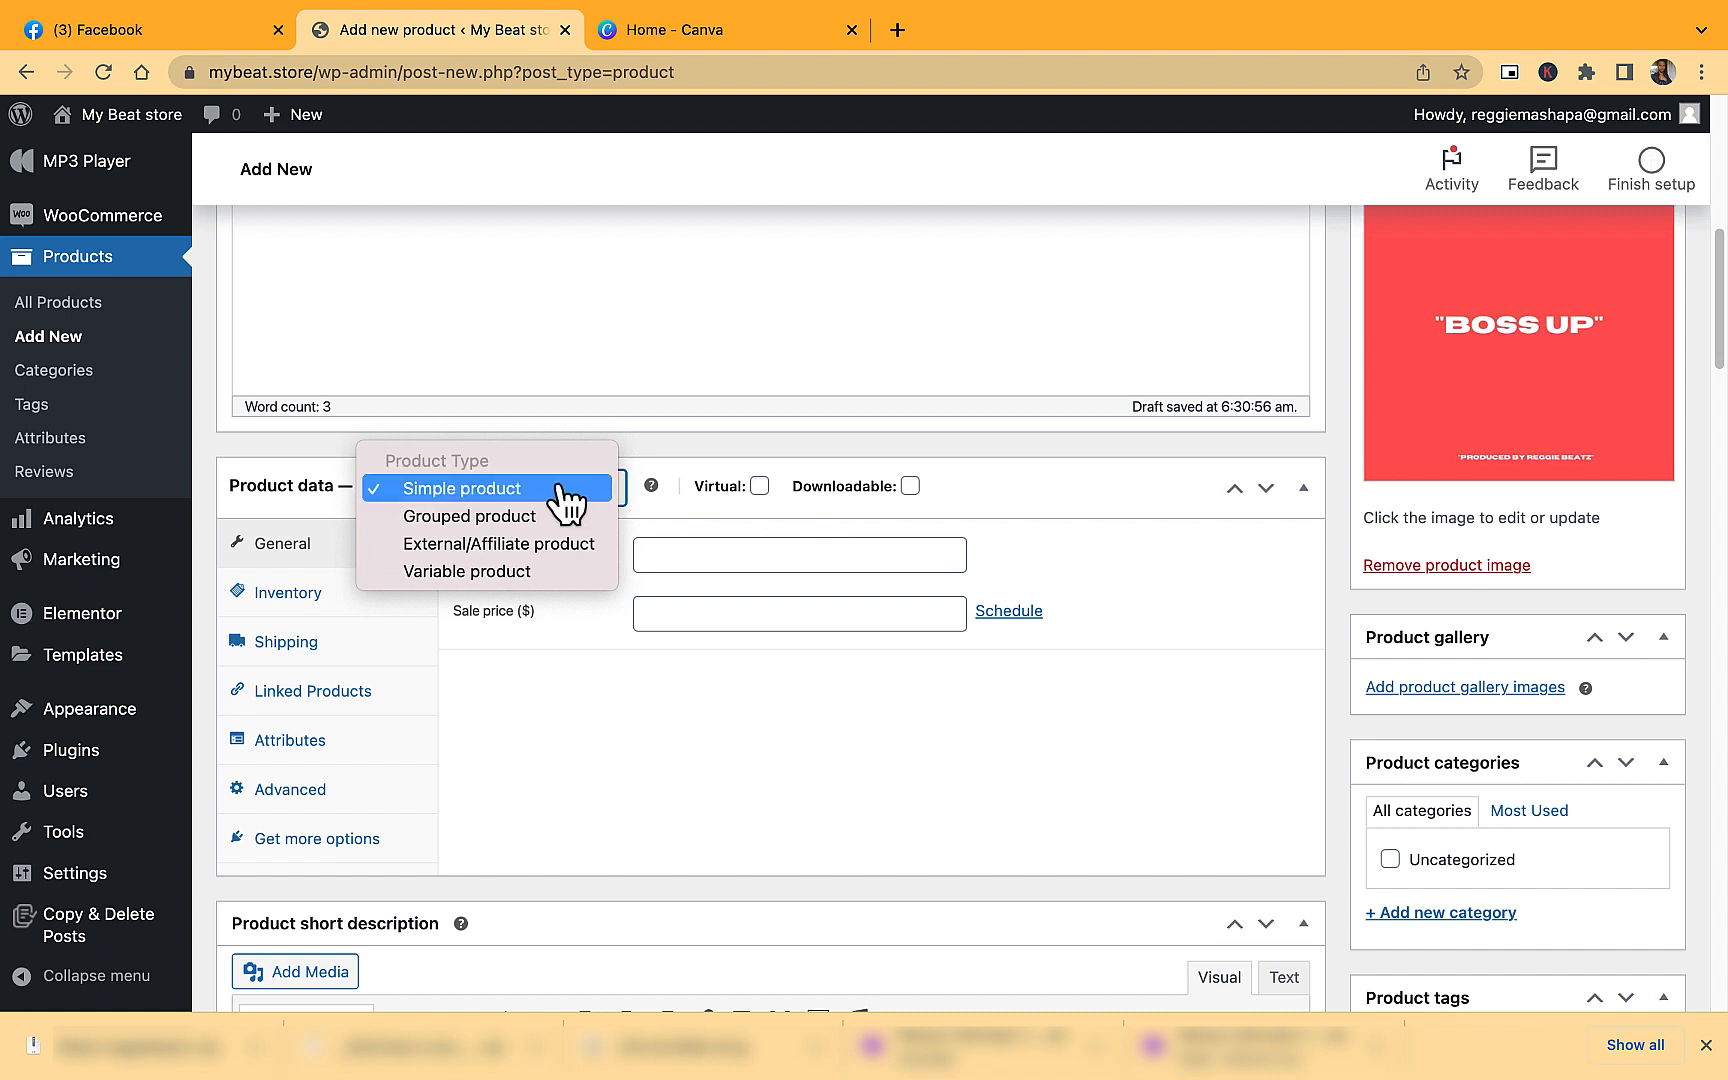
{"action": "left_click", "coordinate": [841, 461]}
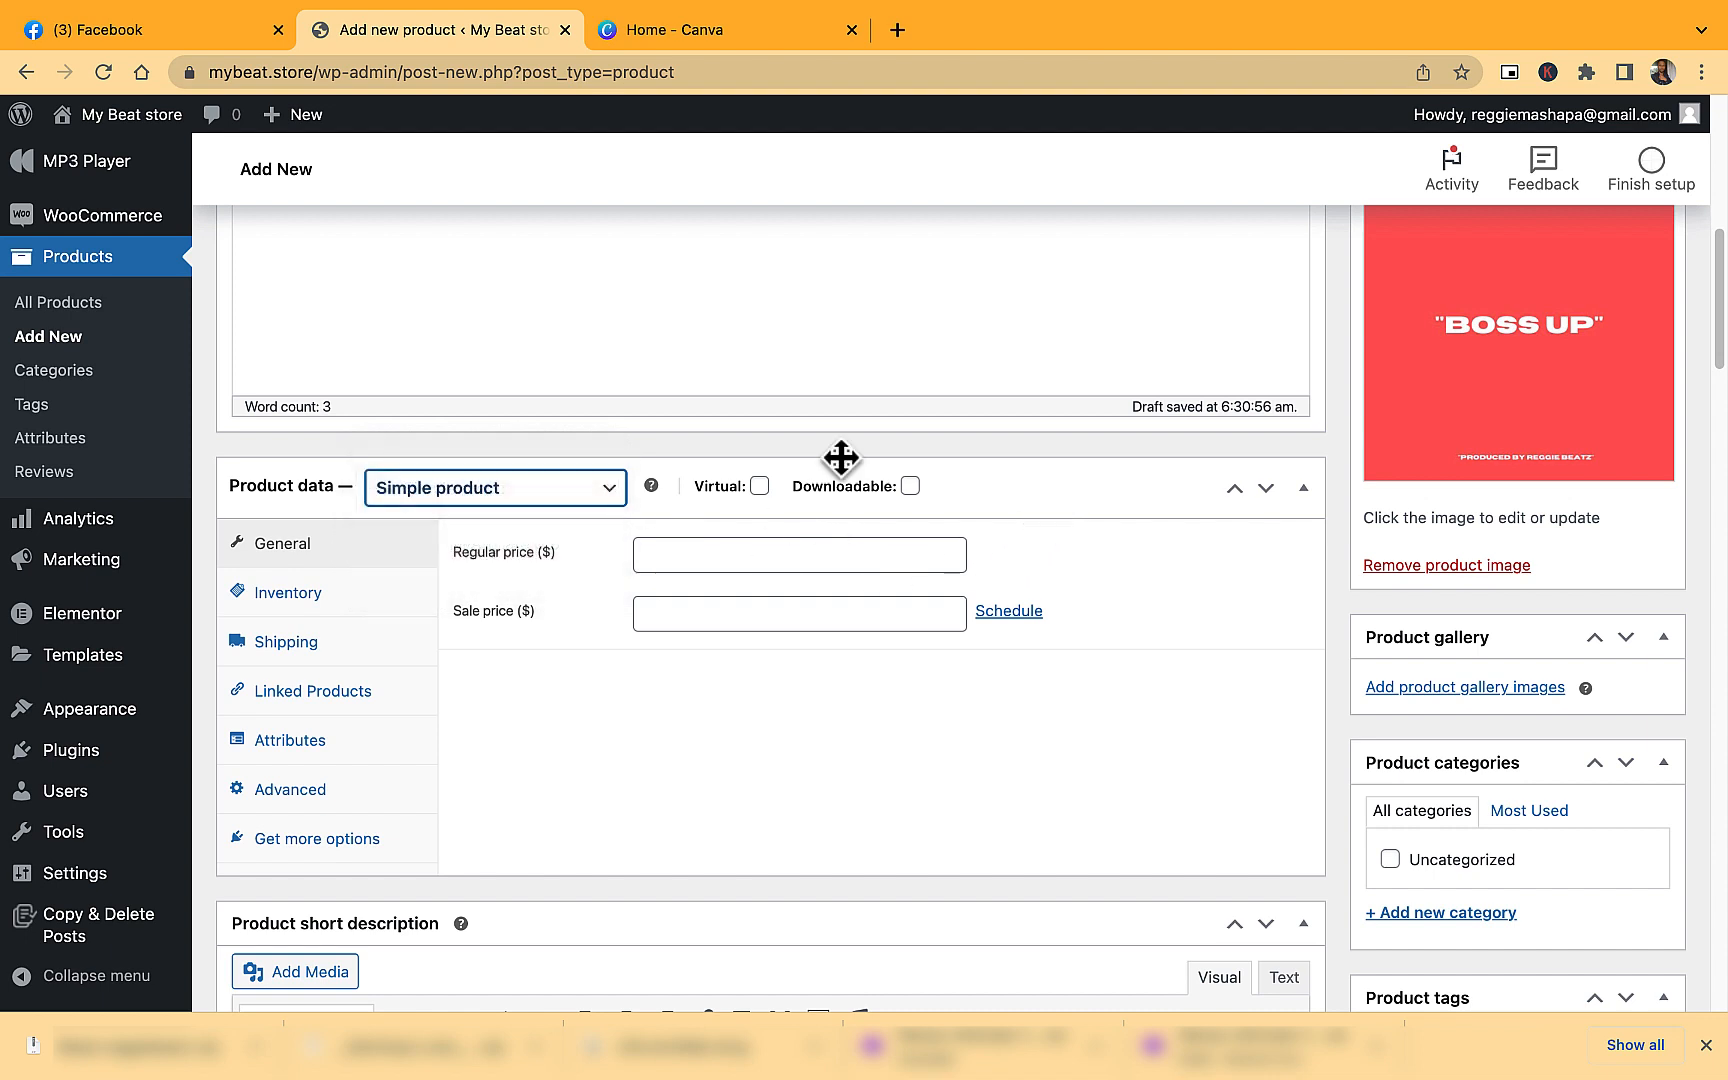
Mark the product as virtual and downloadable and set its regular price to $30.
{"action": "left_click", "coordinate": [760, 486]}
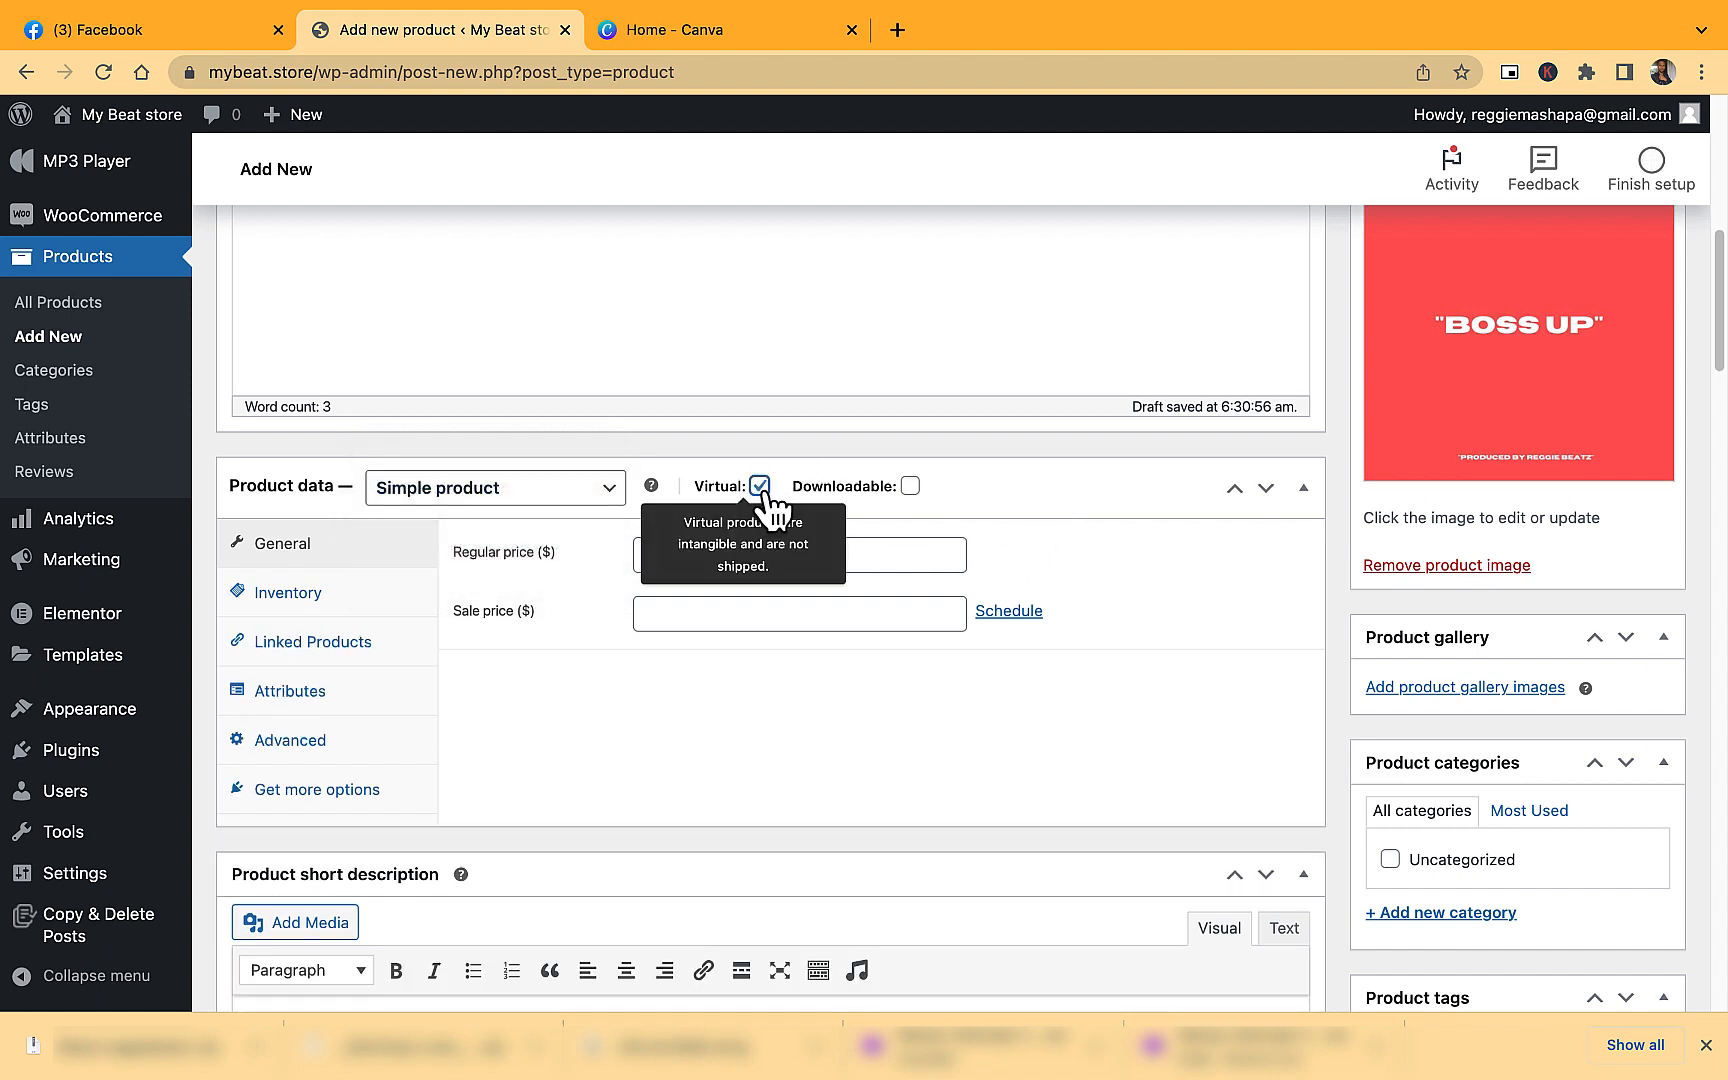
{"action": "left_click", "coordinate": [910, 486]}
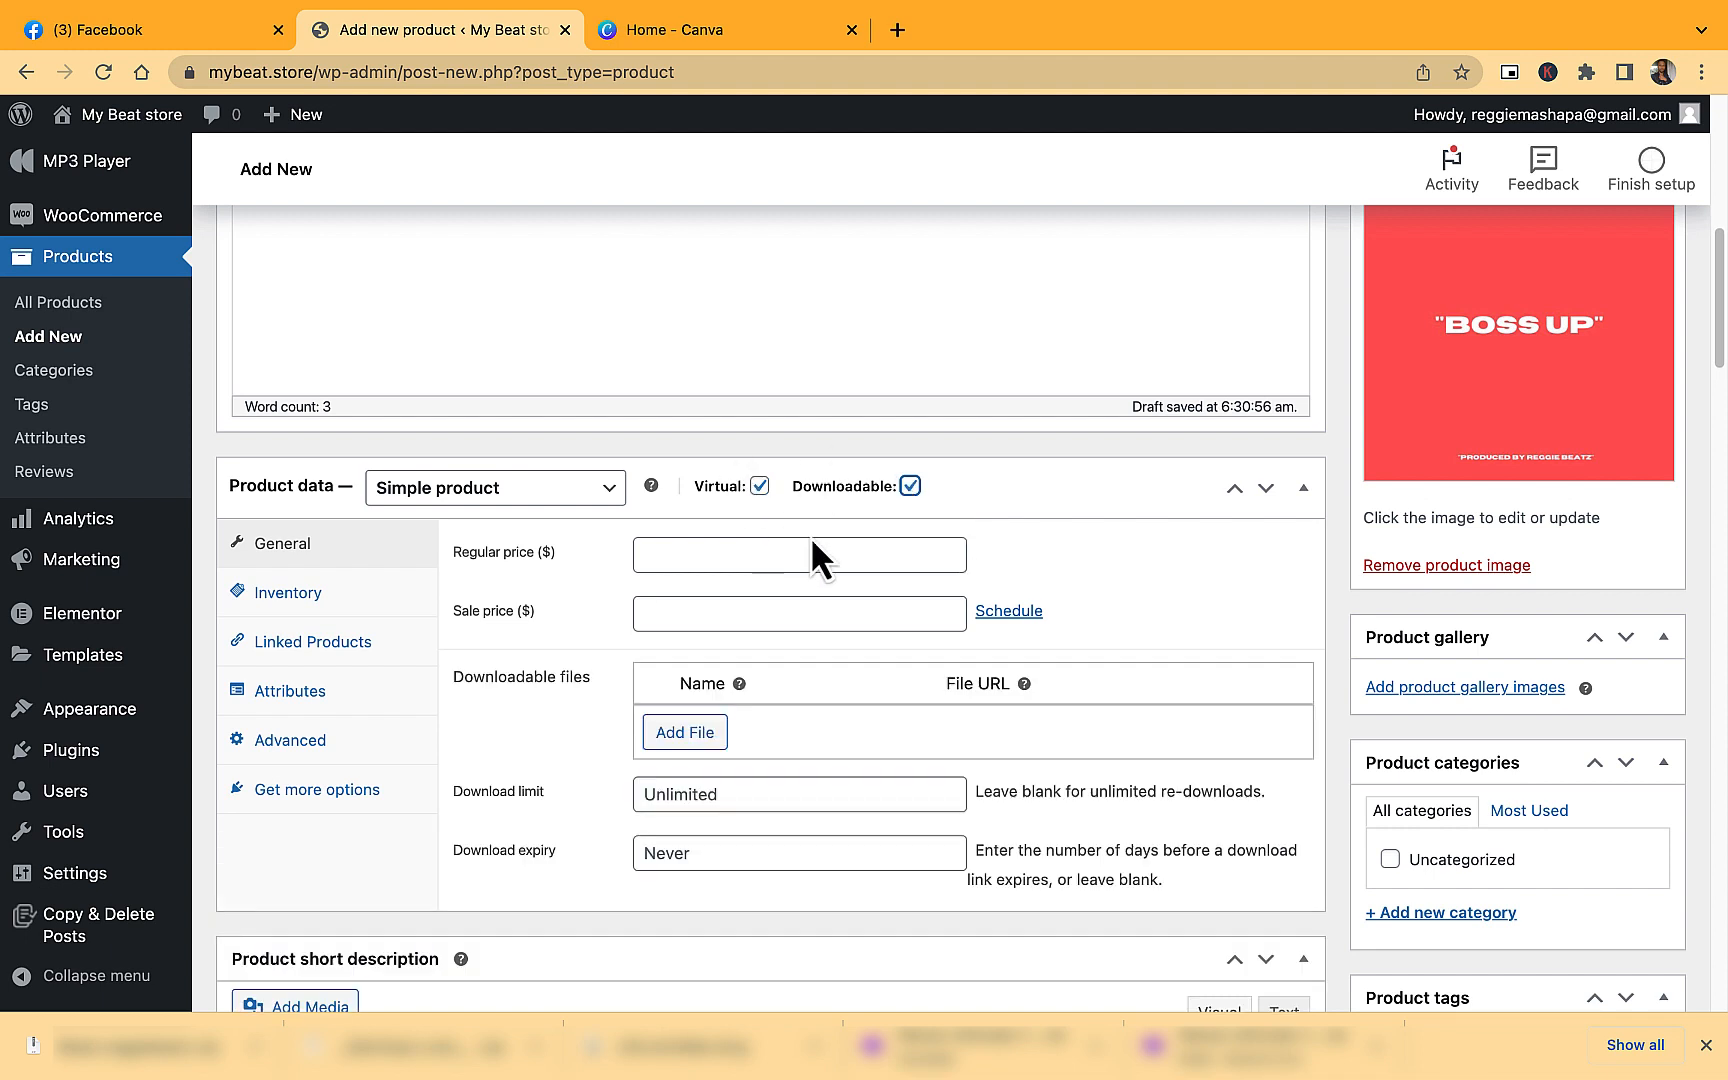
{"action": "left_click", "coordinate": [735, 553]}
{"action": "type", "text": "30"}
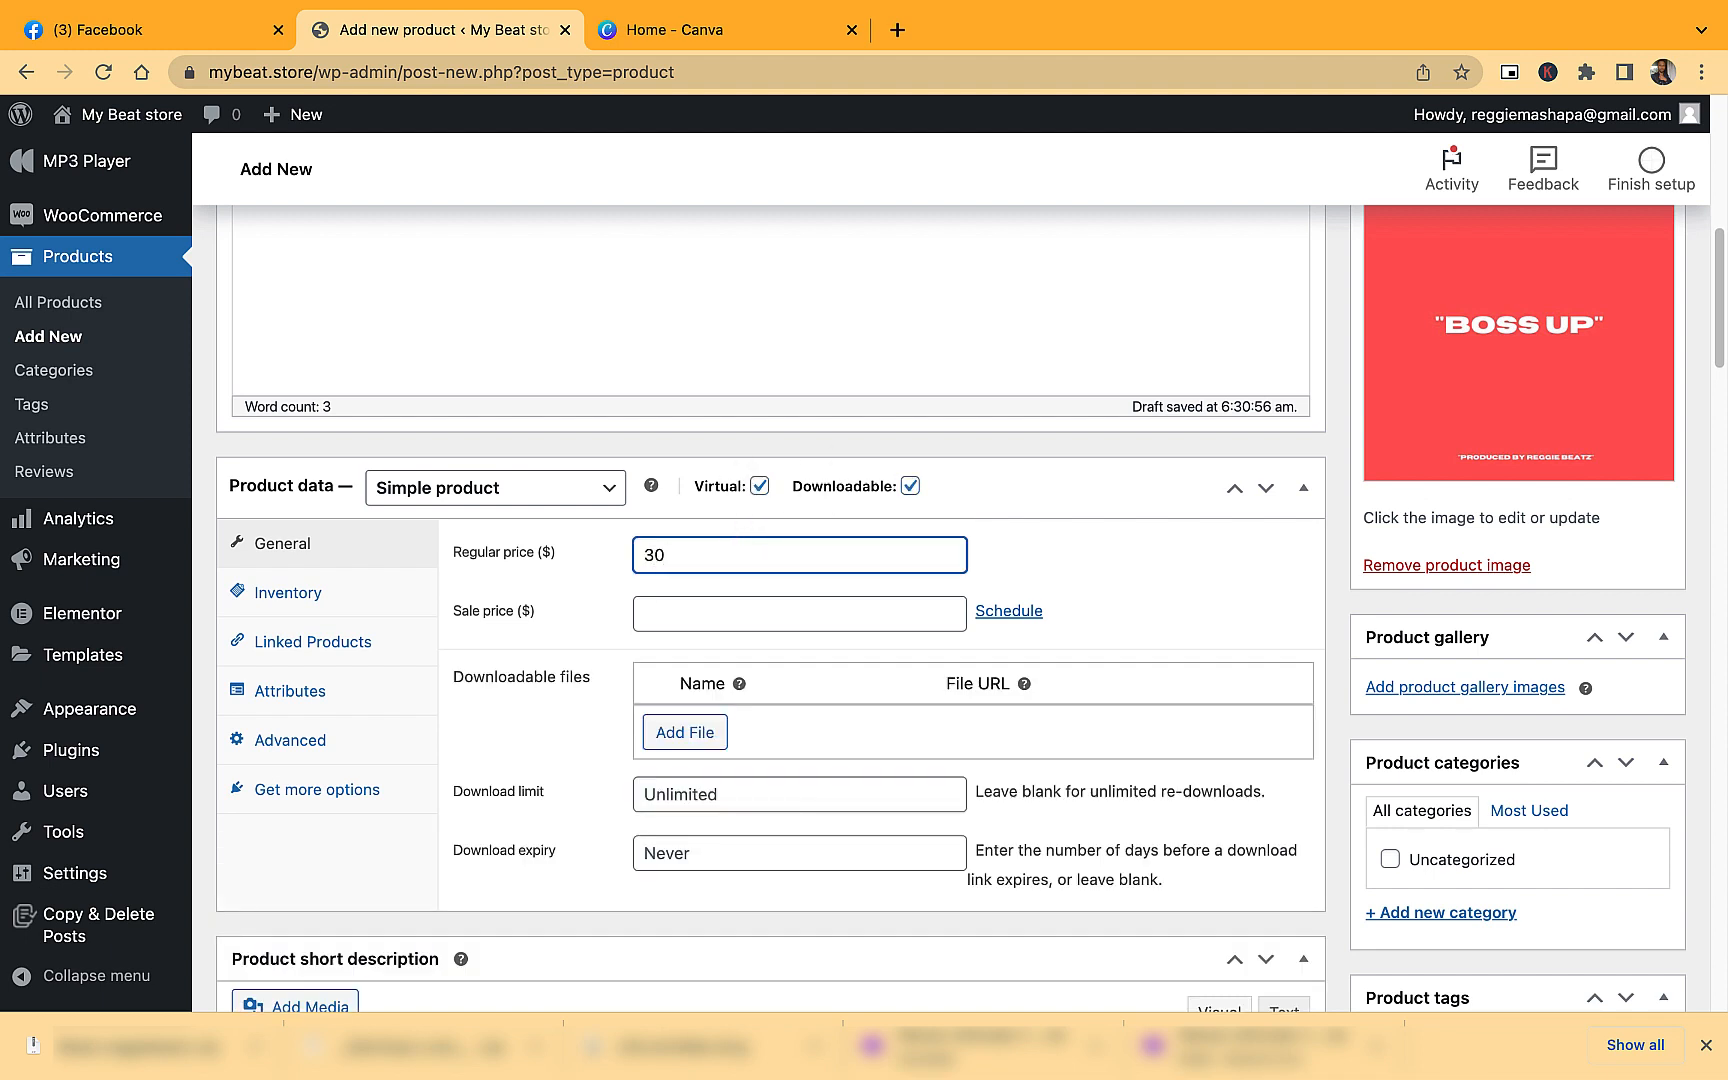
Add a downloadable file entry and select CHEERLEADER.mp3 for it from the media library.
{"action": "left_click", "coordinate": [707, 735]}
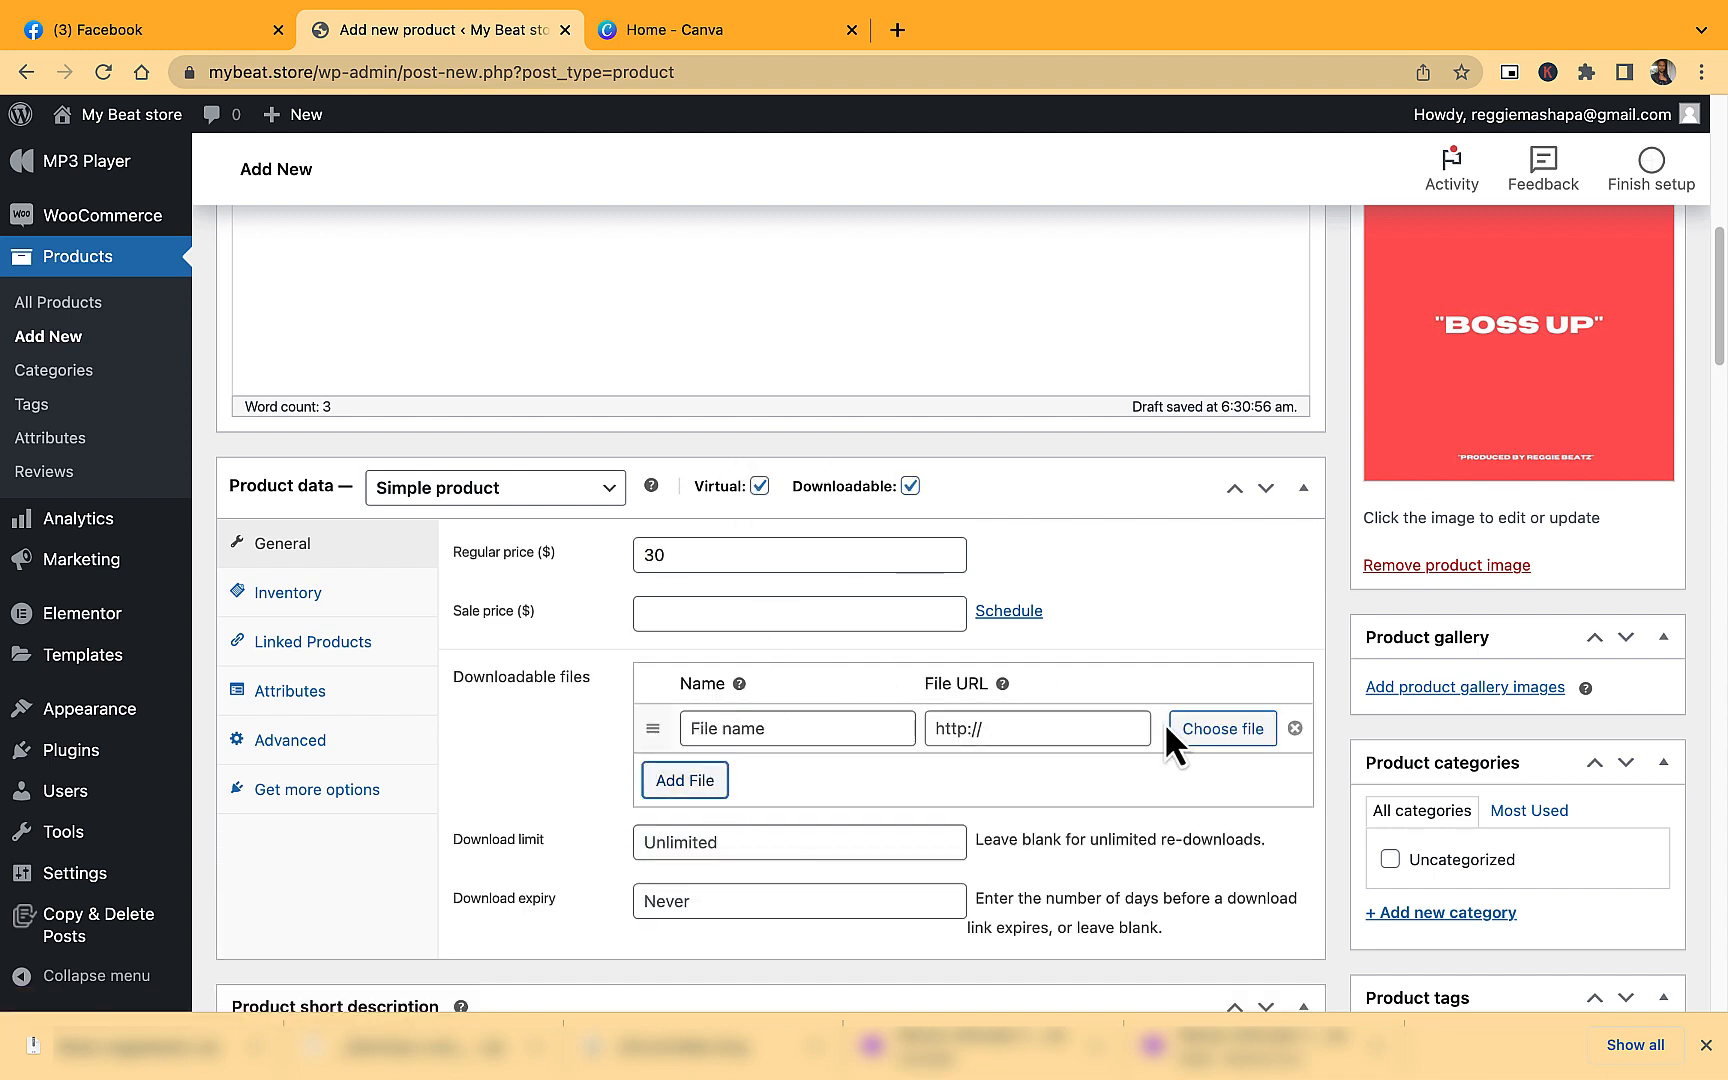
{"action": "left_click", "coordinate": [1200, 733]}
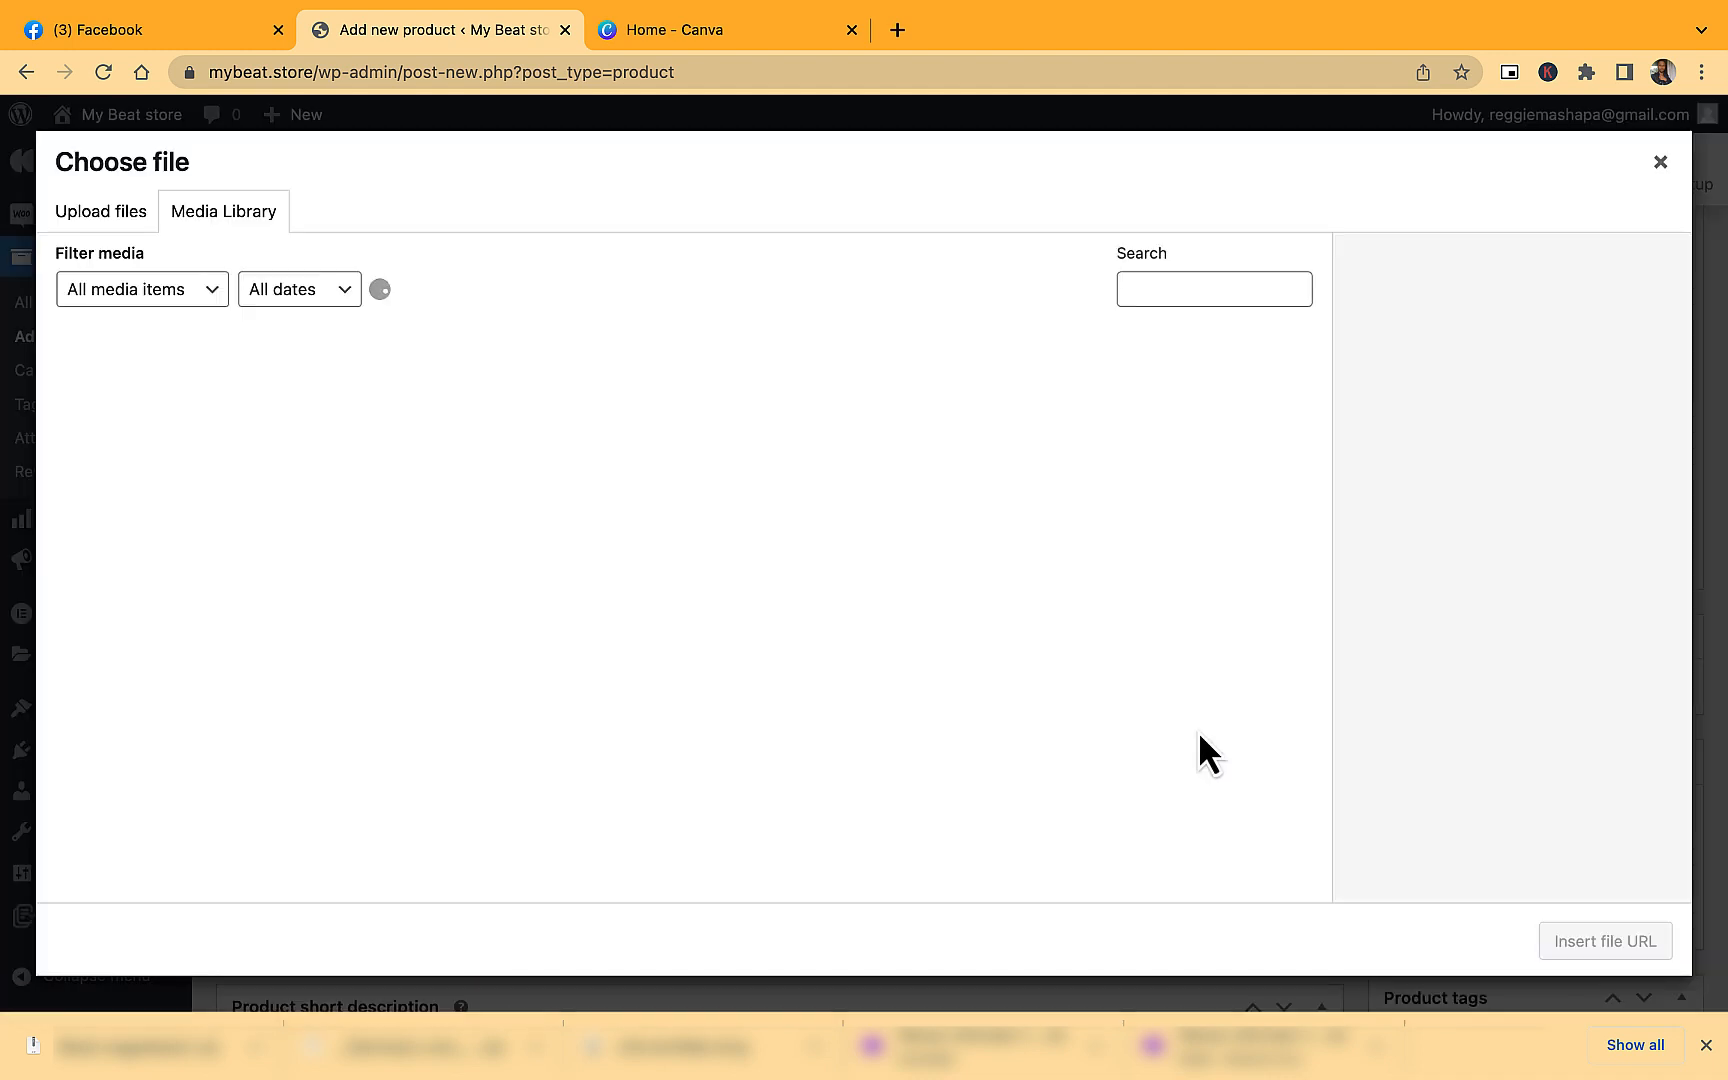
{"action": "left_click", "coordinate": [170, 395]}
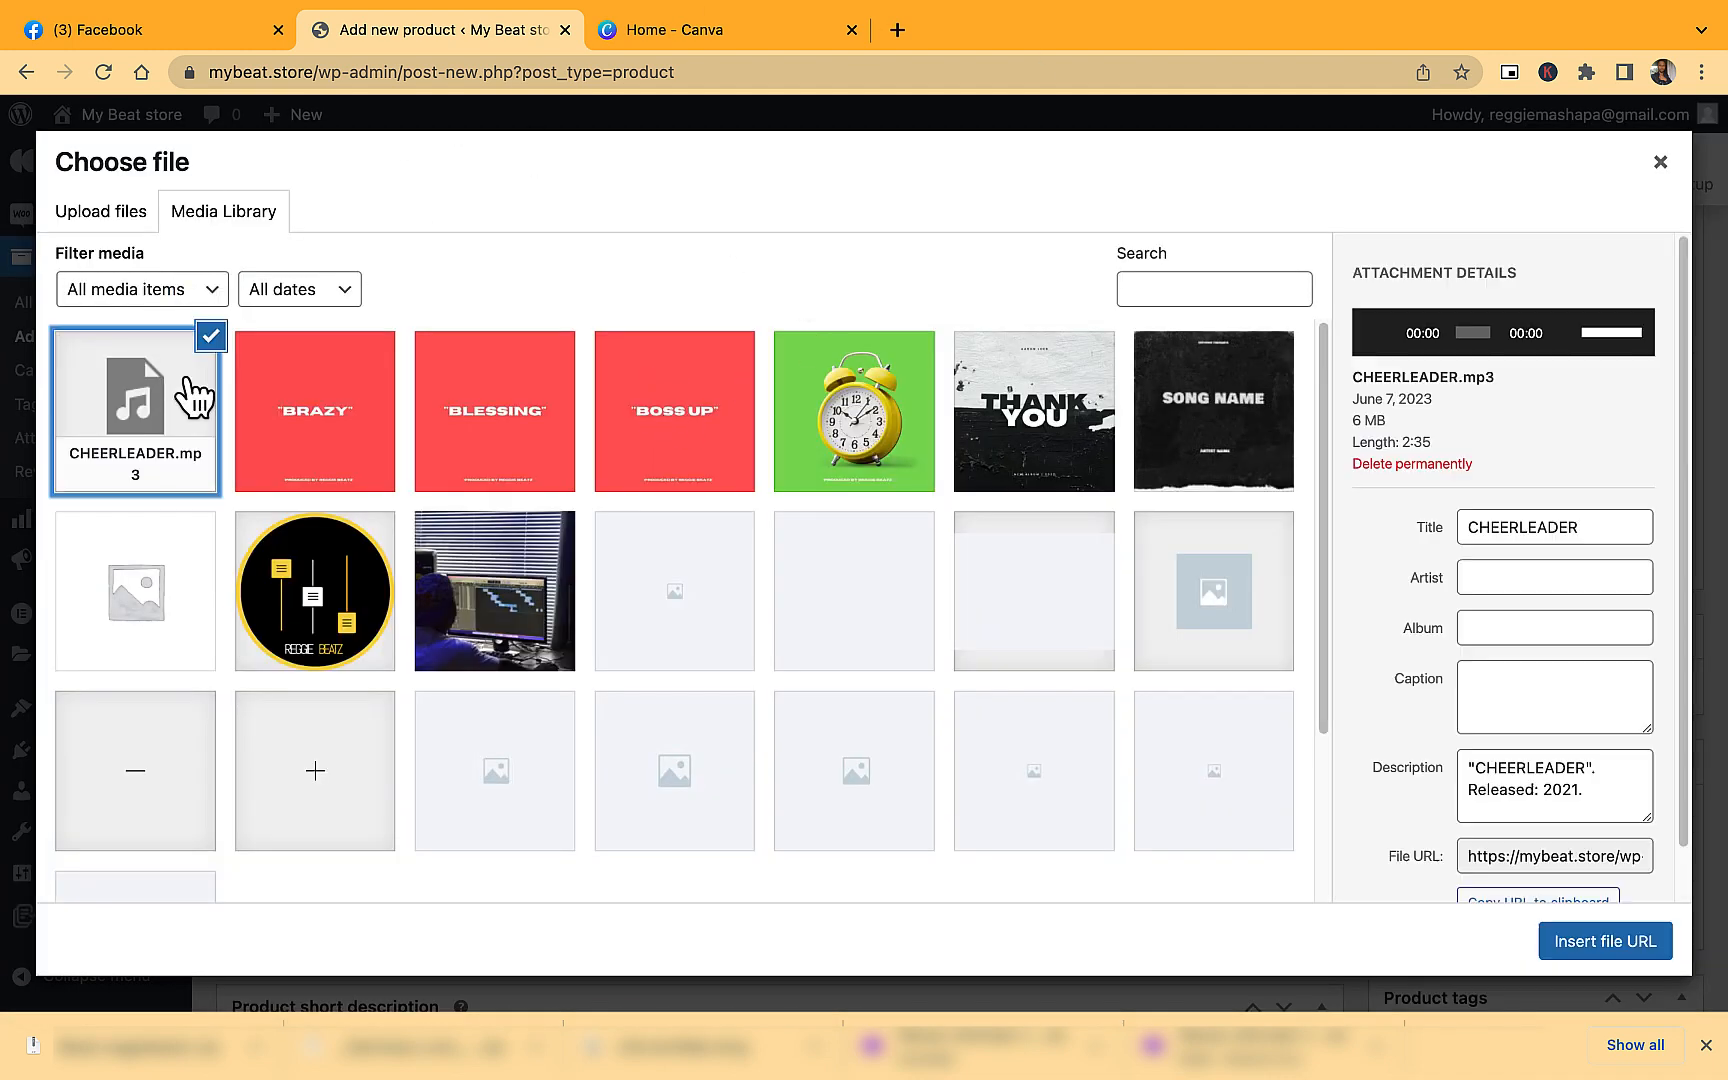
{"action": "left_click", "coordinate": [110, 220]}
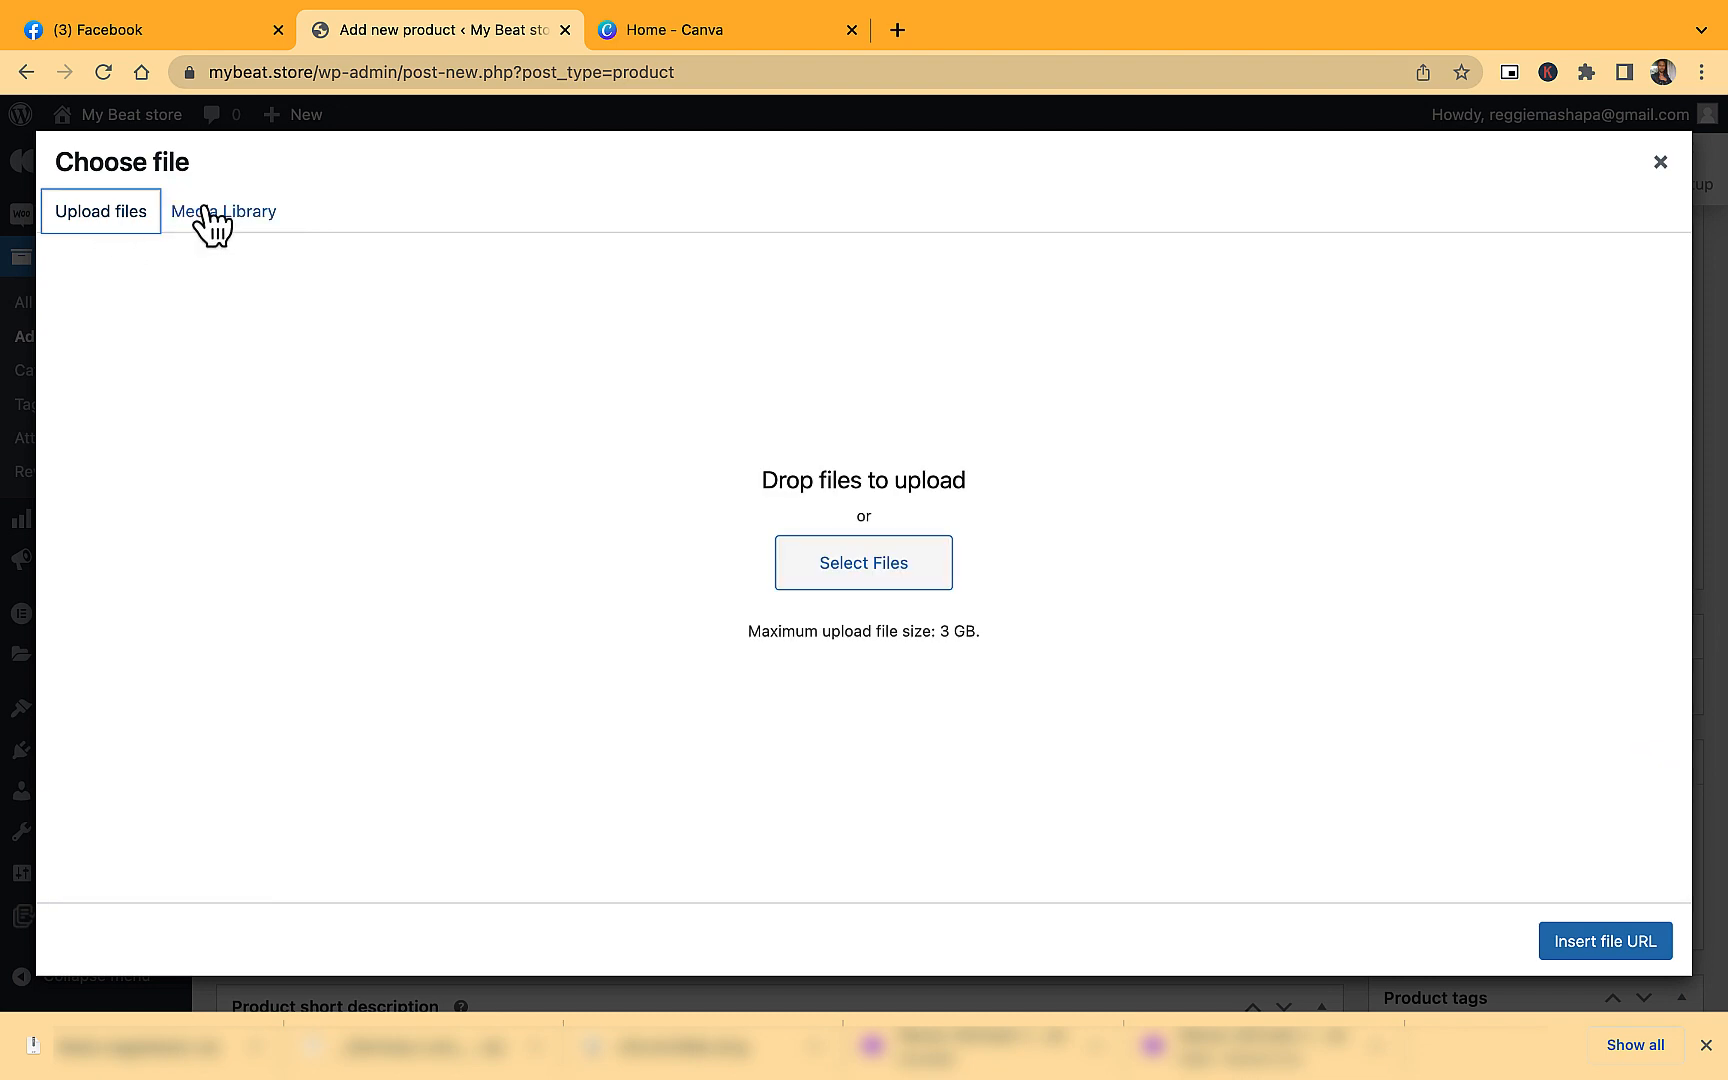
{"action": "left_click", "coordinate": [864, 575]}
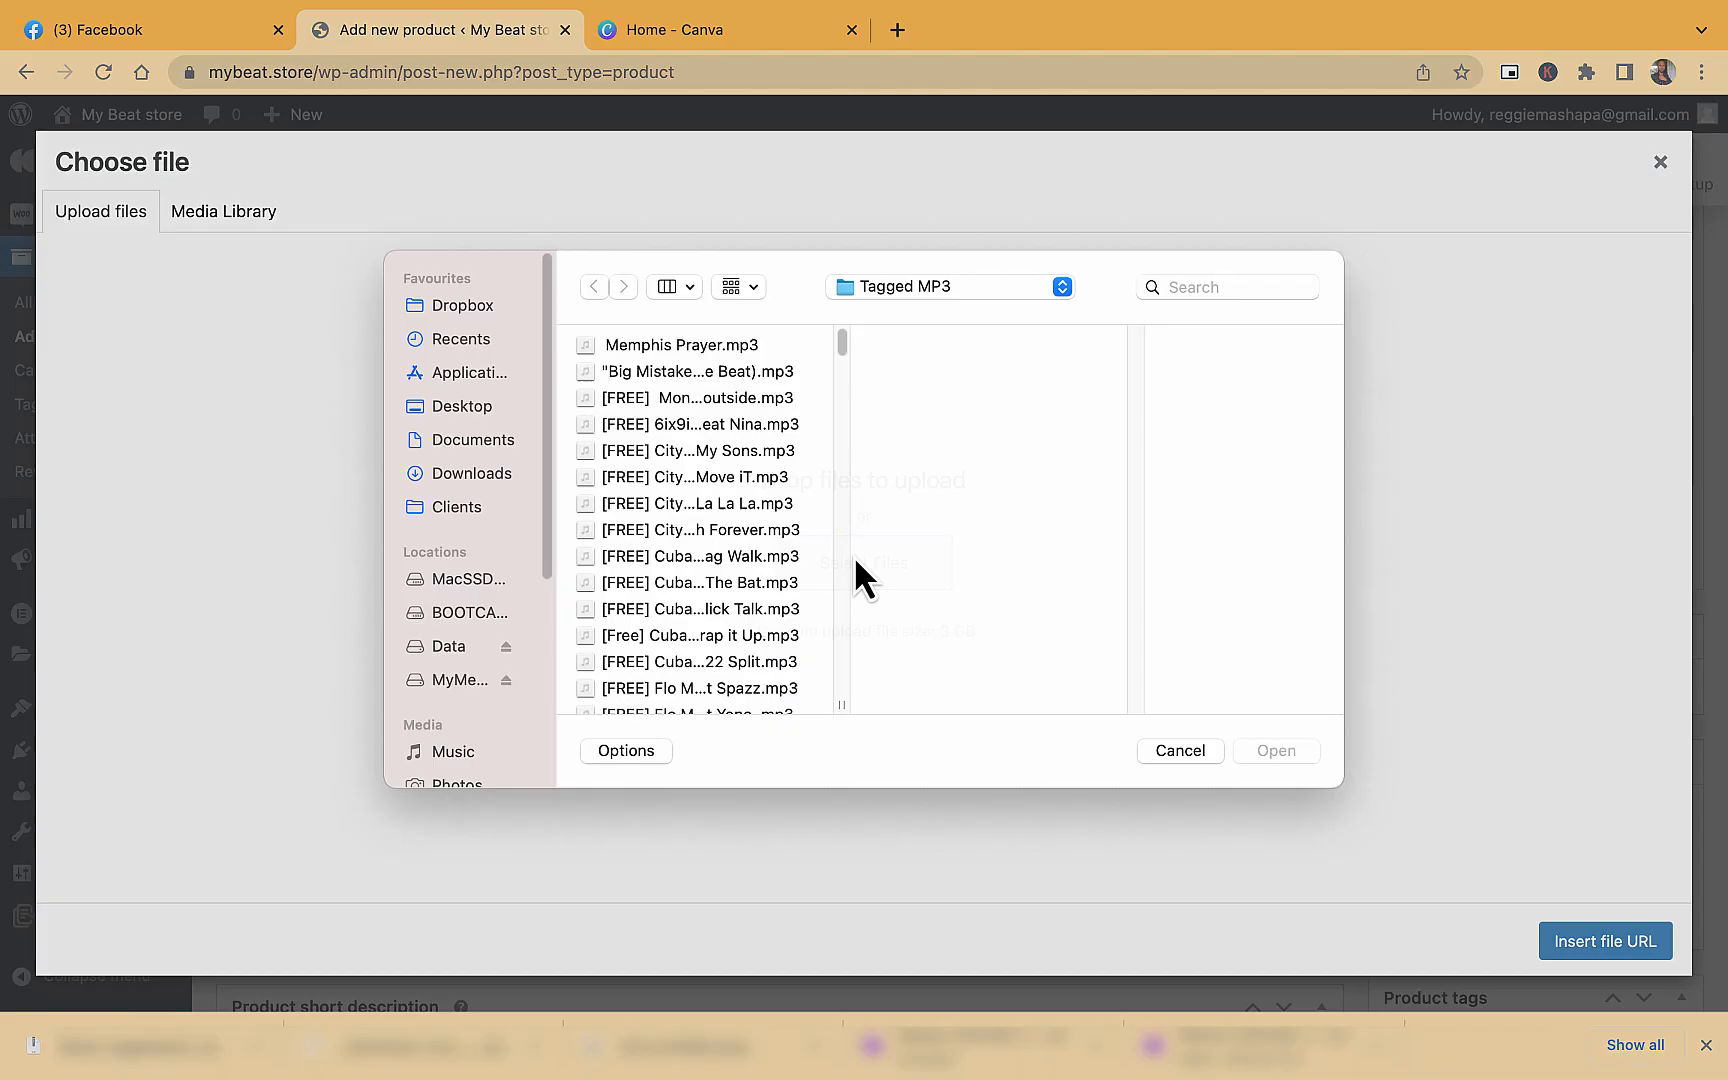
{"action": "left_click", "coordinate": [1180, 772]}
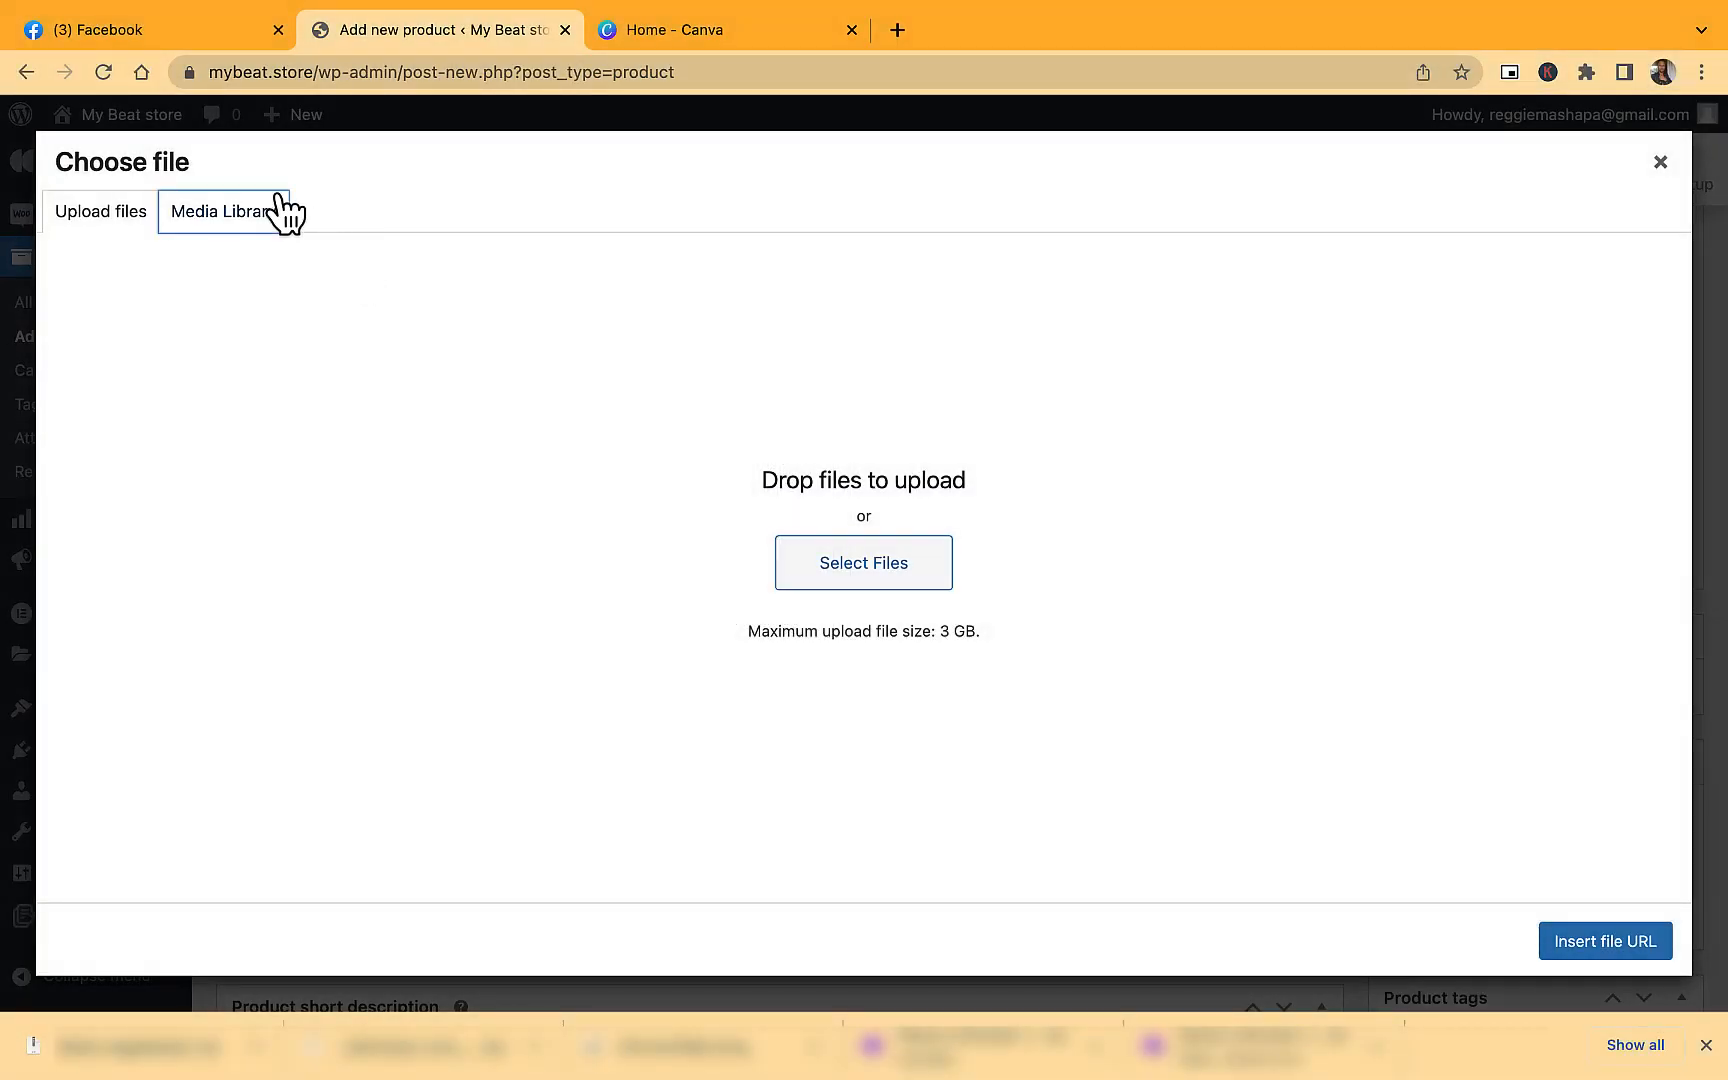
{"action": "left_click", "coordinate": [276, 210]}
Insert CHEERLEADER.mp3 as the downloadable file's URL and retitle the media item "Boss Up | City Girls Type Beat".
{"action": "left_click", "coordinate": [1585, 940]}
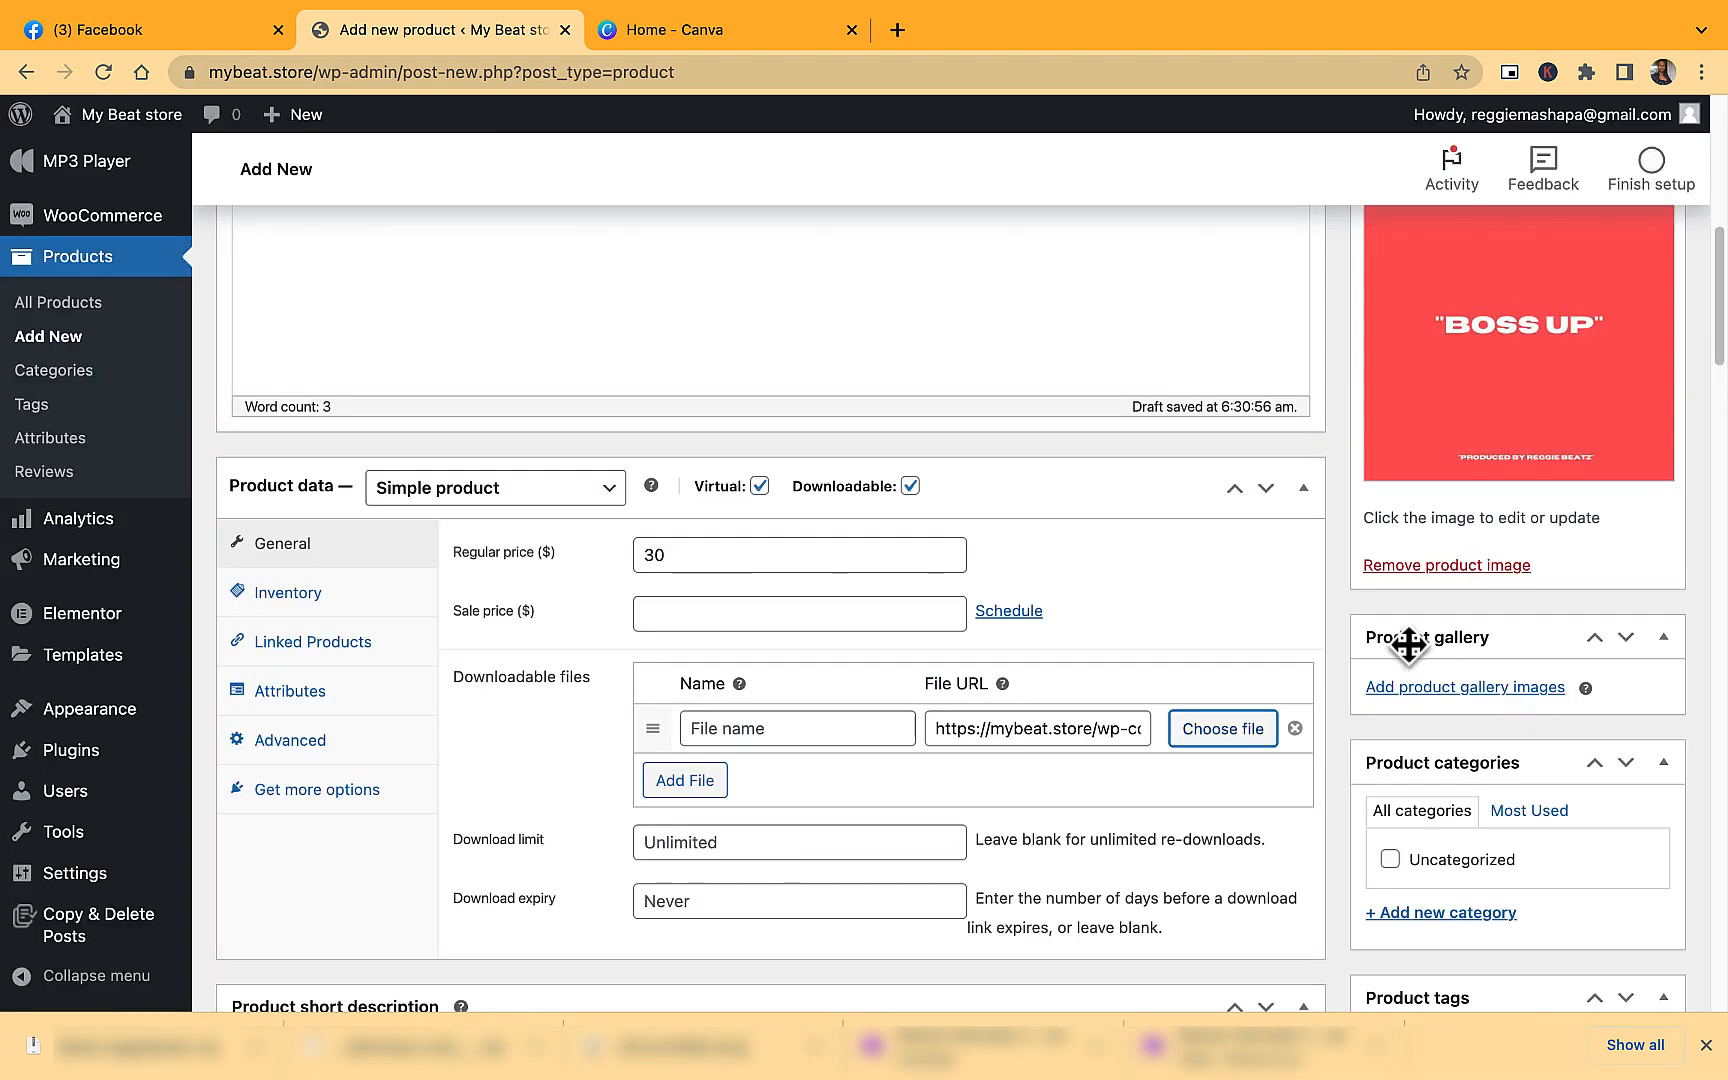
{"action": "scroll", "coordinate": [1120, 640], "scroll_direction": "down", "scroll_amount": 1}
{"action": "scroll", "coordinate": [1139, 710], "scroll_direction": "down", "scroll_amount": 1}
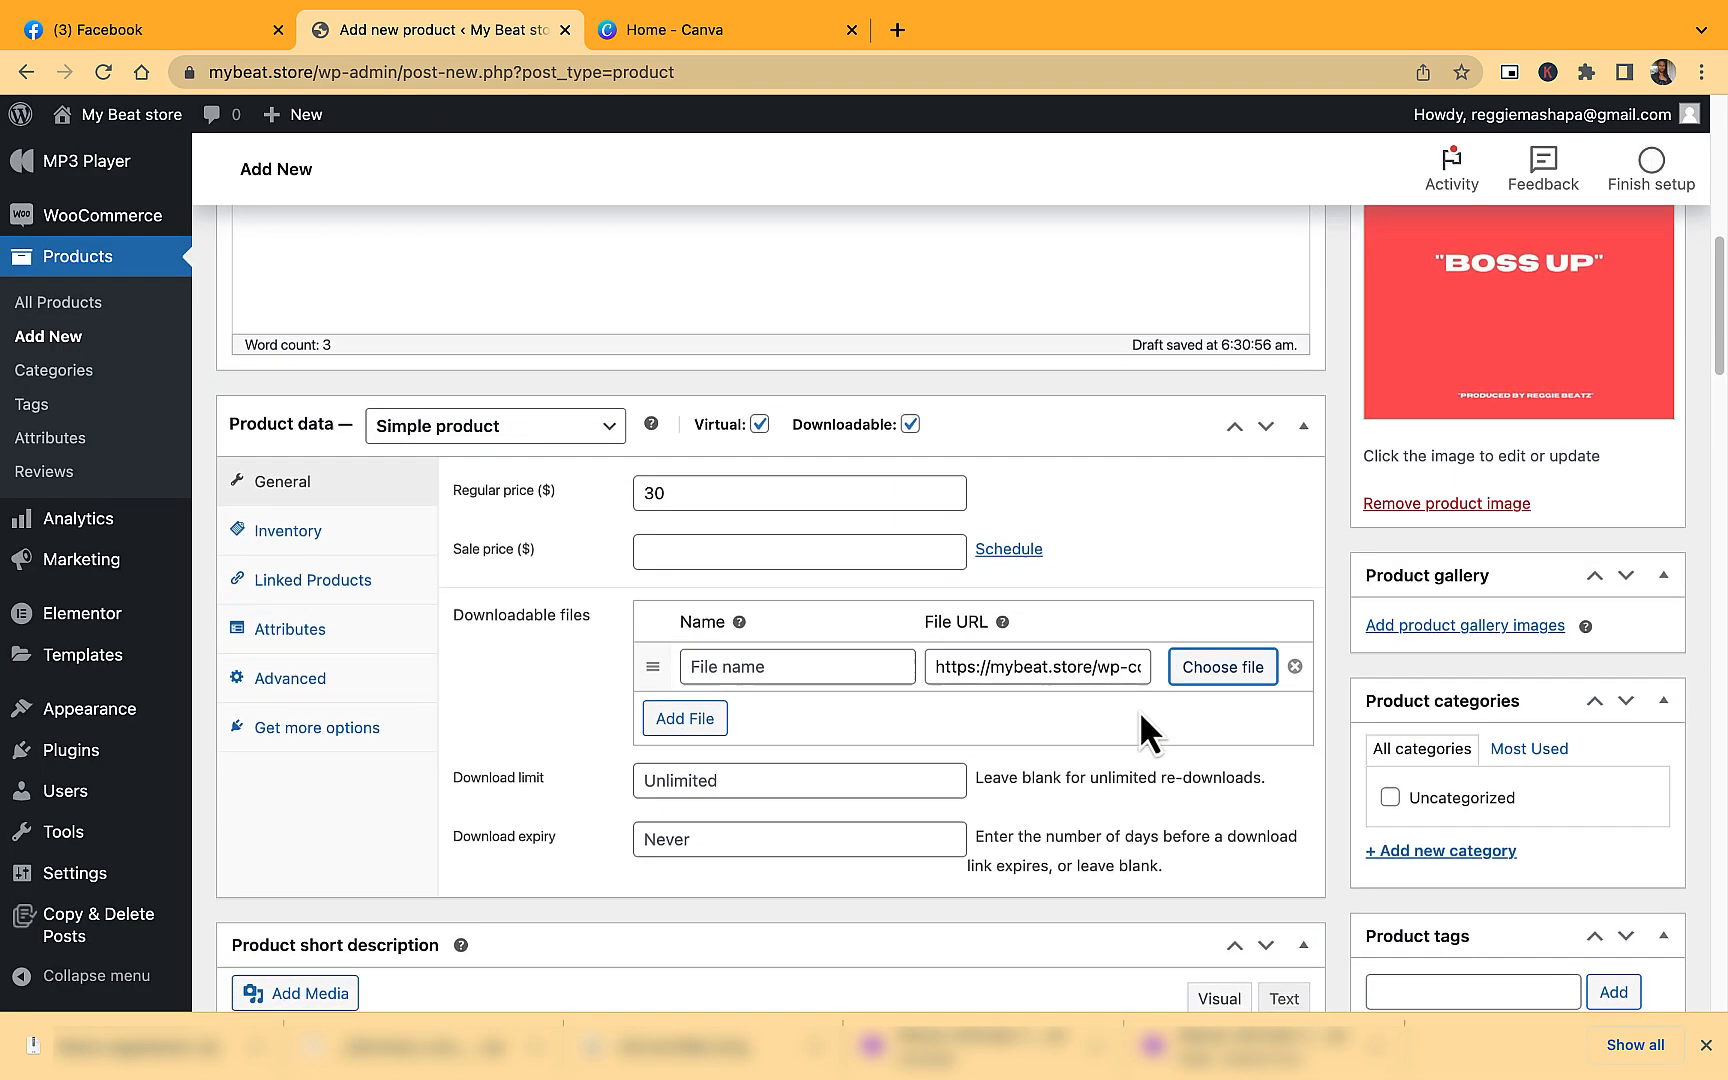
{"action": "left_click", "coordinate": [1224, 662]}
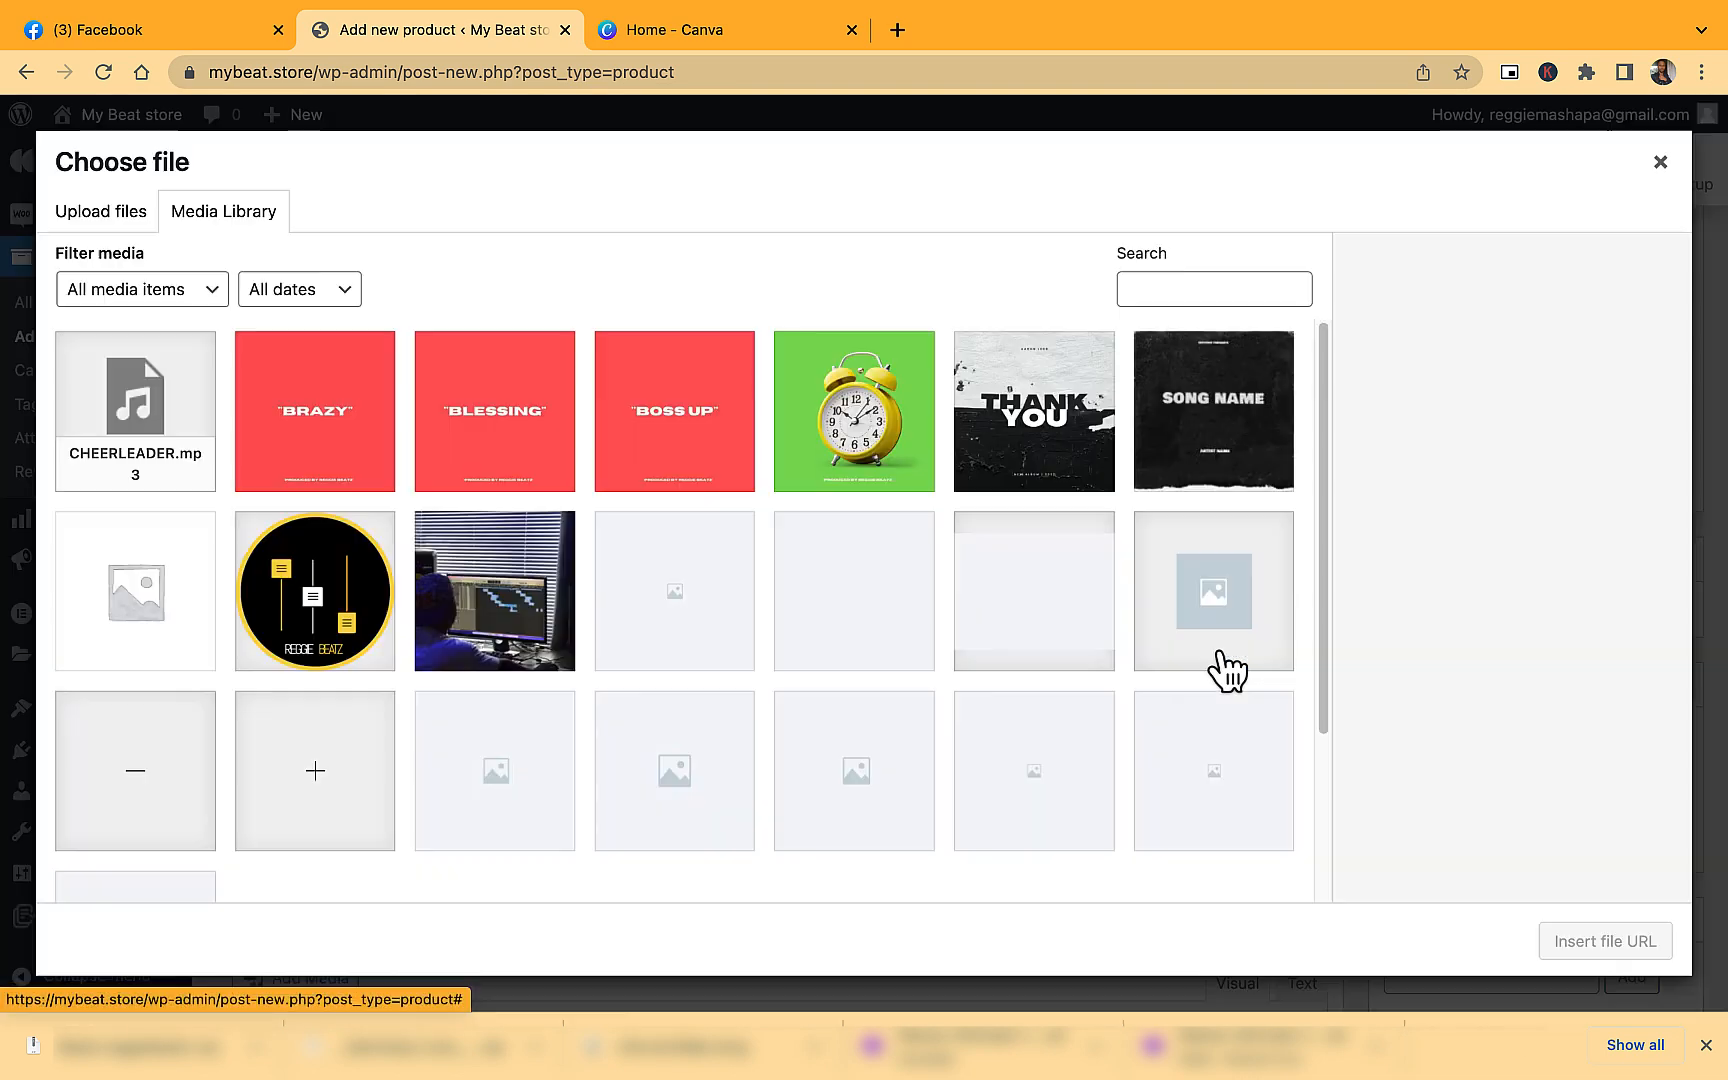
{"action": "left_click", "coordinate": [112, 385]}
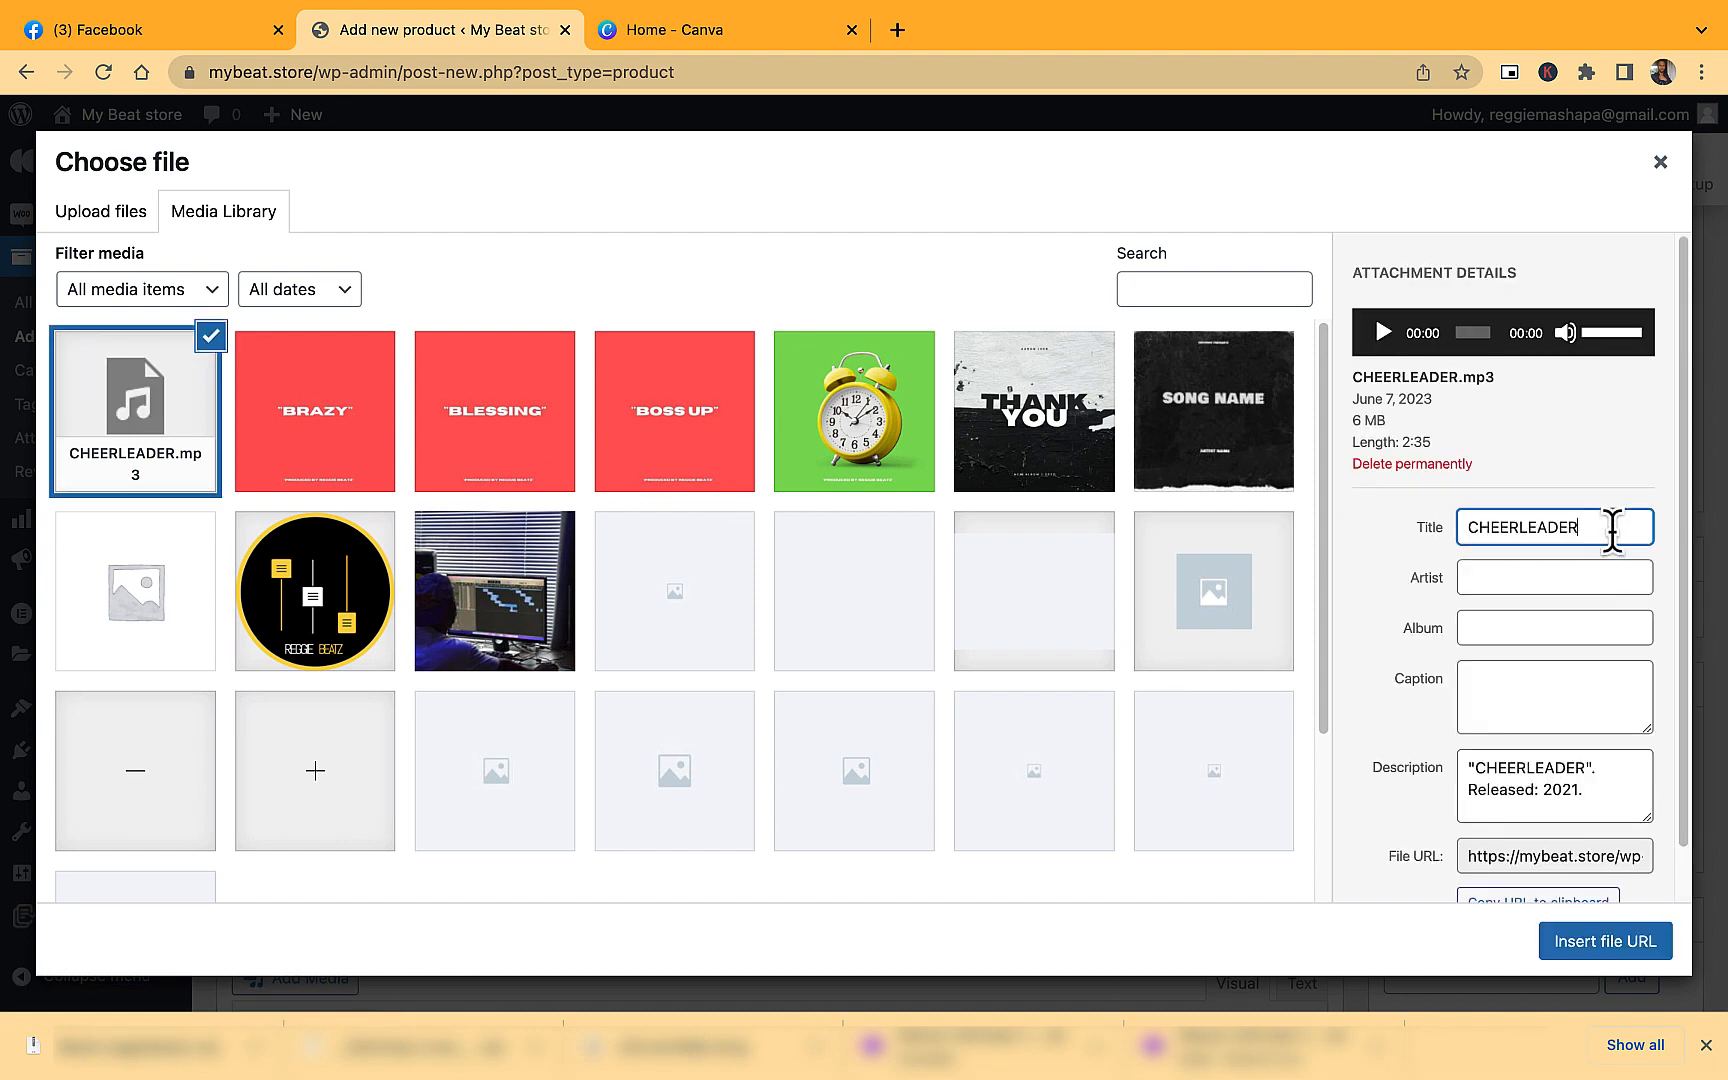
{"action": "left_click_drag", "start_coordinate": [1612, 528], "coordinate": [1420, 538]}
{"action": "type", "text": "bOSS"}
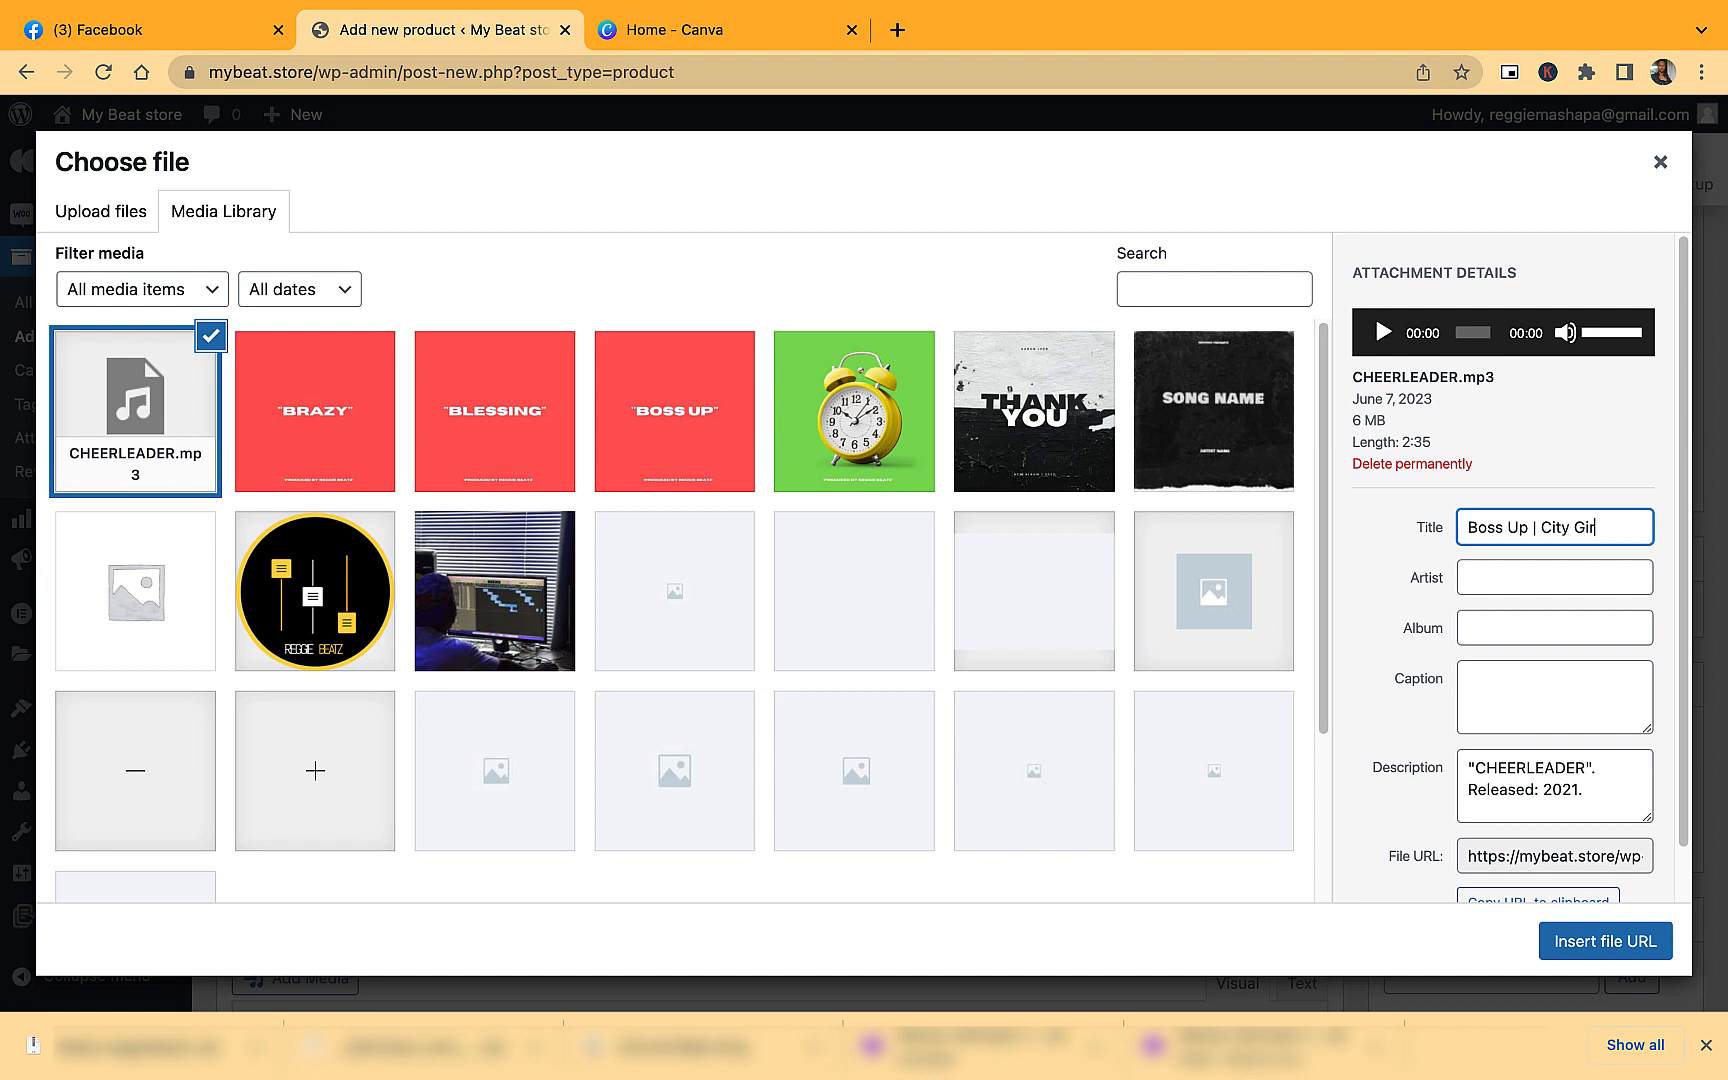
{"action": "type", "text": "pe Beat"}
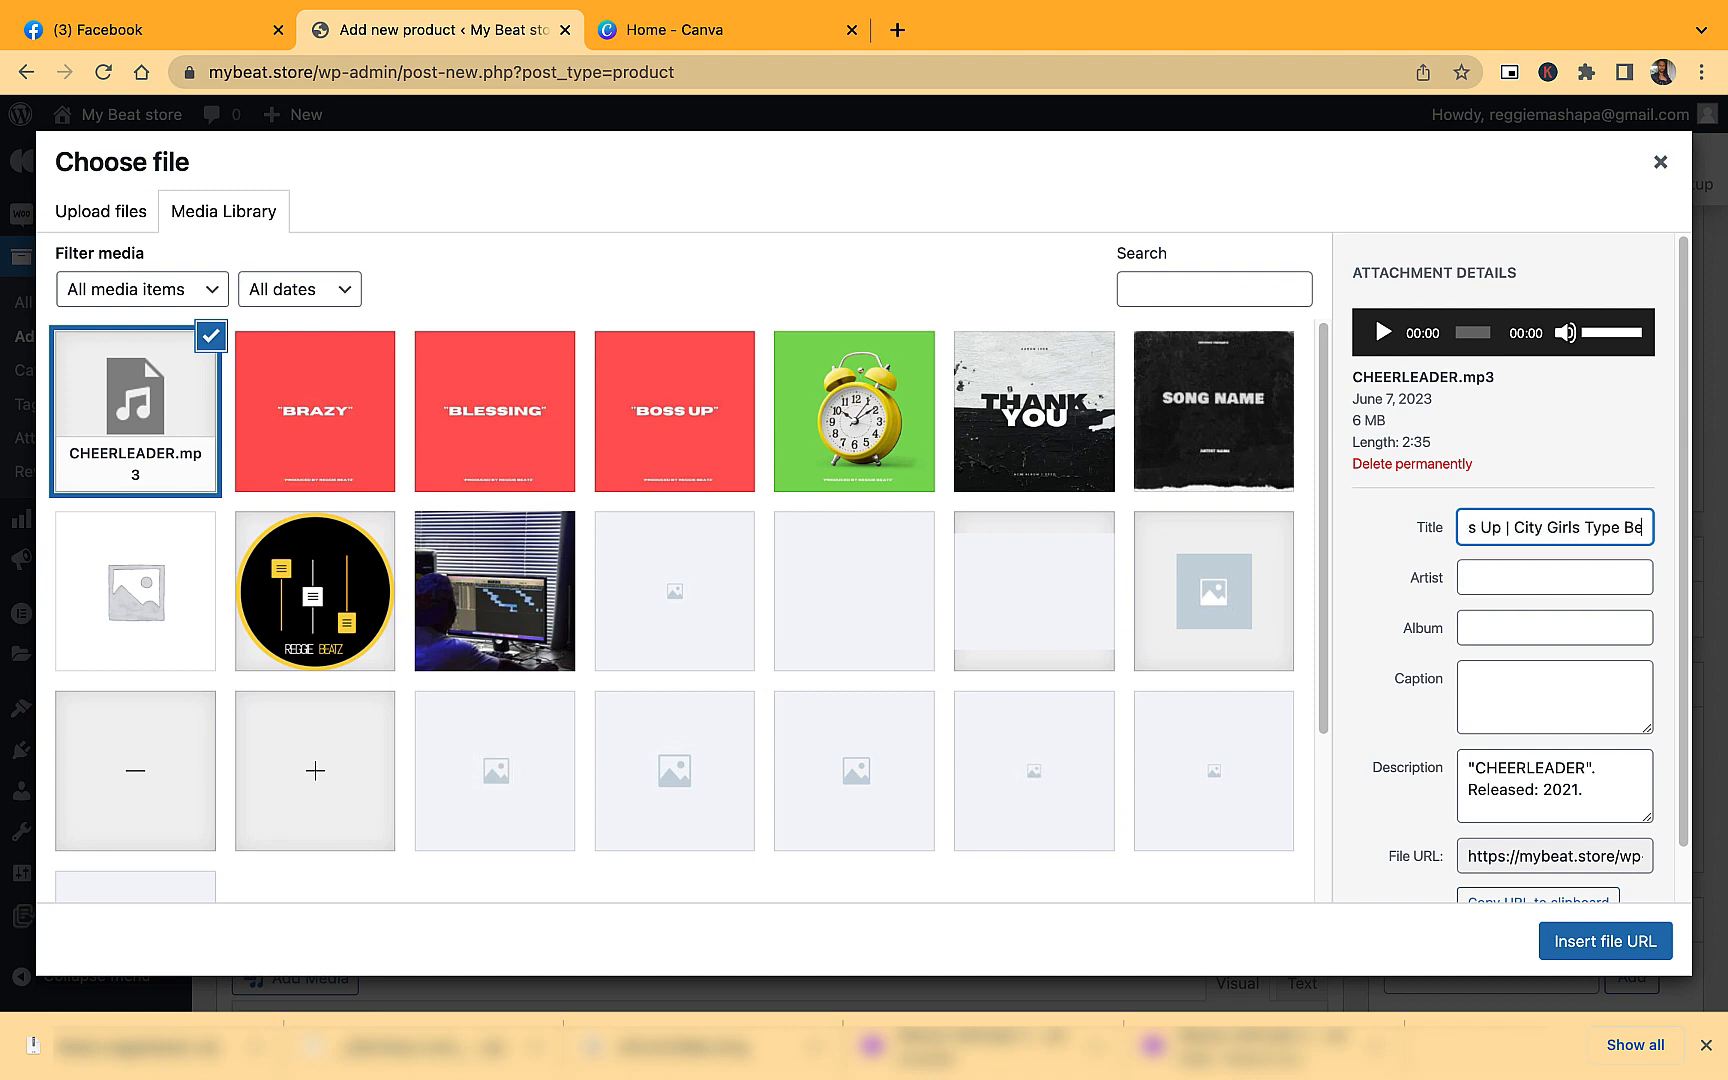
{"action": "left_click", "coordinate": [1578, 940]}
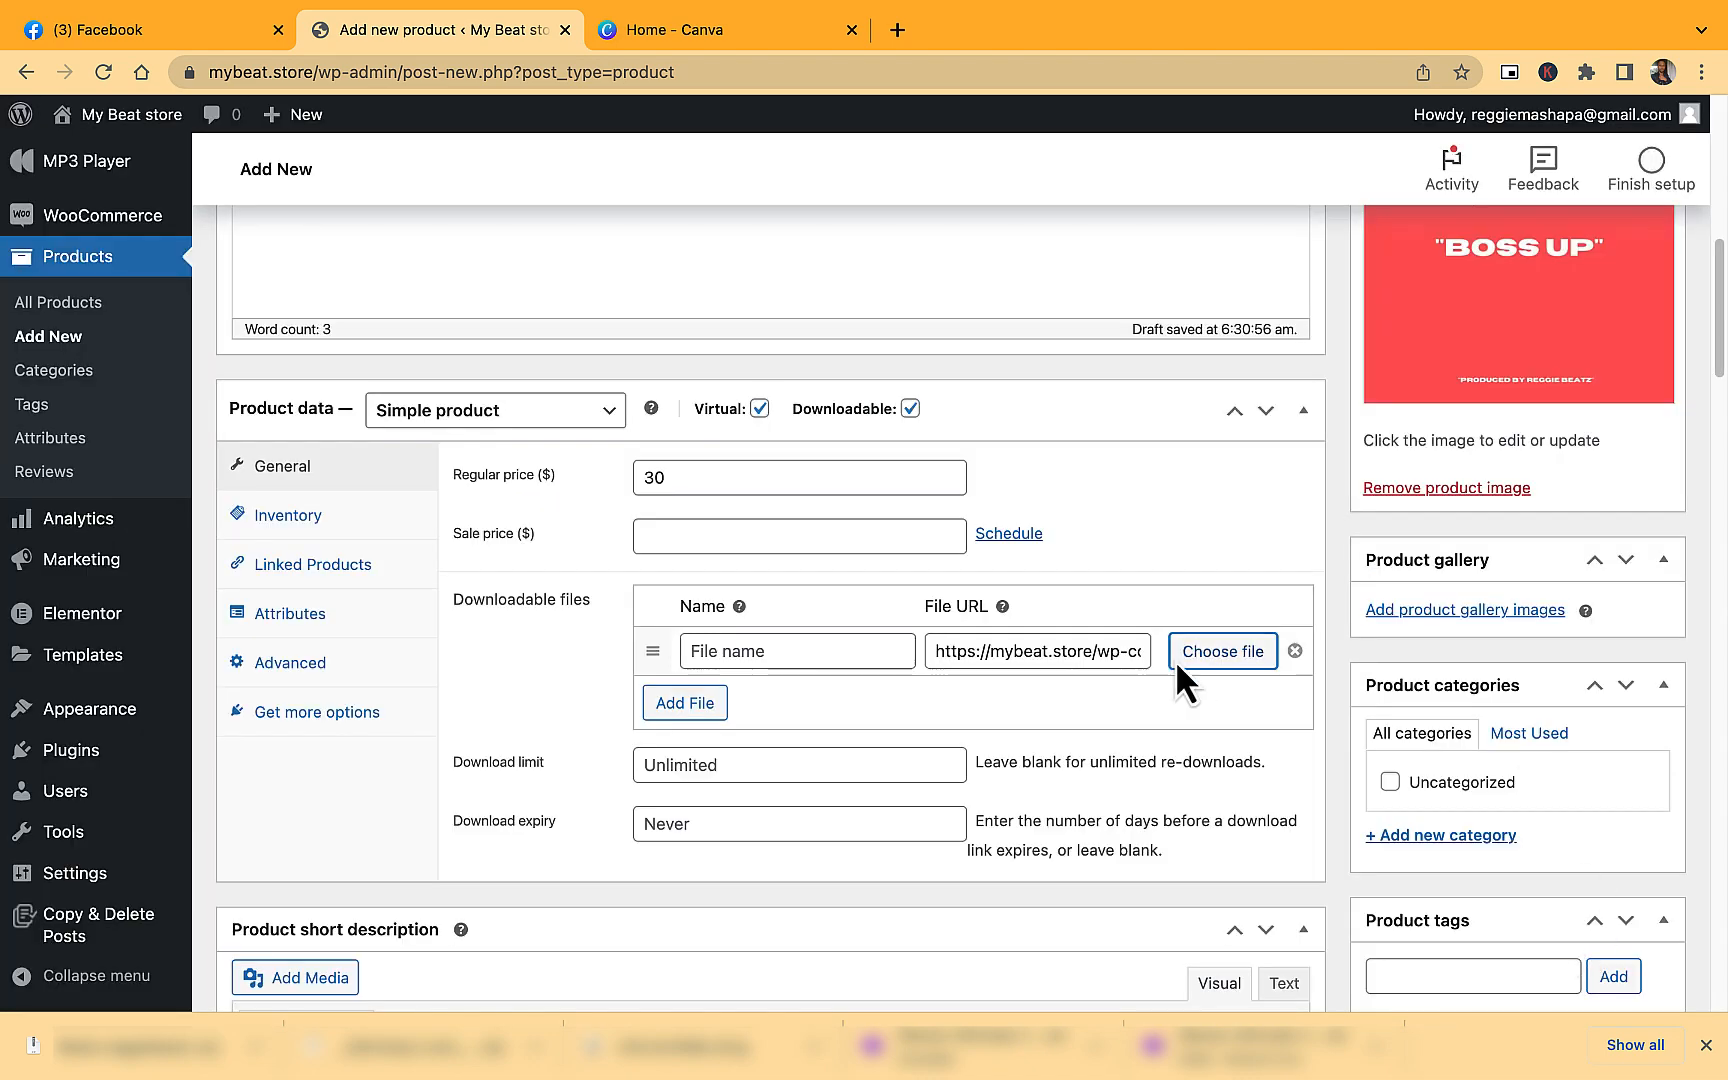
Name the downloadable file "MP3 Lease".
{"action": "scroll", "coordinate": [814, 560], "scroll_direction": "down", "scroll_amount": 3}
{"action": "scroll", "coordinate": [700, 450], "scroll_direction": "down", "scroll_amount": 1}
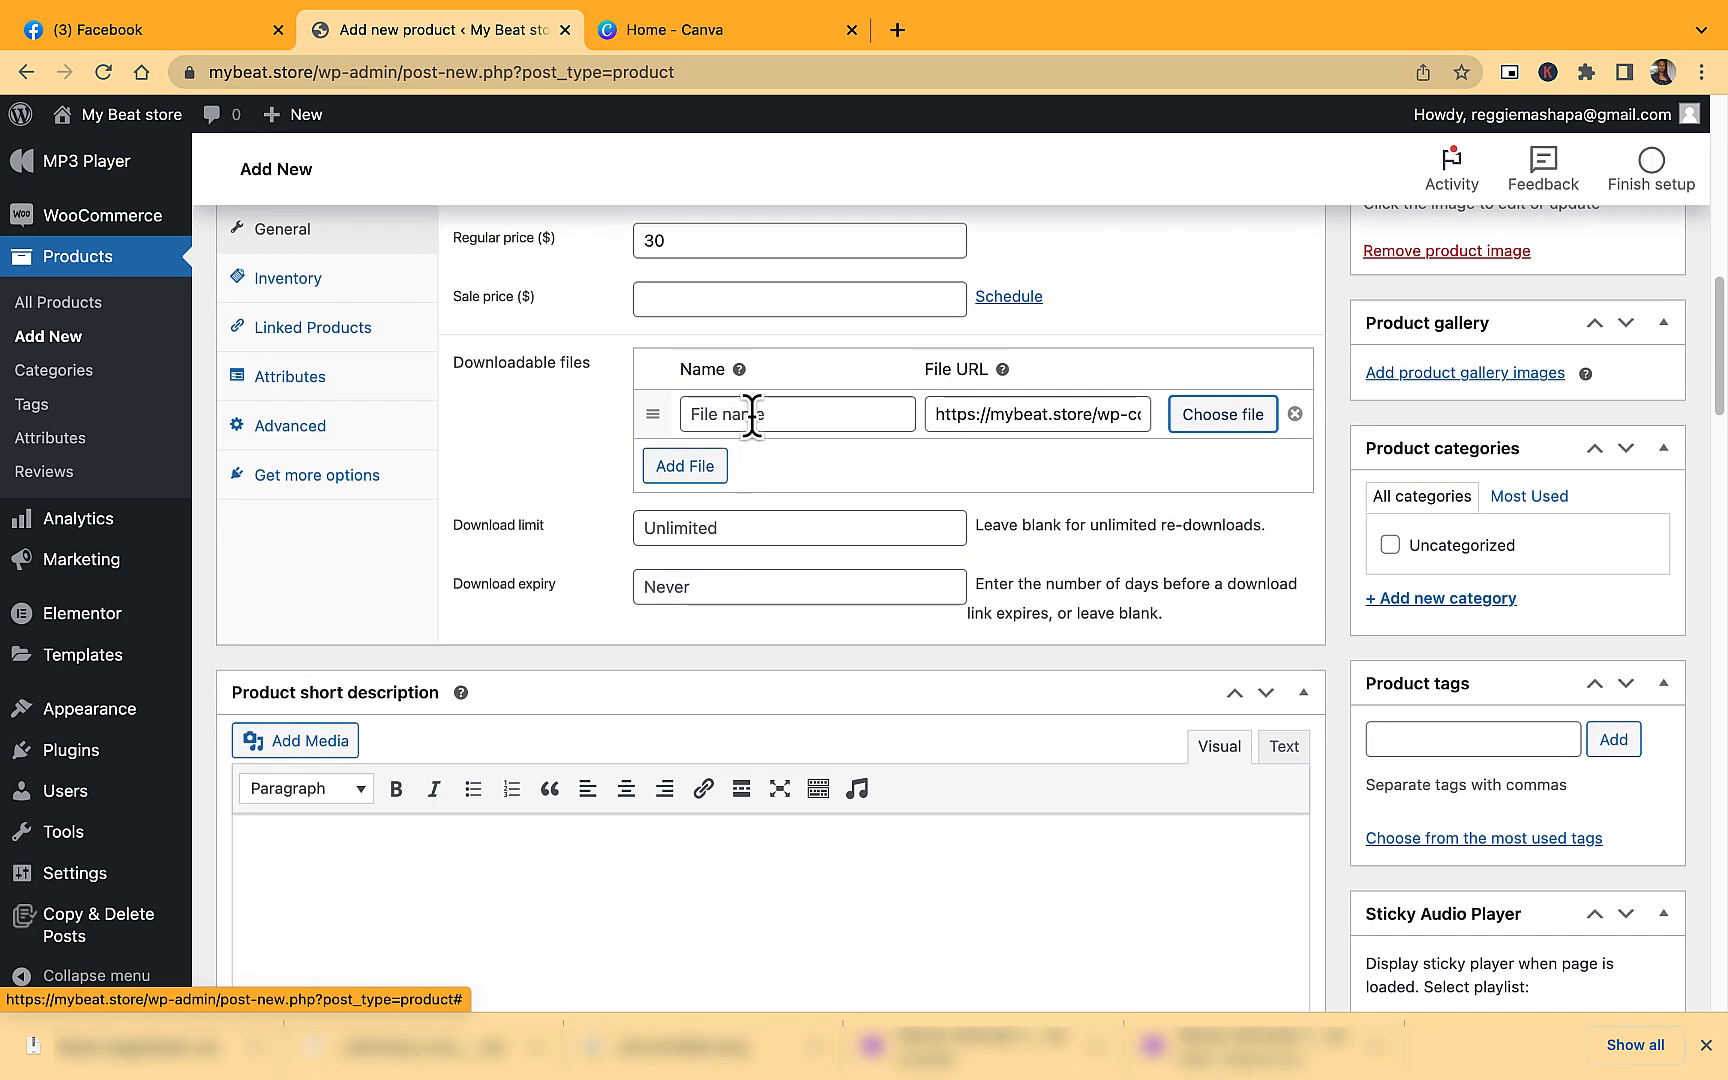
{"action": "left_click", "coordinate": [744, 416]}
{"action": "scroll", "coordinate": [1190, 570], "scroll_direction": "down", "scroll_amount": 1}
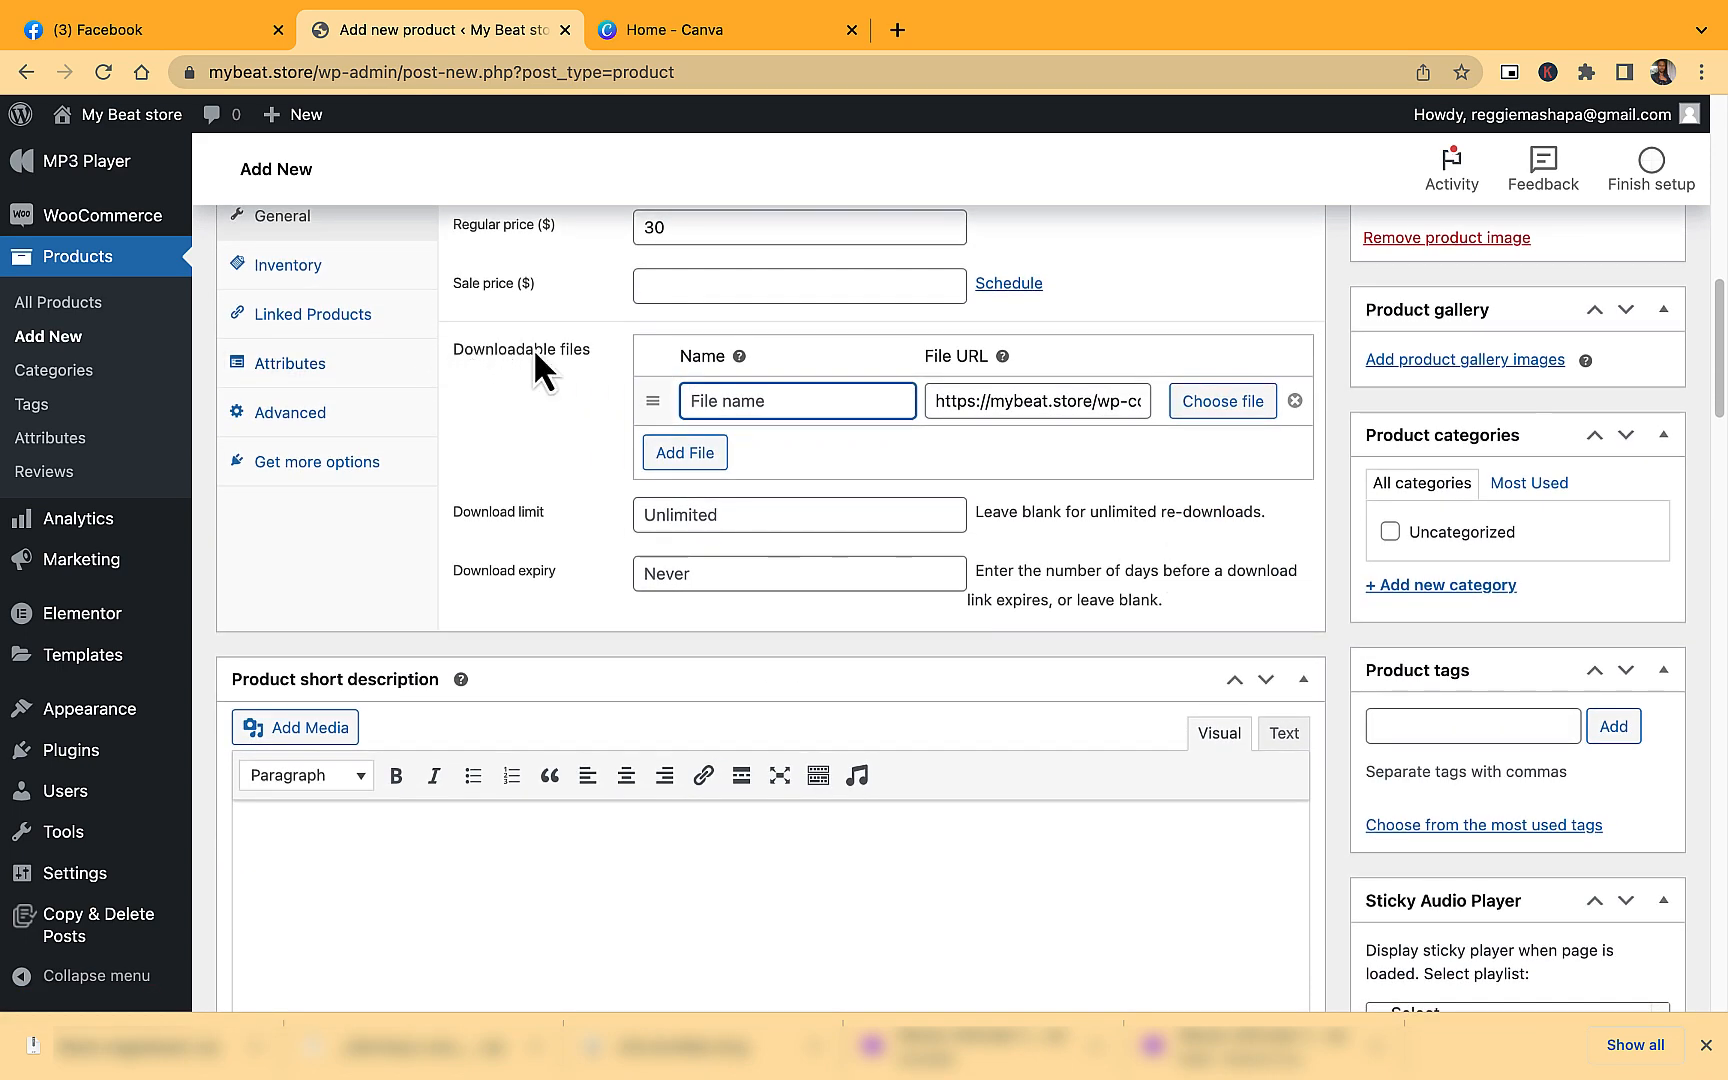
{"action": "type", "text": "MP3 Lease"}
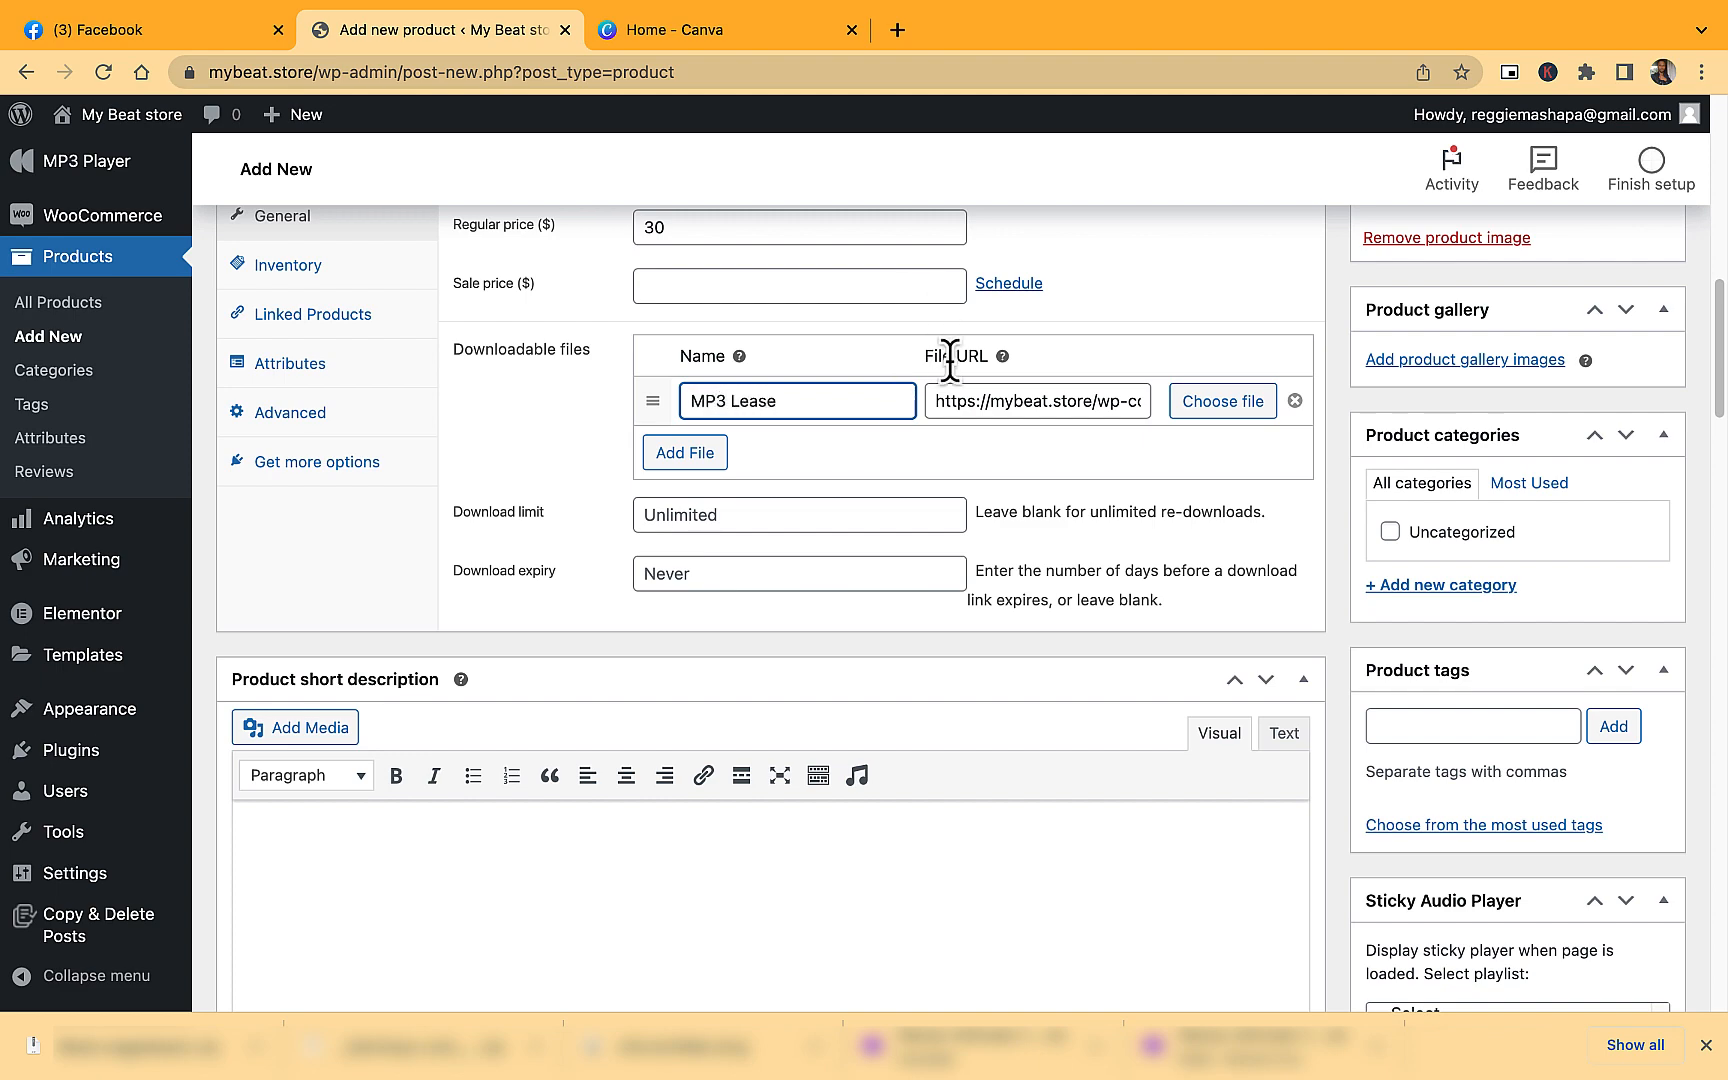
Set CHEERLEADER.mp3 from the media library as the MP3 file of Track 1 in the product's tracklist.
{"action": "scroll", "coordinate": [1187, 444], "scroll_direction": "up", "scroll_amount": 3}
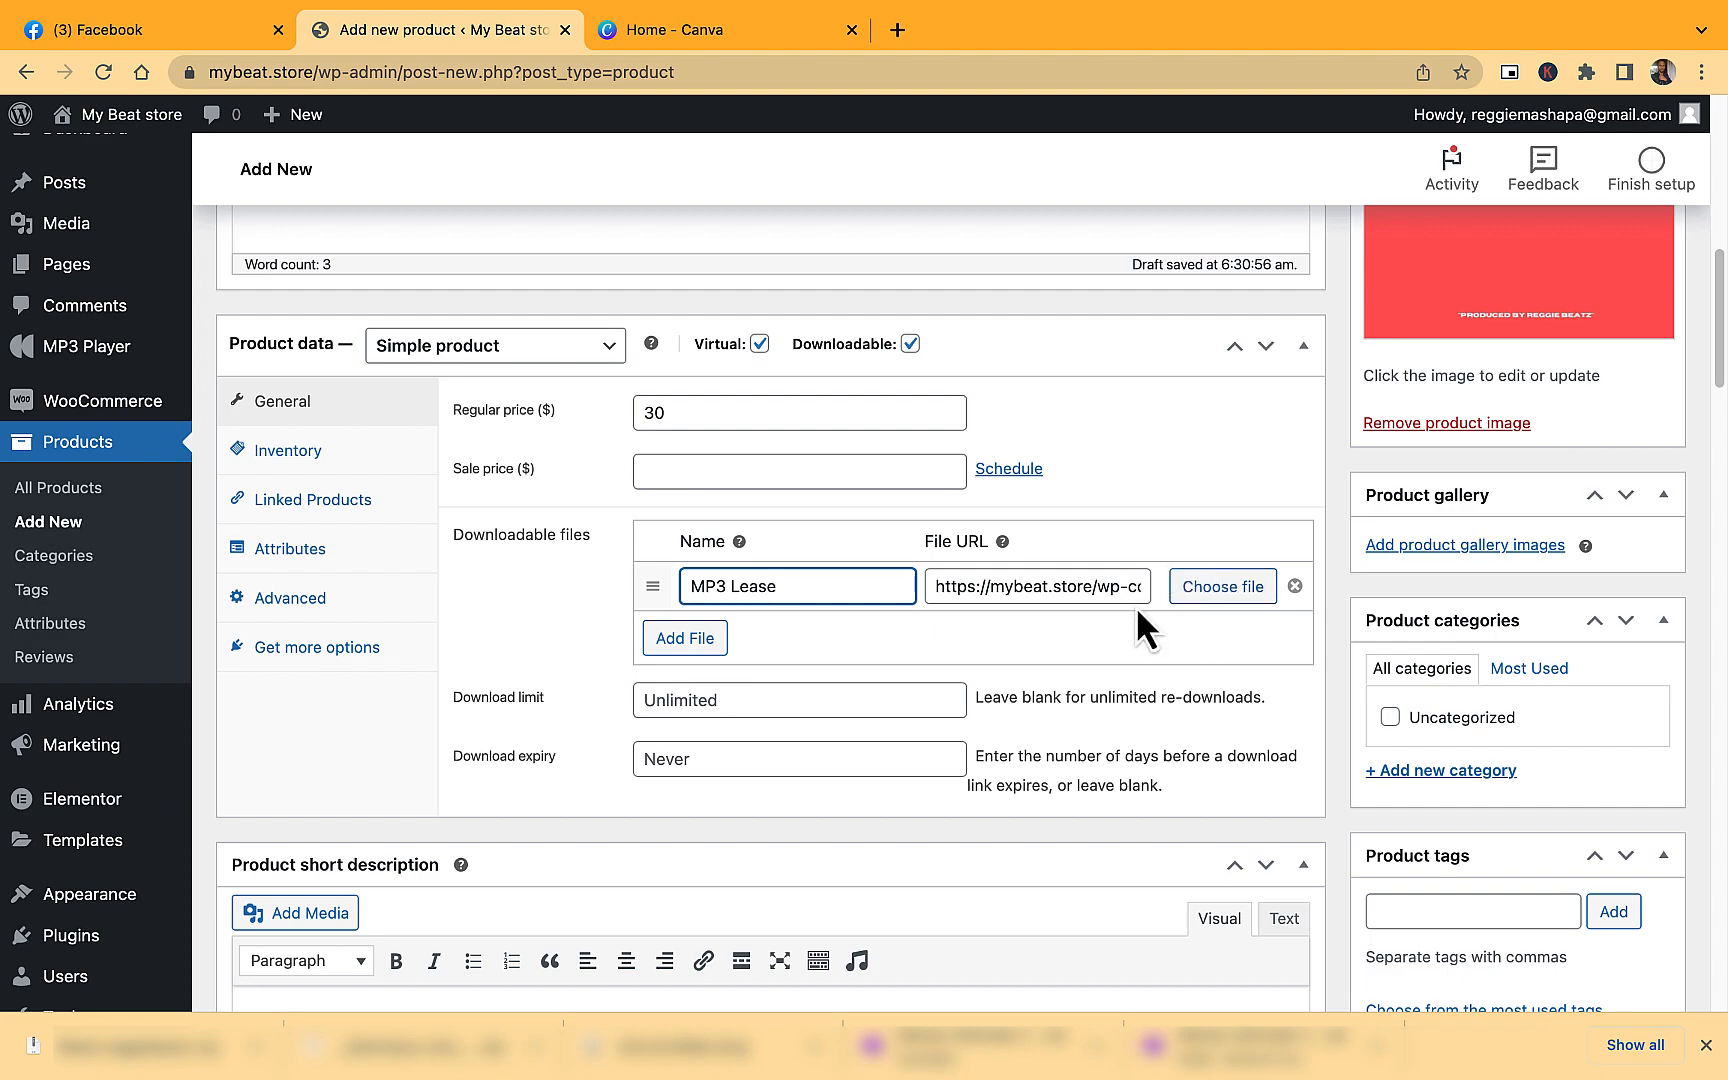
{"action": "scroll", "coordinate": [1145, 610], "scroll_direction": "down", "scroll_amount": 3}
{"action": "scroll", "coordinate": [1145, 610], "scroll_direction": "down", "scroll_amount": 10}
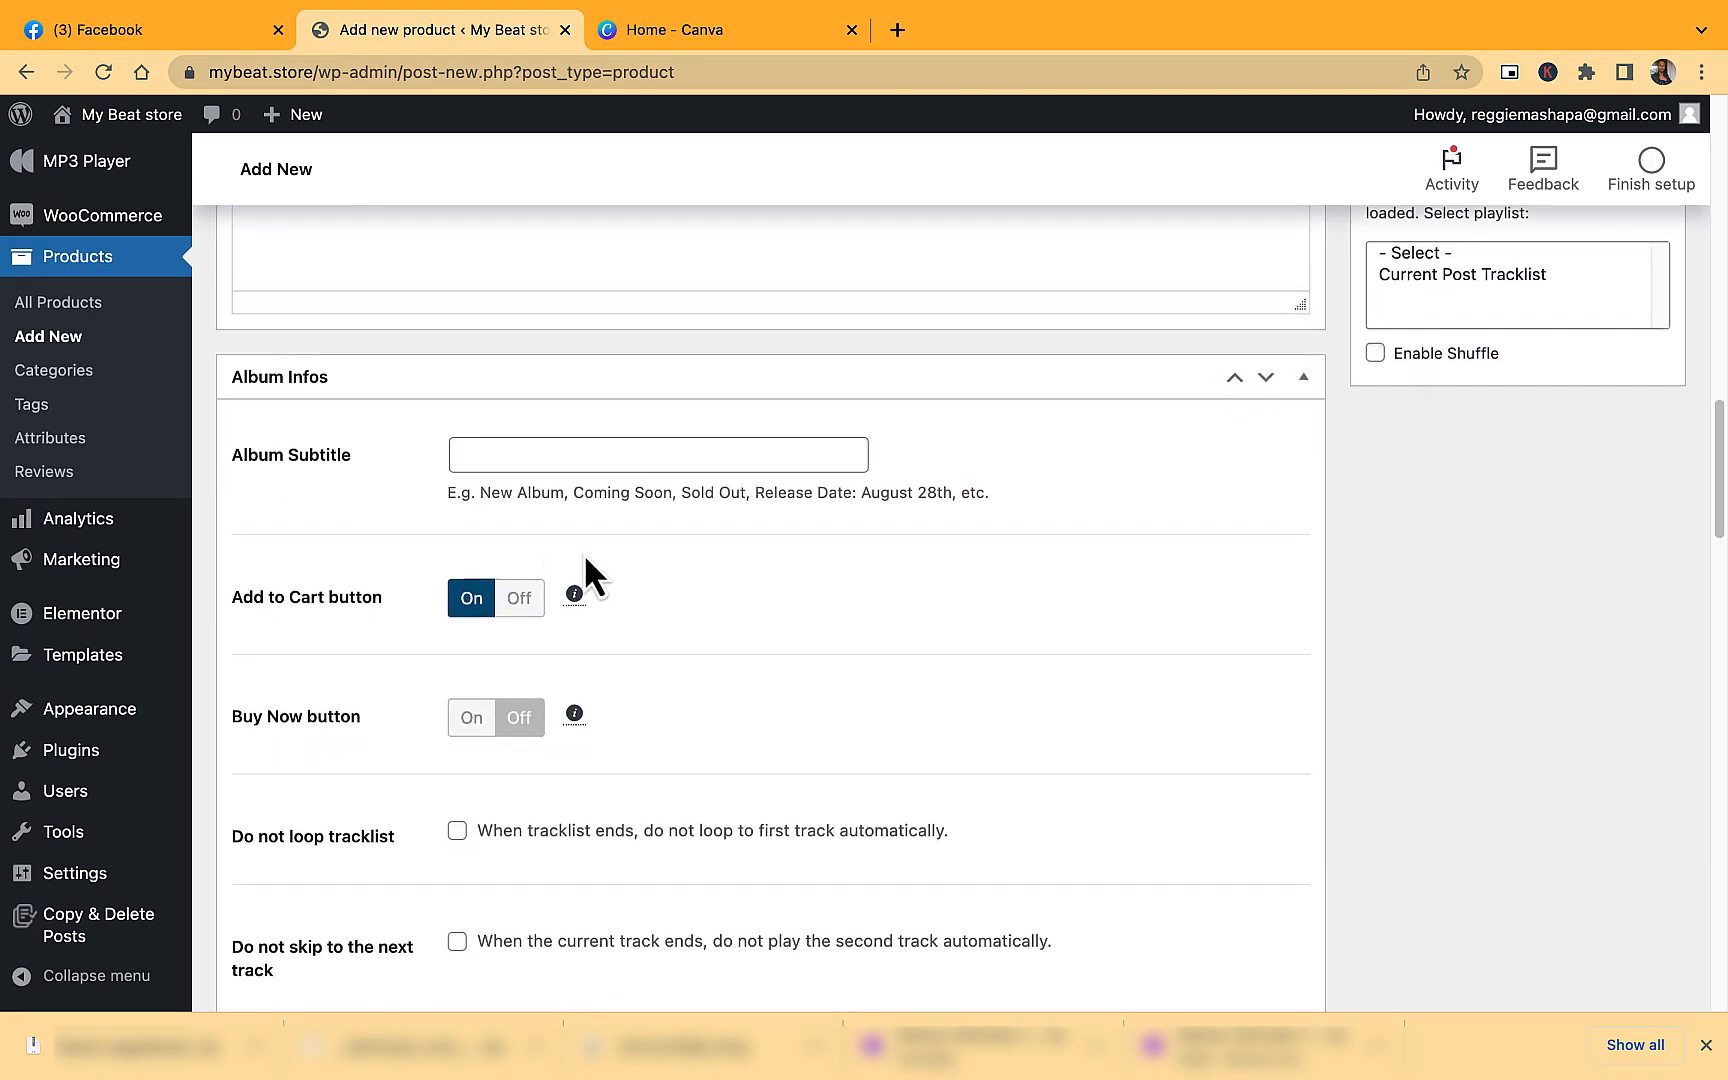
{"action": "scroll", "coordinate": [1184, 605], "scroll_direction": "down", "scroll_amount": 1}
{"action": "scroll", "coordinate": [1002, 647], "scroll_direction": "down", "scroll_amount": 5}
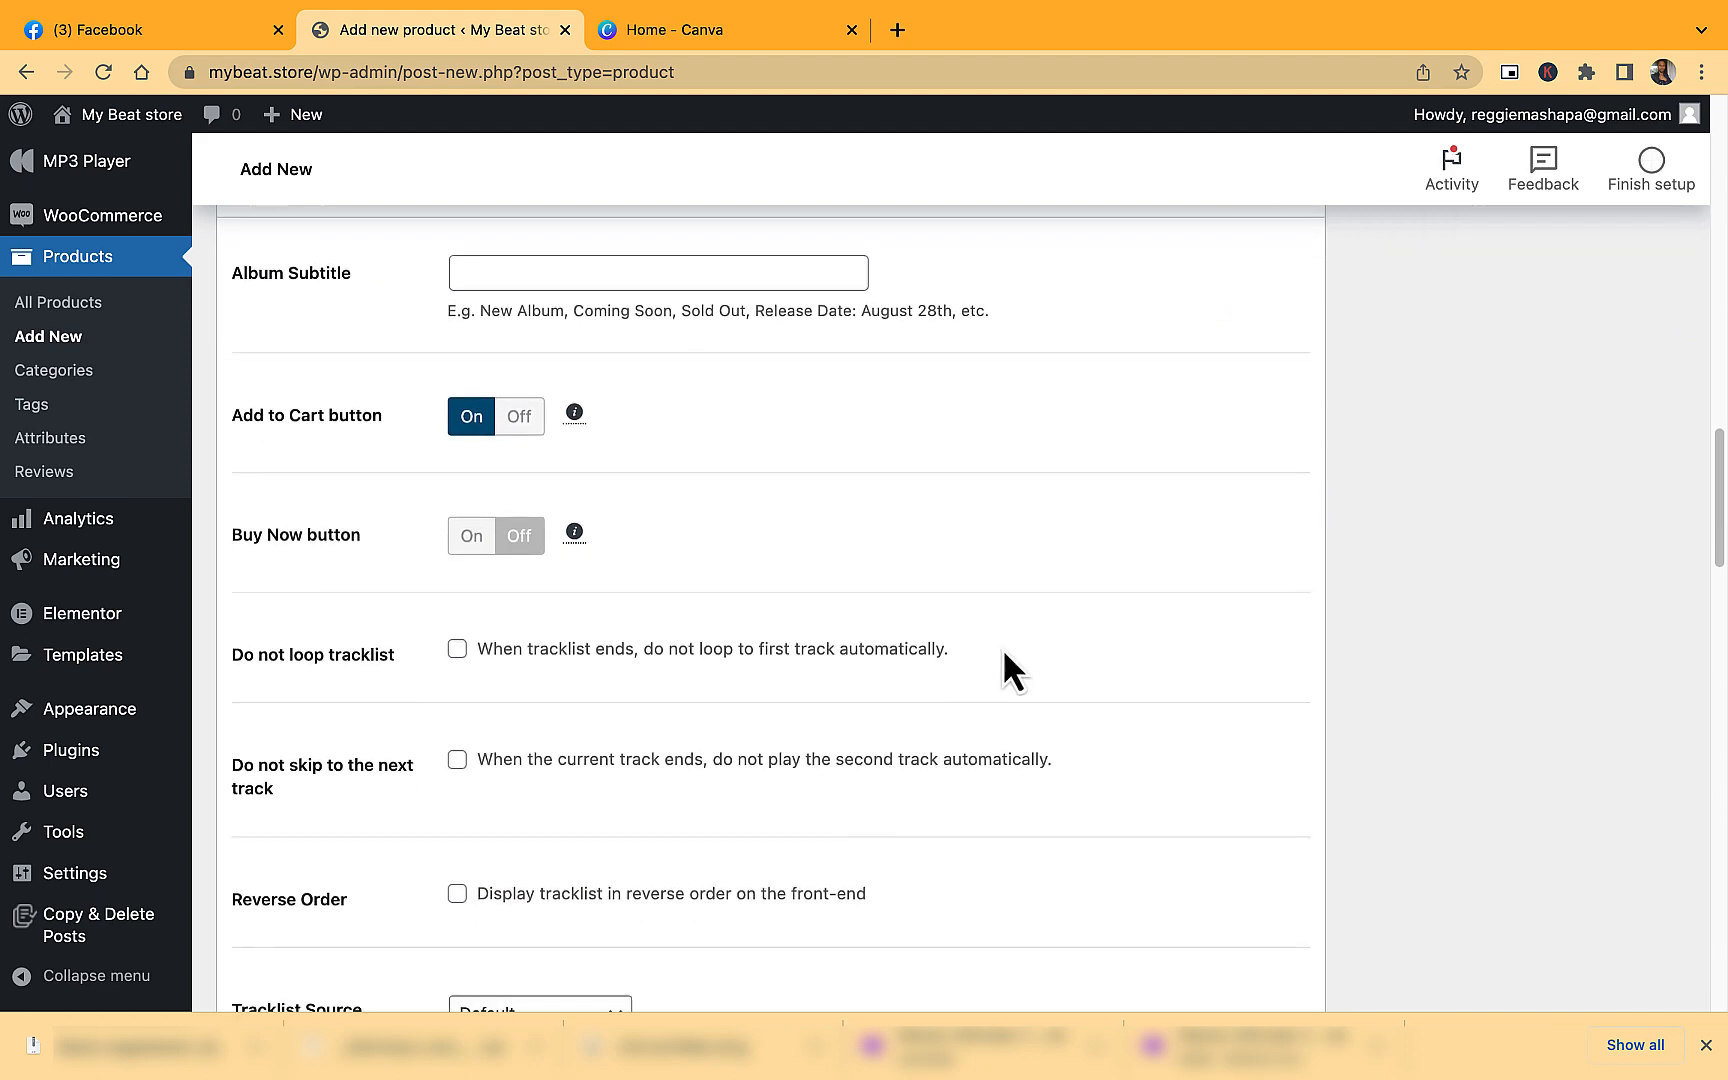
{"action": "scroll", "coordinate": [905, 616], "scroll_direction": "down", "scroll_amount": 5}
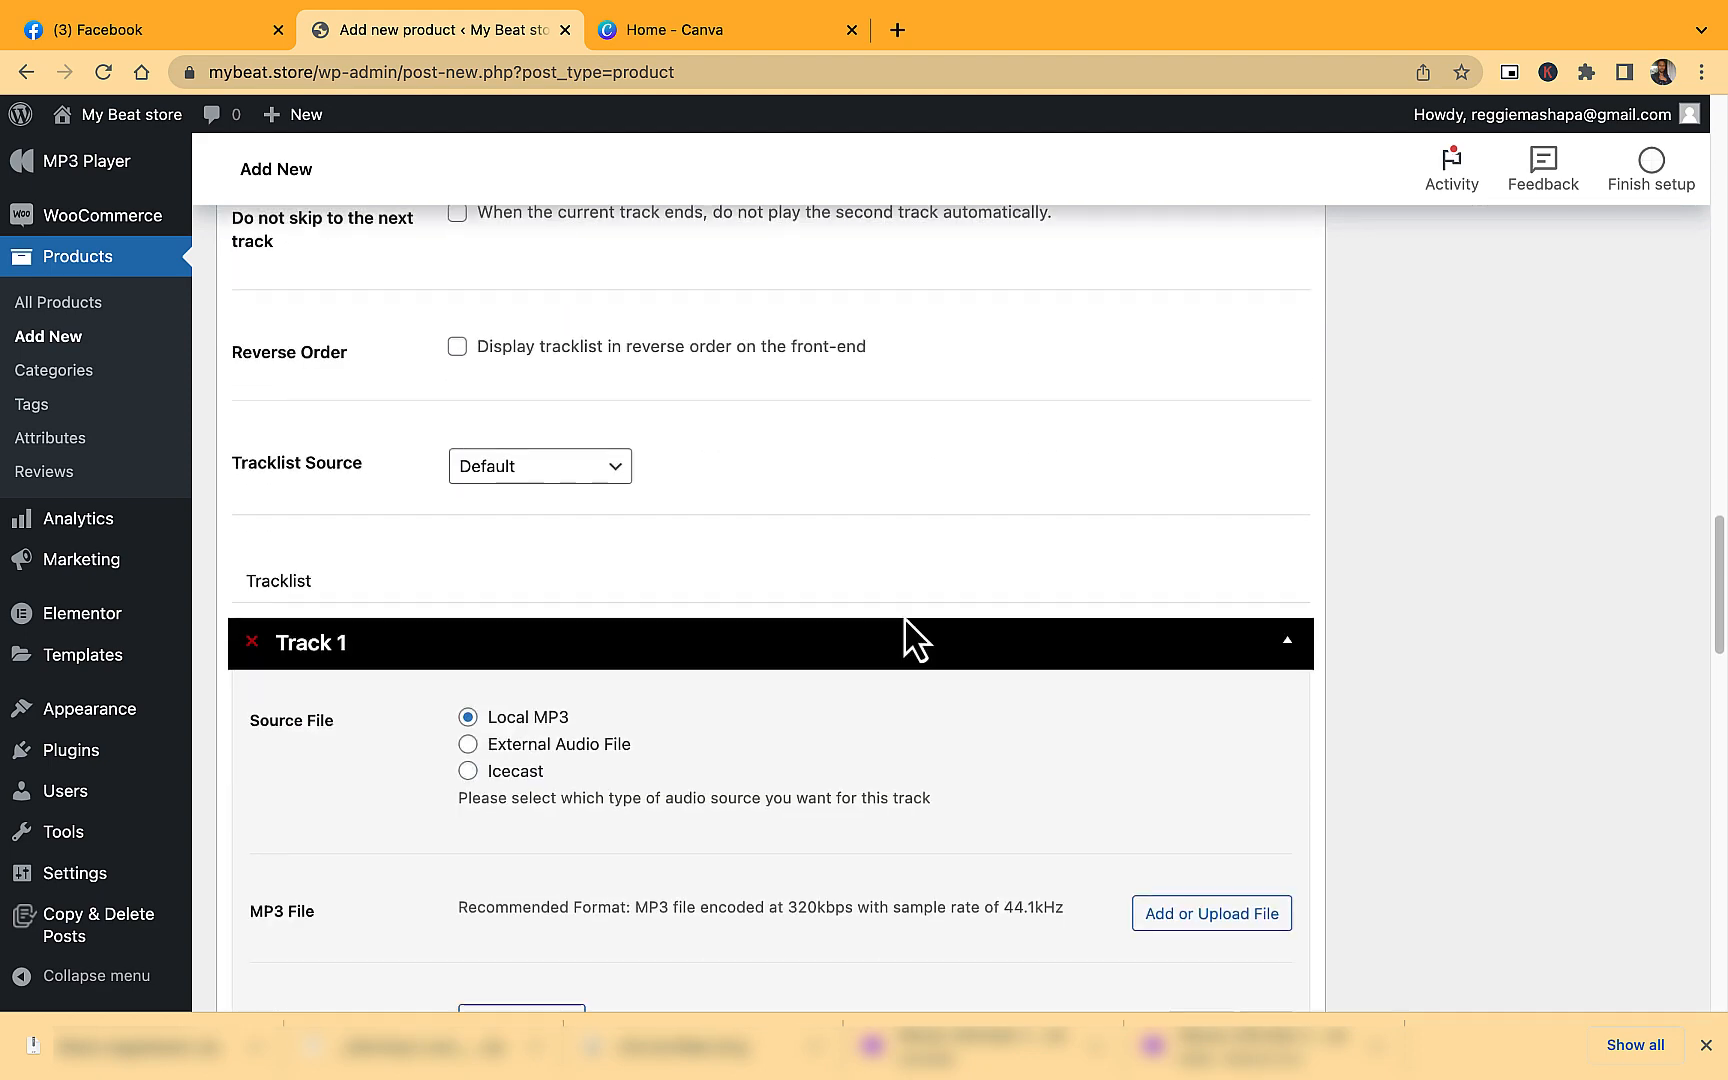
{"action": "scroll", "coordinate": [600, 590], "scroll_direction": "down", "scroll_amount": 2}
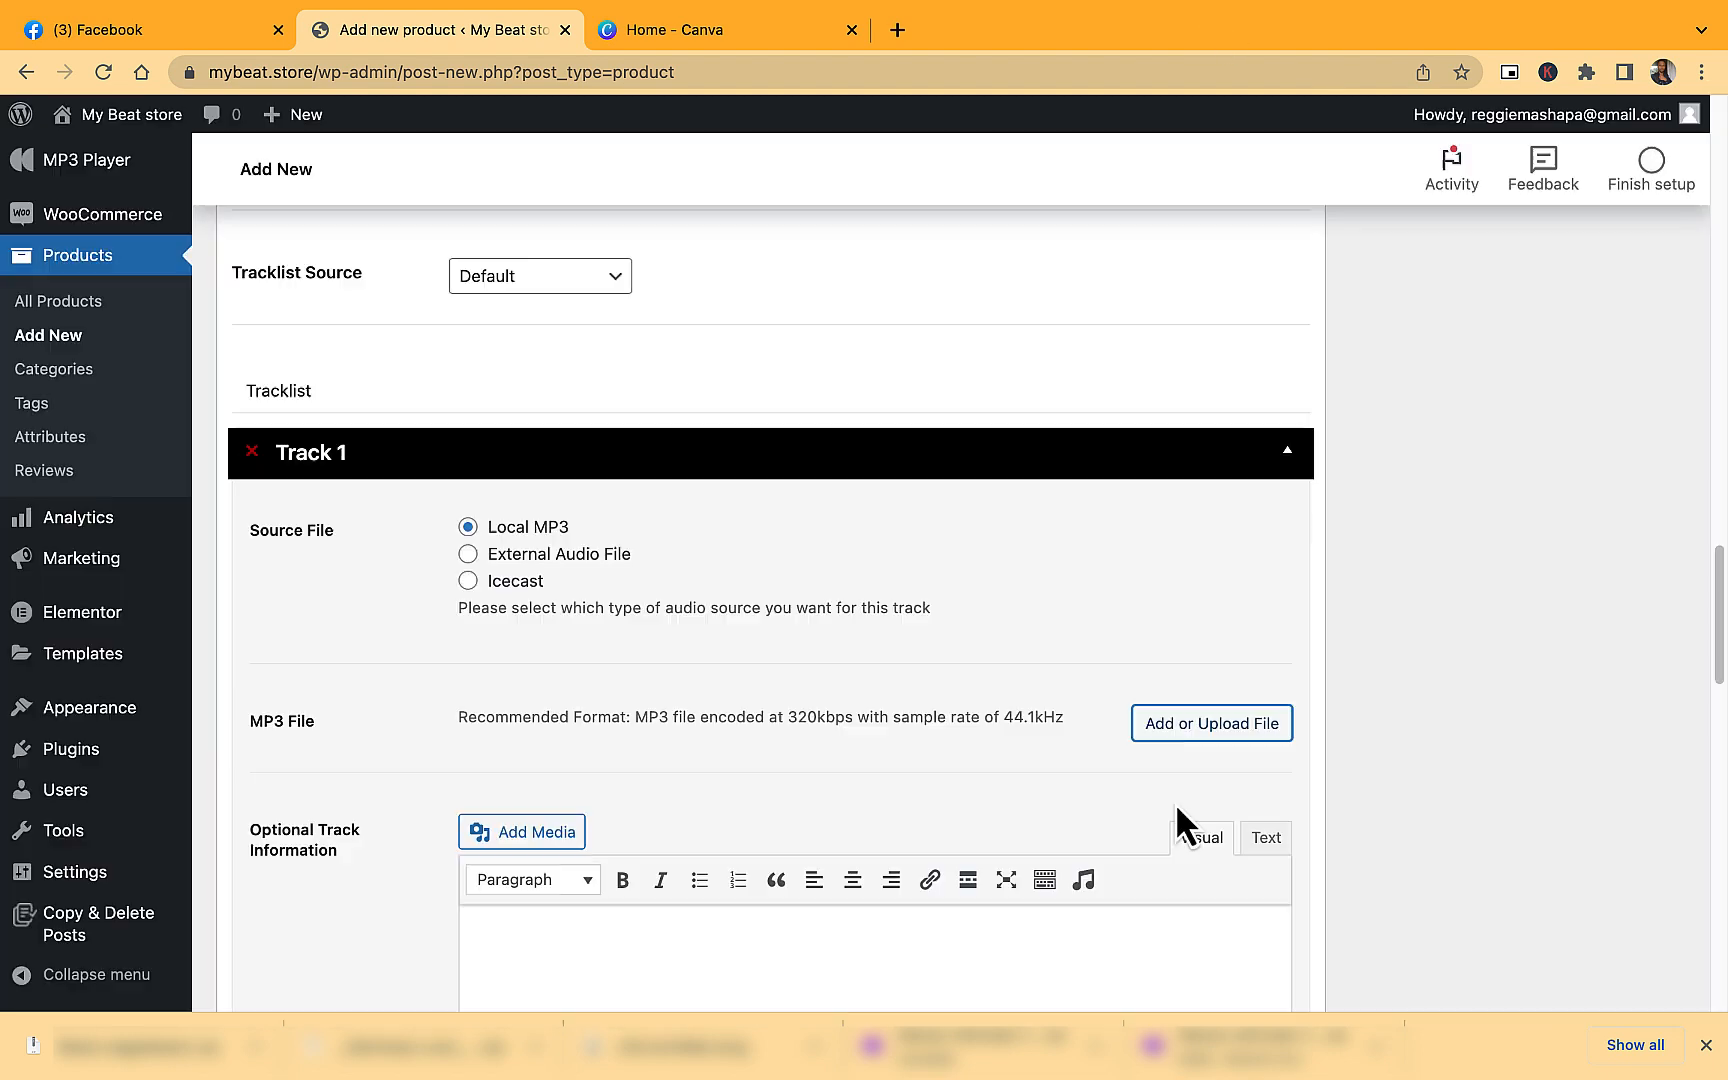
{"action": "left_click", "coordinate": [1198, 740]}
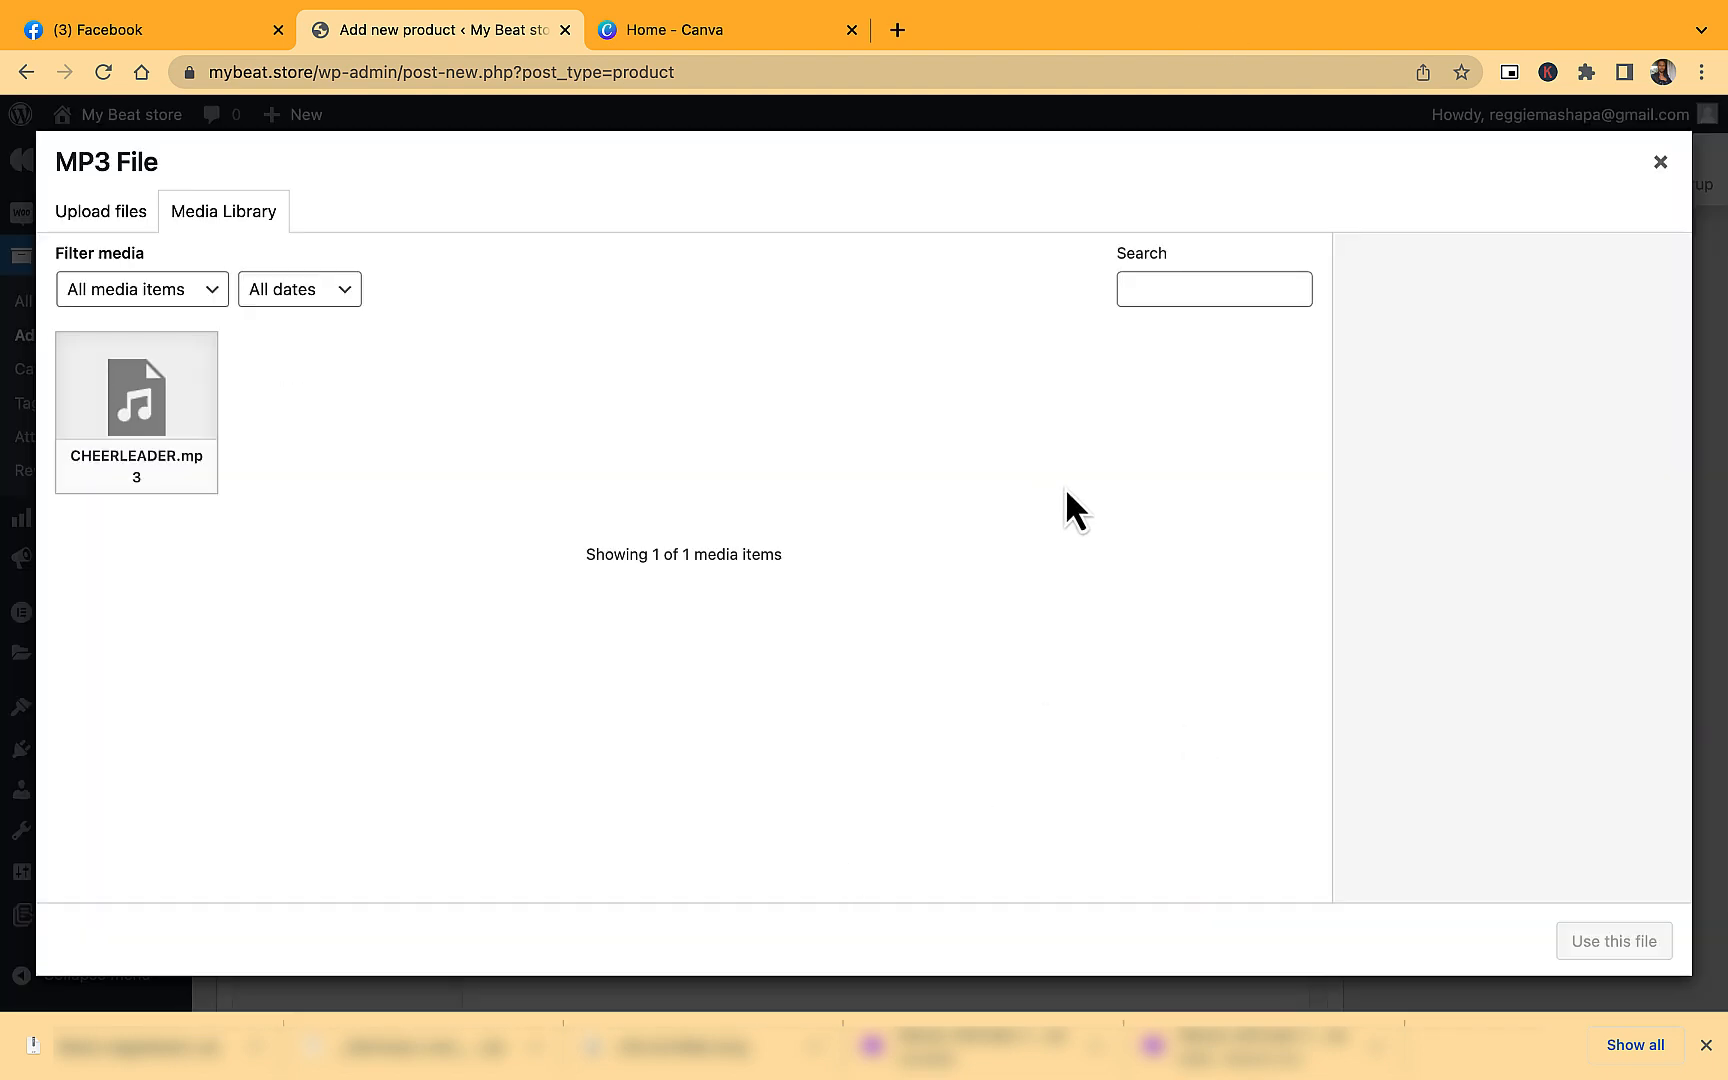
{"action": "left_click", "coordinate": [139, 401]}
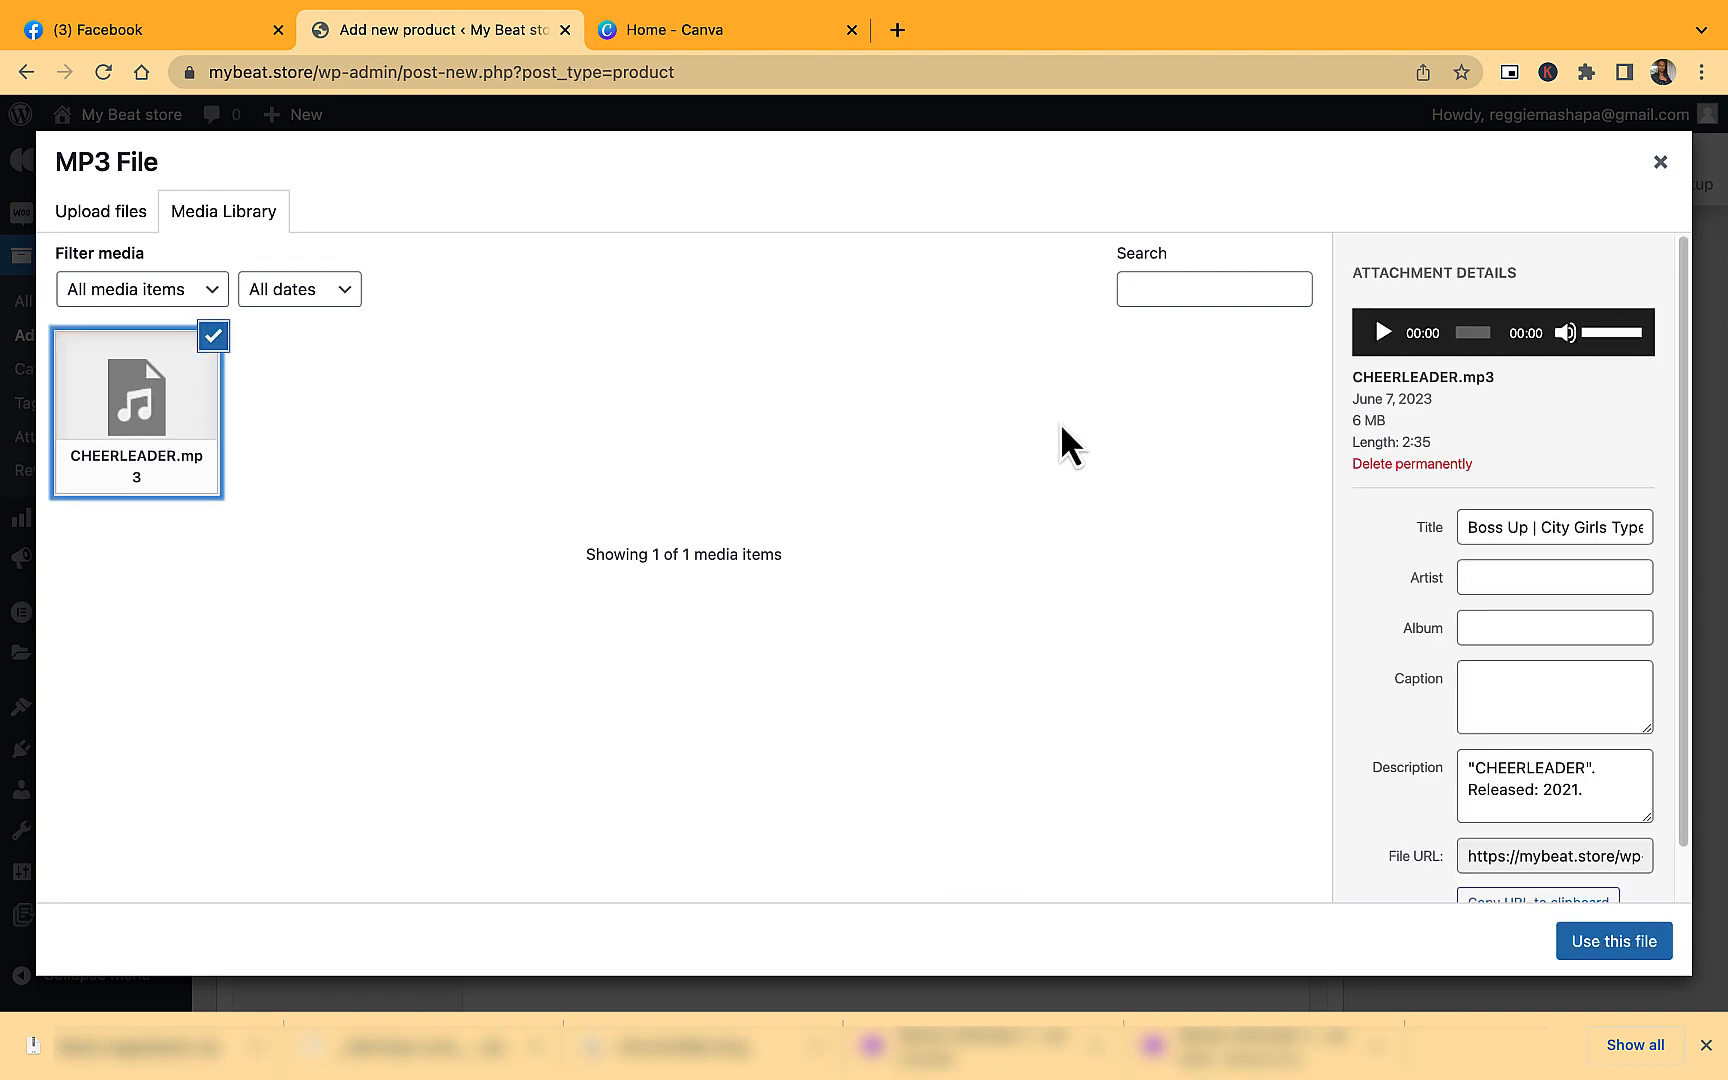
{"action": "left_click", "coordinate": [1592, 950]}
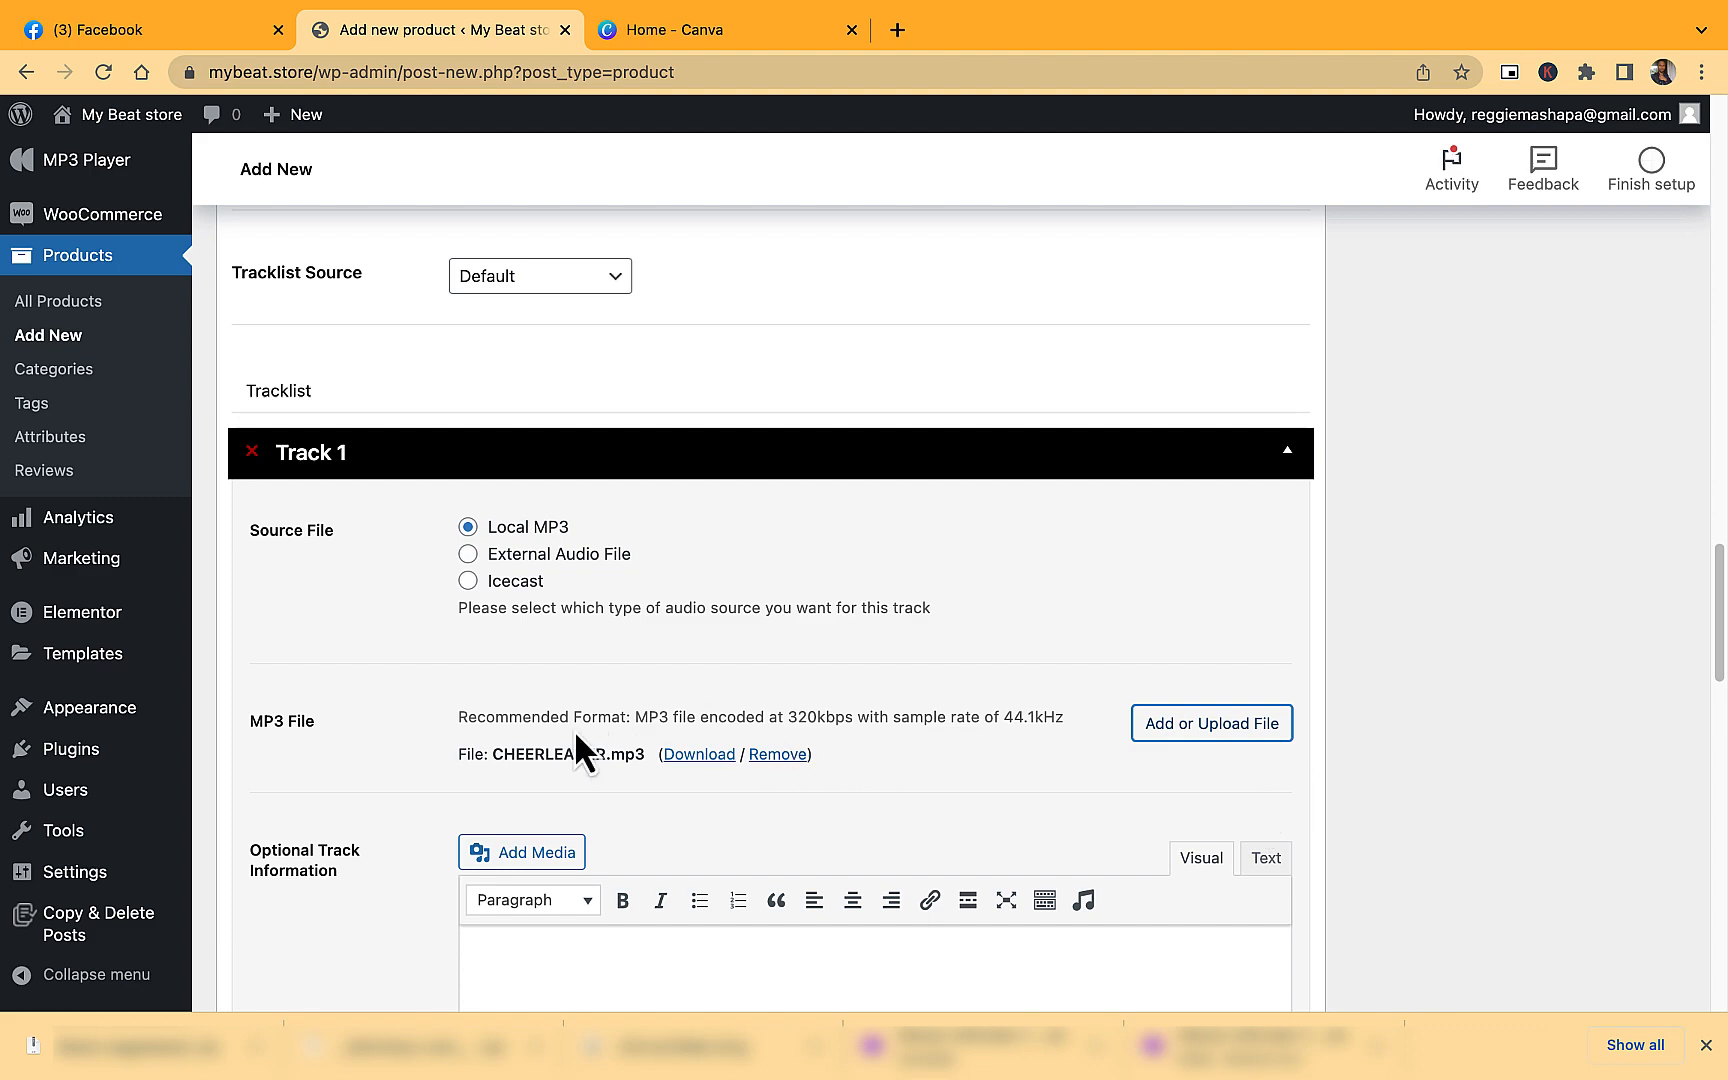
Review the product's downloadable file entry and the optional track, call-to-action and external link settings.
{"action": "scroll", "coordinate": [562, 755], "scroll_direction": "up", "scroll_amount": 20}
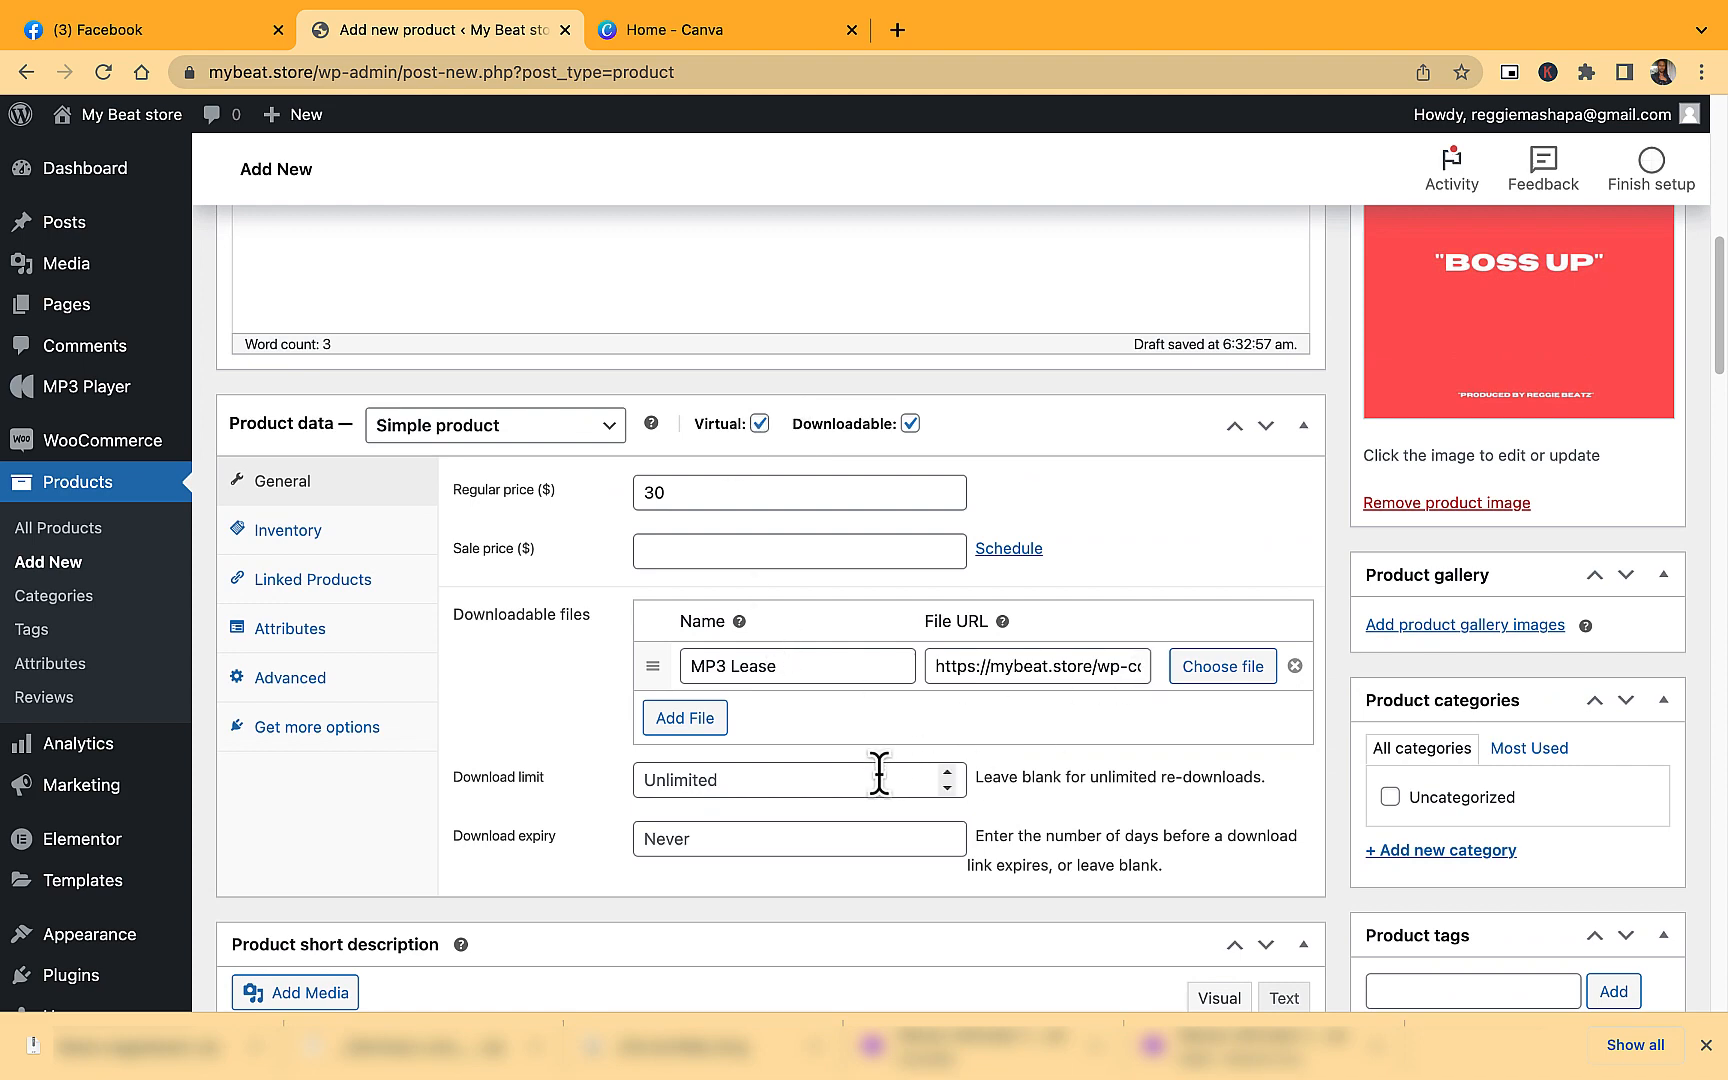
{"action": "scroll", "coordinate": [880, 776], "scroll_direction": "down", "scroll_amount": 20}
{"action": "scroll", "coordinate": [879, 779], "scroll_direction": "down", "scroll_amount": 10}
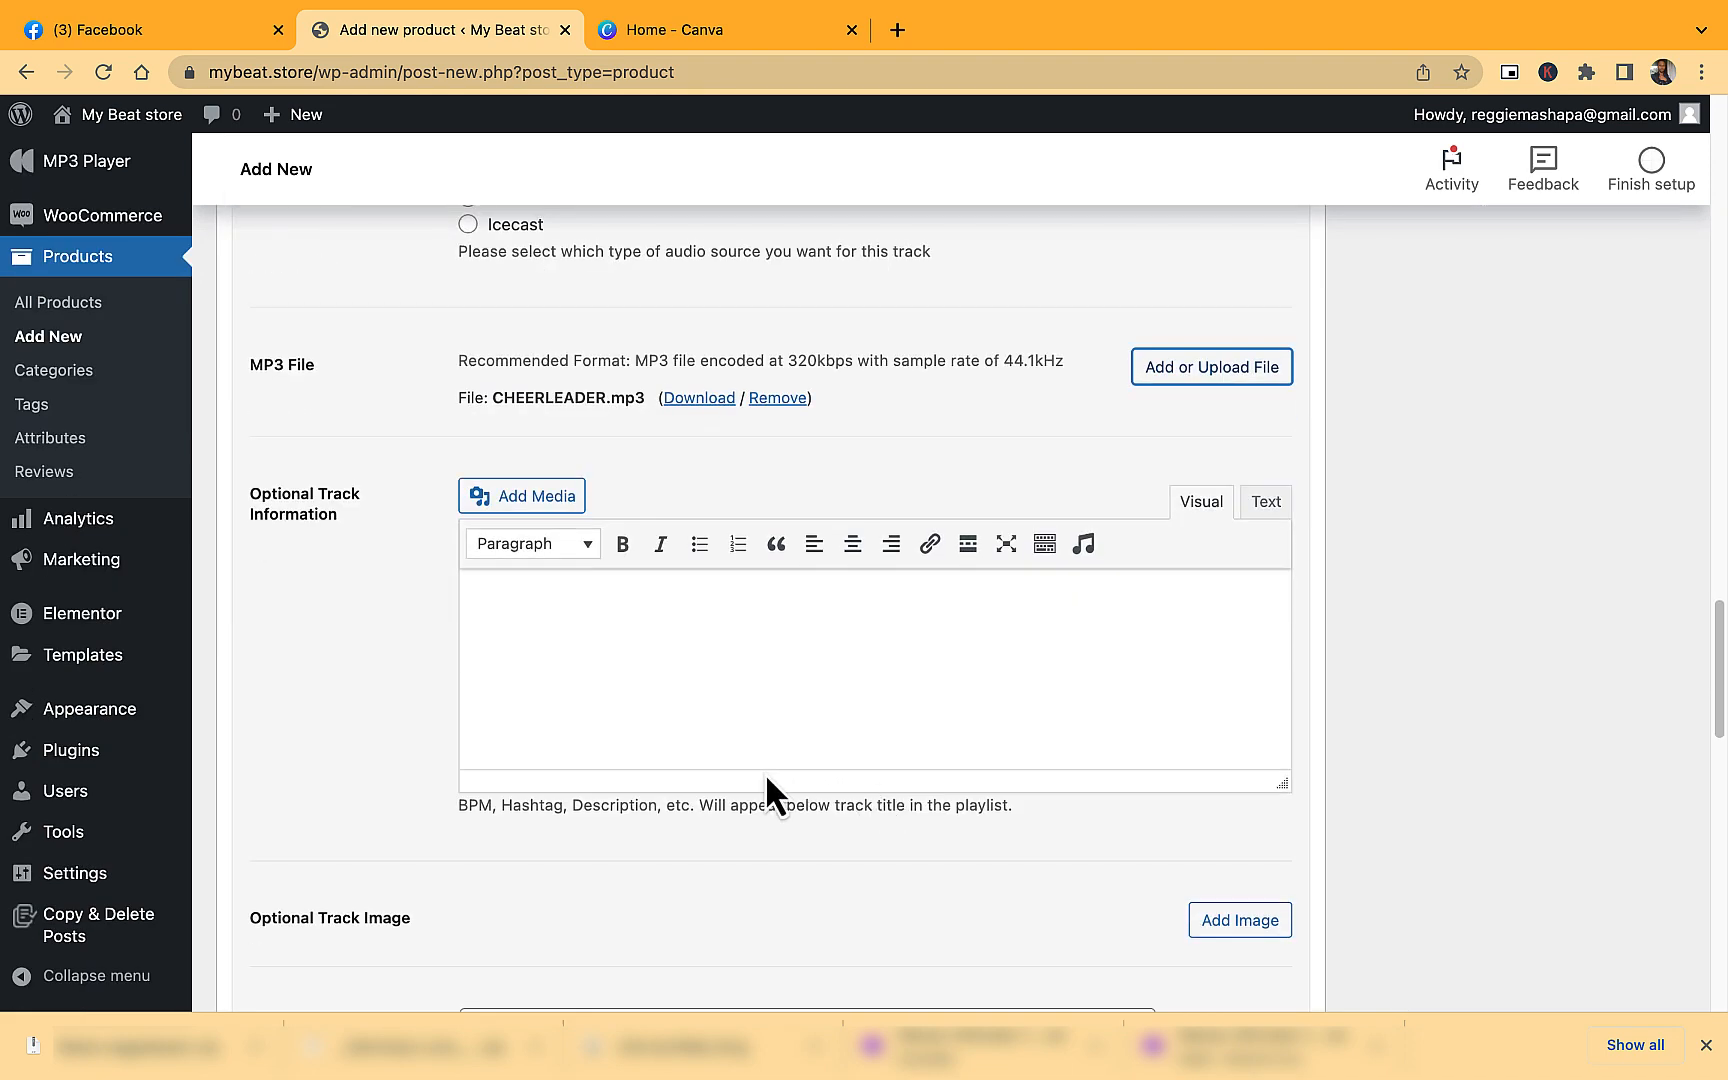
{"action": "scroll", "coordinate": [796, 752], "scroll_direction": "down", "scroll_amount": 8}
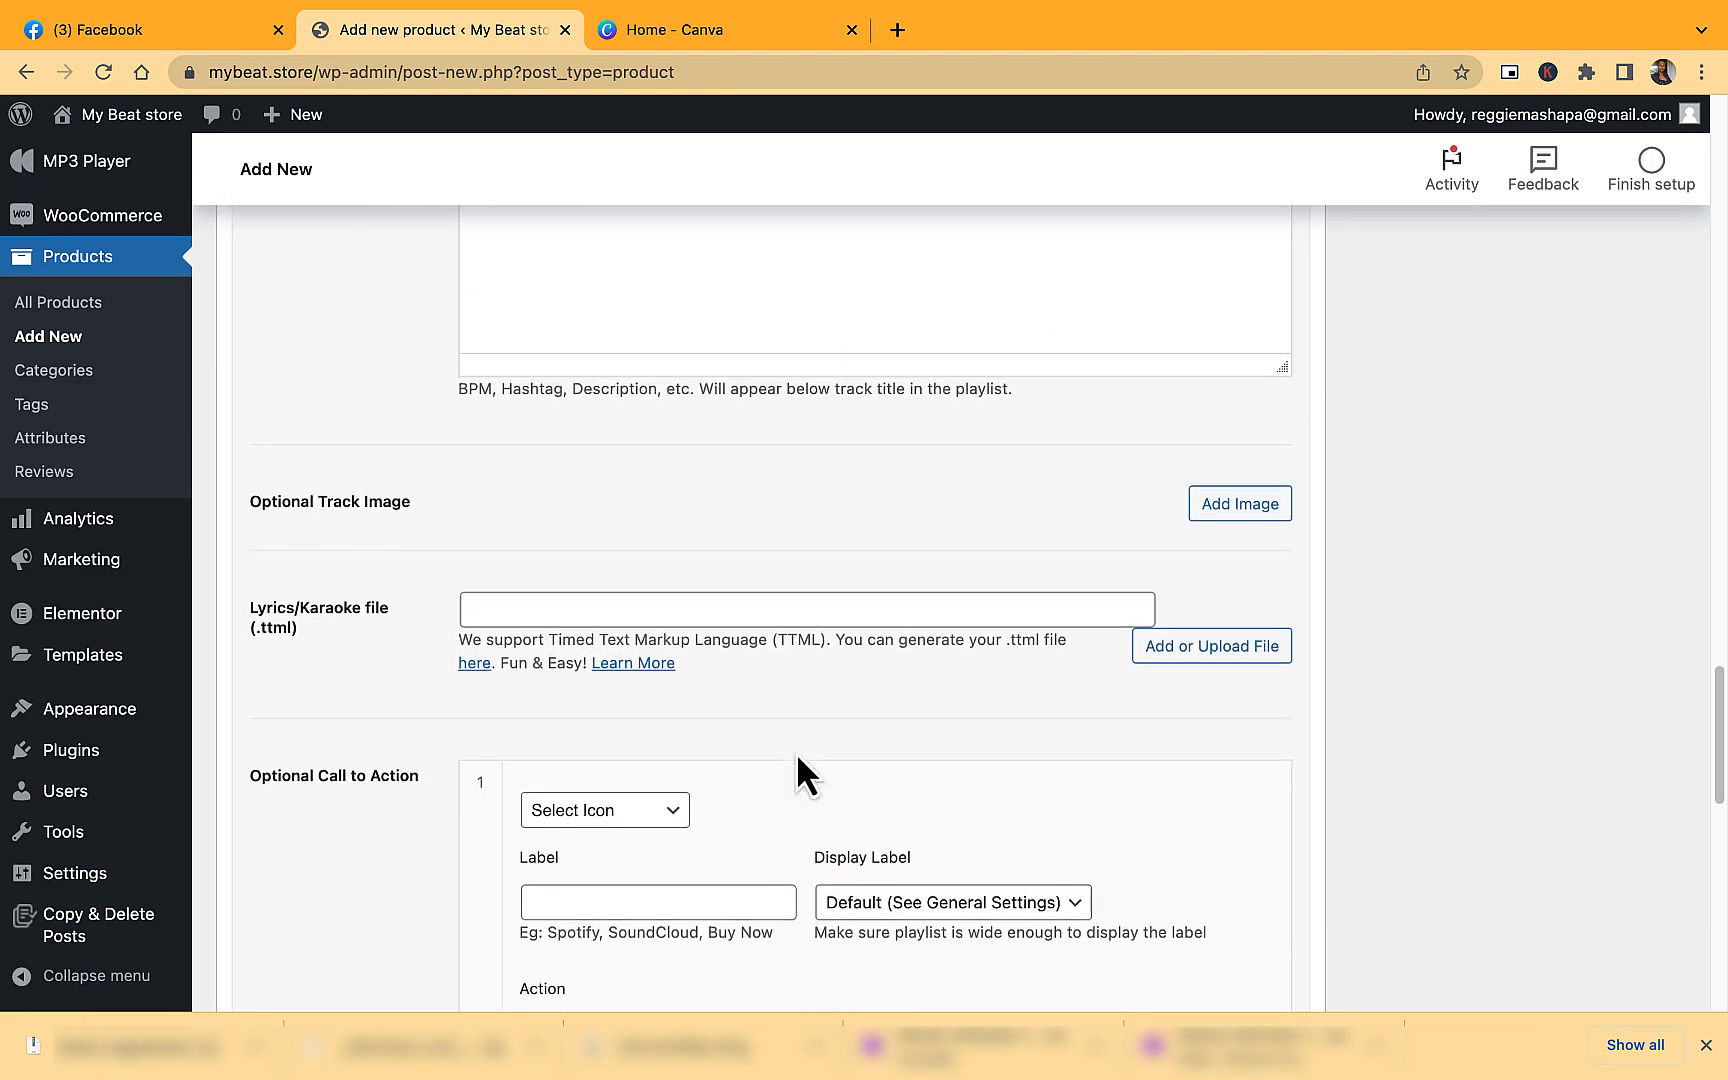
{"action": "scroll", "coordinate": [811, 755], "scroll_direction": "down", "scroll_amount": 4}
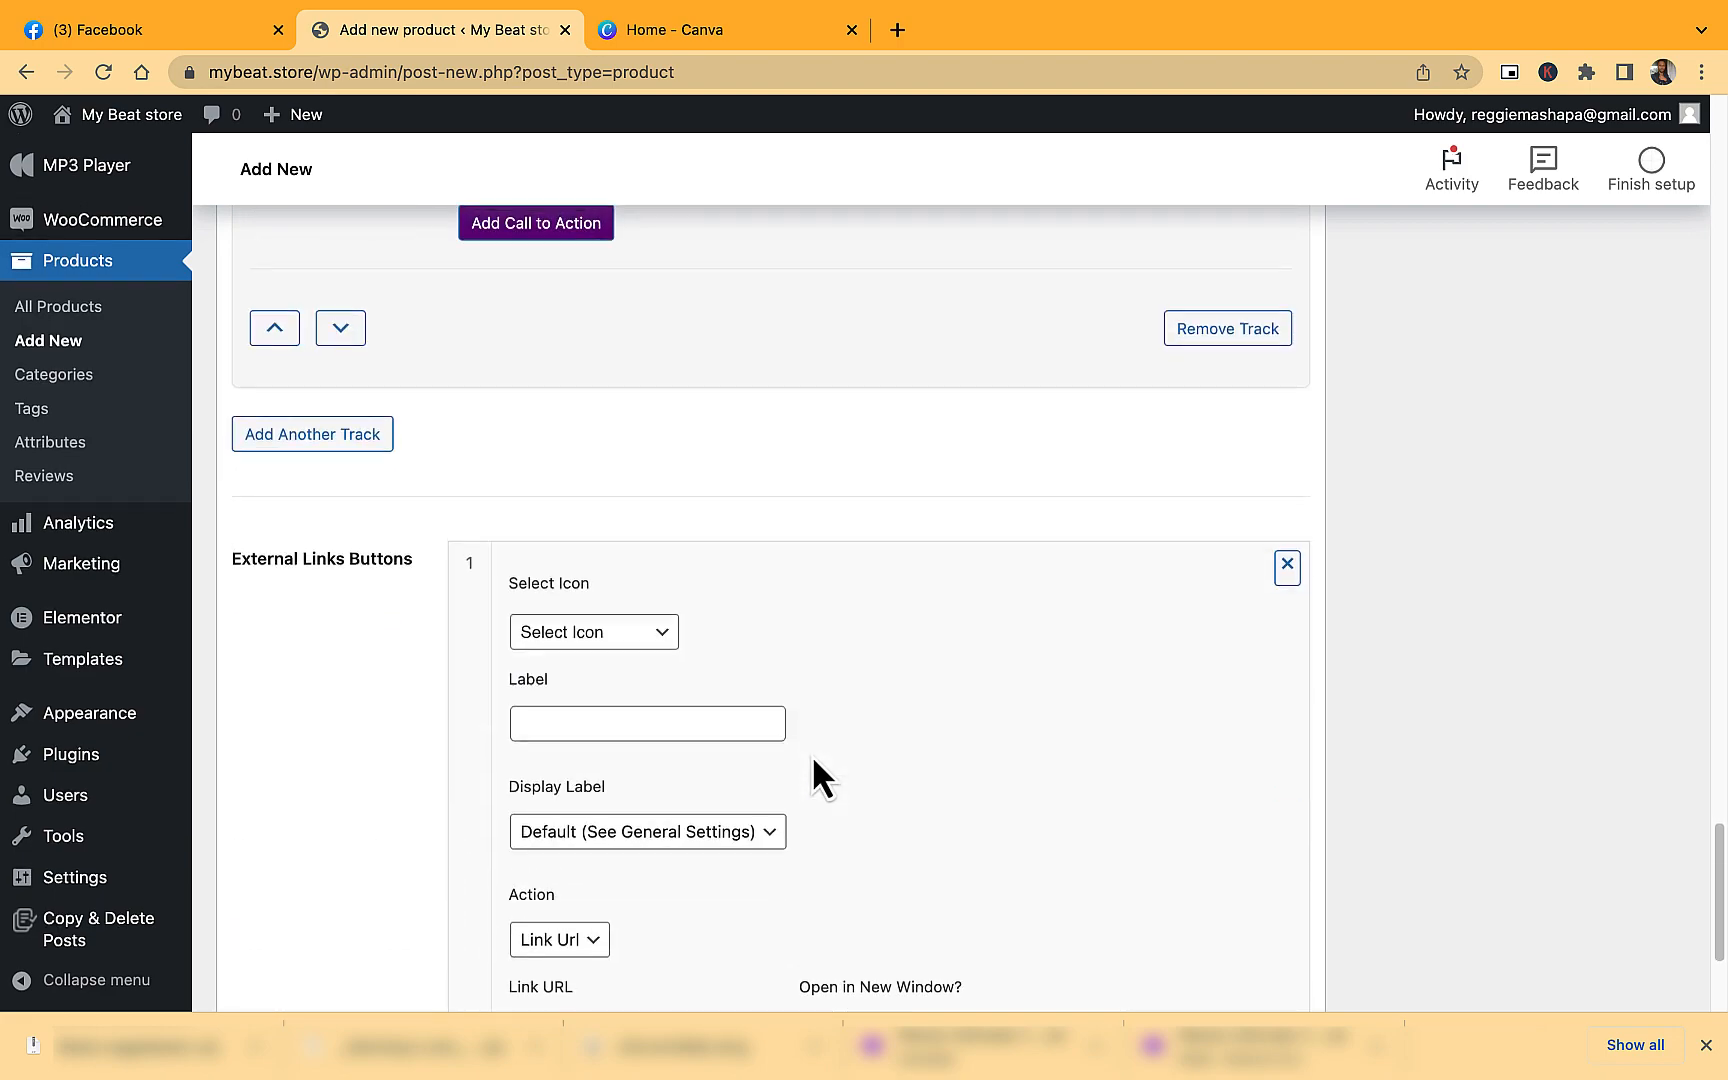
{"action": "scroll", "coordinate": [811, 755], "scroll_direction": "up", "scroll_amount": 15}
{"action": "scroll", "coordinate": [1143, 747], "scroll_direction": "down", "scroll_amount": 7}
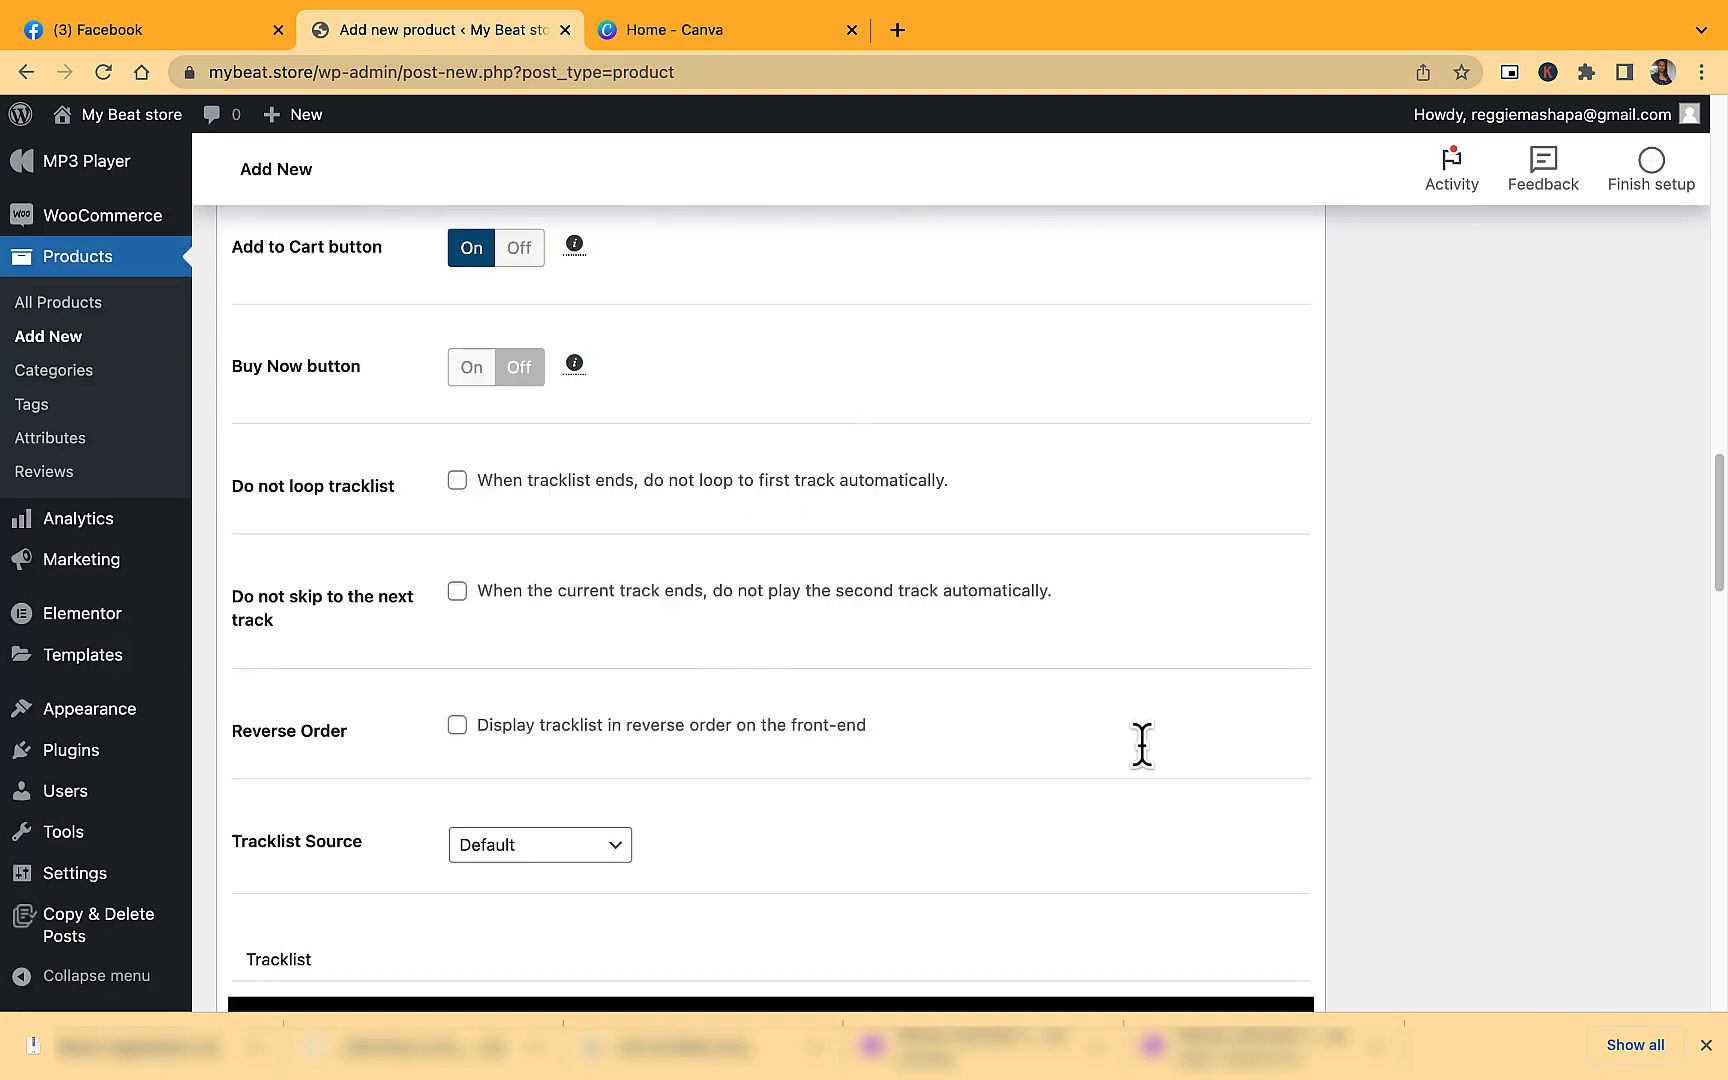
Create a new product category named "Trap Beats" and assign it to the product.
{"action": "scroll", "coordinate": [1143, 747], "scroll_direction": "up", "scroll_amount": 12}
{"action": "scroll", "coordinate": [1143, 747], "scroll_direction": "up", "scroll_amount": 2}
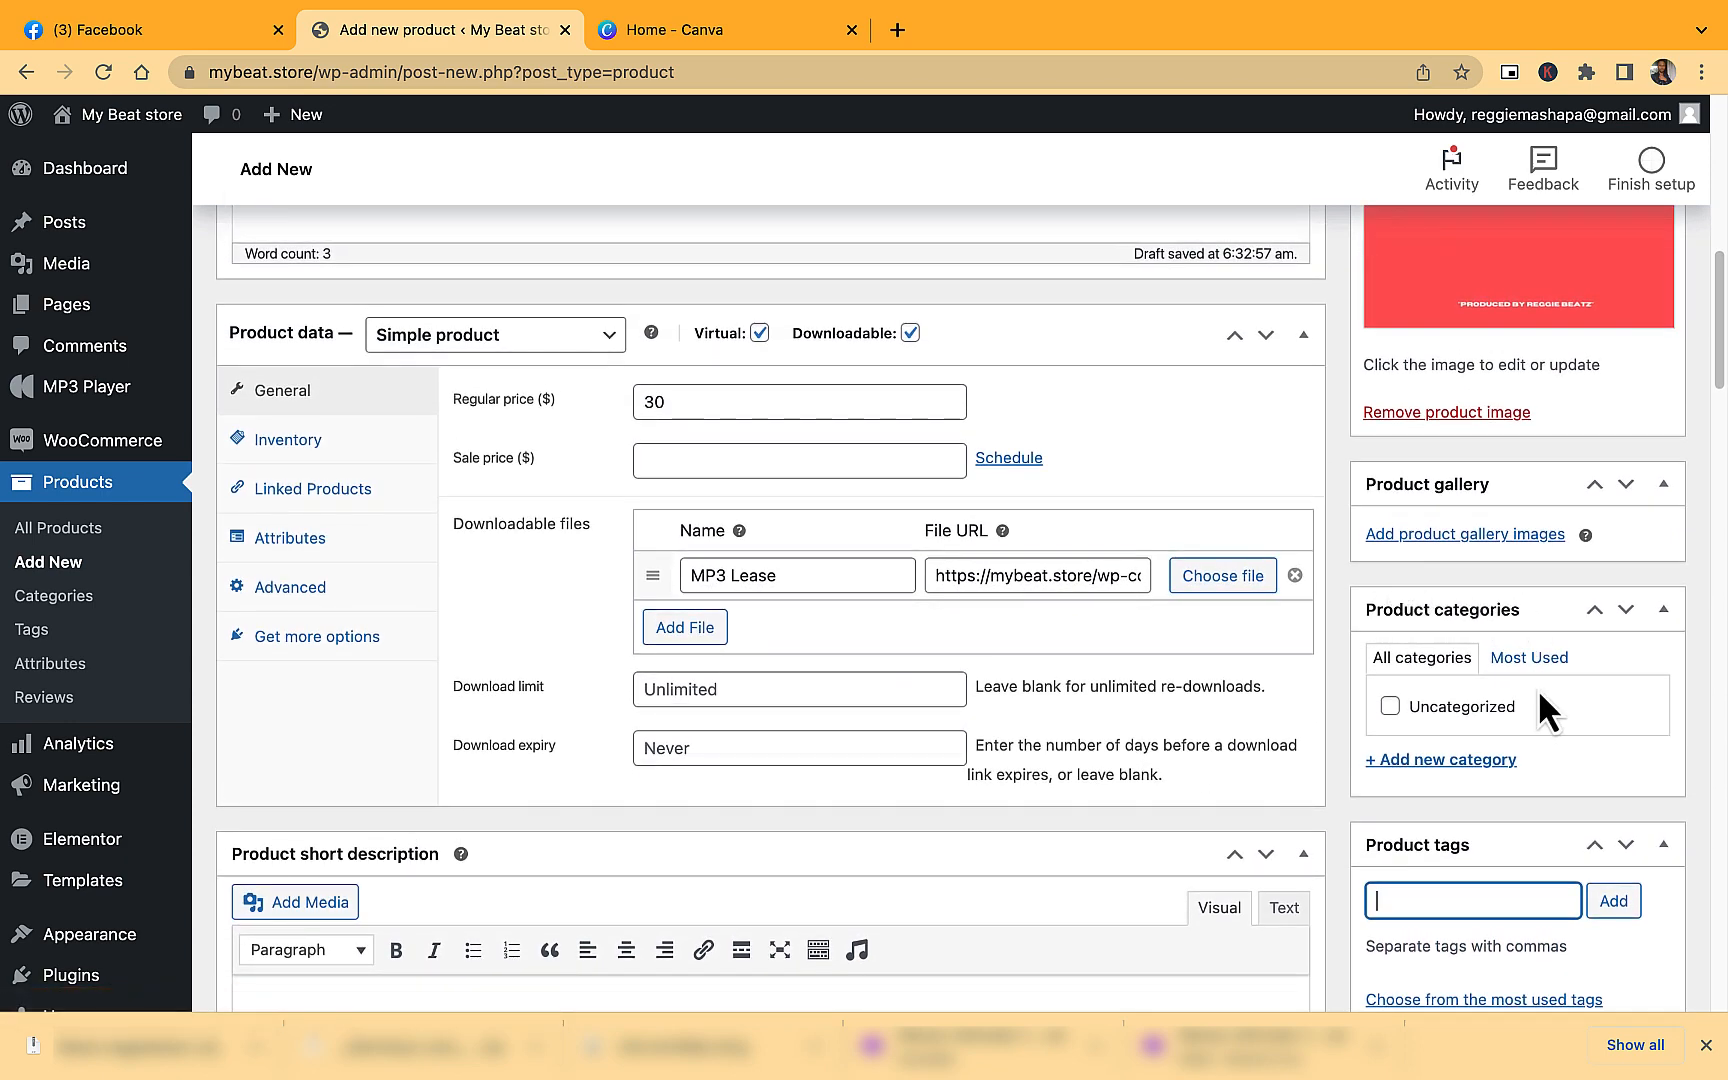
{"action": "left_click", "coordinate": [1529, 657]}
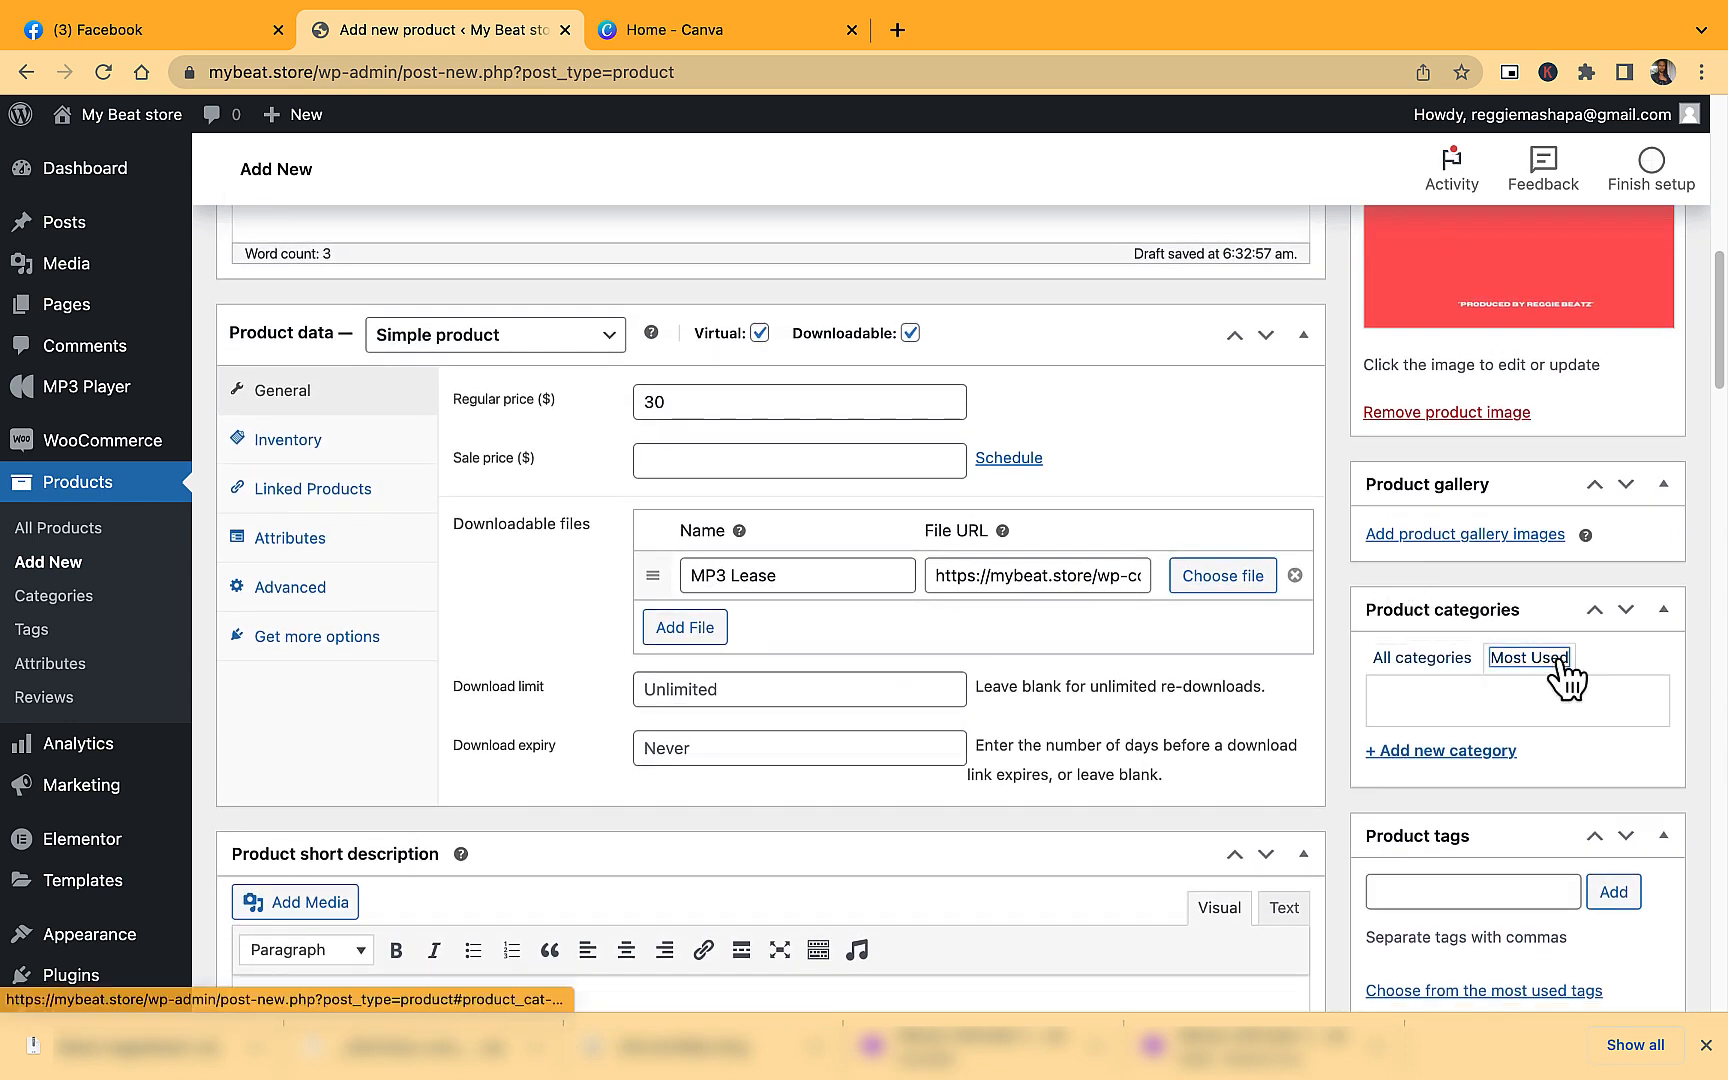
{"action": "left_click", "coordinate": [1452, 752]}
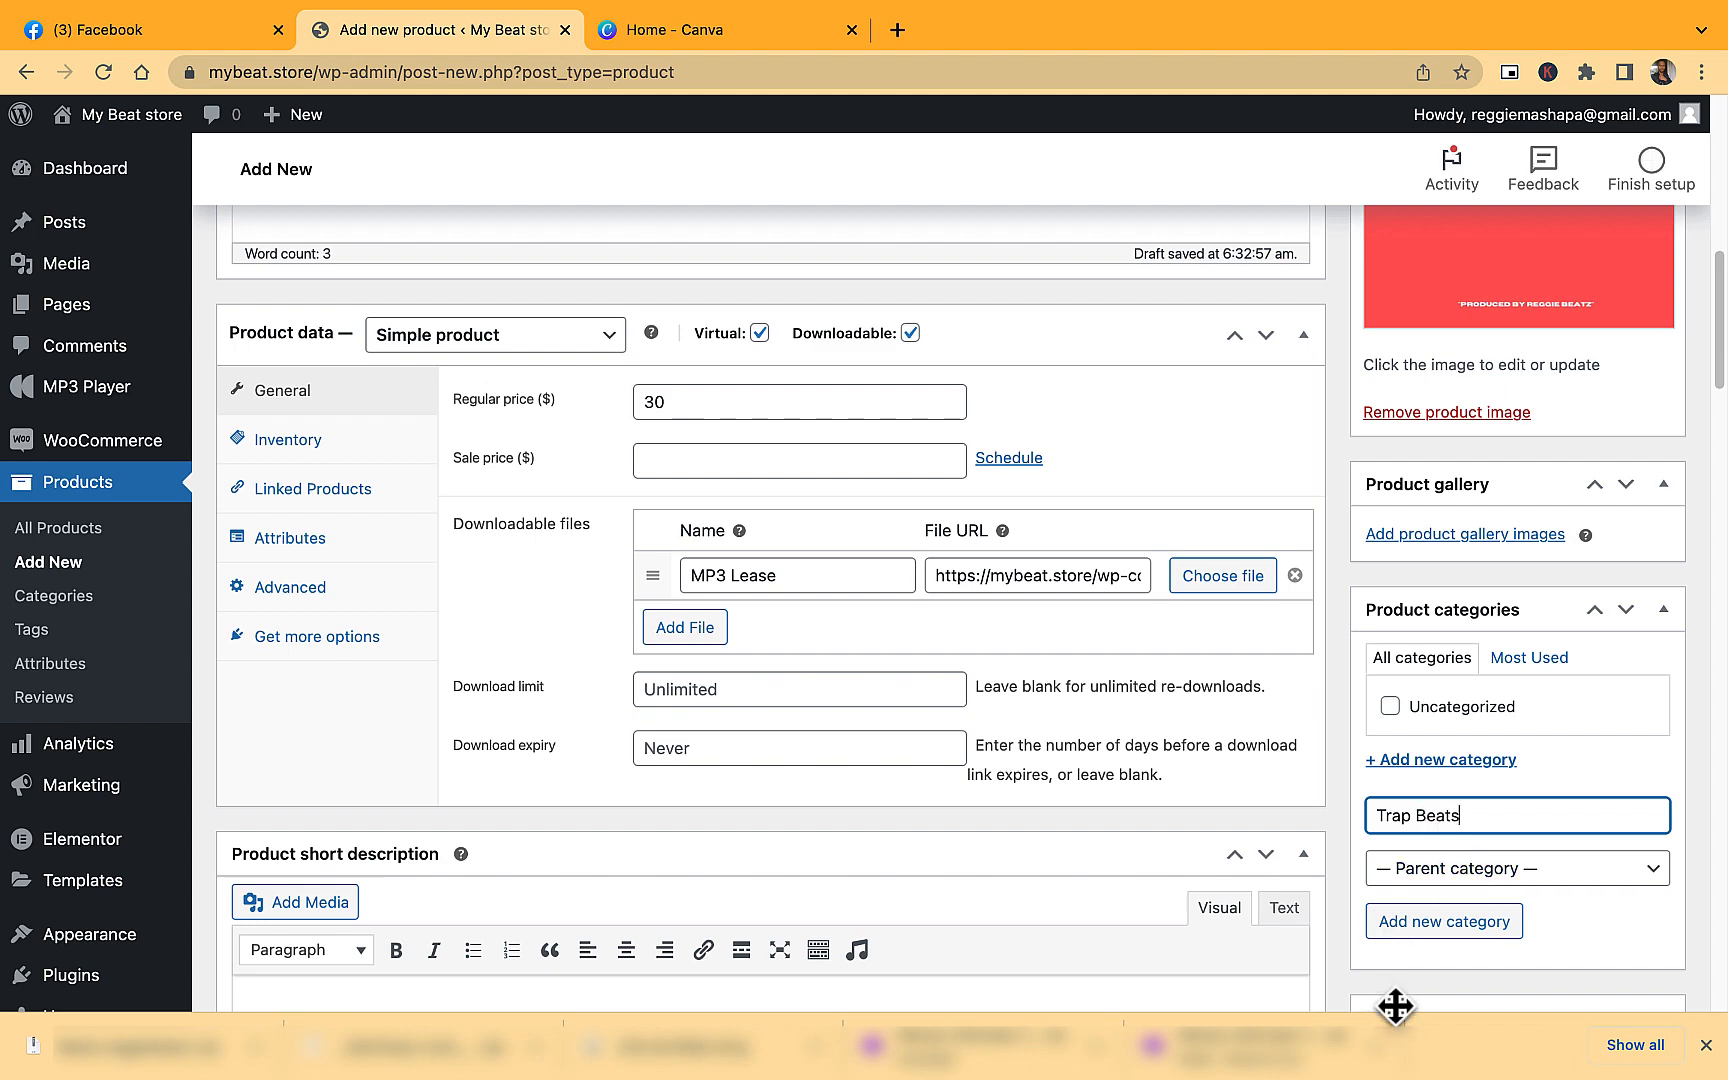
{"action": "left_click", "coordinate": [1474, 935]}
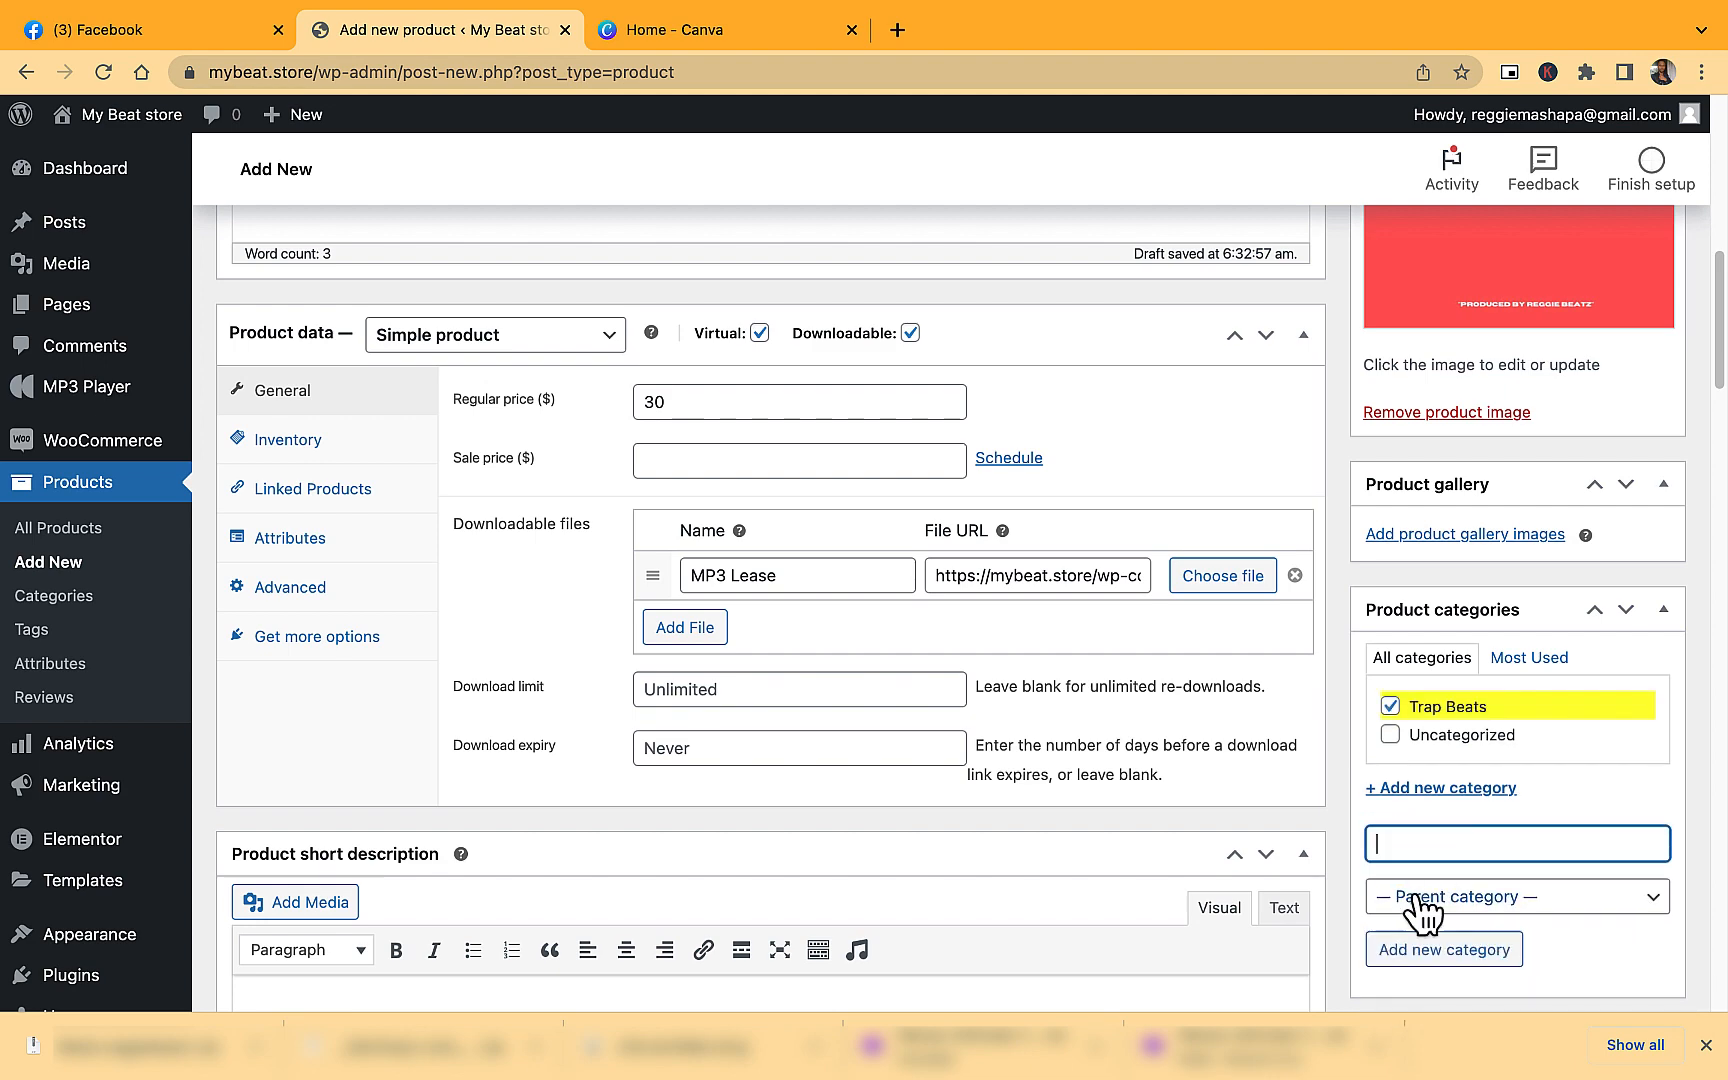
Enter the product tags "cuban doll type beat, trap beat, city girls type beat".
{"action": "scroll", "coordinate": [1460, 890], "scroll_direction": "down", "scroll_amount": 3}
{"action": "left_click", "coordinate": [1469, 860]}
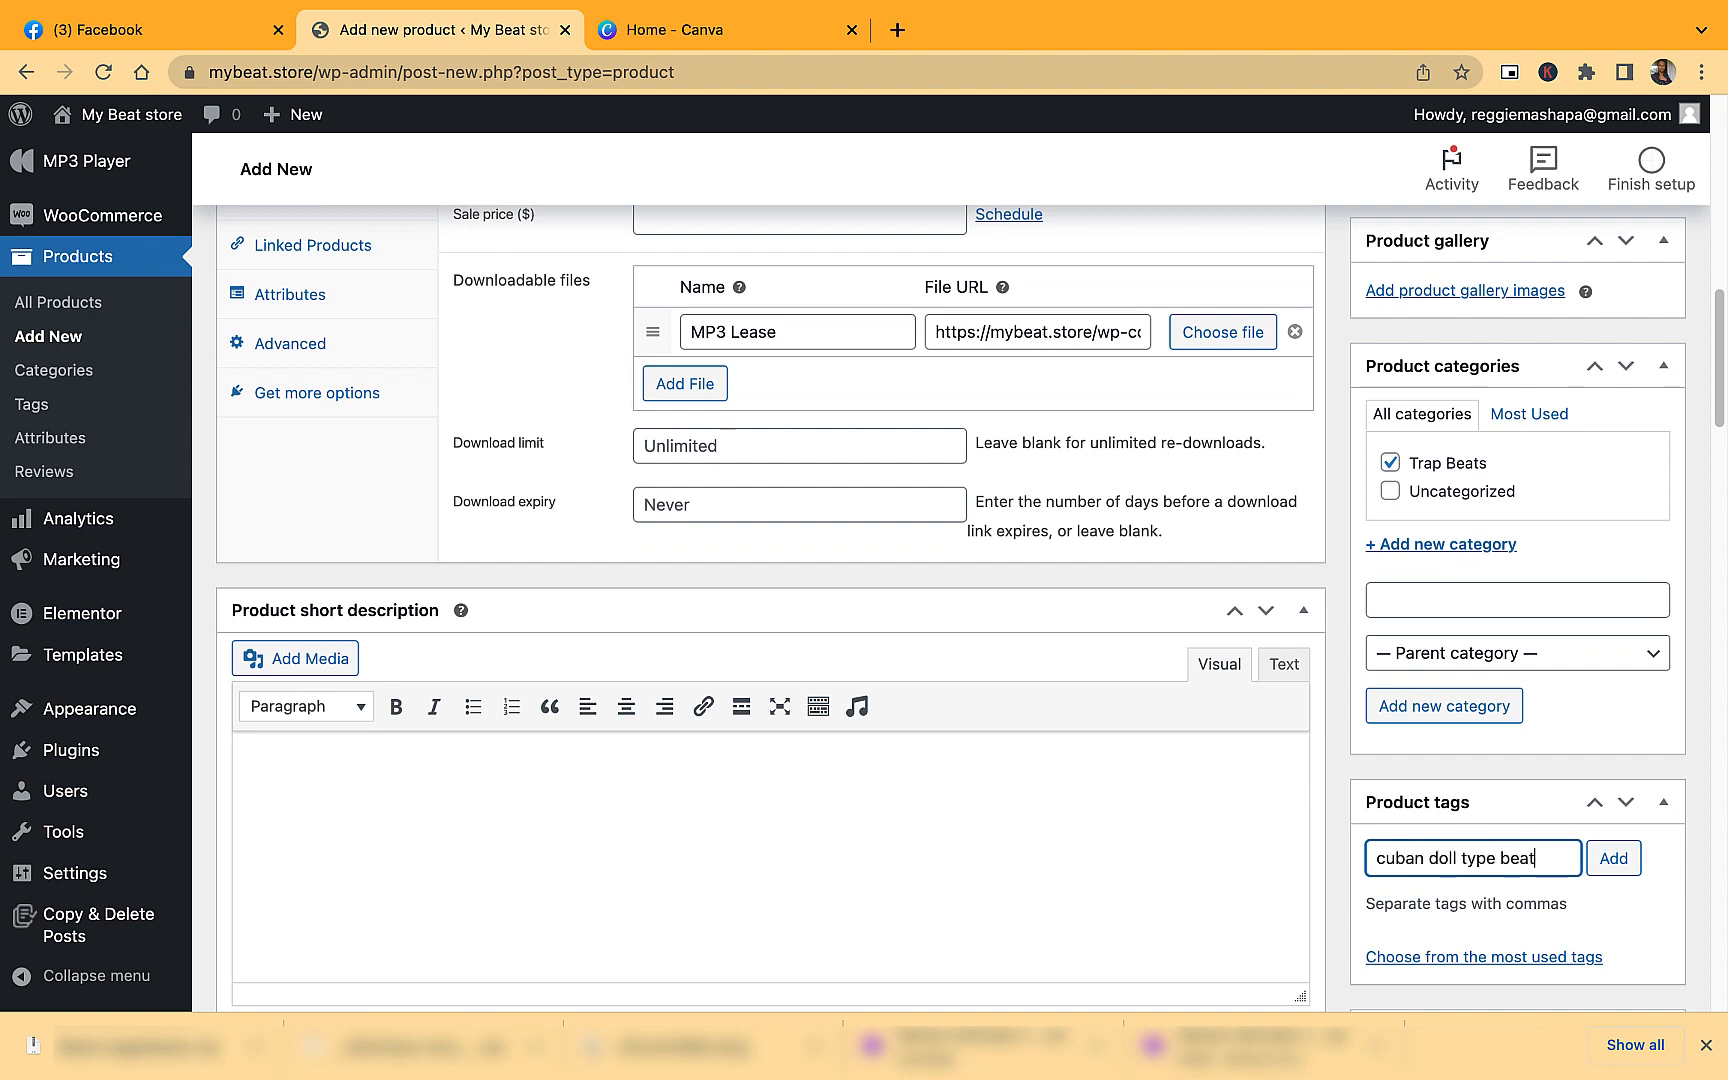
{"action": "type", "text": "cuban doll type beat, trap beat"}
{"action": "type", "text": ", "}
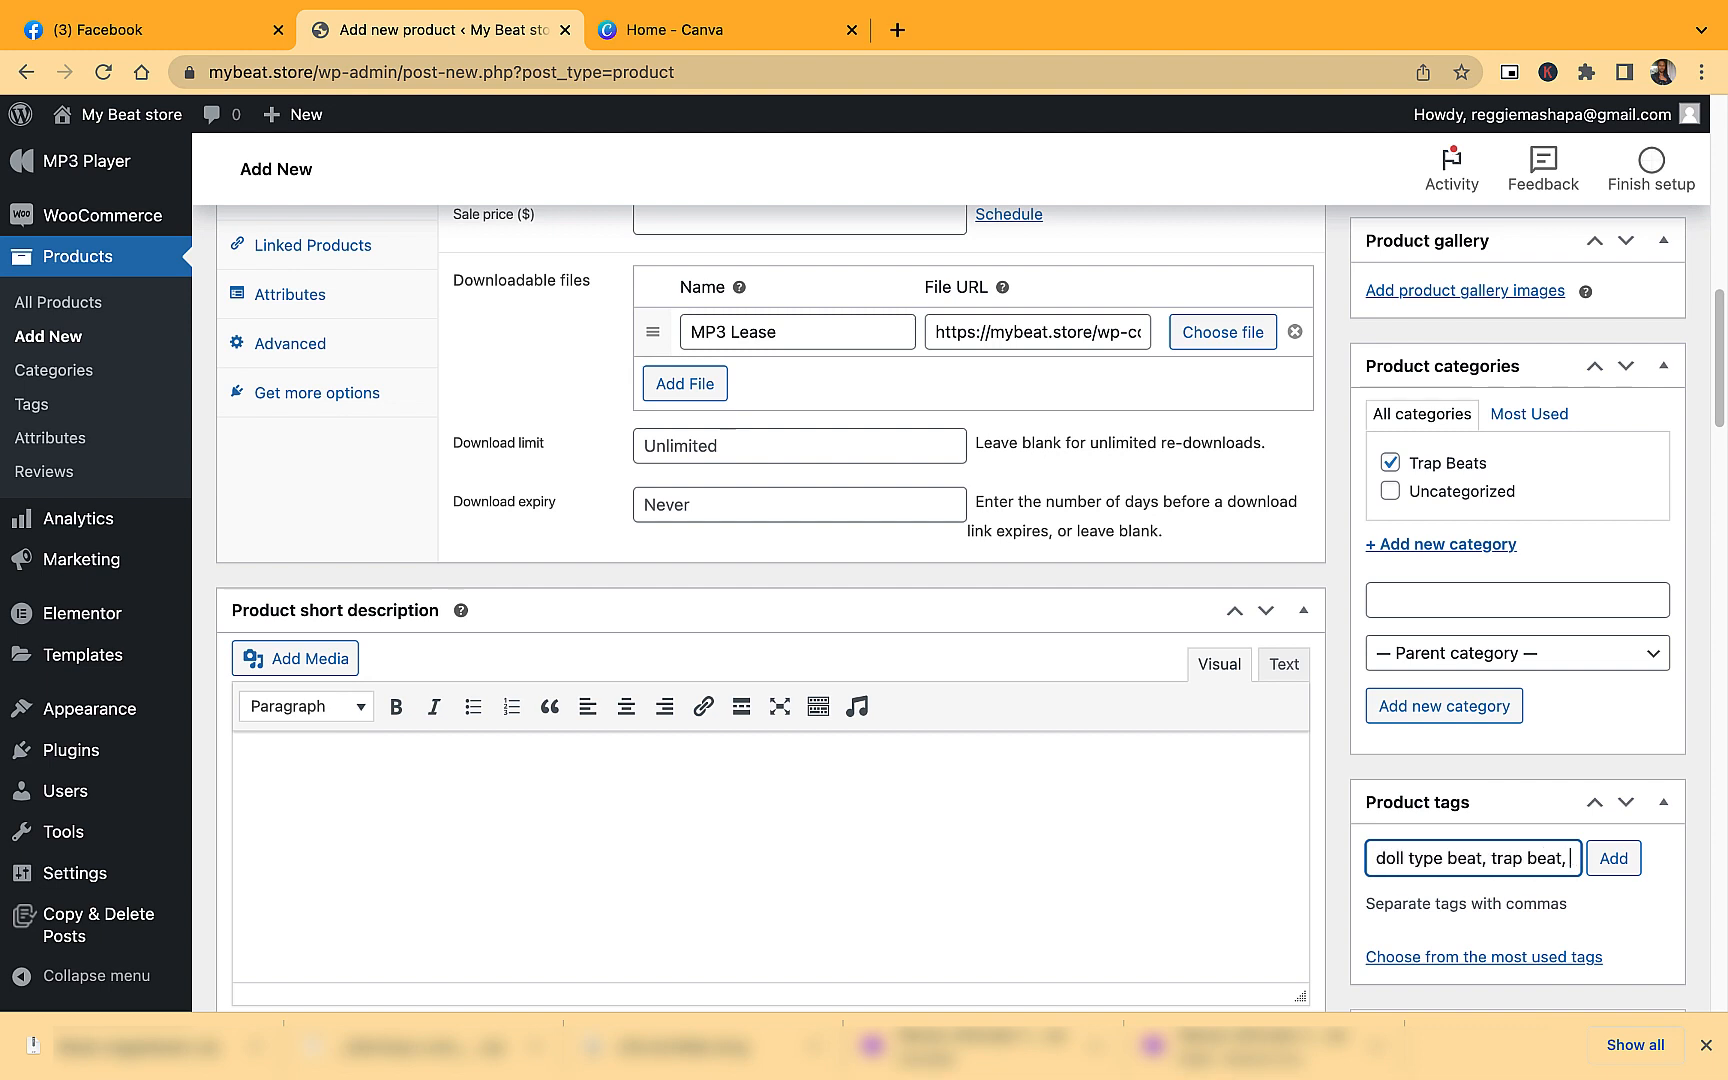
{"action": "type", "text": "city girls type be"}
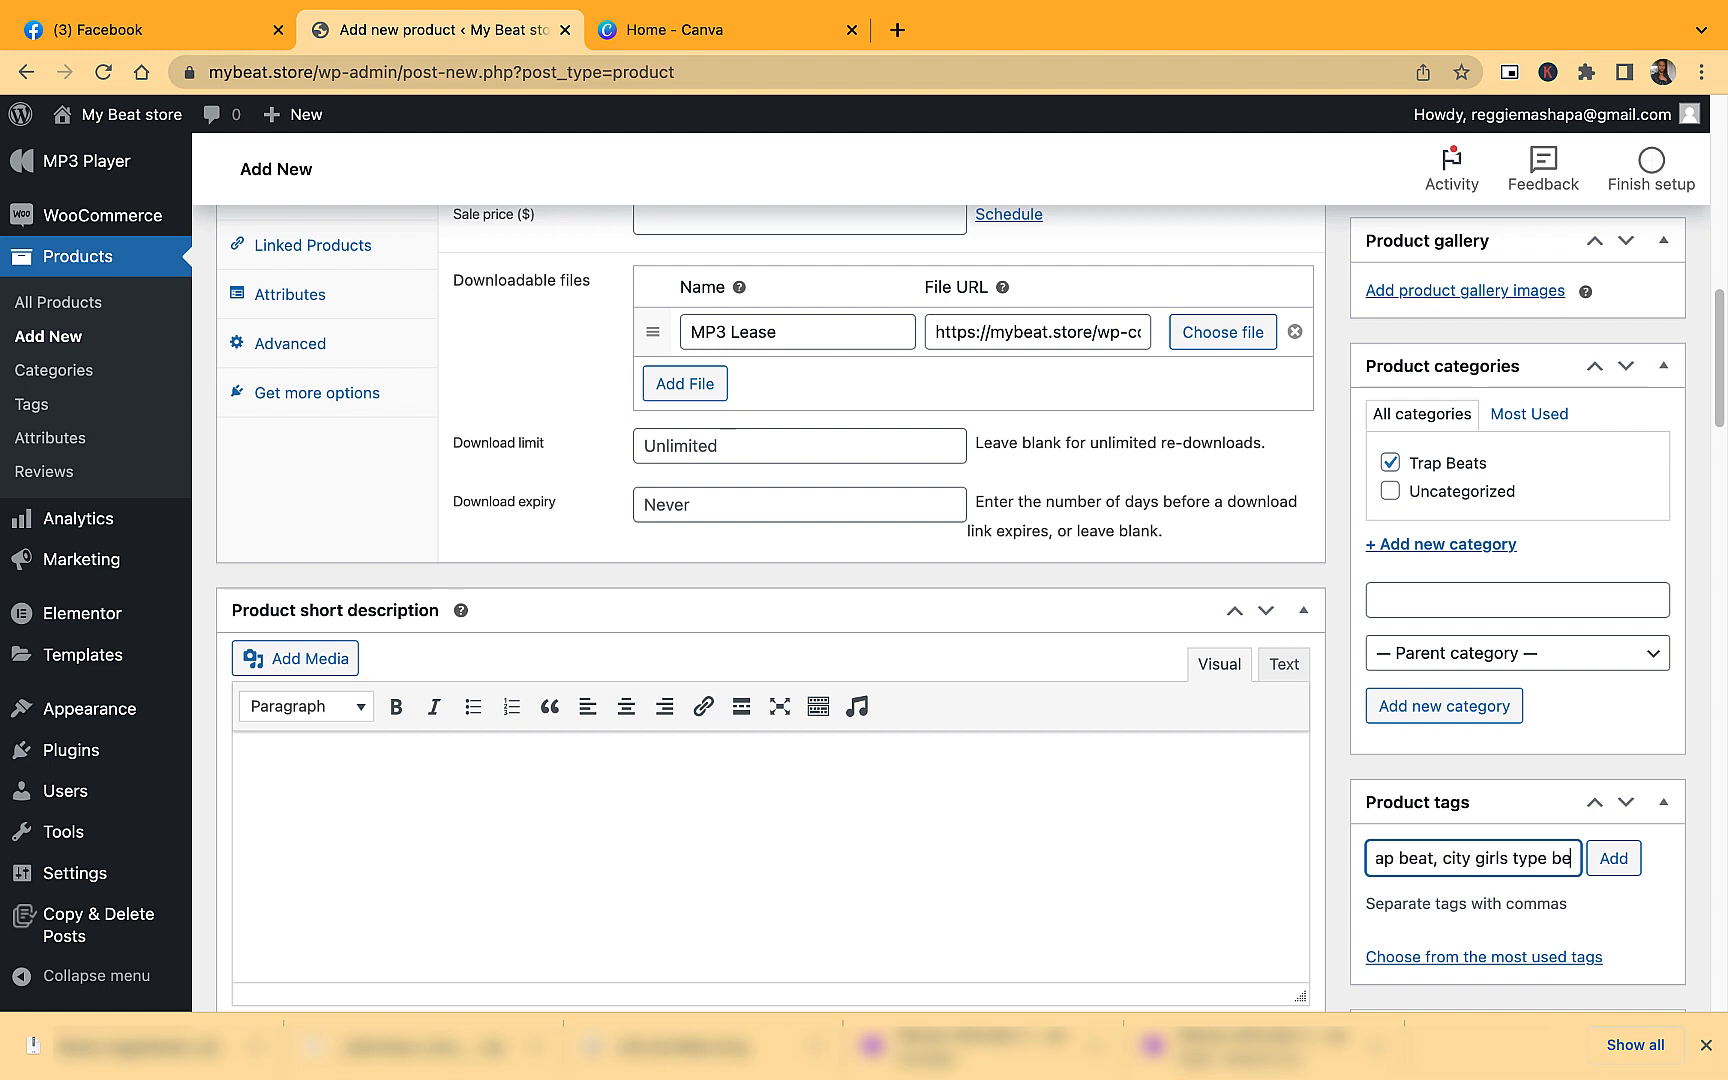
{"action": "type", "text": "at"}
{"action": "left_click", "coordinate": [1675, 935]}
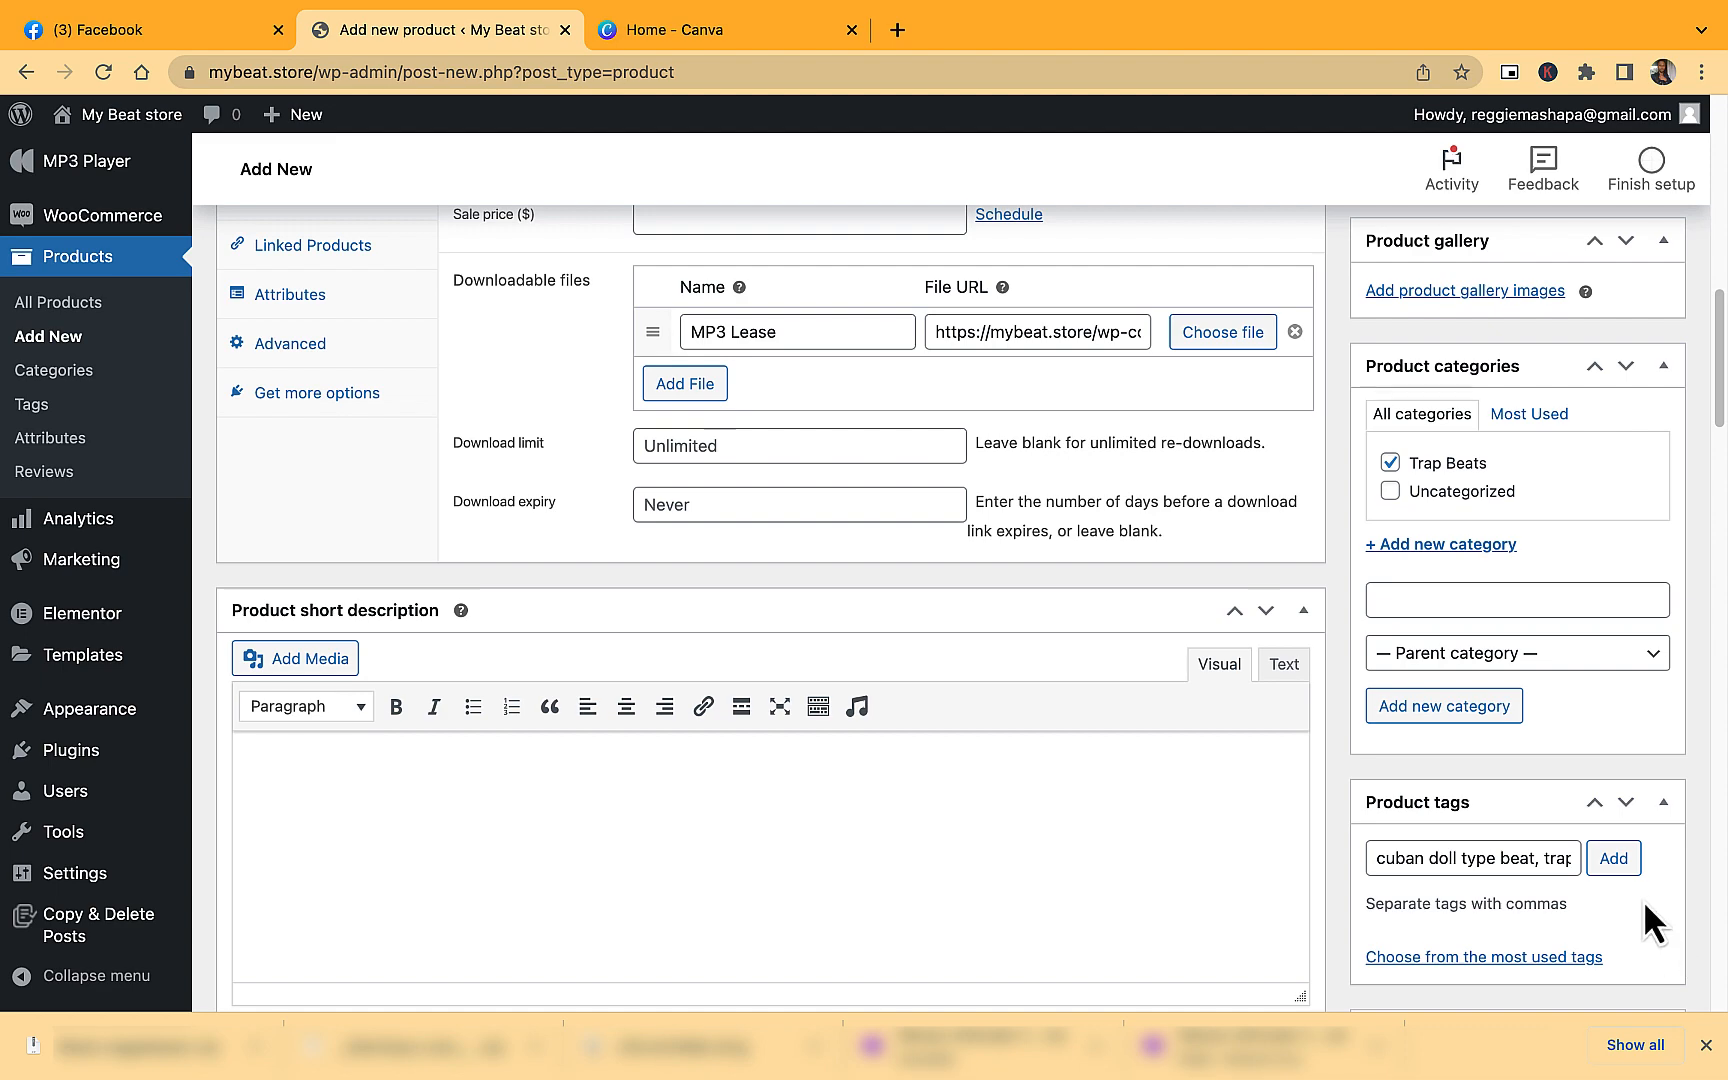
Publish the Boss Up product and check its entry in the product list.
{"action": "scroll", "coordinate": [1642, 891], "scroll_direction": "up", "scroll_amount": 4}
{"action": "scroll", "coordinate": [1644, 892], "scroll_direction": "up", "scroll_amount": 5}
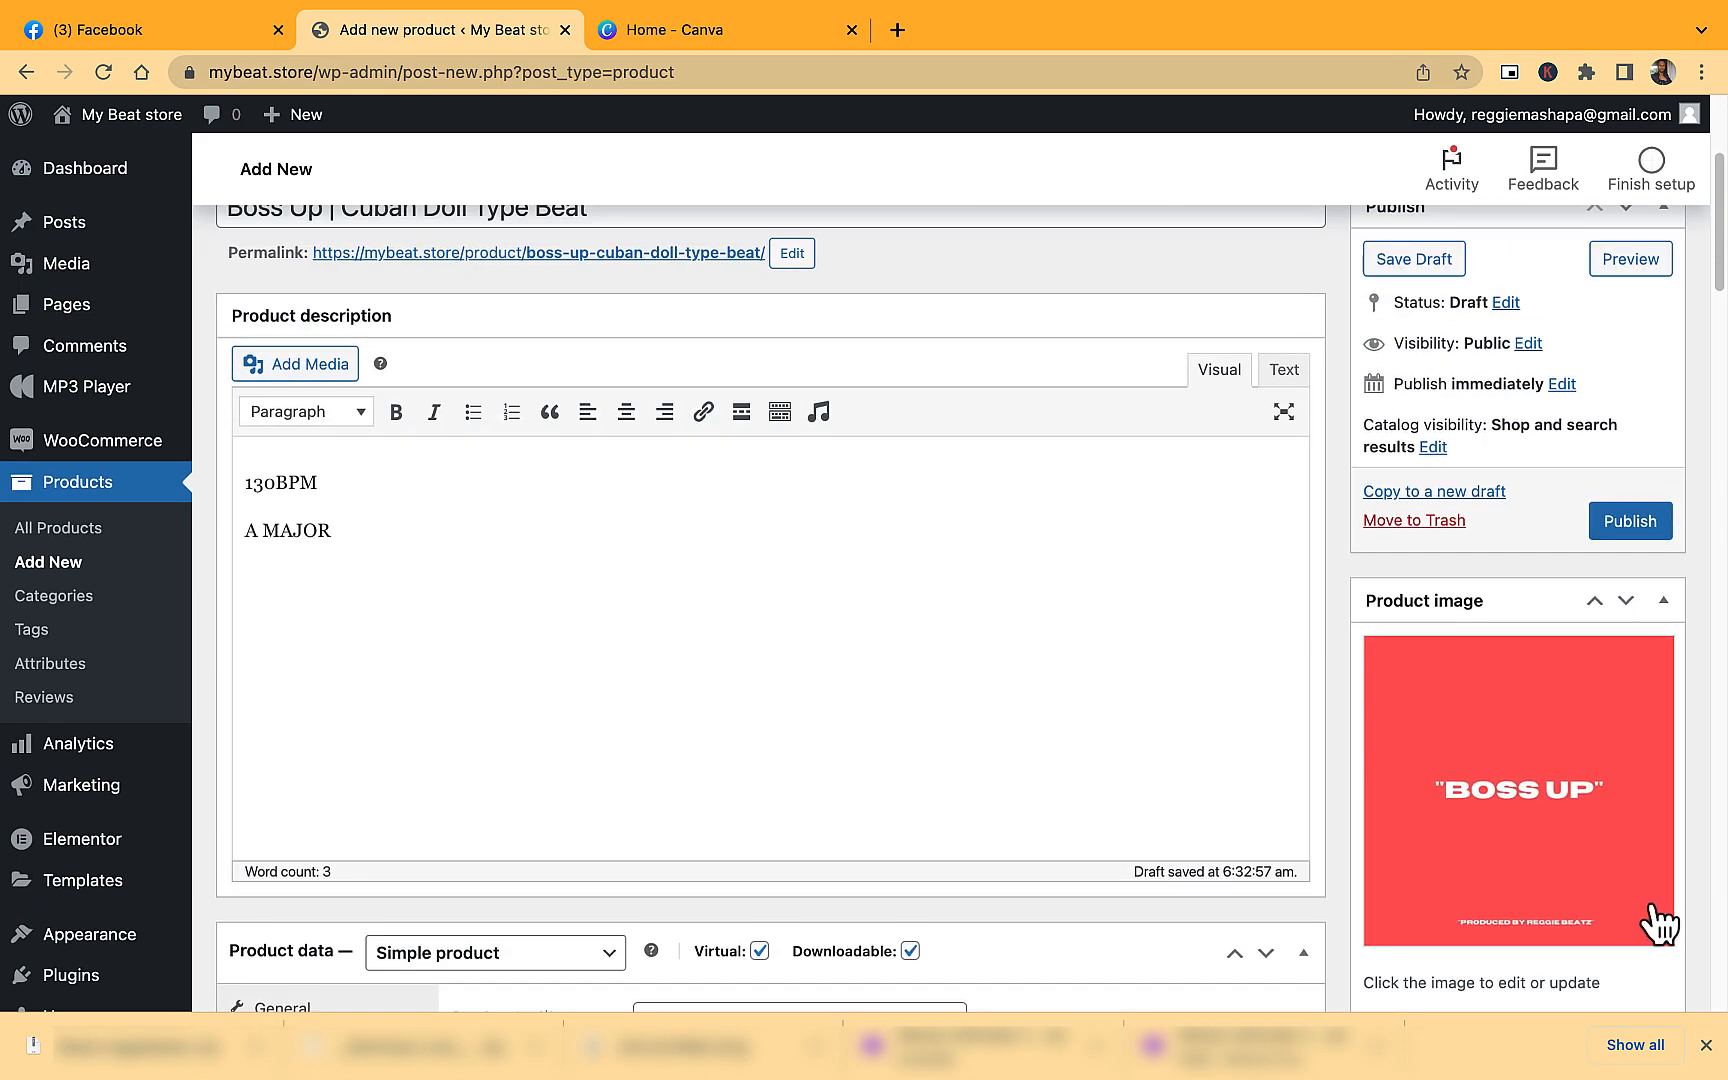
{"action": "left_click", "coordinate": [1658, 532]}
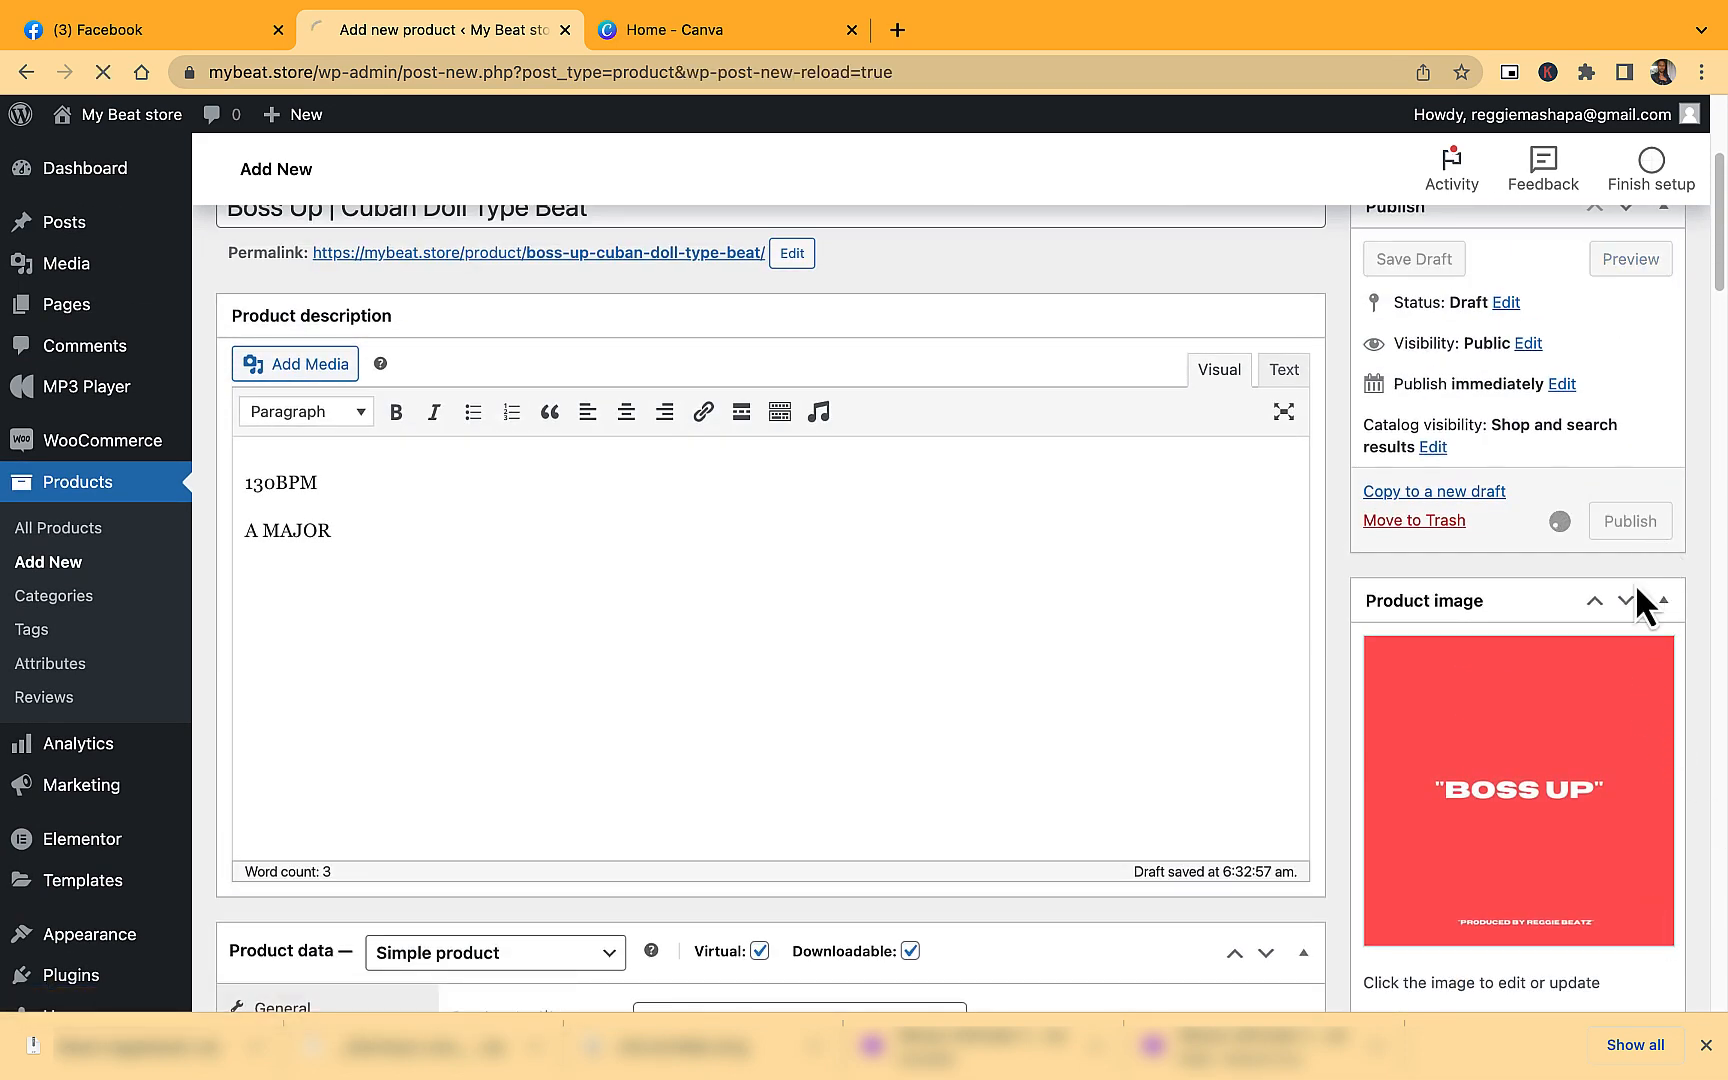
{"action": "scroll", "coordinate": [1192, 330], "scroll_direction": "down", "scroll_amount": 1}
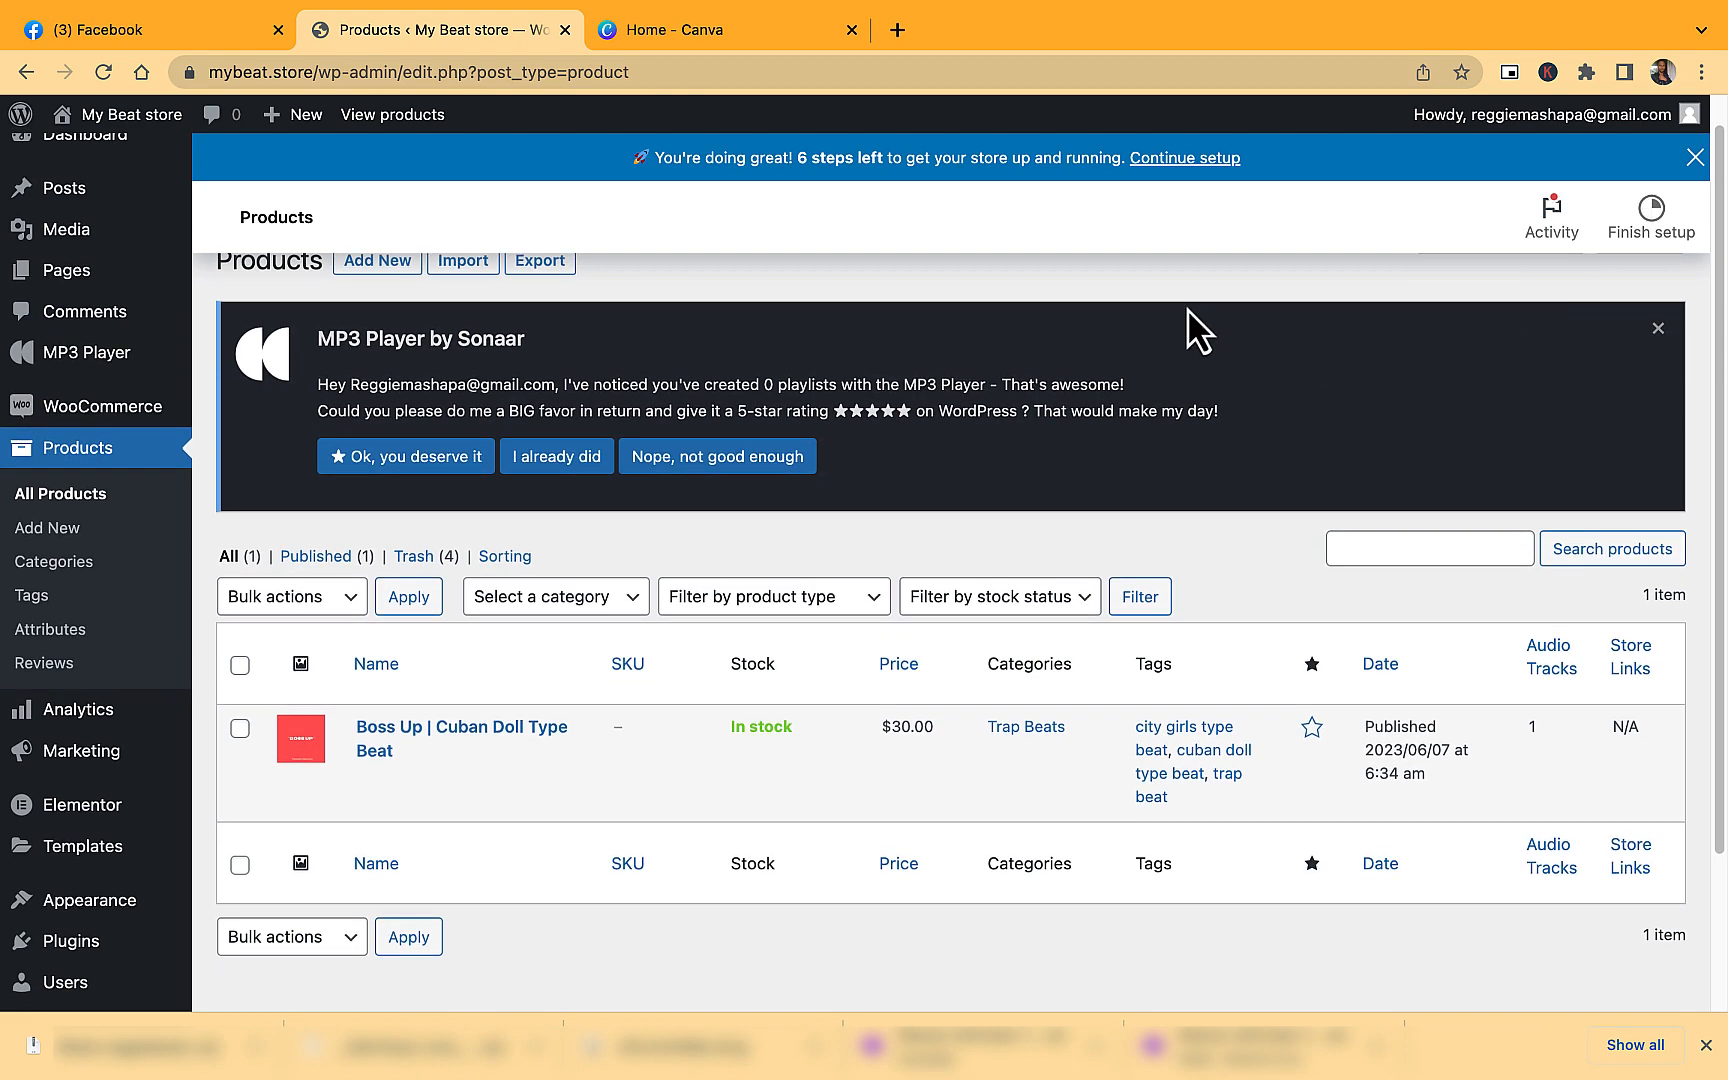
{"action": "scroll", "coordinate": [404, 315], "scroll_direction": "down", "scroll_amount": 2}
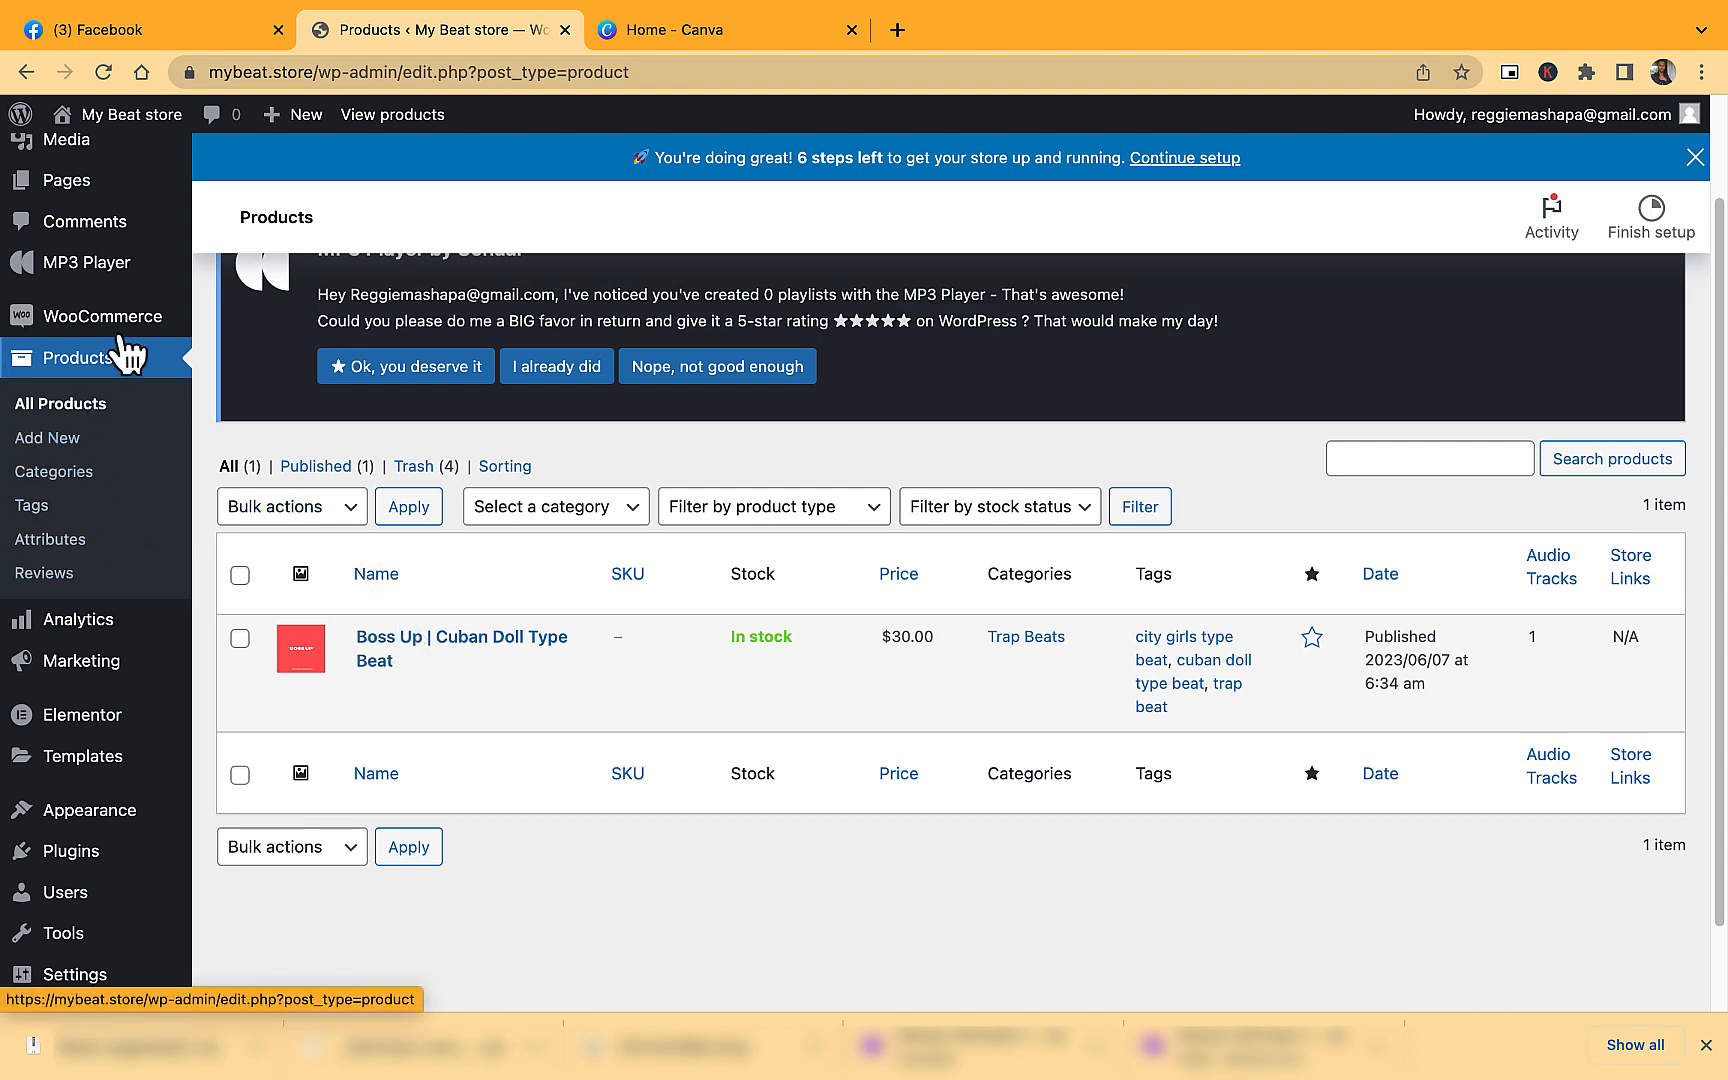
{"action": "mouse_move", "coordinate": [165, 318]}
{"action": "scroll", "coordinate": [212, 540], "scroll_direction": "down", "scroll_amount": 1}
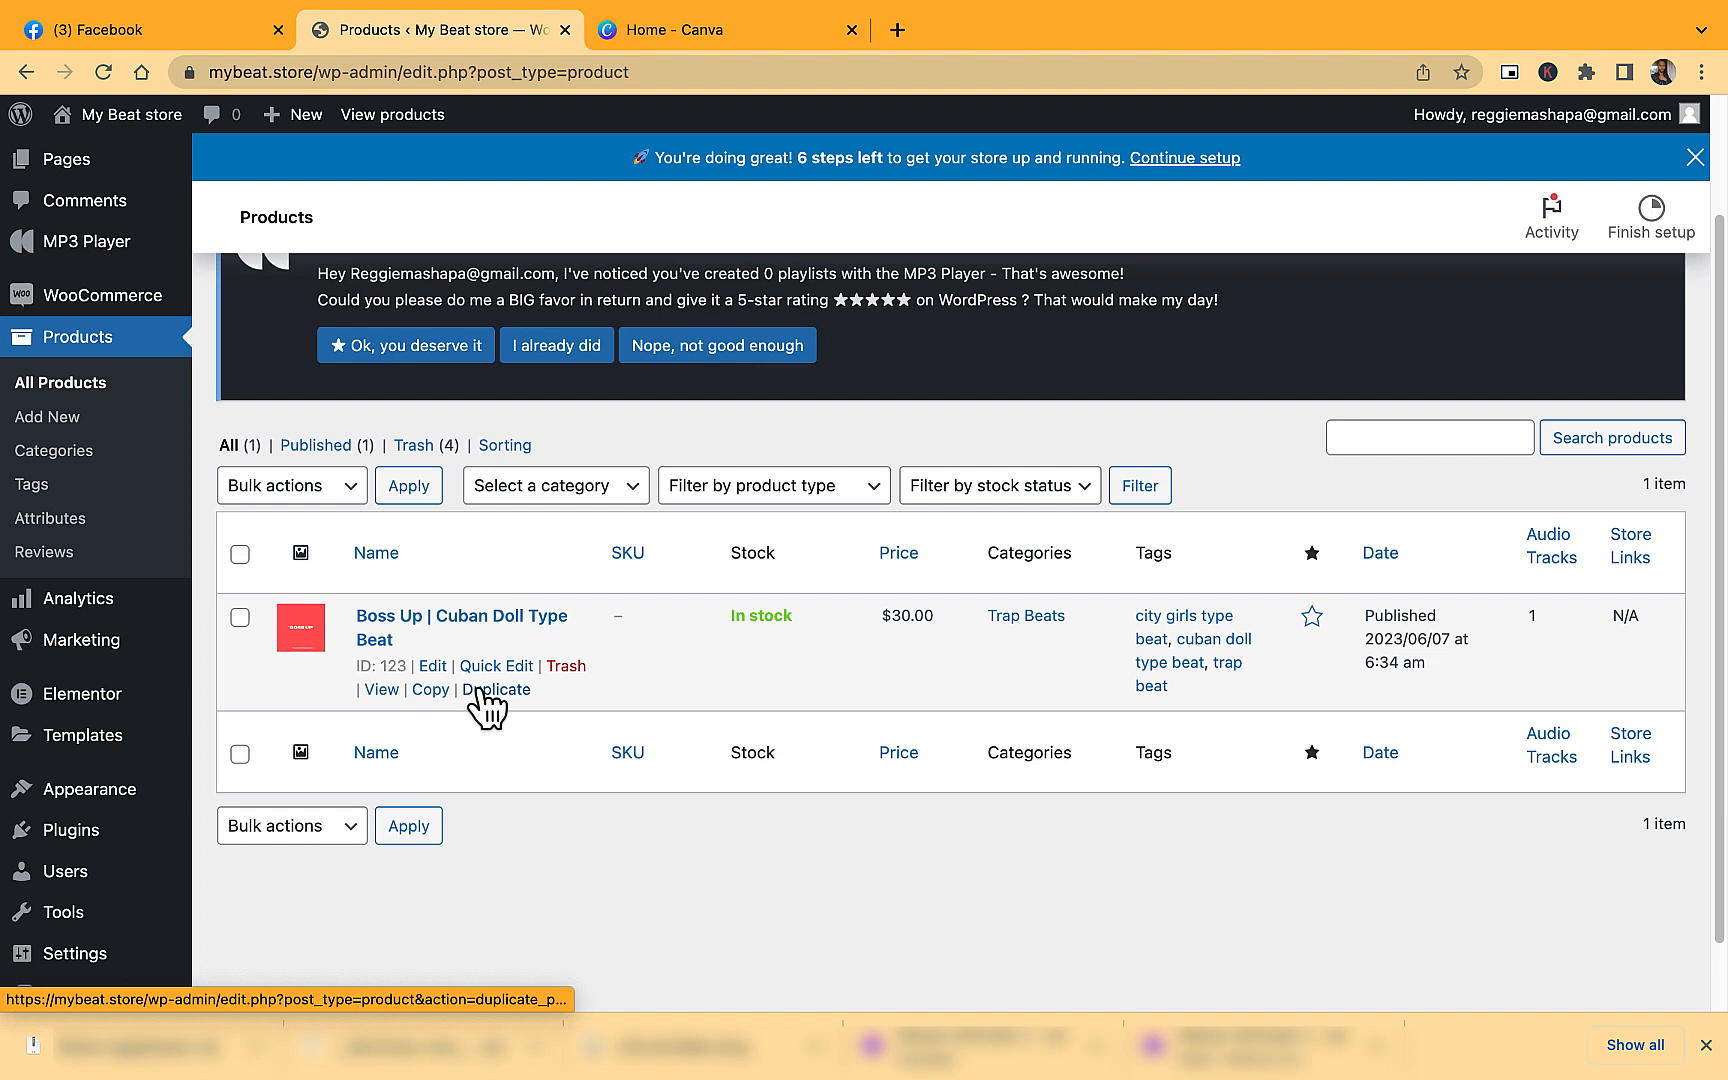
Search the directory of installable plugins for "duplicate".
{"action": "mouse_move", "coordinate": [27, 830]}
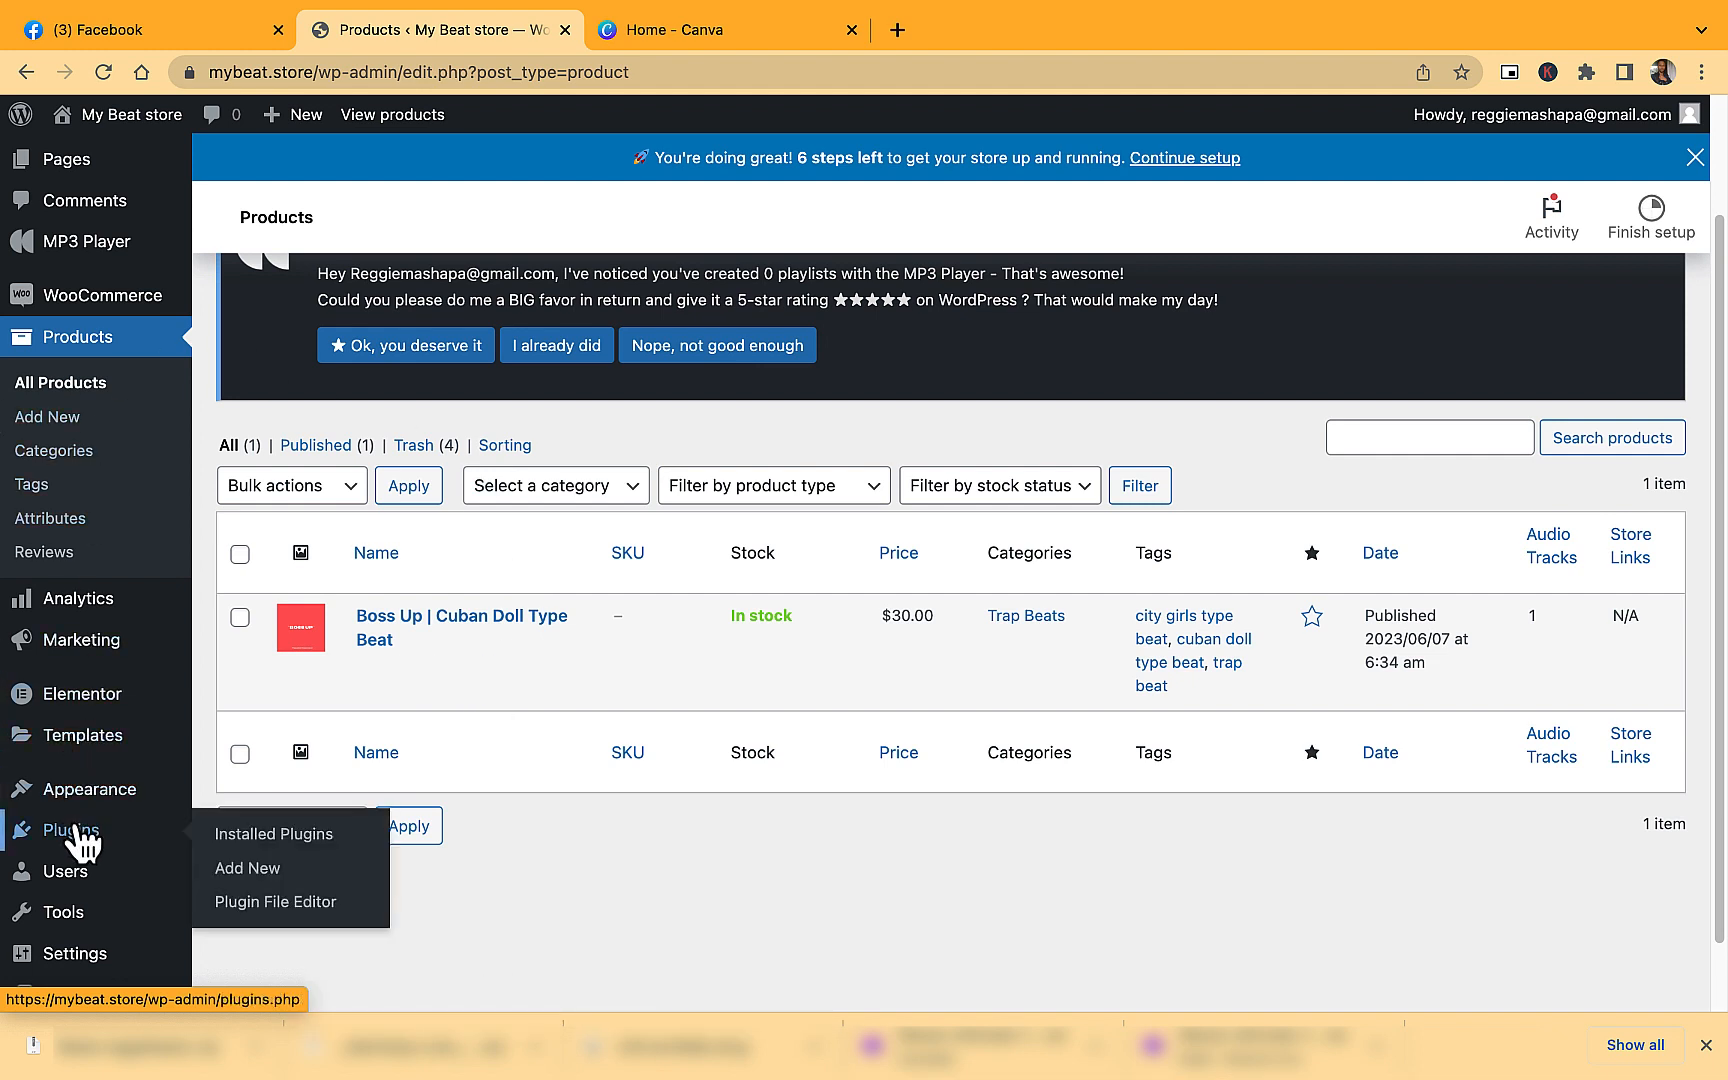
{"action": "left_click", "coordinate": [262, 850]}
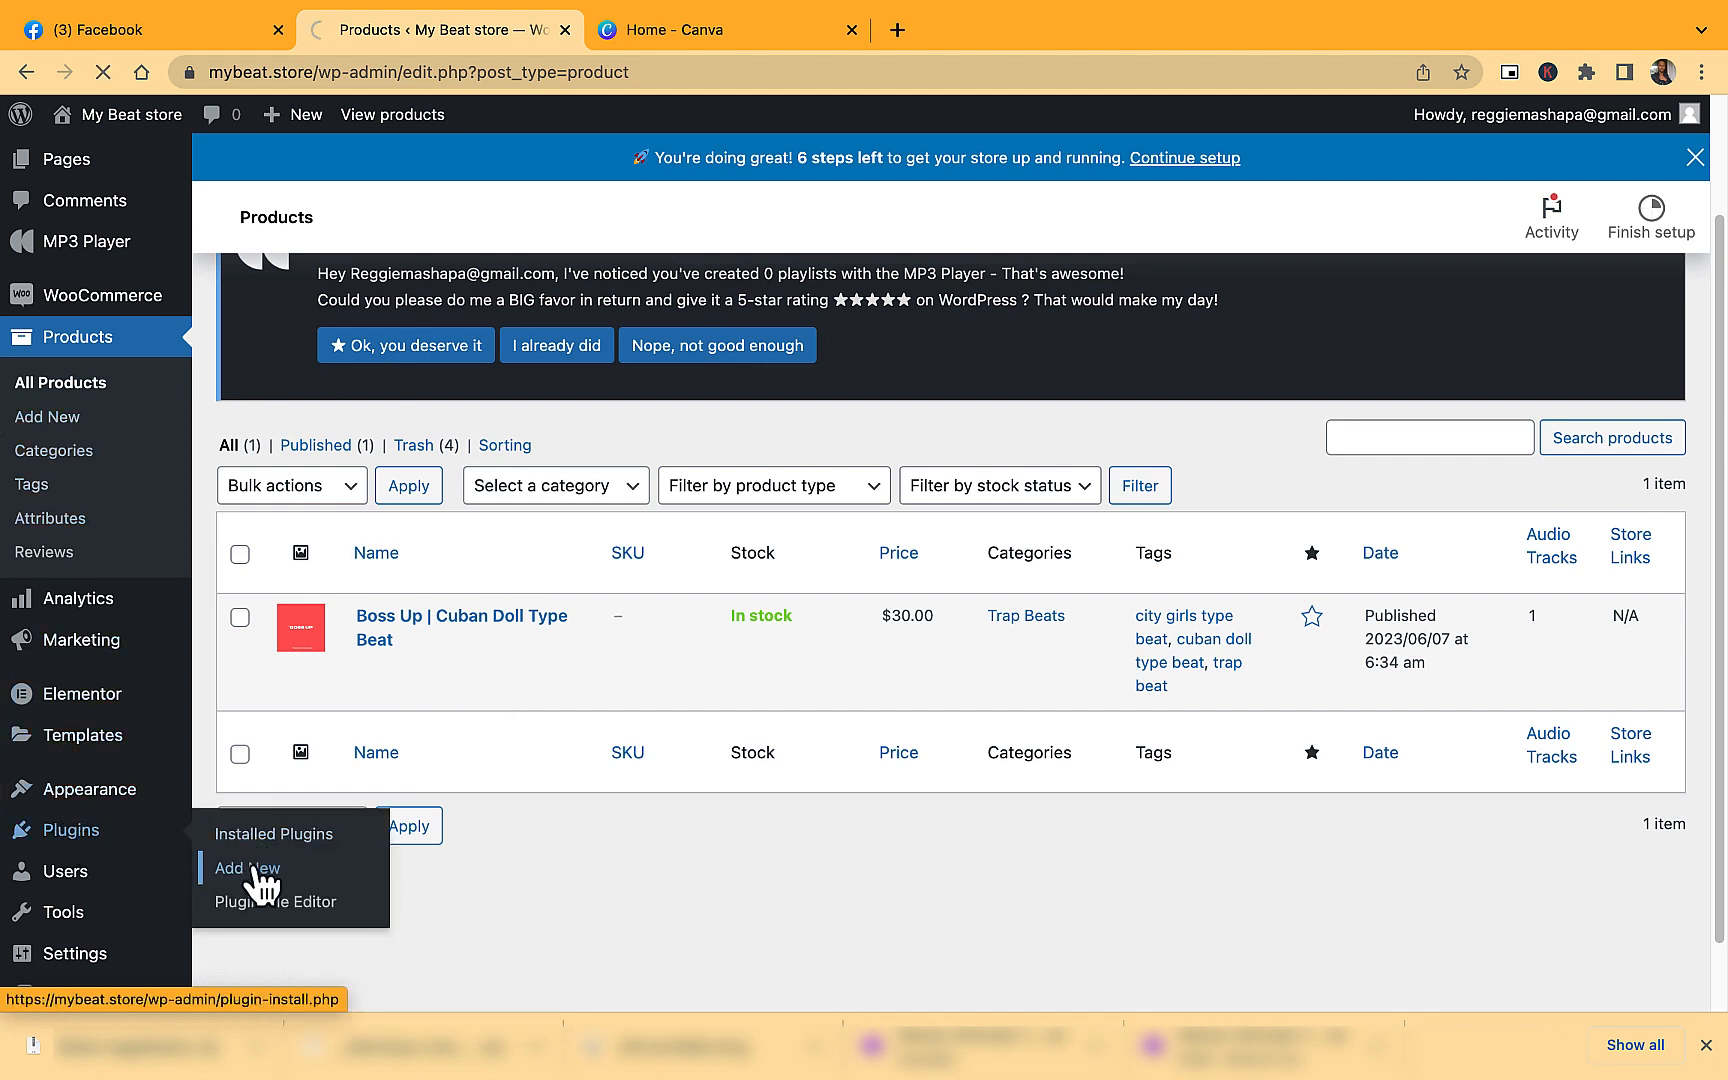
{"action": "left_click", "coordinate": [262, 872]}
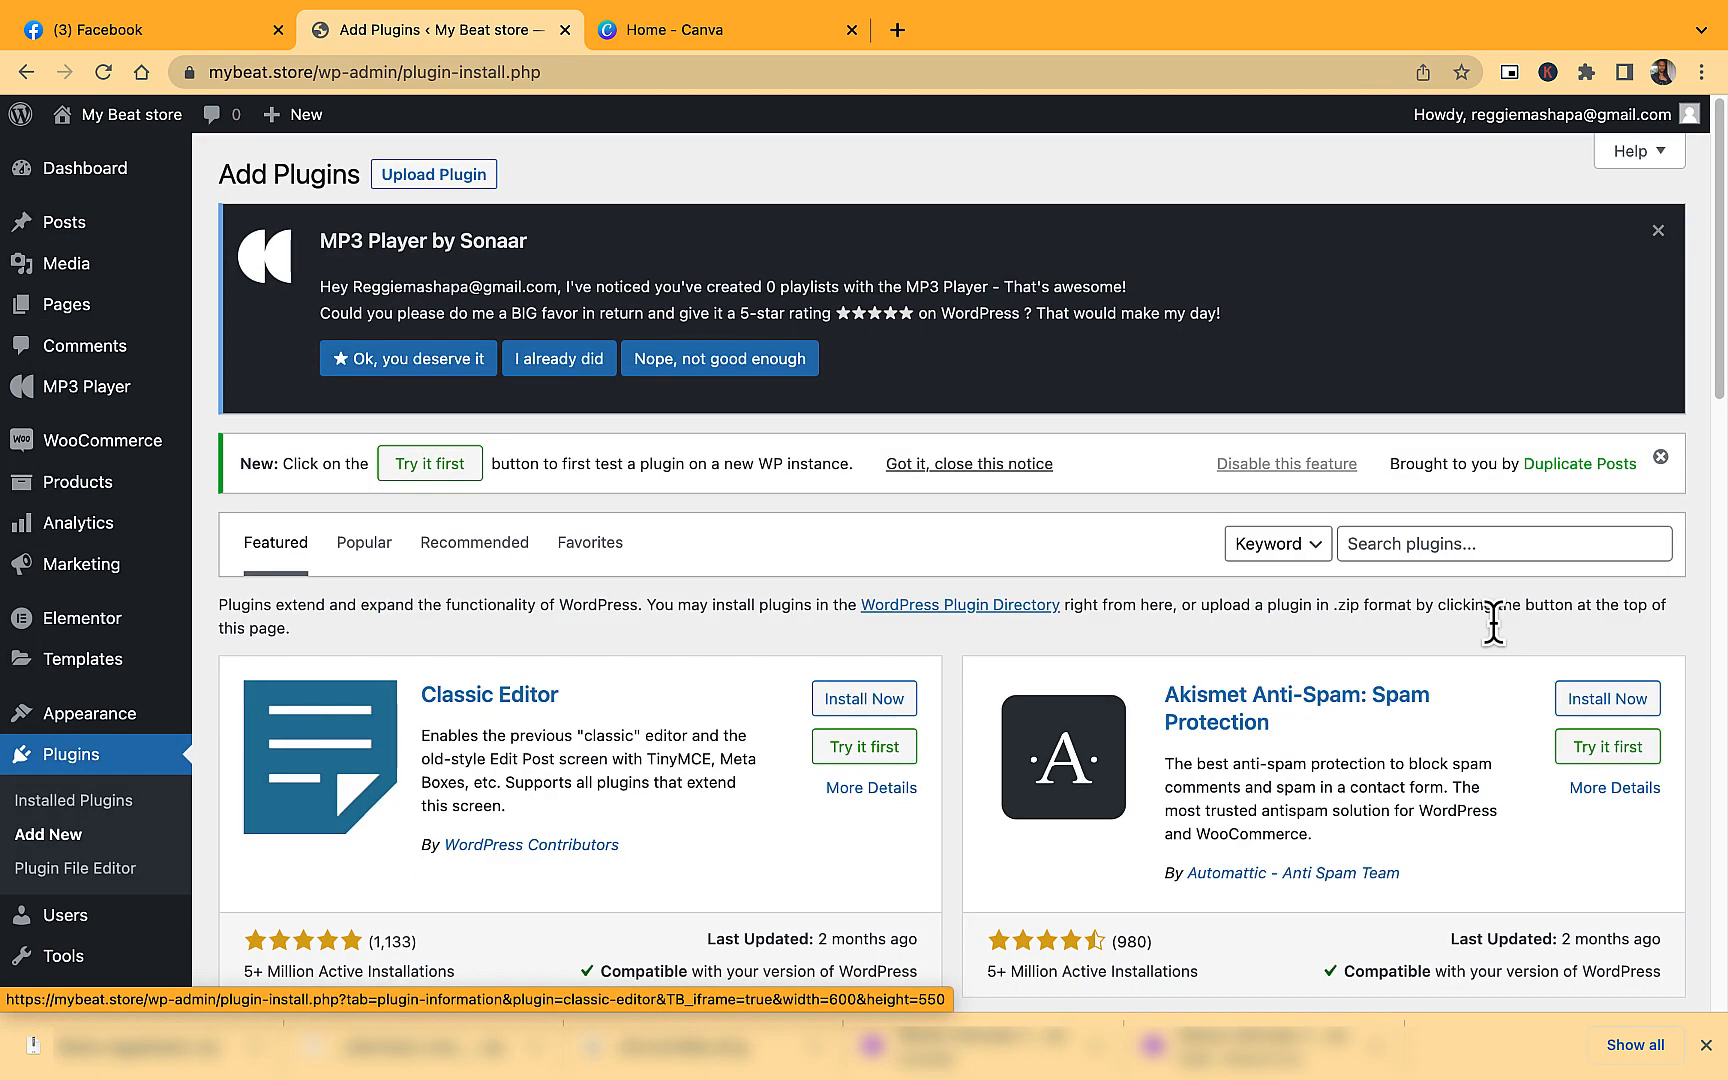
{"action": "left_click", "coordinate": [1498, 540]}
{"action": "type", "text": "duoplucate"}
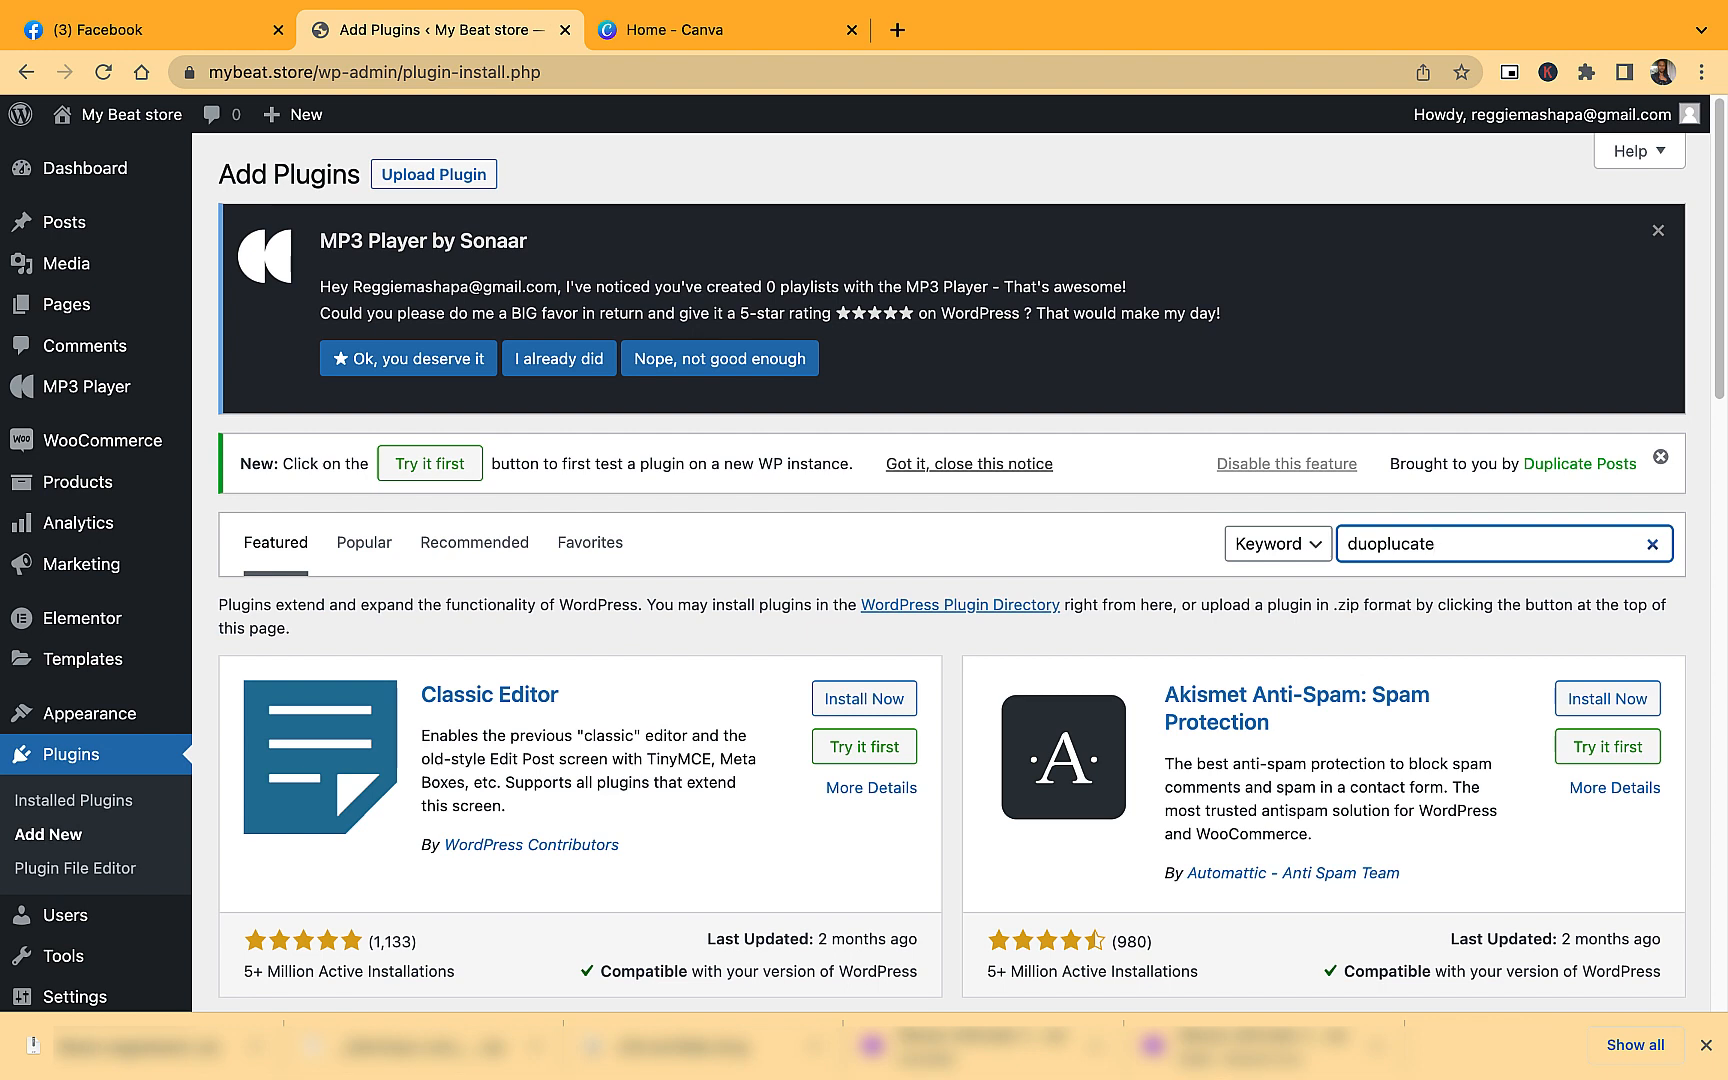
{"action": "left_click", "coordinate": [1377, 548]}
{"action": "key", "text": "BackSpace"}
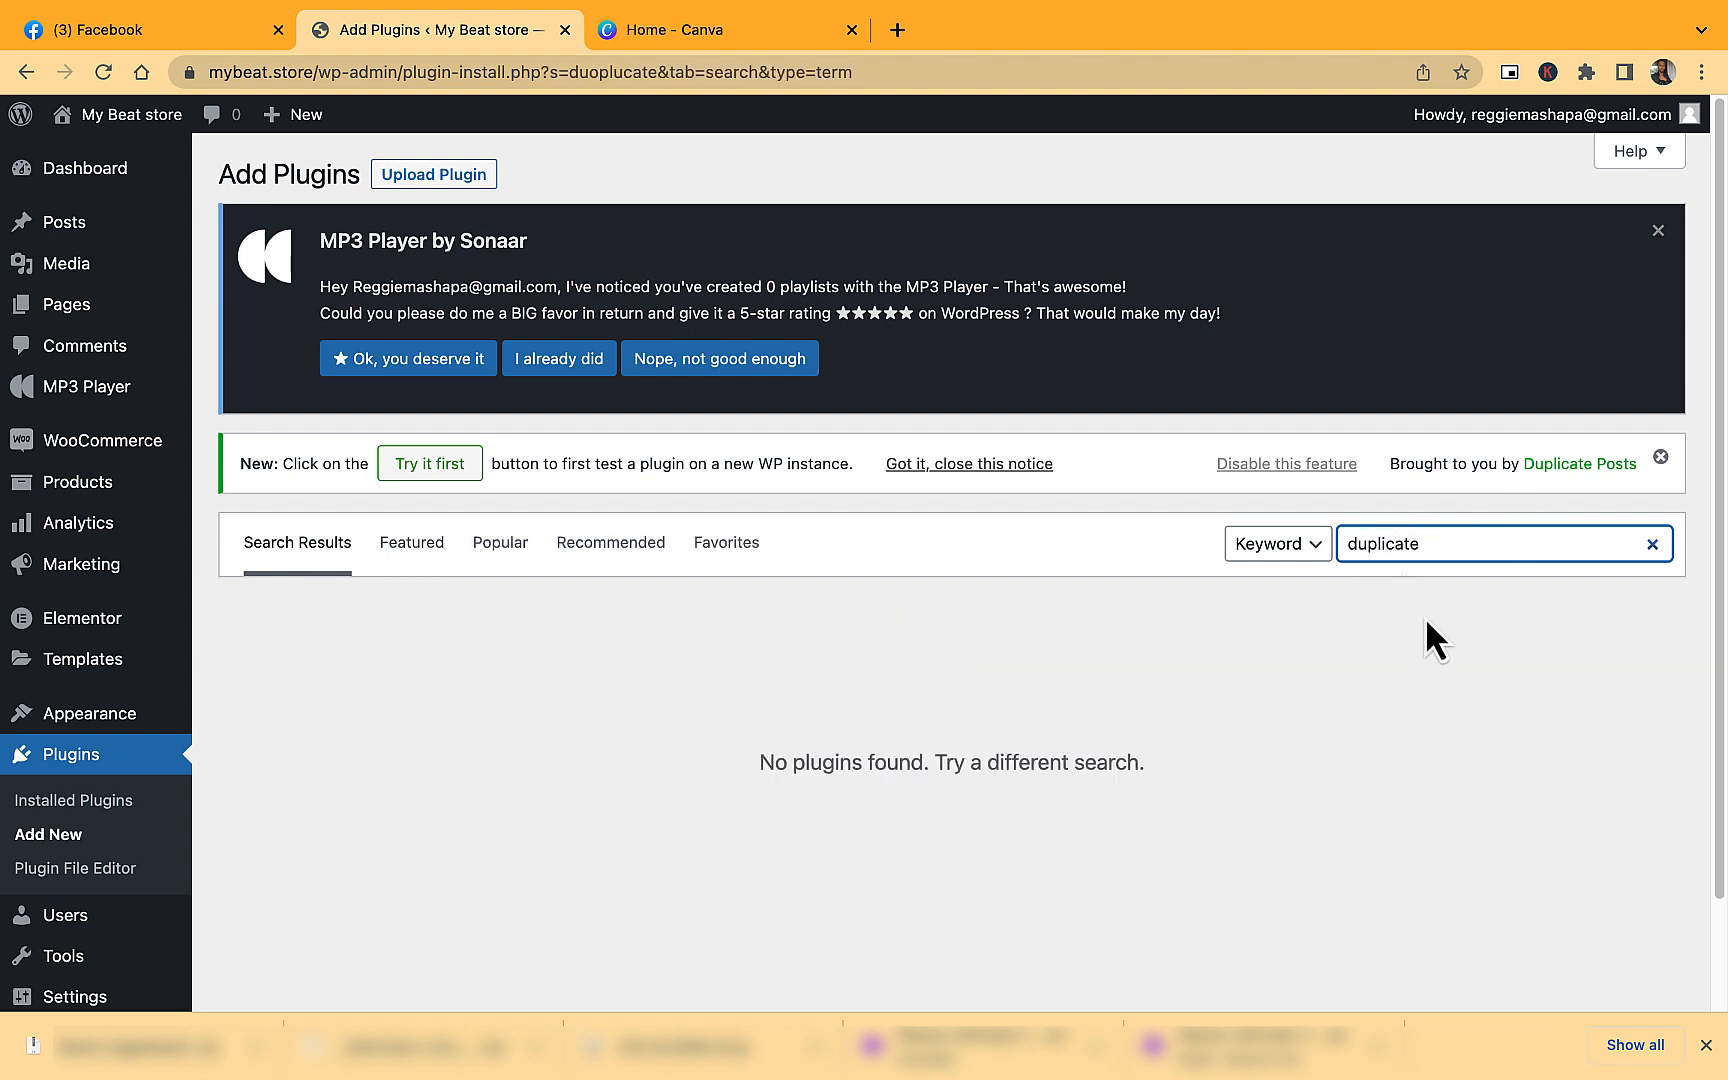
{"action": "key", "text": "Return"}
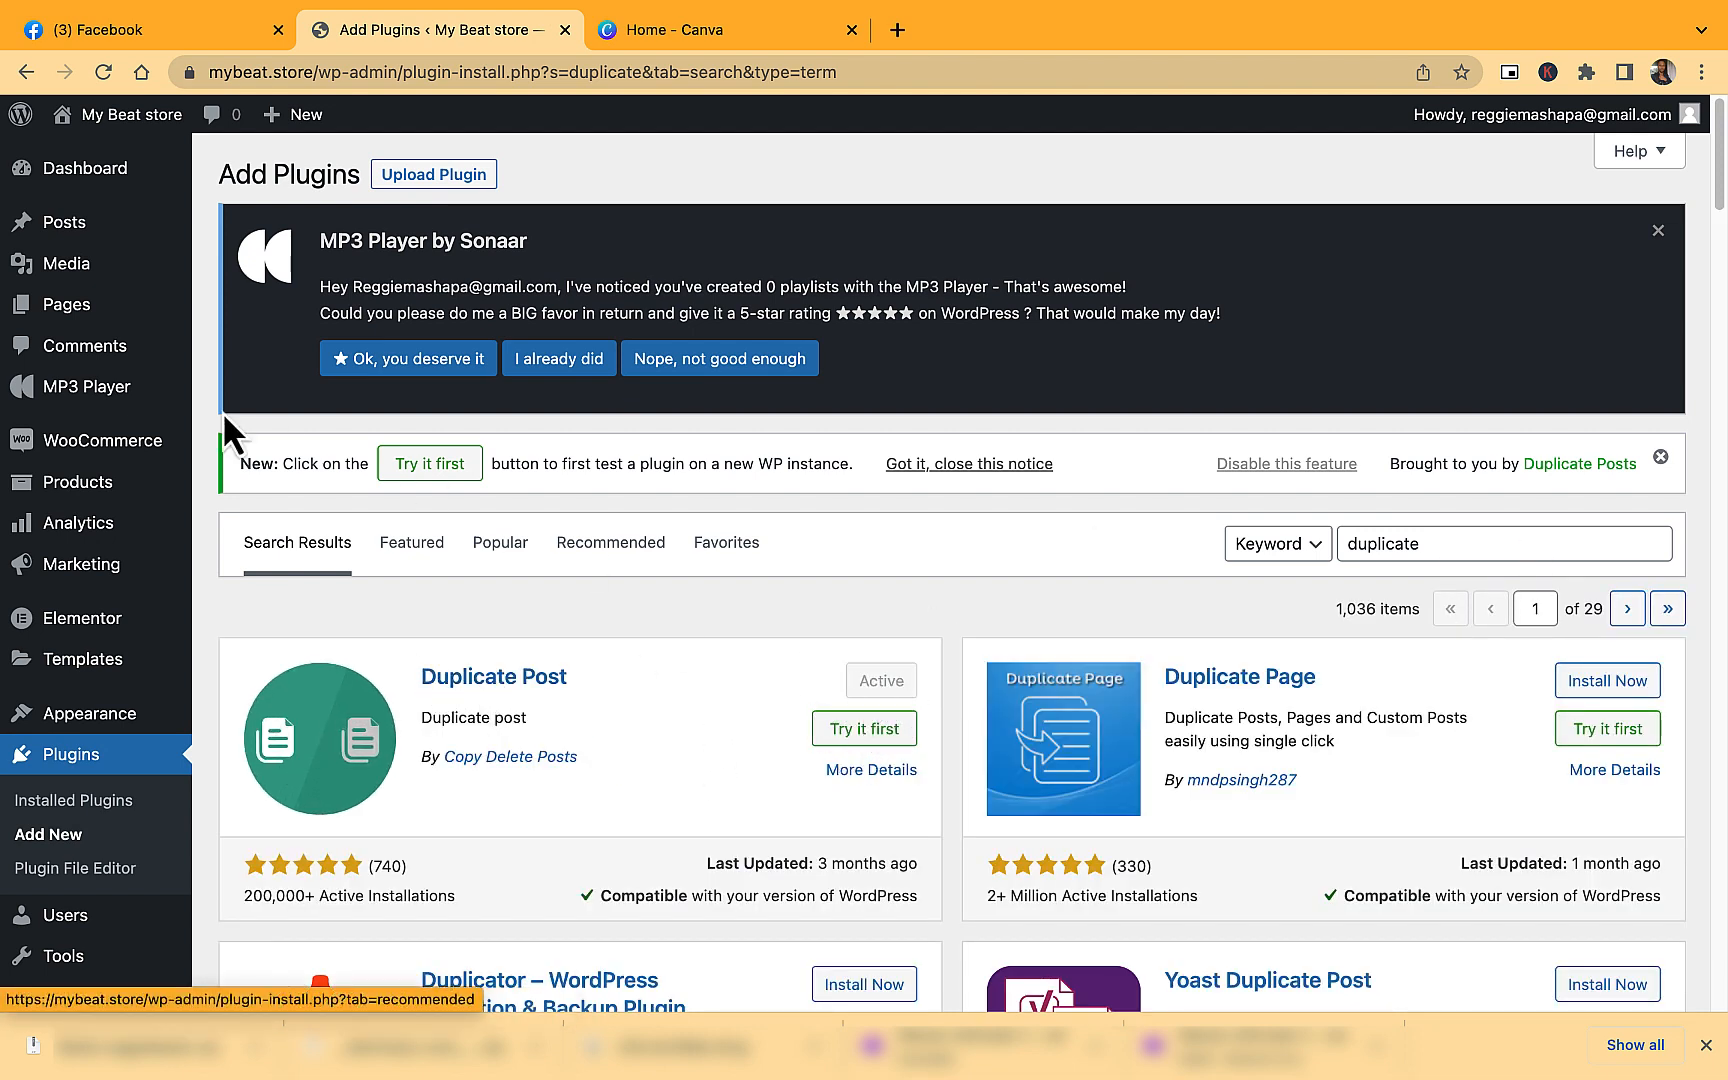
Return to the product list and duplicate the "Boss Up | Cuban Doll Type Beat" product.
{"action": "mouse_move", "coordinate": [36, 496]}
{"action": "left_click", "coordinate": [258, 487]}
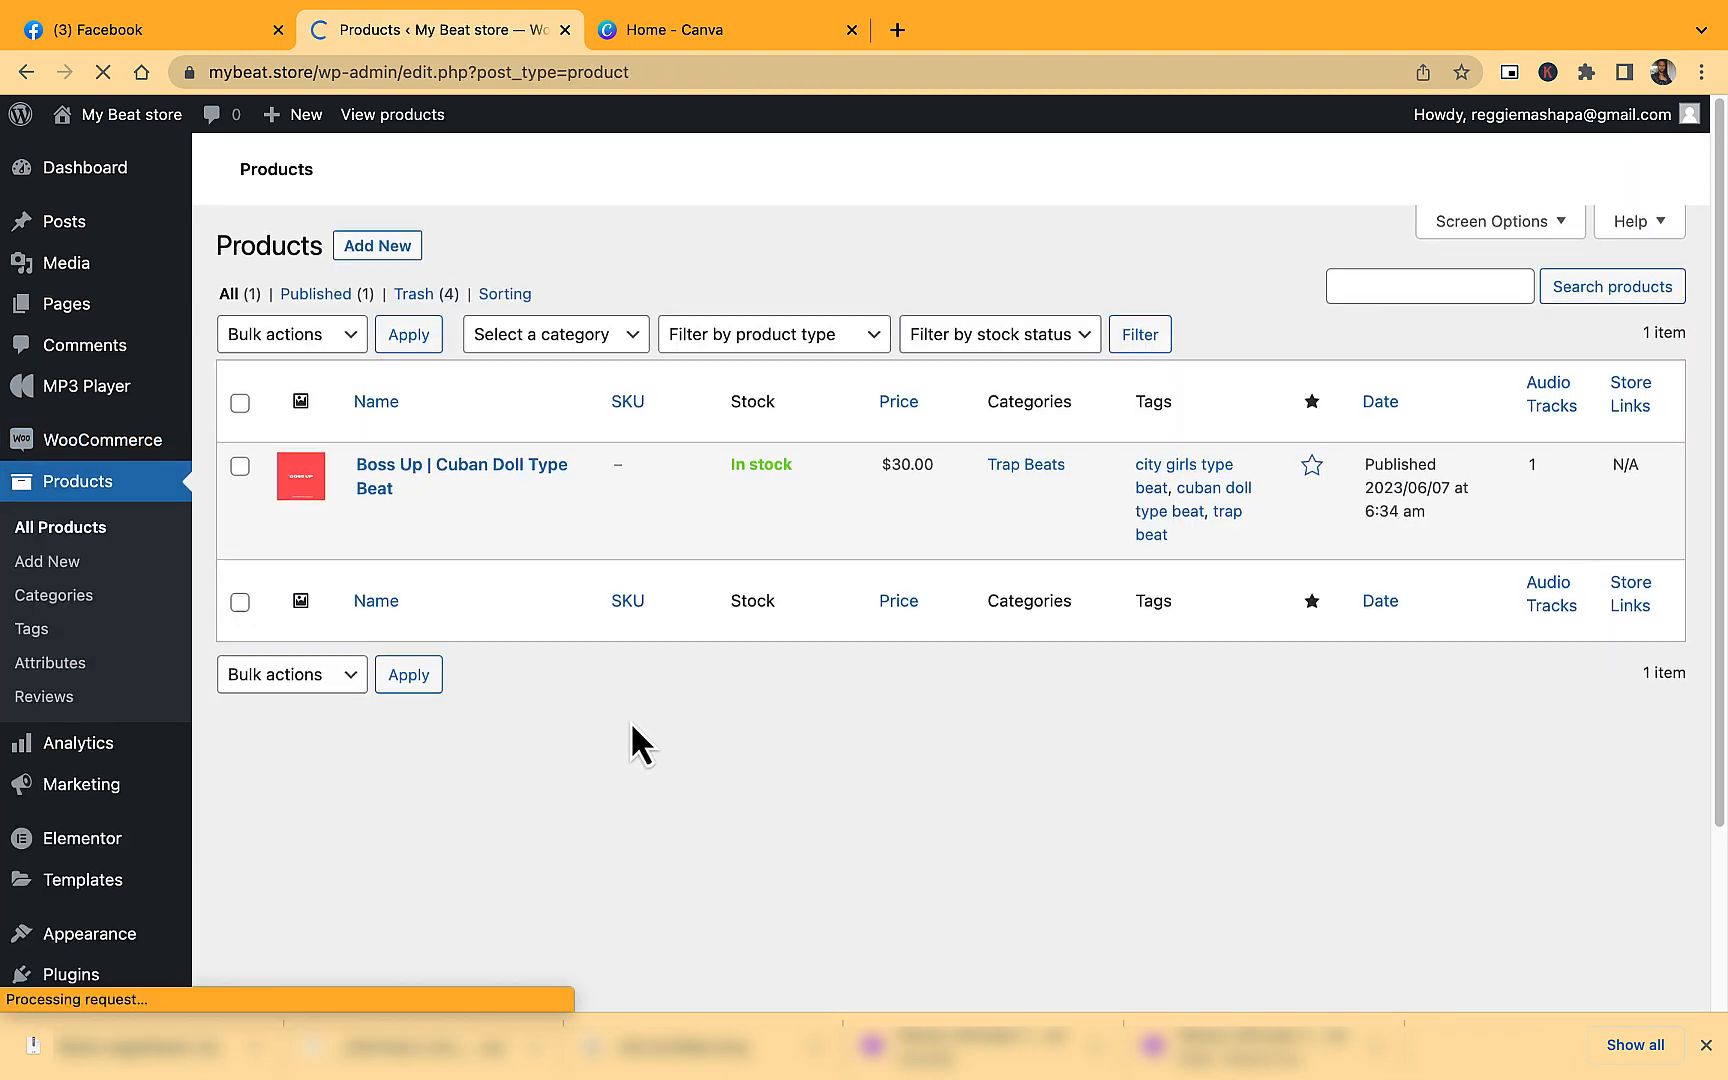
{"action": "scroll", "coordinate": [628, 718], "scroll_direction": "down", "scroll_amount": 1}
{"action": "mouse_move", "coordinate": [513, 520]}
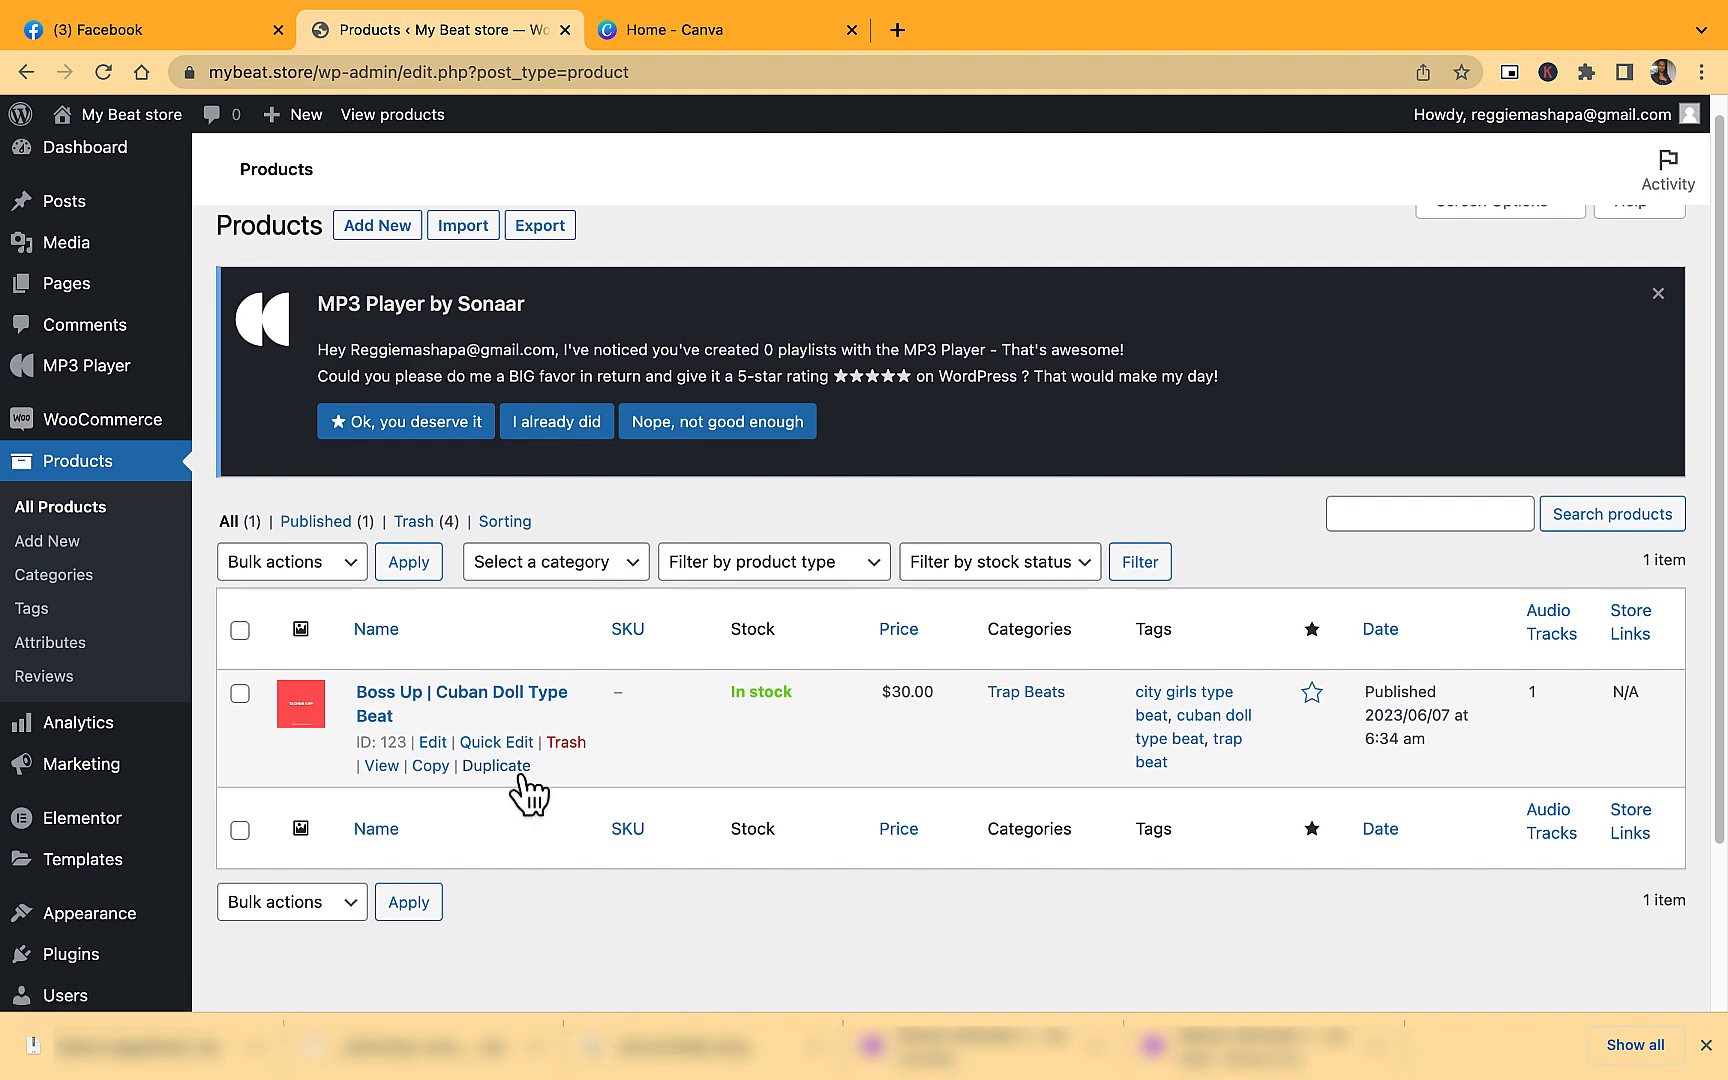
{"action": "left_click", "coordinate": [521, 768]}
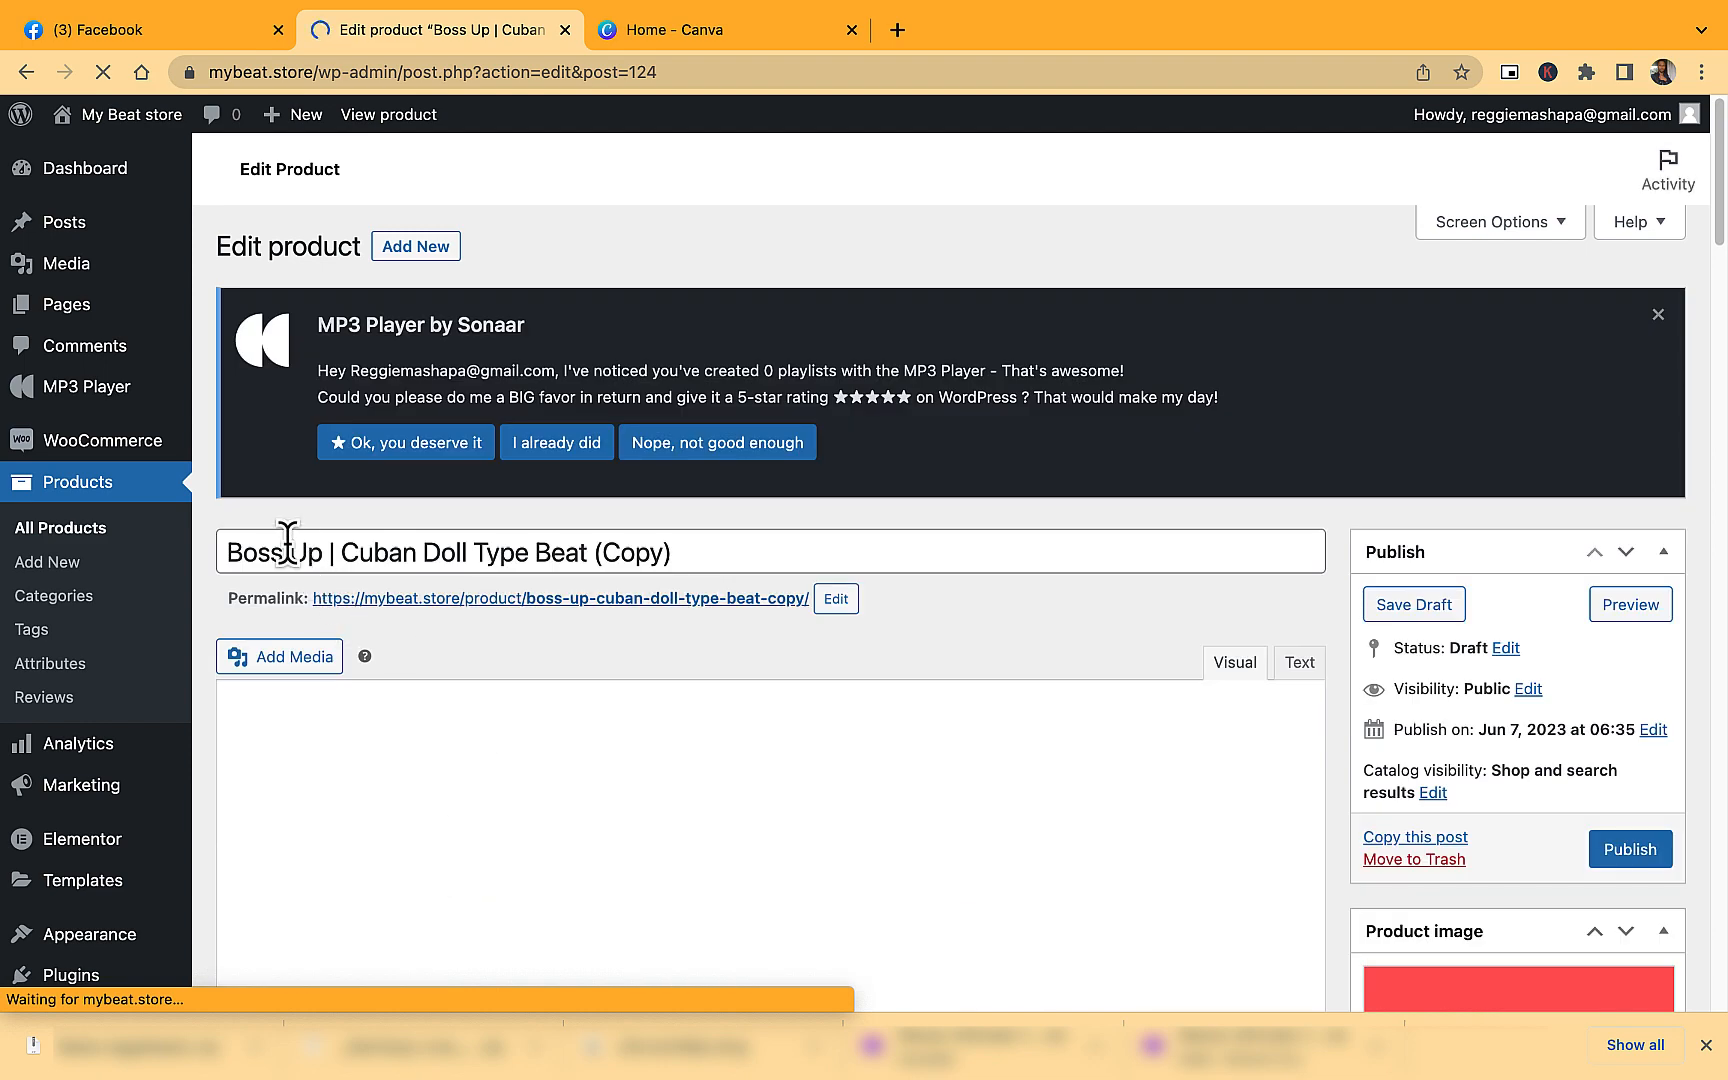
Replace the duplicated product's image with the "BLESSING" cover, Type-Beat-With-Text-3.jpg, from the media library.
{"action": "left_click", "coordinate": [708, 545]}
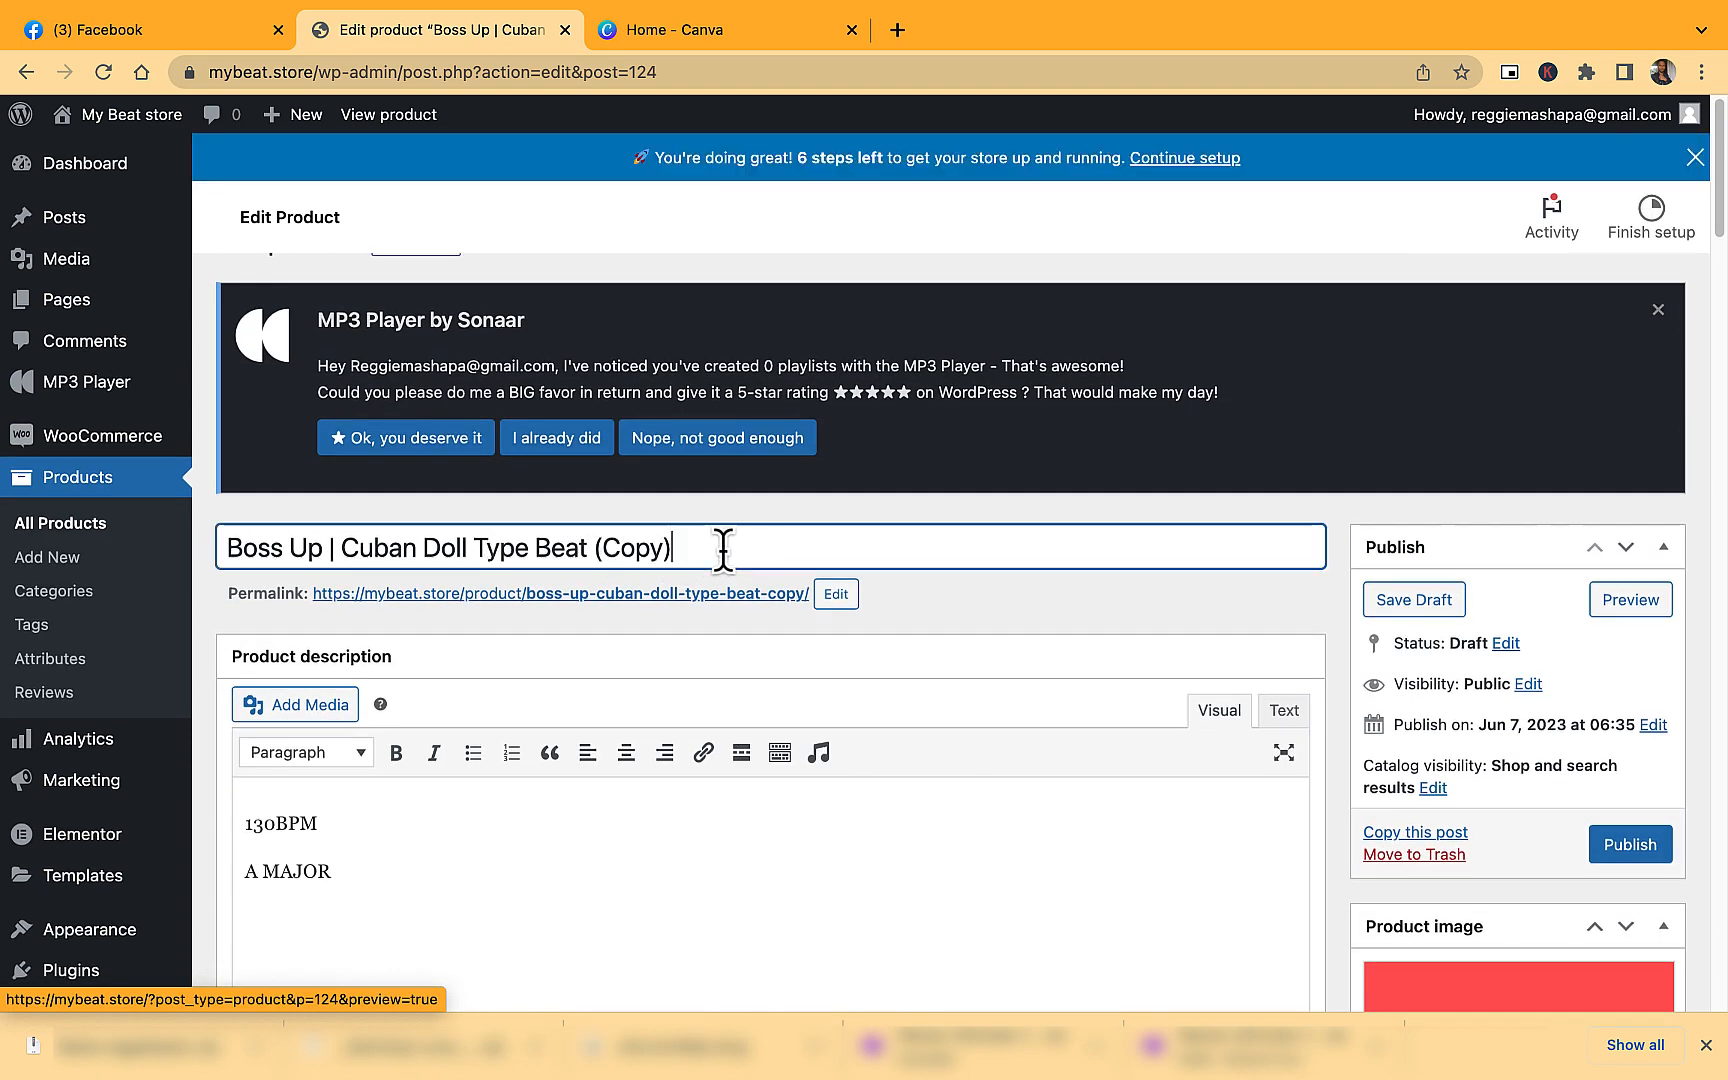
{"action": "scroll", "coordinate": [806, 553], "scroll_direction": "down", "scroll_amount": 5}
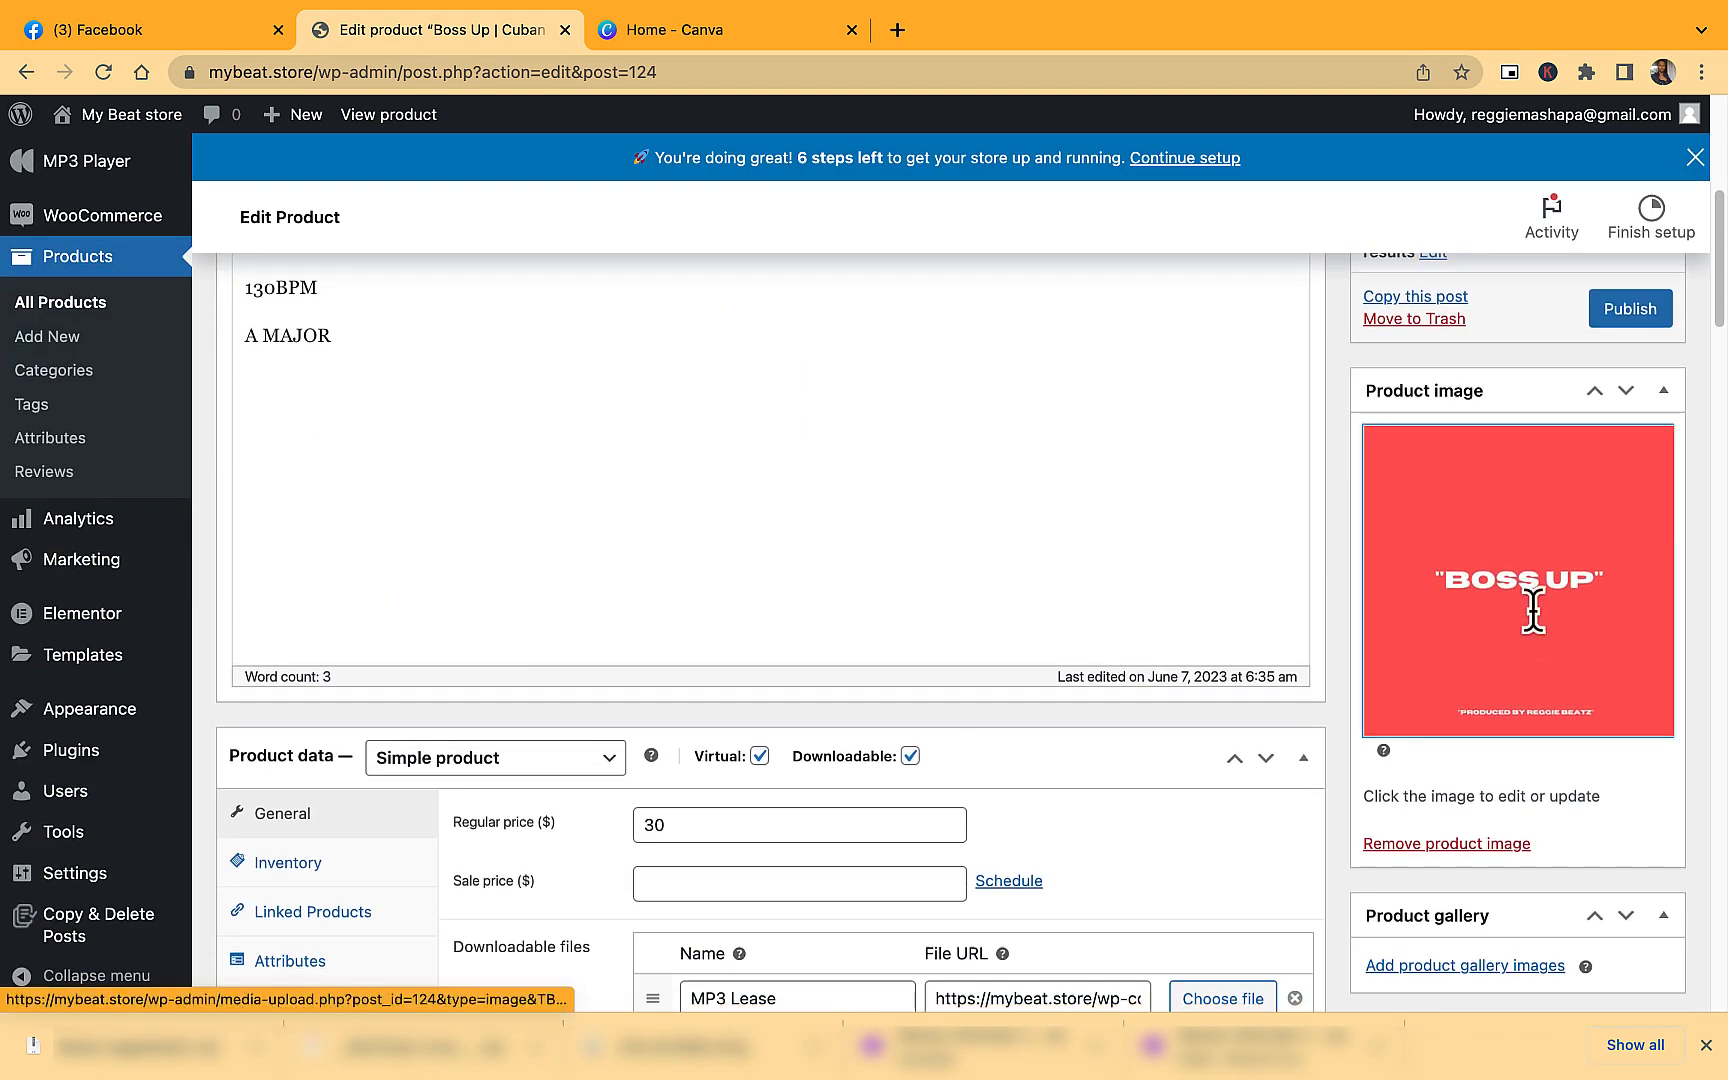
{"action": "left_click", "coordinate": [1531, 608]}
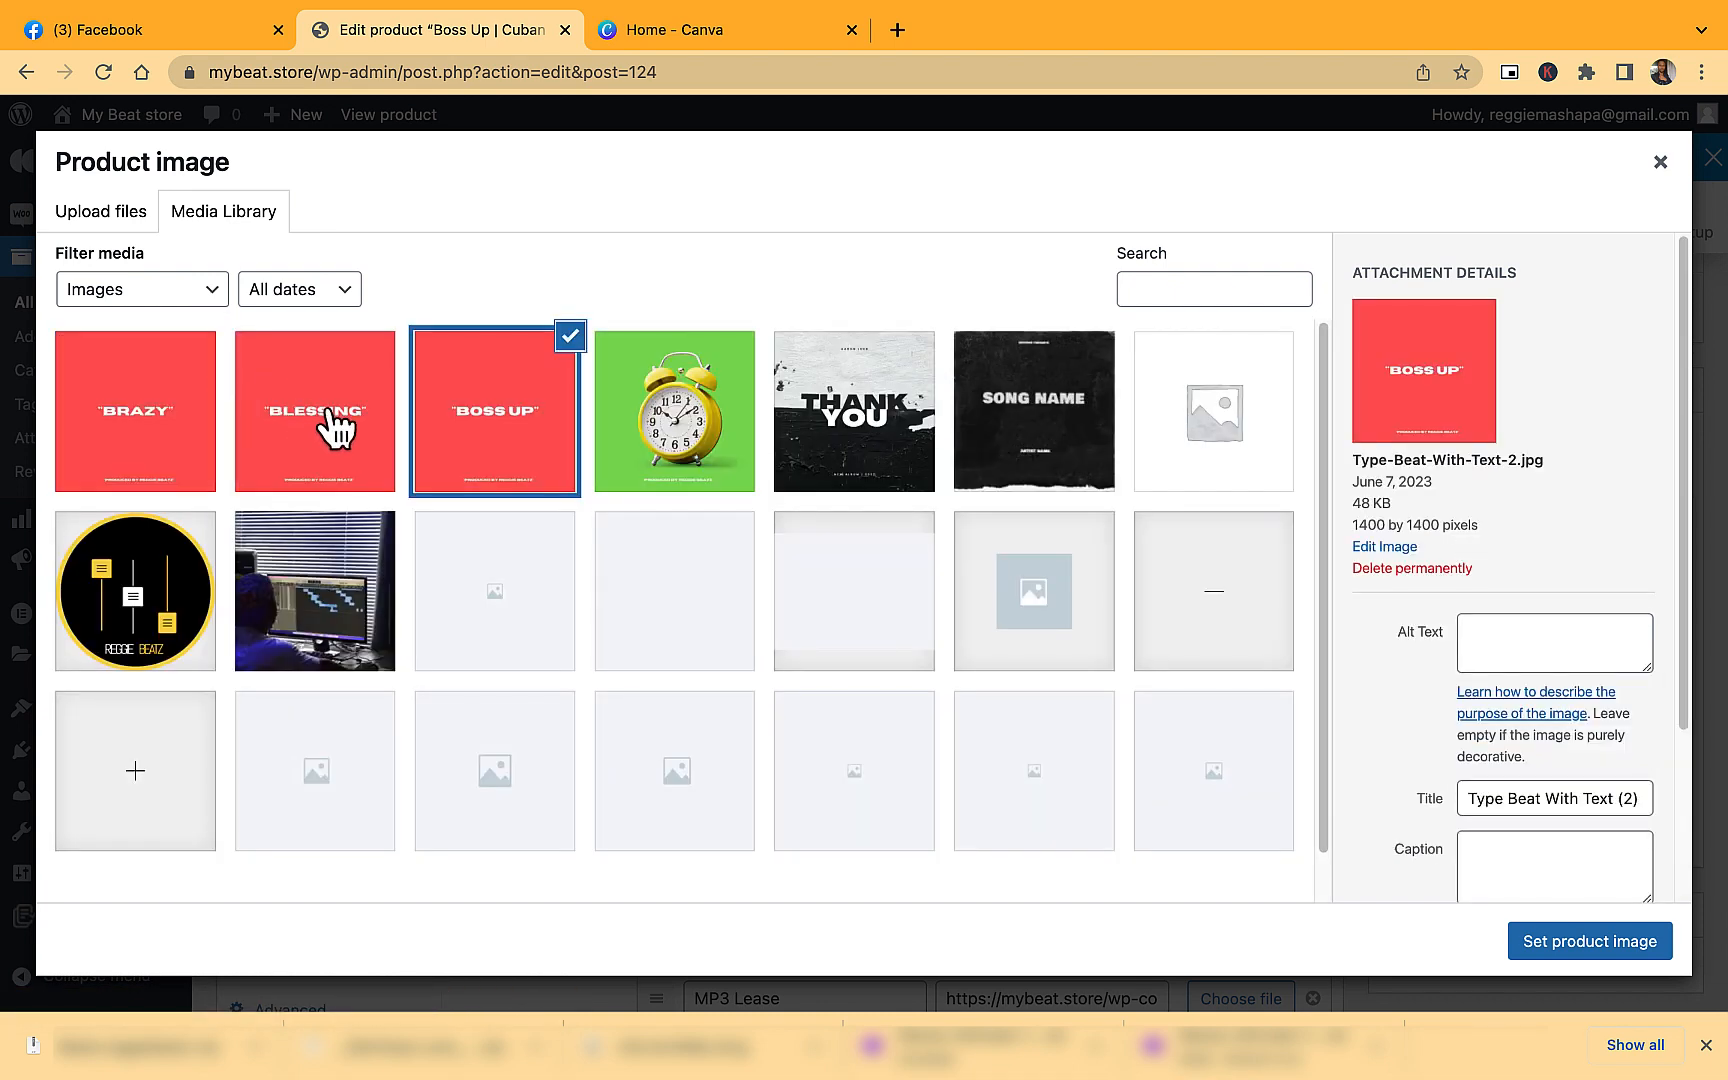
{"action": "left_click", "coordinate": [345, 438]}
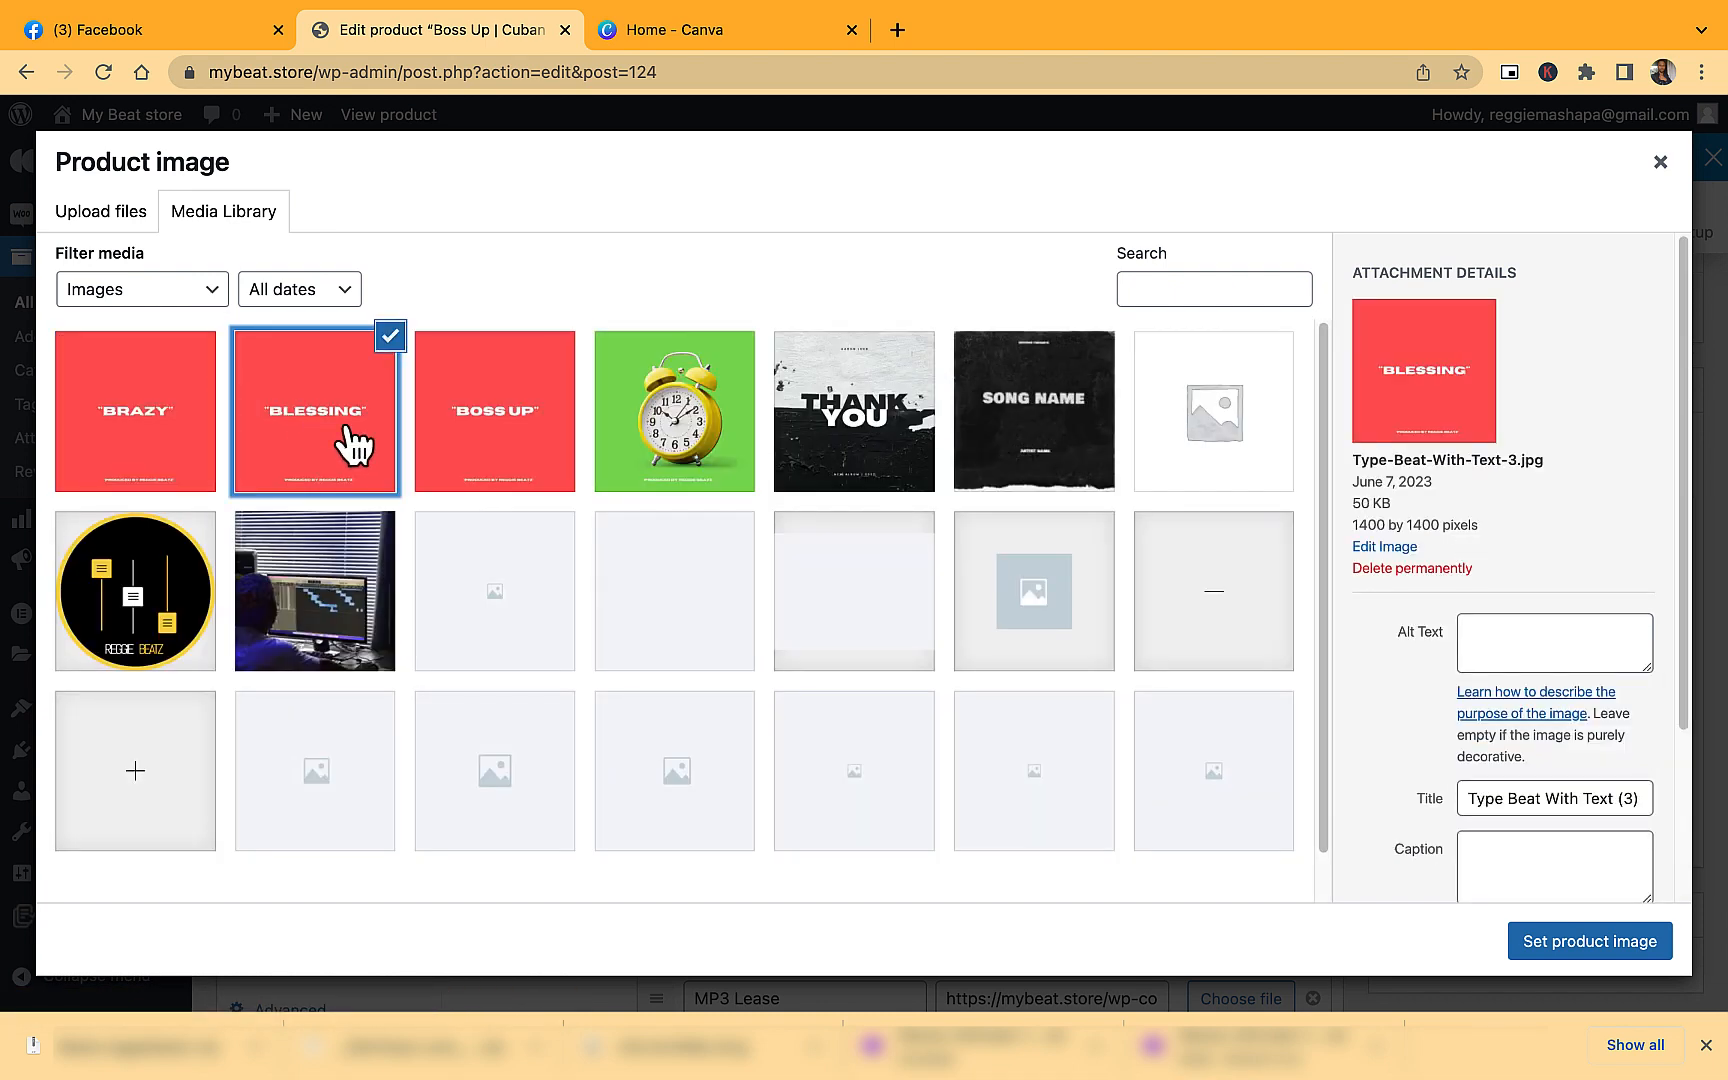
{"action": "left_click", "coordinate": [1577, 948]}
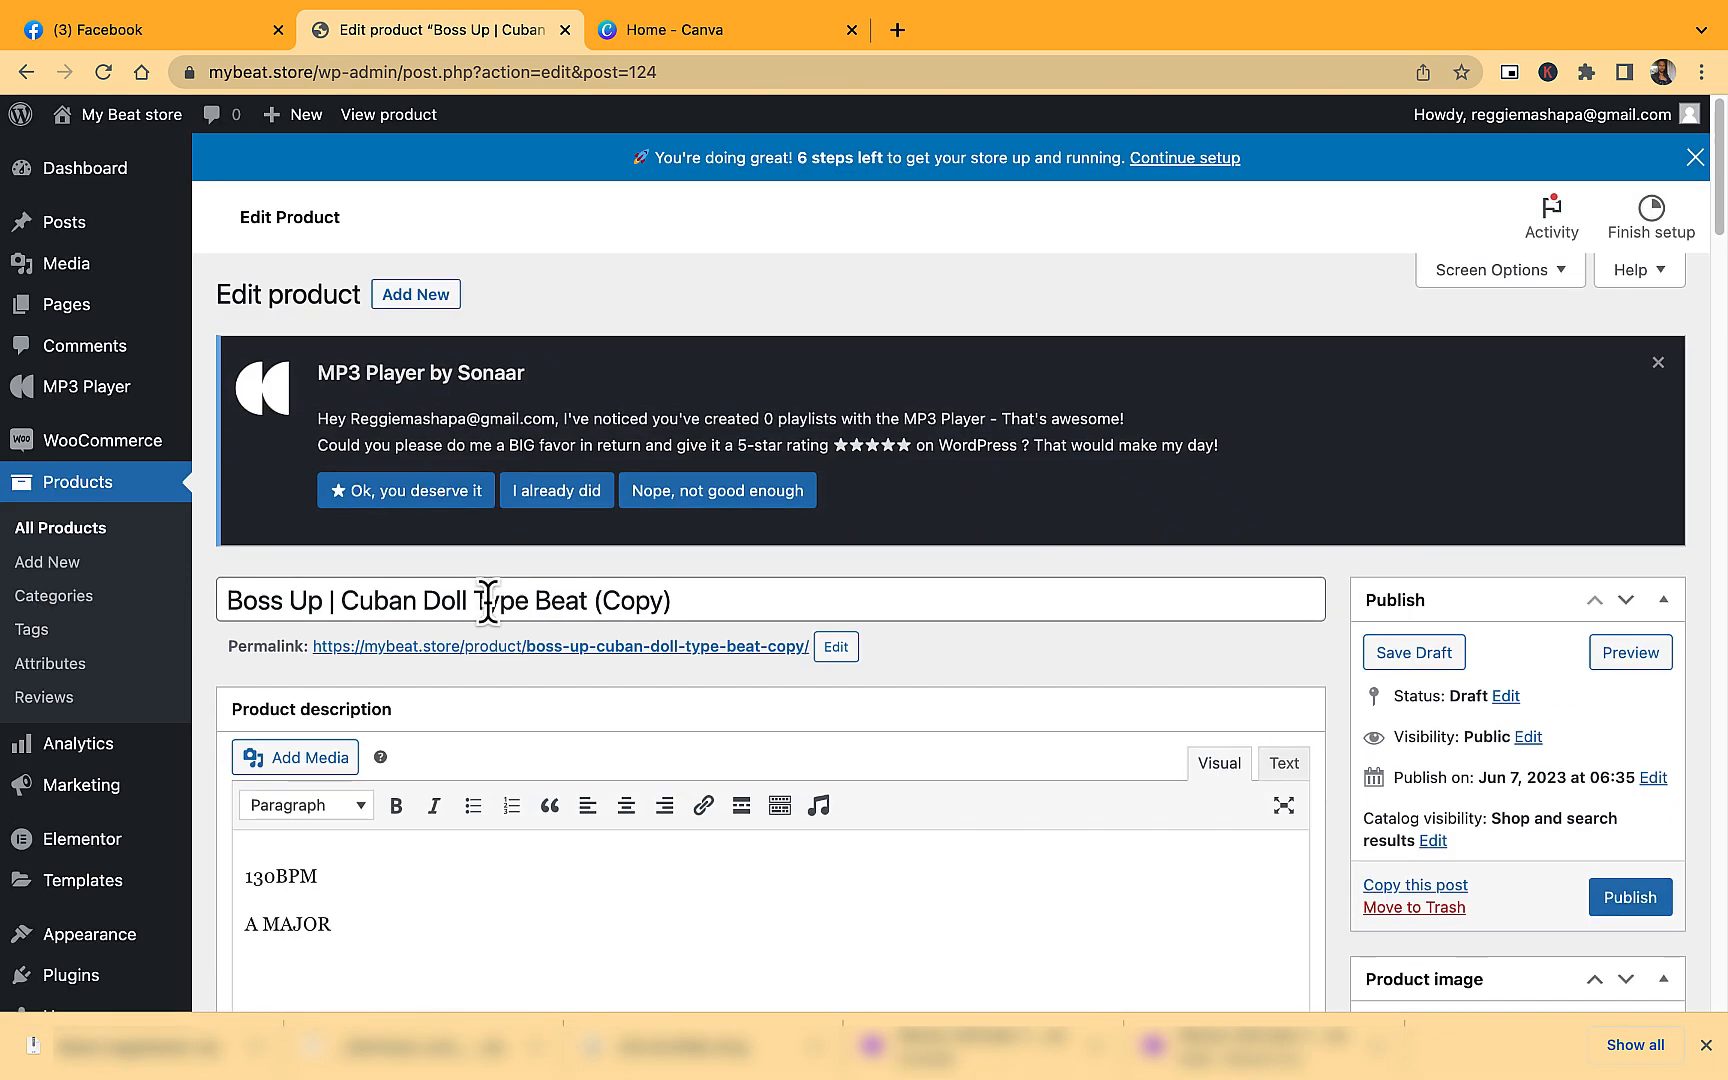
Rename the duplicated product "Blessing | Cuban Doll Type Beat", removing the "(Copy)" suffix.
{"action": "left_click", "coordinate": [663, 598]}
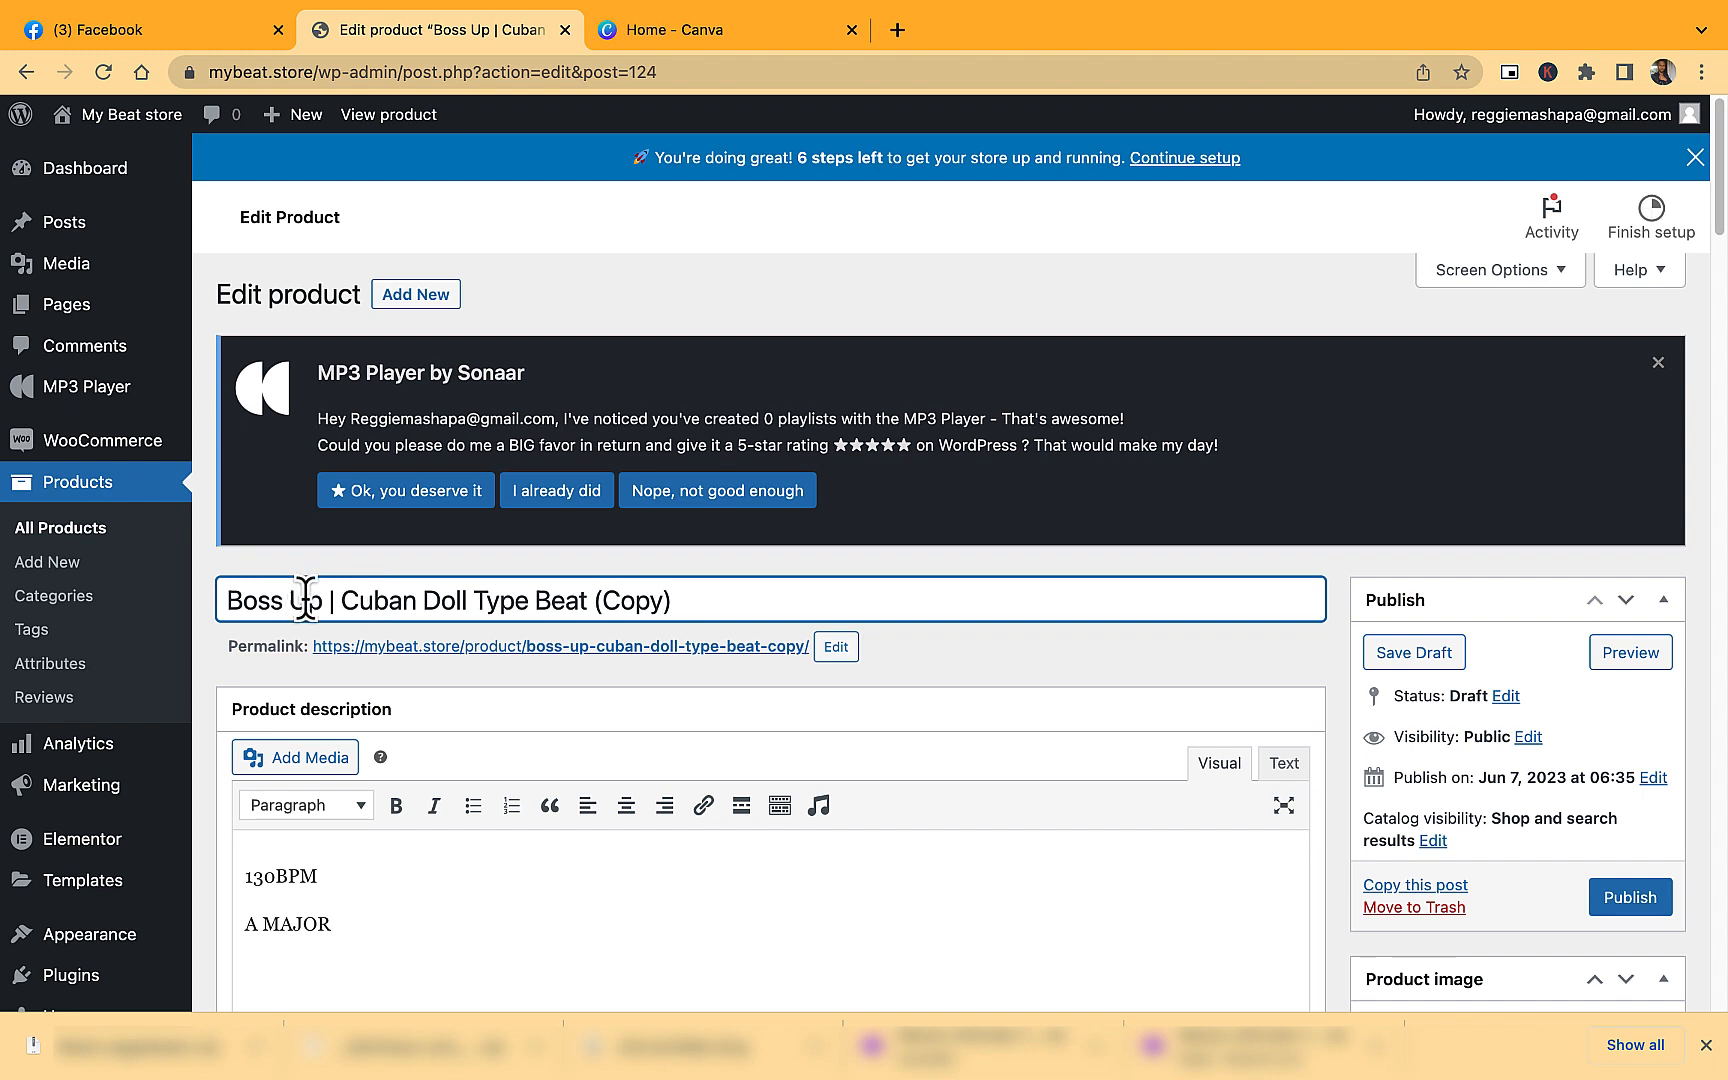
{"action": "left_click_drag", "start_coordinate": [323, 600], "coordinate": [270, 600]}
{"action": "left_click_drag", "start_coordinate": [141, 578], "coordinate": [96, 571]}
{"action": "type", "text": "Blessing"}
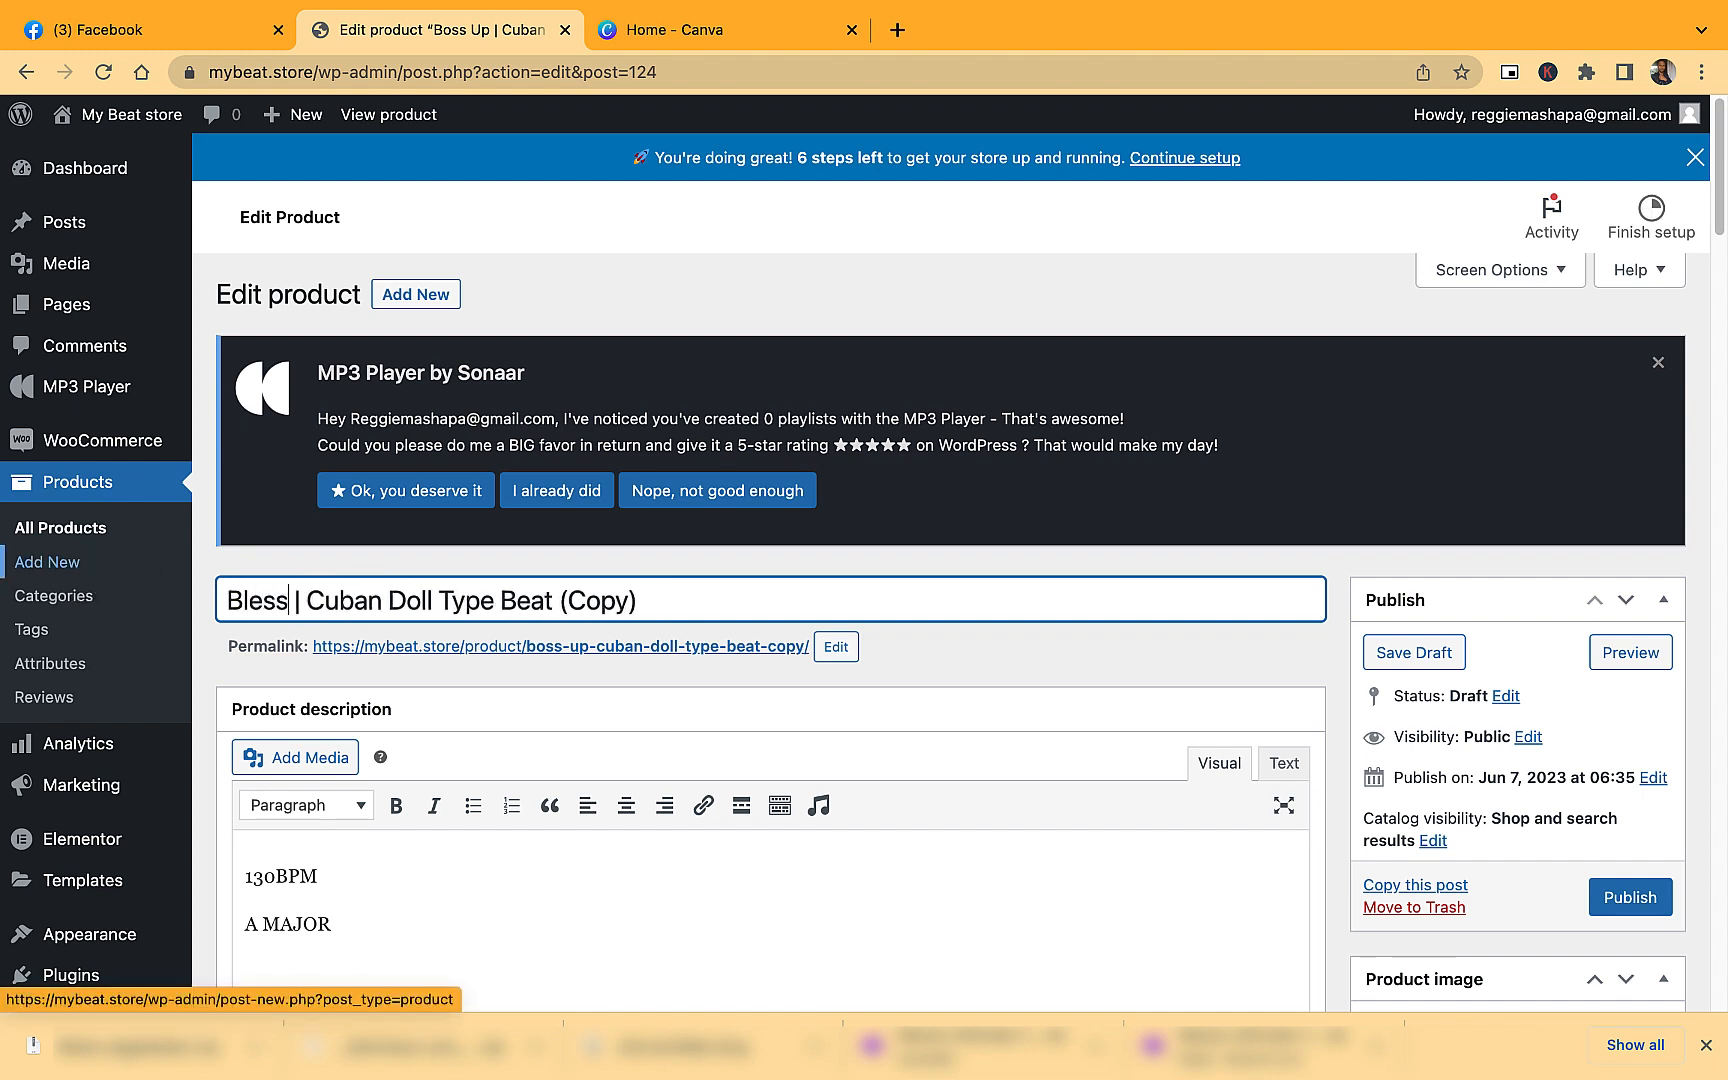
{"action": "left_click_drag", "start_coordinate": [698, 598], "coordinate": [590, 598]}
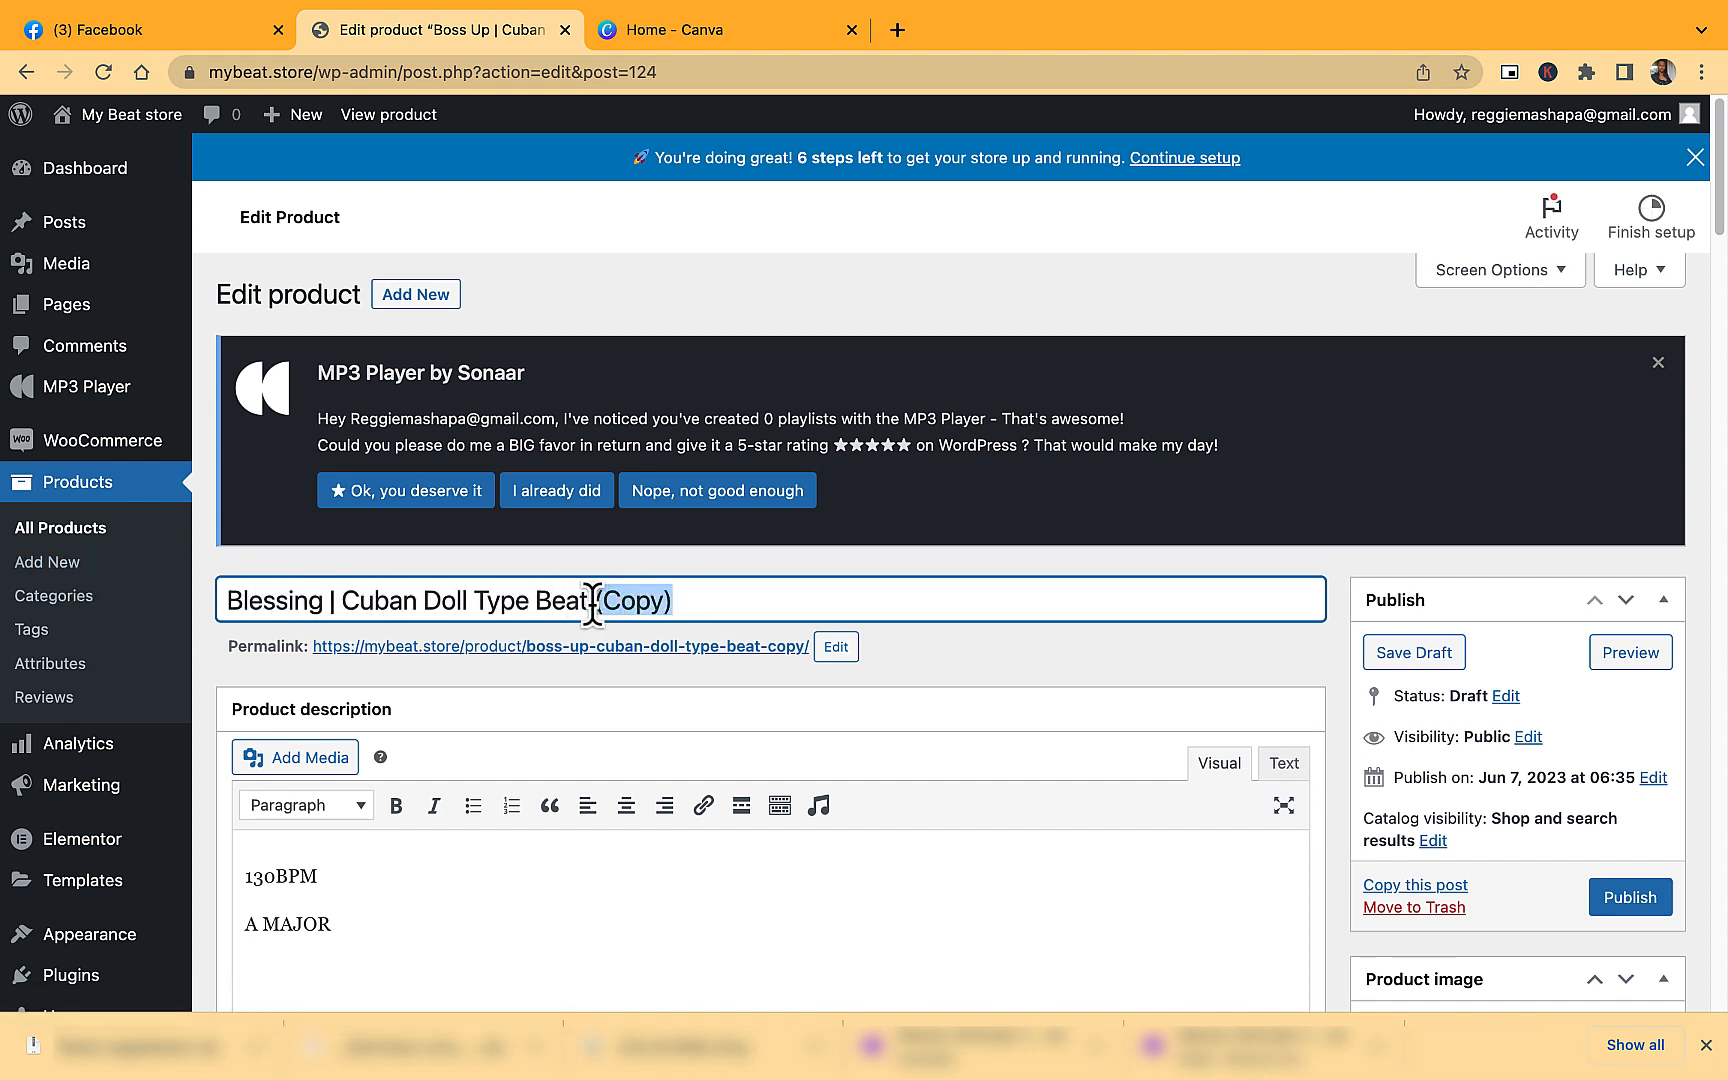
{"action": "key", "text": "BackSpace"}
{"action": "scroll", "coordinate": [690, 656], "scroll_direction": "down", "scroll_amount": 3}
{"action": "left_click", "coordinate": [975, 506]}
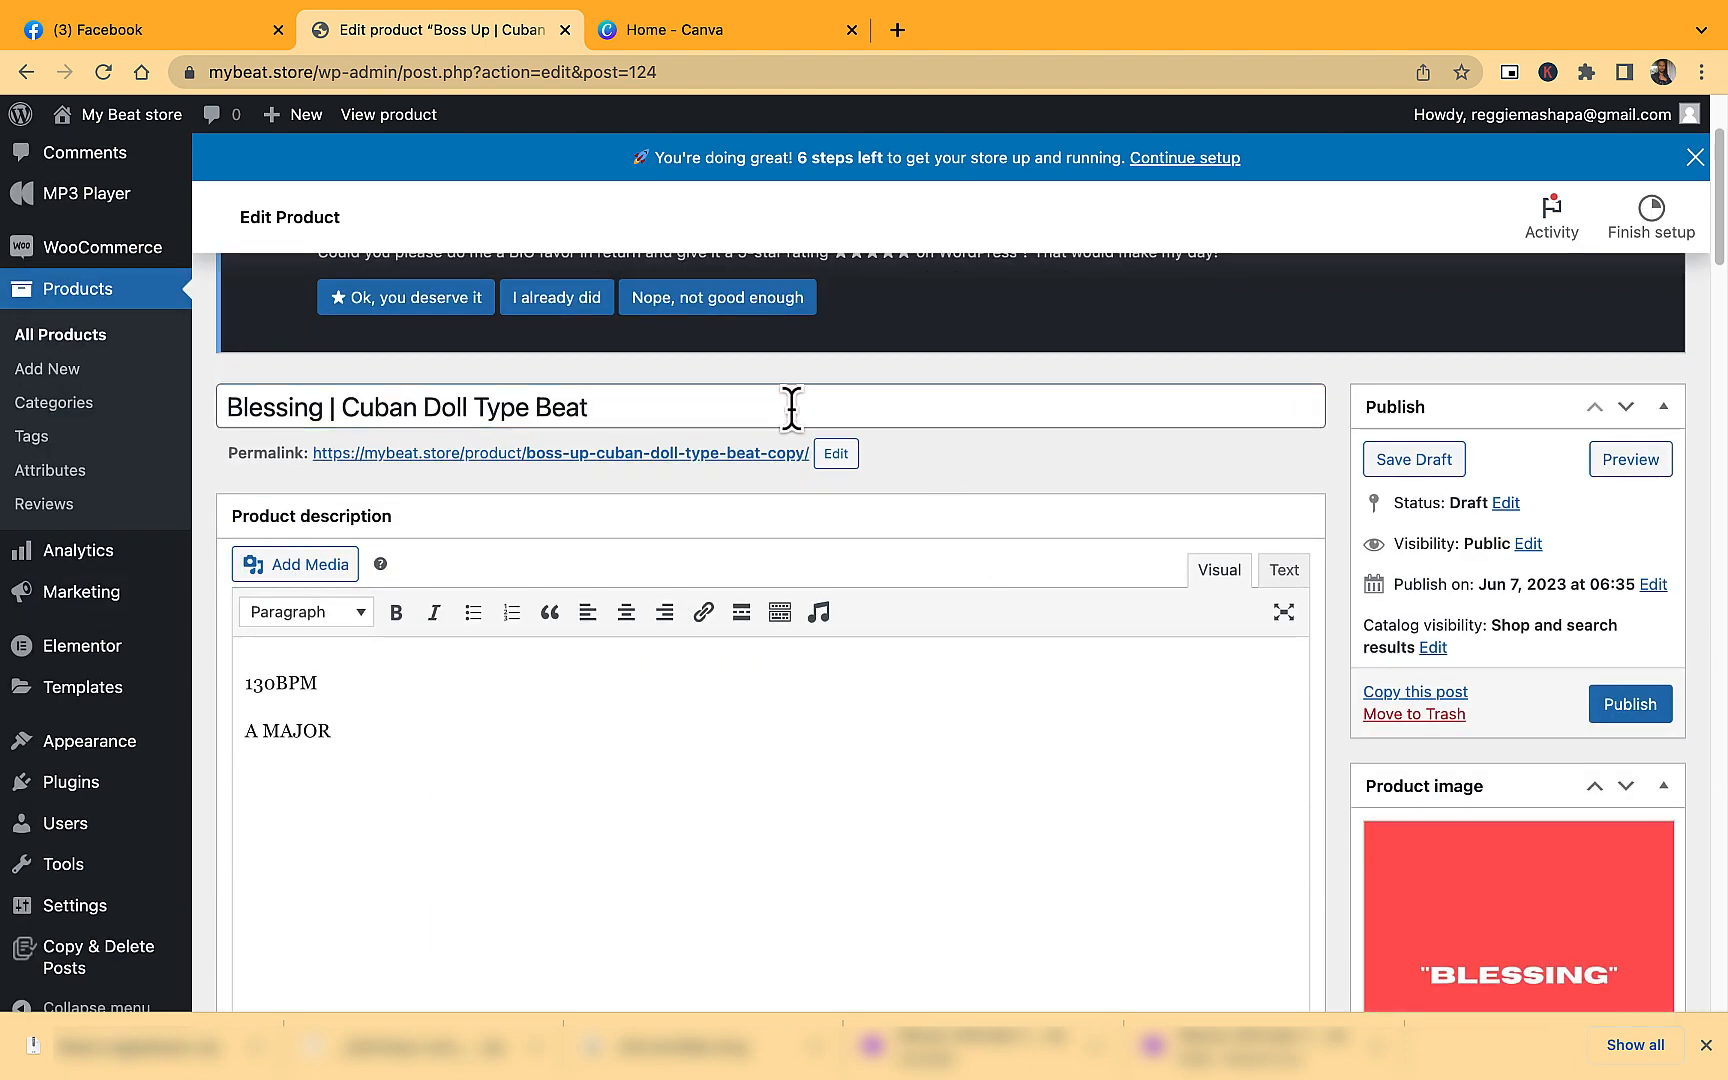
Replace the product's permalink slug with its title, "Blessing | Cuban Doll Type Beat".
{"action": "left_click", "coordinate": [661, 407]}
{"action": "key", "text": "ctrl+a"}
{"action": "key", "text": "ctrl+c"}
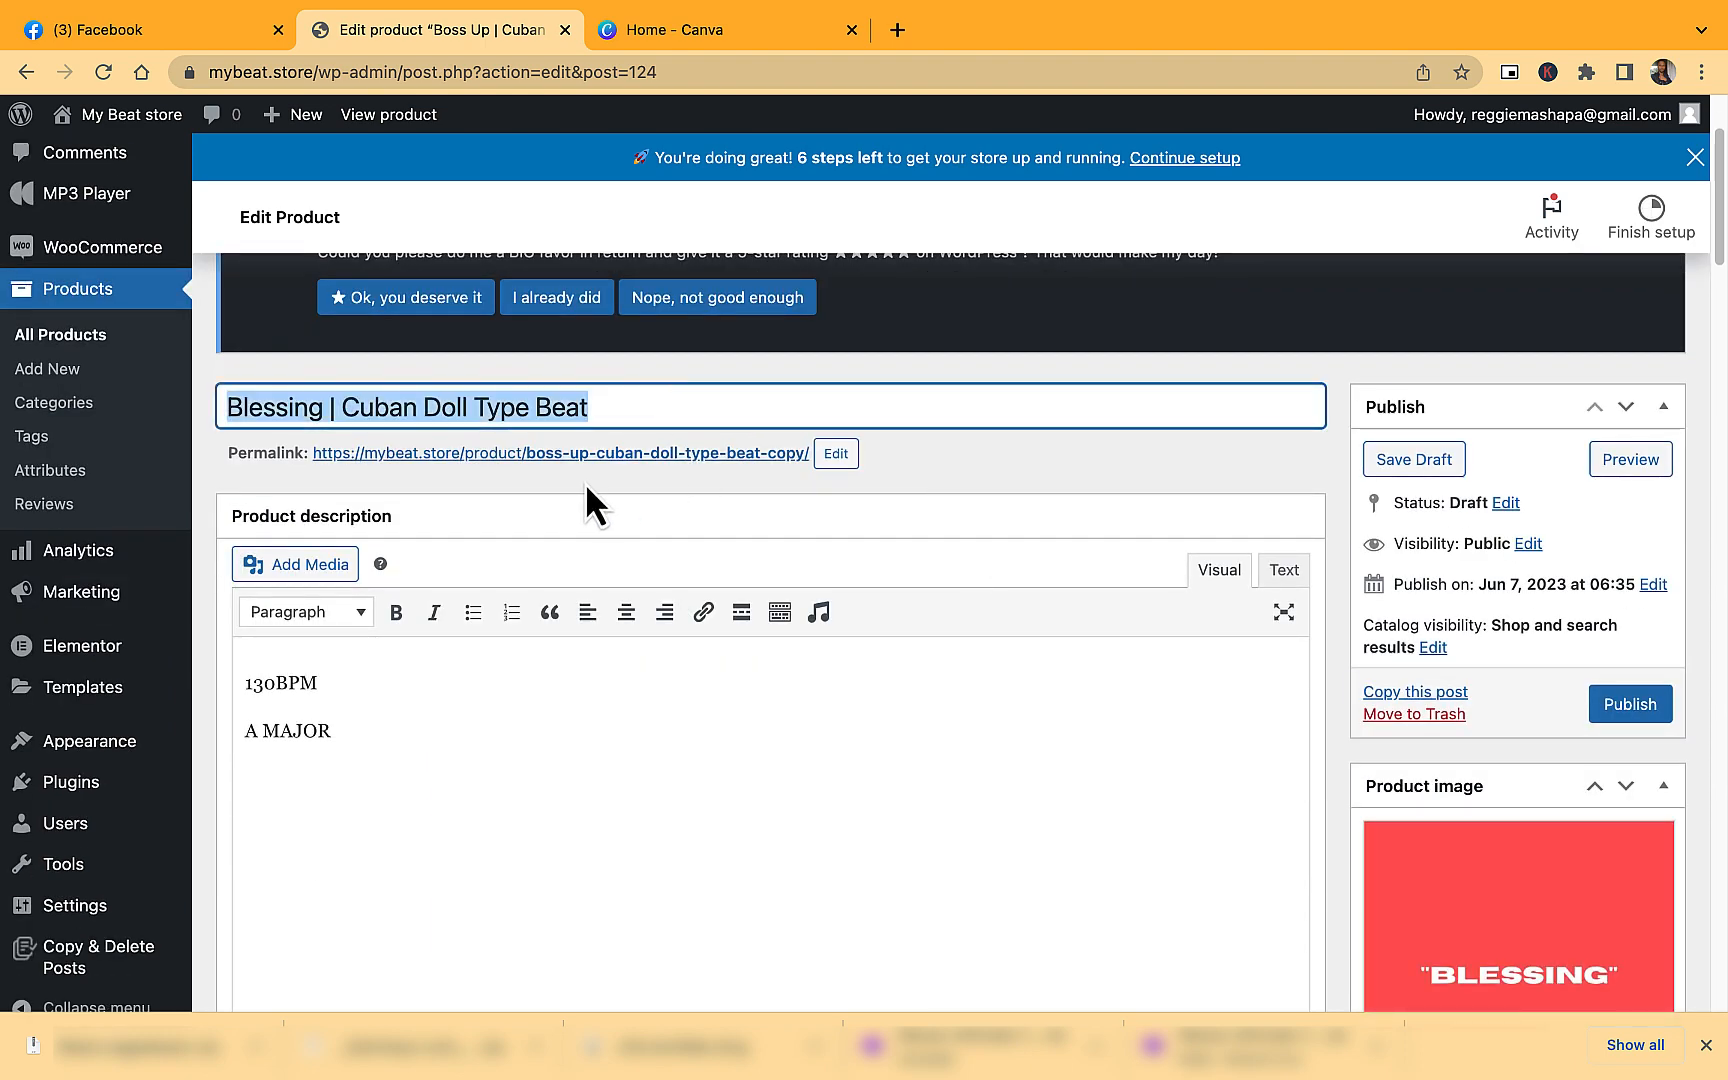
{"action": "left_click", "coordinate": [836, 453]}
{"action": "triple_click", "coordinate": [680, 458]}
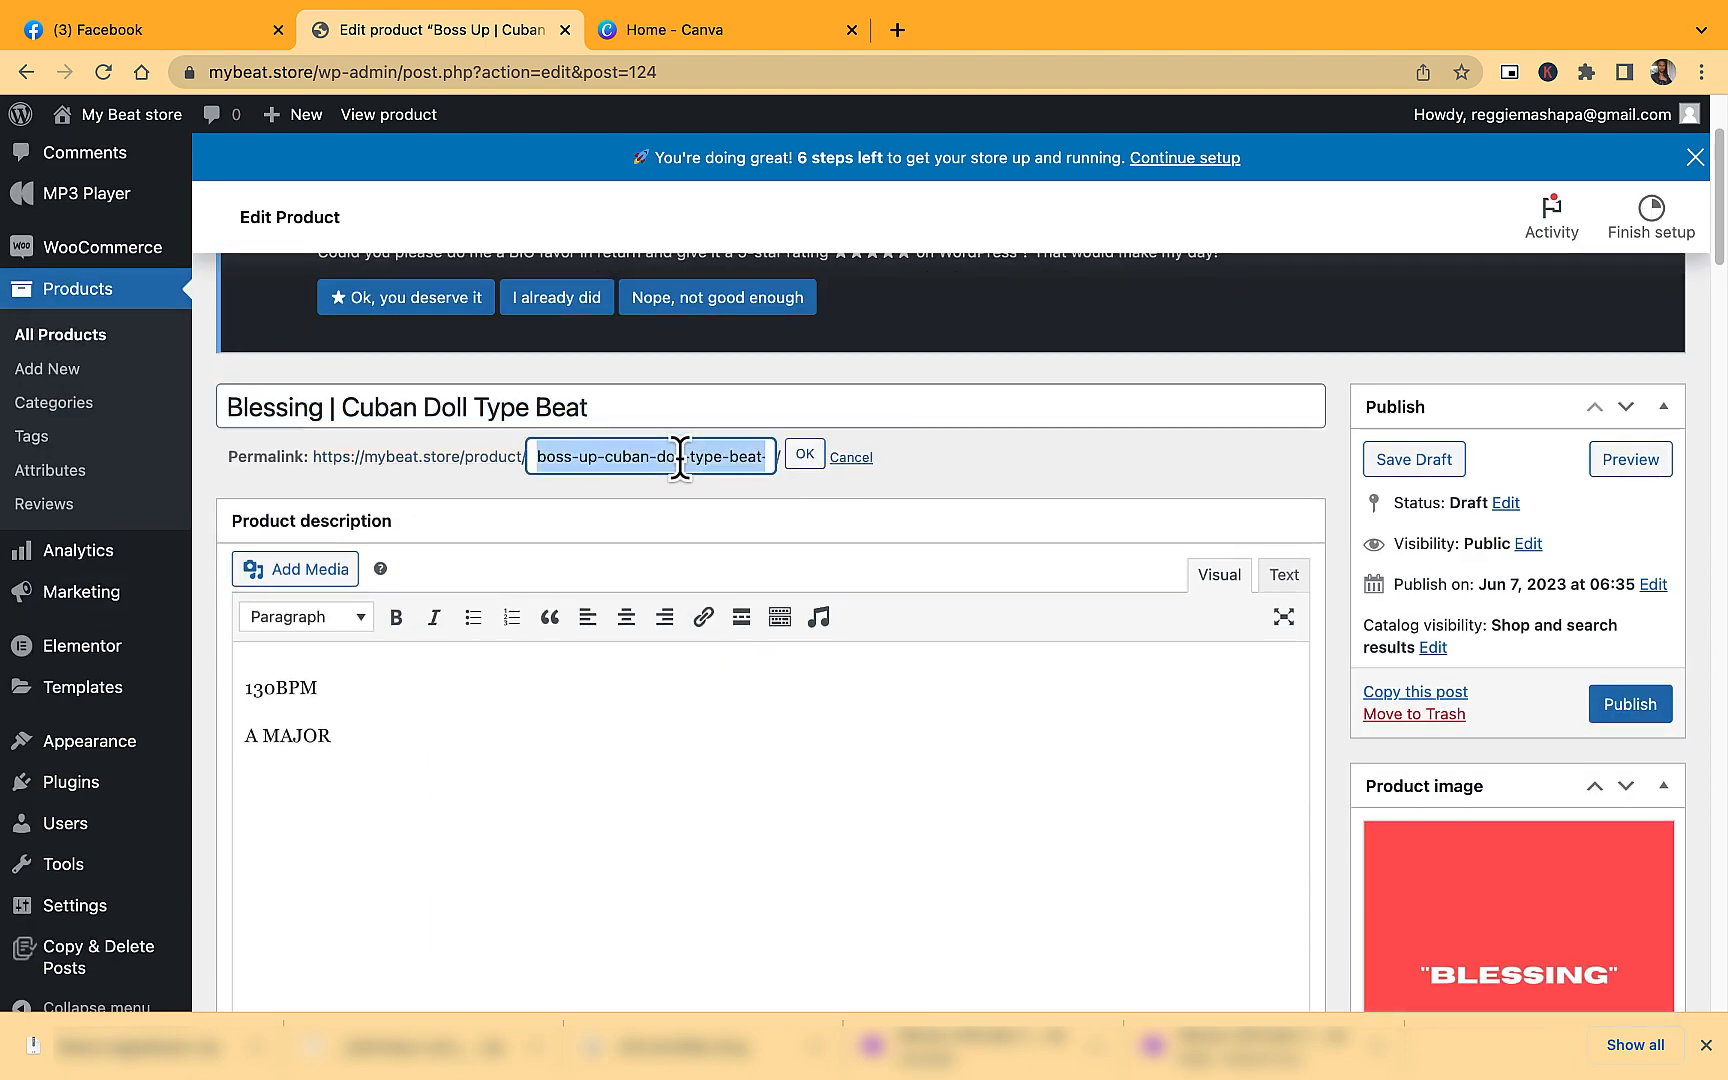
{"action": "key", "text": "ctrl+v"}
{"action": "left_click", "coordinate": [804, 455]}
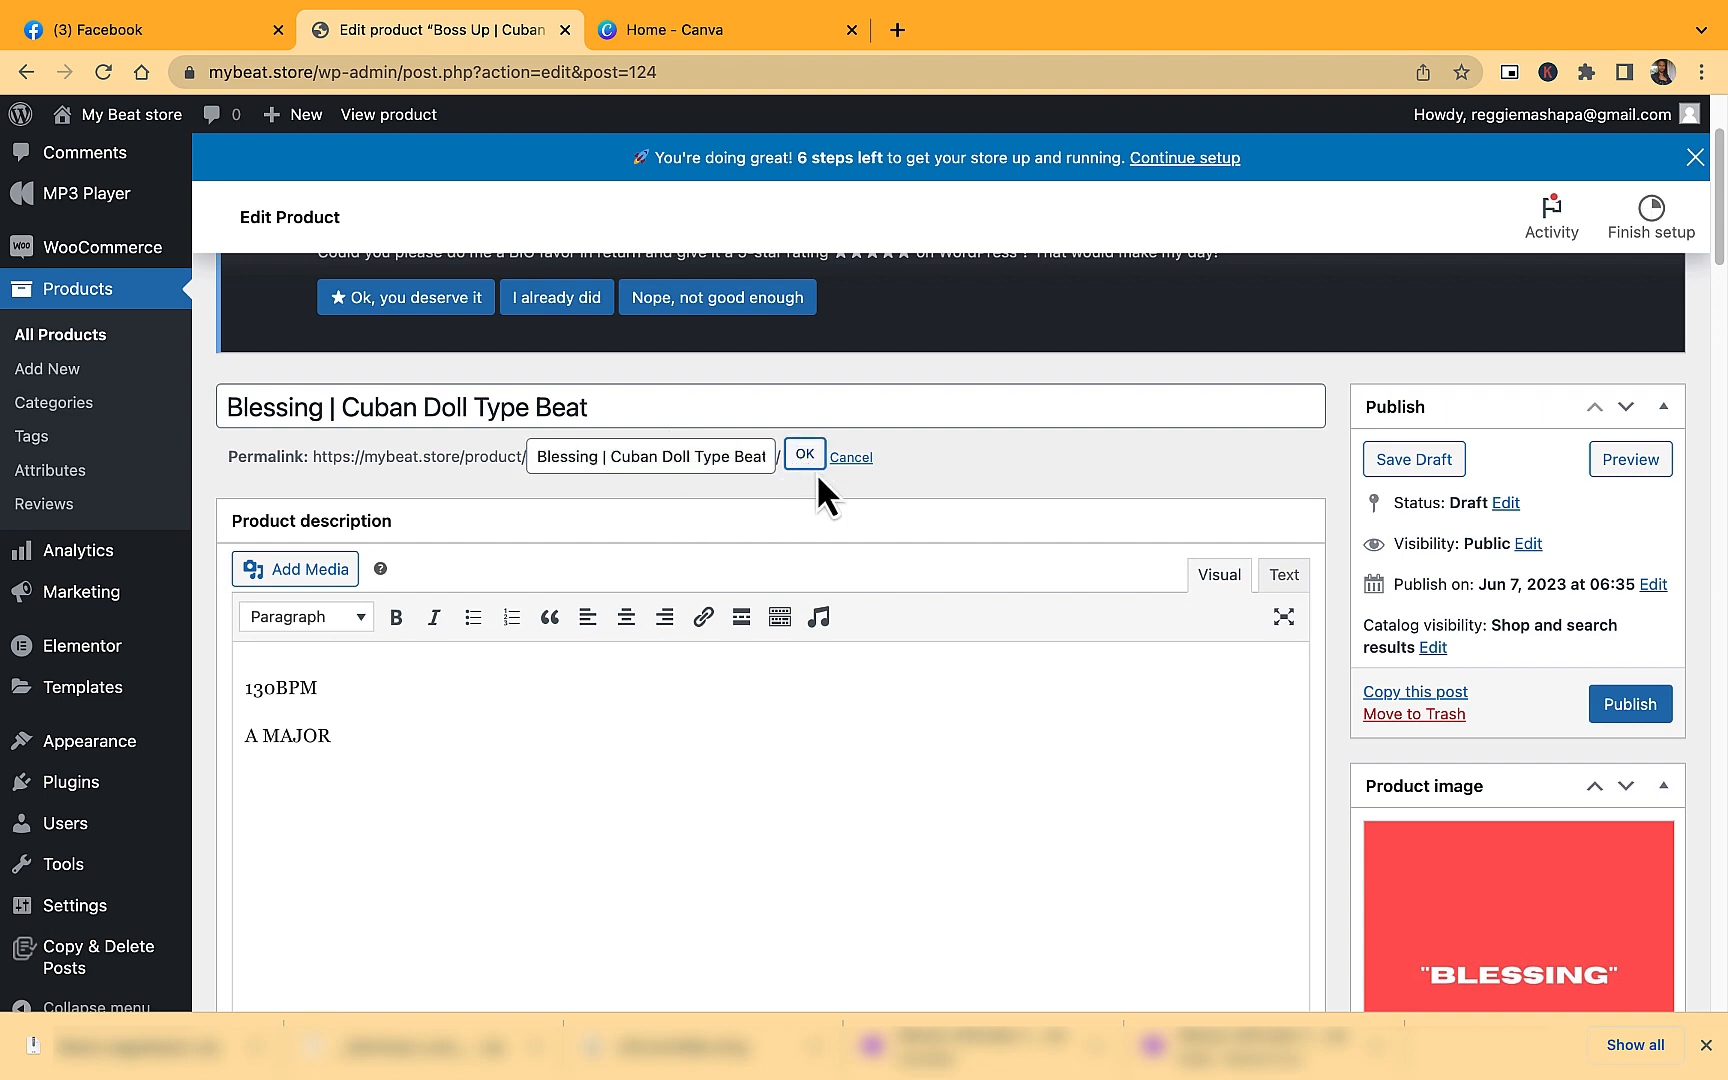
Upload "Memphis Prayer.mp3" from the Tagged MP3 folder as the new MP3 file for Track 1.
{"action": "scroll", "coordinate": [868, 559], "scroll_direction": "down", "scroll_amount": 7}
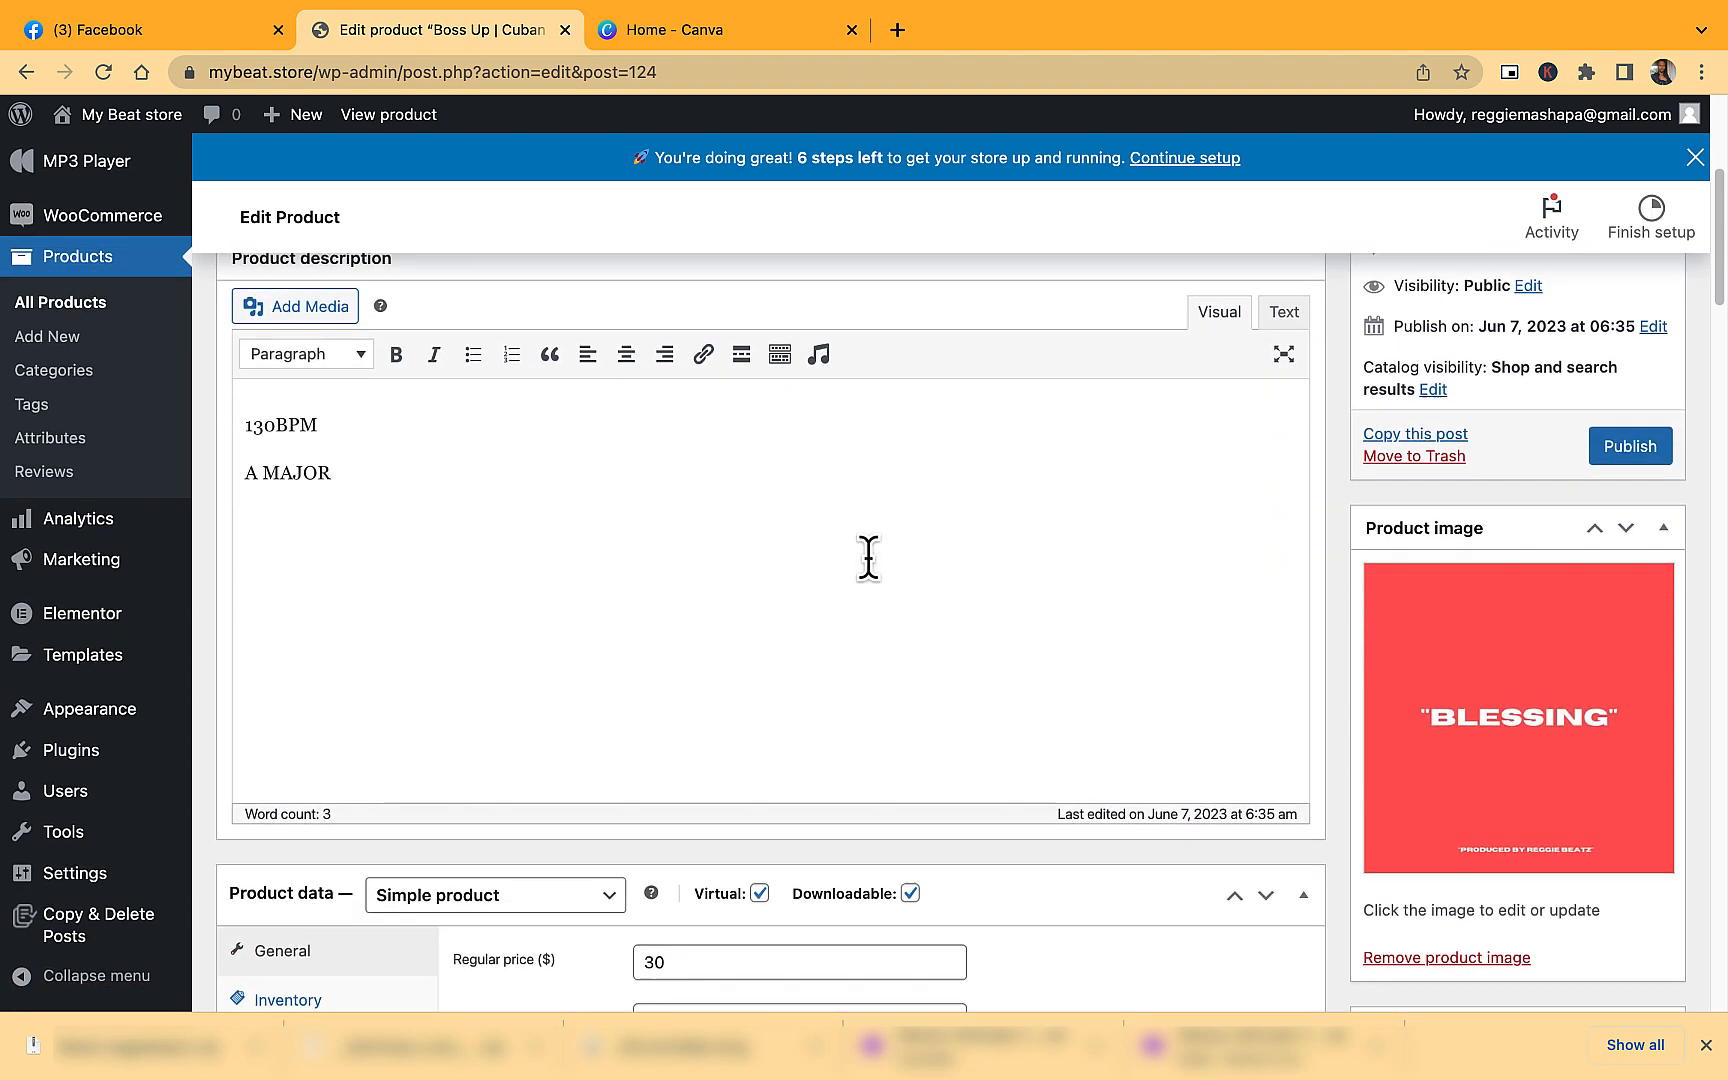
{"action": "scroll", "coordinate": [869, 560], "scroll_direction": "down", "scroll_amount": 15}
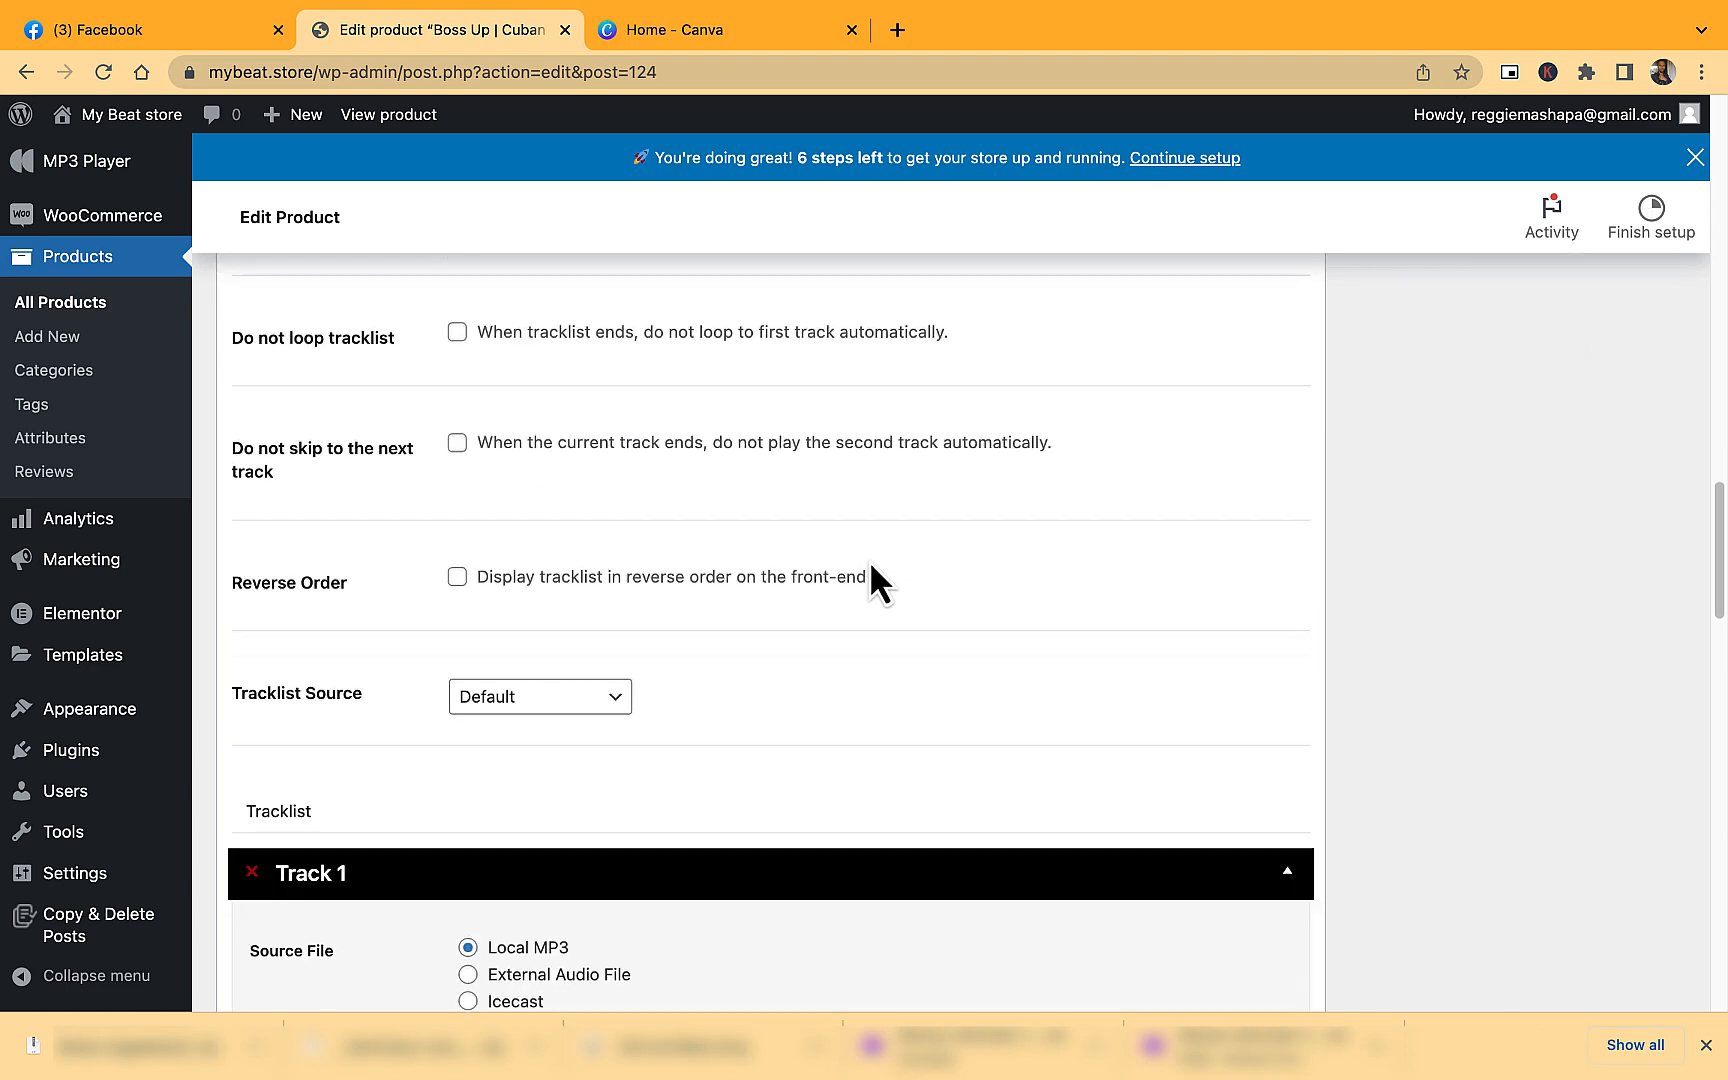
{"action": "scroll", "coordinate": [869, 560], "scroll_direction": "down", "scroll_amount": 2}
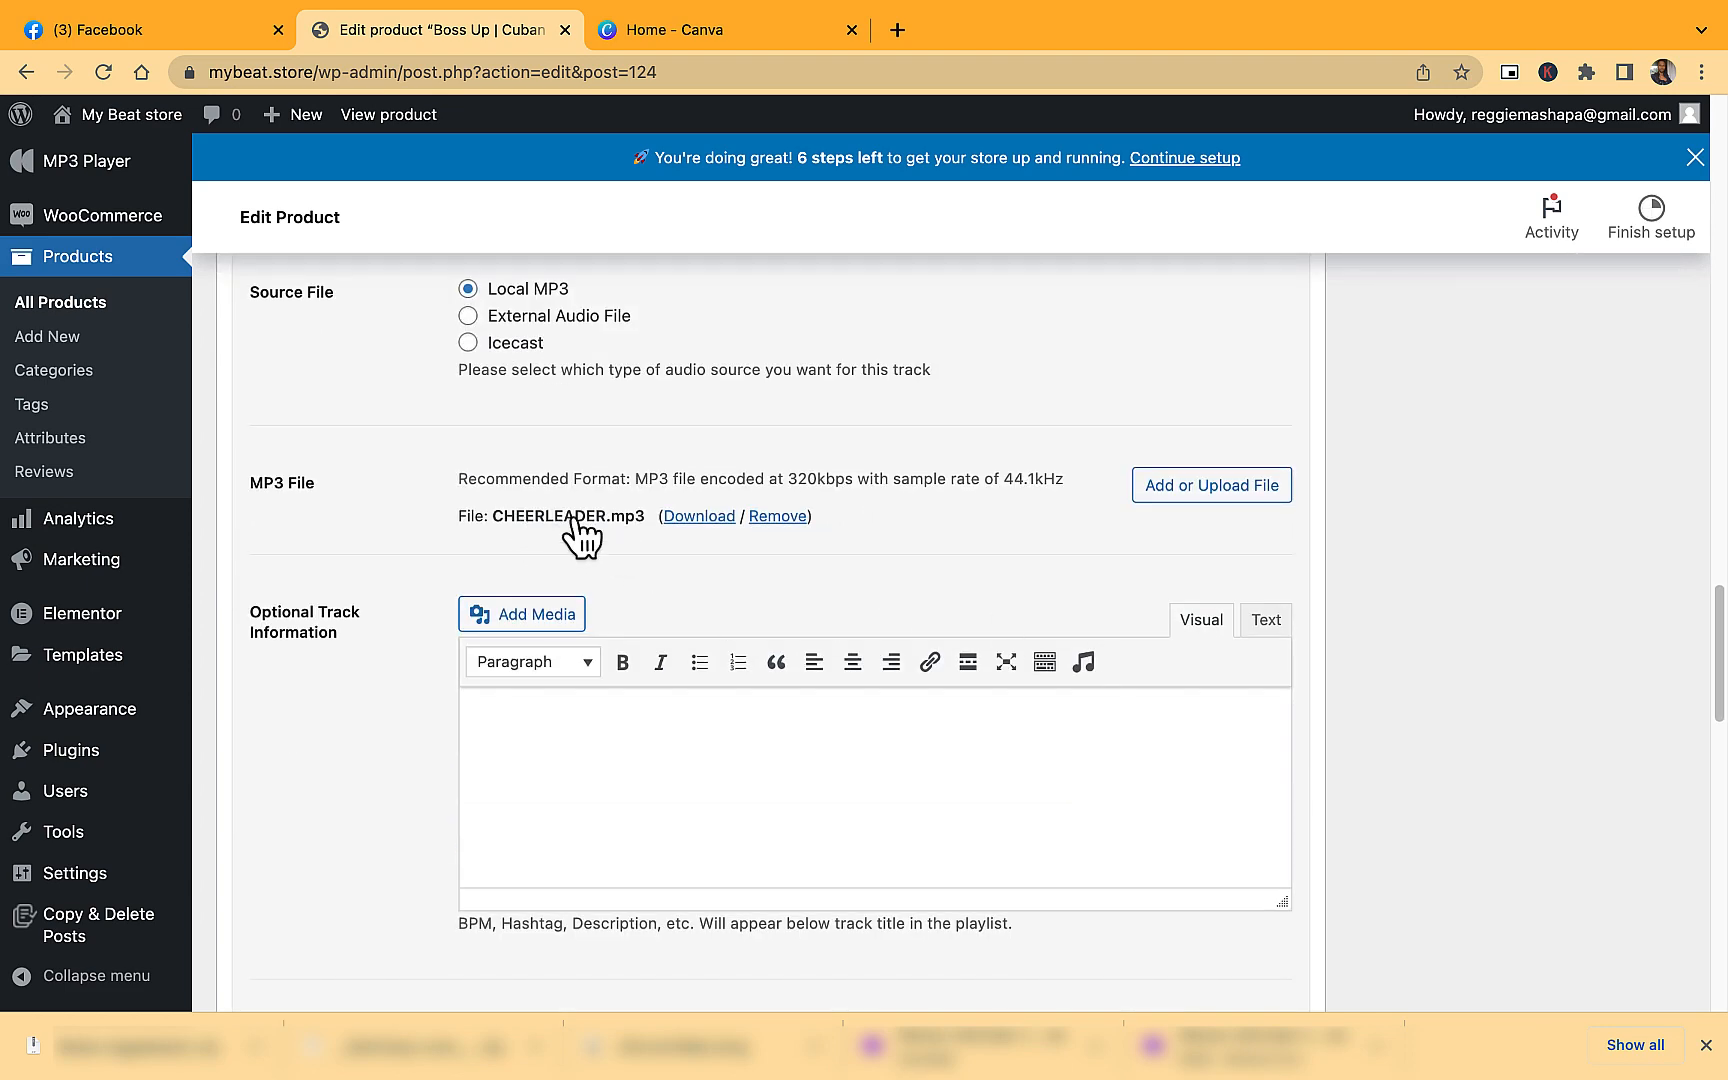
{"action": "left_click", "coordinate": [1210, 488]}
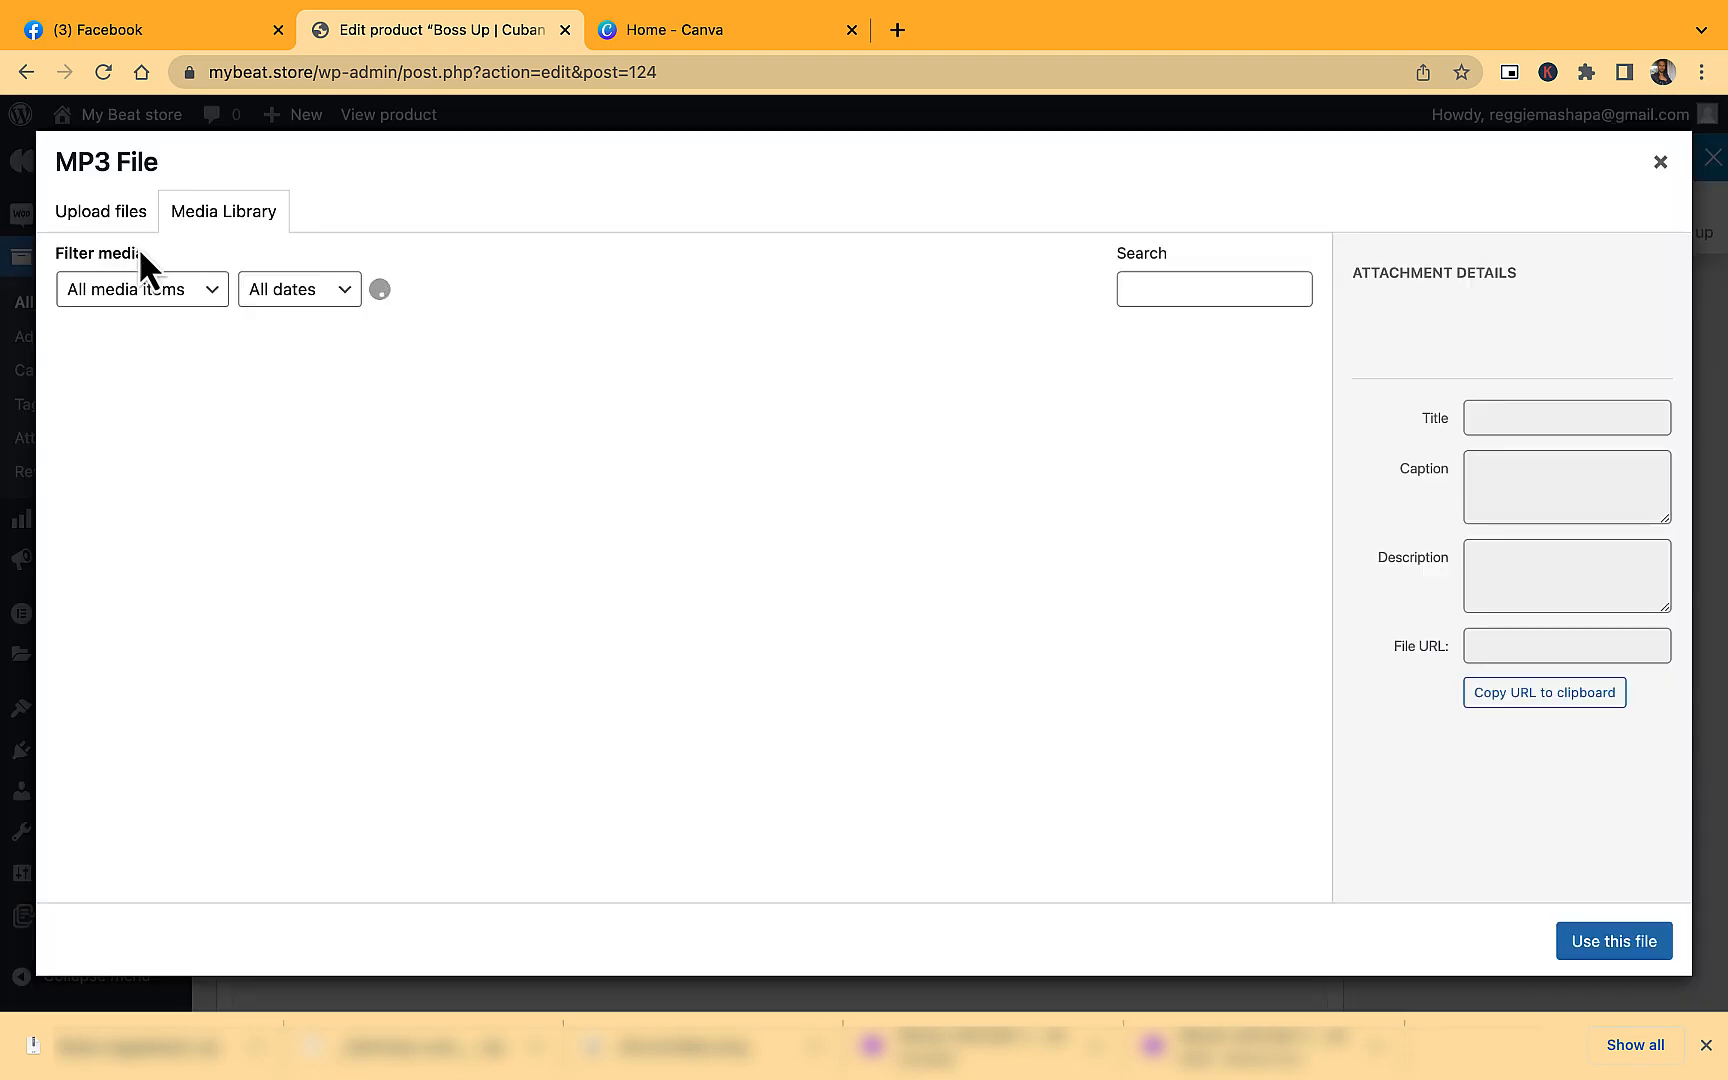
{"action": "left_click", "coordinate": [127, 218]}
{"action": "left_click", "coordinate": [922, 570]}
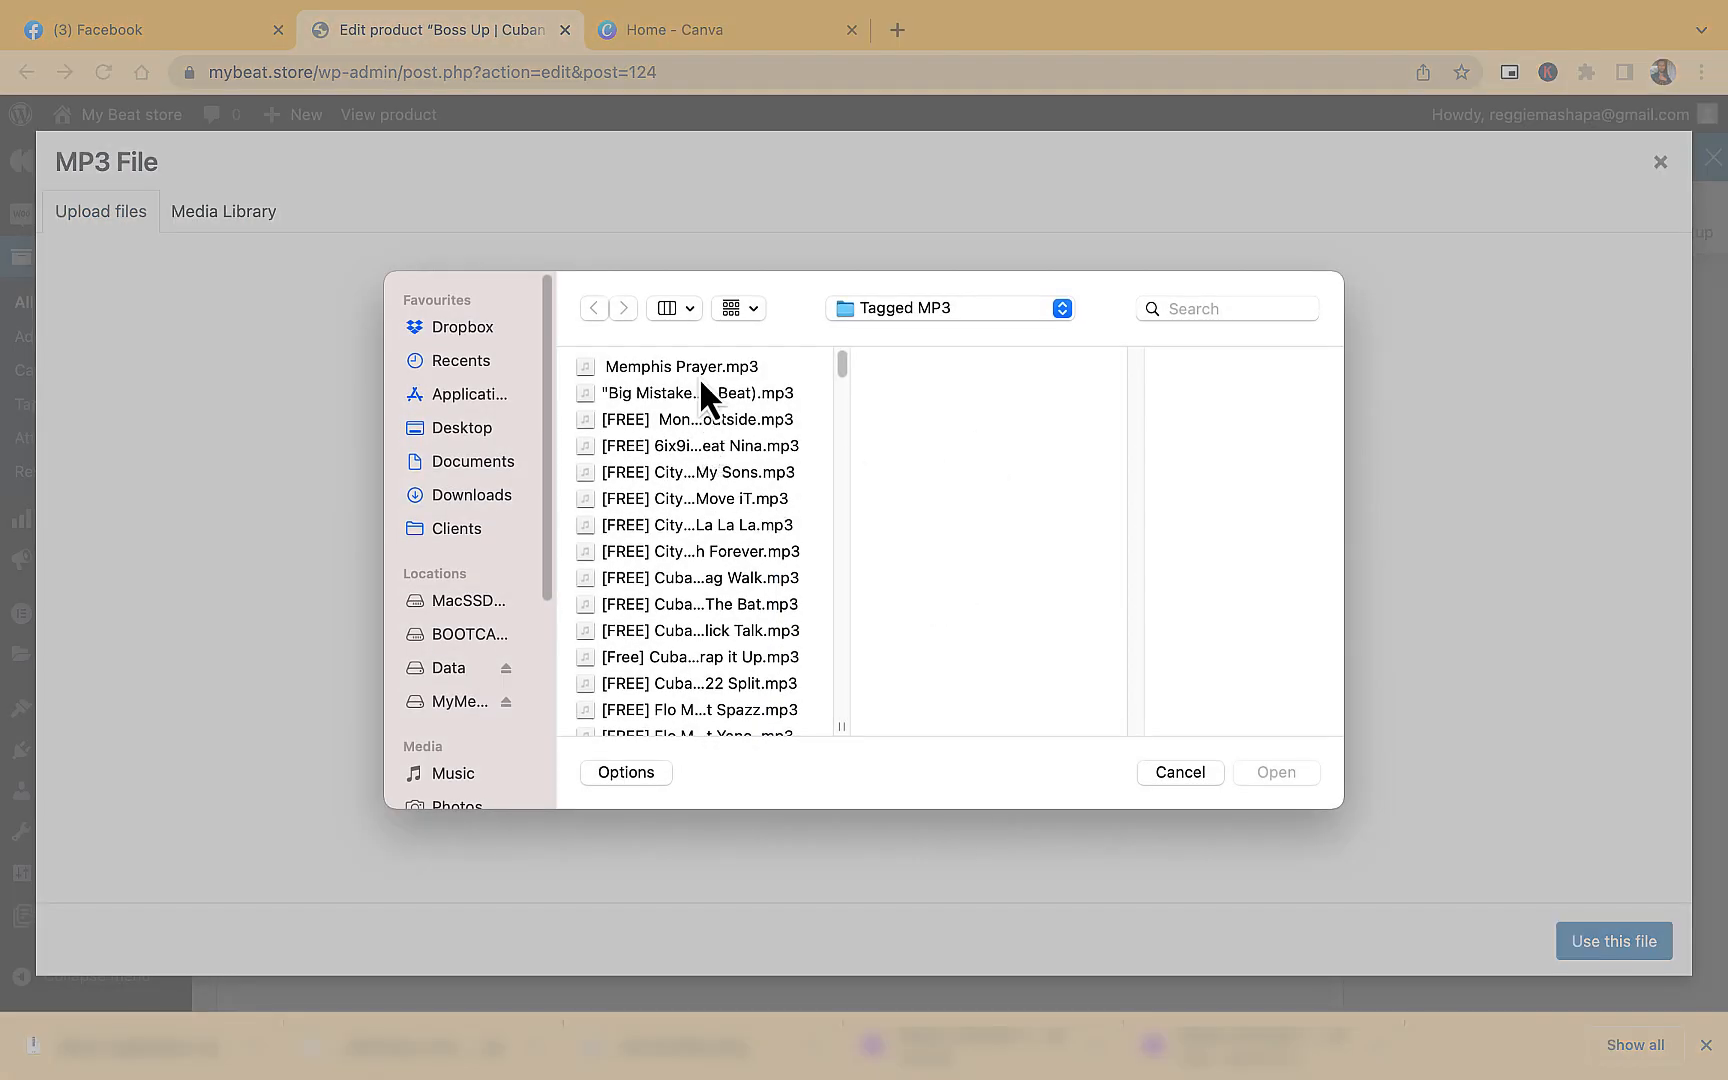
{"action": "left_click", "coordinate": [701, 370]}
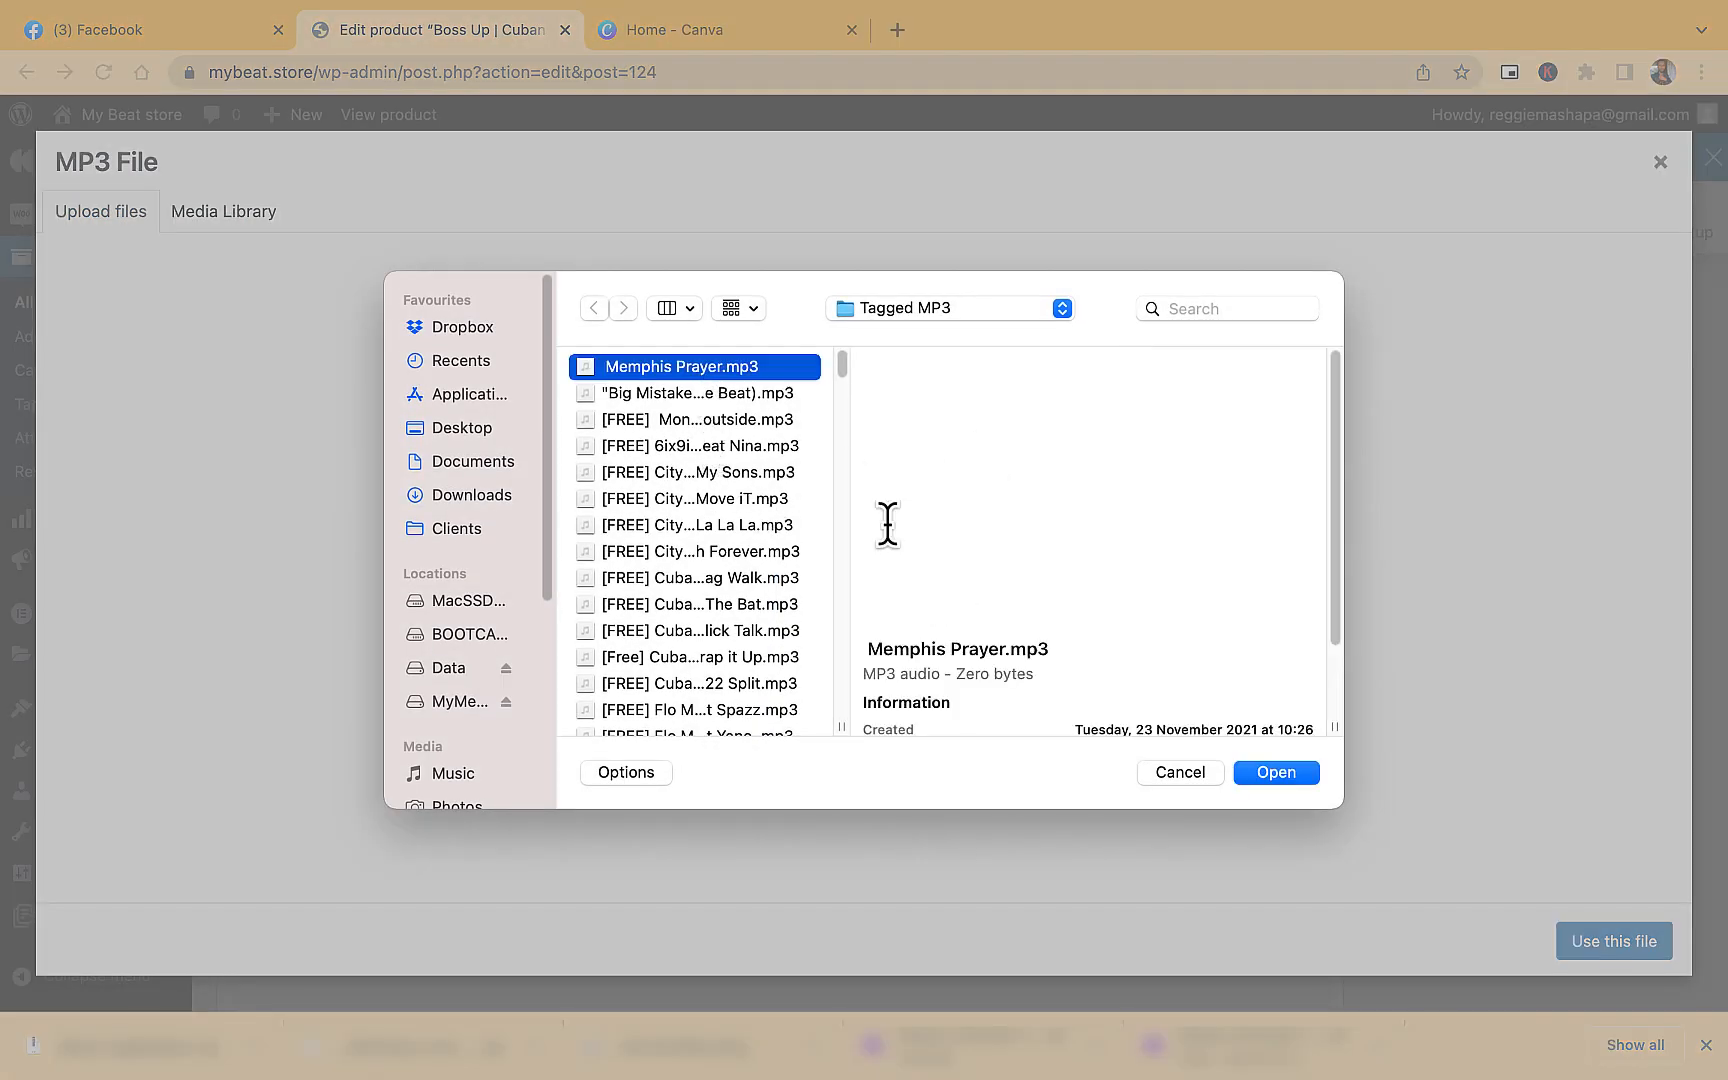
{"action": "left_click", "coordinate": [1283, 771]}
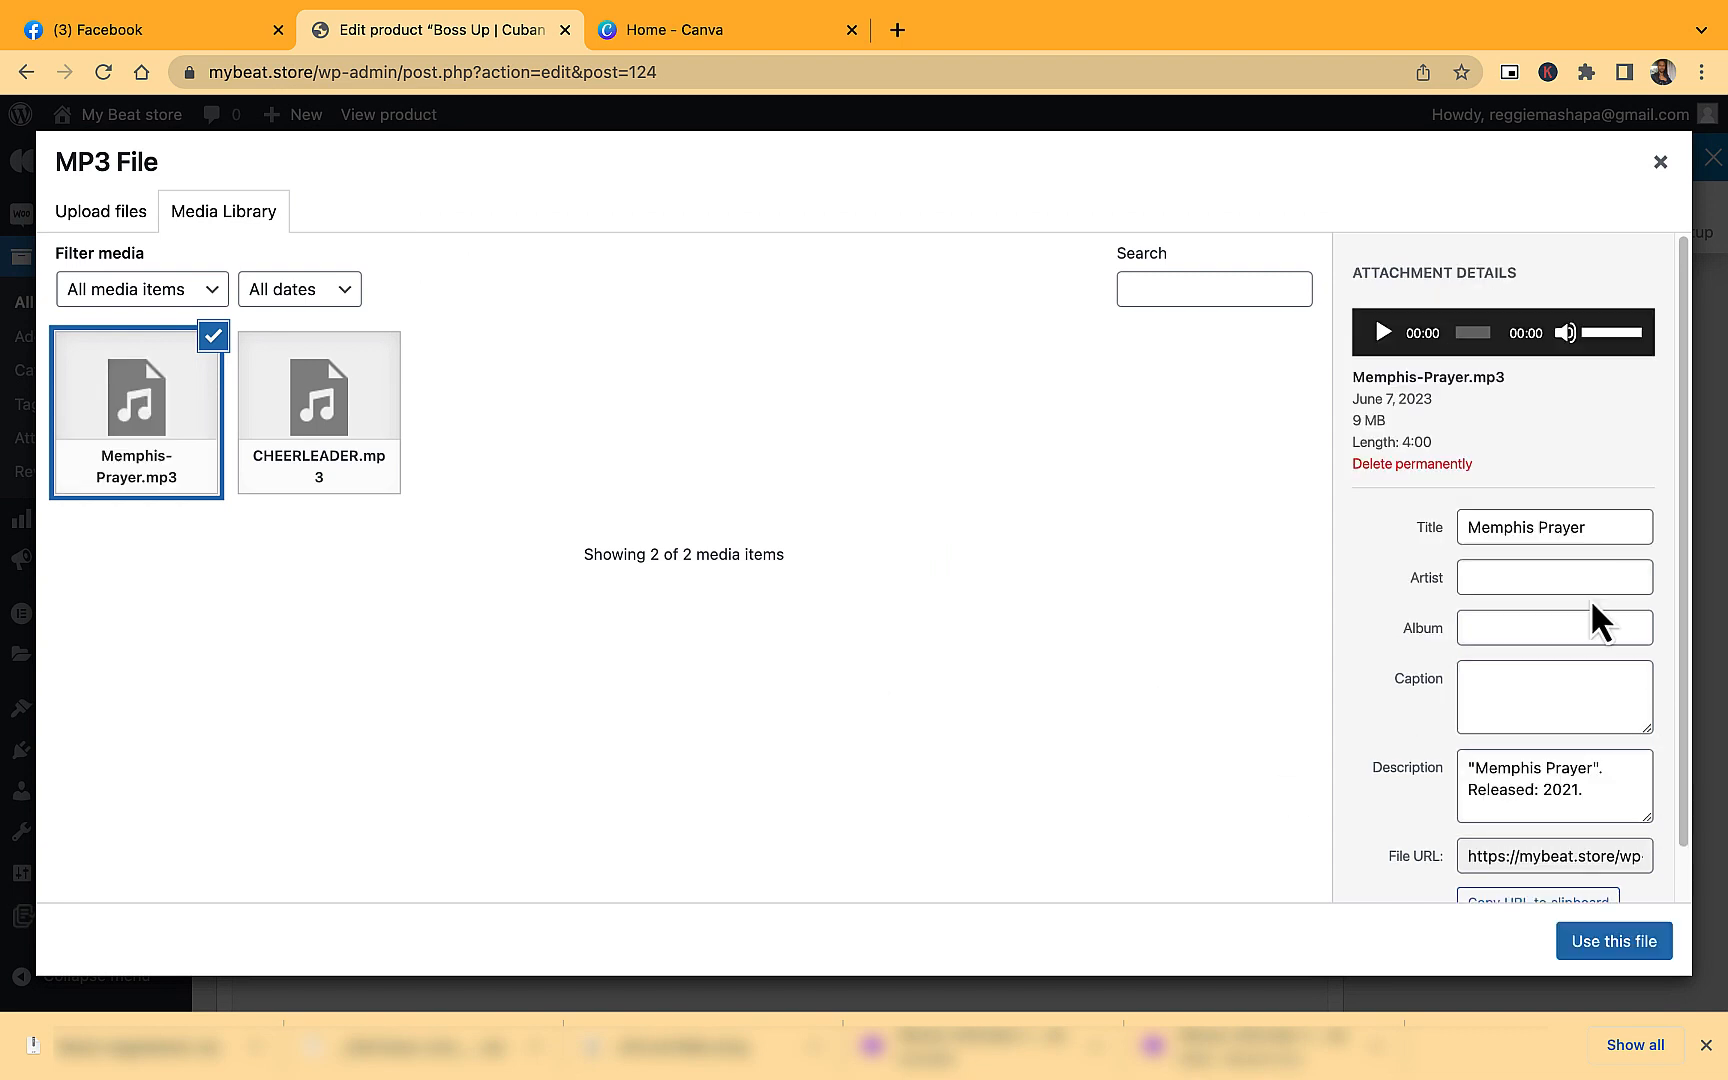
Set the uploaded audio file's title to "Blessing" and assign the file to Track 1.
{"action": "triple_click", "coordinate": [1607, 530]}
{"action": "type", "text": "Blessing"}
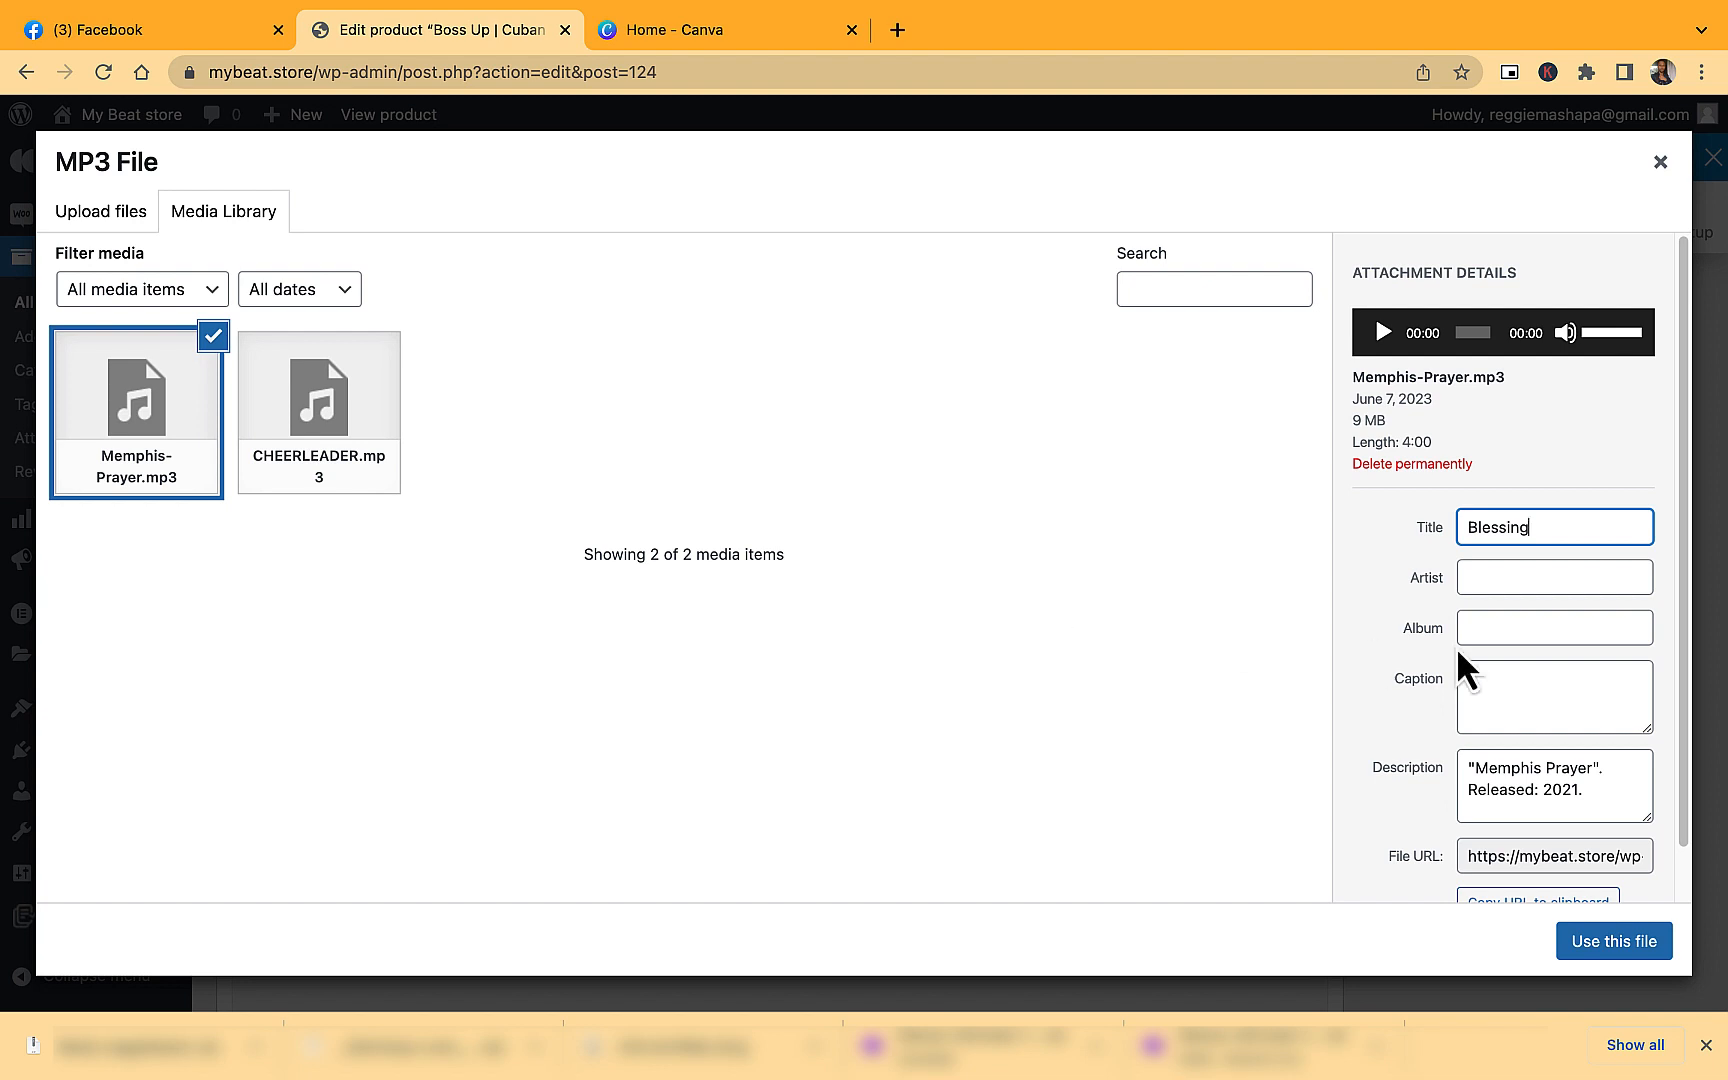
{"action": "scroll", "coordinate": [1520, 710], "scroll_direction": "down", "scroll_amount": 1}
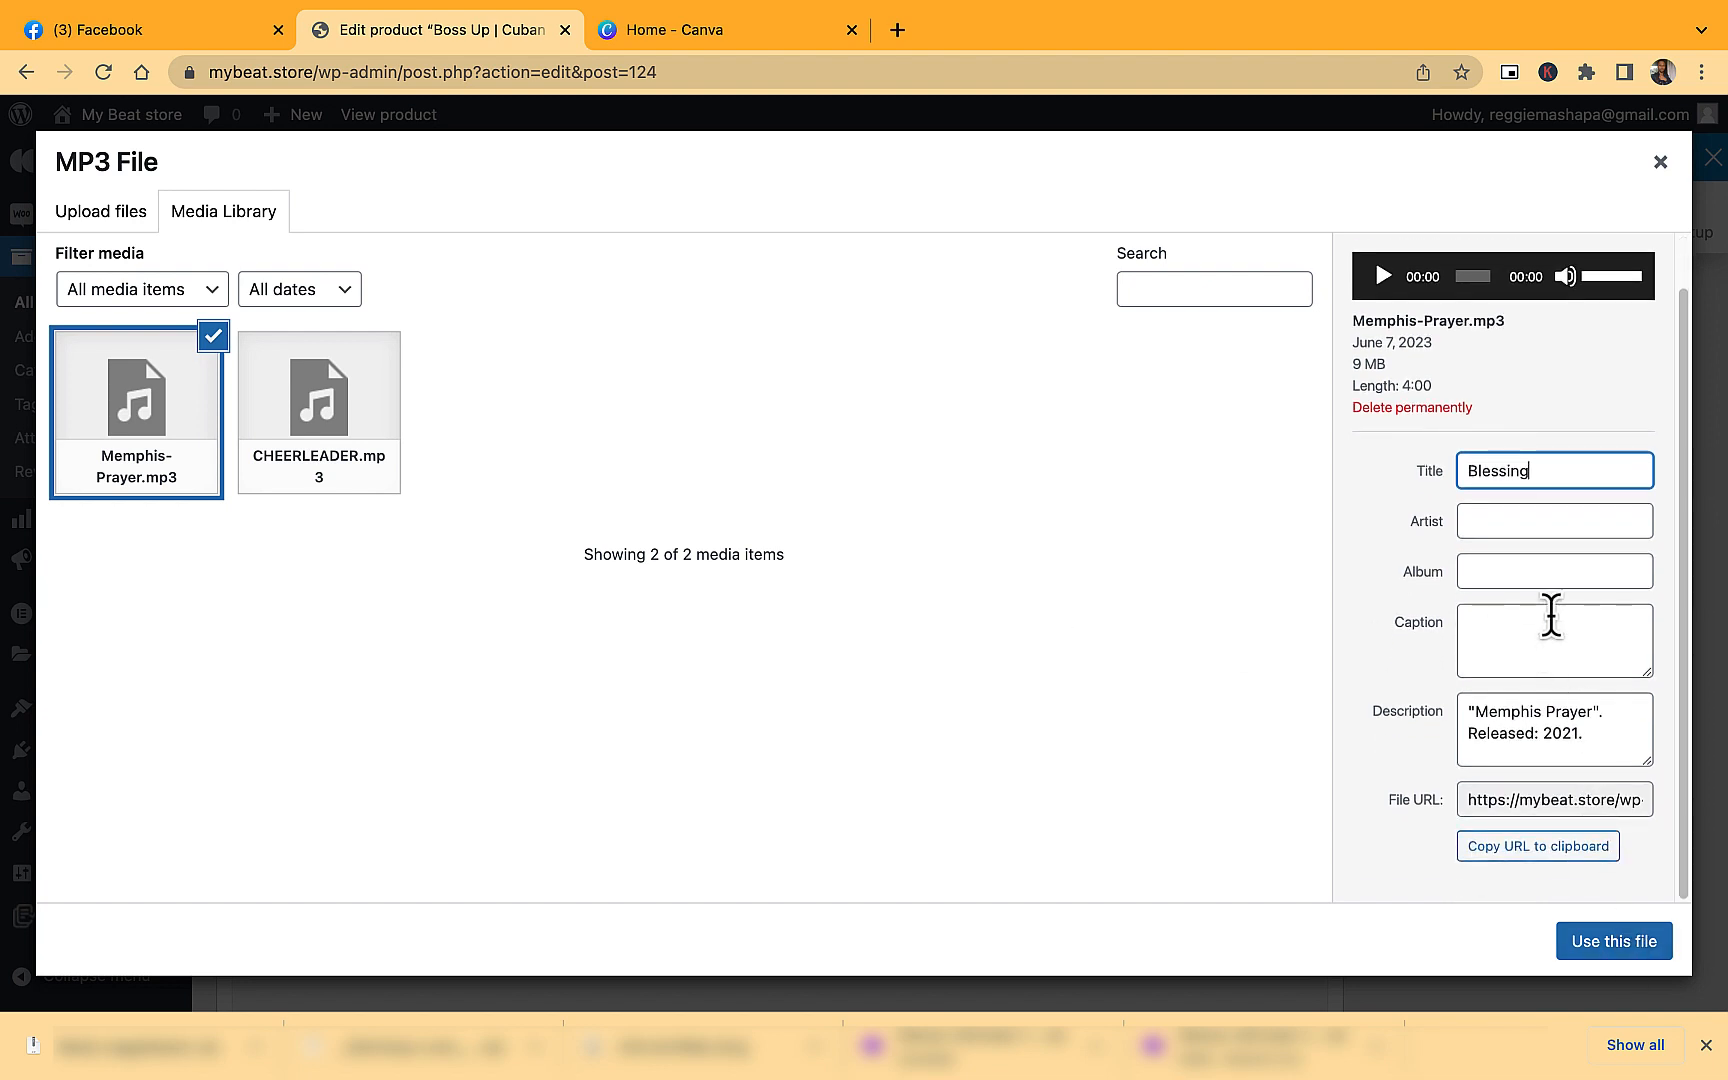
{"action": "left_click", "coordinate": [1513, 512]}
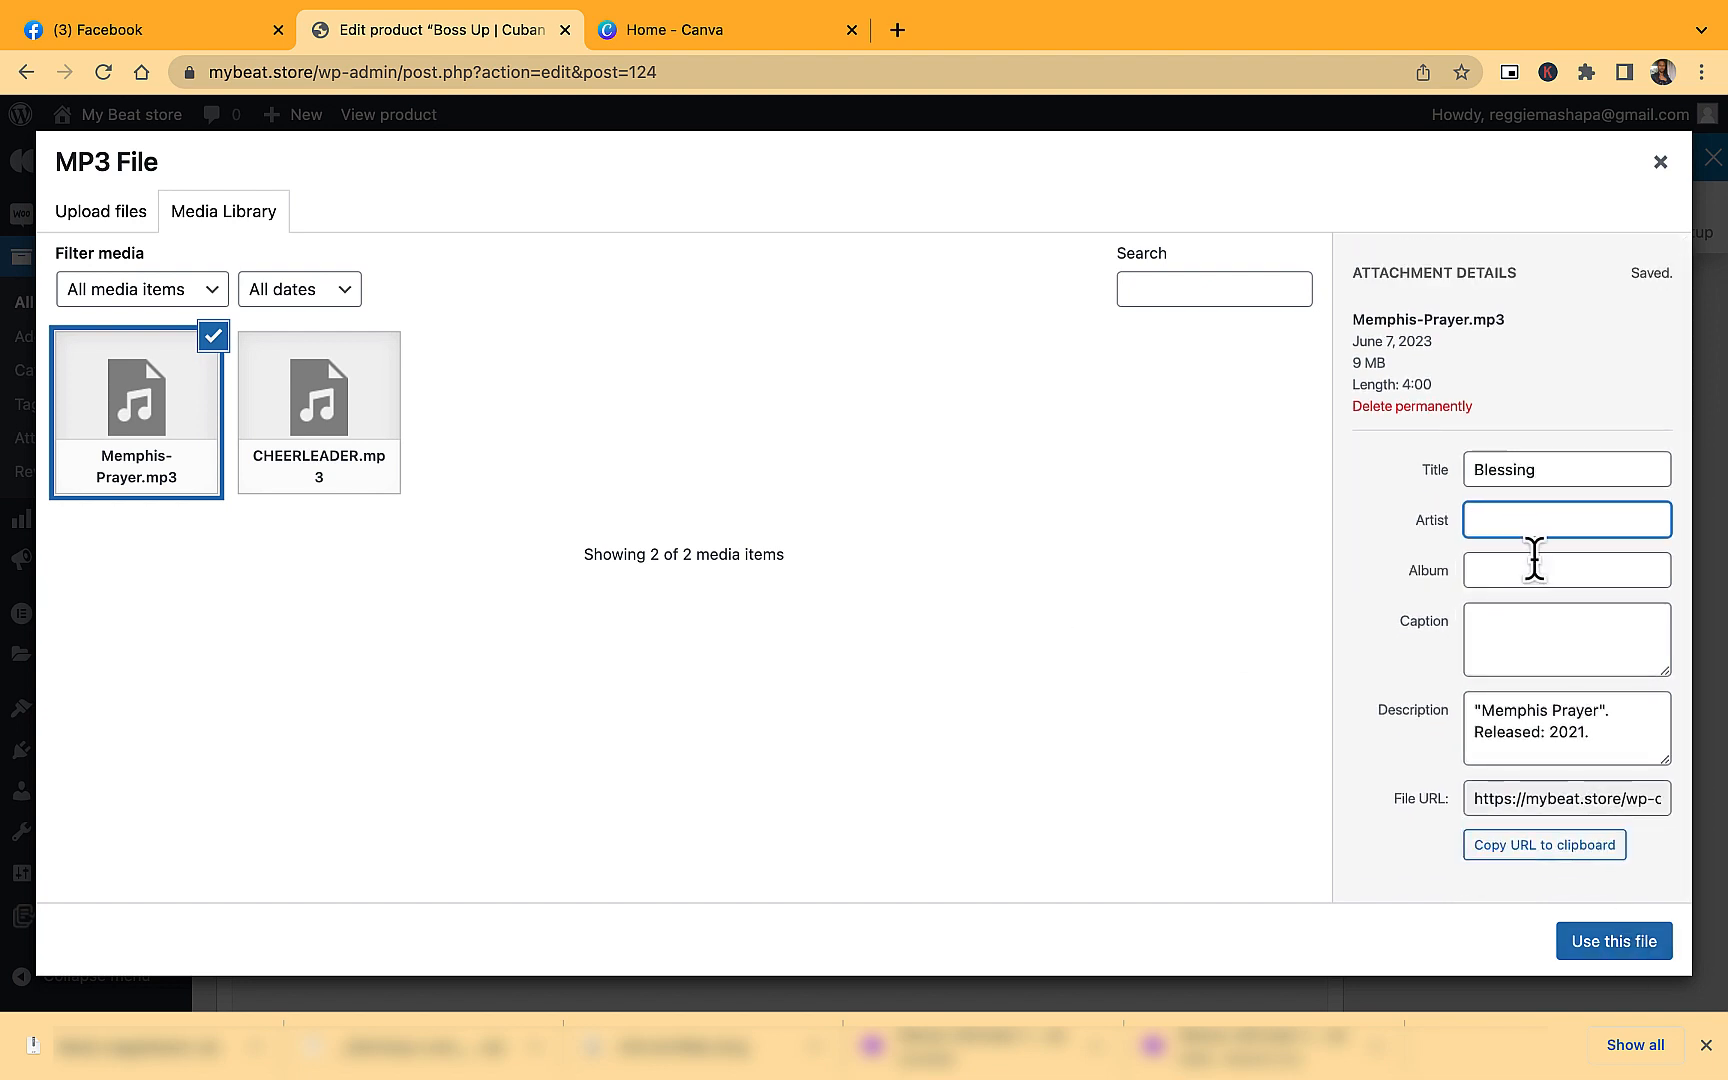
{"action": "left_click", "coordinate": [1606, 940]}
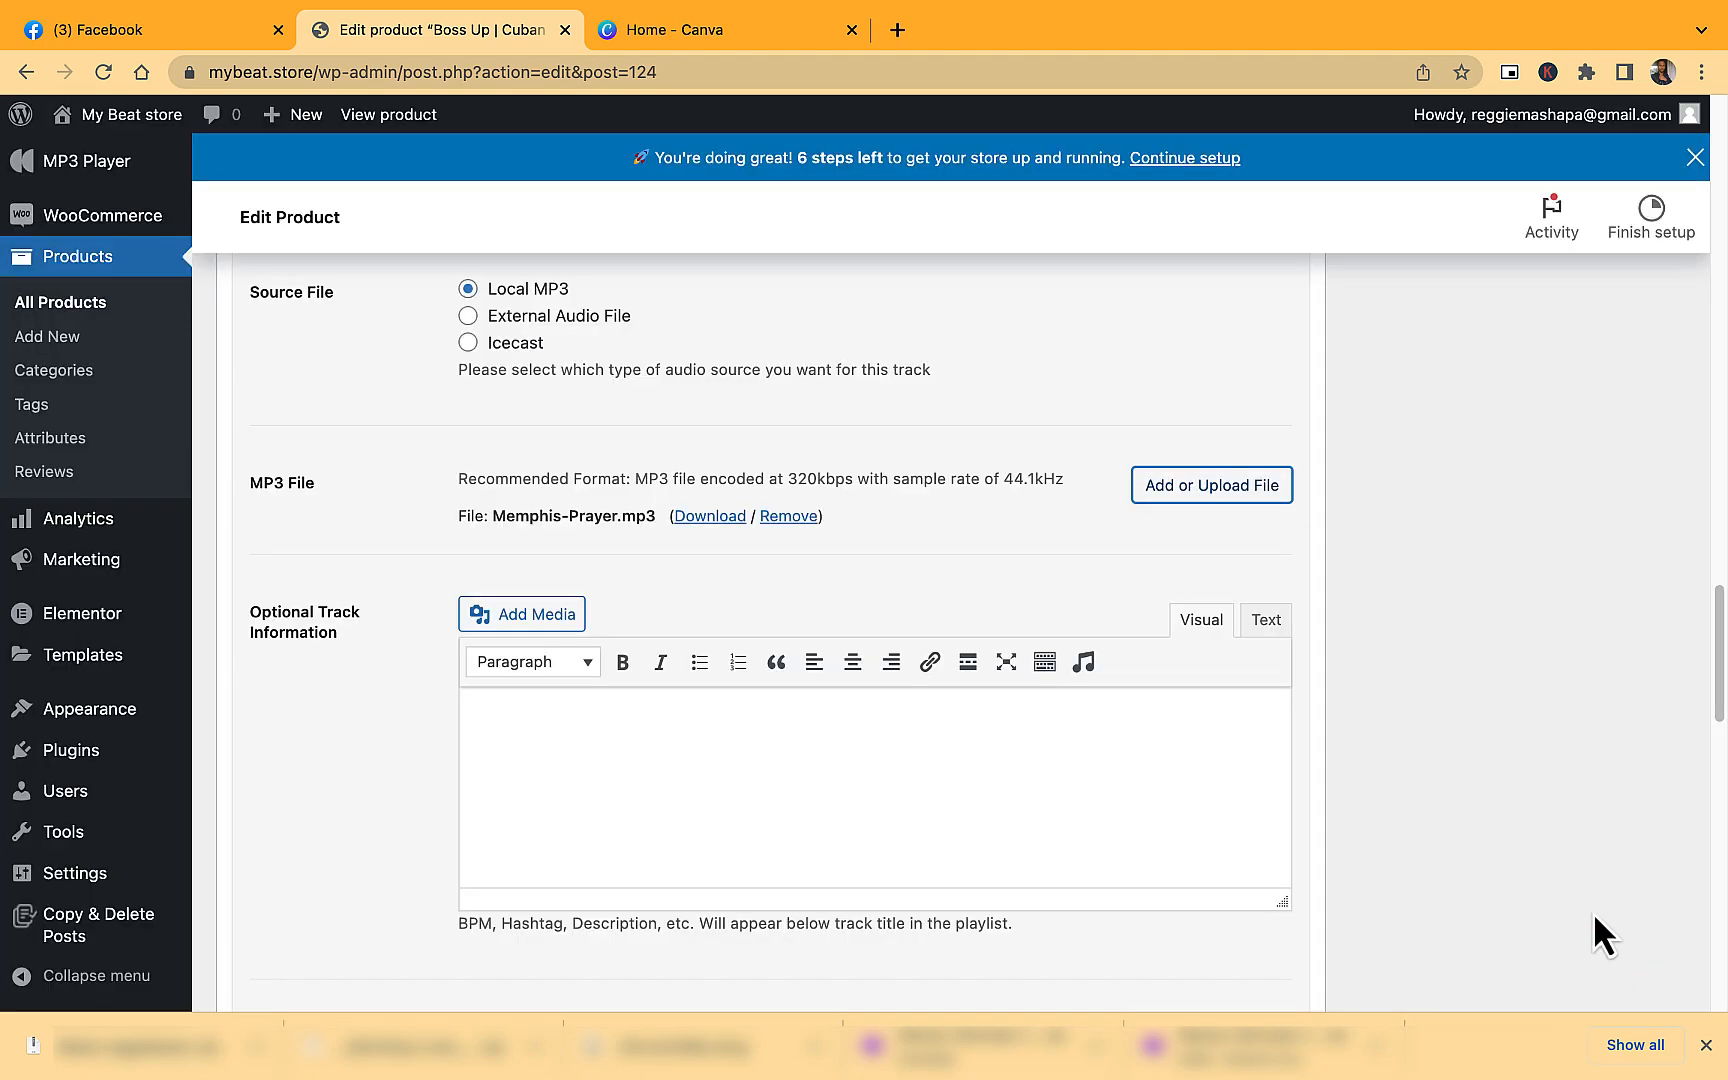
Publish the Blessing product and duplicate it from the product list.
{"action": "scroll", "coordinate": [1300, 560], "scroll_direction": "down", "scroll_amount": 10}
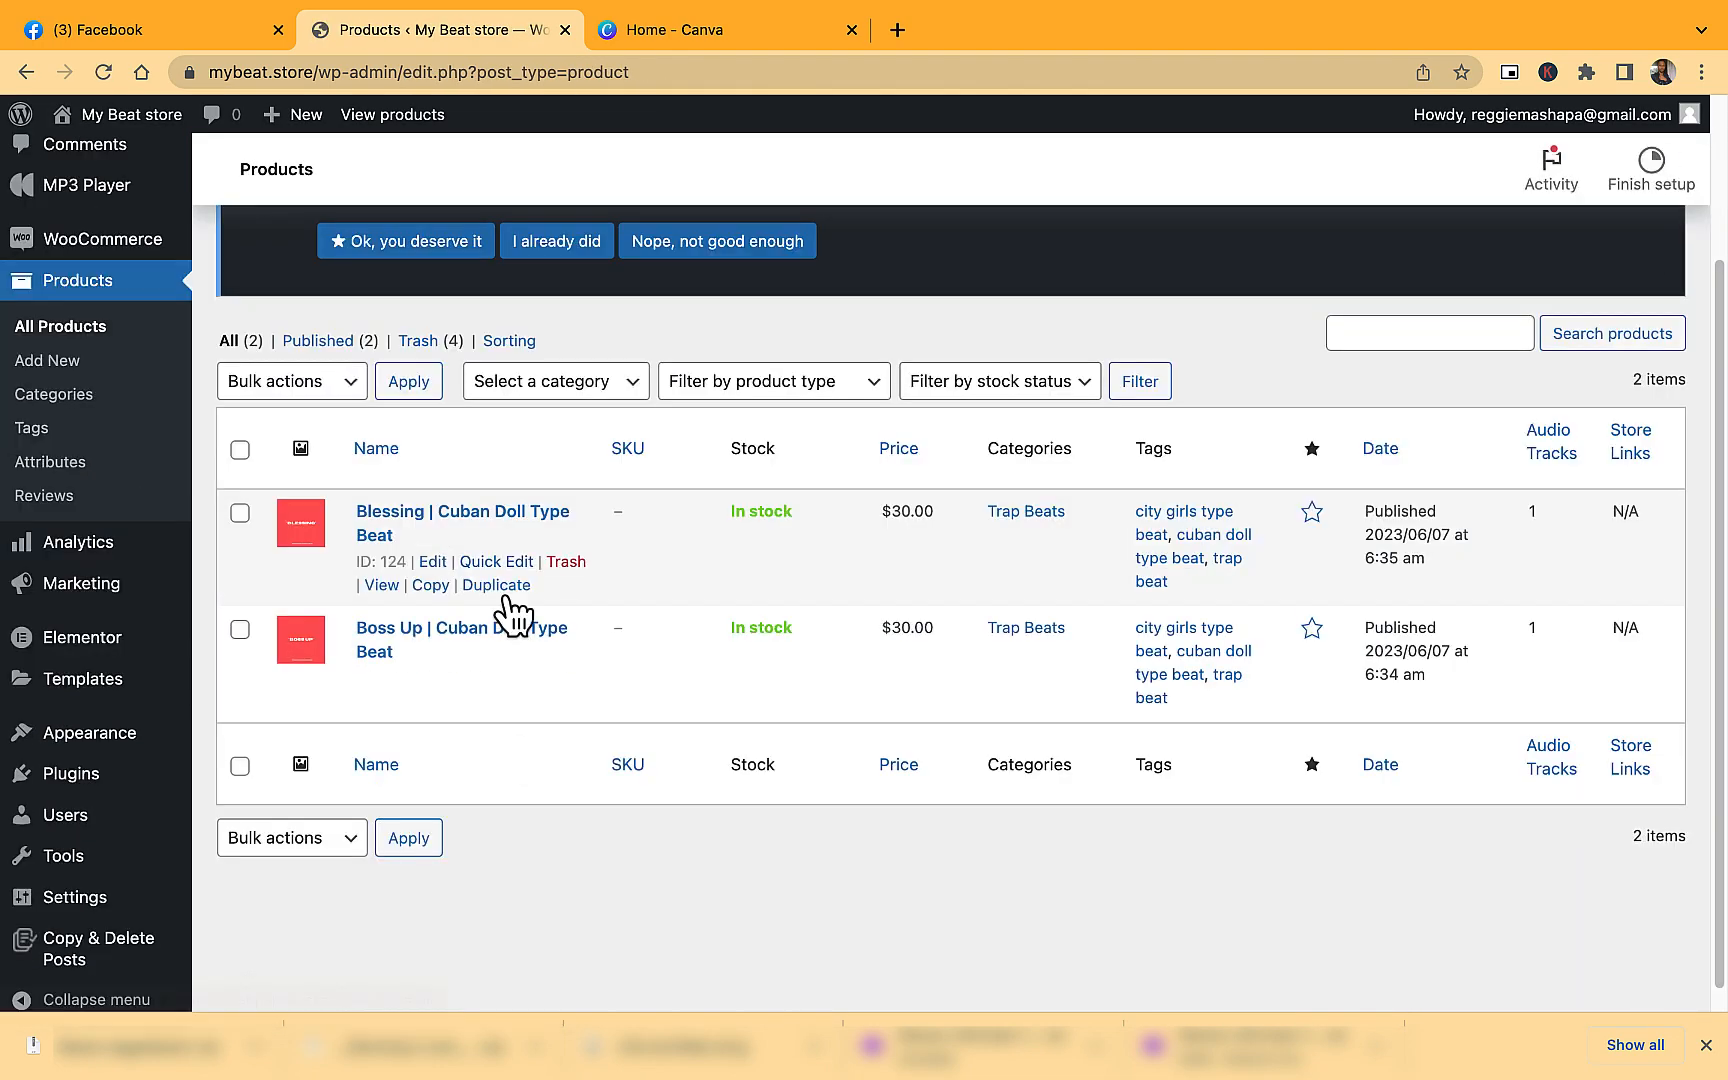
{"action": "left_click", "coordinate": [528, 664]}
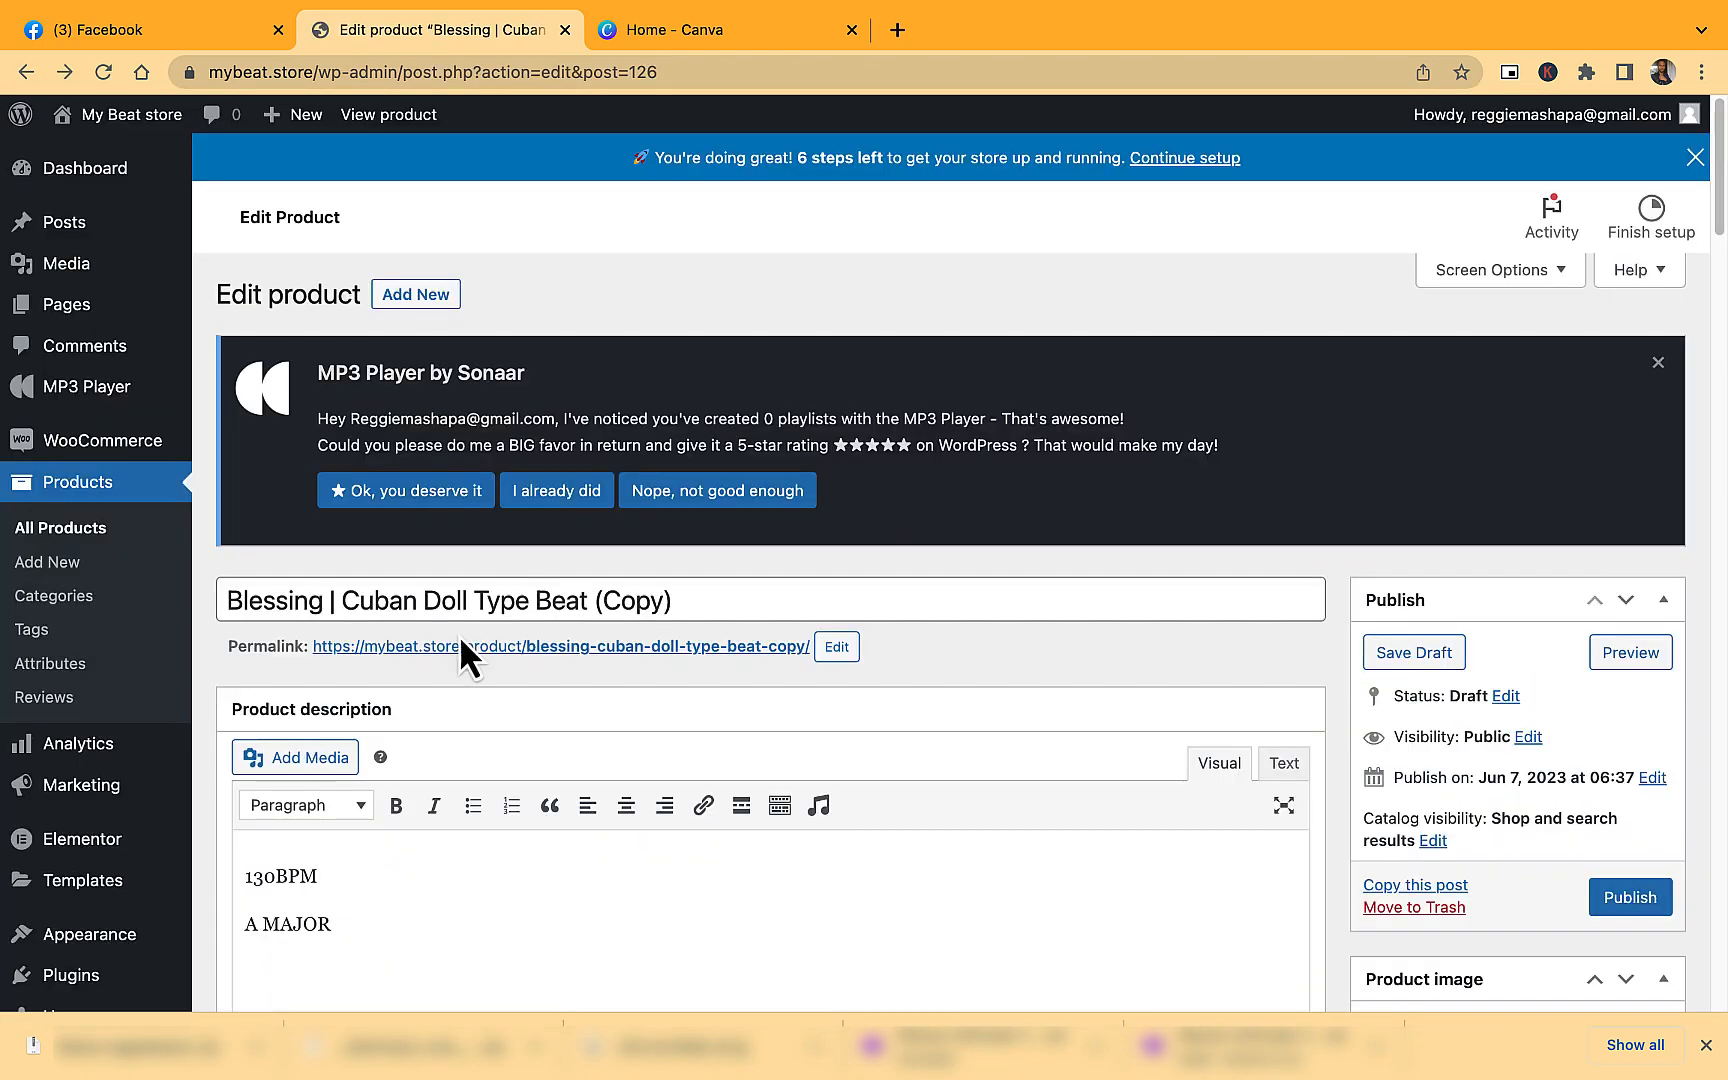
Title the copy of the Blessing product "Brazy | YG Type BEAT".
{"action": "double_click", "coordinate": [285, 600]}
{"action": "type", "text": "Be"}
{"action": "key", "text": "BackSpace"}
{"action": "type", "text": "razy"}
{"action": "left_click_drag", "start_coordinate": [605, 600], "coordinate": [340, 600]}
{"action": "type", "text": "YG Type BEAT"}
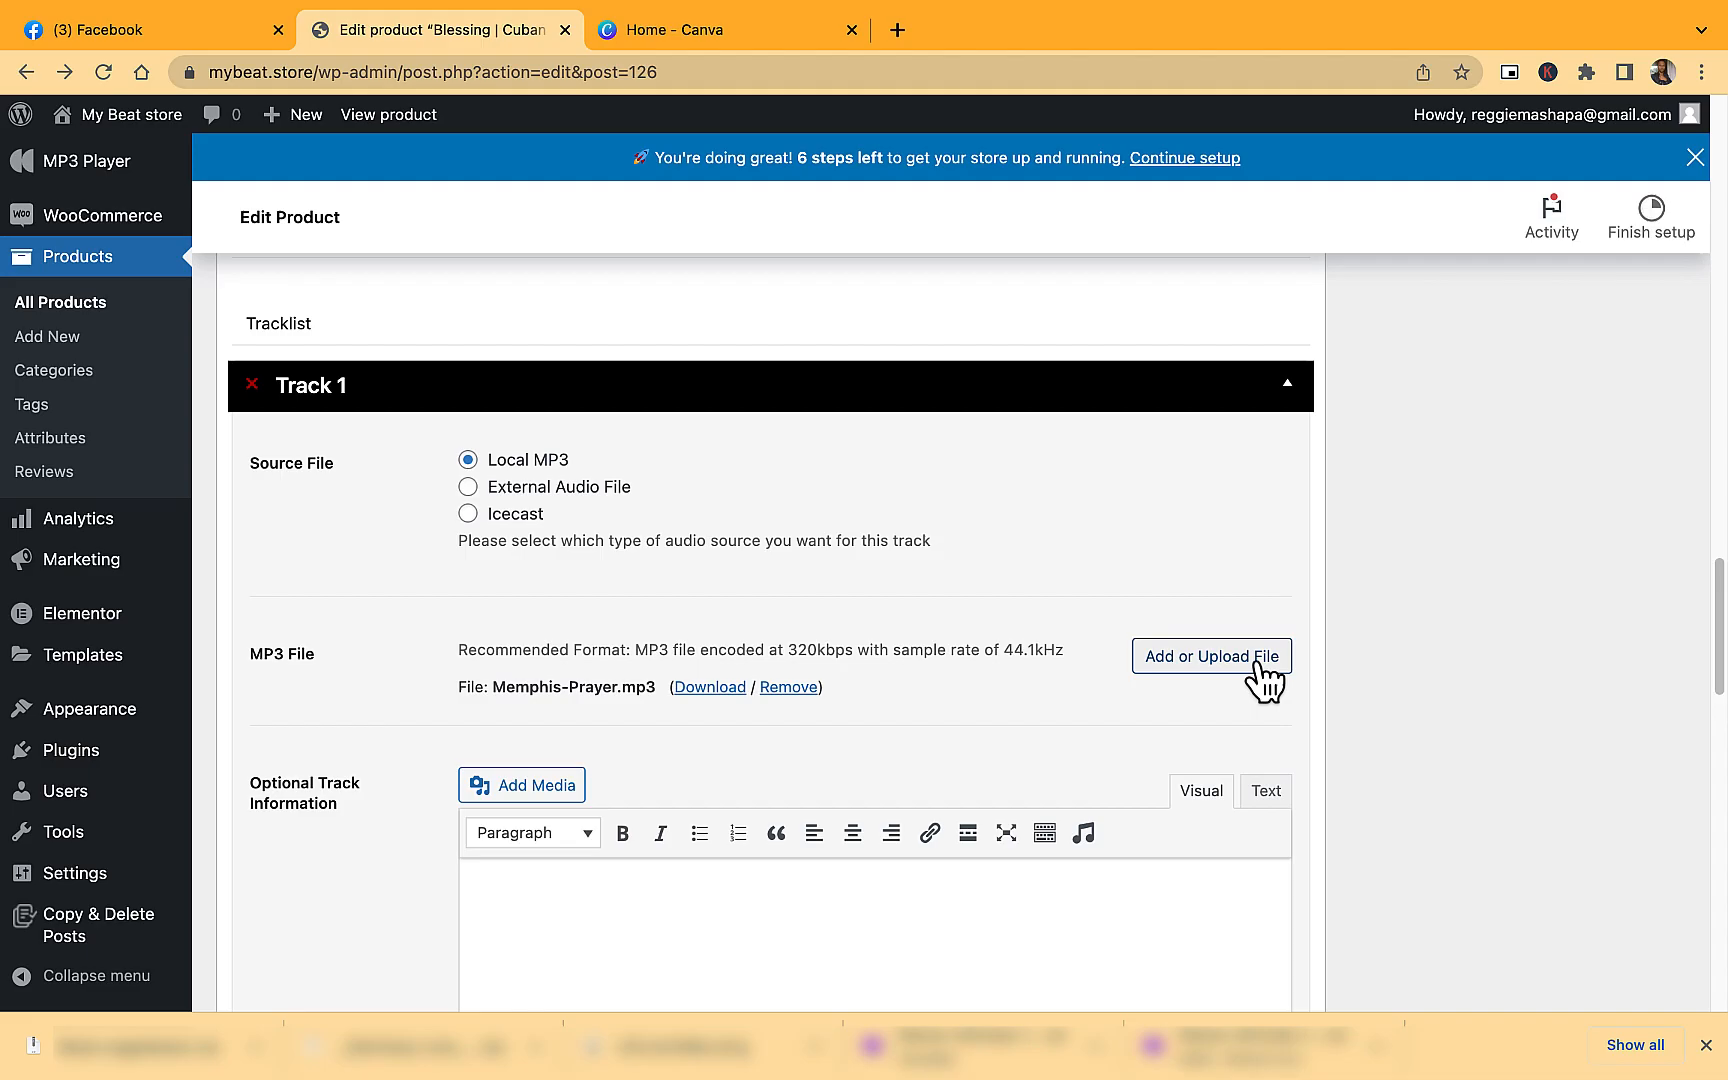
Upload Brazy.mp3 and use it as the MP3 file for Track 1 of the Brazy product.
{"action": "left_click", "coordinate": [1269, 675]}
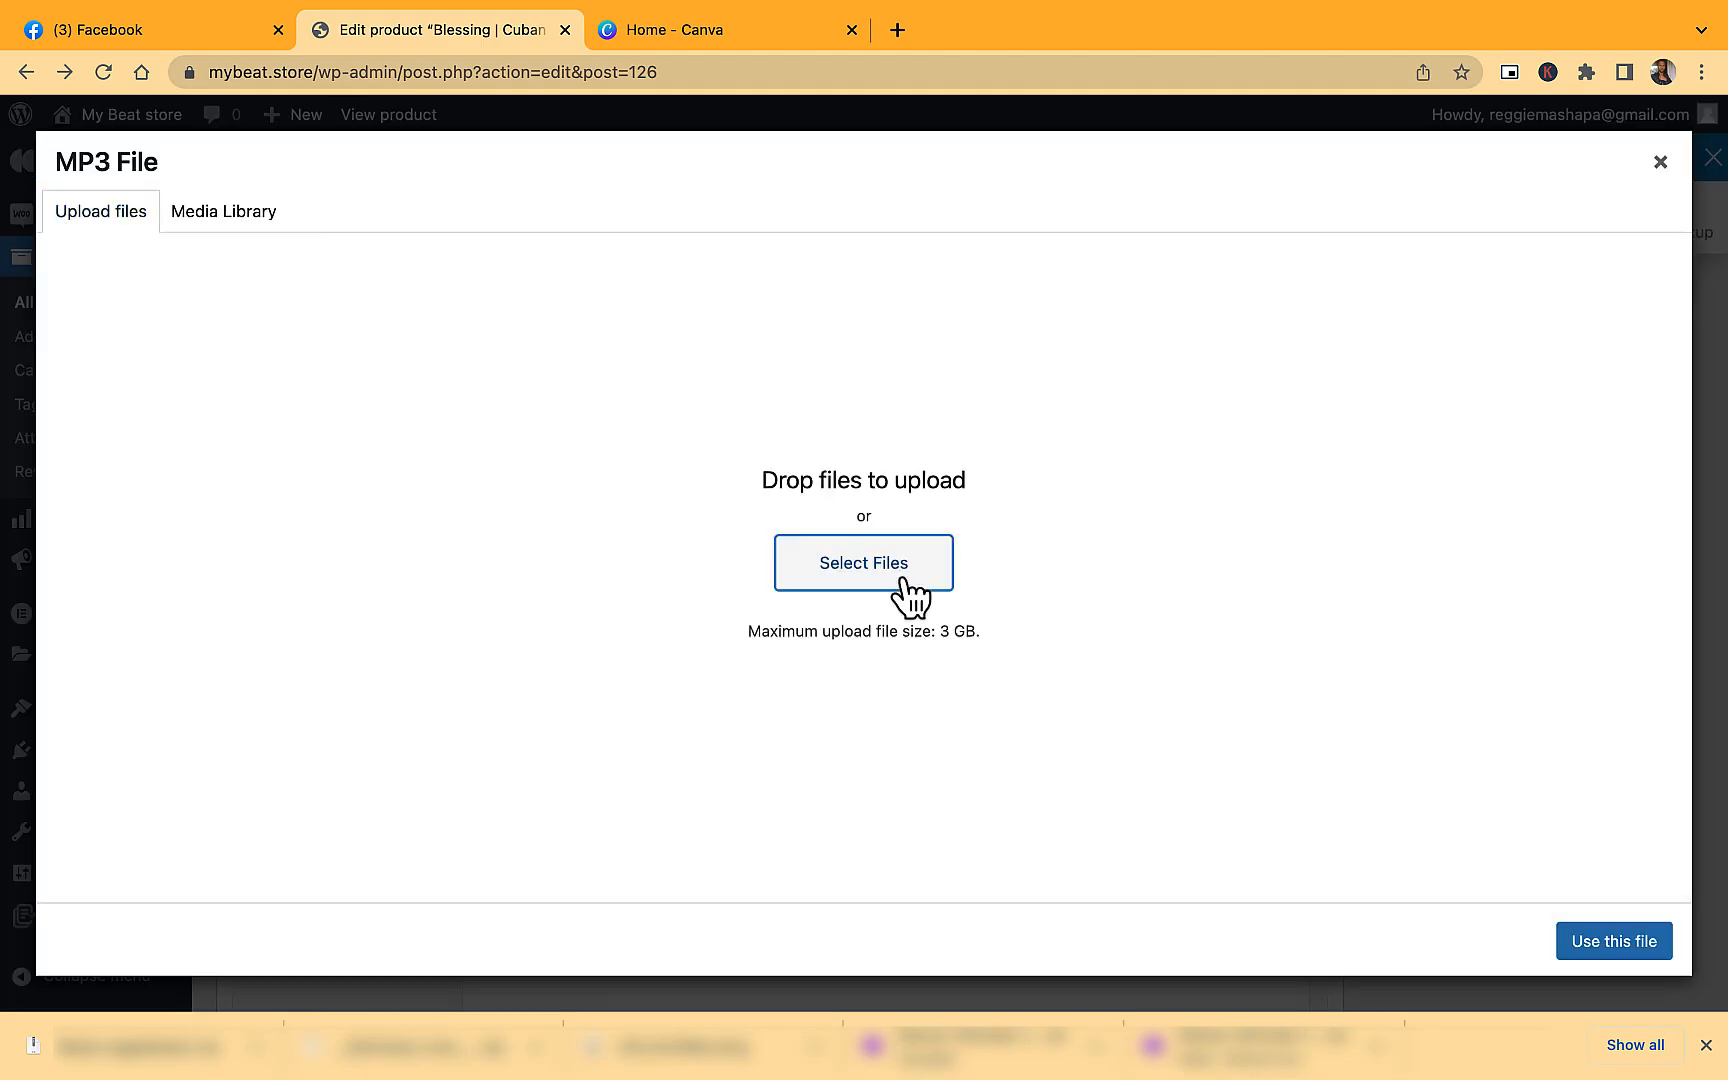
{"action": "left_click", "coordinate": [910, 590]}
{"action": "left_click", "coordinate": [640, 594]}
{"action": "left_click", "coordinate": [1278, 771]}
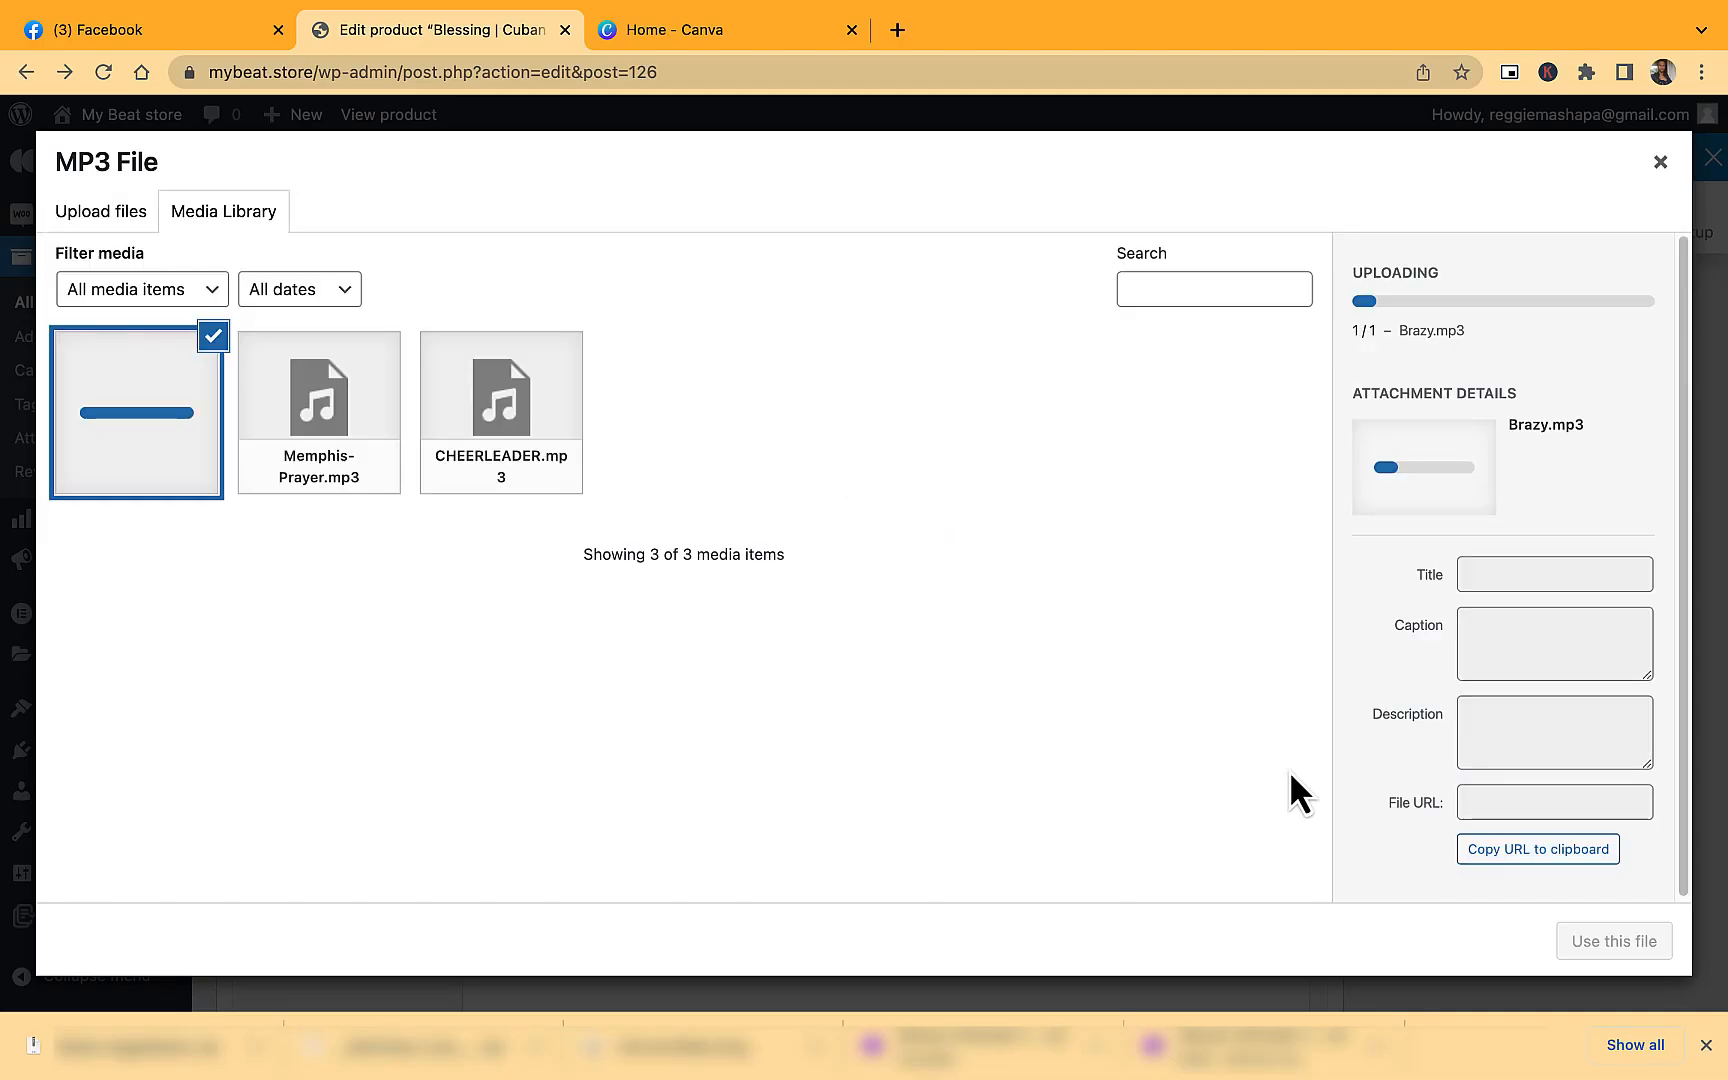
{"action": "left_click", "coordinate": [1614, 941]}
Publish the "Brazy | YG Type BEAT" product and return to the list of all products.
{"action": "left_click", "coordinate": [1630, 670]}
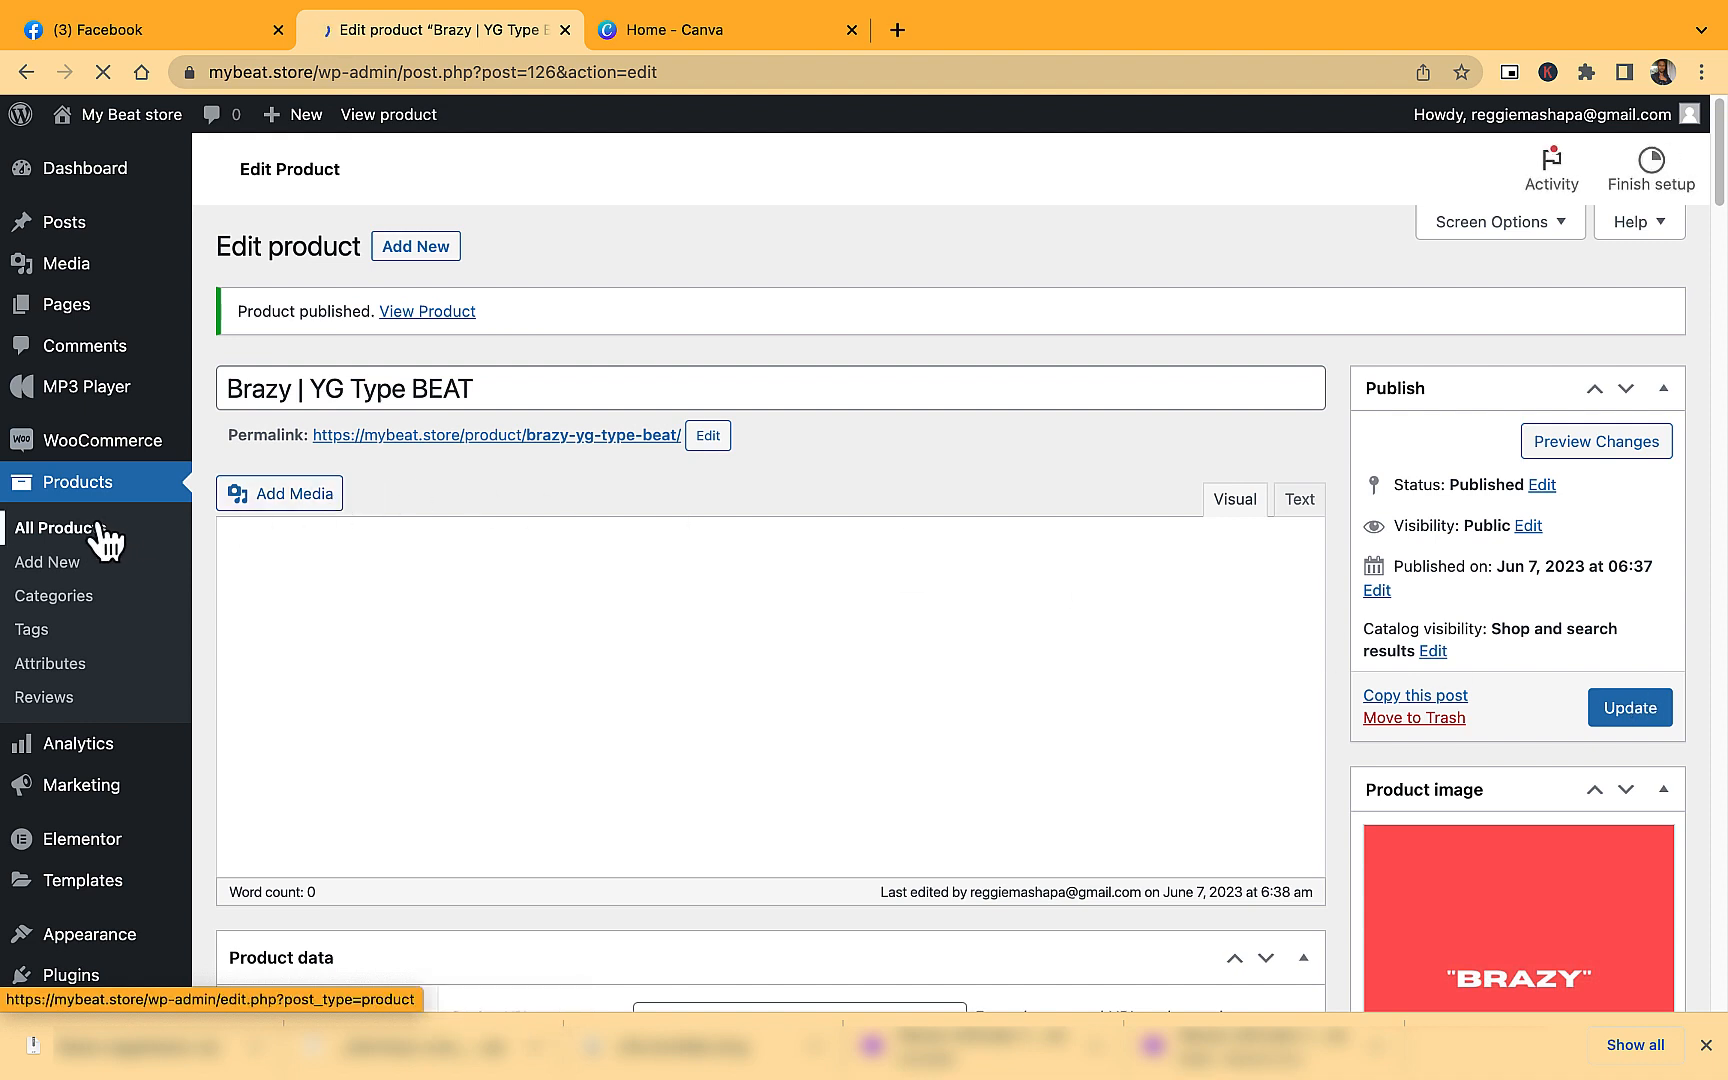
{"action": "left_click", "coordinate": [100, 530]}
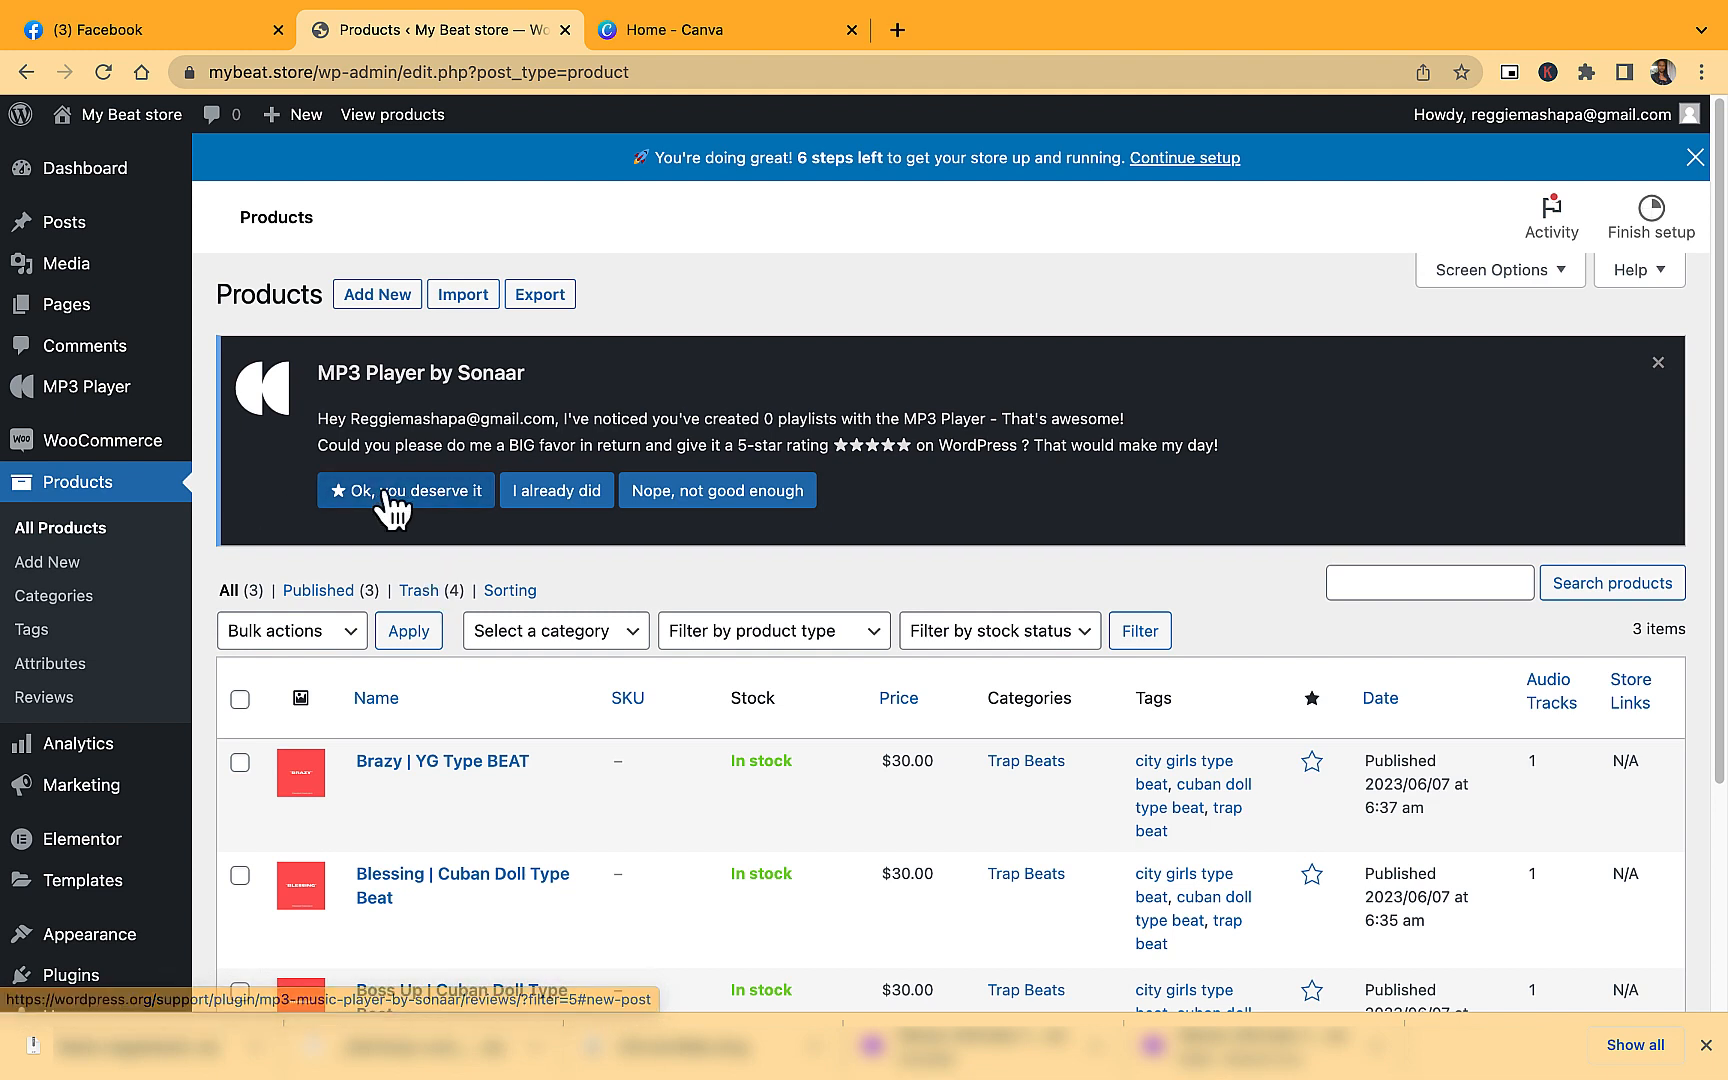
Visit the store's home page and open it in the Elementor editor at the Beats section.
{"action": "mouse_move", "coordinate": [130, 116]}
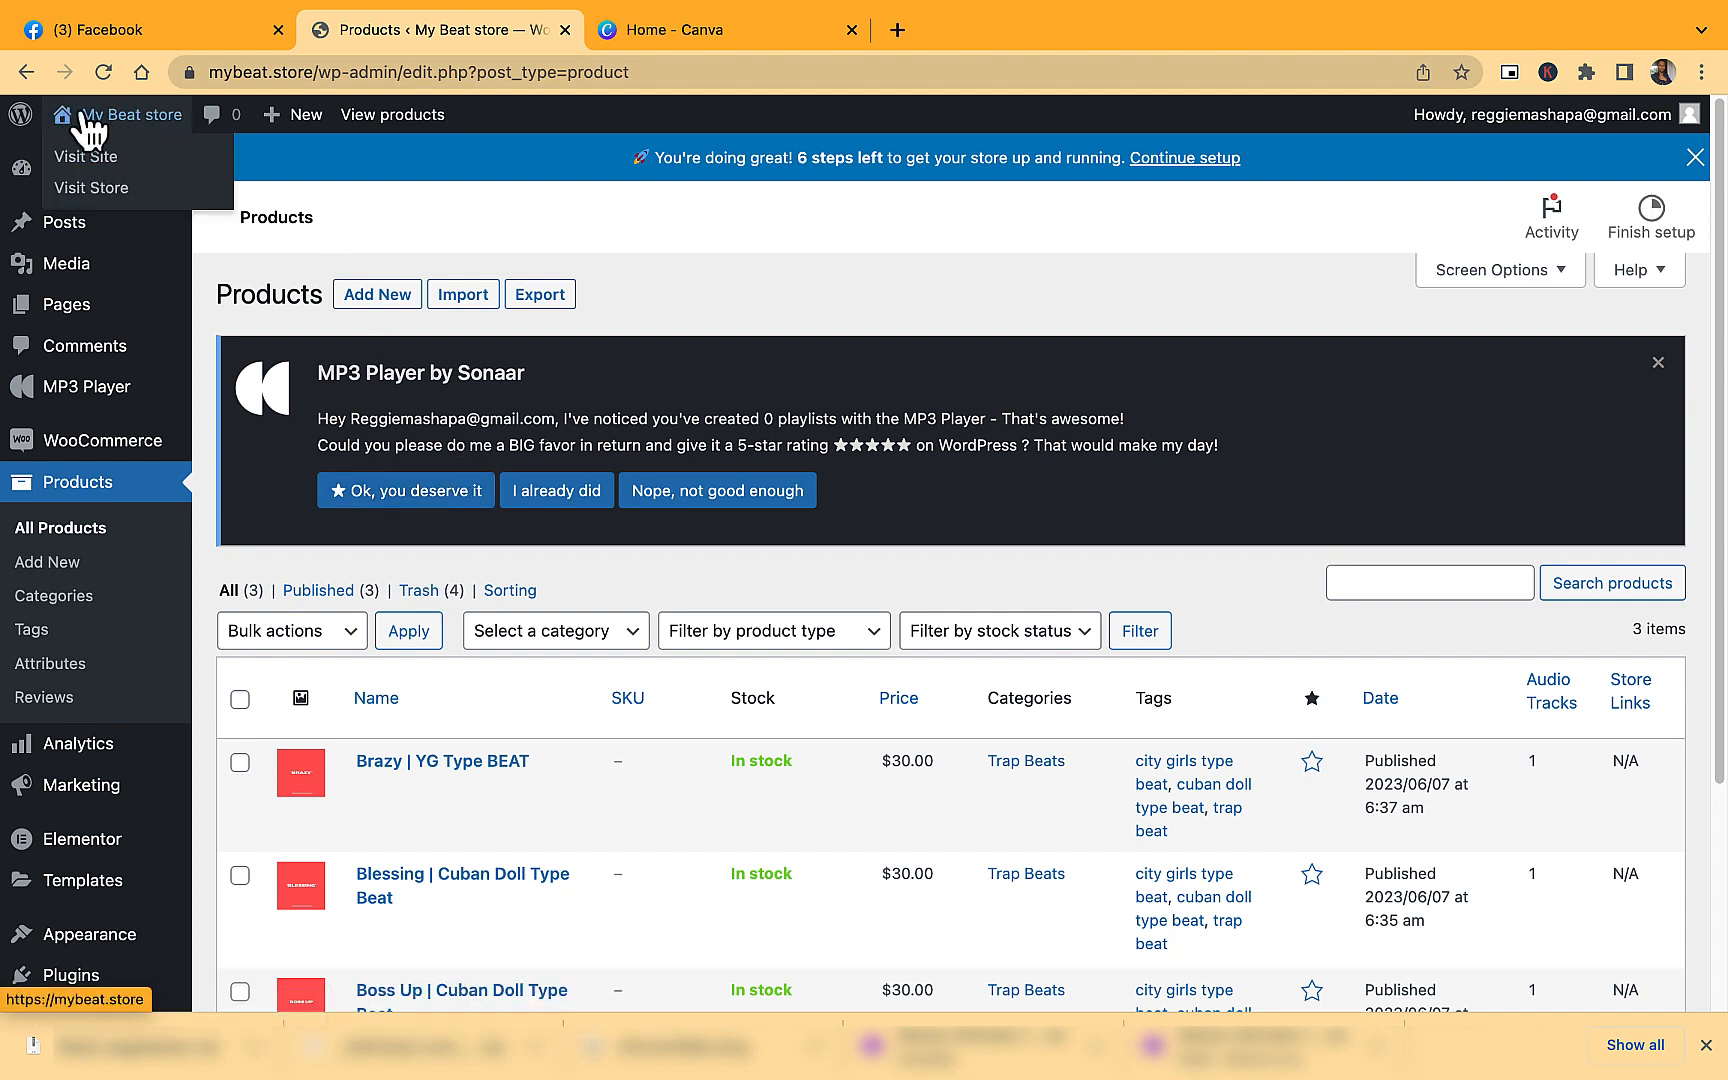
{"action": "left_click", "coordinate": [92, 158]}
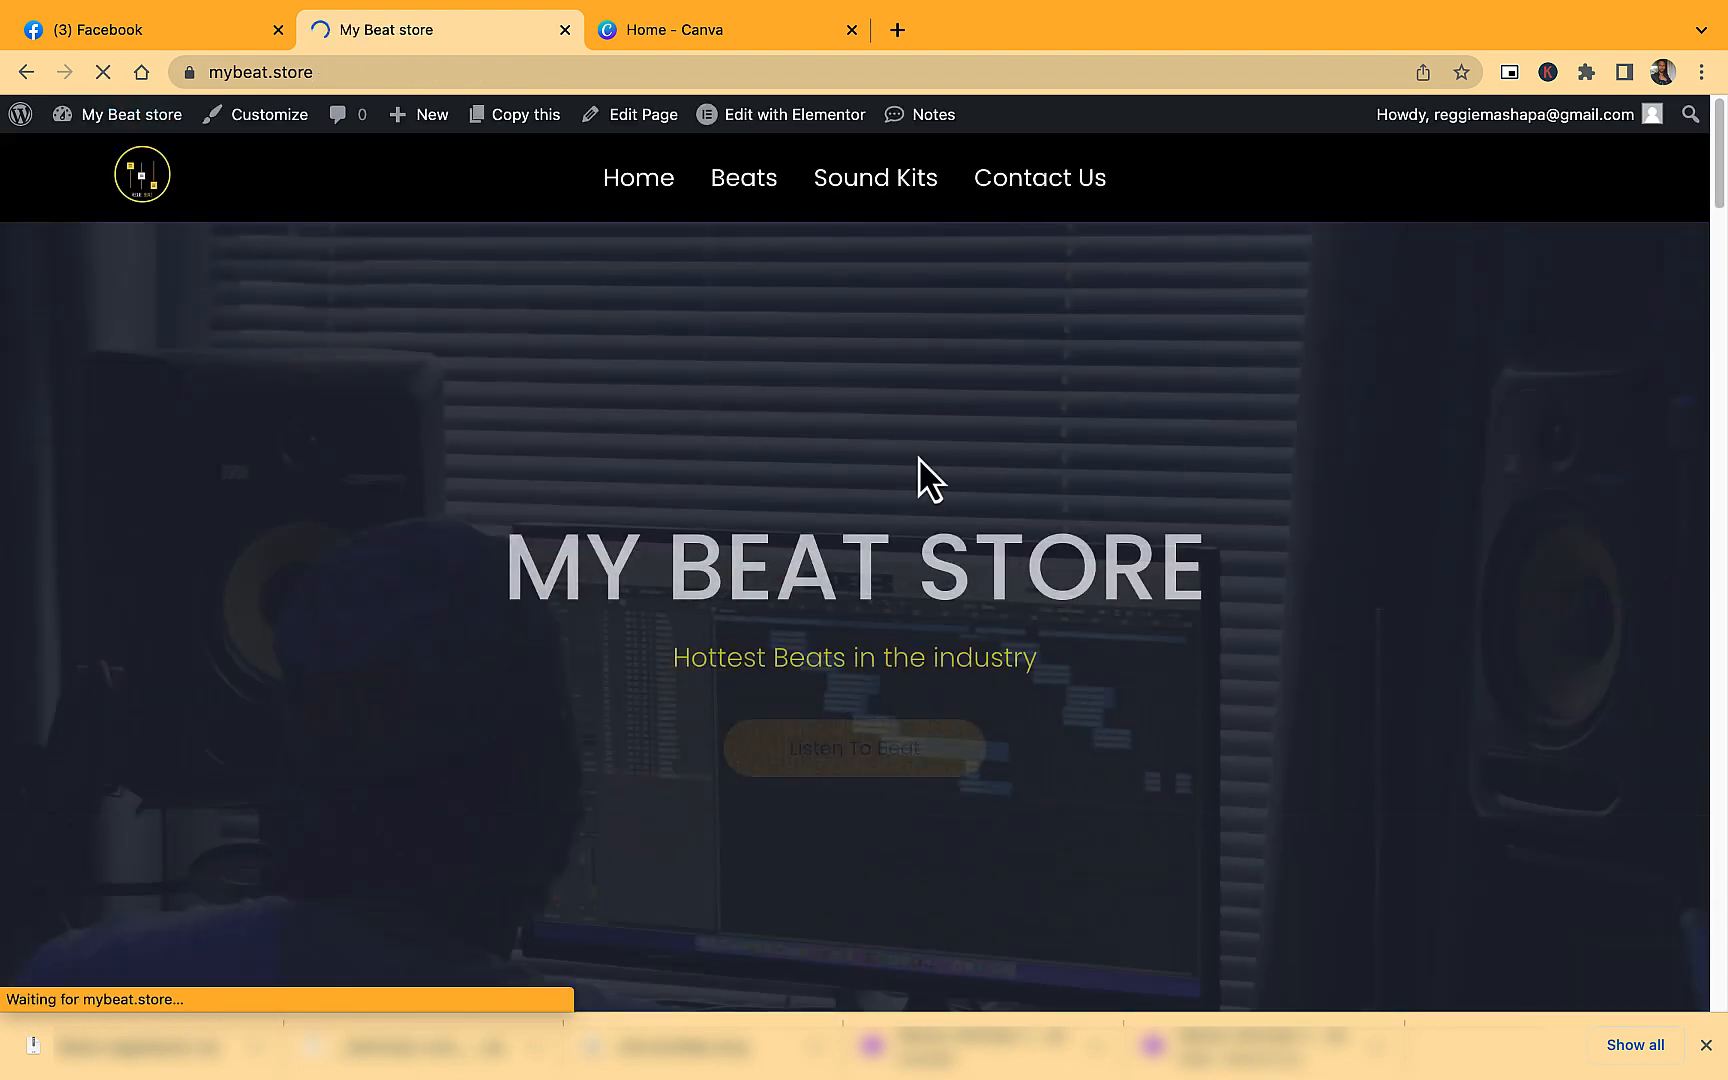
{"action": "mouse_move", "coordinate": [820, 116]}
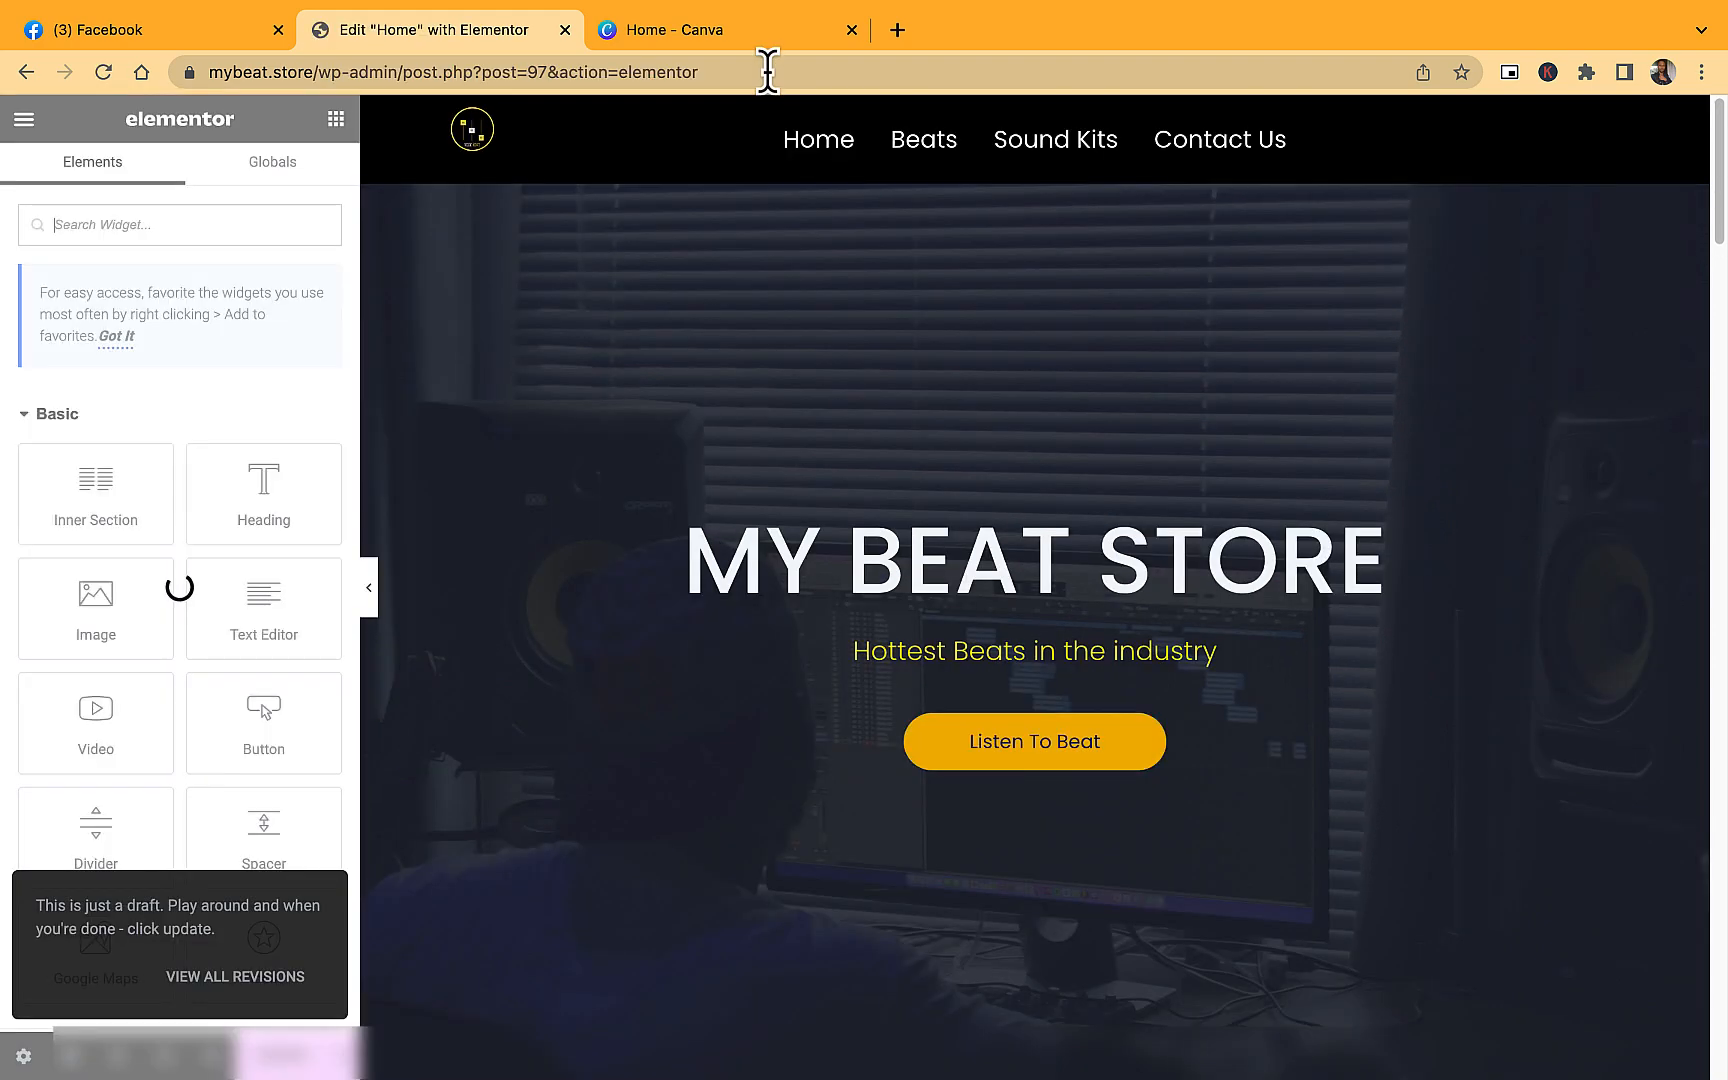
{"action": "scroll", "coordinate": [891, 390], "scroll_direction": "down", "scroll_amount": 6}
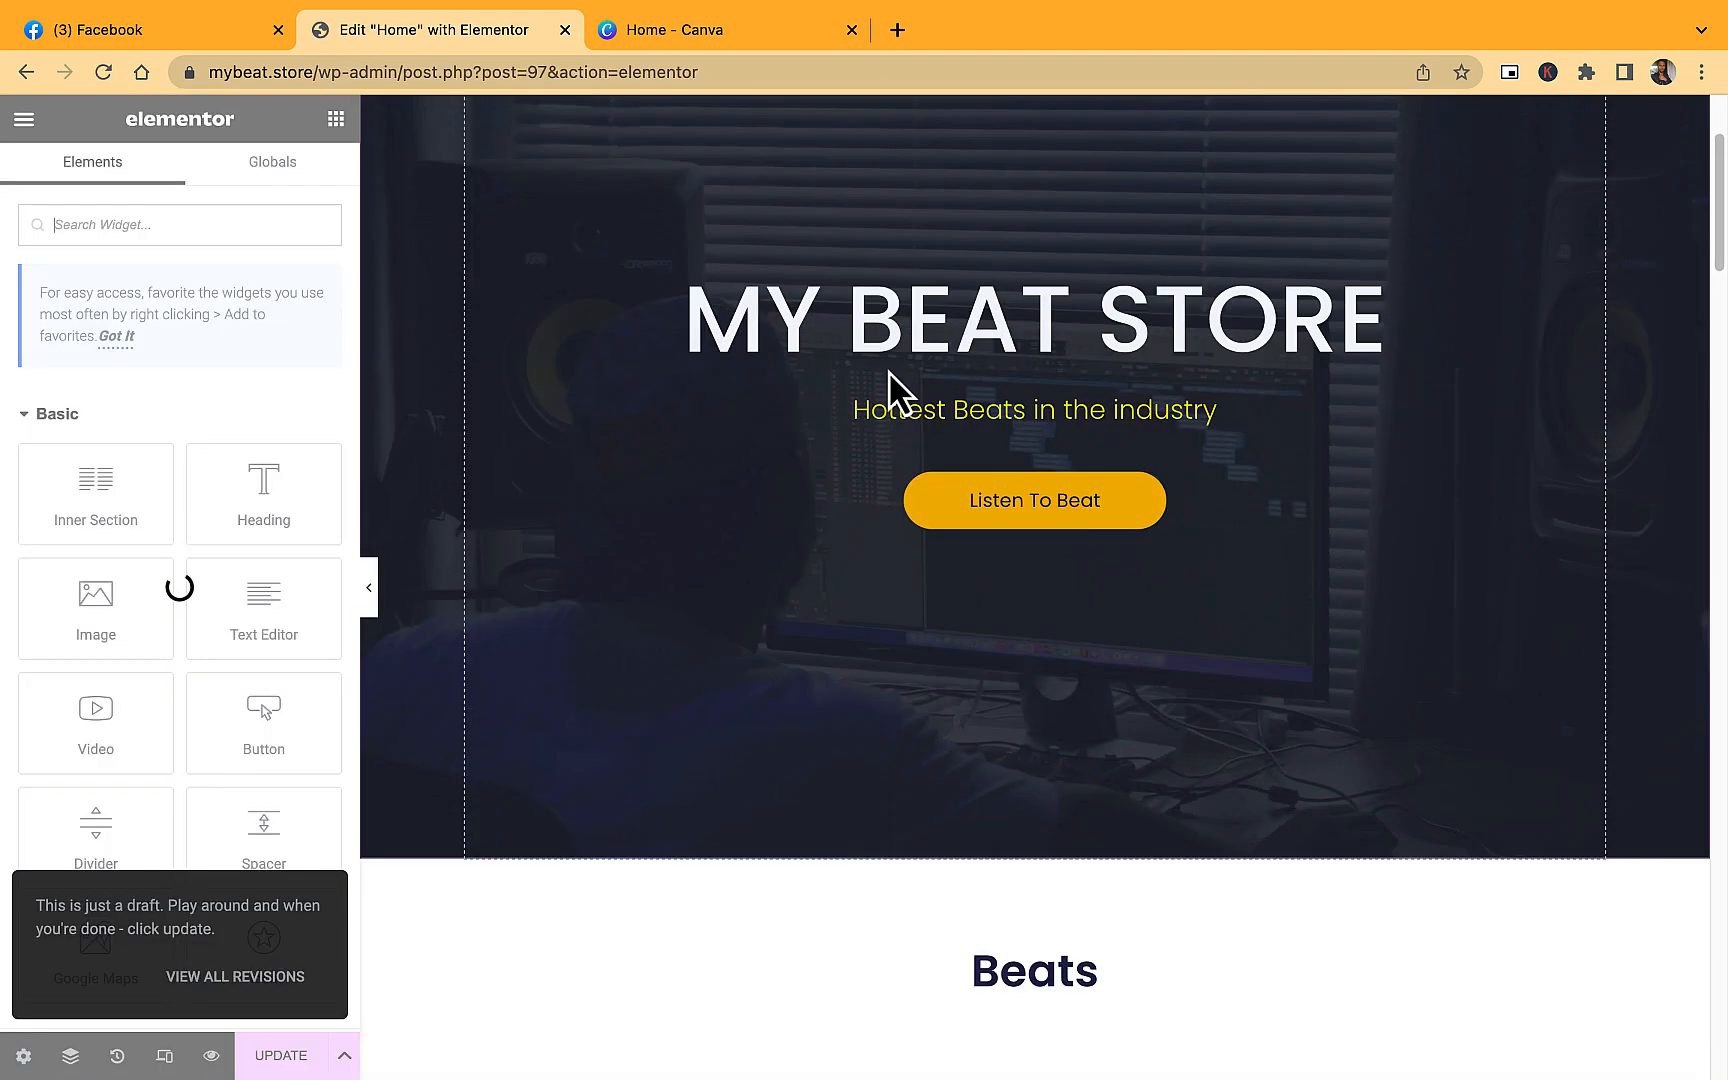
{"action": "scroll", "coordinate": [1018, 436], "scroll_direction": "down", "scroll_amount": 6}
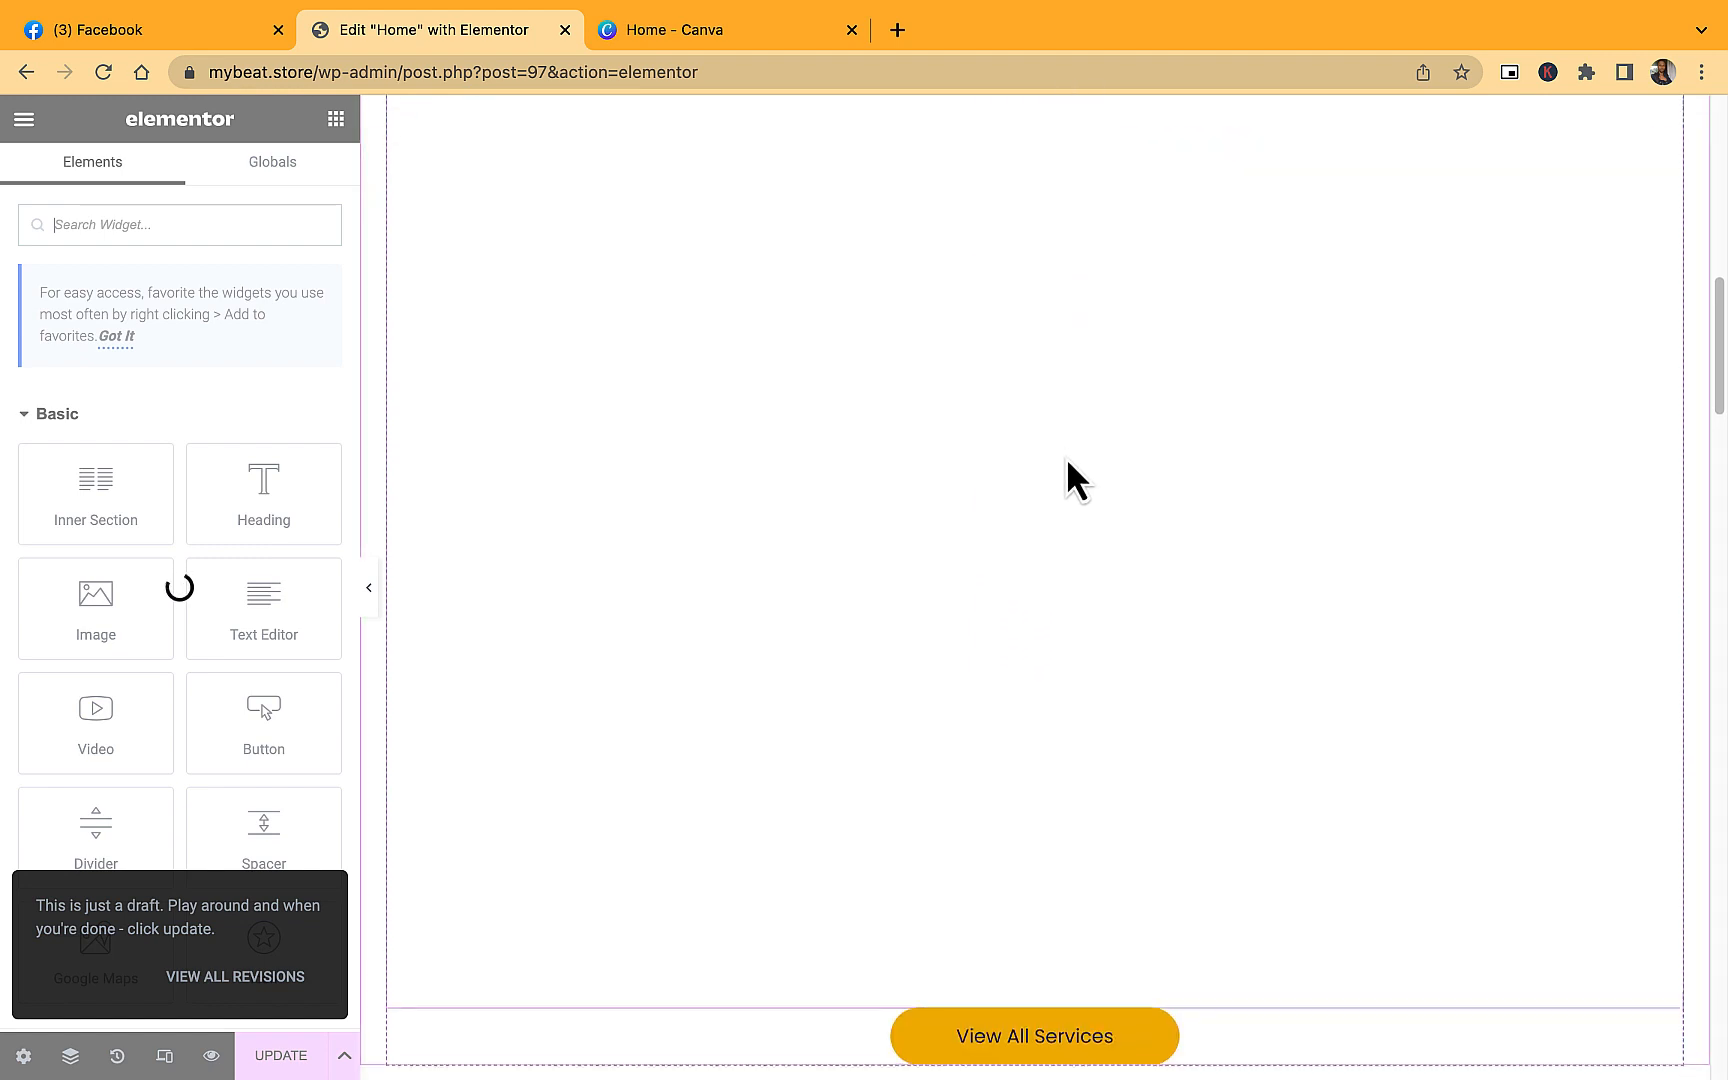
Duplicate the home page's Beats section.
{"action": "scroll", "coordinate": [1068, 474], "scroll_direction": "up", "scroll_amount": 5}
{"action": "scroll", "coordinate": [1066, 458], "scroll_direction": "up", "scroll_amount": 2}
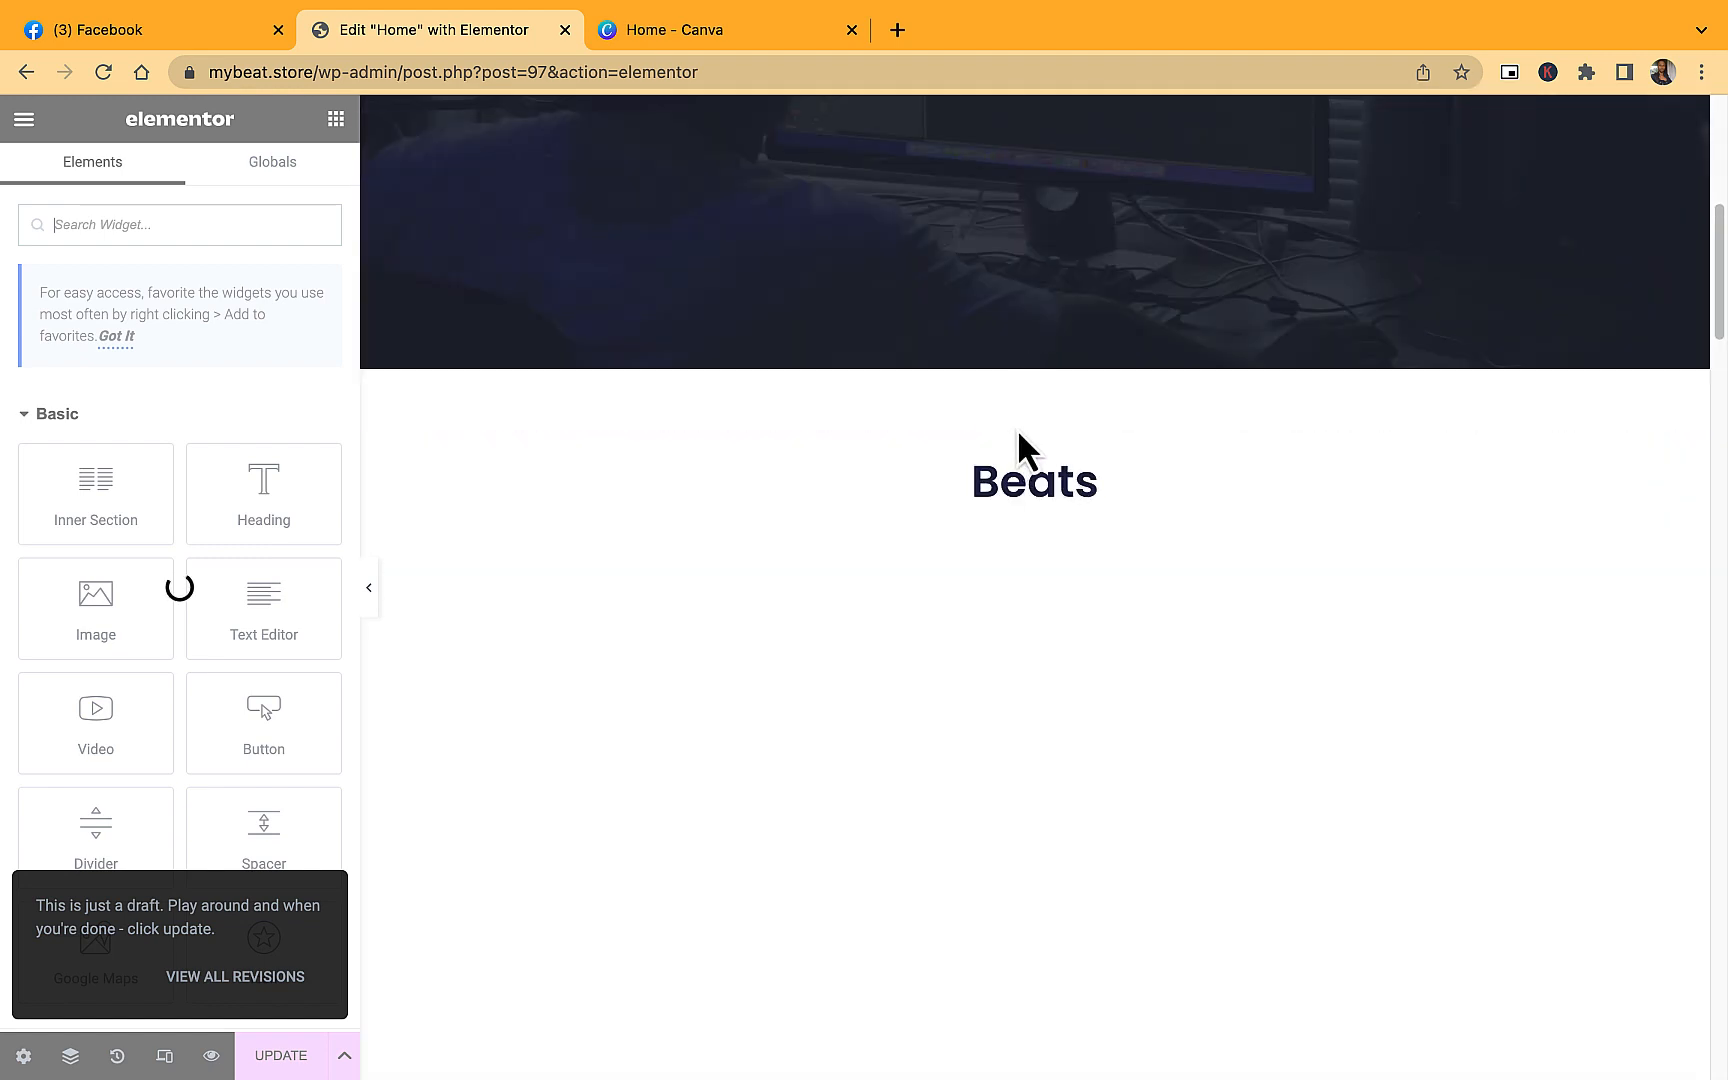
{"action": "mouse_move", "coordinate": [1037, 455]}
{"action": "scroll", "coordinate": [1037, 455], "scroll_direction": "up", "scroll_amount": 1}
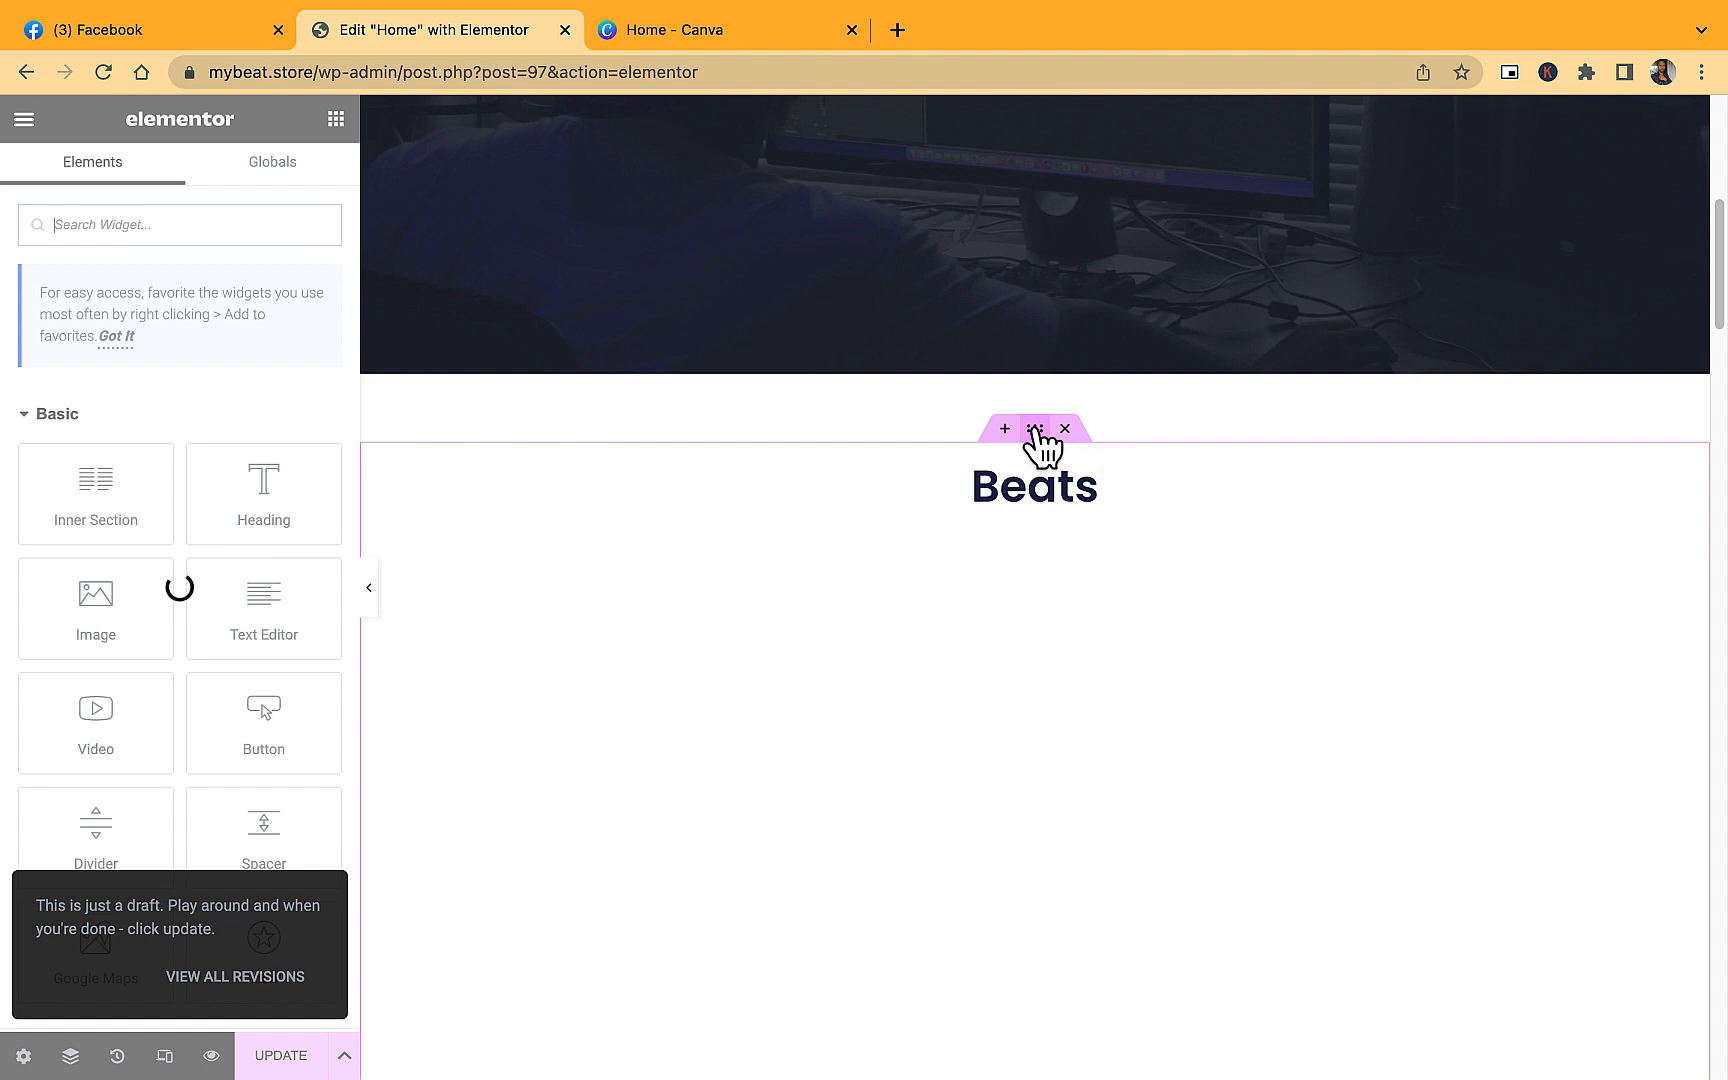
{"action": "right_click", "coordinate": [1035, 428]}
{"action": "scroll", "coordinate": [1108, 492], "scroll_direction": "up", "scroll_amount": 4}
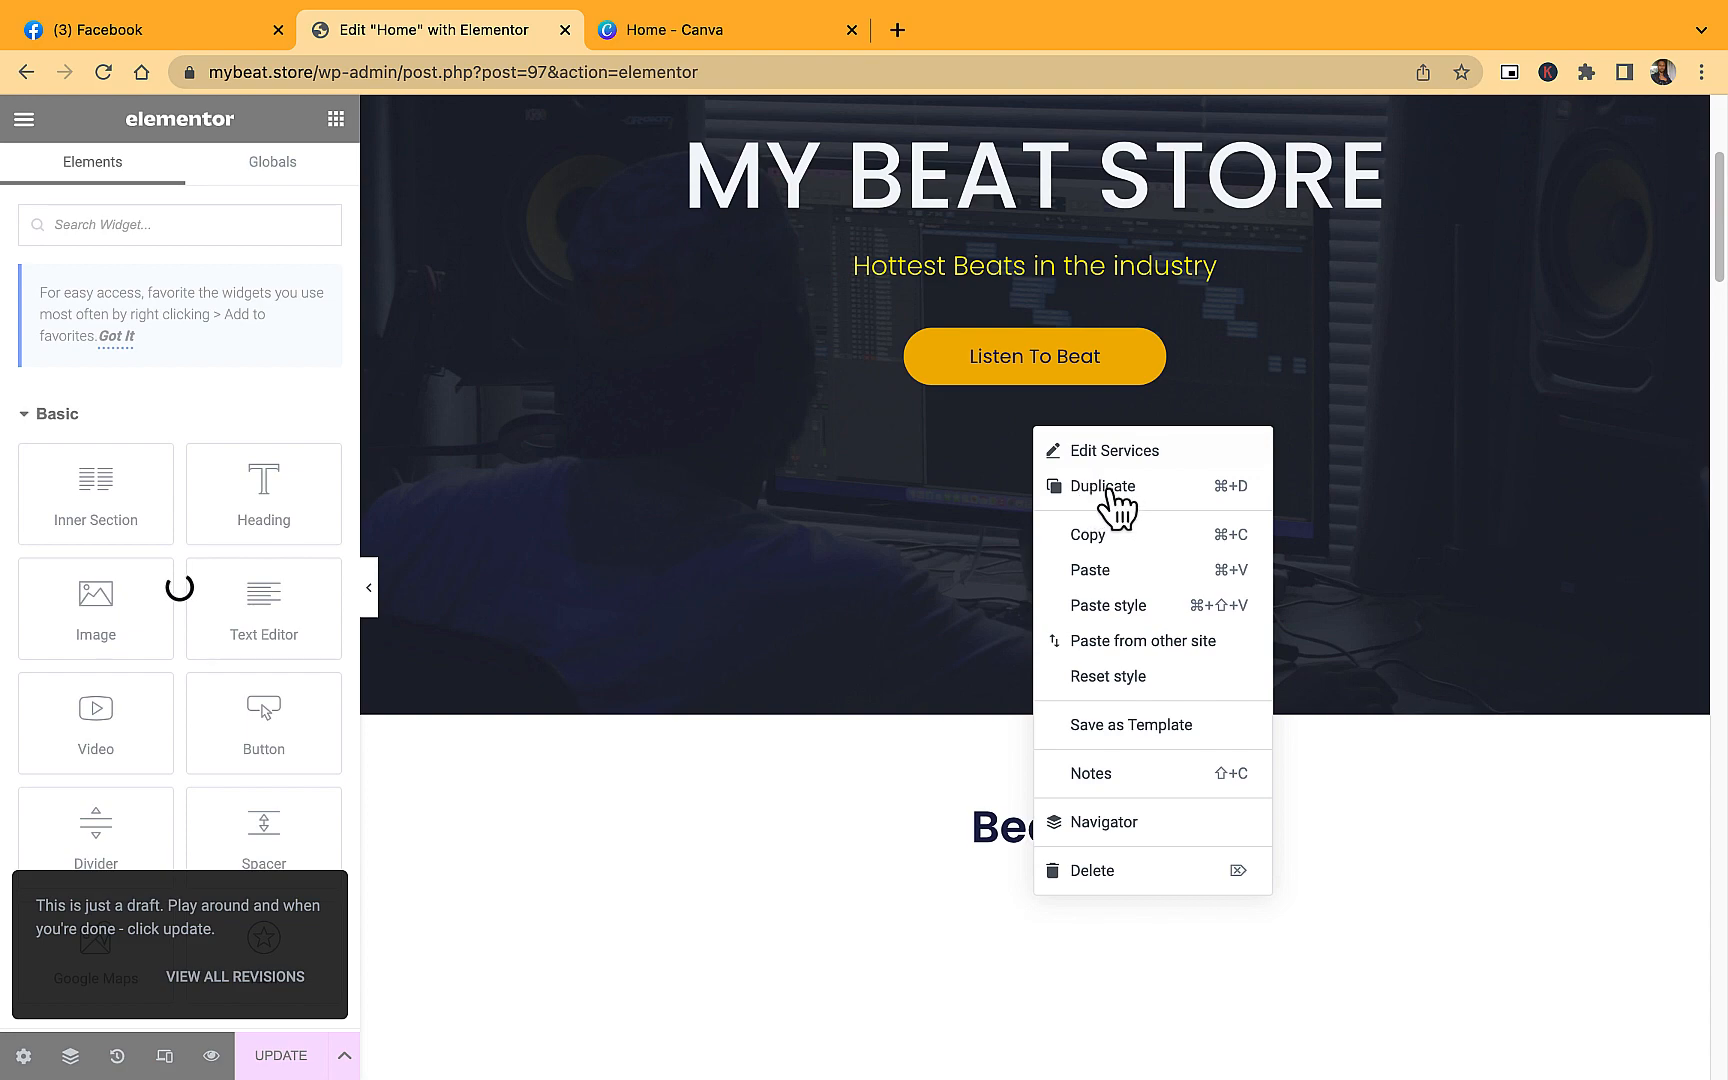
{"action": "left_click", "coordinate": [1105, 487]}
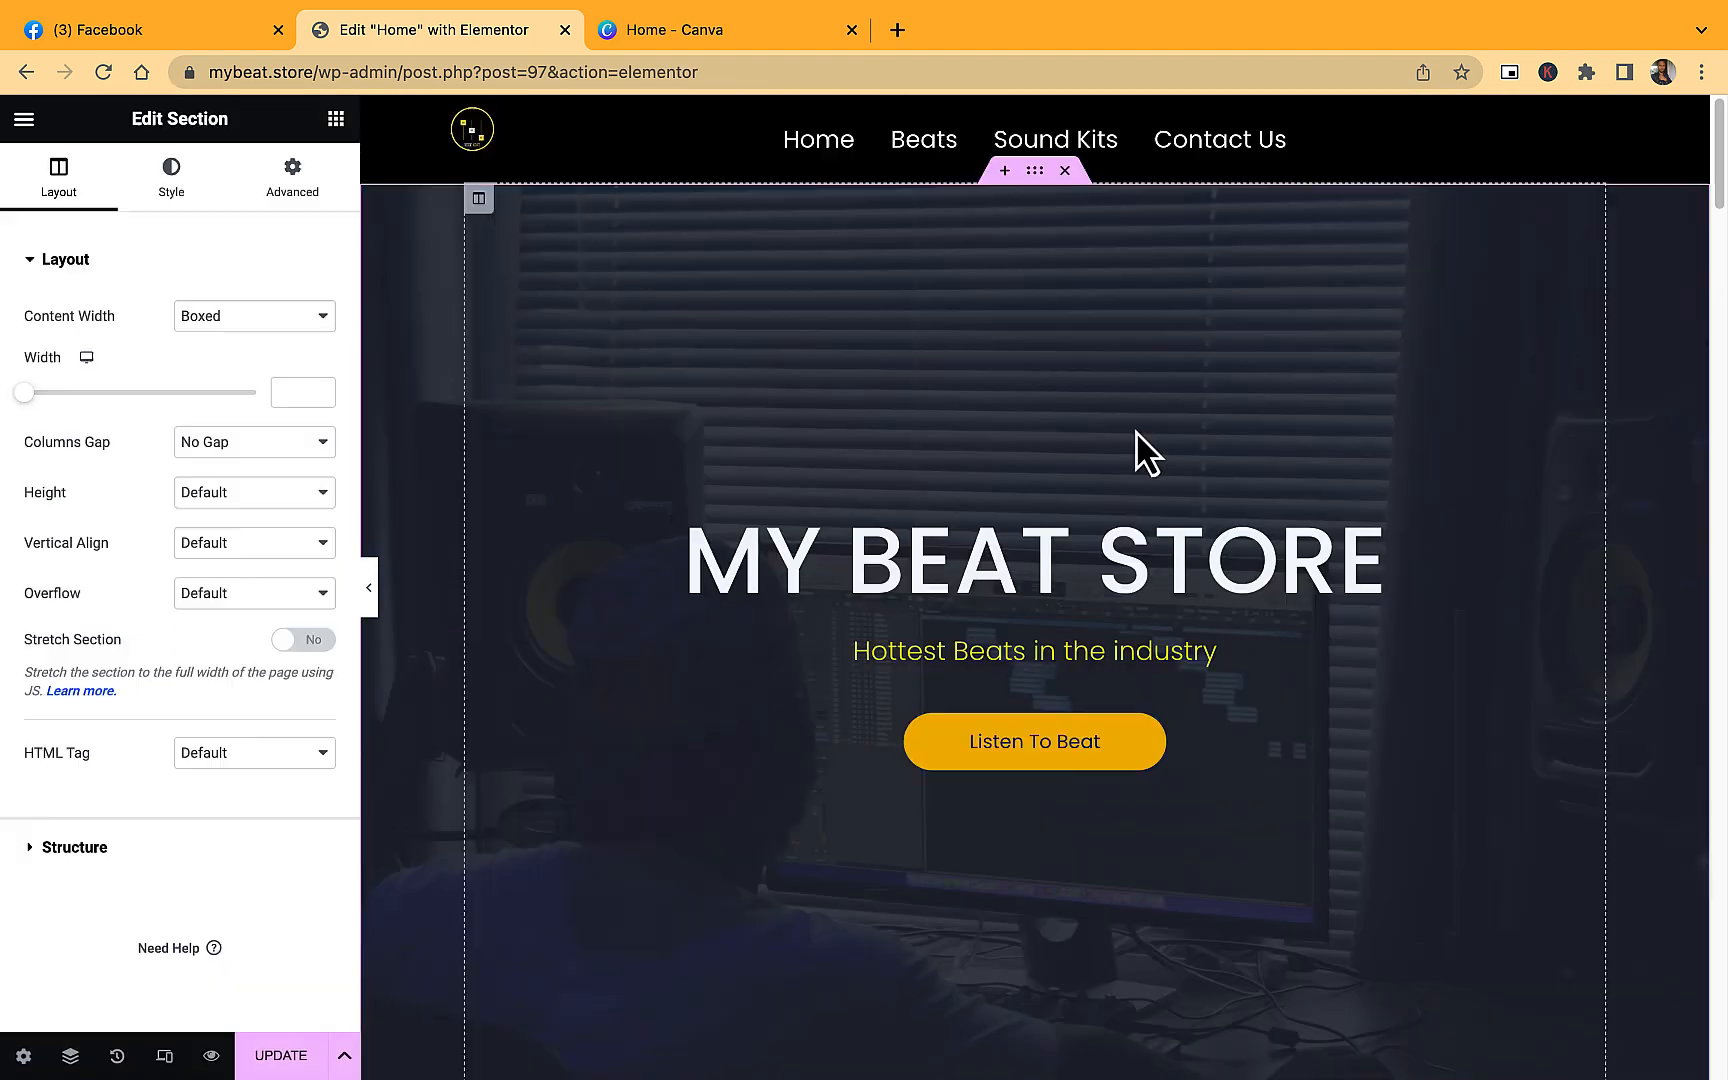
Change the heading of the duplicated Beats section to "Custom beatstore".
{"action": "scroll", "coordinate": [1135, 428], "scroll_direction": "down", "scroll_amount": 1}
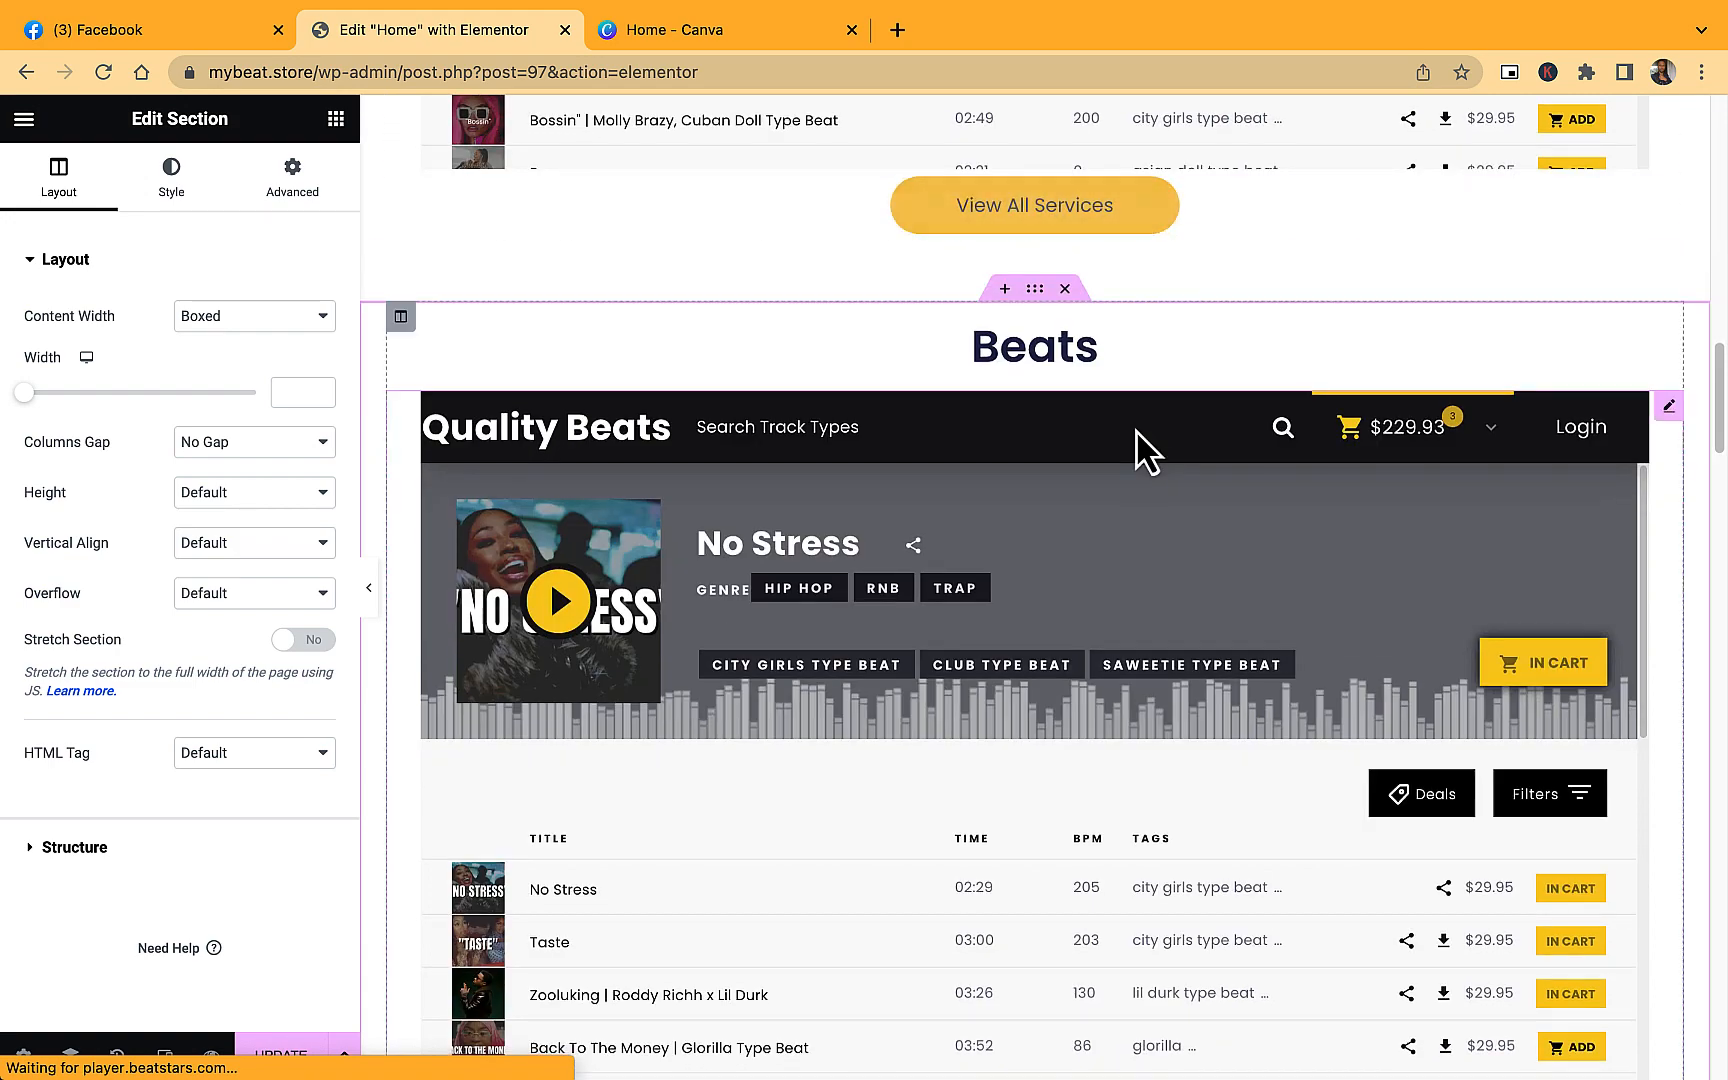
{"action": "scroll", "coordinate": [1135, 428], "scroll_direction": "up", "scroll_amount": 10}
{"action": "scroll", "coordinate": [1061, 397], "scroll_direction": "down", "scroll_amount": 10}
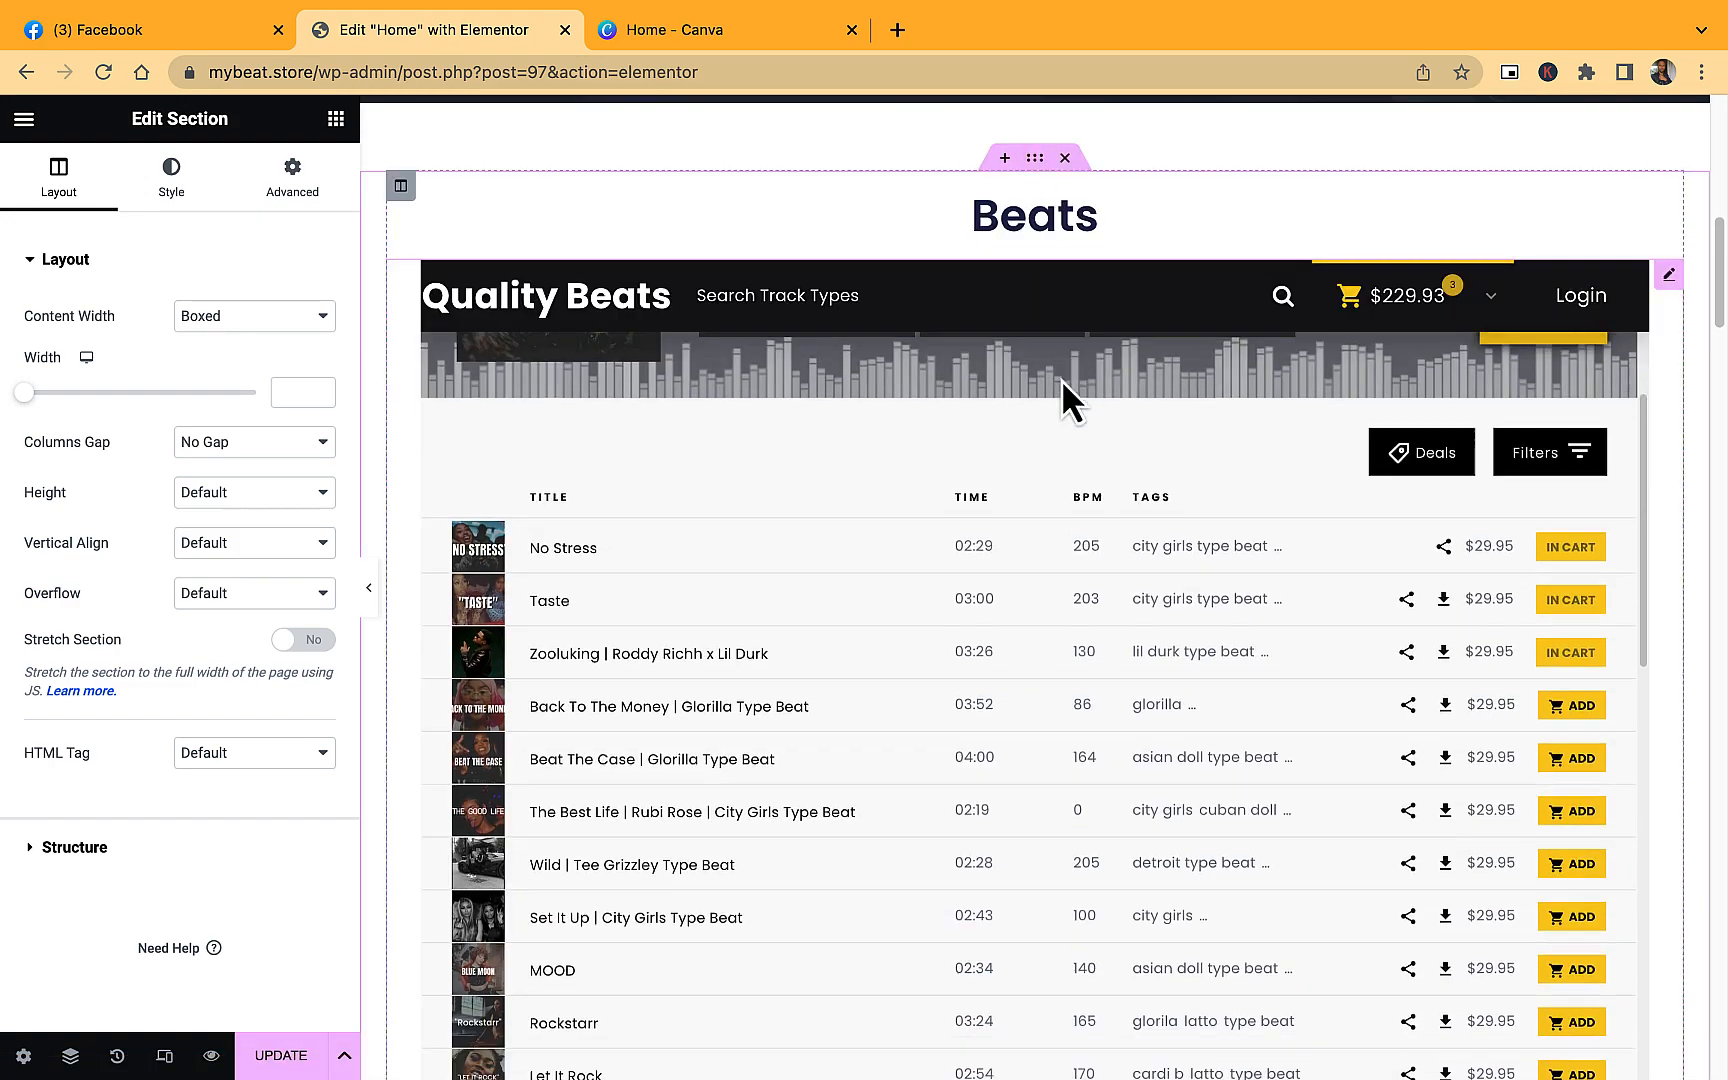
{"action": "scroll", "coordinate": [1700, 550], "scroll_direction": "down", "scroll_amount": 5}
{"action": "scroll", "coordinate": [1700, 555], "scroll_direction": "down", "scroll_amount": 4}
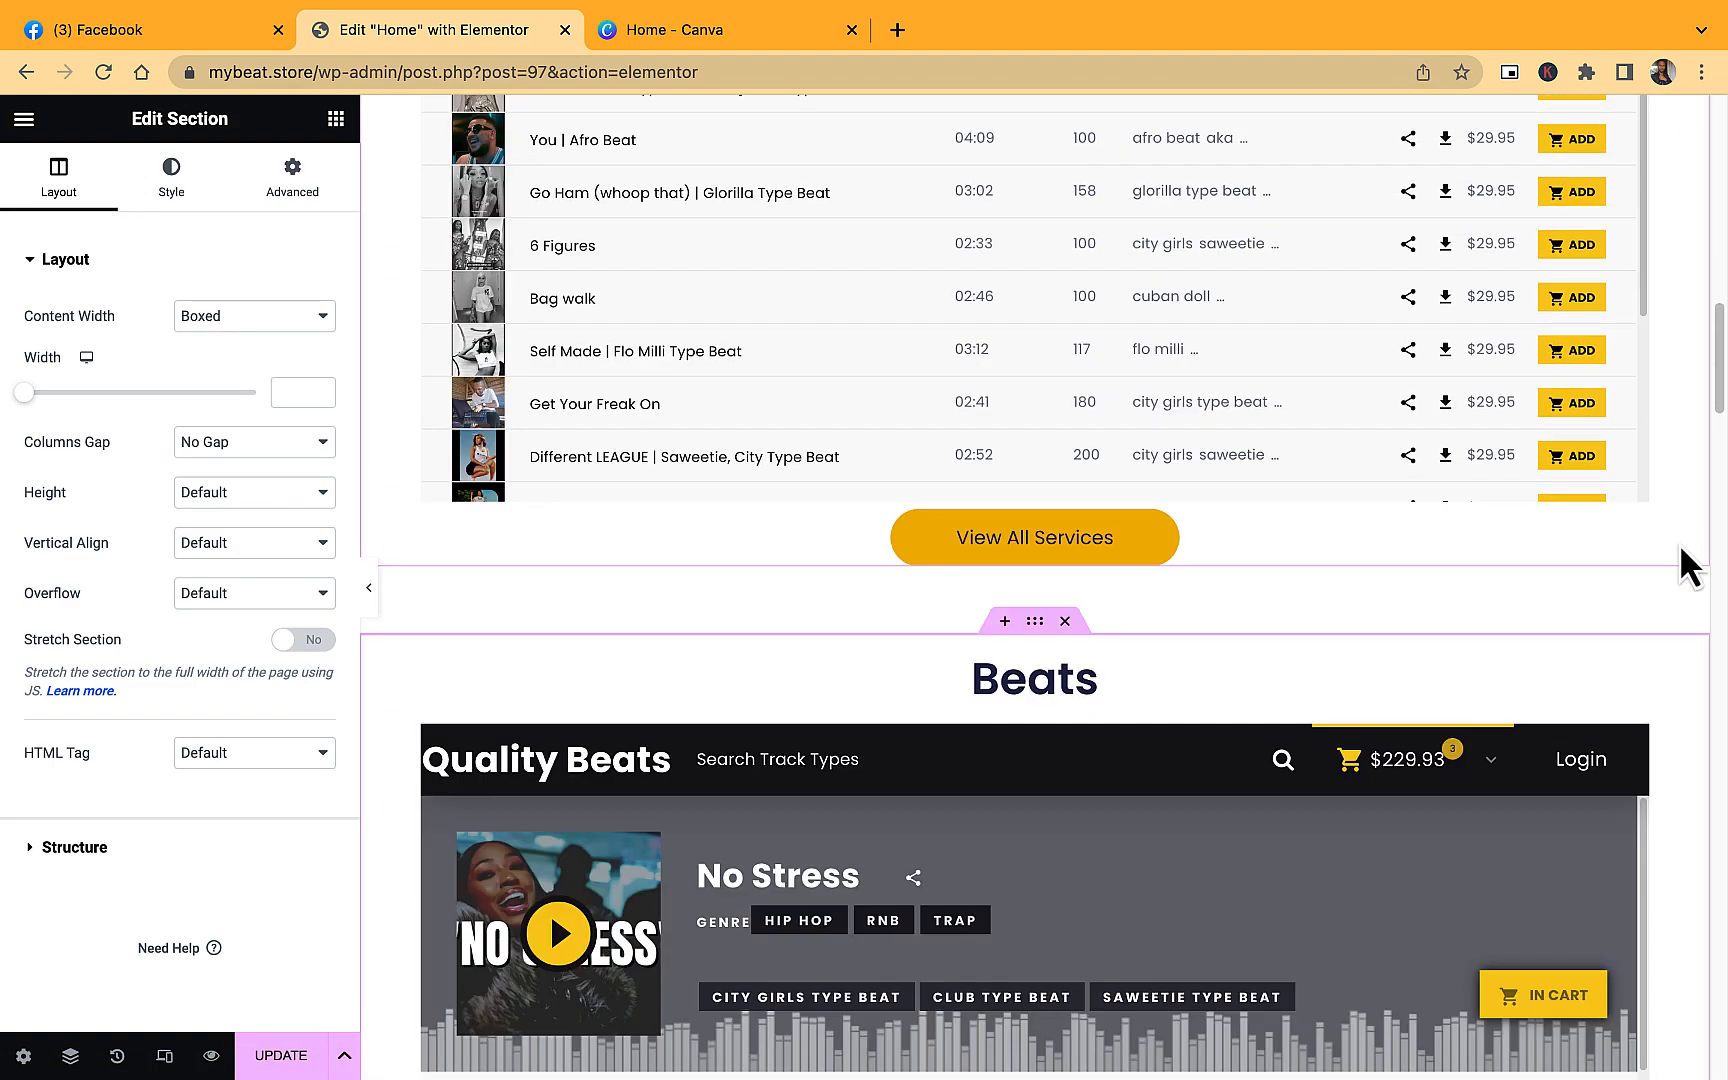
{"action": "left_click", "coordinate": [1066, 683]}
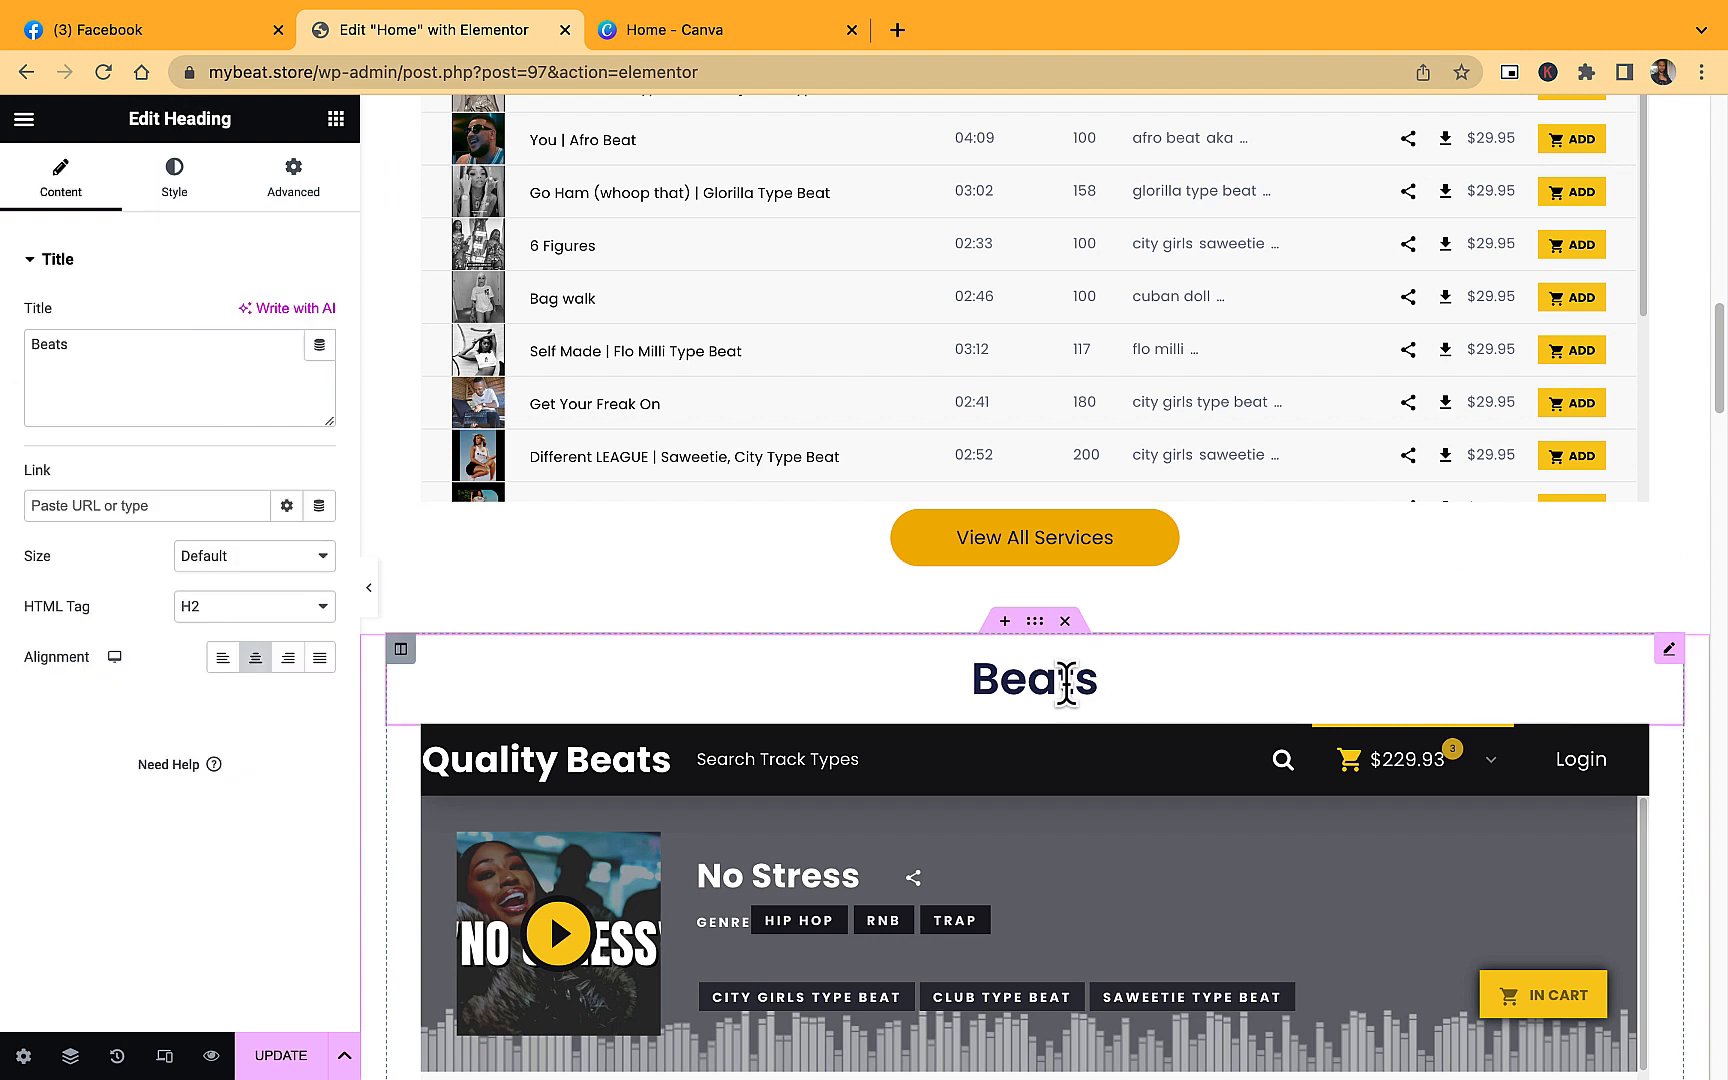
{"action": "key", "text": "BackSpace"}
{"action": "key", "text": "BackSpace"}
{"action": "type", "text": "cUSTO"}
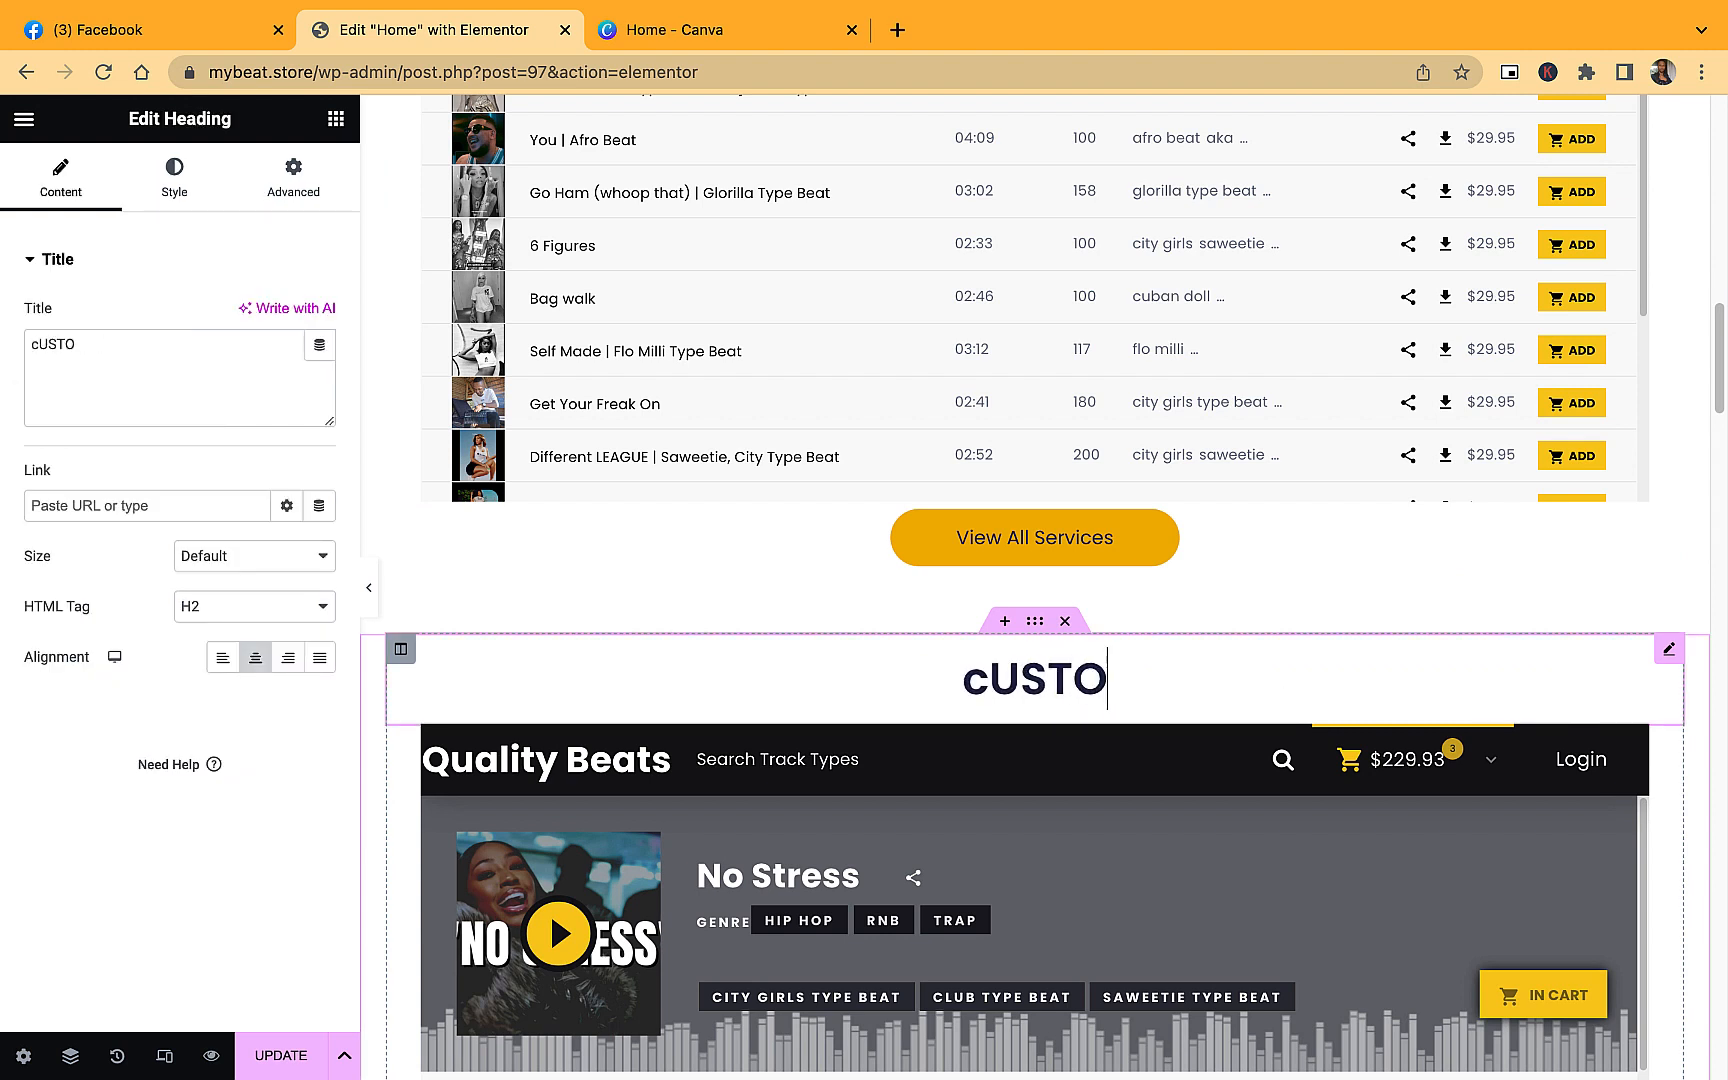
{"action": "key", "text": "BackSpace"}
{"action": "key", "text": "BackSpace"}
{"action": "type", "text": "Custo"}
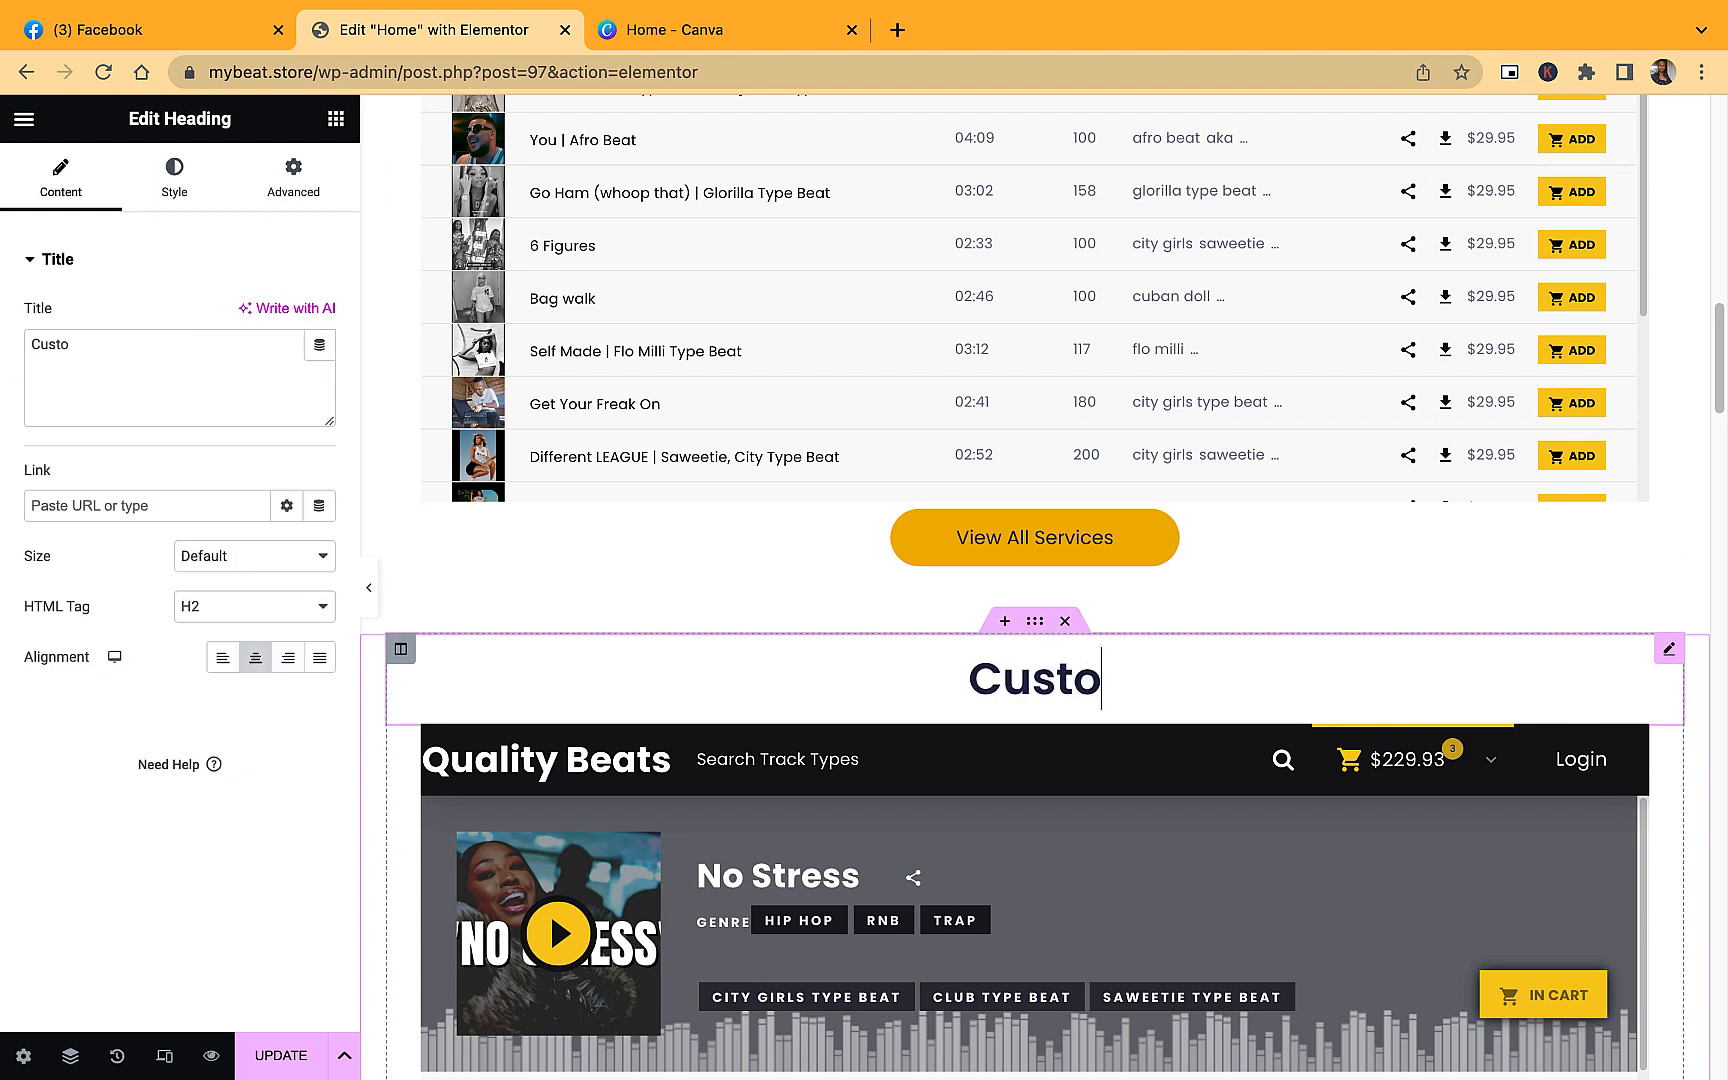
{"action": "type", "text": "m beats"}
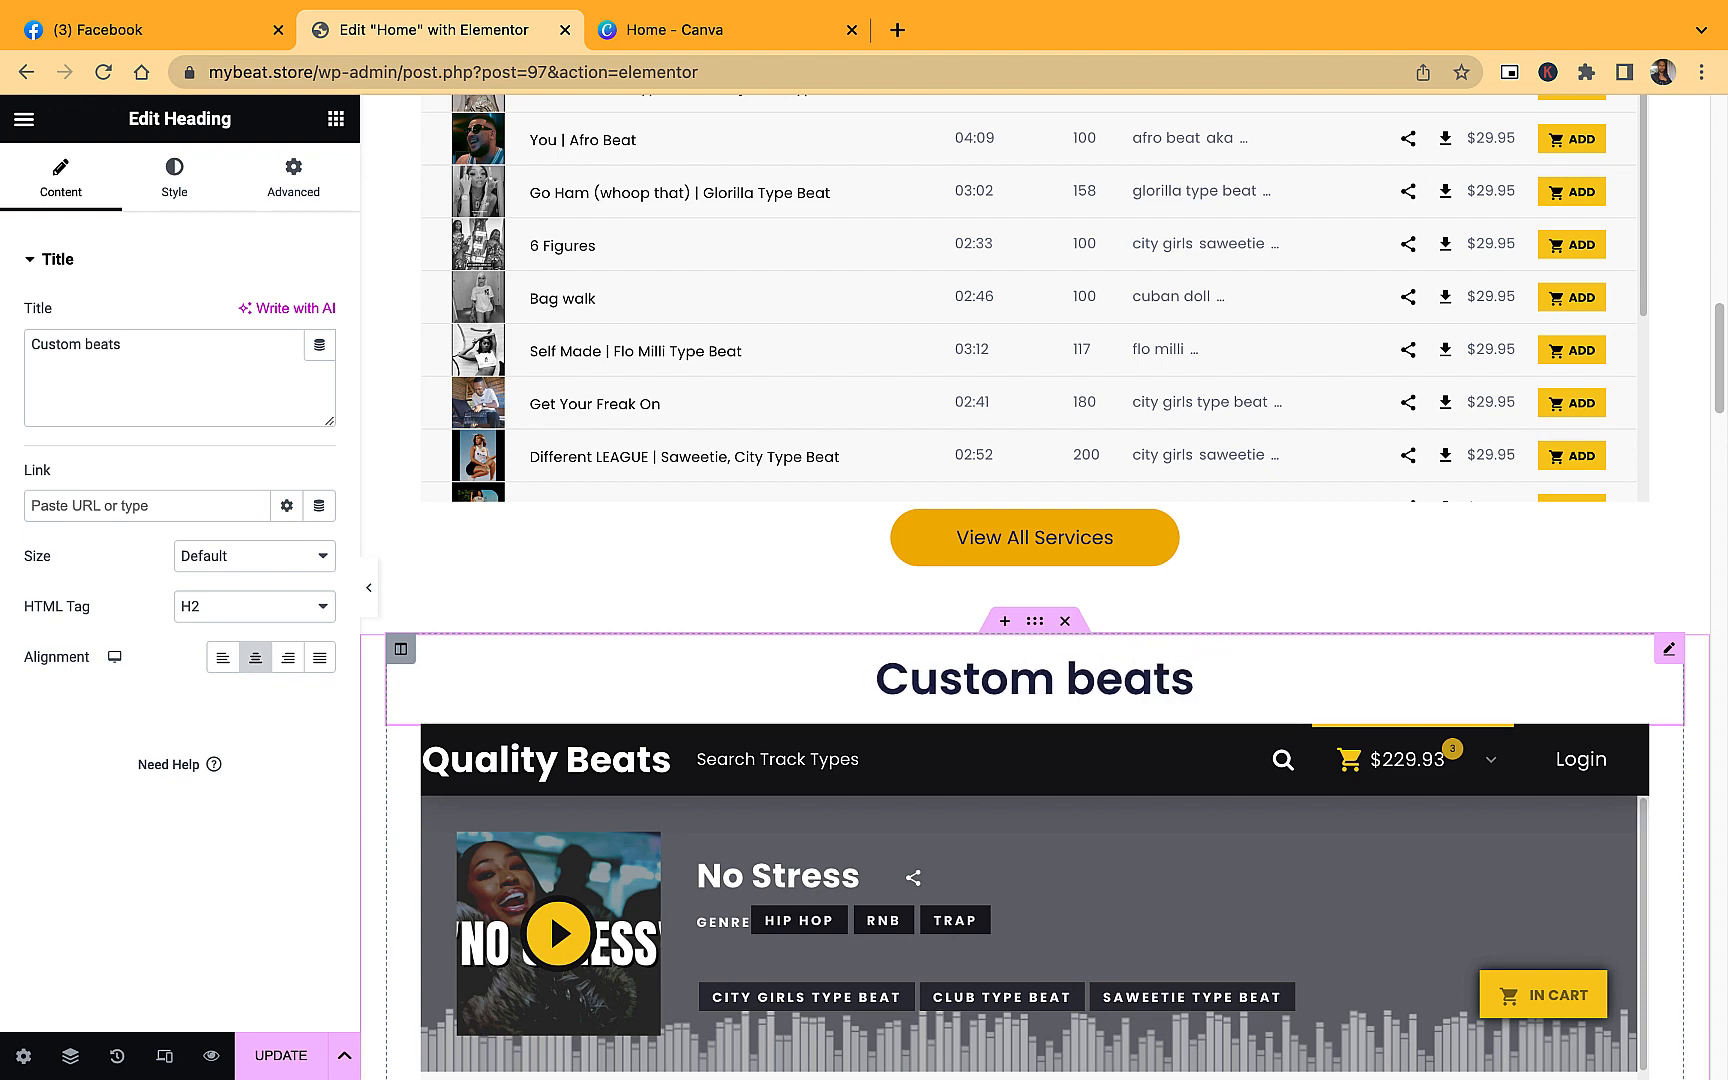
{"action": "type", "text": "tore"}
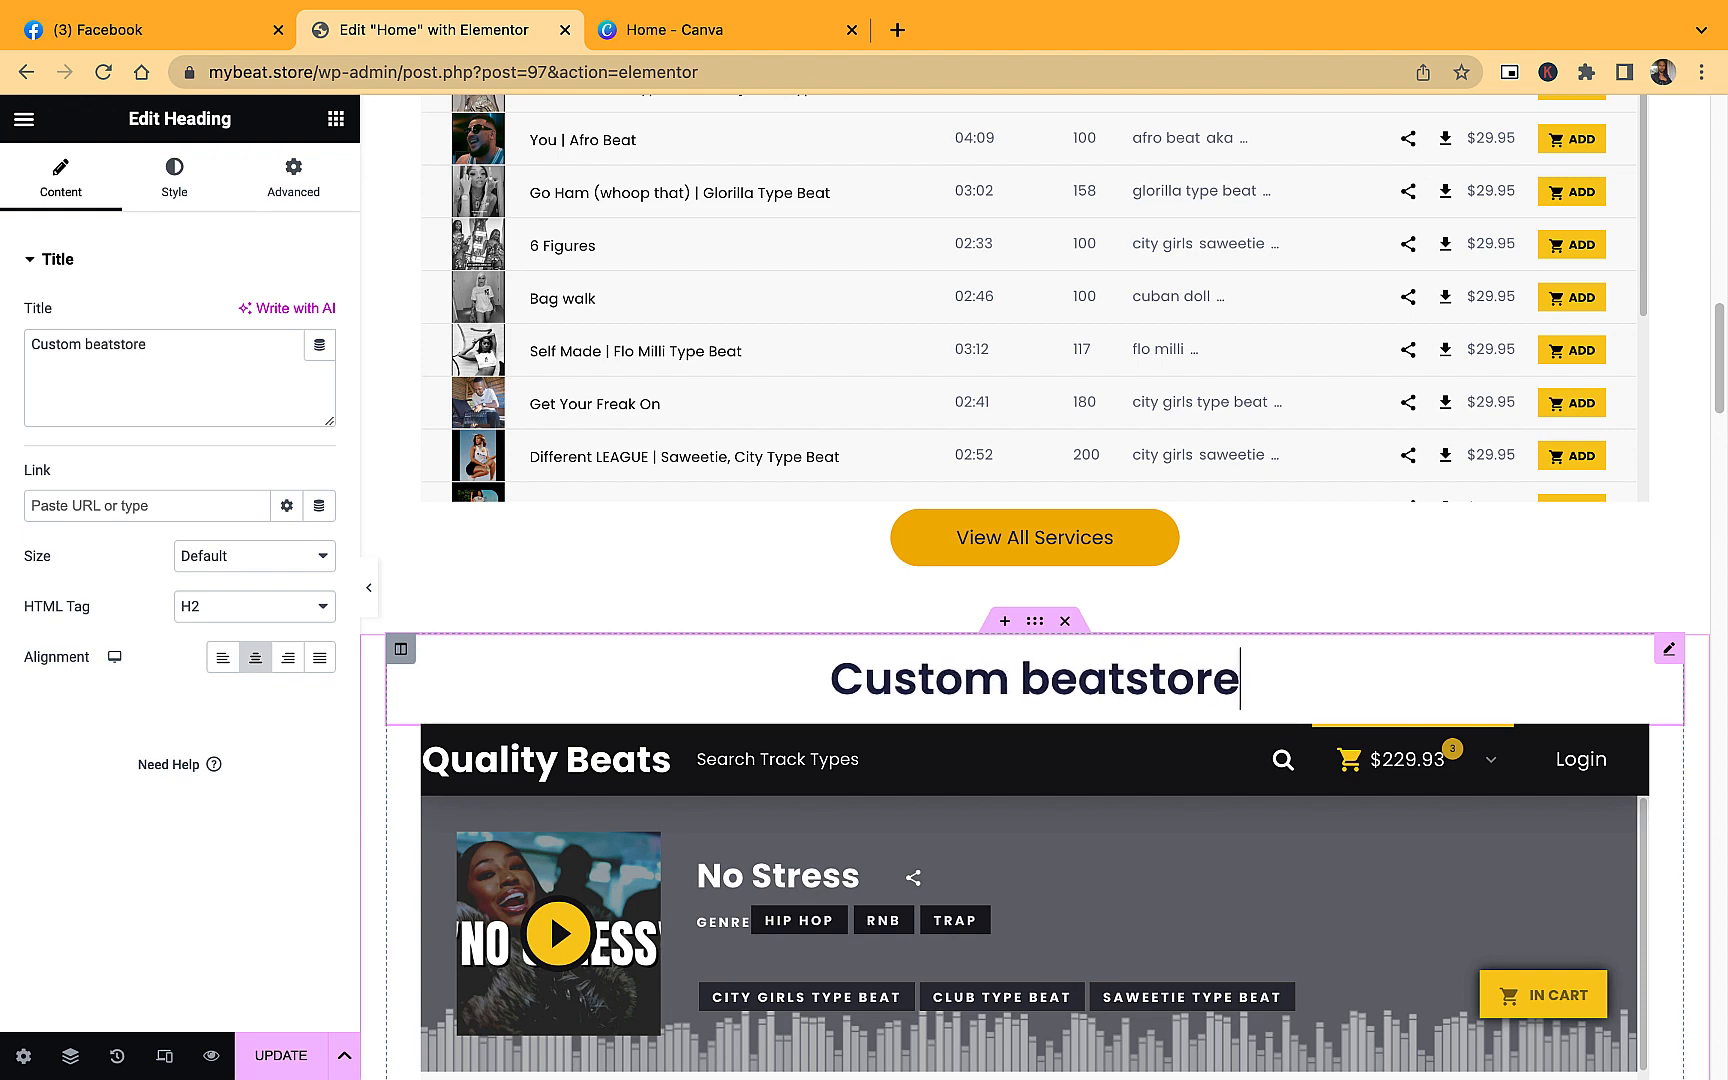
Delete the HTML beat player embed and the View All Services button from the Custom beatstore section.
{"action": "scroll", "coordinate": [1227, 656], "scroll_direction": "down", "scroll_amount": 1}
{"action": "right_click", "coordinate": [1667, 712]}
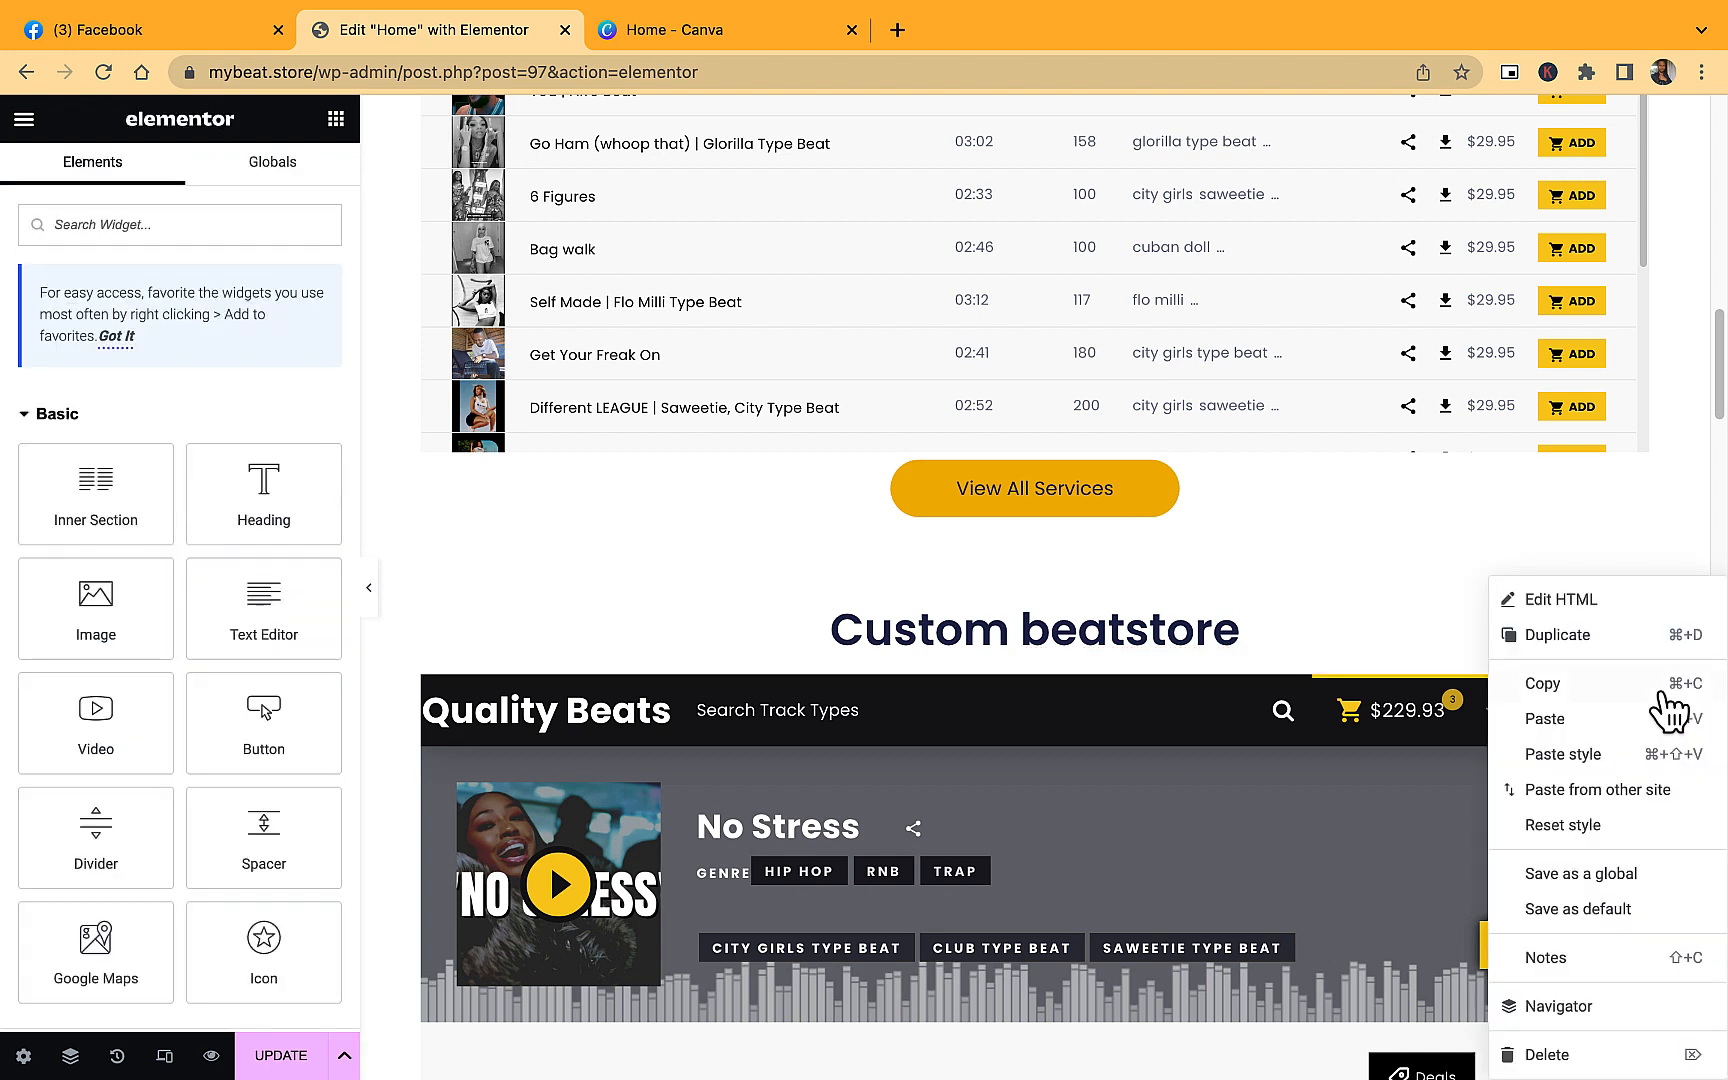
{"action": "left_click", "coordinate": [1575, 1066]}
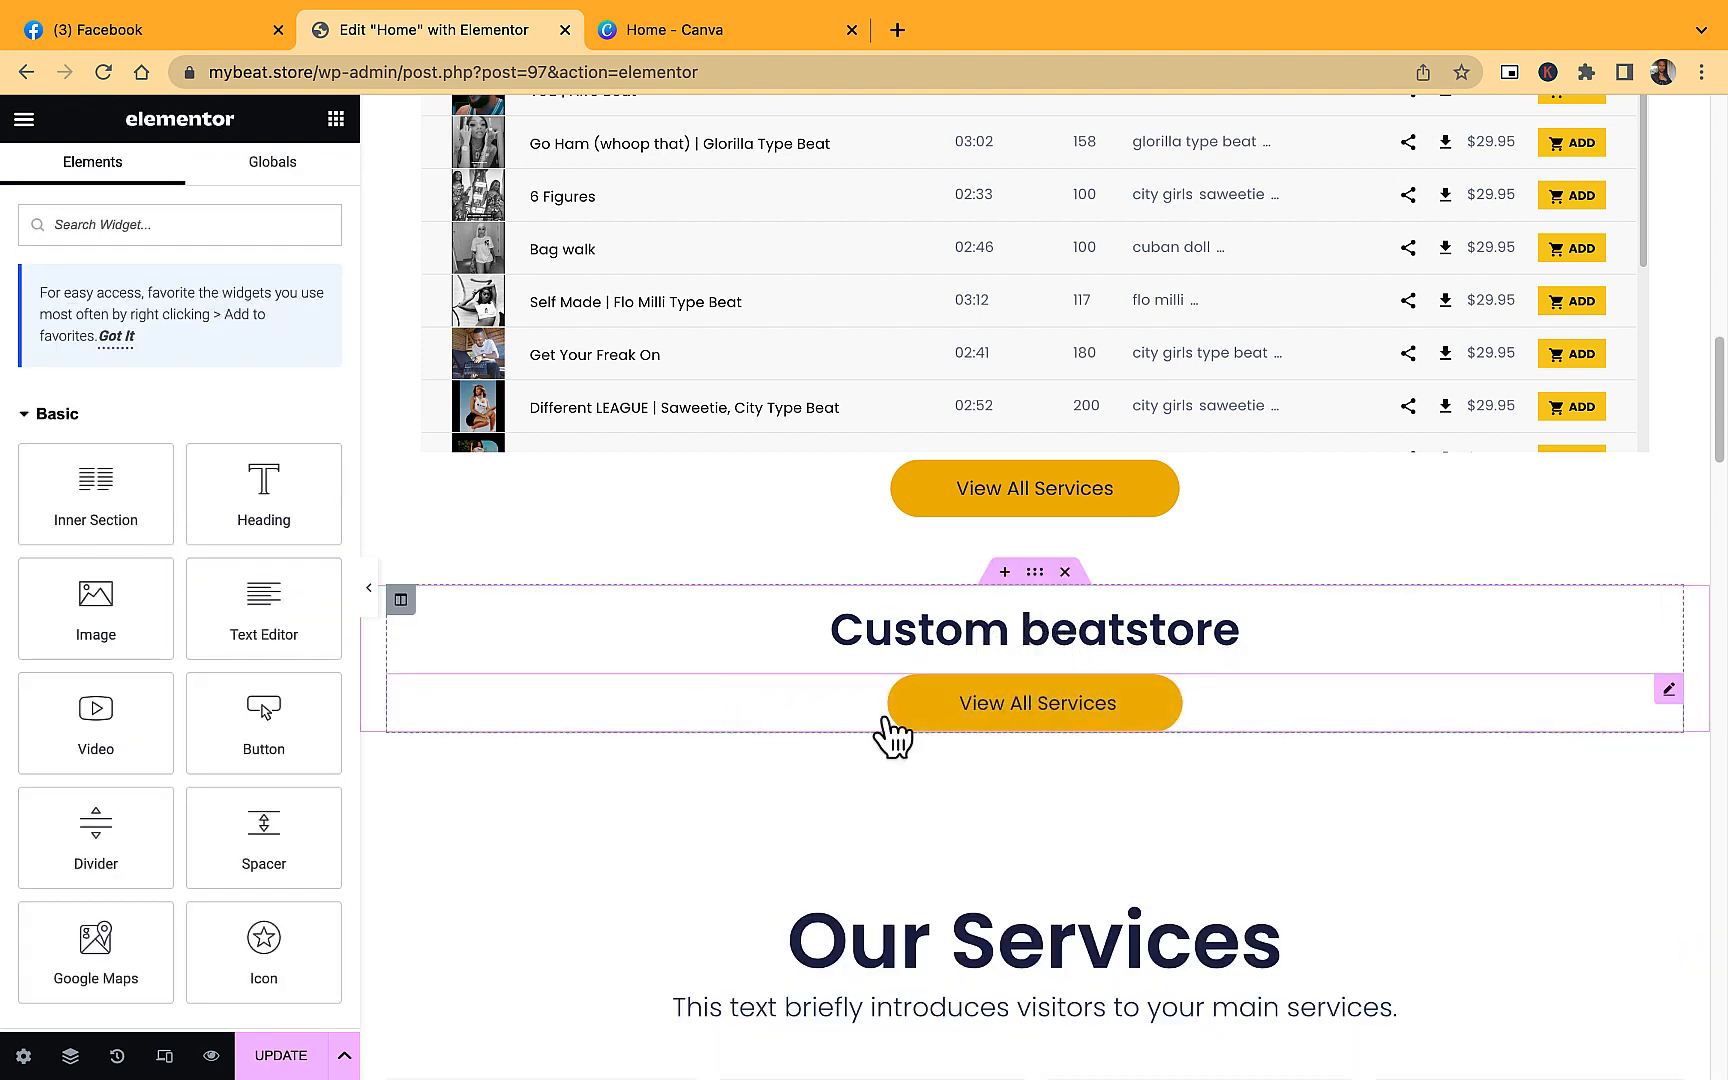
{"action": "right_click", "coordinate": [1680, 708]}
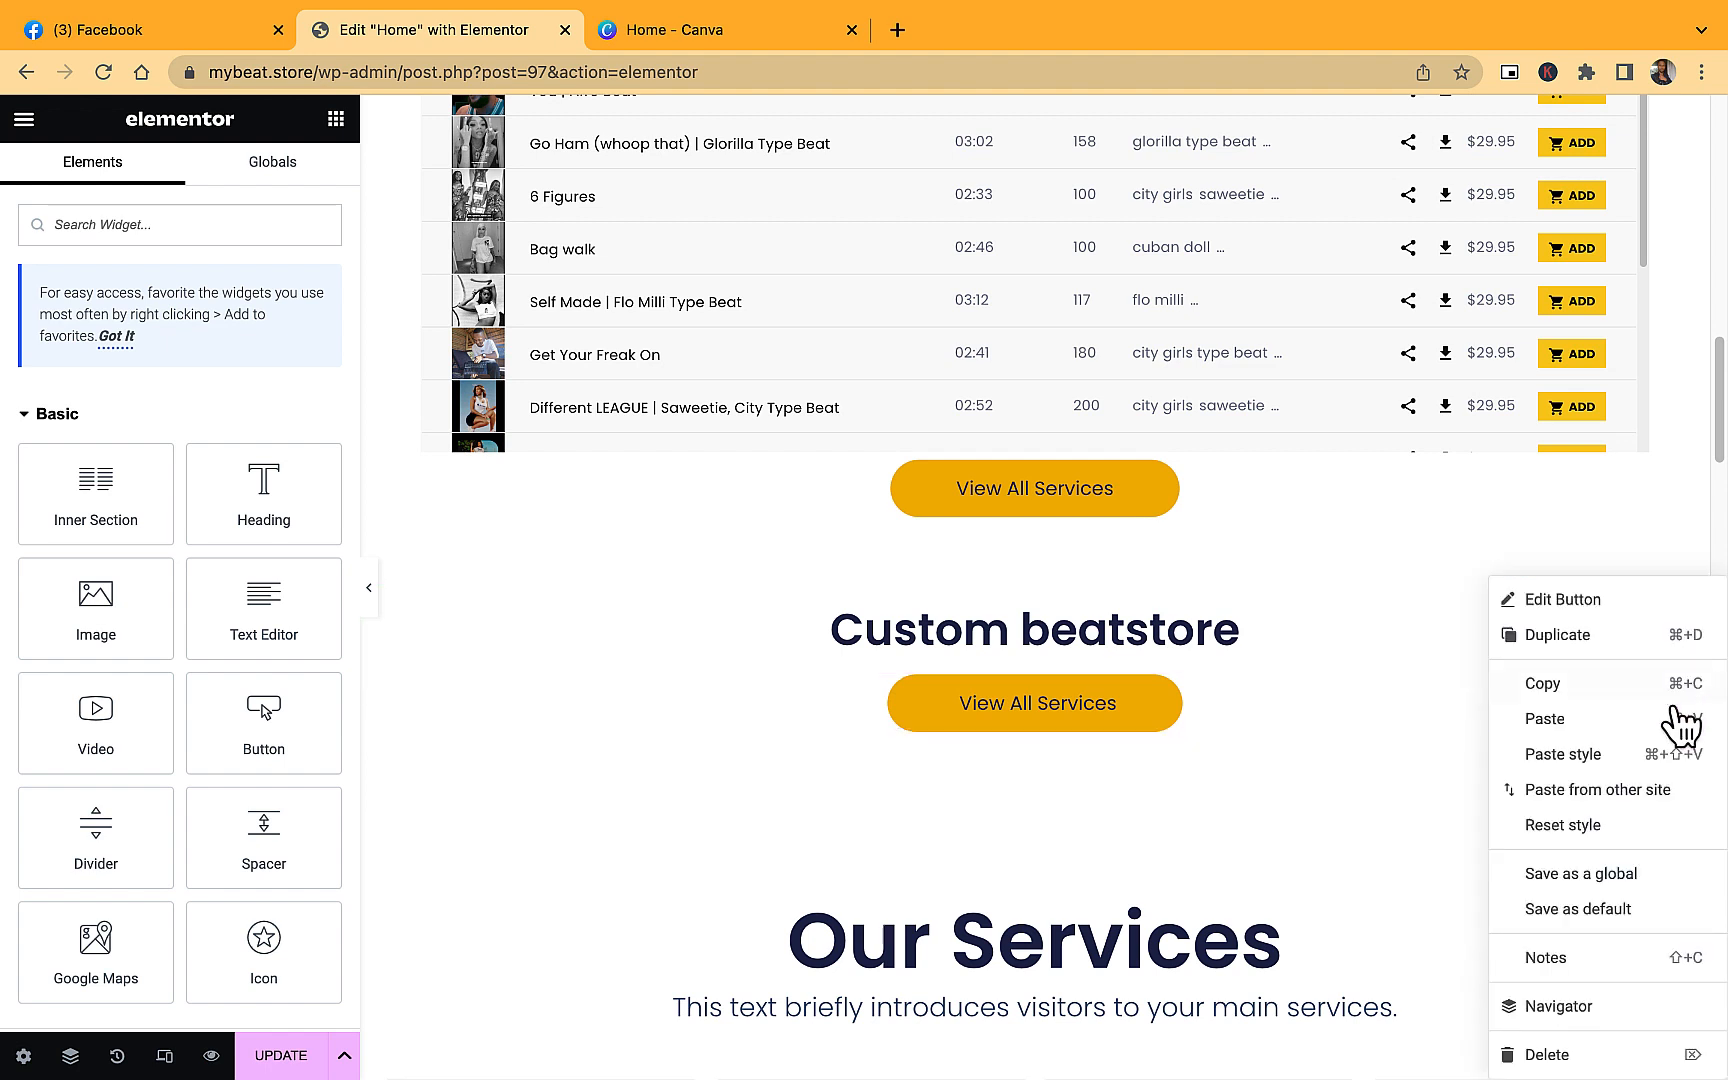
{"action": "left_click", "coordinate": [1555, 1056]}
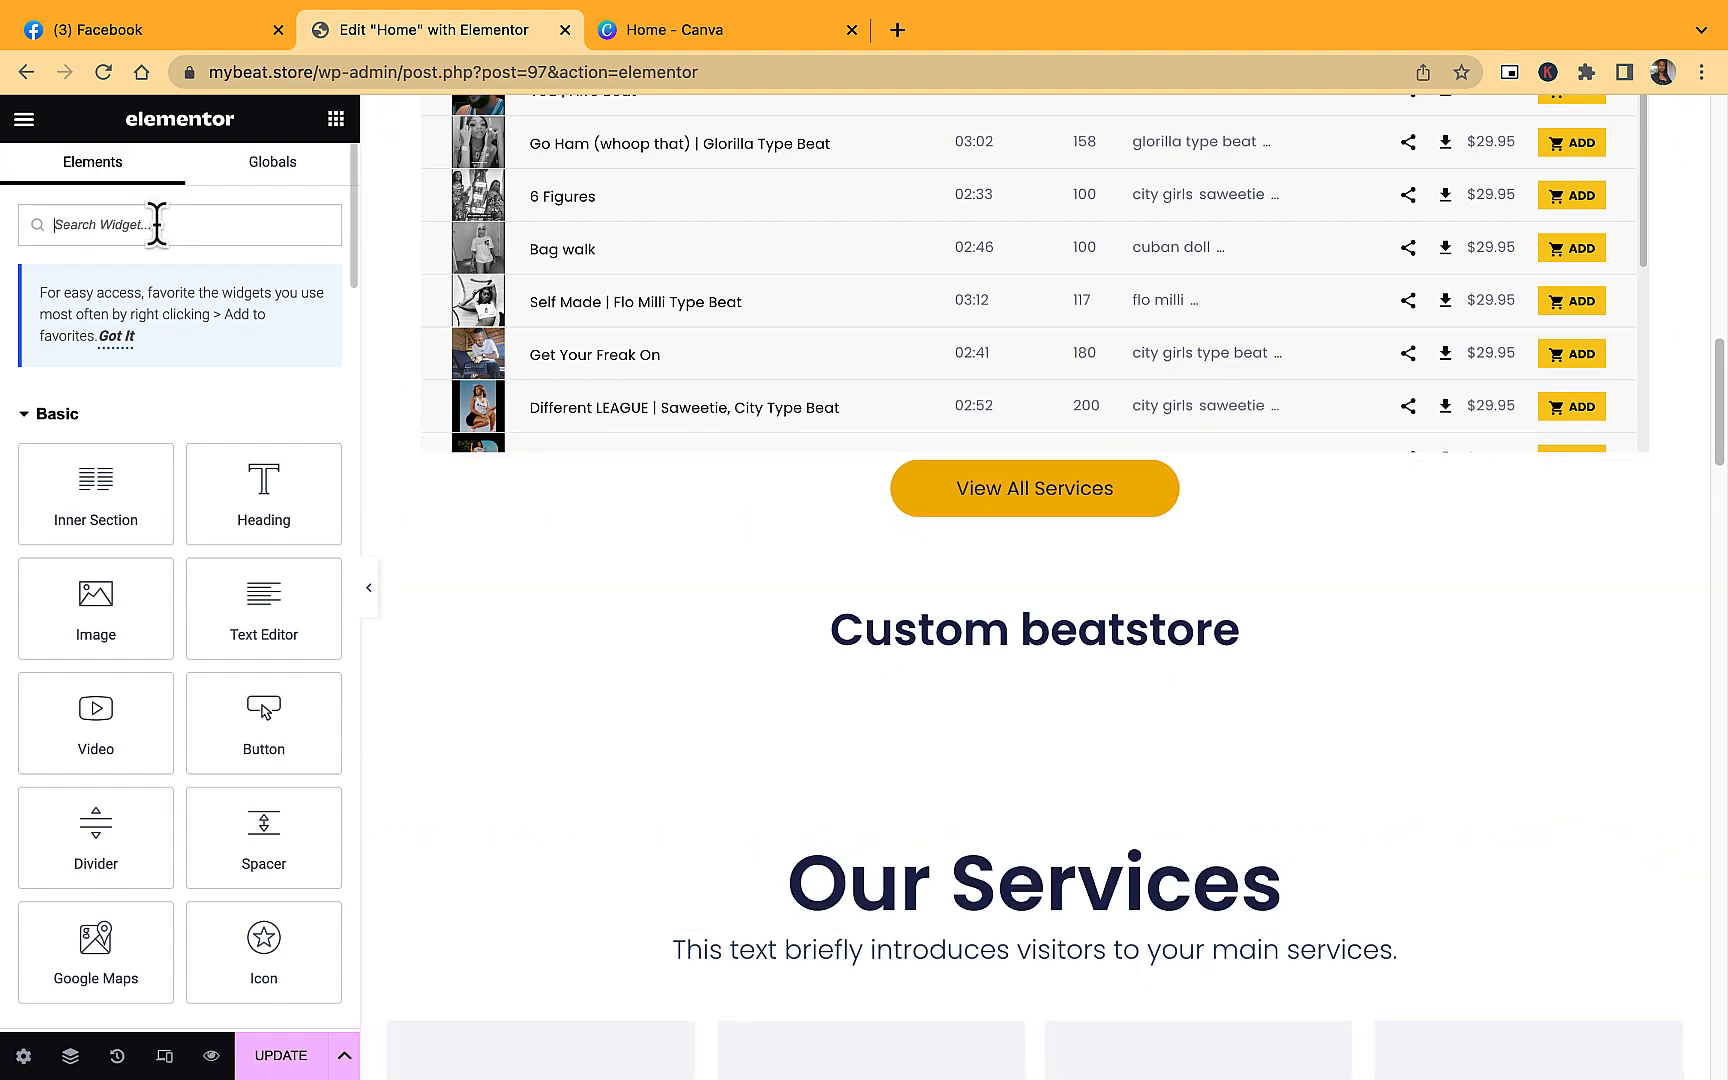
Search the widgets for "son" and try to place the MP3 Audio Player under the Custom beatstore heading.
{"action": "left_click", "coordinate": [59, 205]}
{"action": "type", "text": "son"}
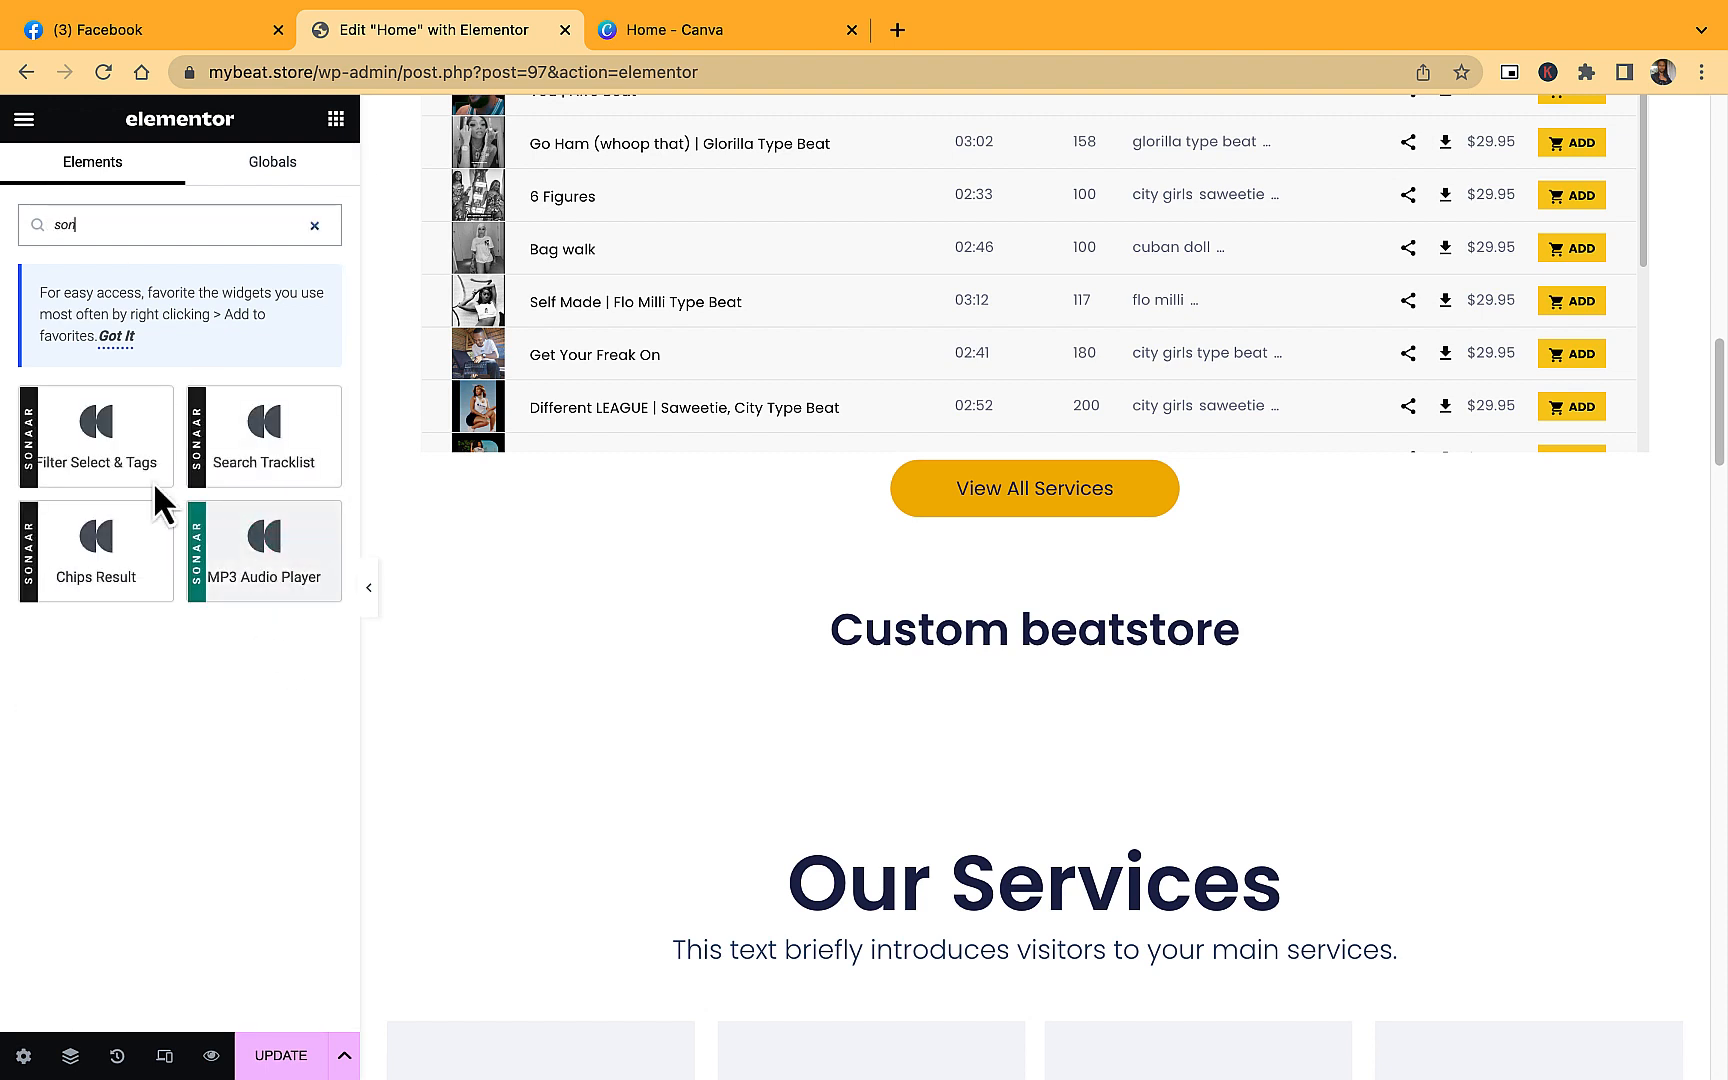
{"action": "left_click_drag", "start_coordinate": [258, 560], "coordinate": [1062, 675]}
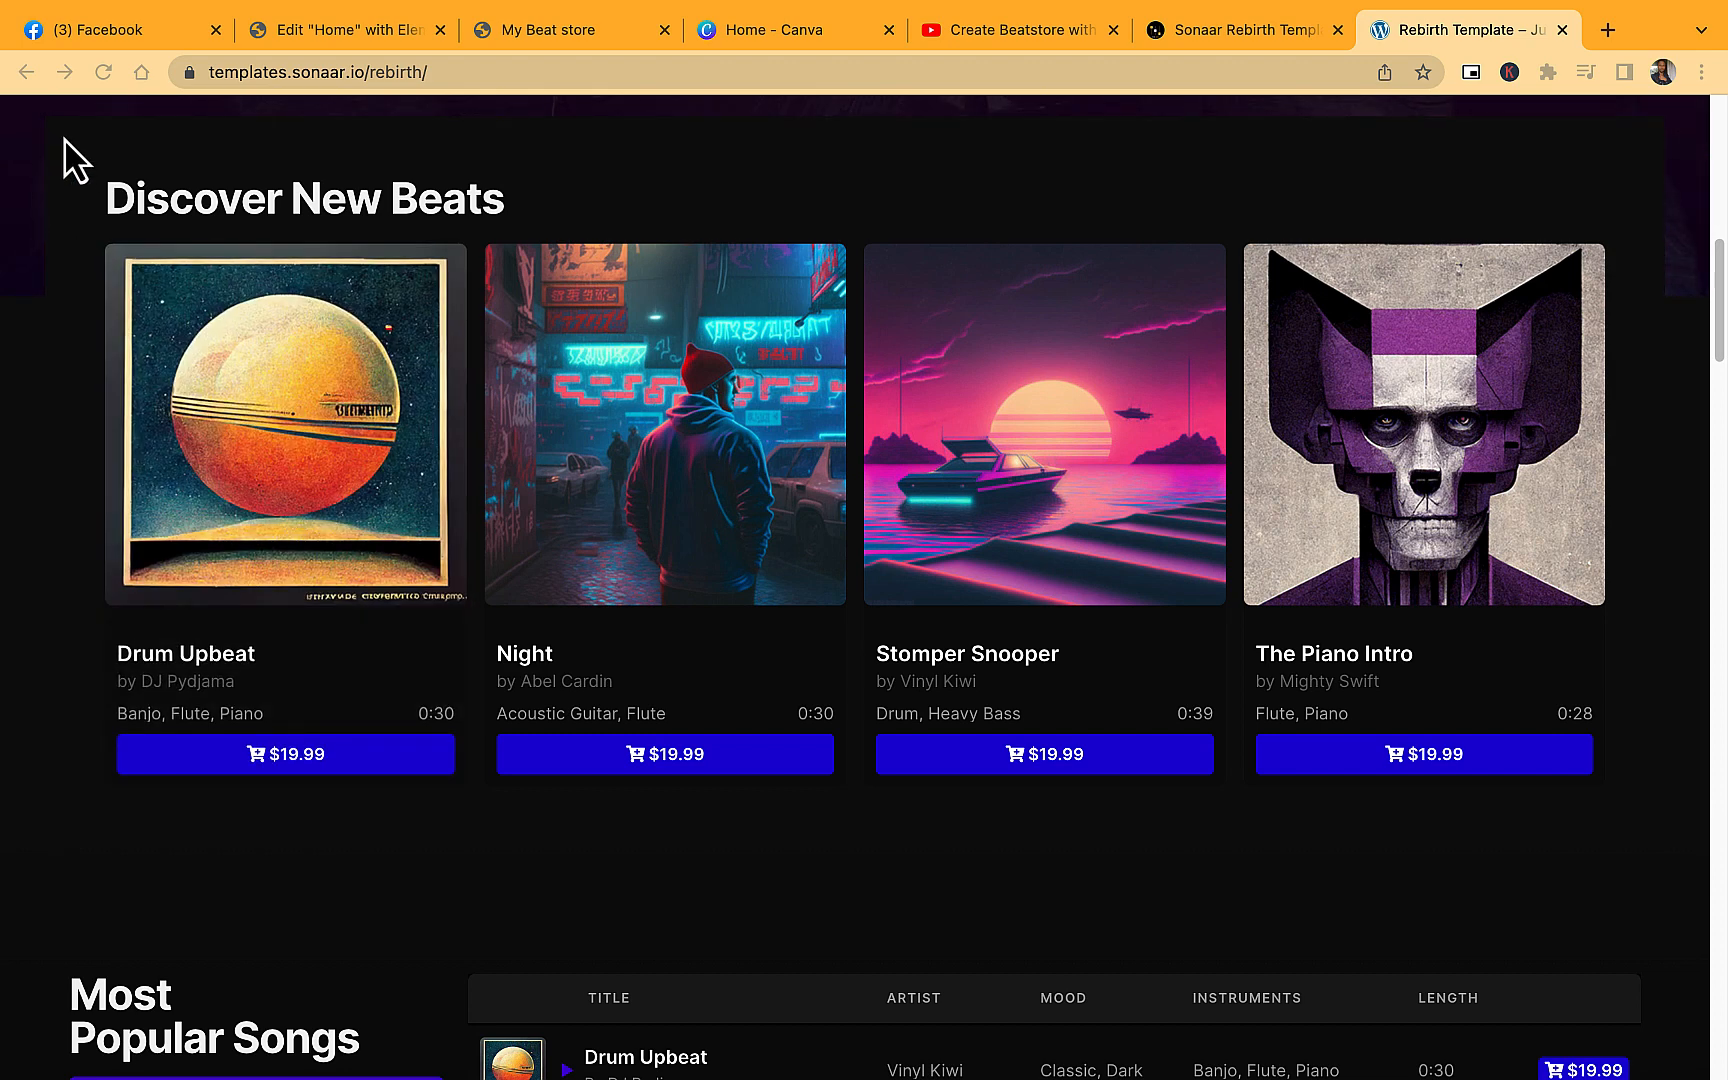
Examine the Sonaar Rebirth template's search hero, Discover New Beats grid, Most Popular Songs tracklist and Free Beats Download section.
{"action": "mouse_move", "coordinate": [198, 361]}
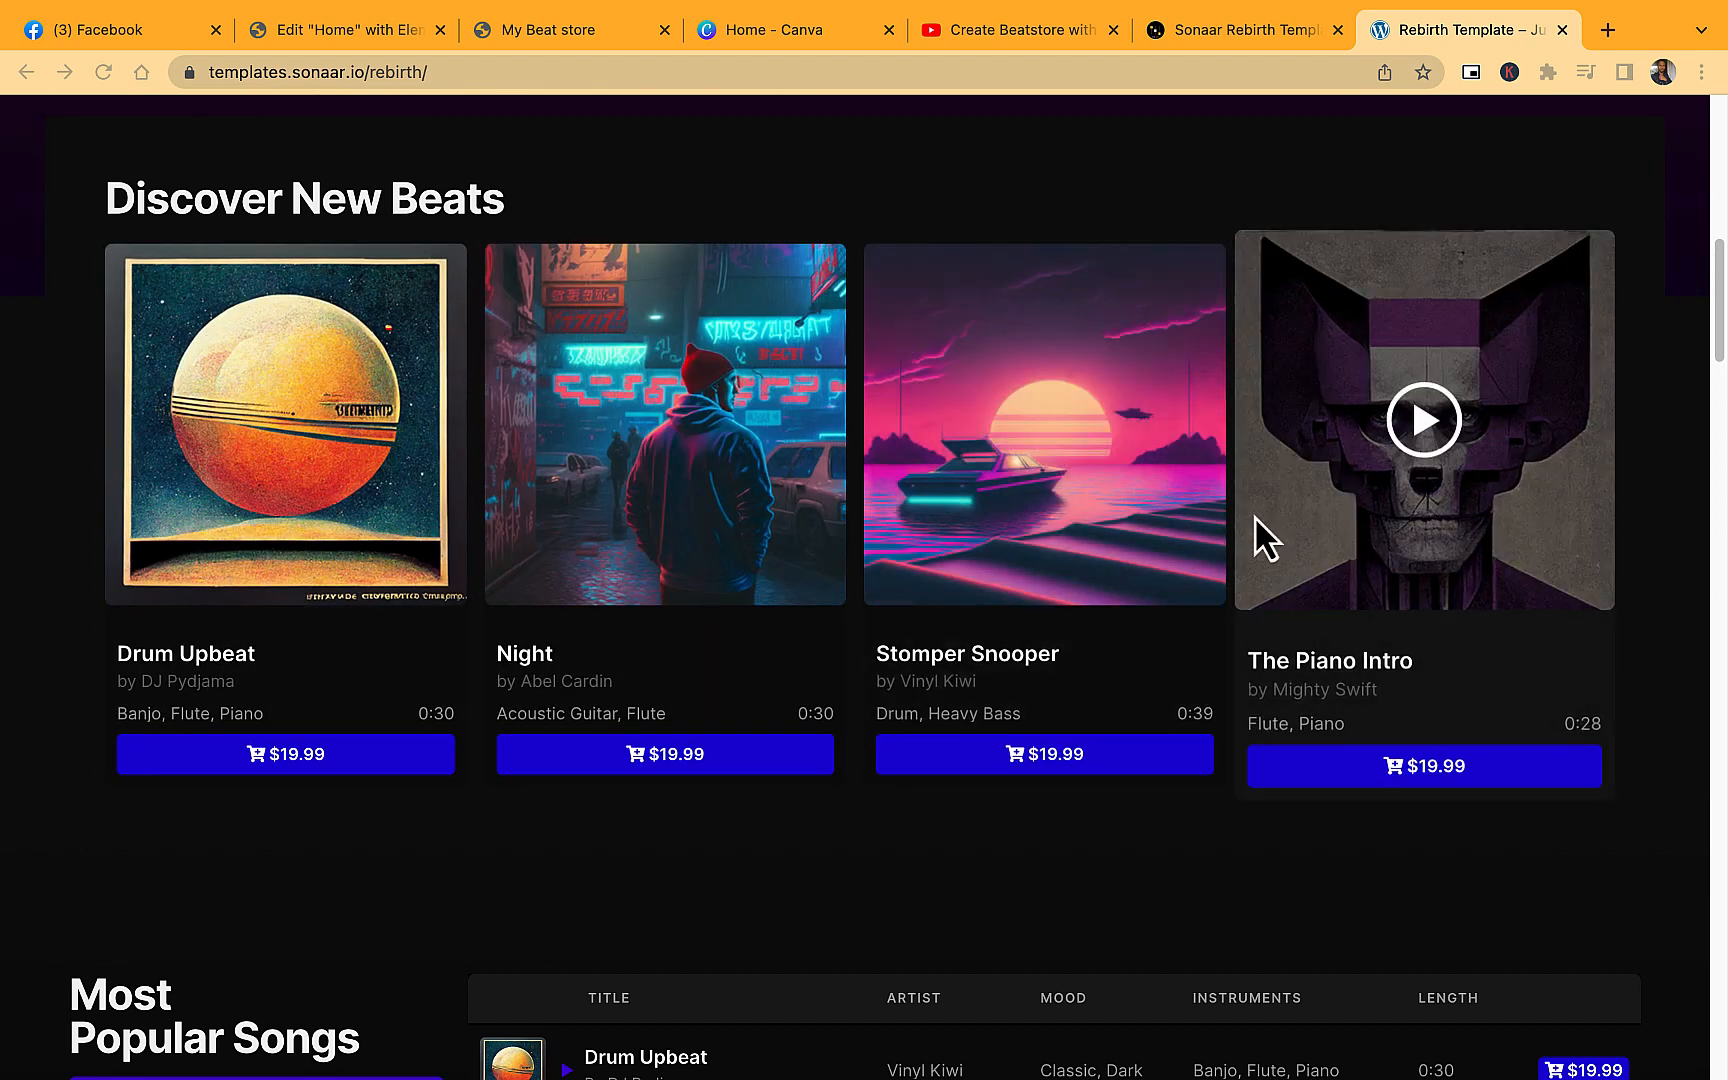
{"action": "scroll", "coordinate": [1254, 520], "scroll_direction": "down", "scroll_amount": 3}
{"action": "scroll", "coordinate": [1258, 530], "scroll_direction": "down", "scroll_amount": 3}
{"action": "scroll", "coordinate": [644, 579], "scroll_direction": "up", "scroll_amount": 5}
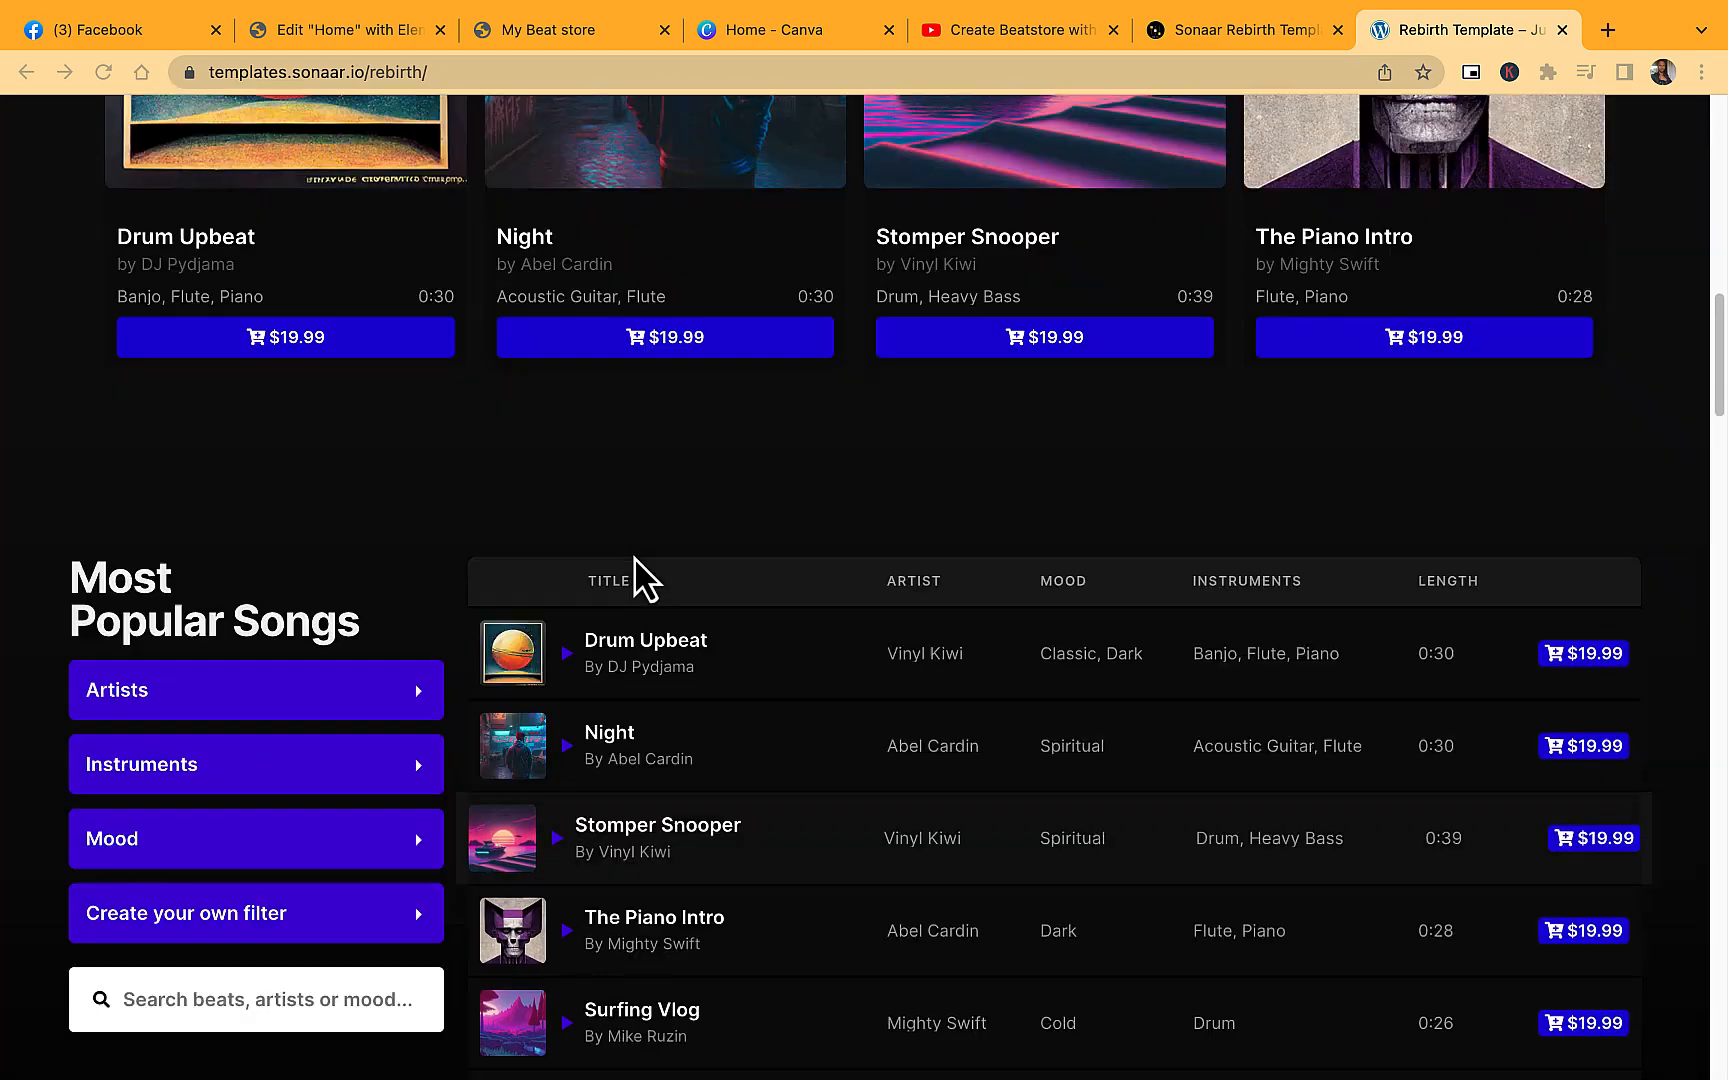
{"action": "scroll", "coordinate": [644, 579], "scroll_direction": "up", "scroll_amount": 2}
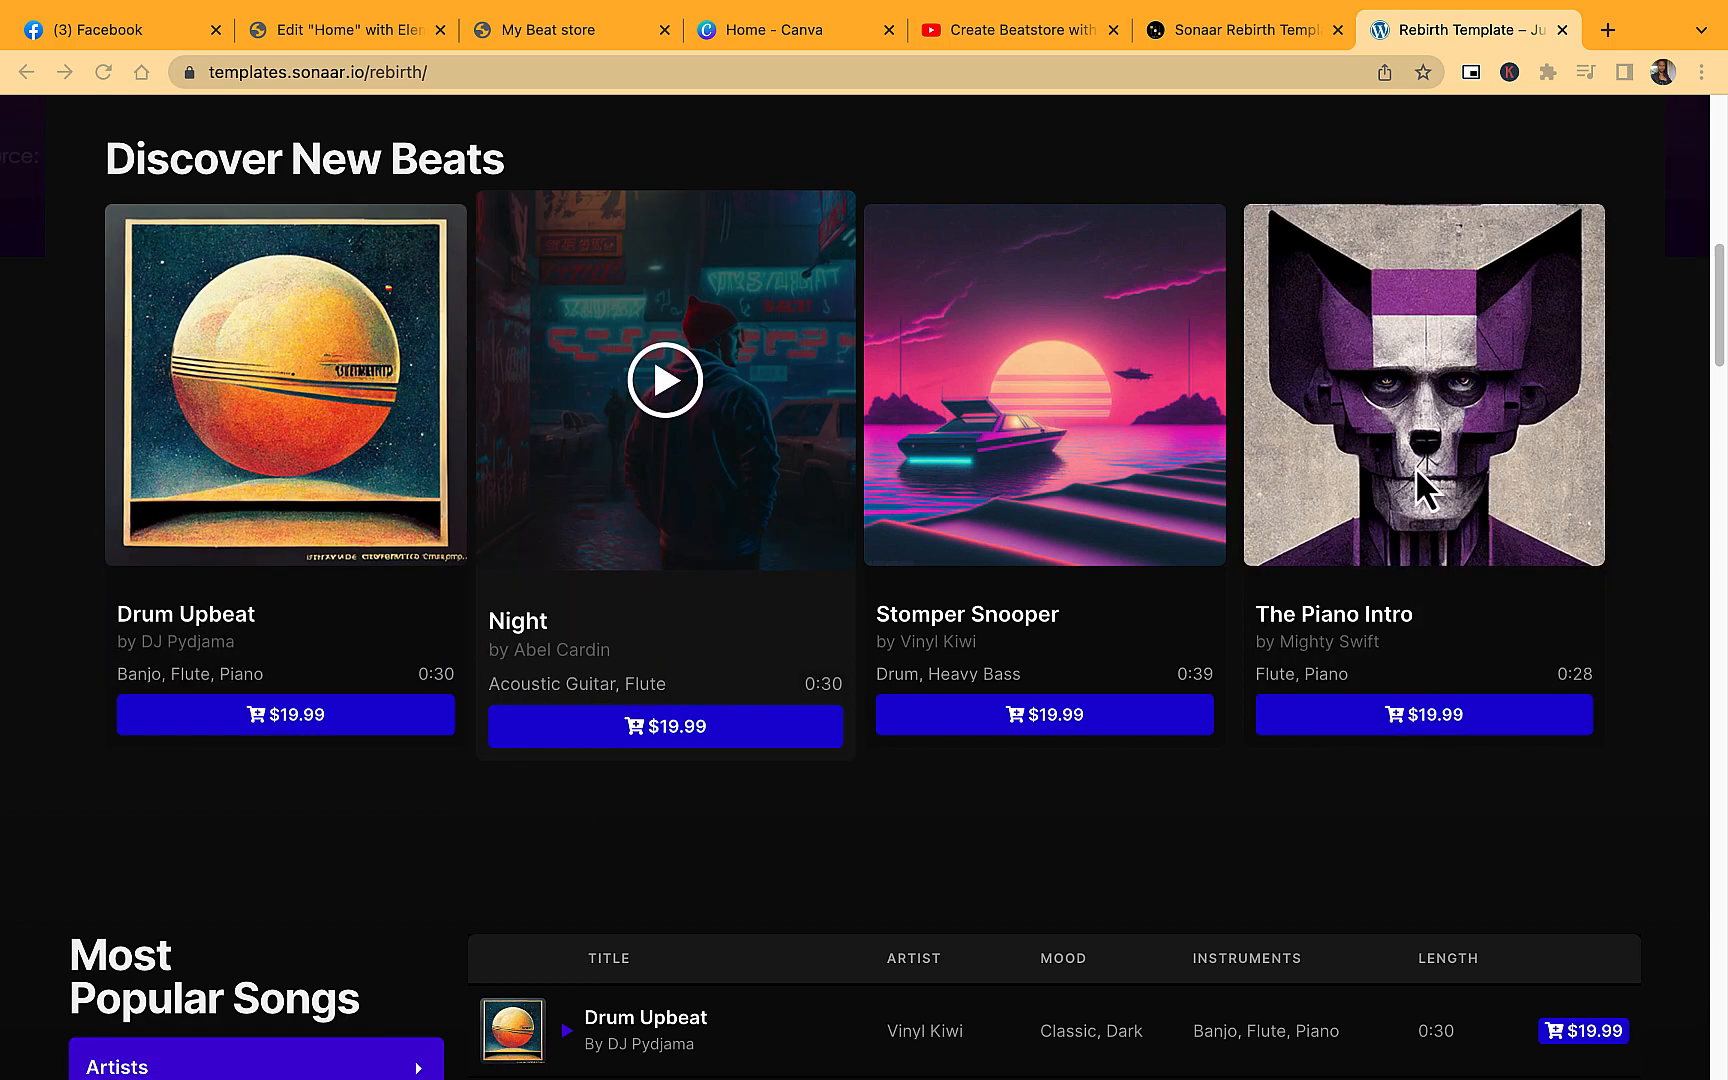
{"action": "scroll", "coordinate": [1415, 466], "scroll_direction": "down", "scroll_amount": 5}
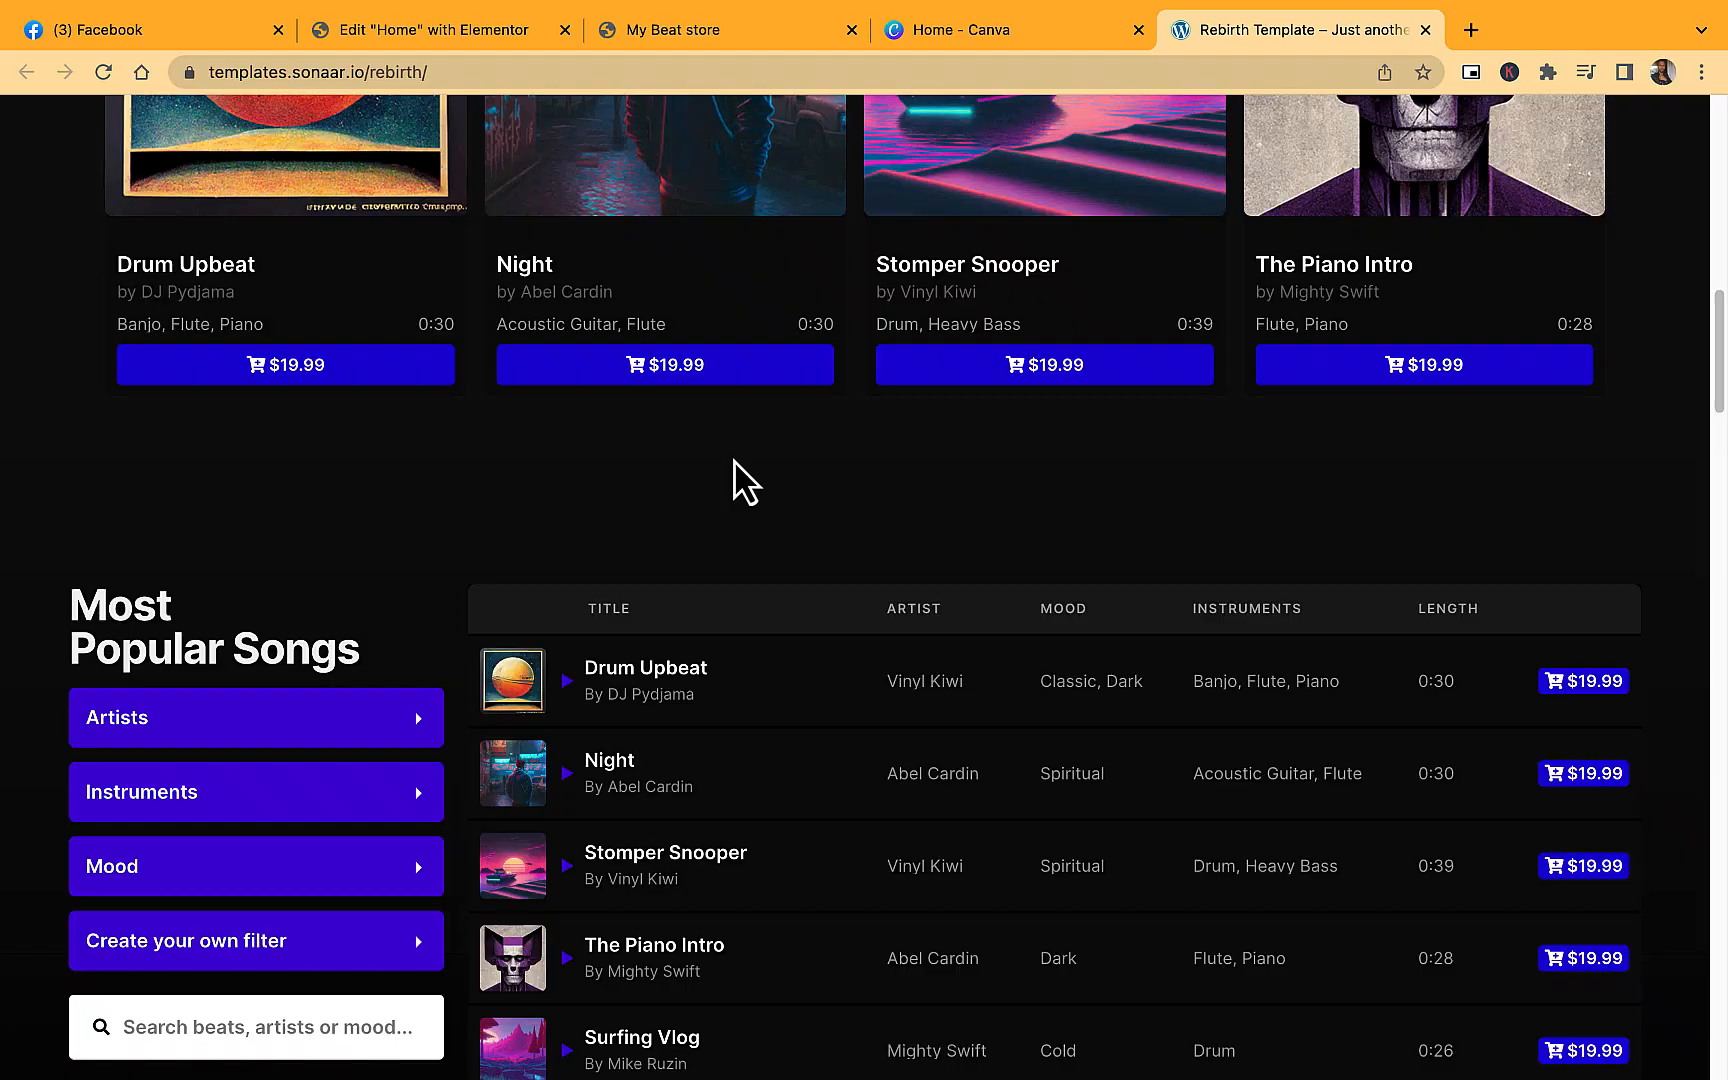
{"action": "scroll", "coordinate": [735, 482], "scroll_direction": "down", "scroll_amount": 3}
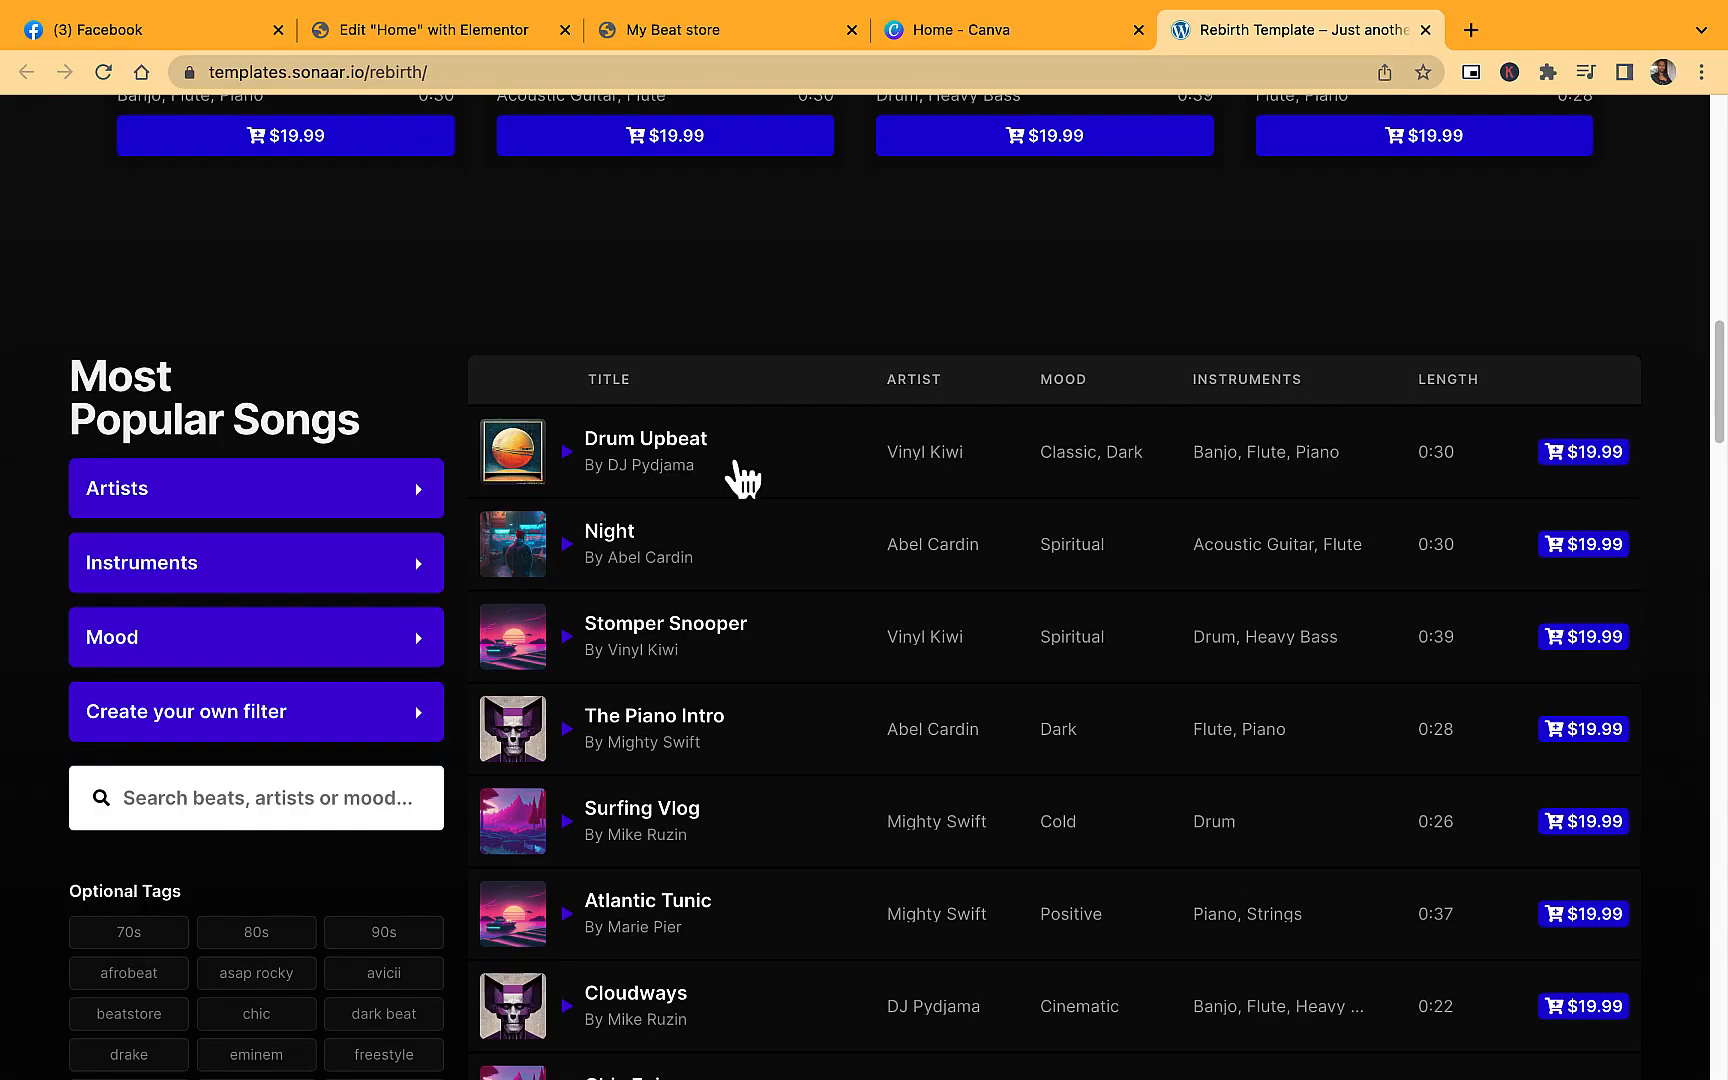
{"action": "scroll", "coordinate": [742, 480], "scroll_direction": "up", "scroll_amount": 1}
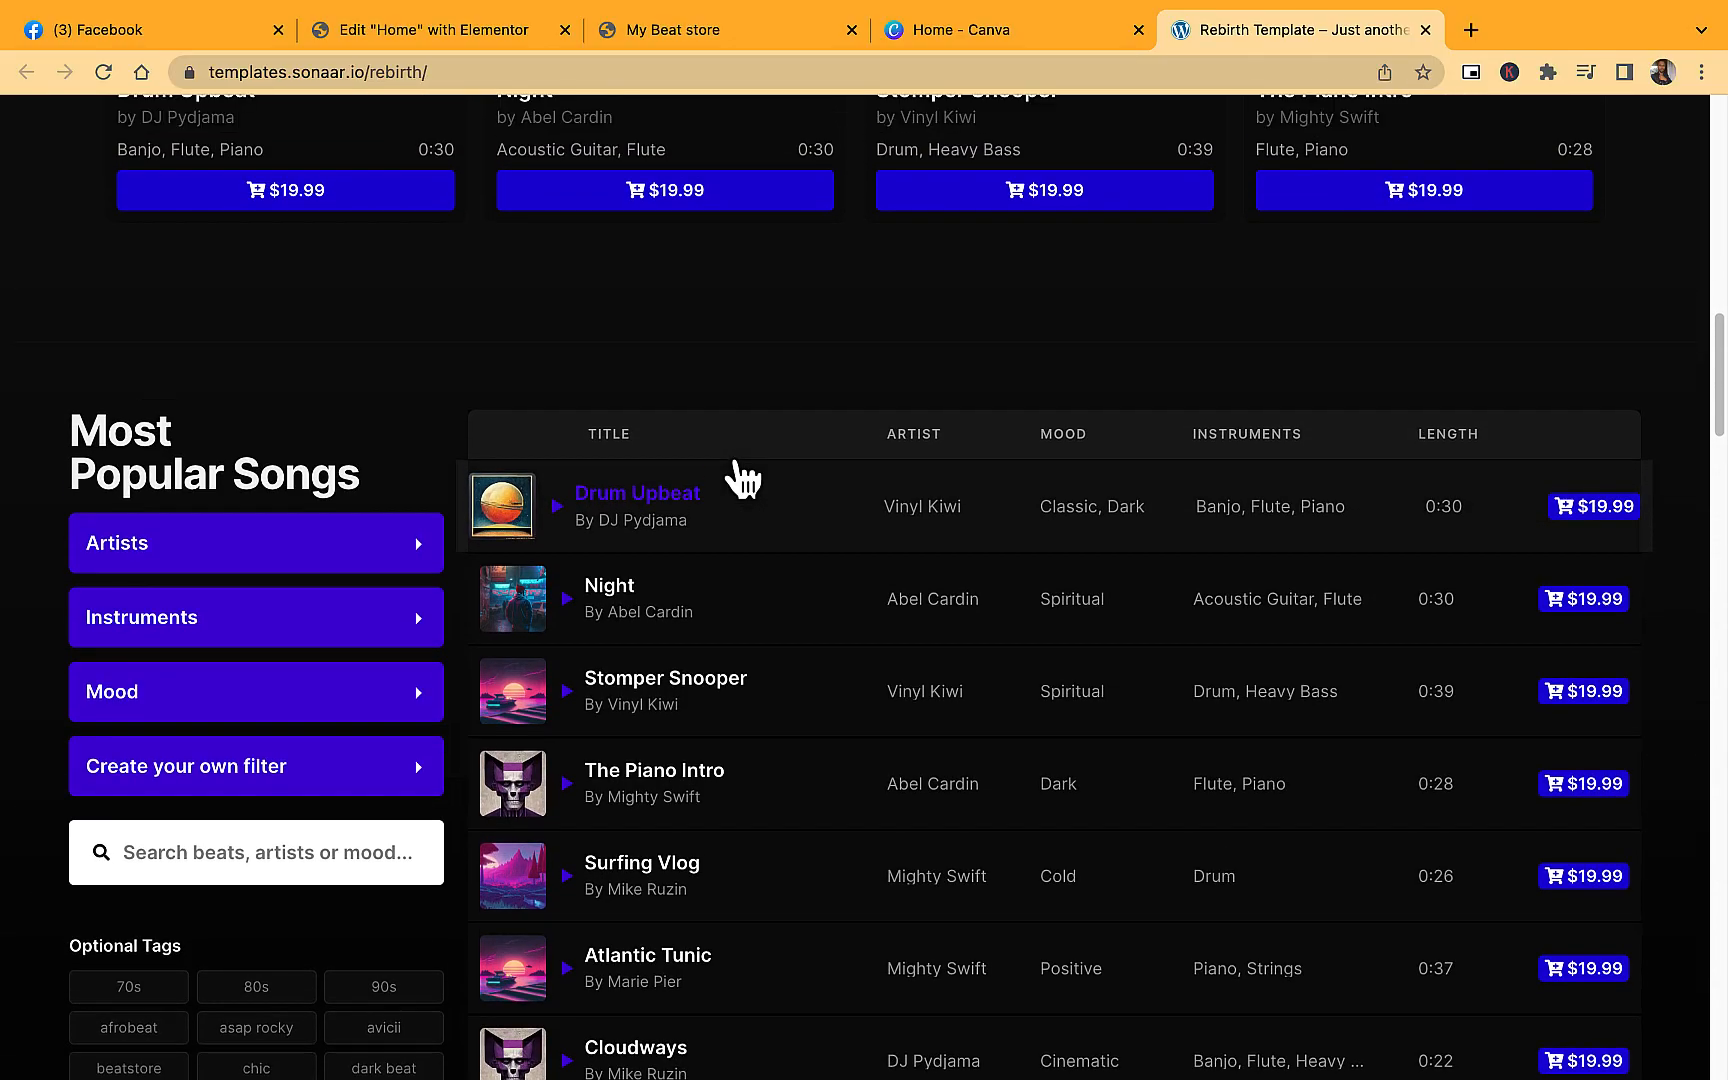
{"action": "scroll", "coordinate": [742, 480], "scroll_direction": "up", "scroll_amount": 1}
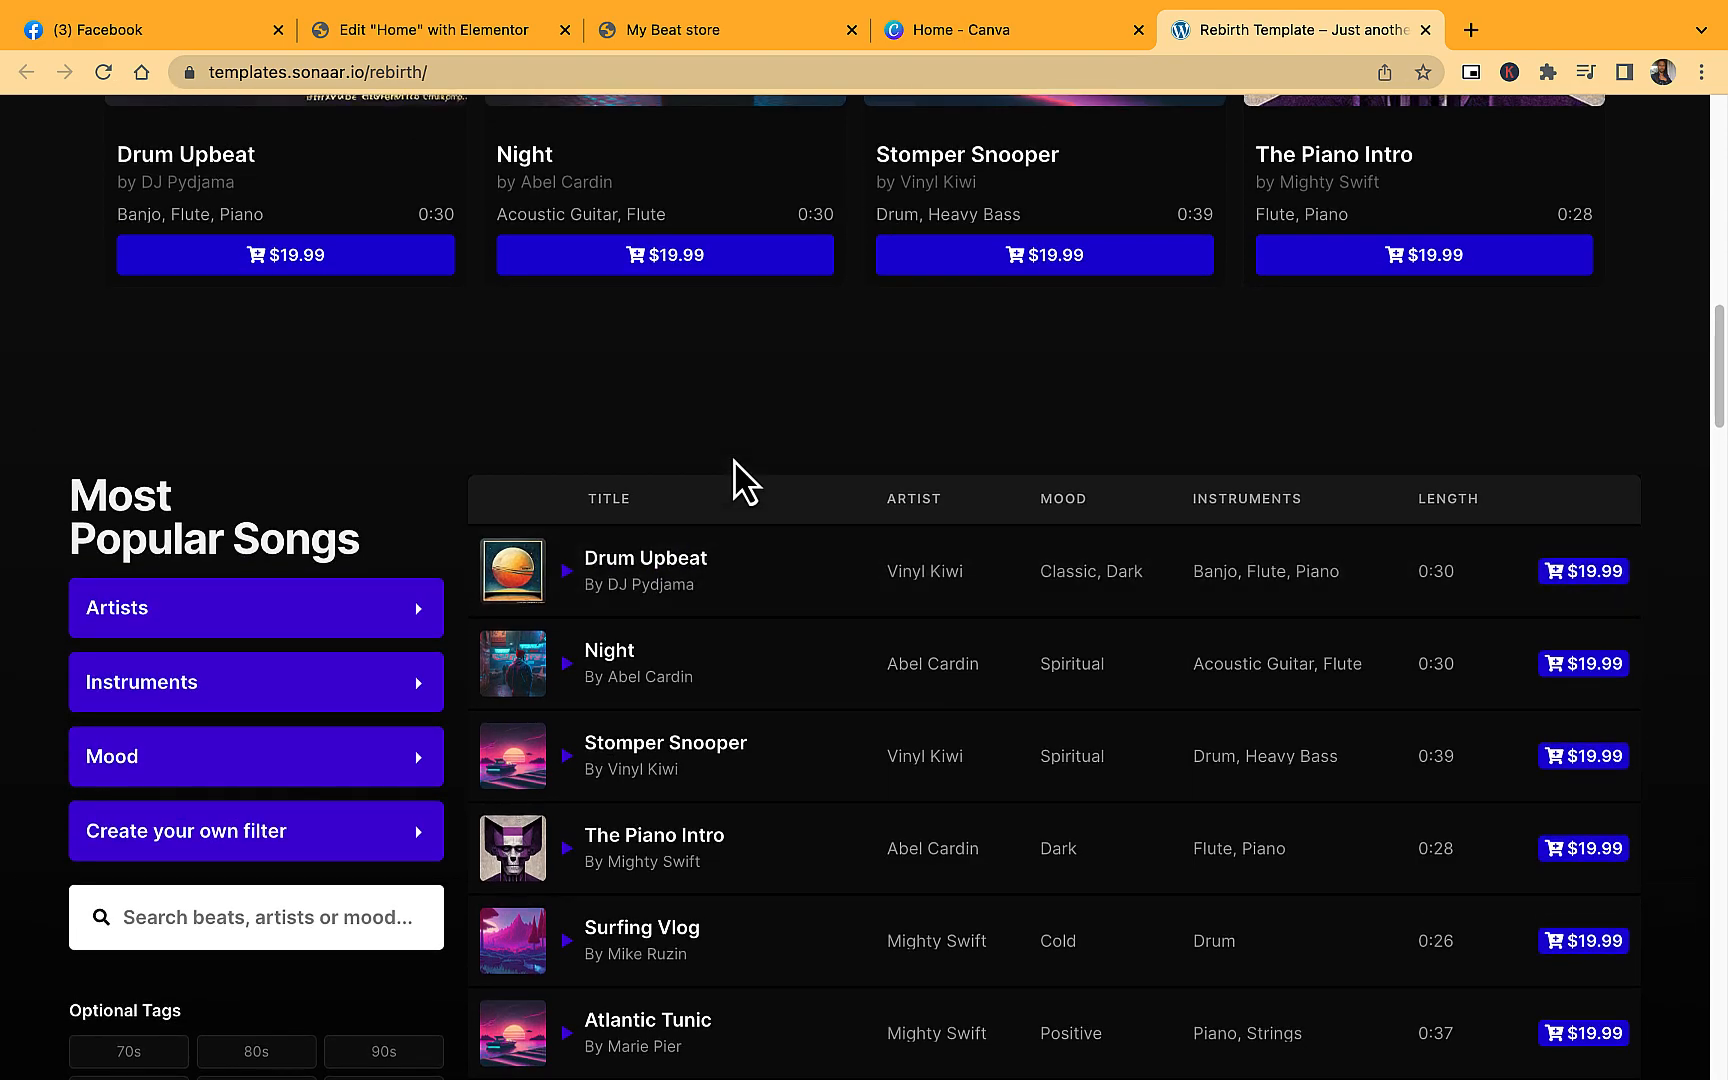
{"action": "scroll", "coordinate": [742, 480], "scroll_direction": "up", "scroll_amount": 2}
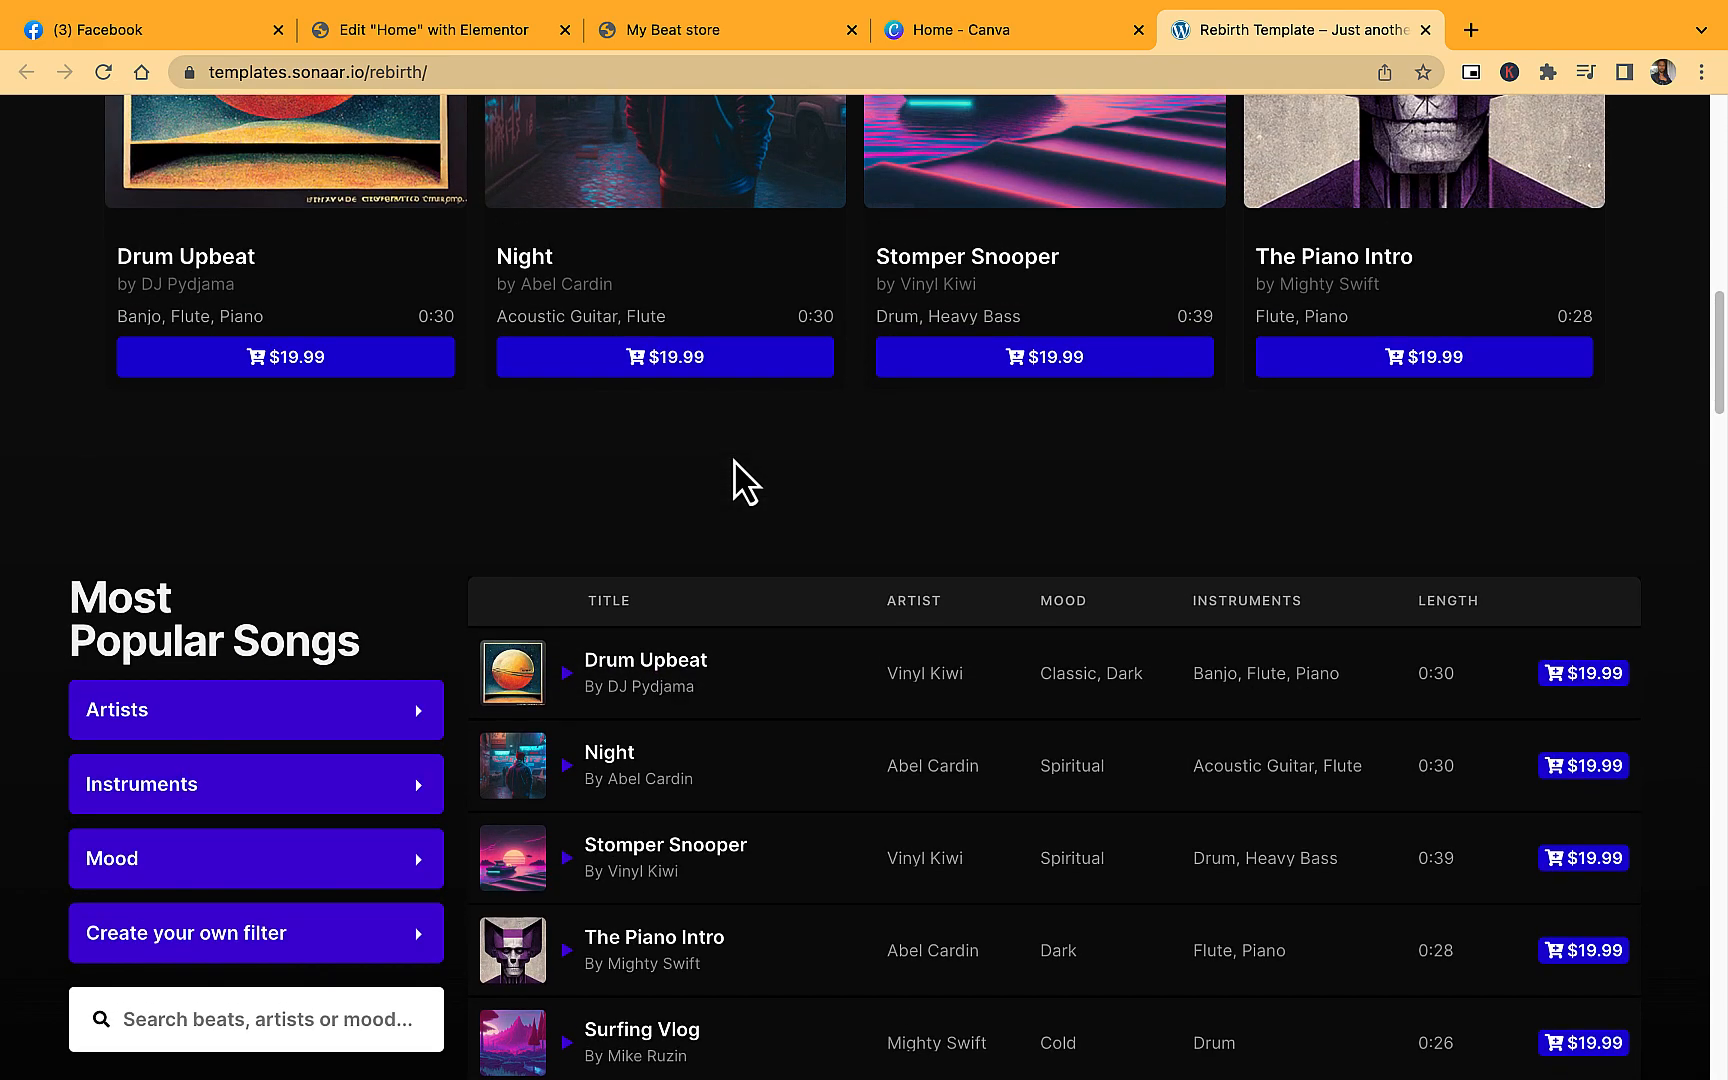
{"action": "scroll", "coordinate": [734, 461], "scroll_direction": "up", "scroll_amount": 20}
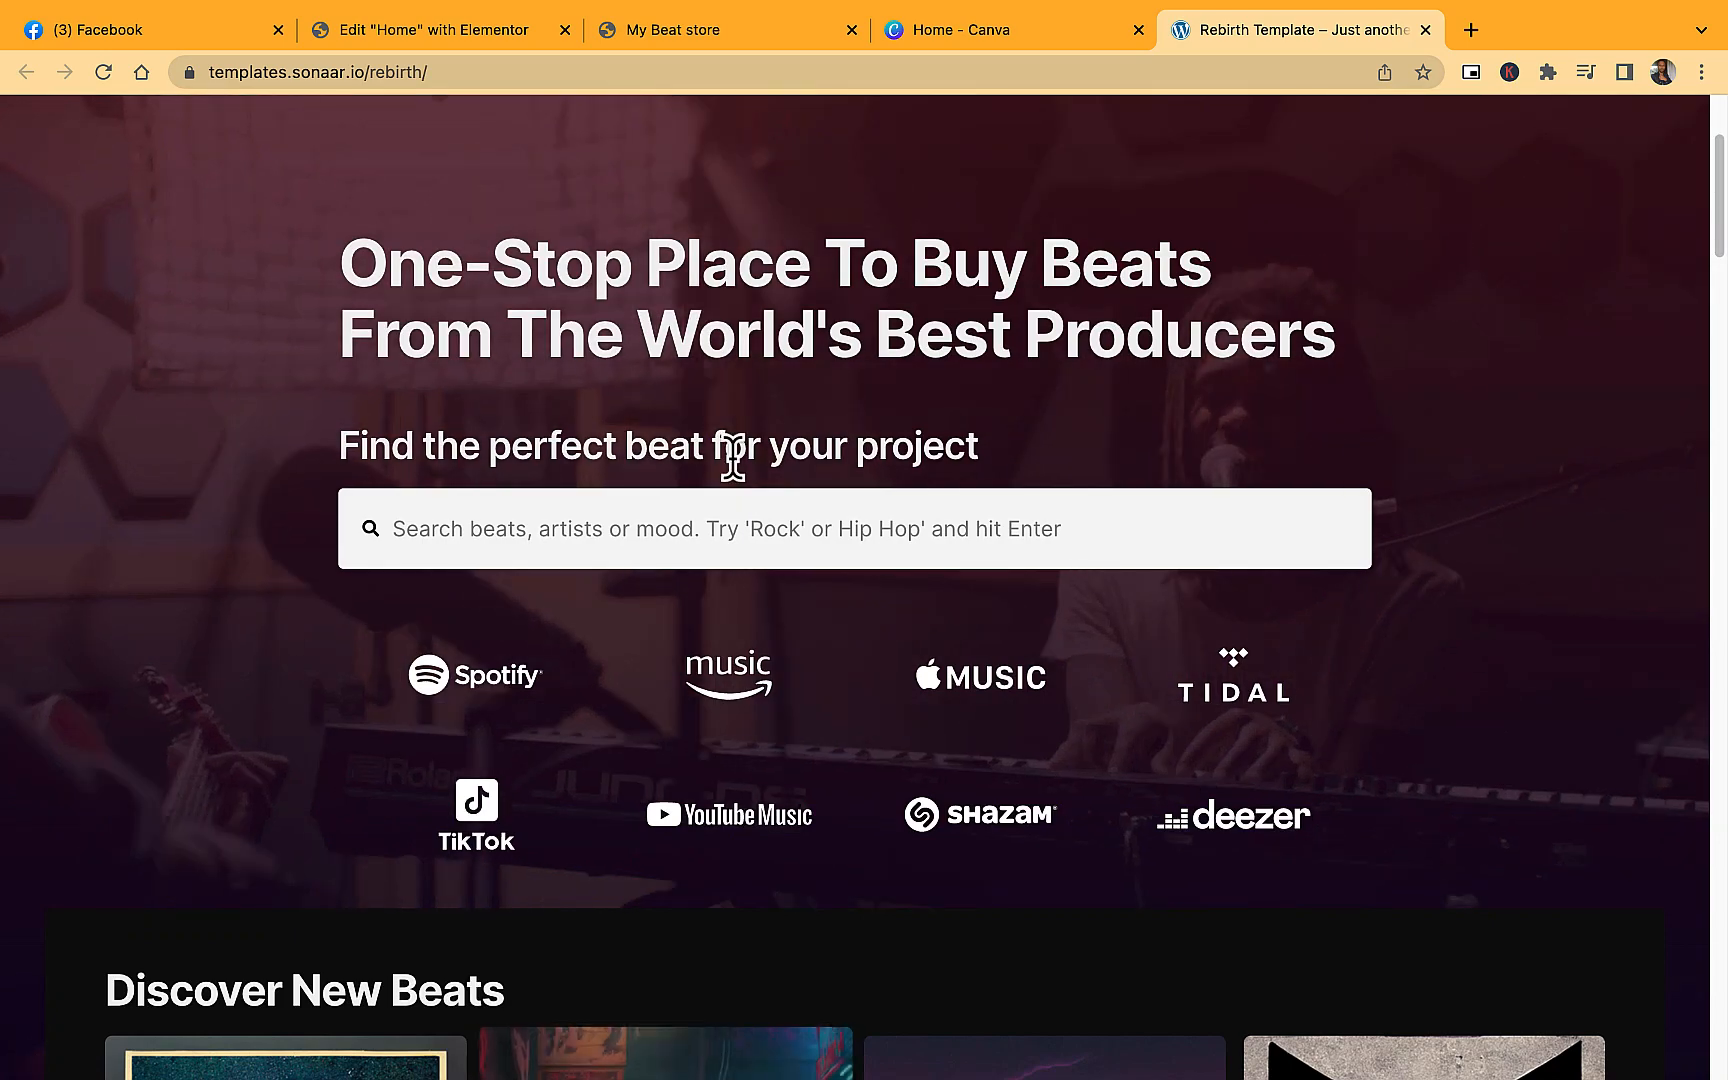
{"action": "scroll", "coordinate": [733, 461], "scroll_direction": "down", "scroll_amount": 15}
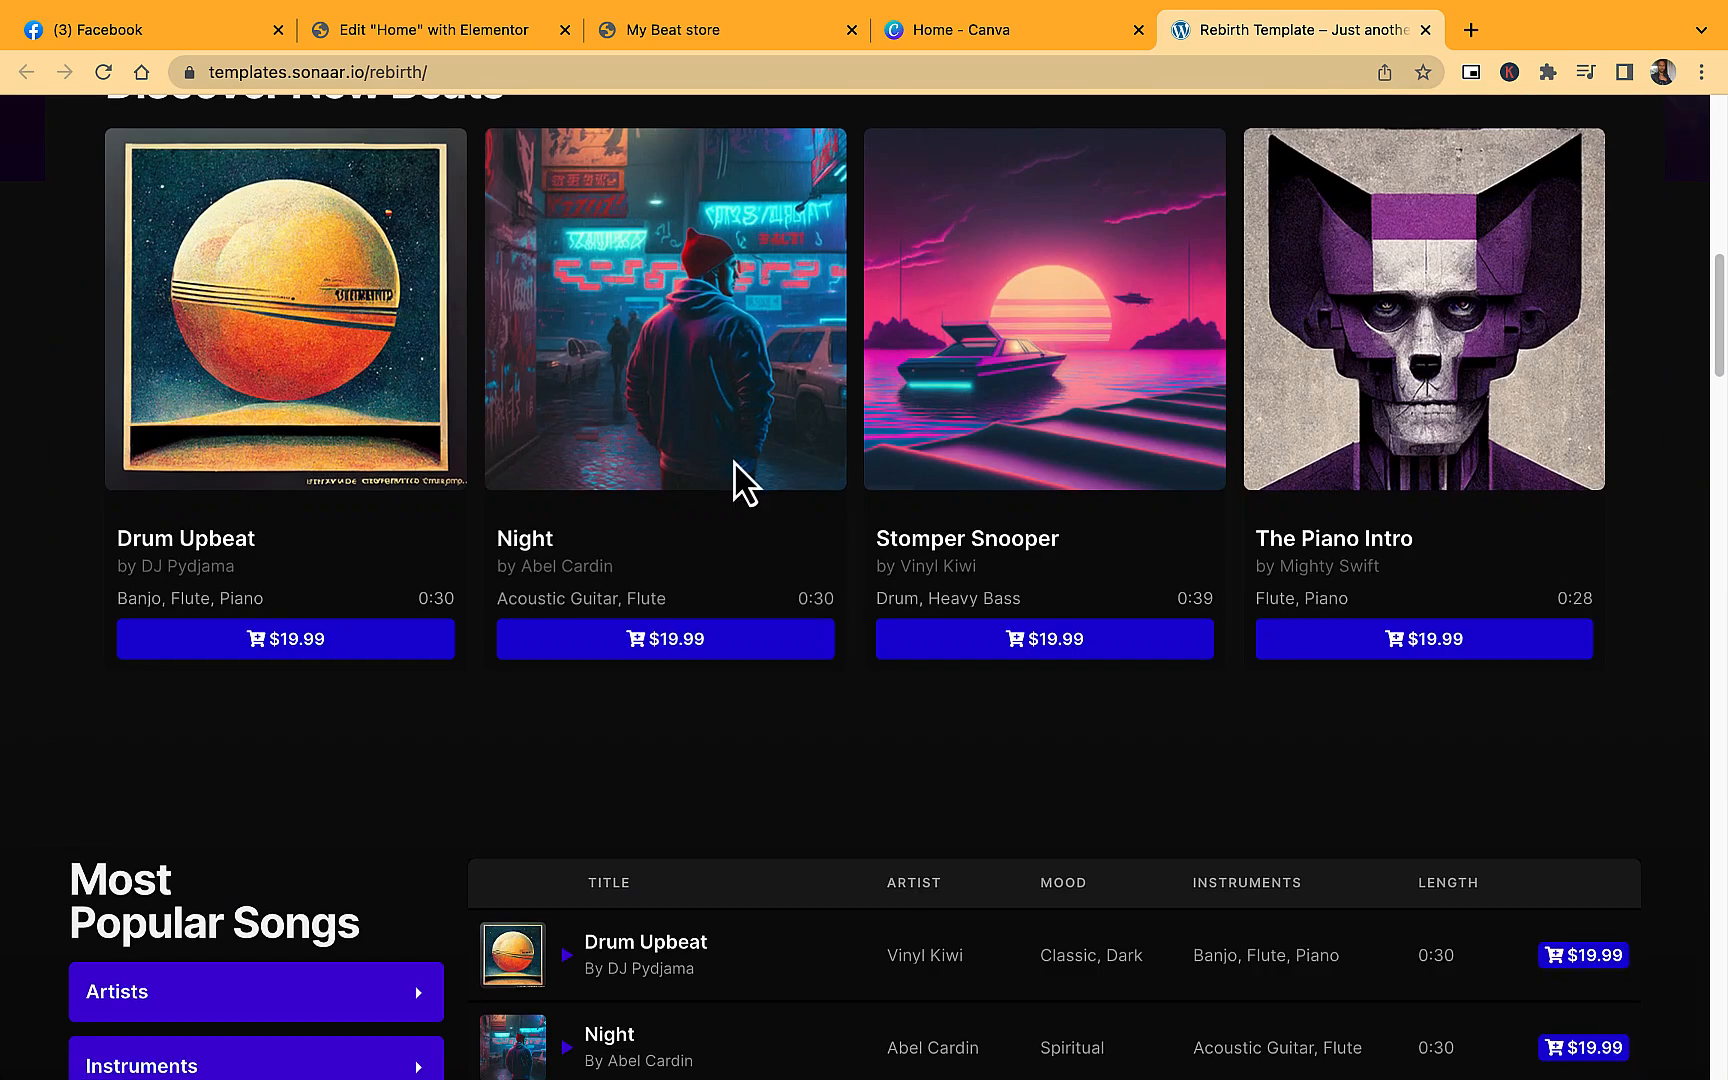
{"action": "scroll", "coordinate": [733, 461], "scroll_direction": "down", "scroll_amount": 7}
{"action": "scroll", "coordinate": [733, 482], "scroll_direction": "down", "scroll_amount": 9}
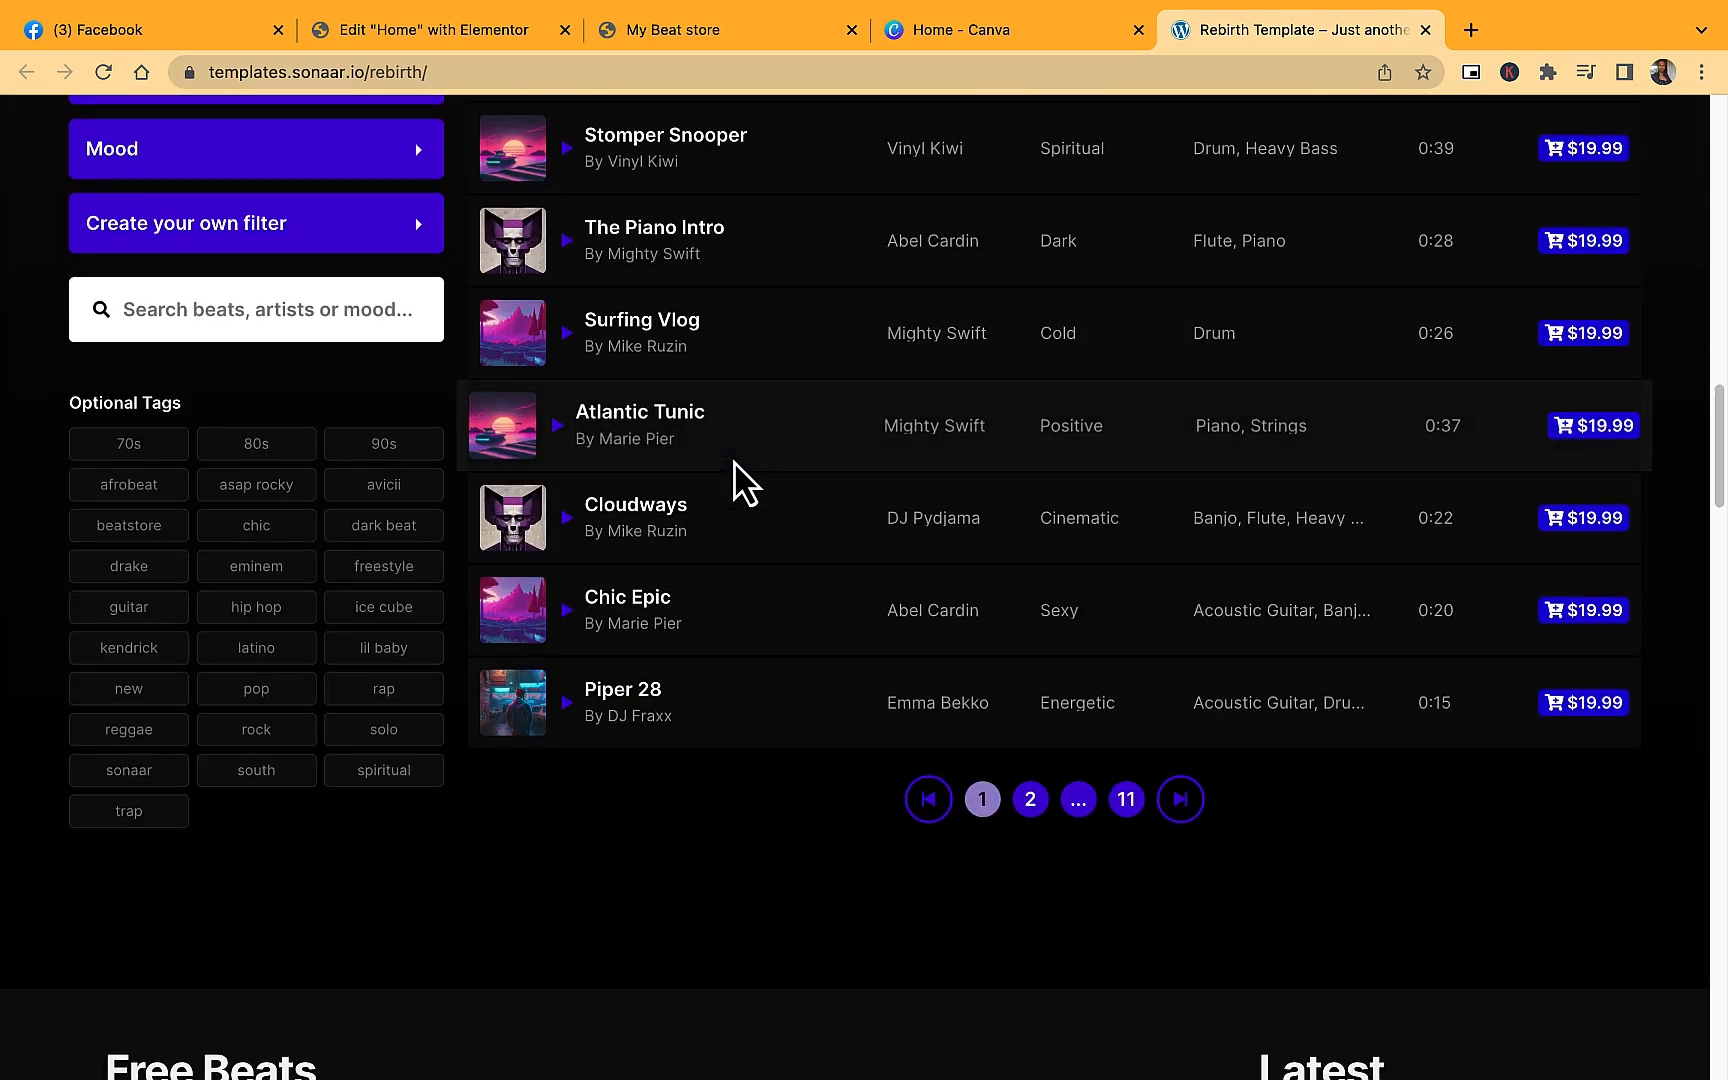
{"action": "scroll", "coordinate": [733, 482], "scroll_direction": "down", "scroll_amount": 8}
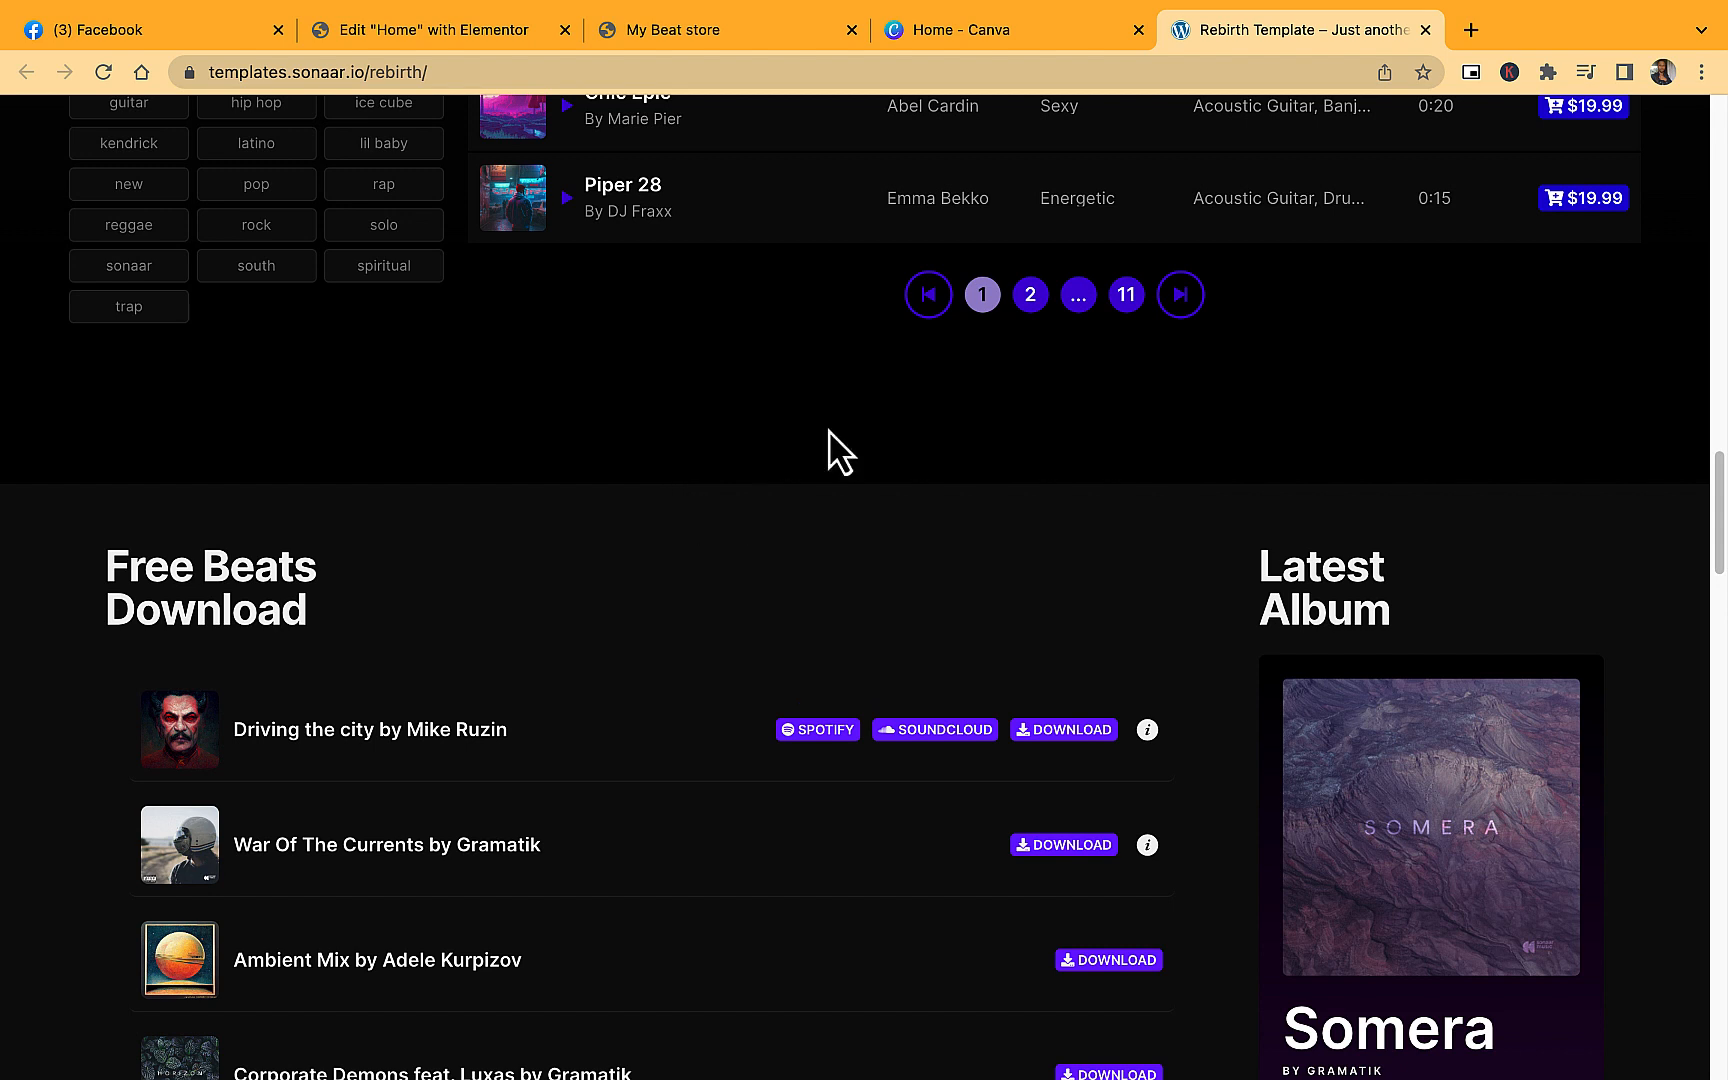
Return to the Home page's Elementor editor and add Sonaar's MP3 Audio Player widget under the Custom beatstore heading.
{"action": "left_click", "coordinate": [433, 29]}
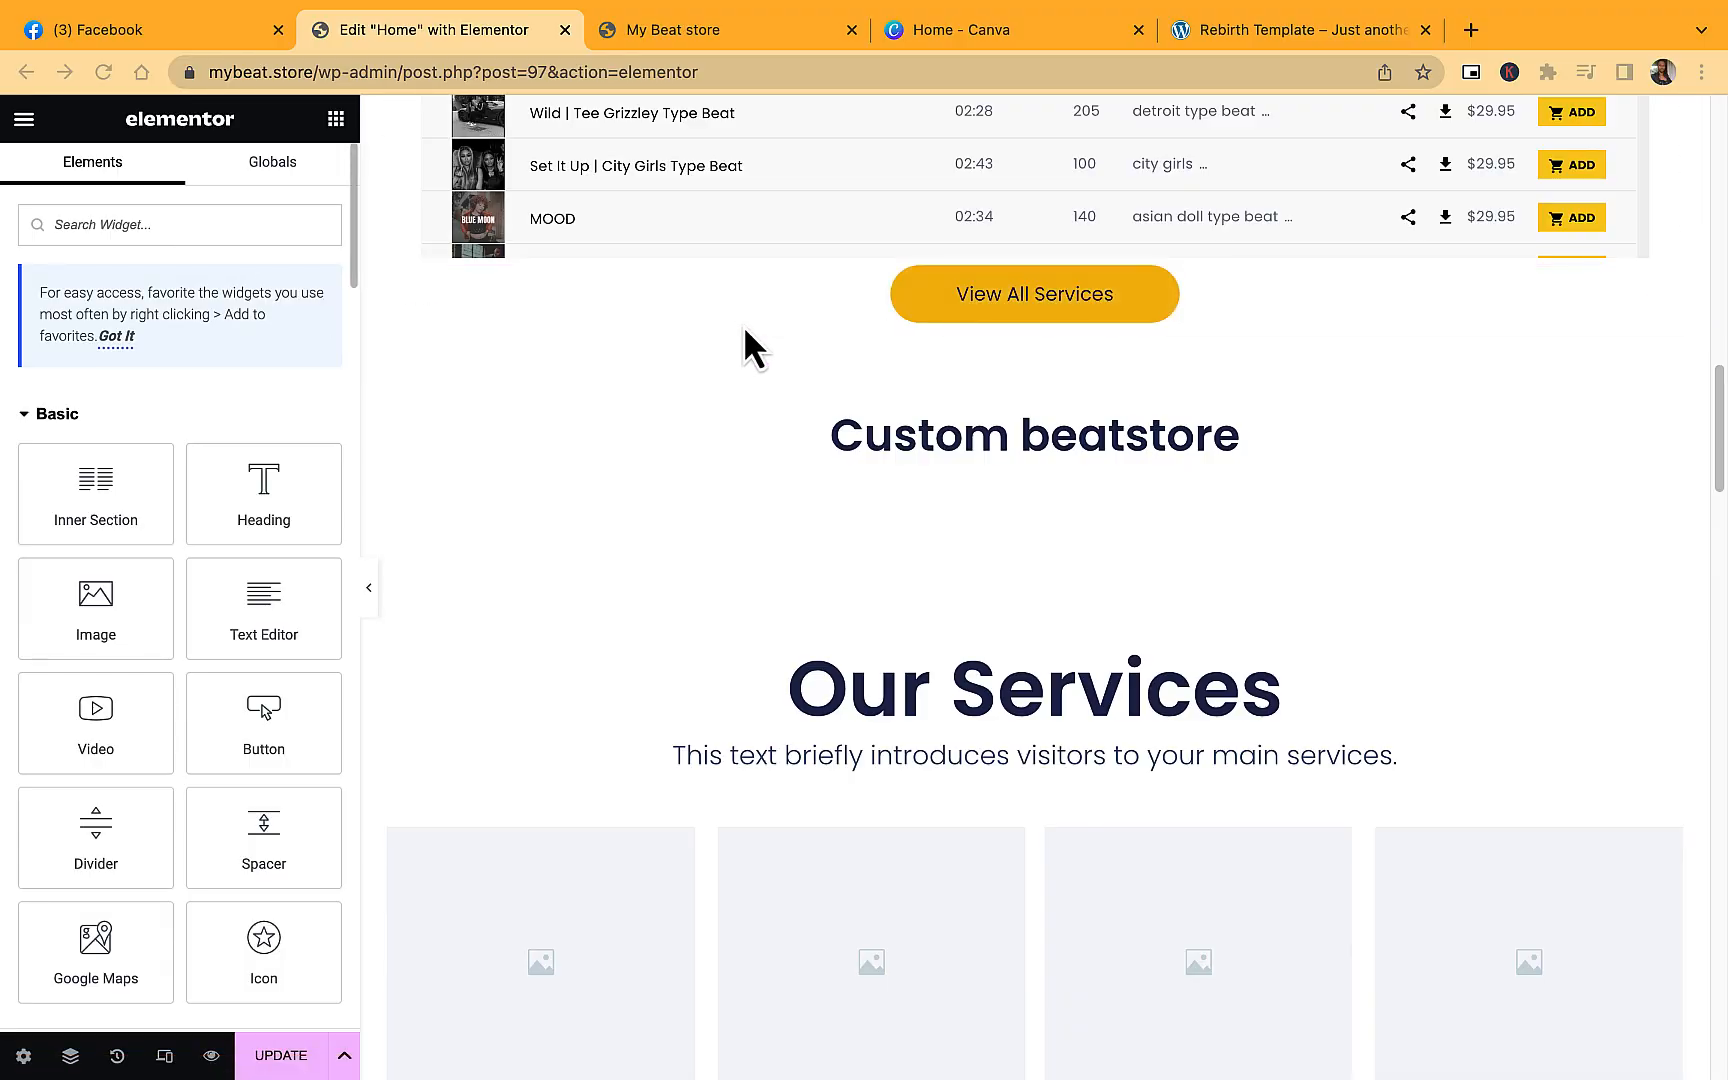
{"action": "scroll", "coordinate": [890, 490], "scroll_direction": "up", "scroll_amount": 1}
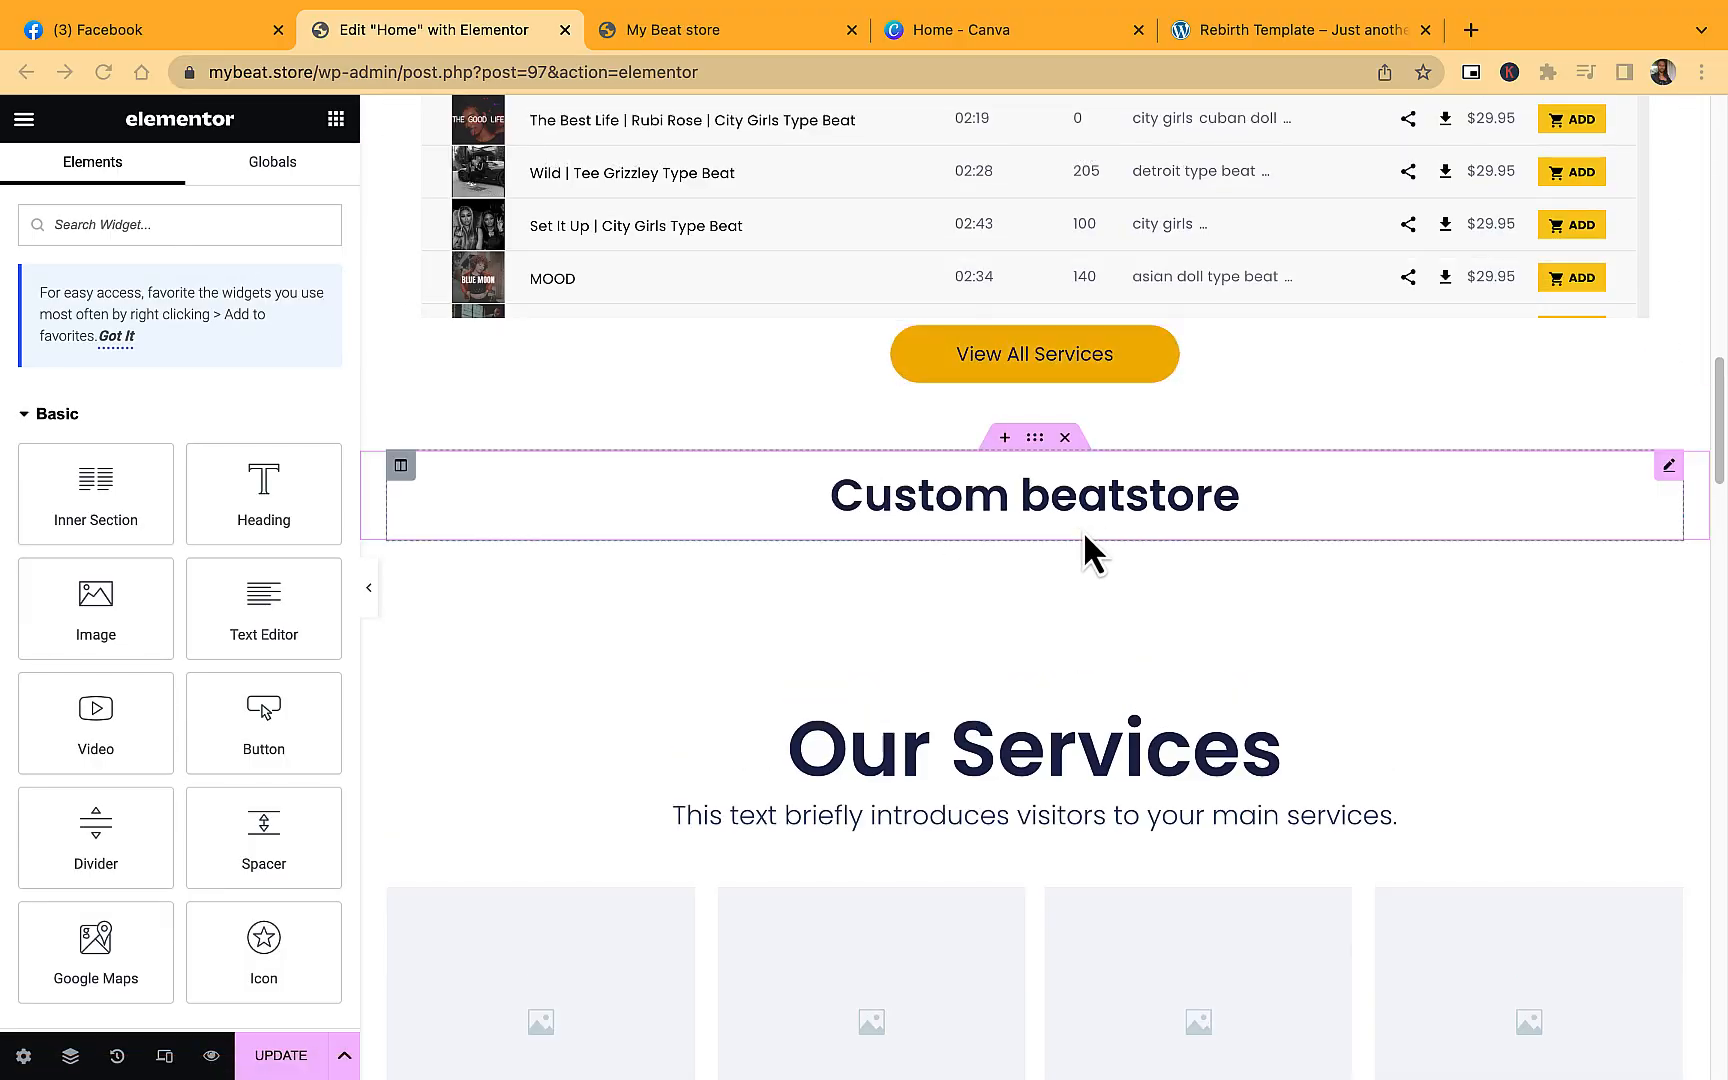
{"action": "left_click", "coordinate": [107, 224]}
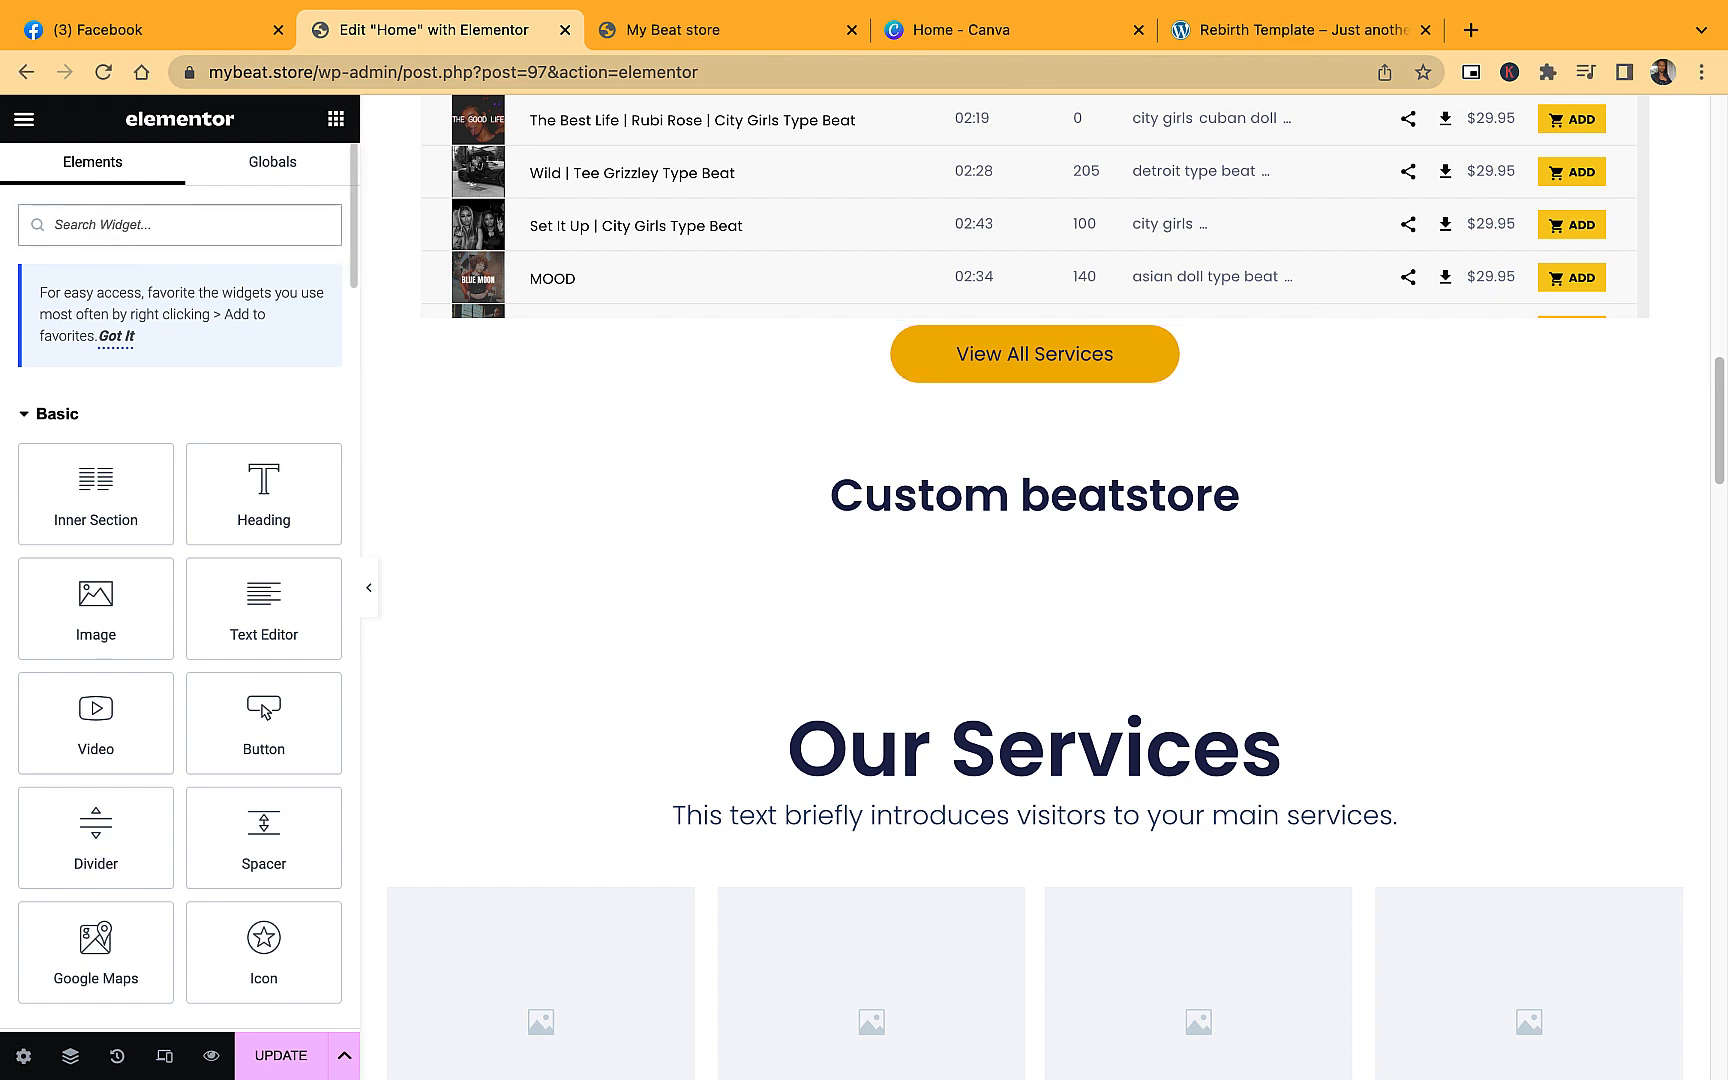
{"action": "type", "text": "sonaa"}
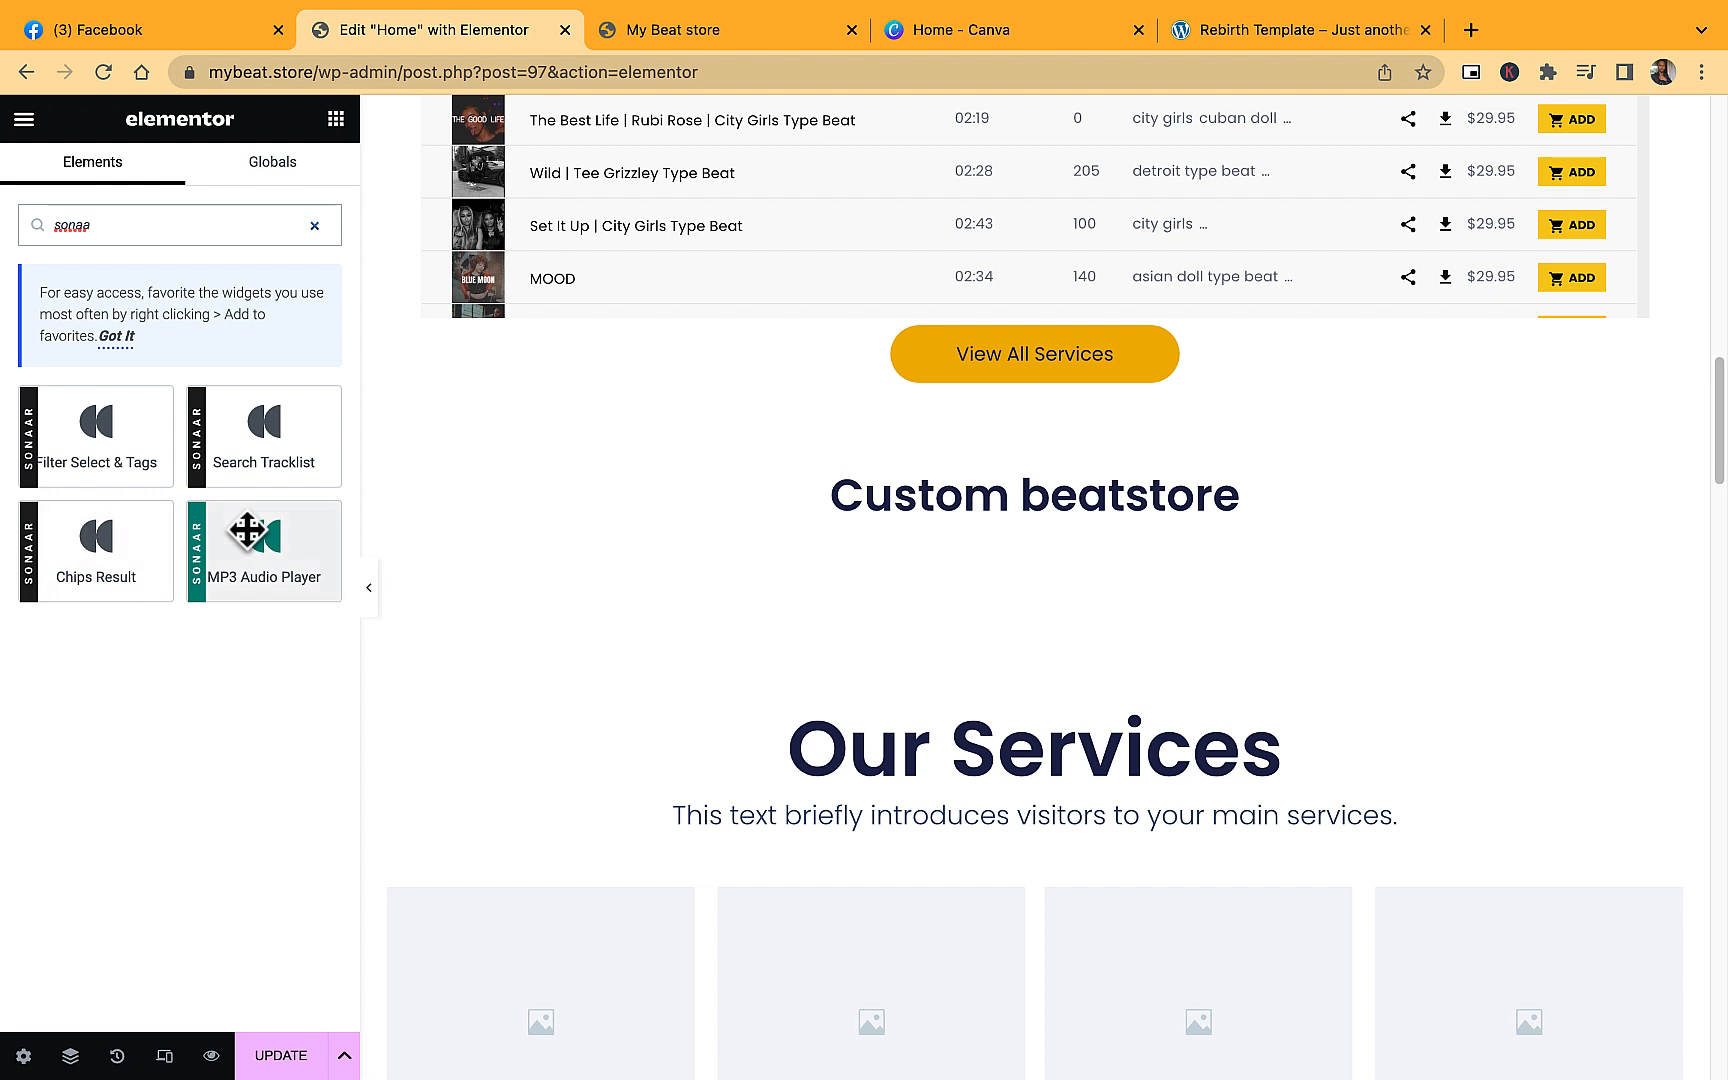
{"action": "left_click_drag", "start_coordinate": [278, 552], "coordinate": [1005, 530]}
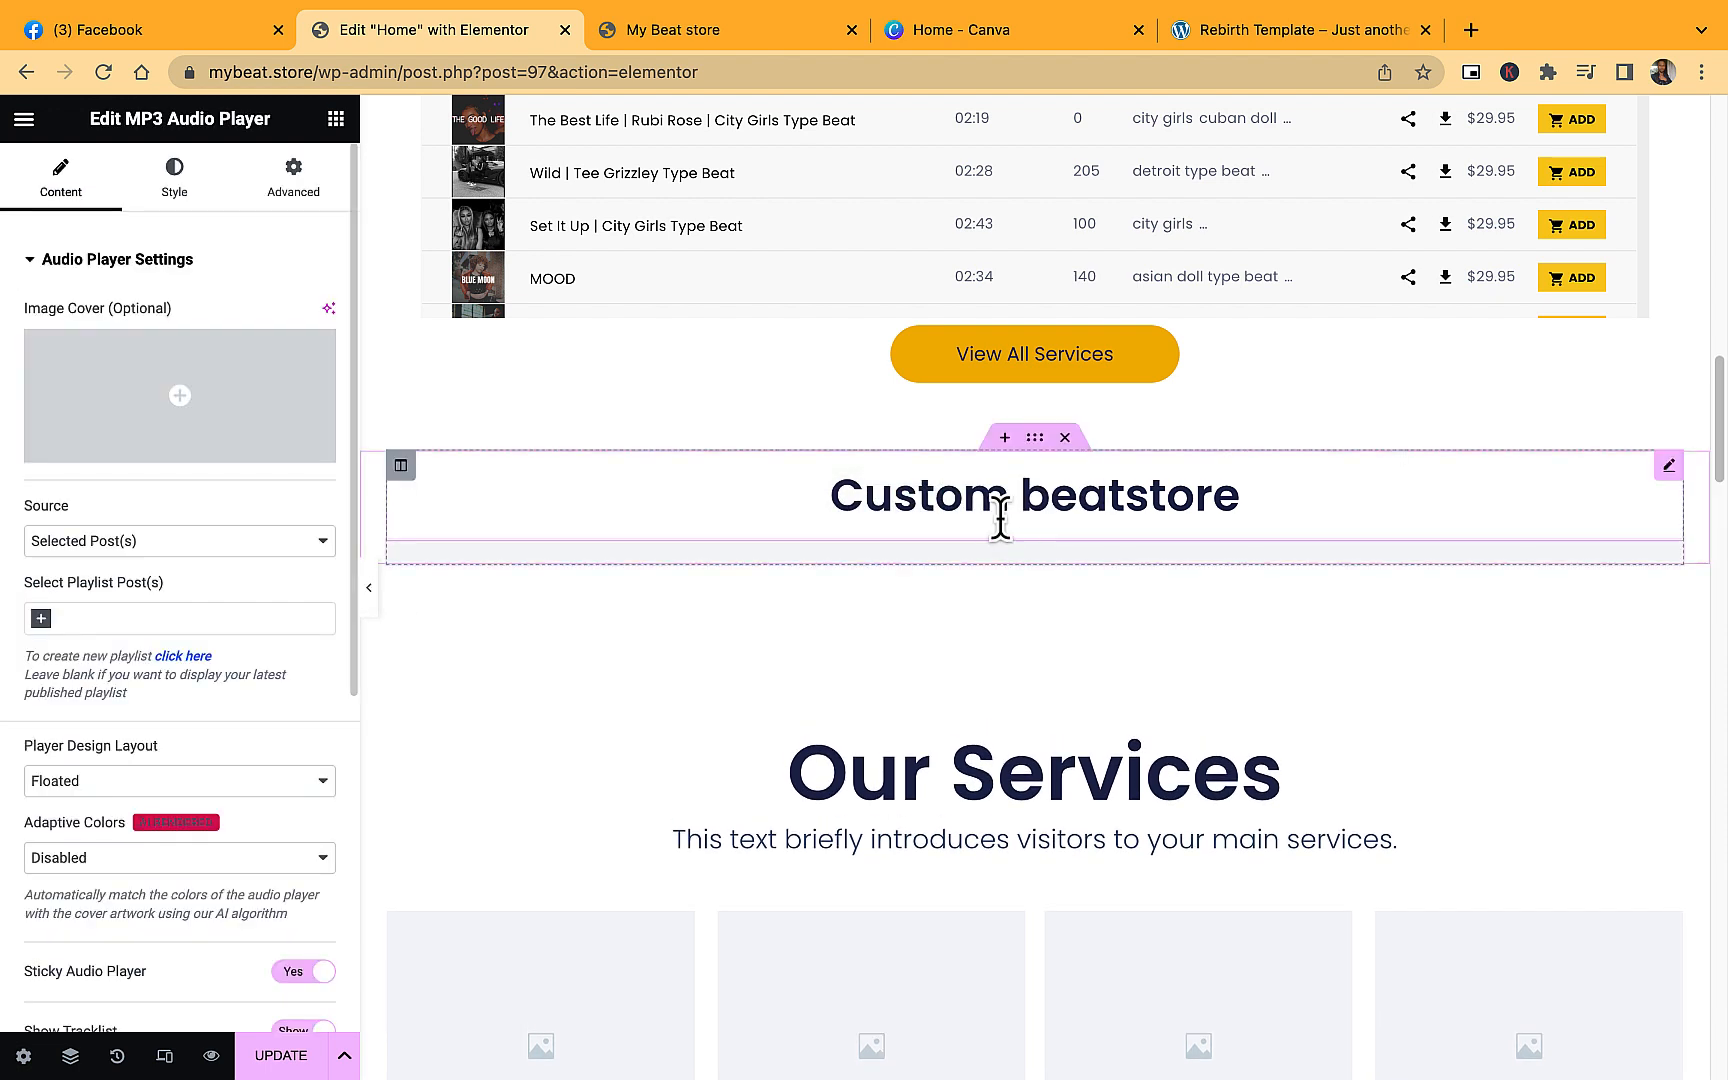
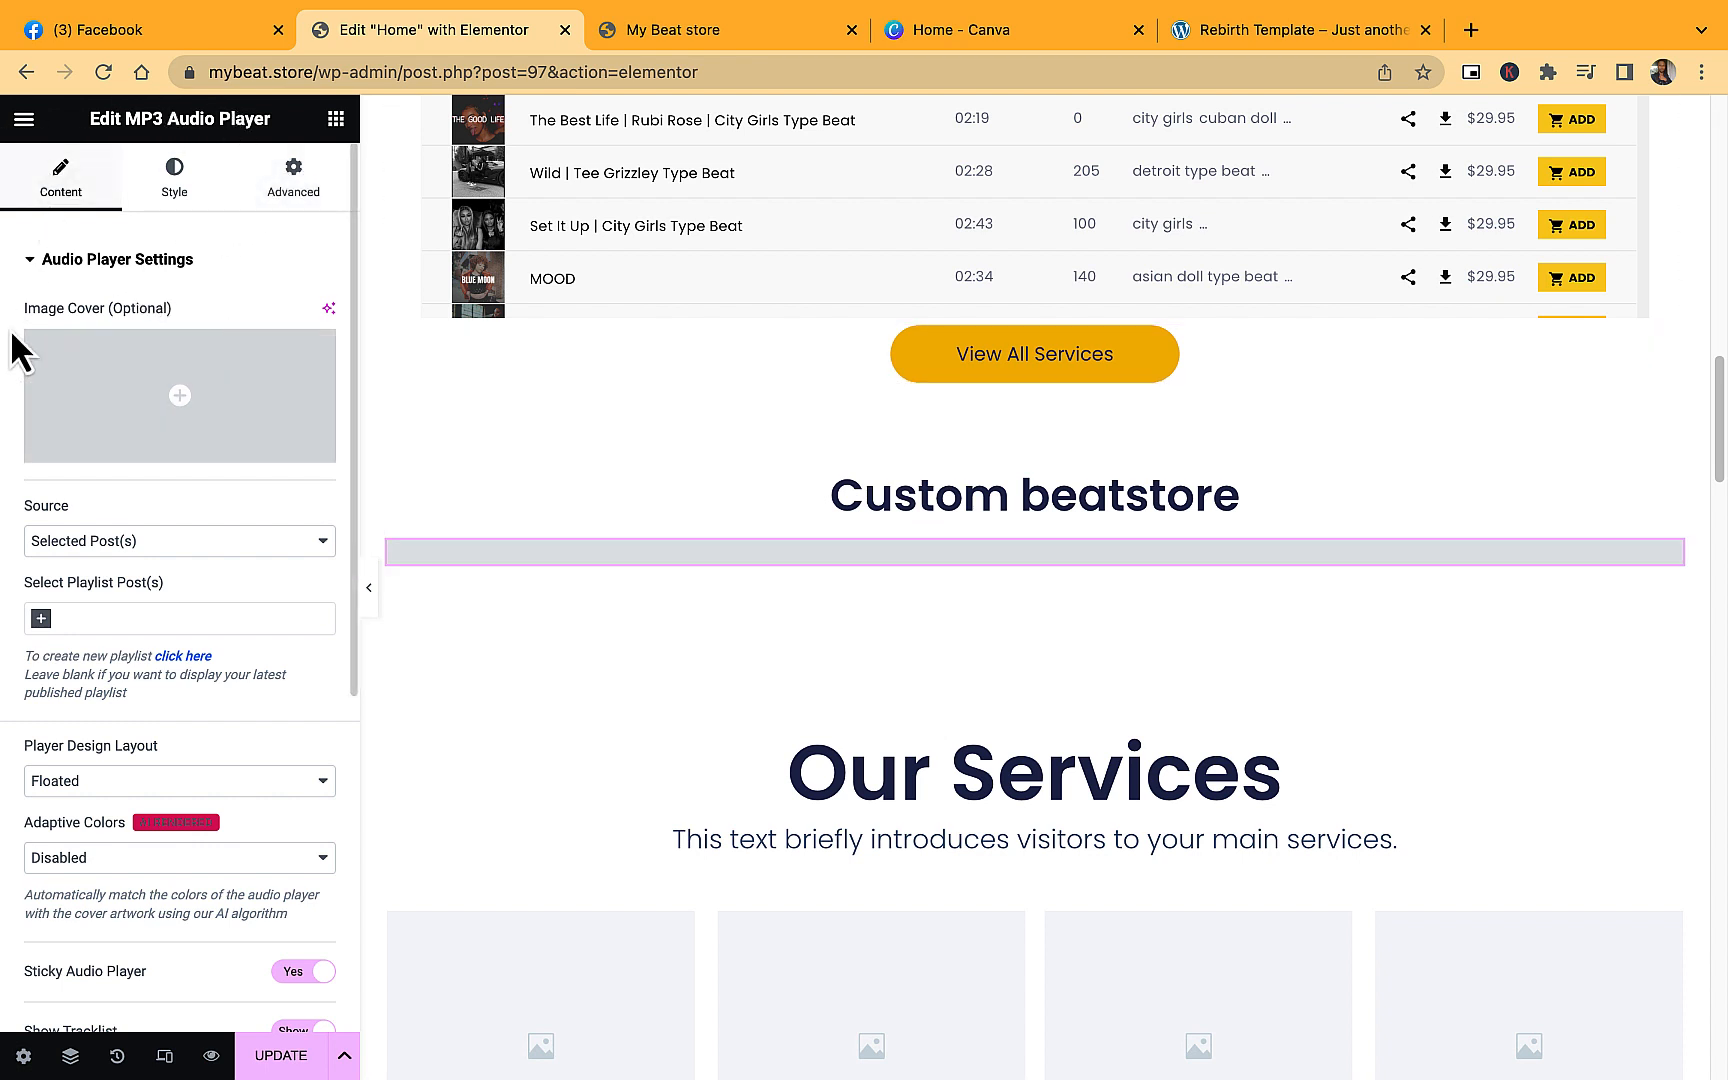
With the source kept at Selected Post(s), add the products Boss Up | Cuban Doll Type Beat, Blessing | Cuban Doll Type Beat and Brazy | YG Type BEAT.
{"action": "mouse_move", "coordinate": [95, 397]}
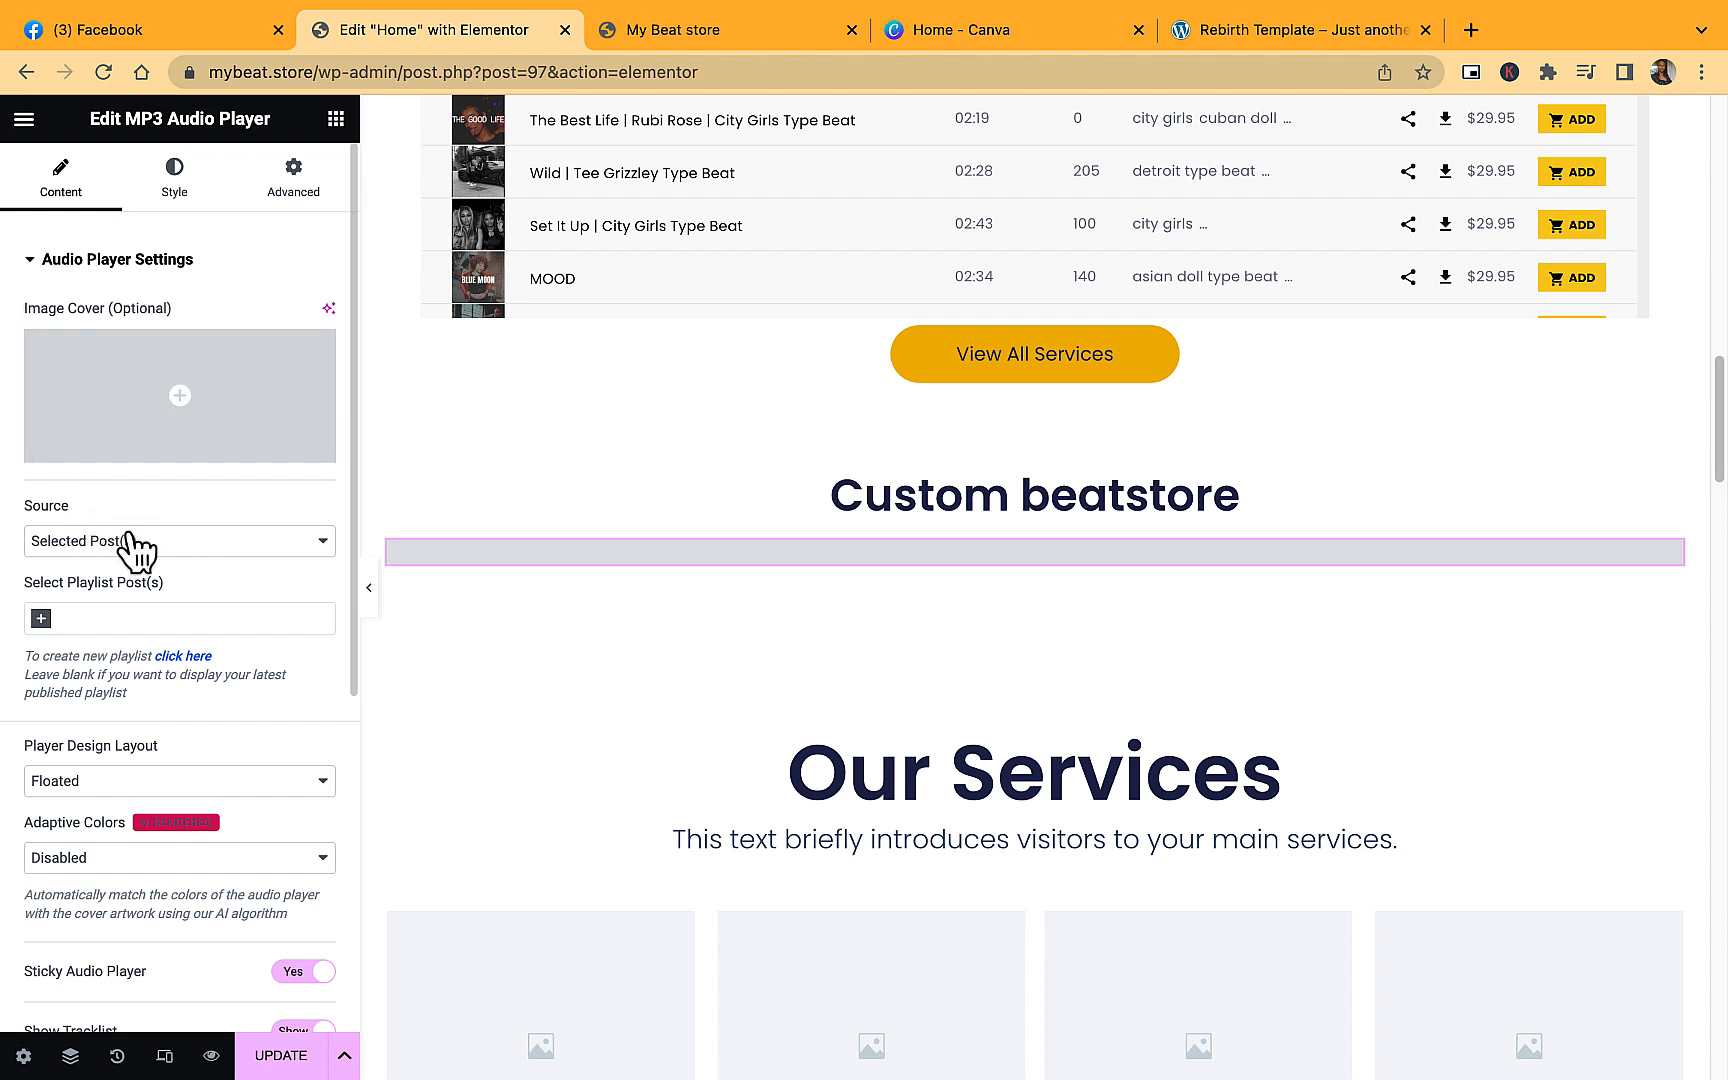
{"action": "left_click", "coordinate": [265, 550]}
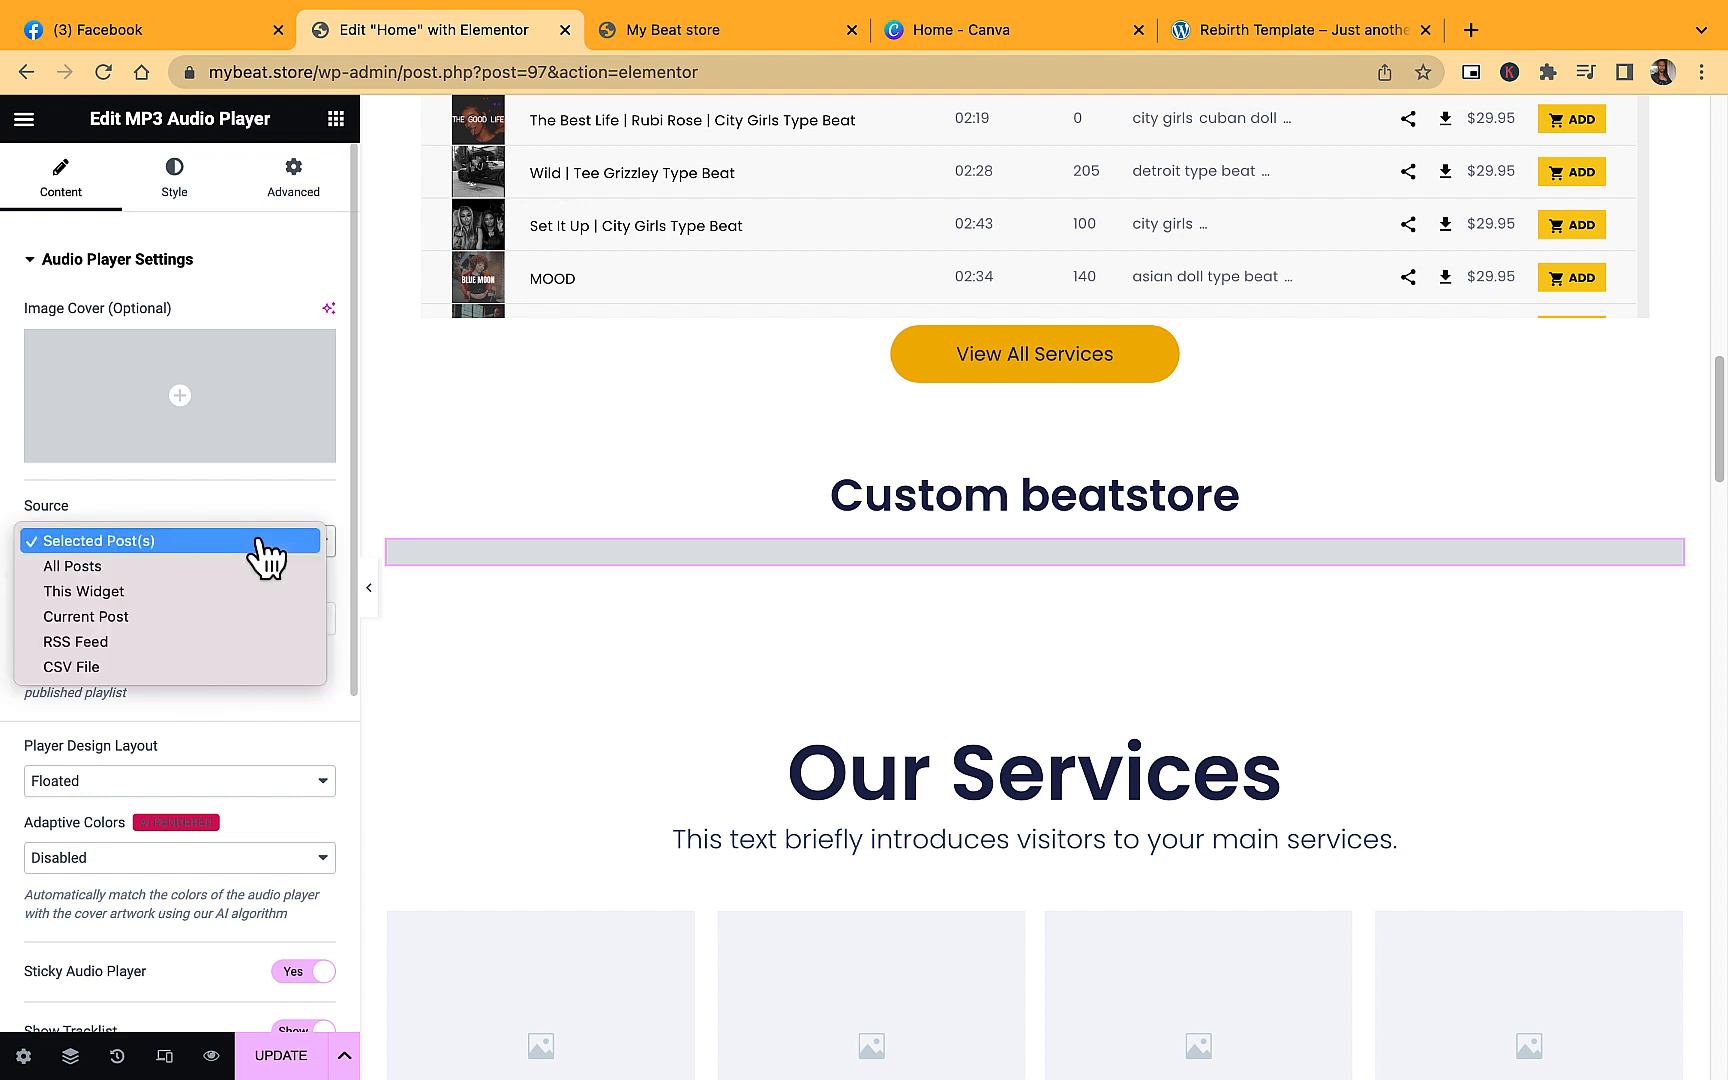
{"action": "left_click", "coordinate": [260, 545]}
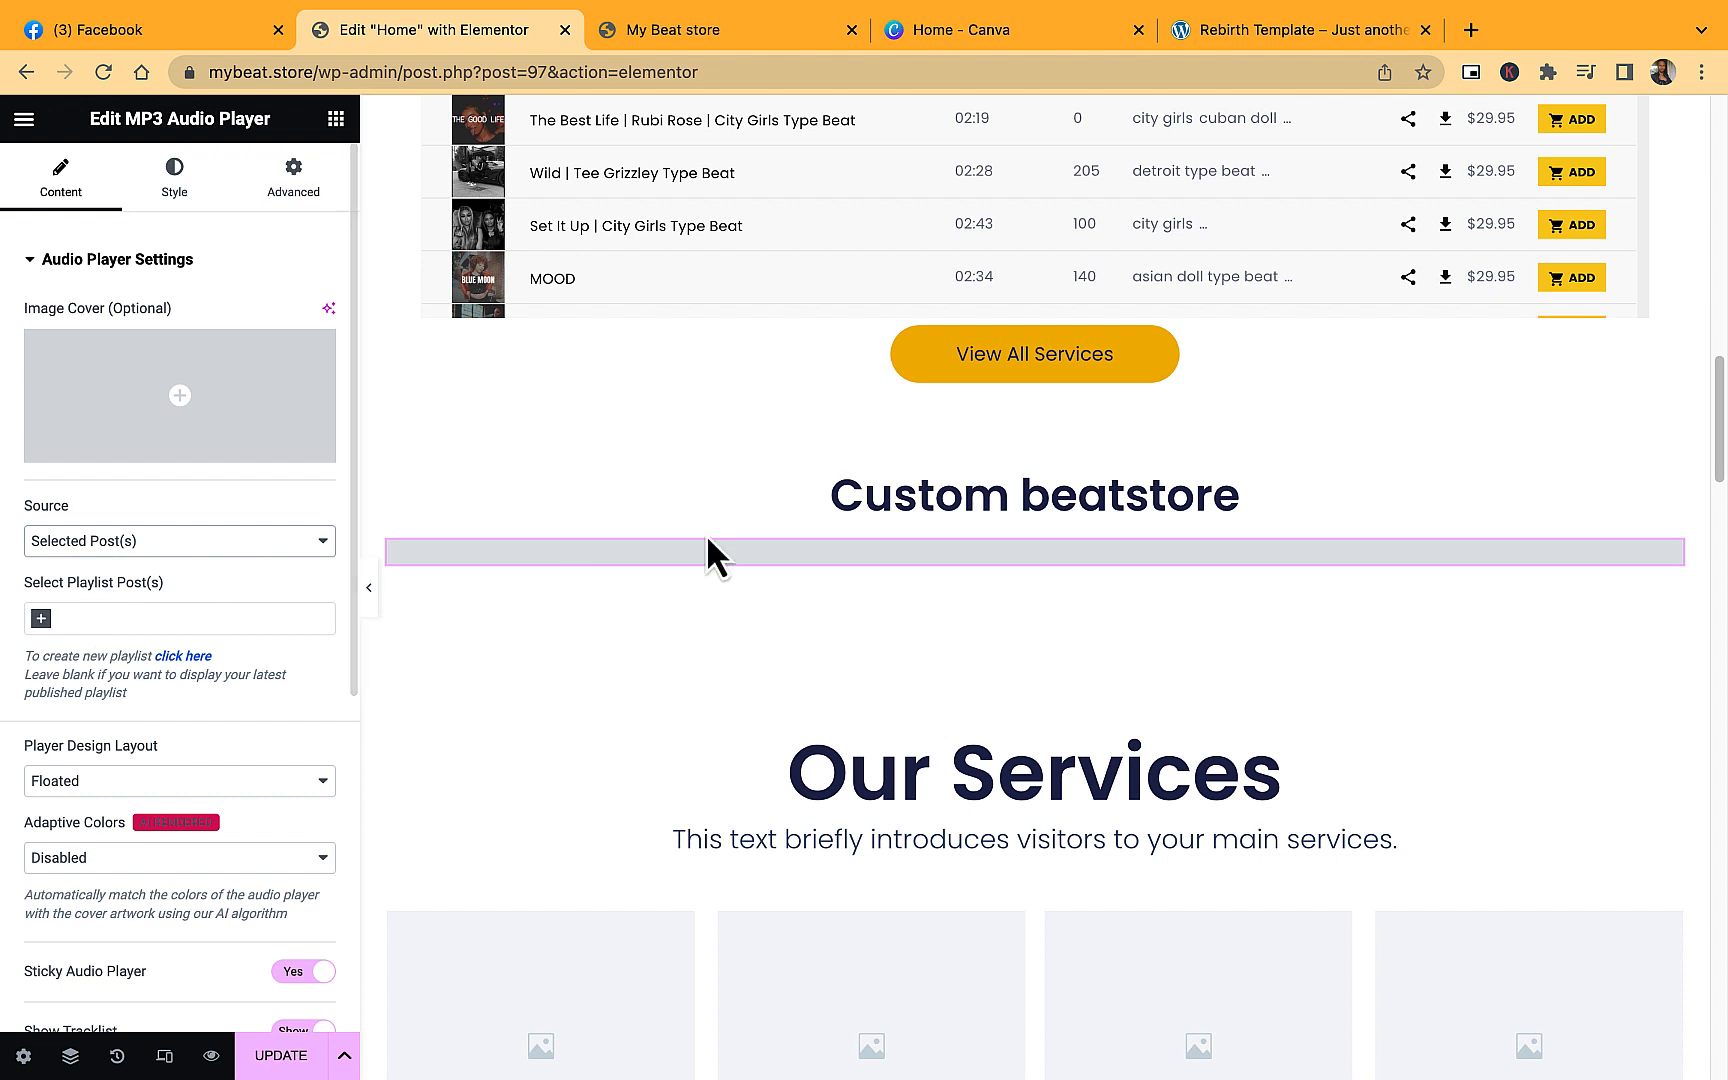
{"action": "left_click", "coordinate": [138, 550]}
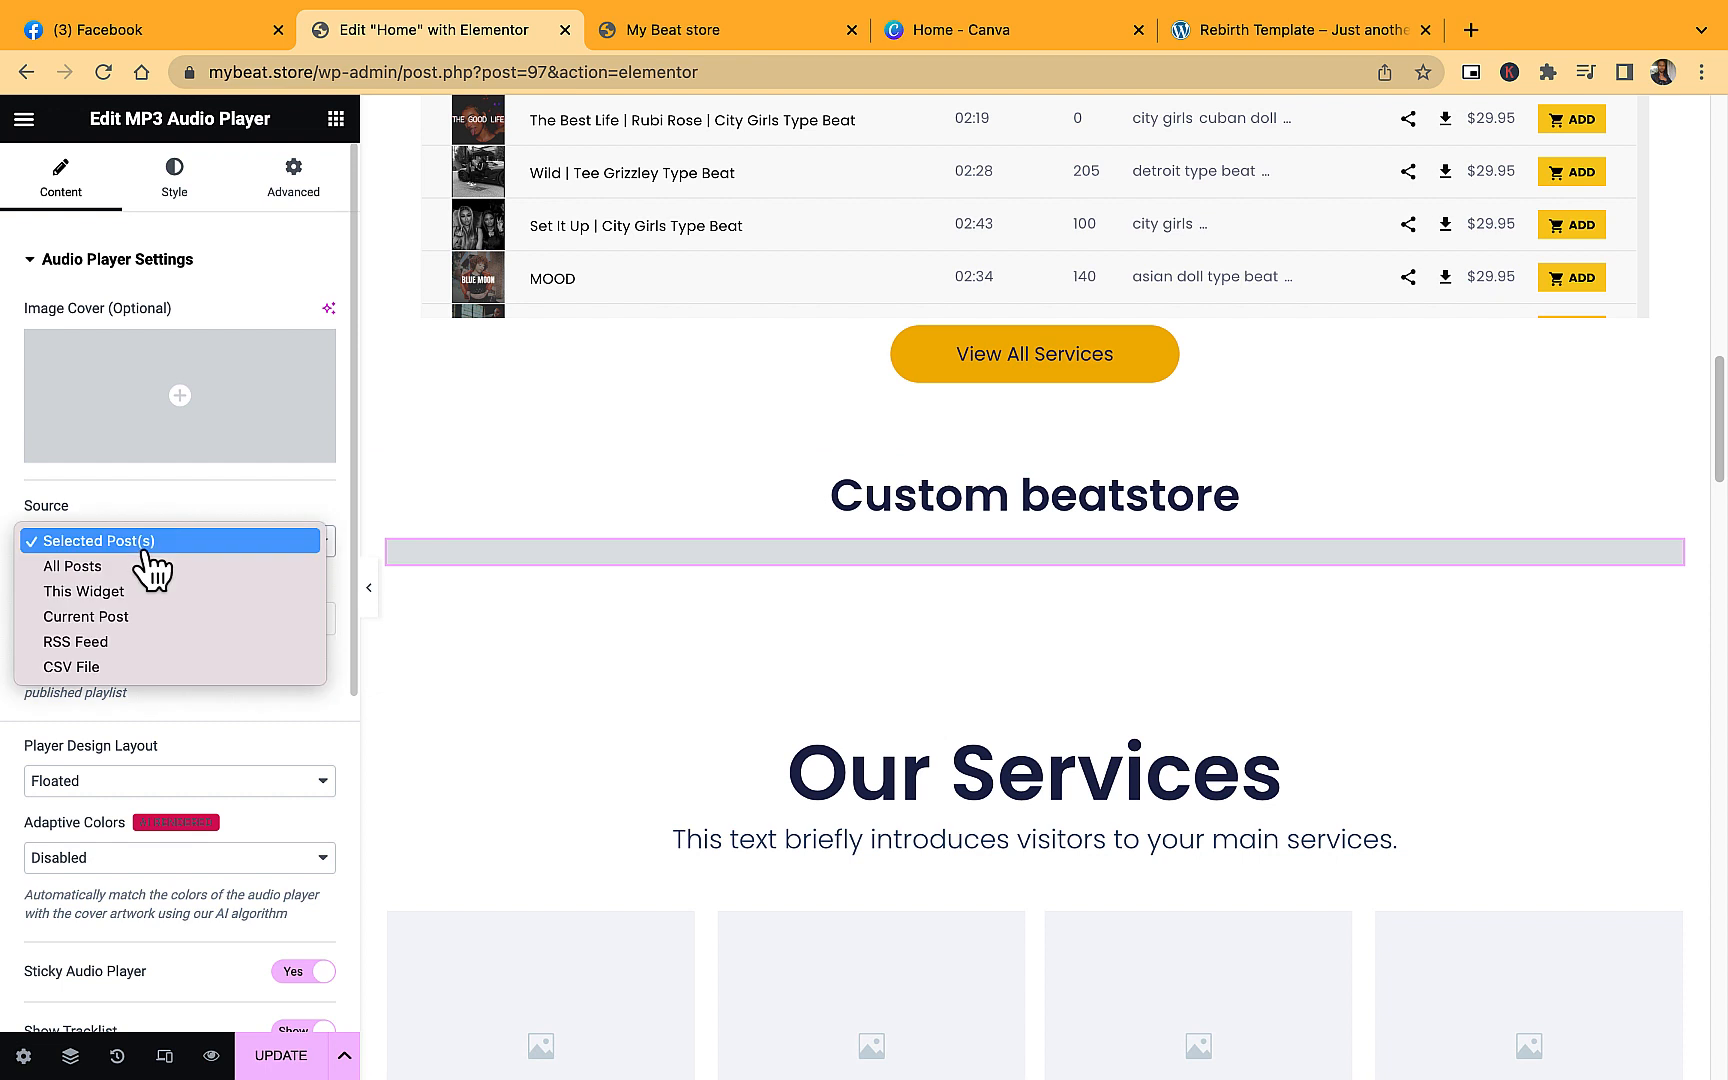
{"action": "left_click", "coordinate": [220, 492]}
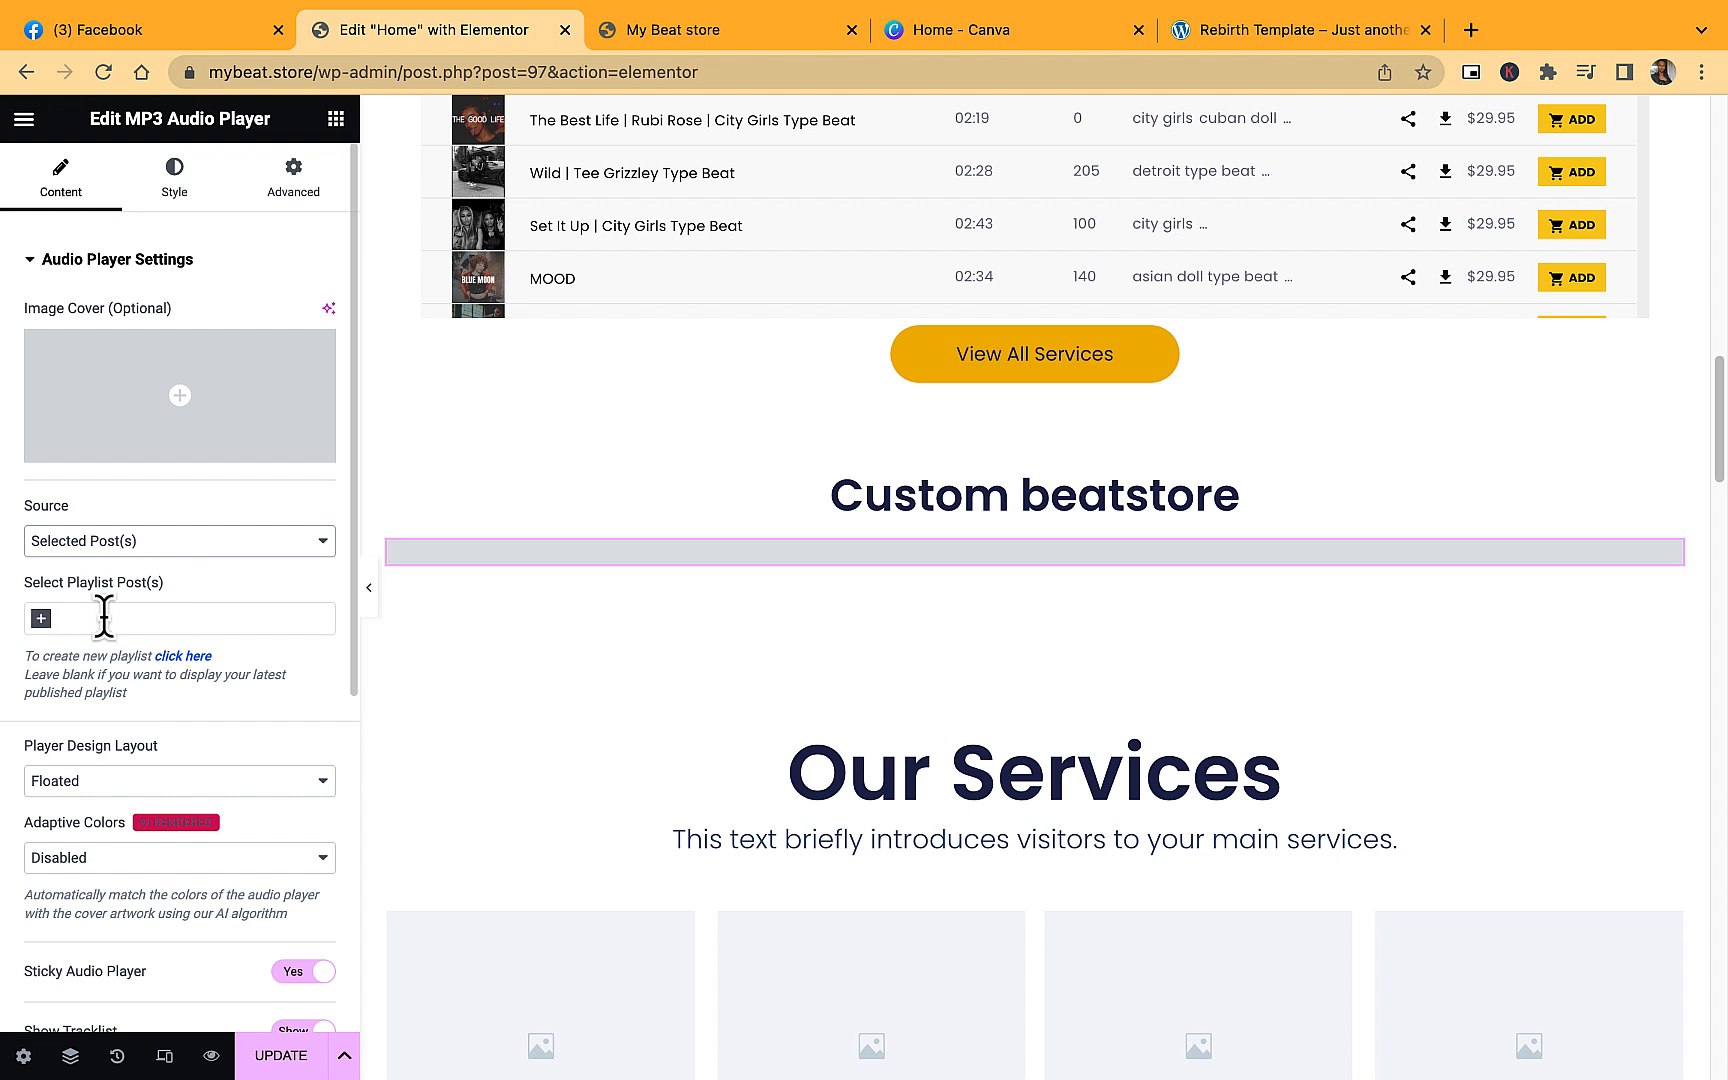
{"action": "left_click", "coordinate": [41, 620]}
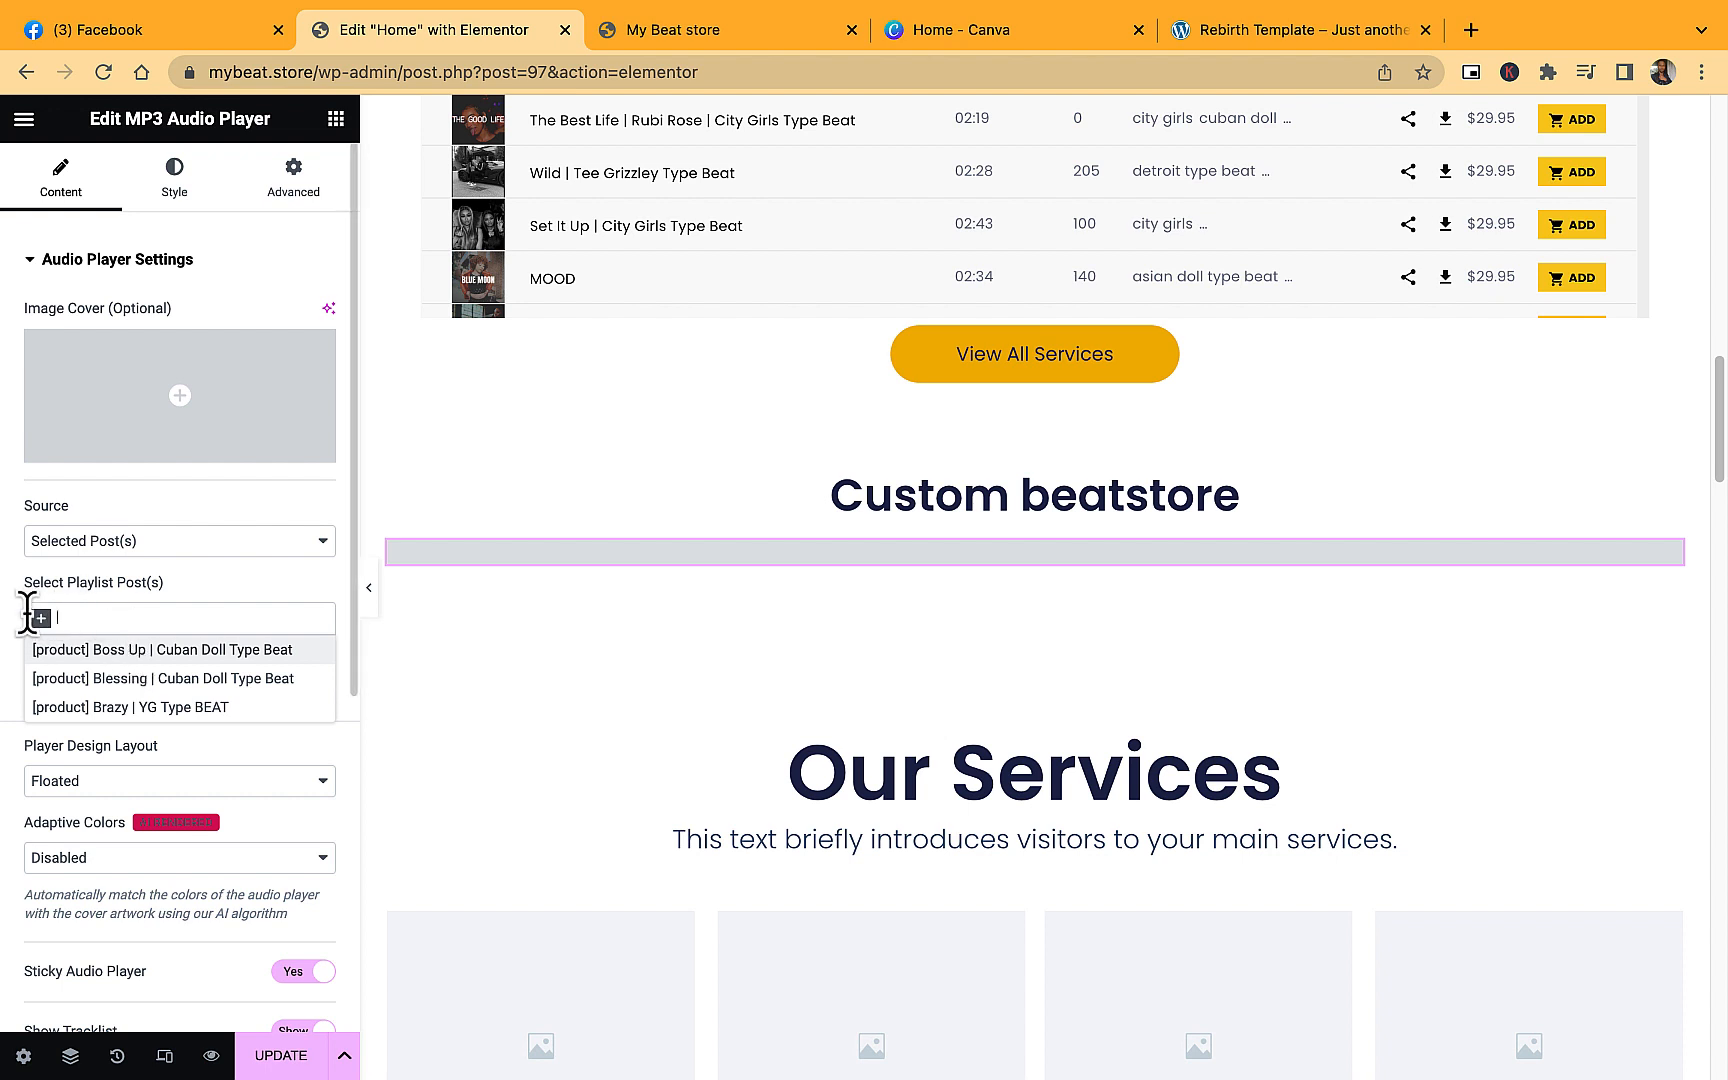
{"action": "left_click", "coordinate": [139, 652]}
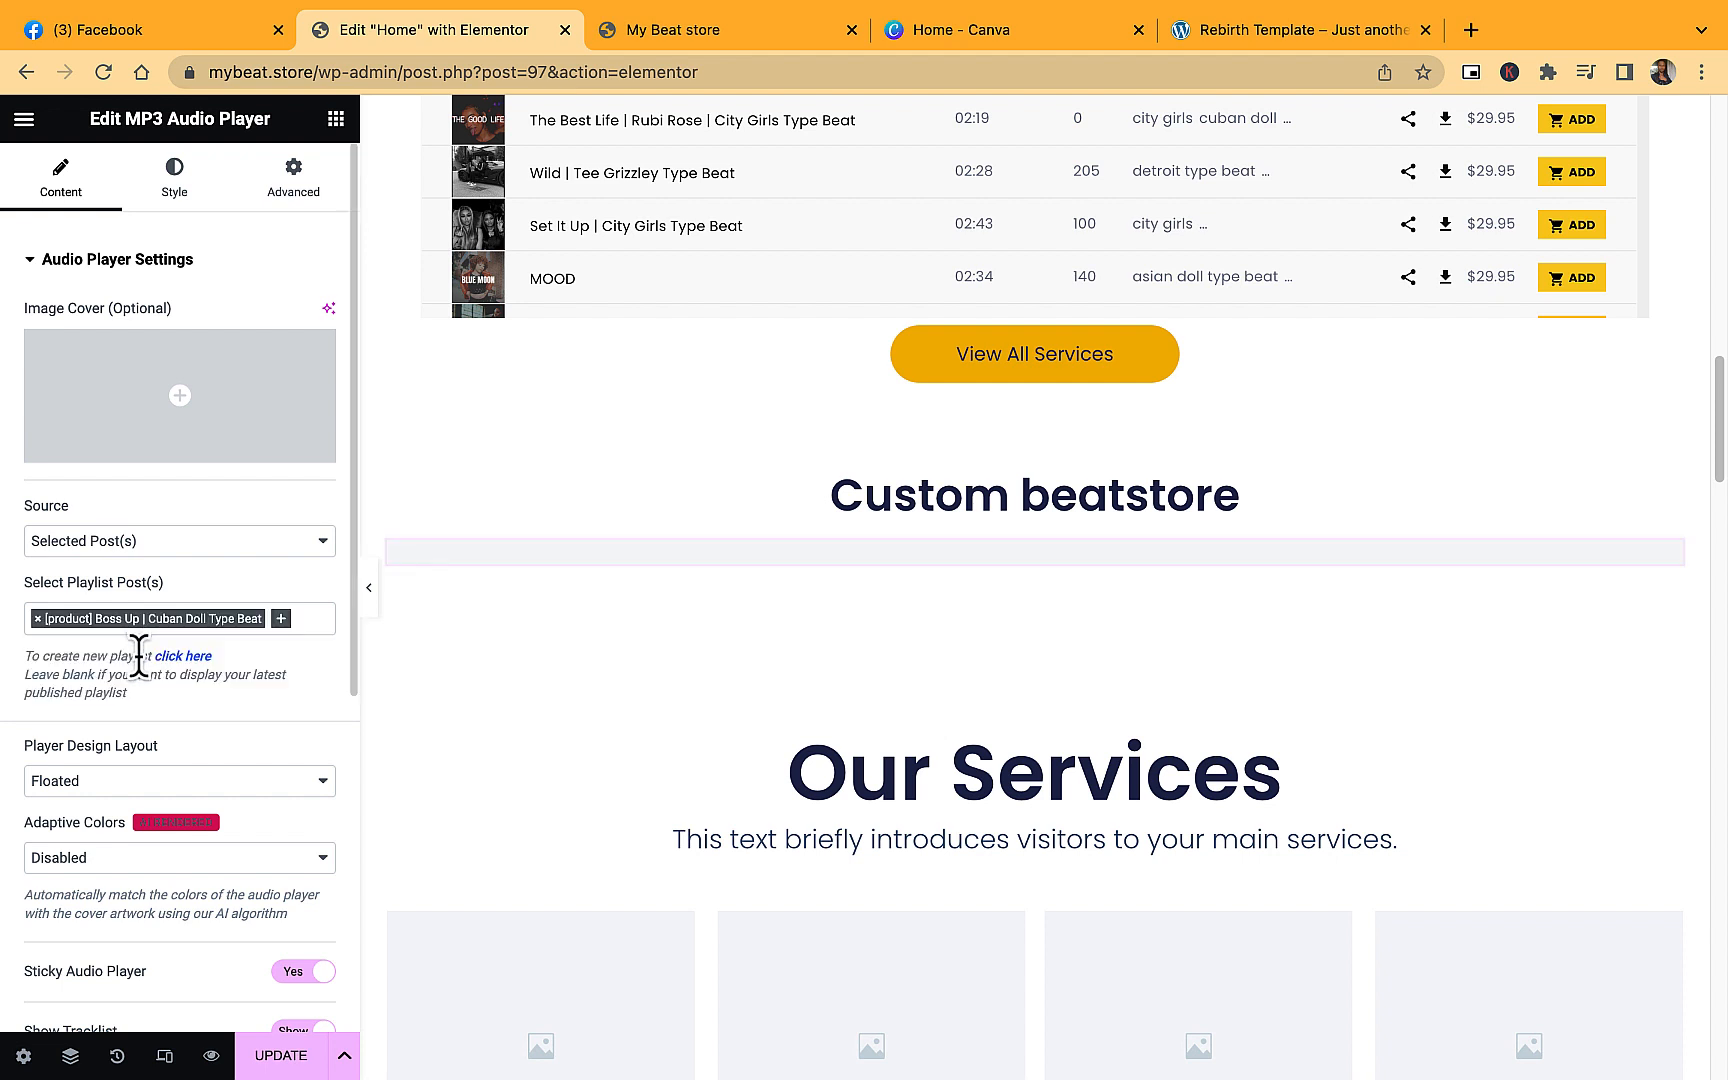
{"action": "left_click", "coordinate": [283, 632]}
{"action": "left_click", "coordinate": [258, 677]}
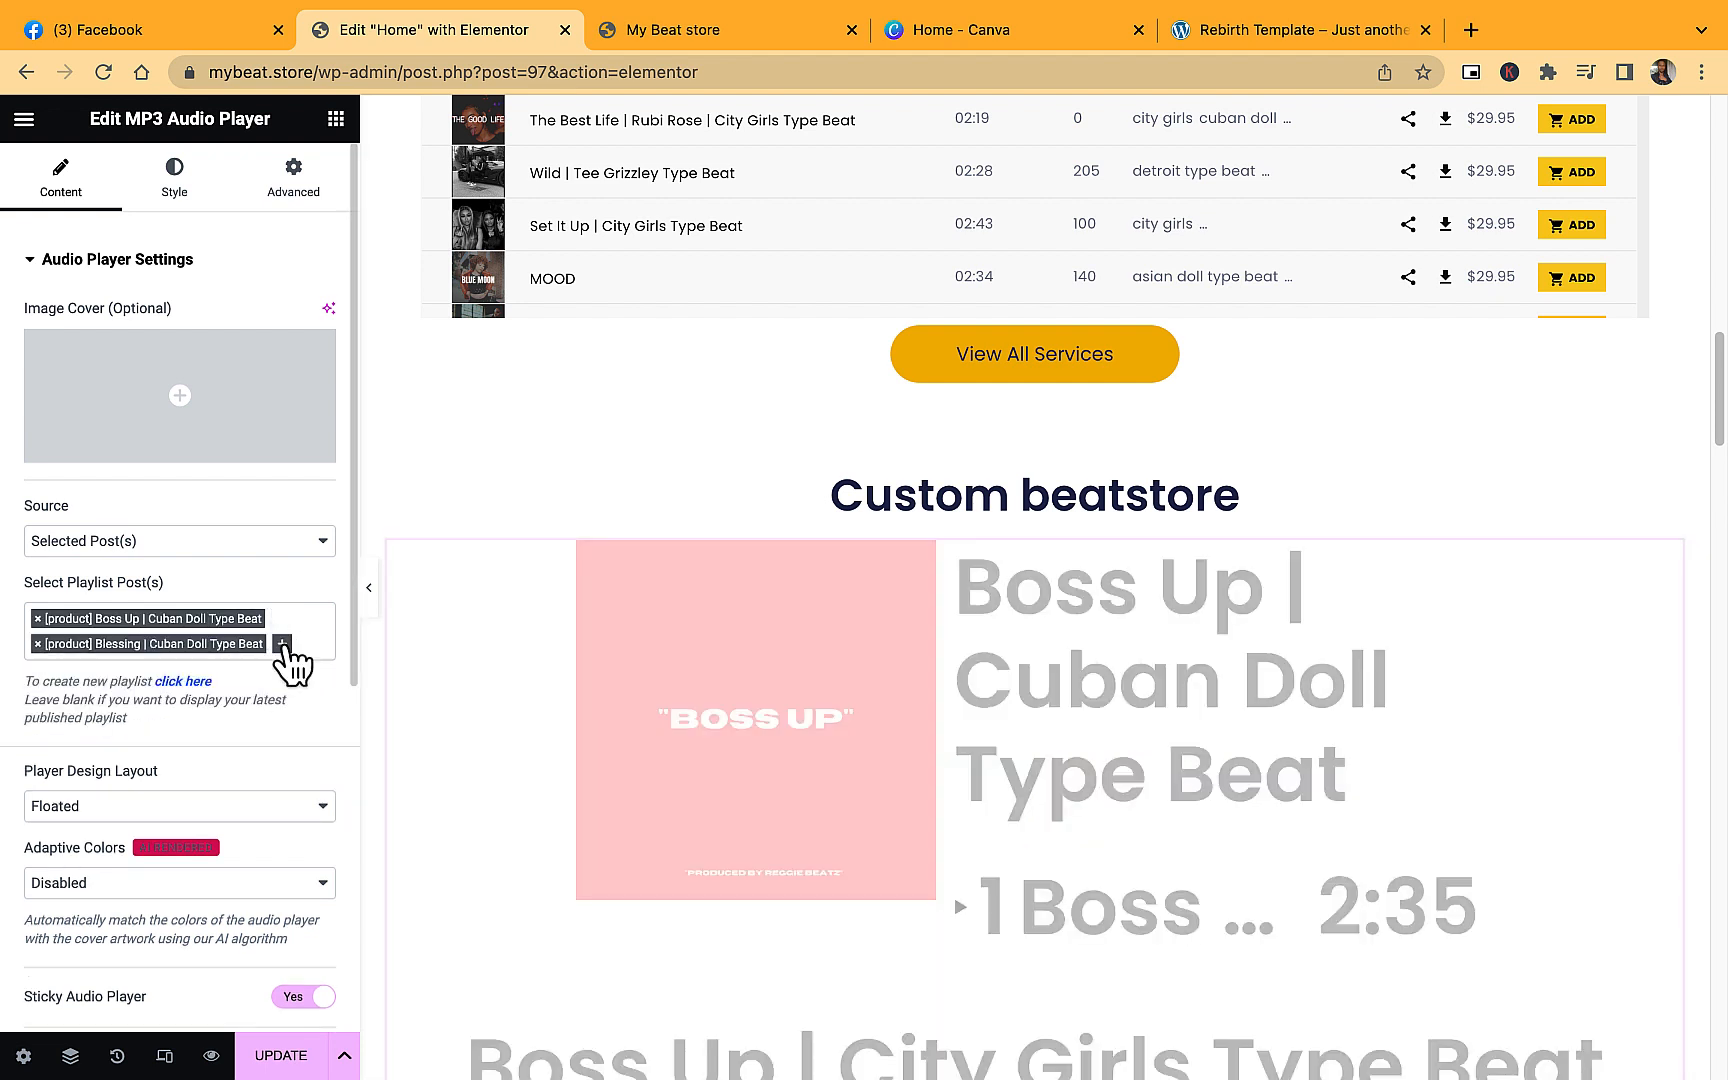
{"action": "left_click", "coordinate": [284, 648]}
{"action": "left_click", "coordinate": [262, 738]}
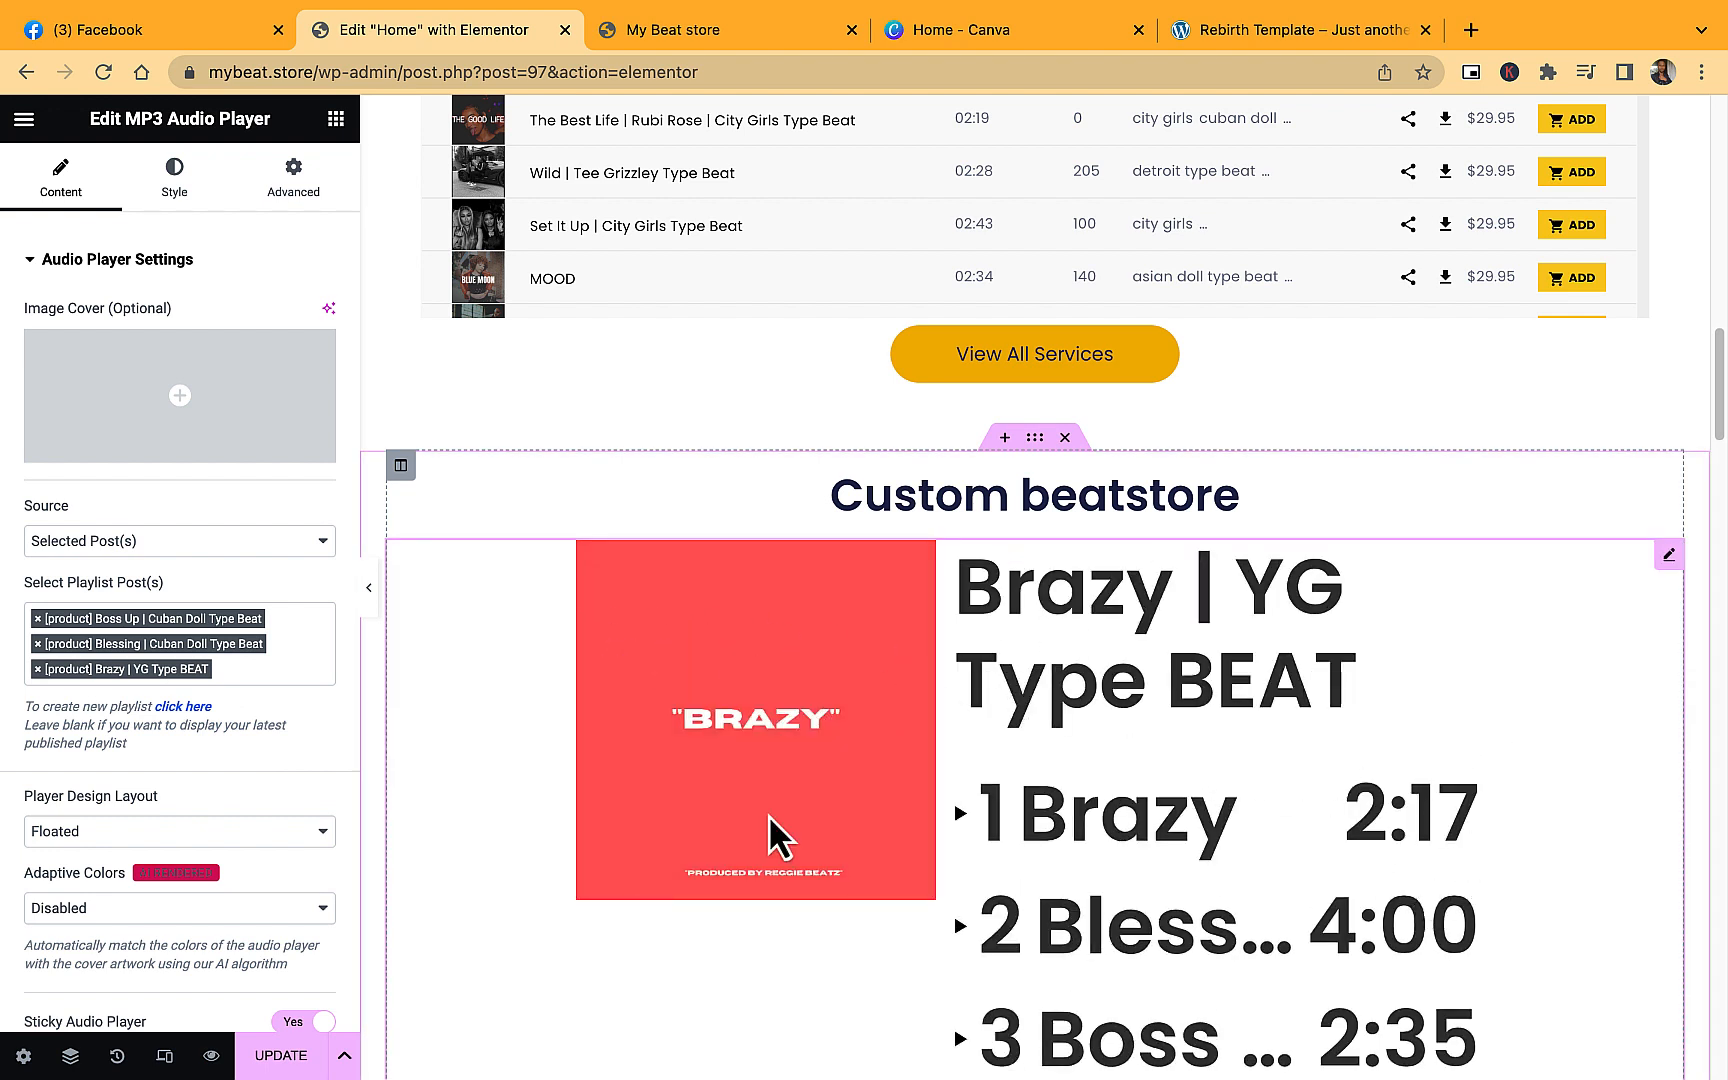
Set the audio player's design layout to Boxed.
{"action": "scroll", "coordinate": [148, 734], "scroll_direction": "down", "scroll_amount": 2}
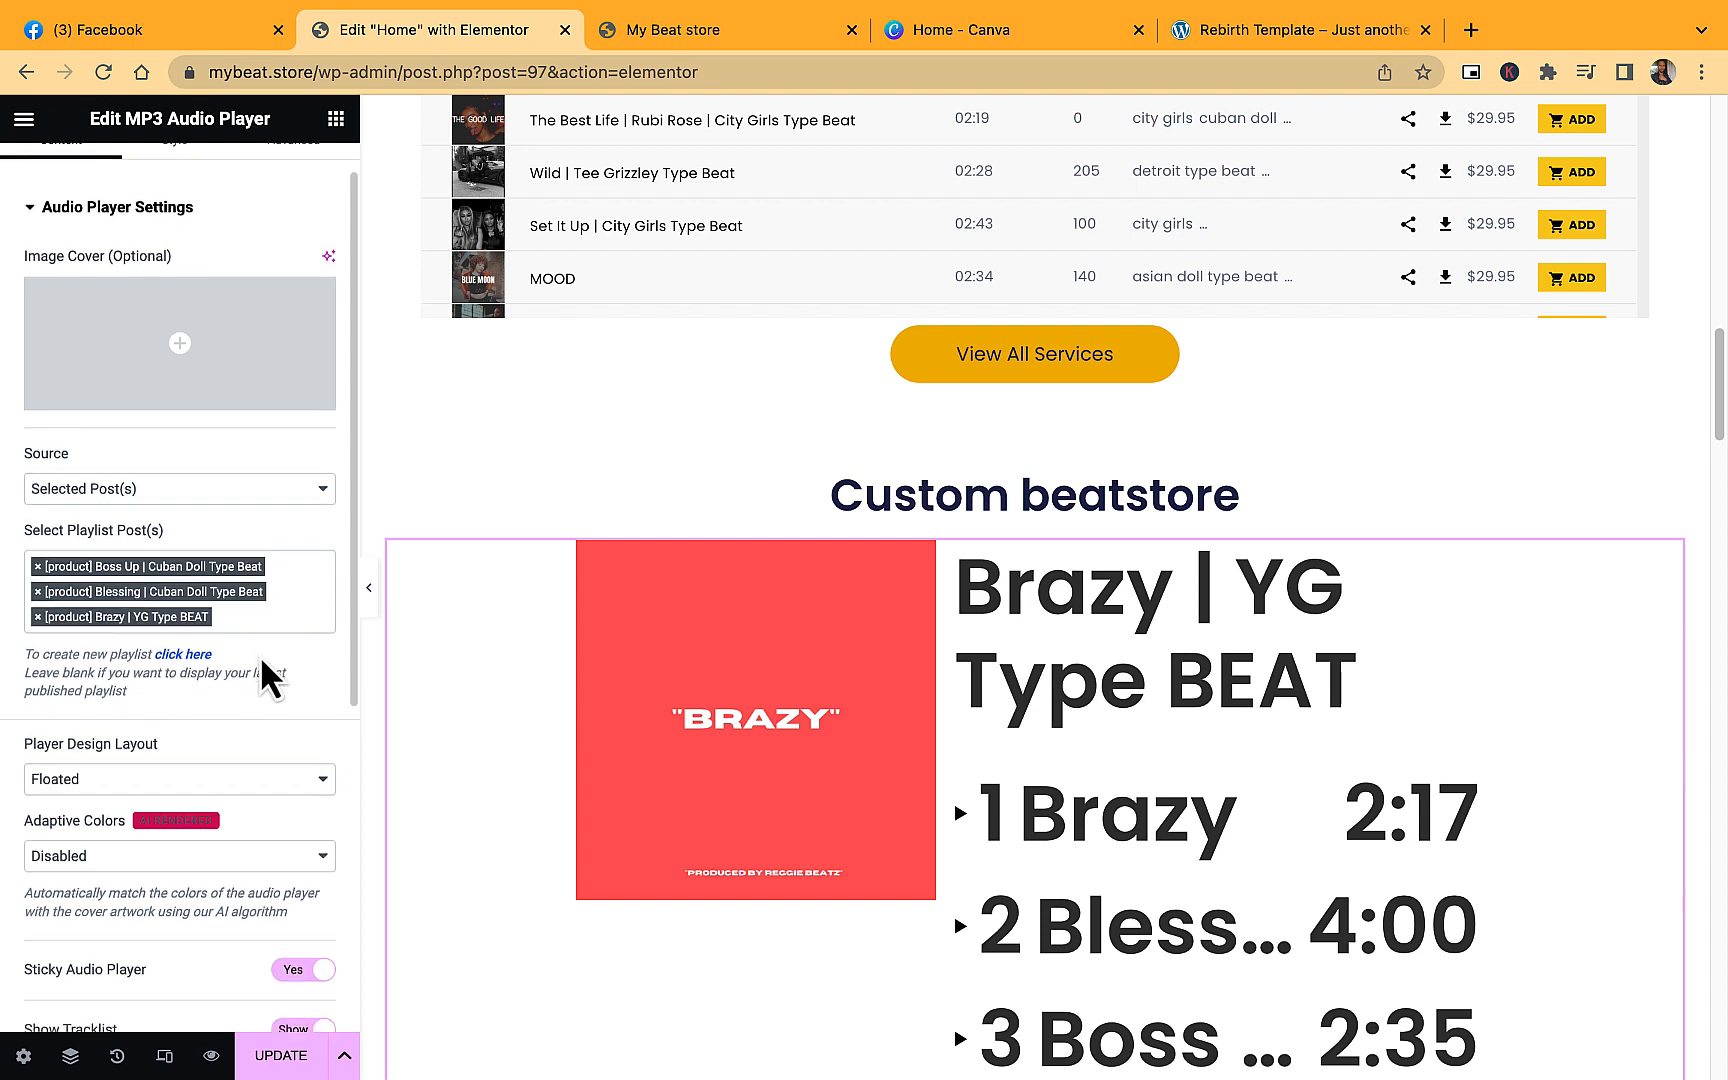
{"action": "scroll", "coordinate": [261, 655], "scroll_direction": "down", "scroll_amount": 3}
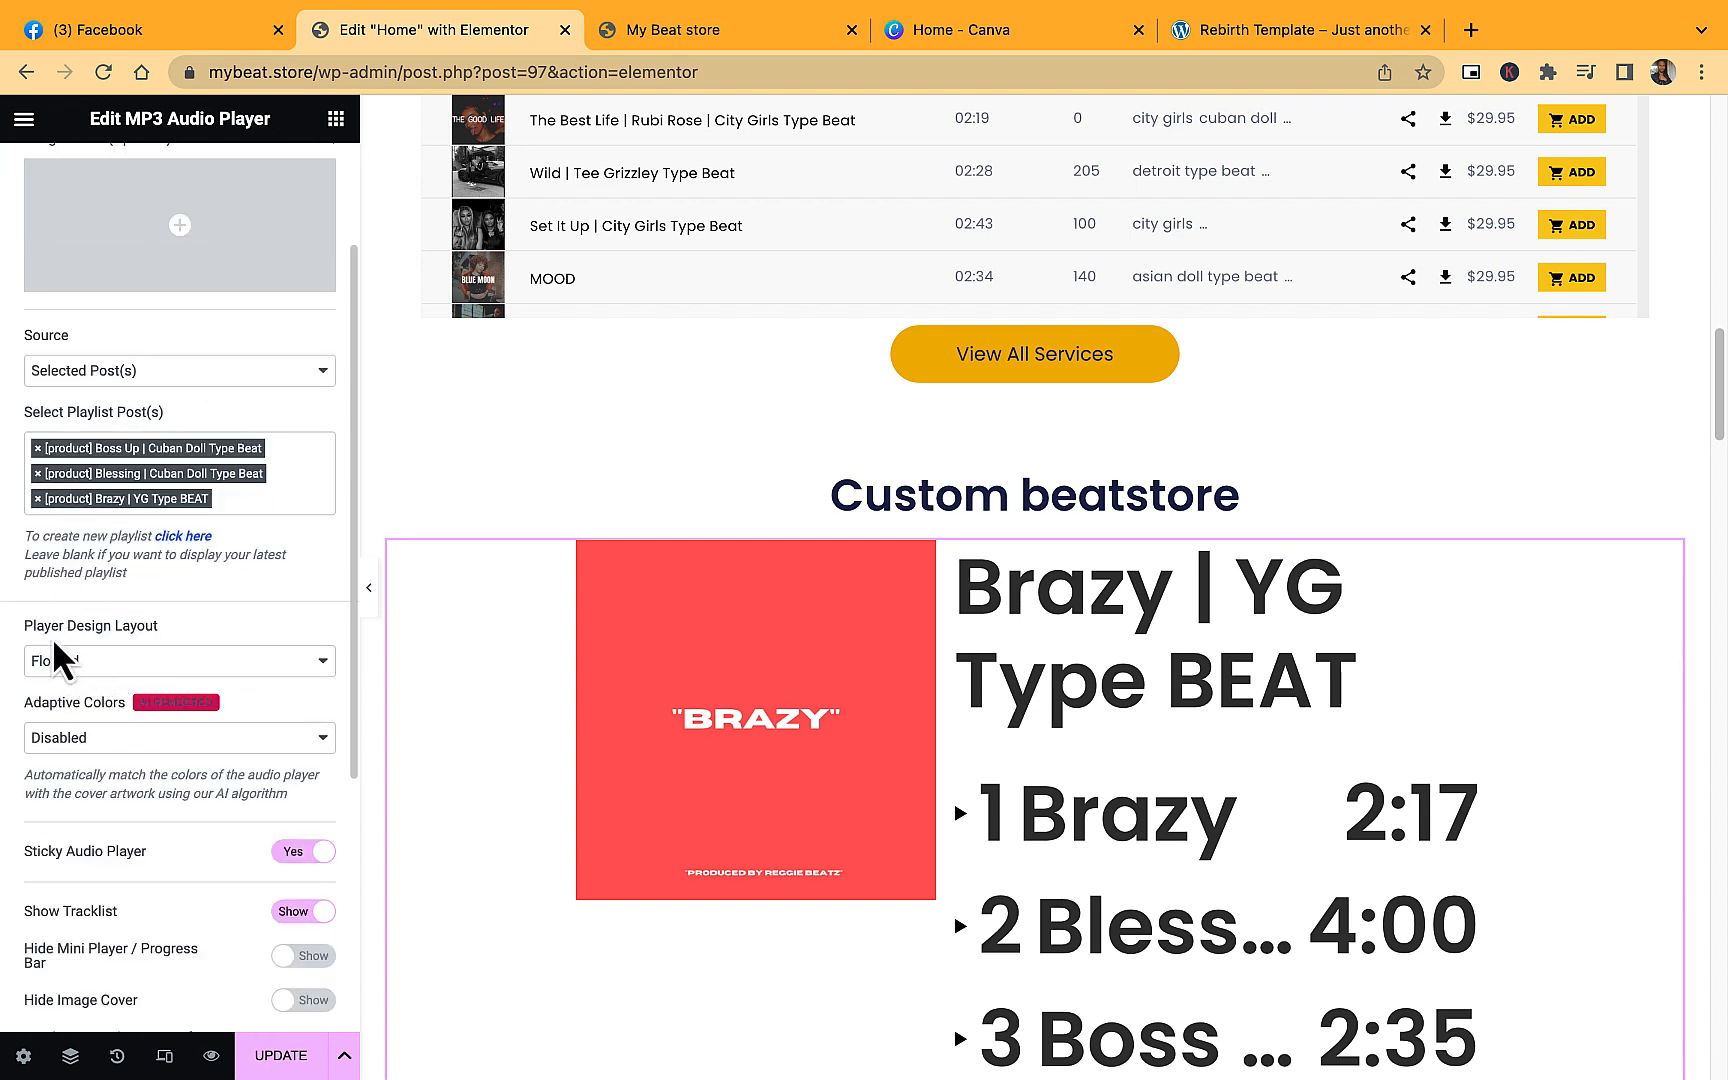
{"action": "left_click", "coordinate": [95, 665]}
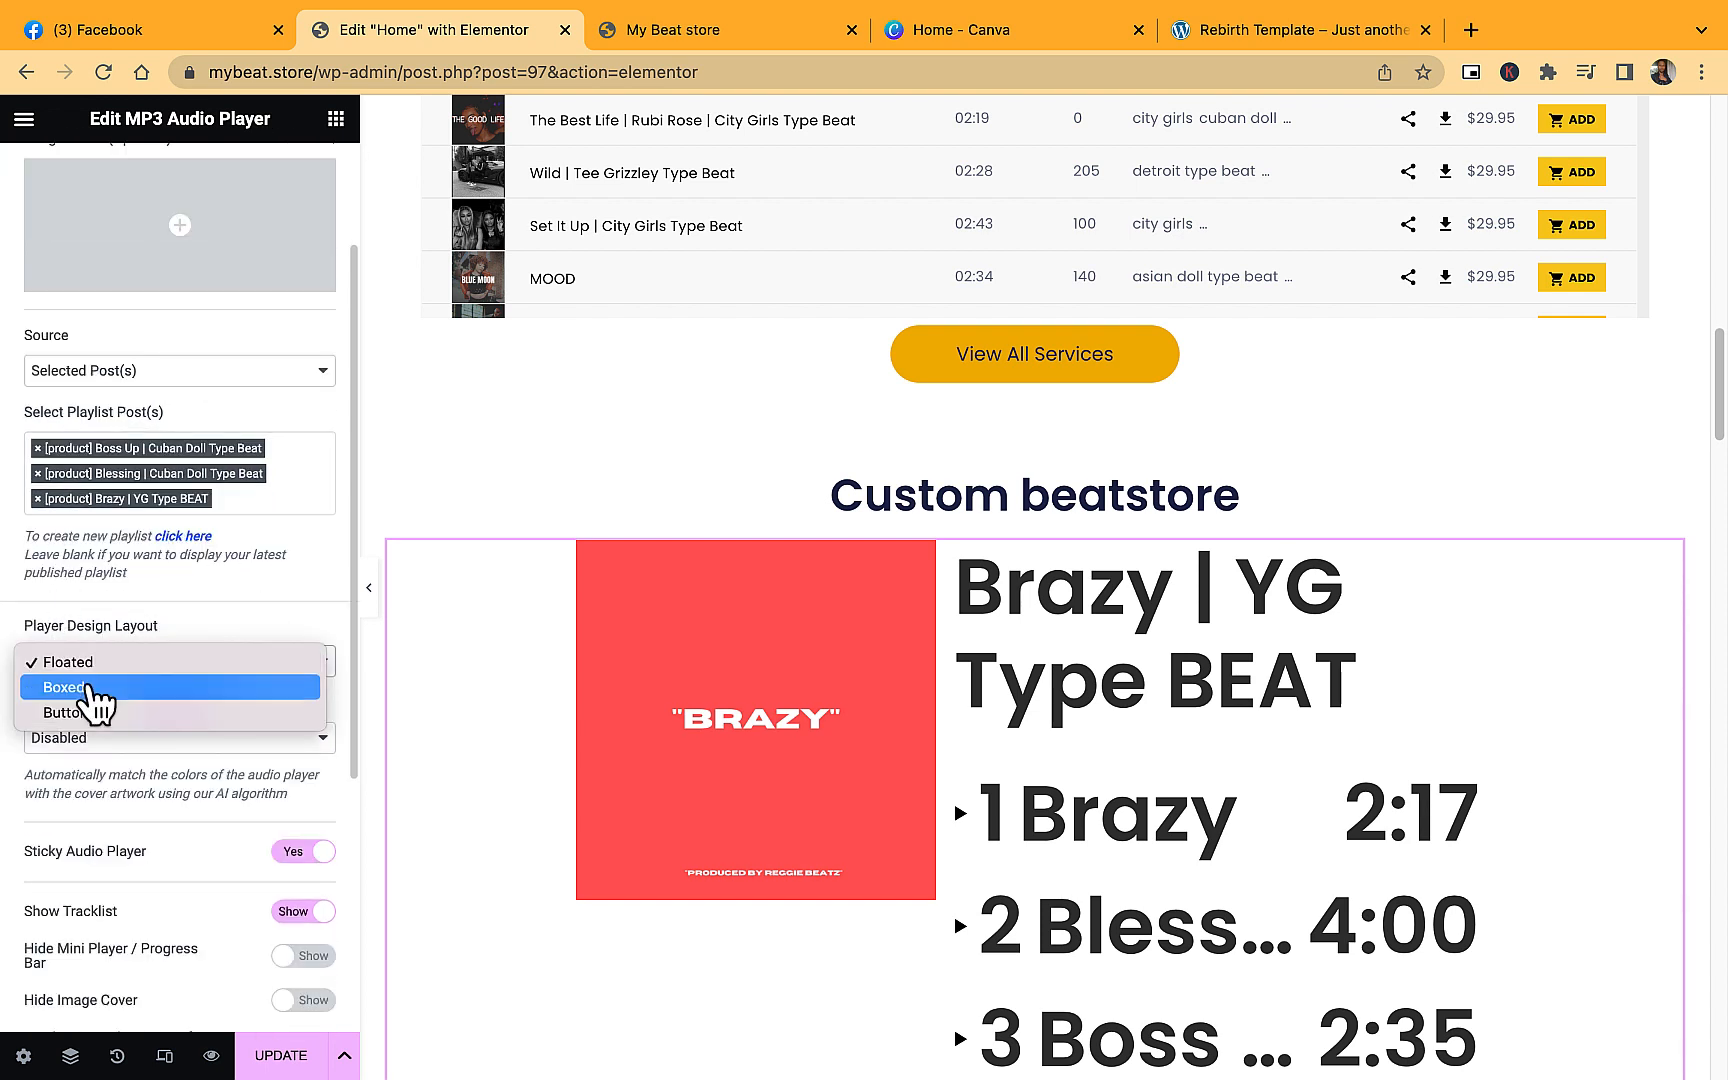
{"action": "left_click", "coordinate": [88, 686]}
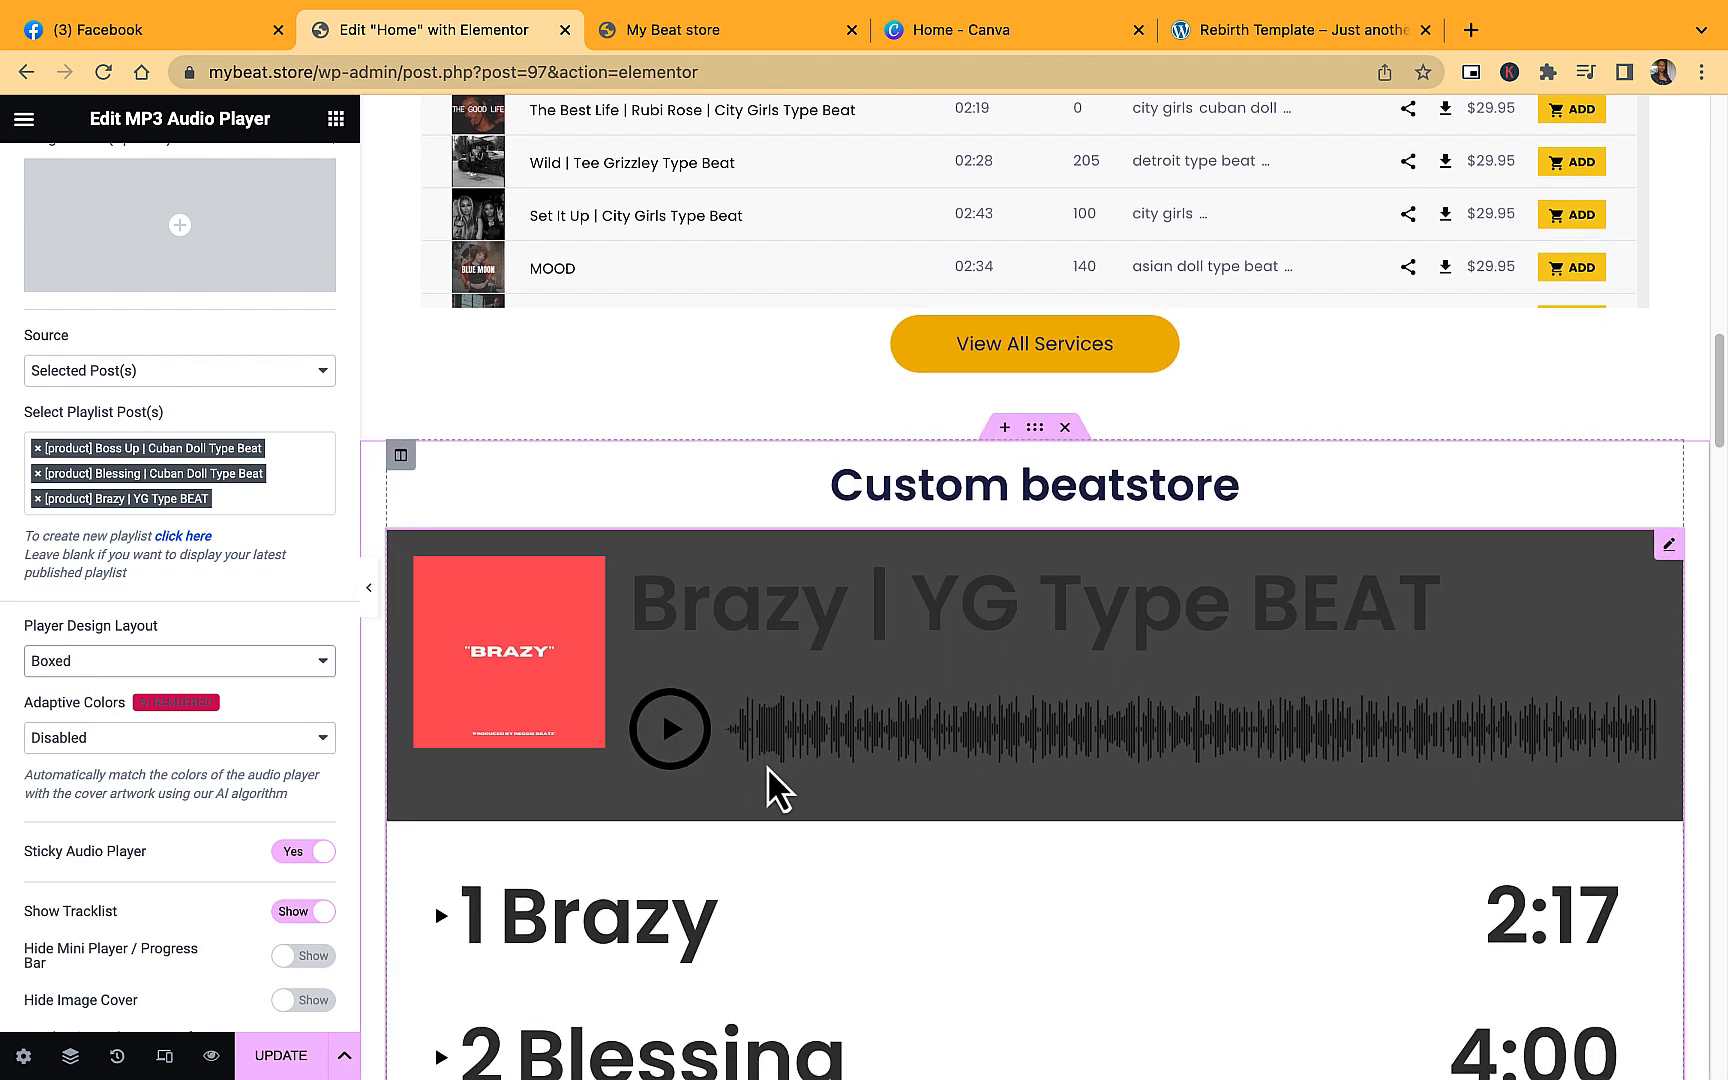
{"action": "scroll", "coordinate": [767, 765], "scroll_direction": "down", "scroll_amount": 1}
{"action": "scroll", "coordinate": [147, 648], "scroll_direction": "down", "scroll_amount": 1}
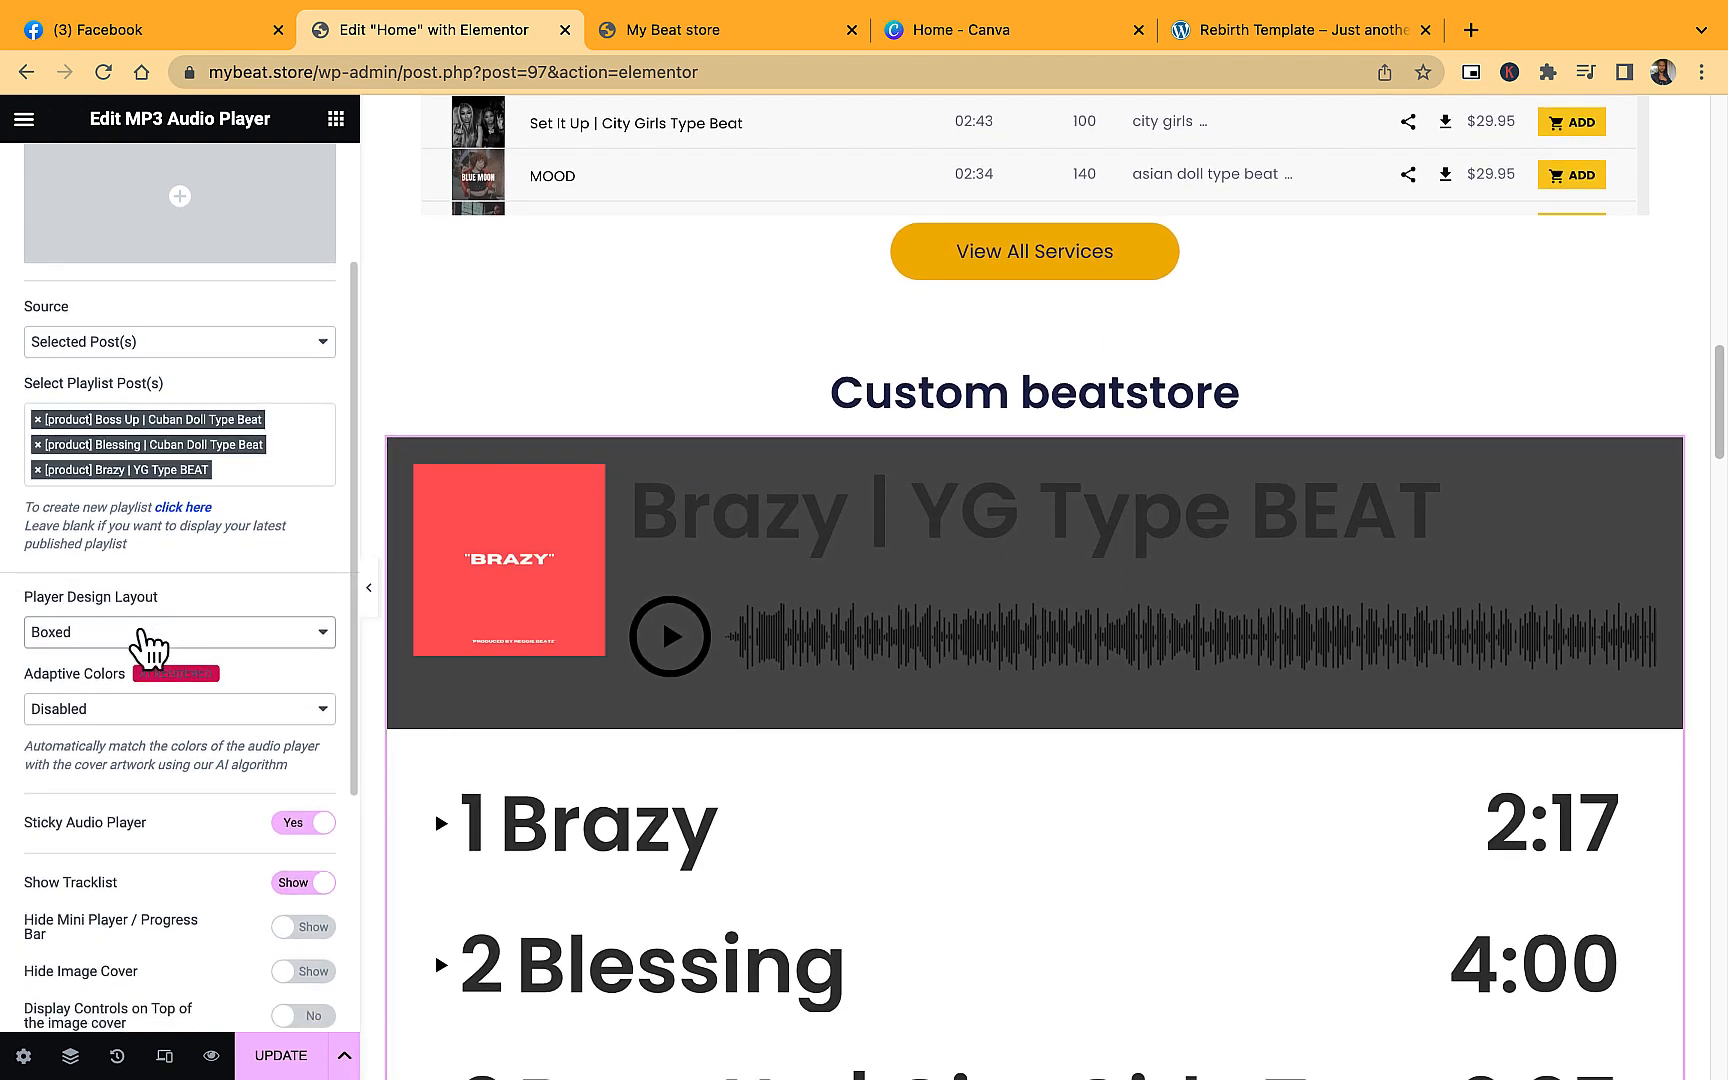
{"action": "scroll", "coordinate": [147, 648], "scroll_direction": "down", "scroll_amount": 1}
{"action": "scroll", "coordinate": [147, 648], "scroll_direction": "down", "scroll_amount": 1}
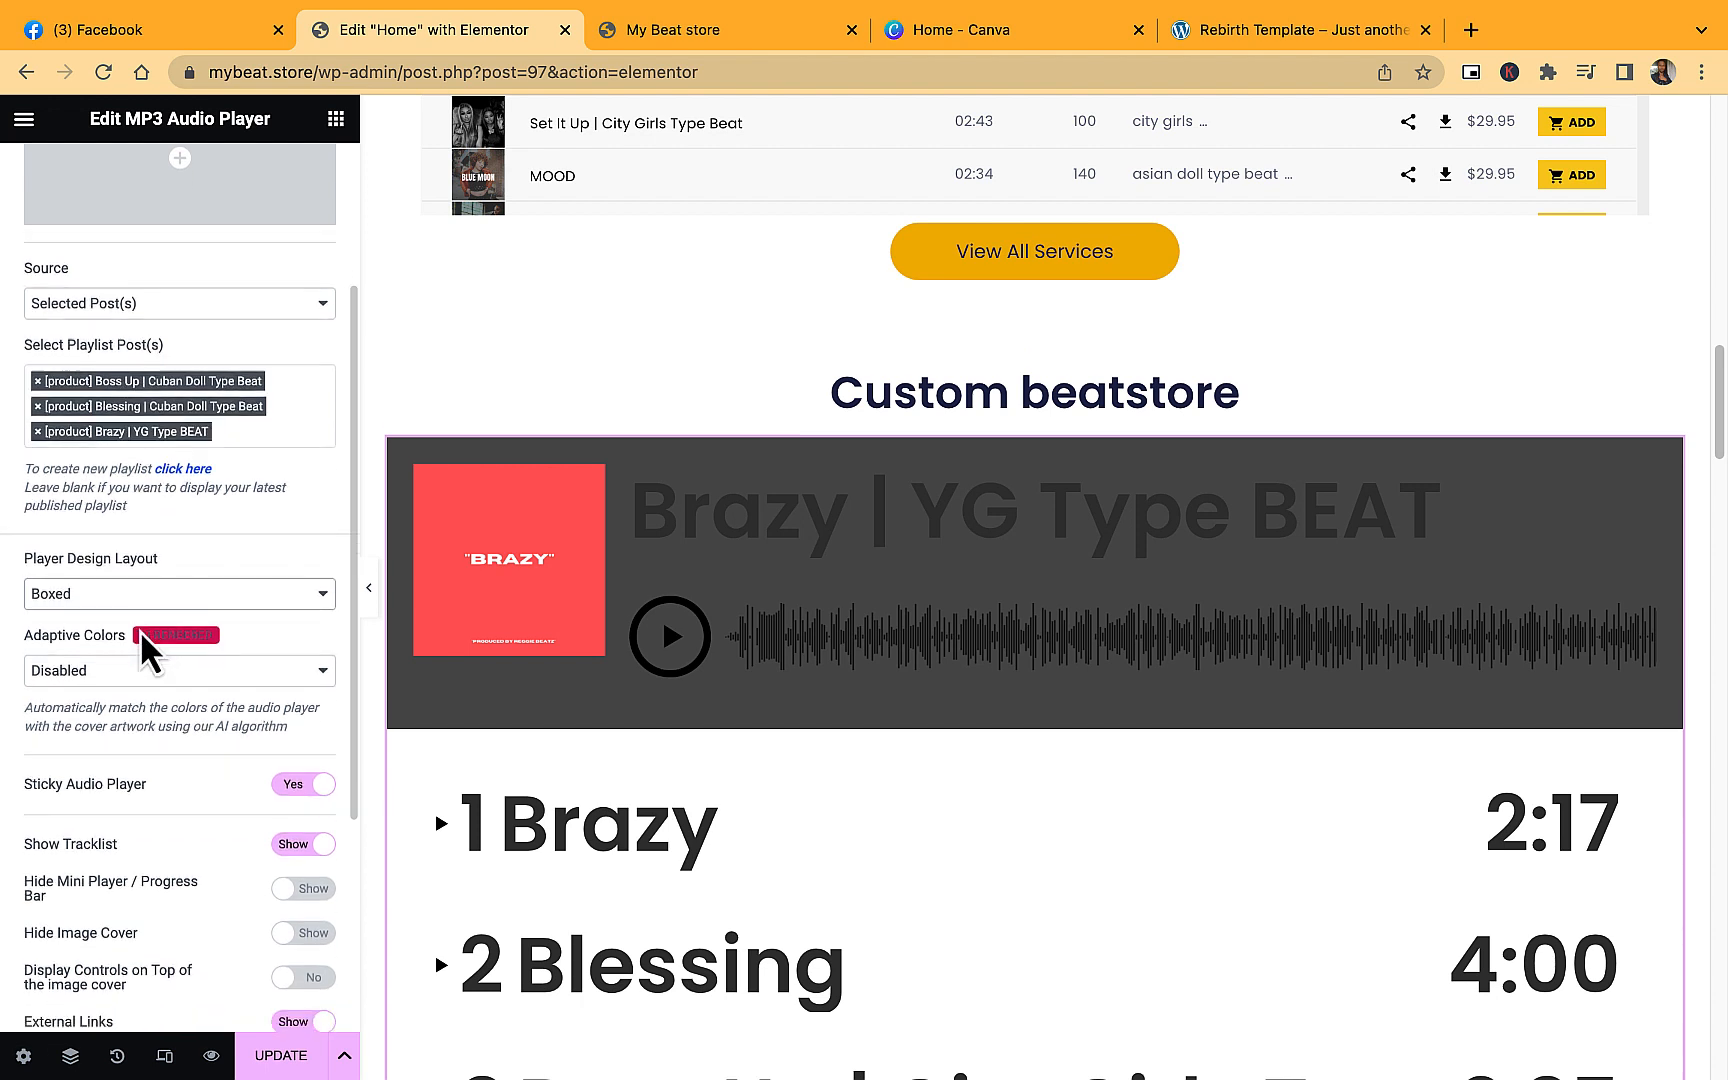
Switch the audio player's tracklist layout to Grid.
{"action": "scroll", "coordinate": [147, 648], "scroll_direction": "up", "scroll_amount": 5}
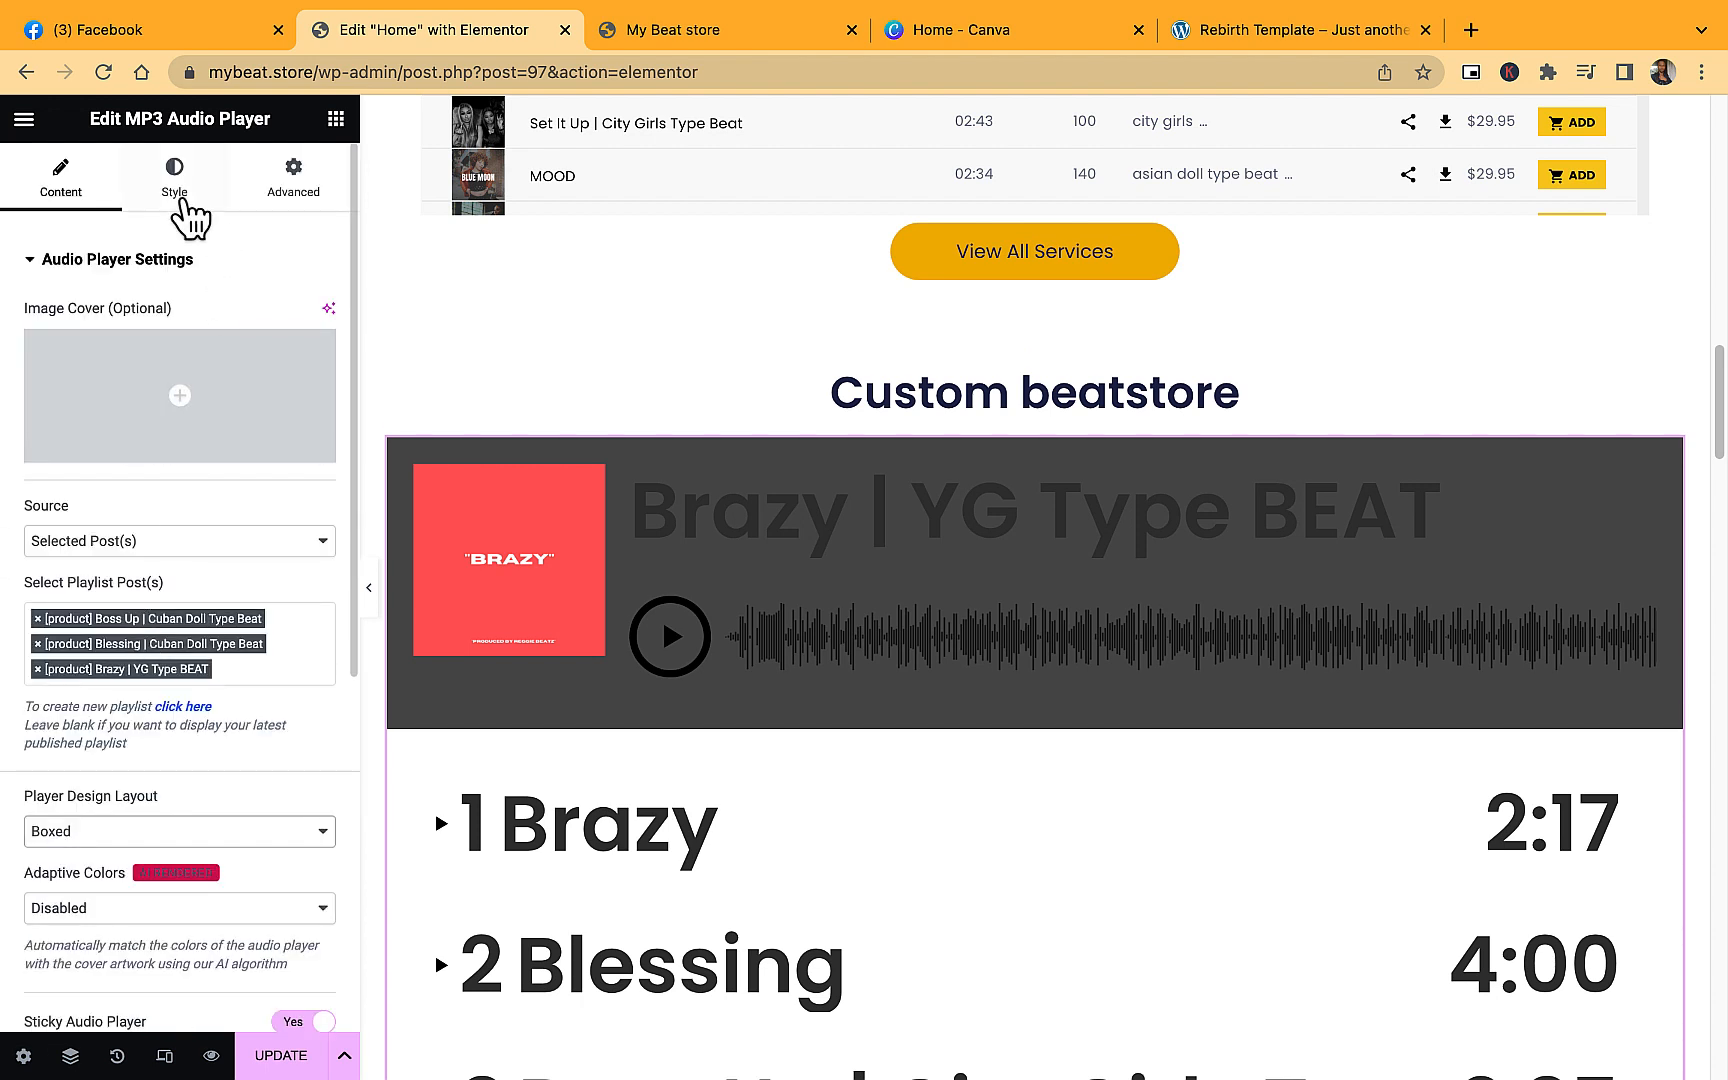
{"action": "left_click", "coordinate": [178, 190]}
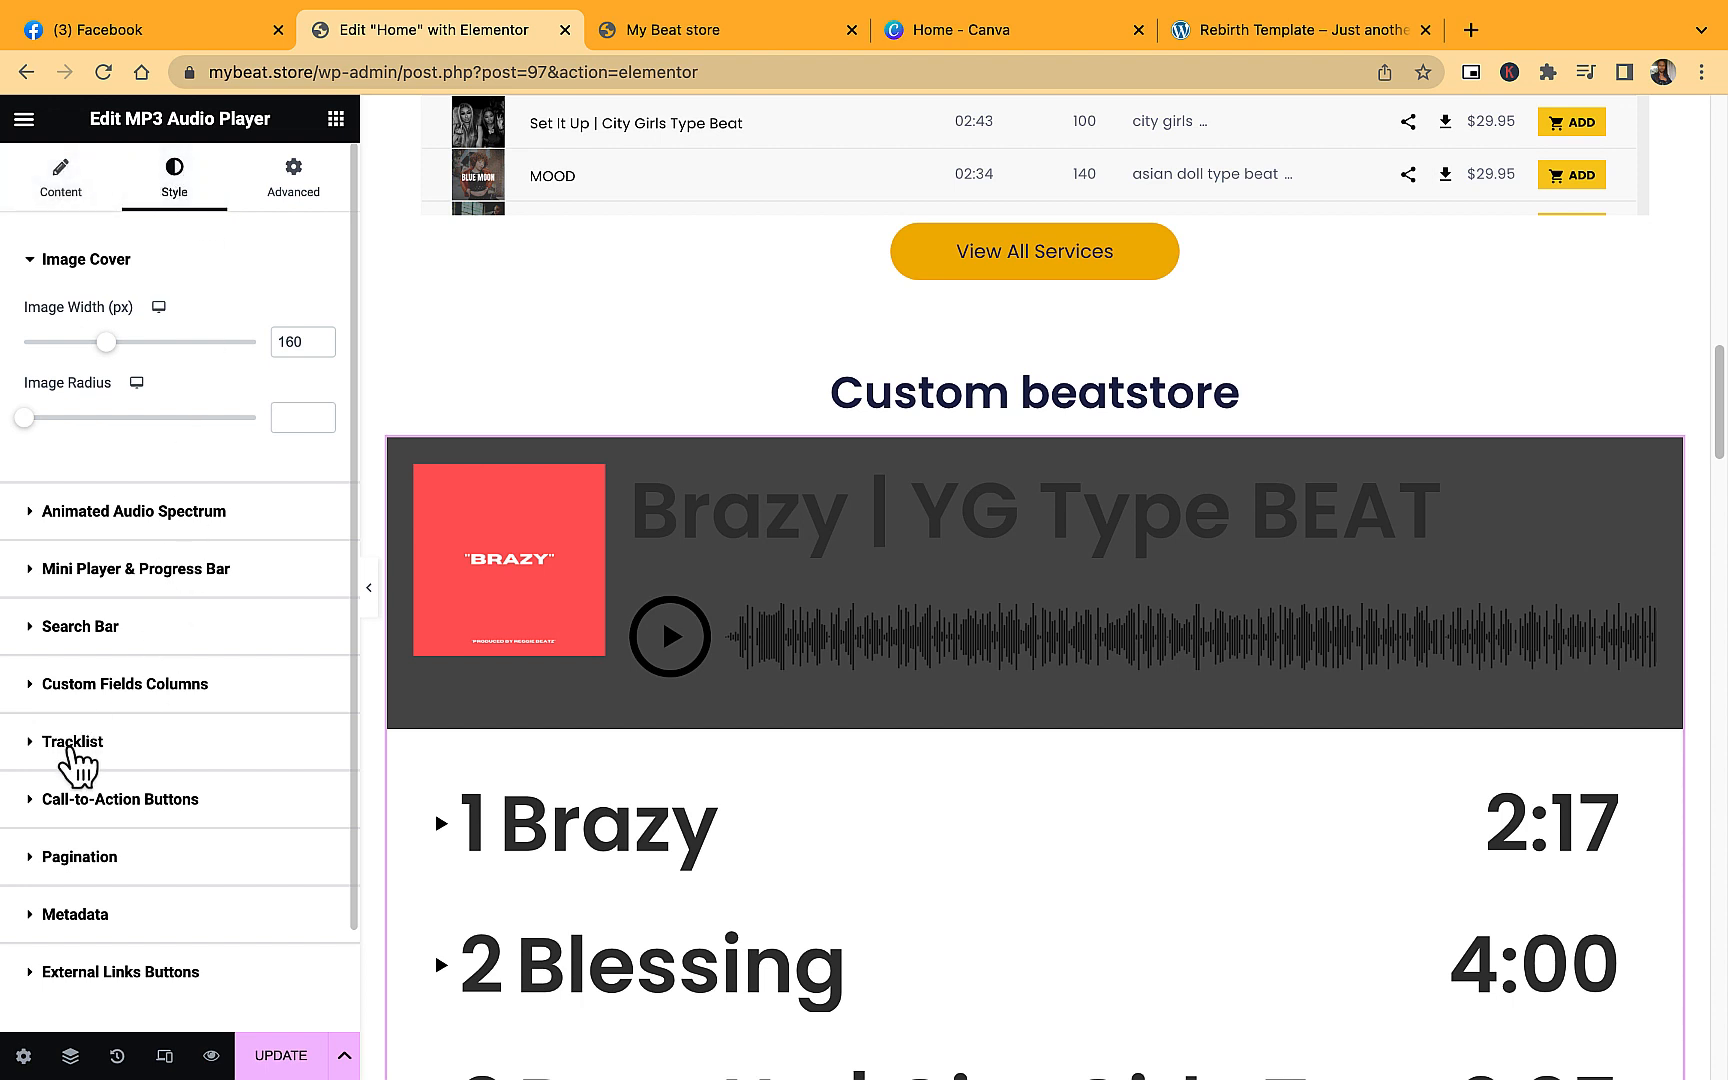
{"action": "left_click", "coordinate": [68, 750]}
{"action": "left_click", "coordinate": [215, 608]}
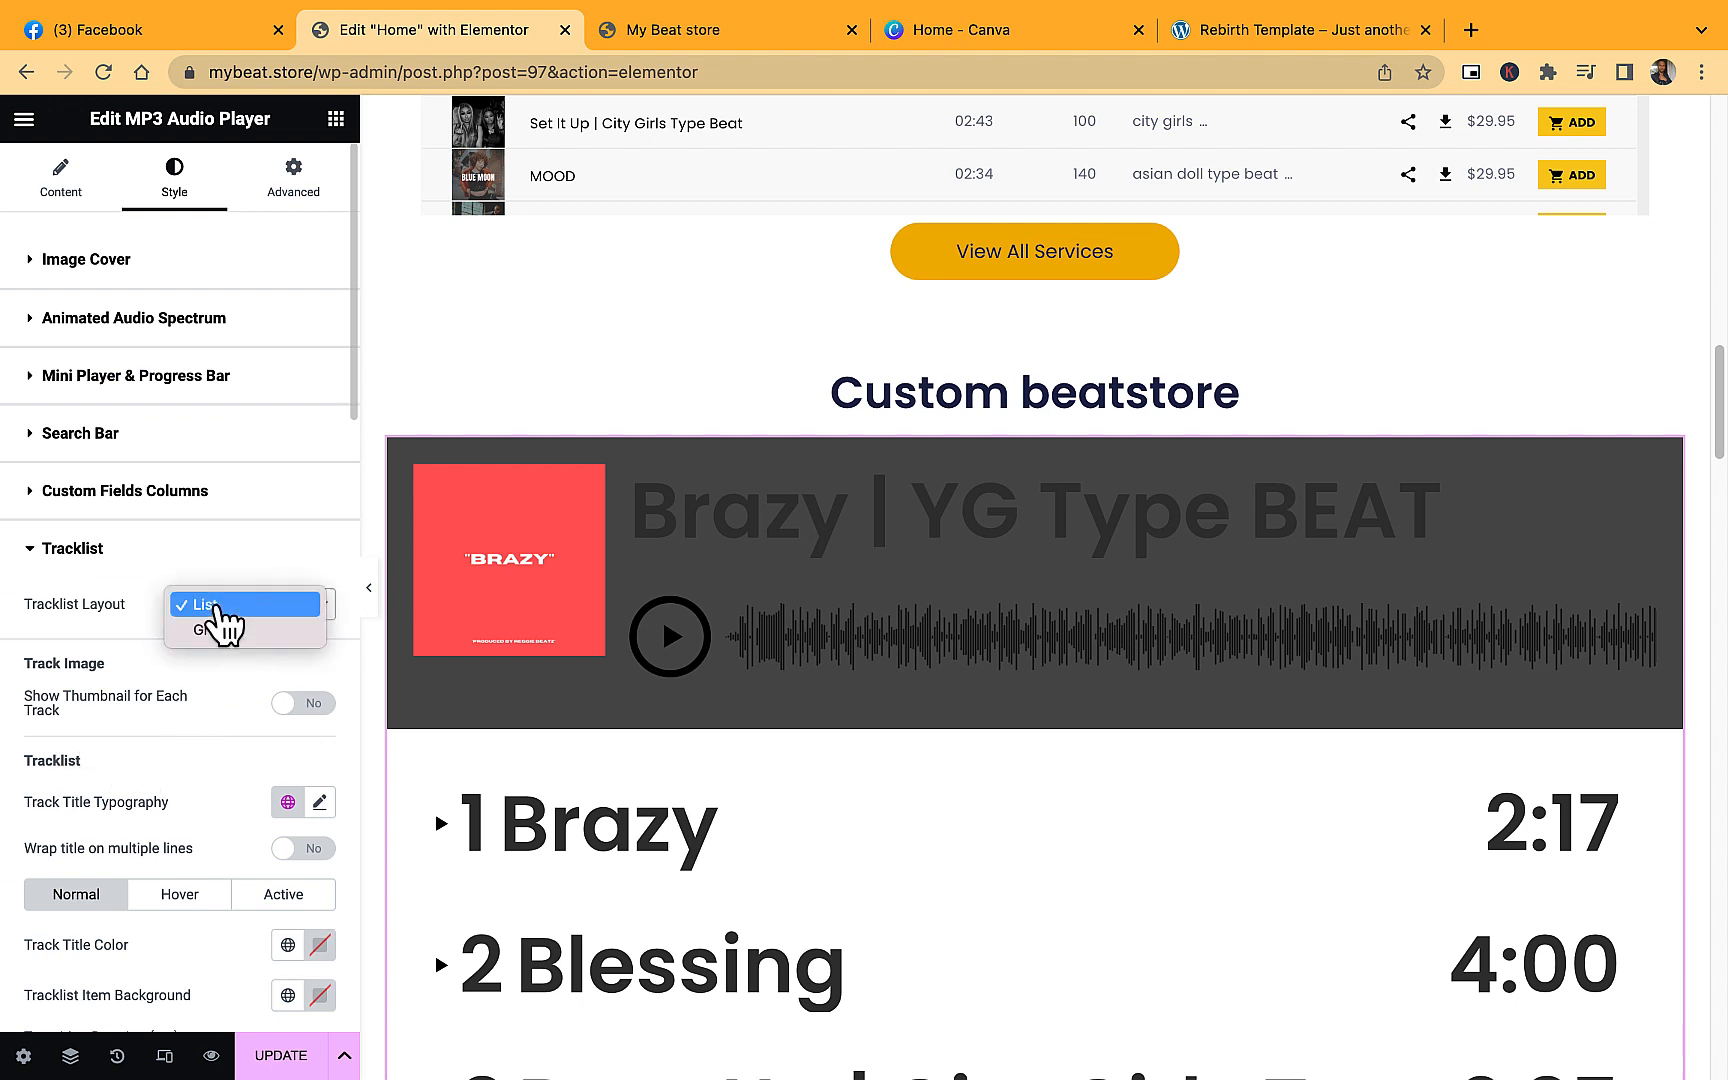
{"action": "left_click", "coordinate": [214, 629]}
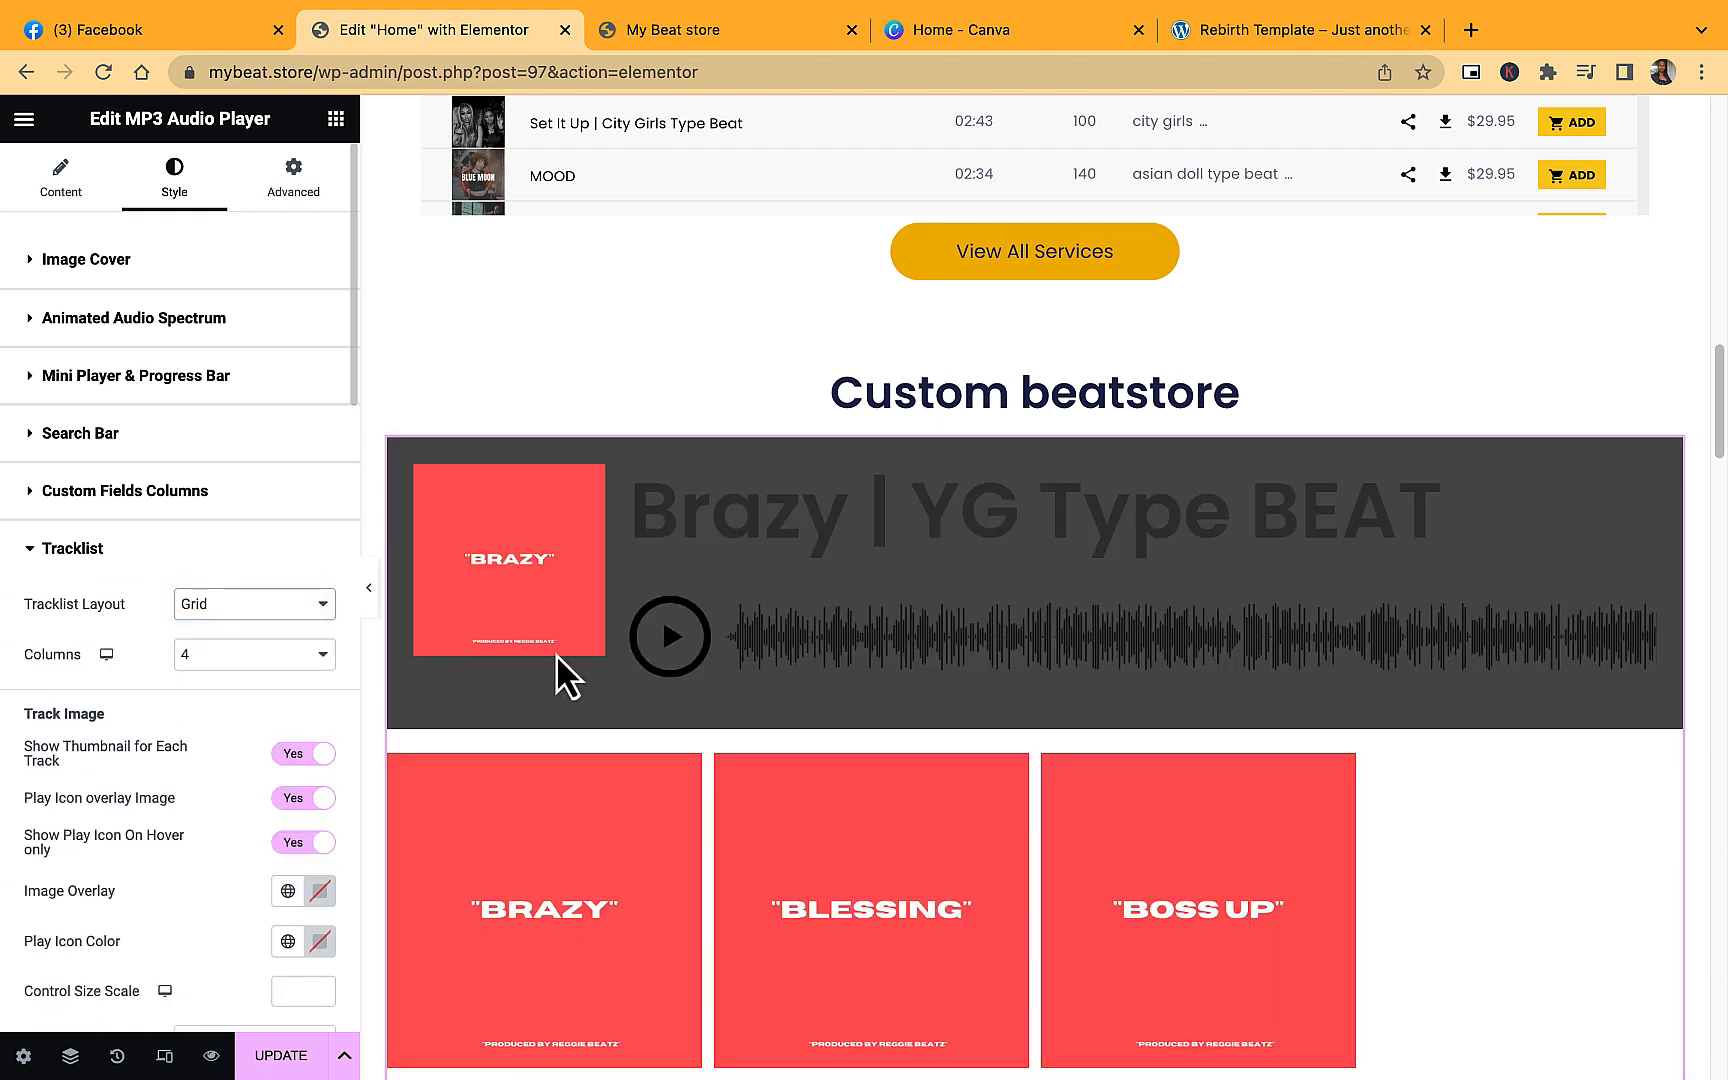
{"action": "scroll", "coordinate": [668, 740], "scroll_direction": "down", "scroll_amount": 1}
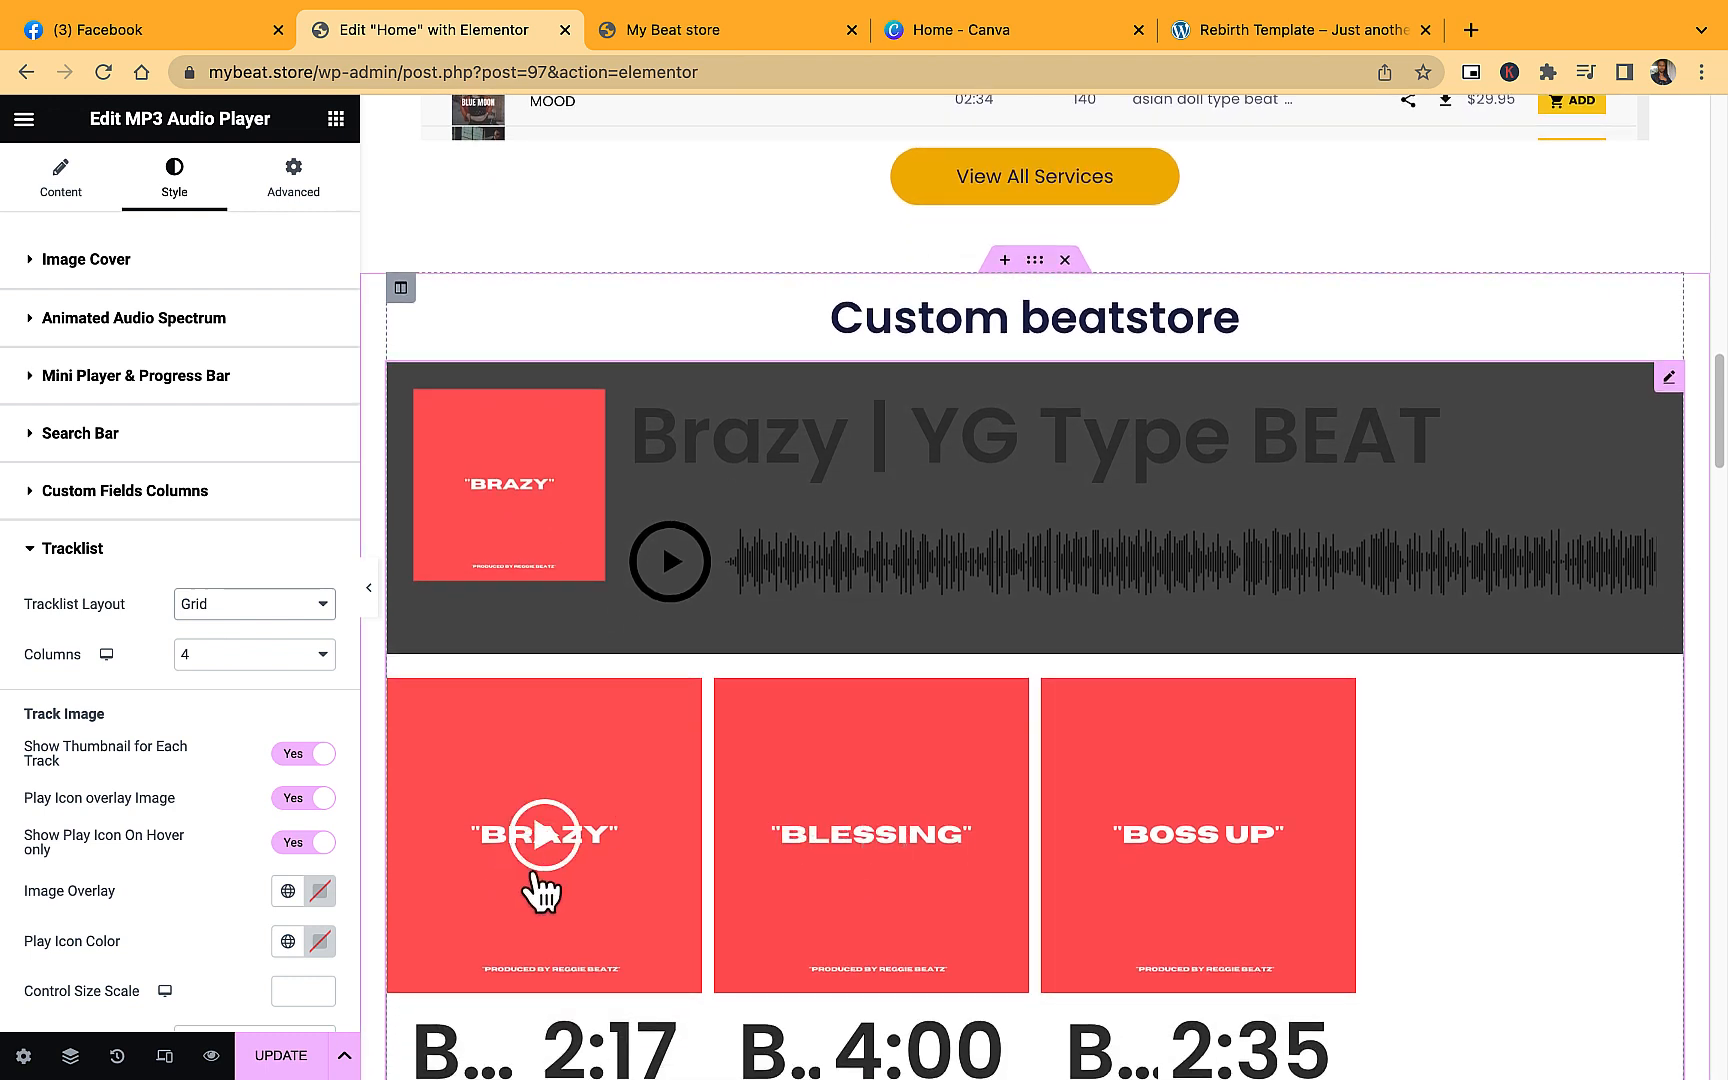
{"action": "scroll", "coordinate": [1234, 771], "scroll_direction": "down", "scroll_amount": 2}
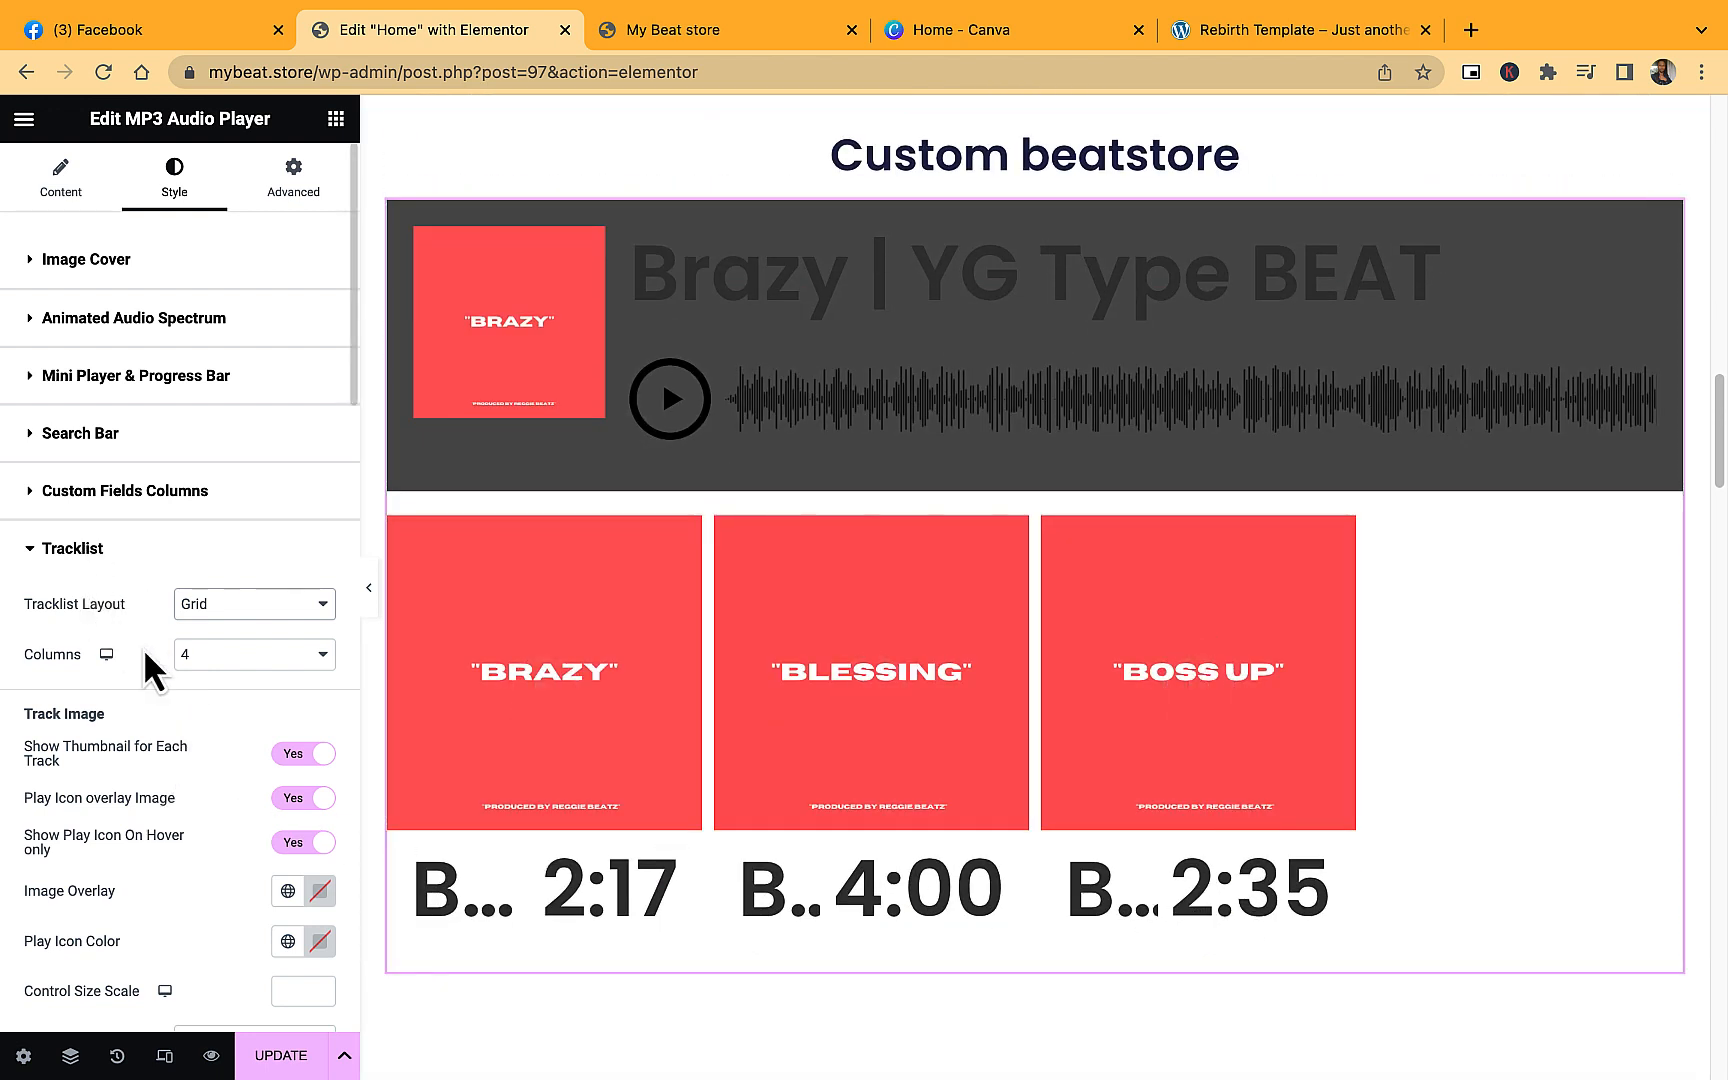
Set the tracklist's track title font size to 20 px.
{"action": "scroll", "coordinate": [195, 728], "scroll_direction": "down", "scroll_amount": 1}
{"action": "scroll", "coordinate": [195, 728], "scroll_direction": "down", "scroll_amount": 5}
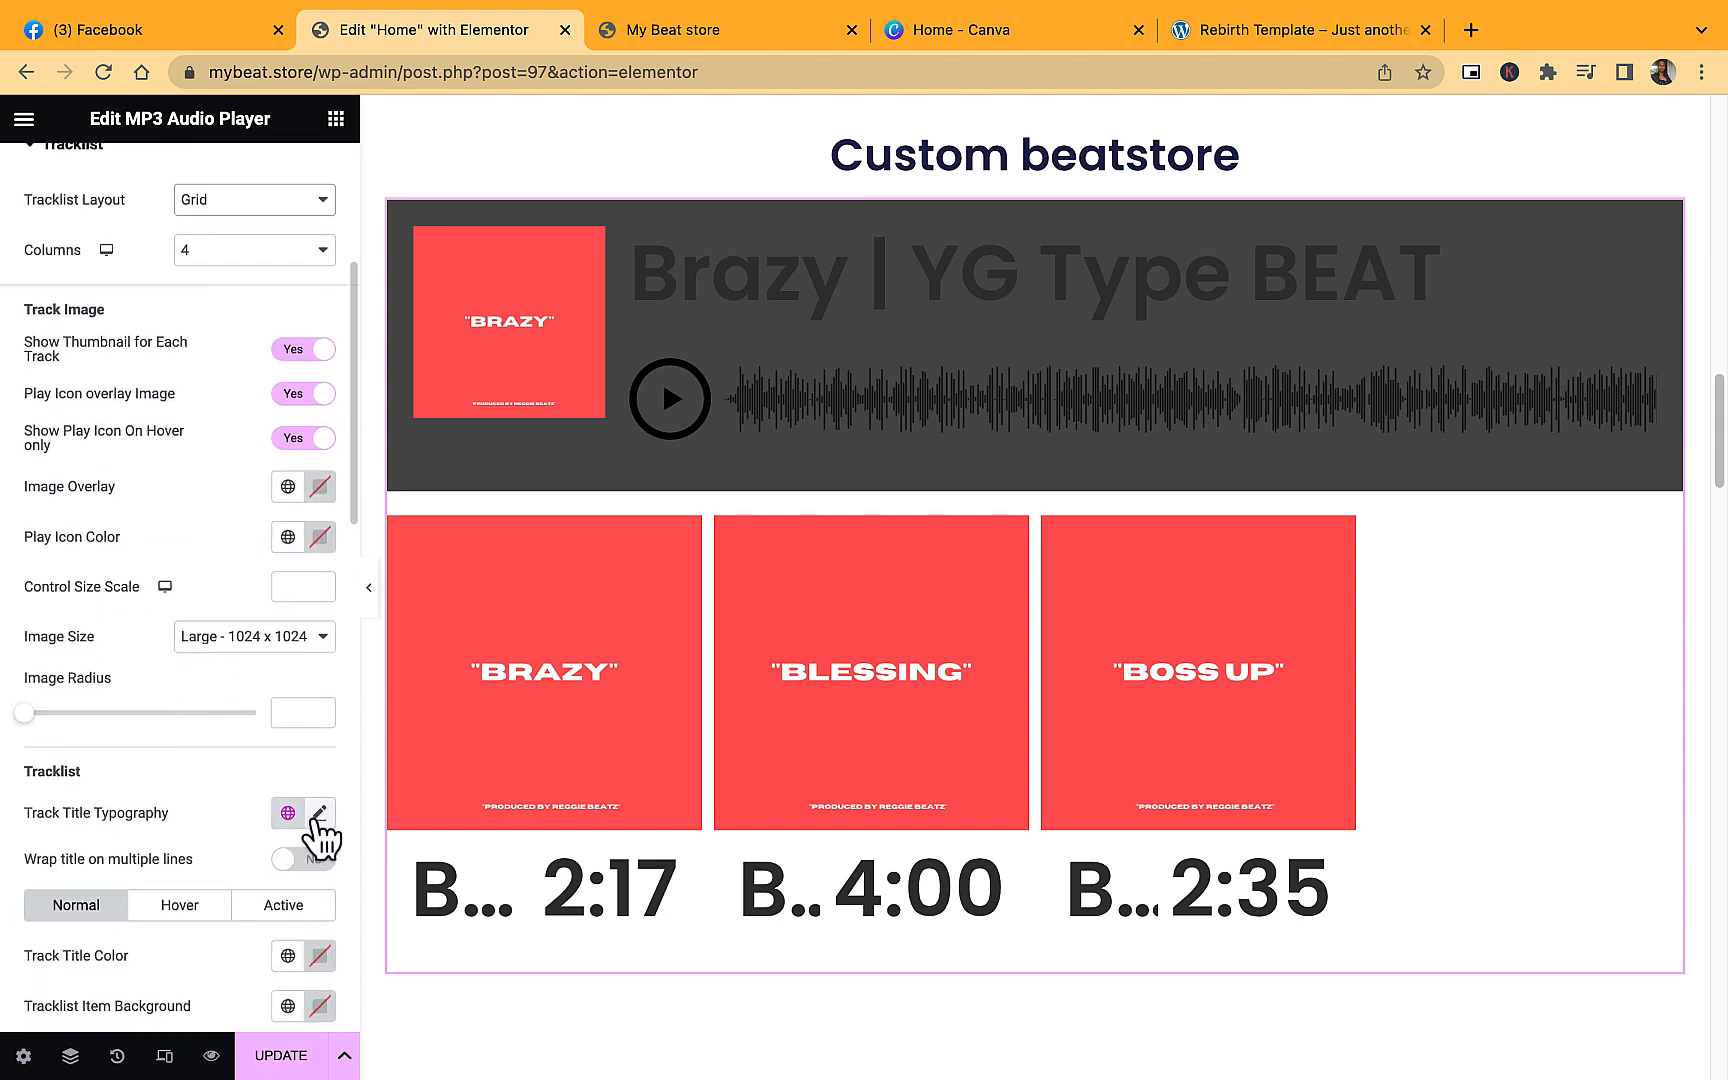
{"action": "left_click", "coordinate": [319, 815]}
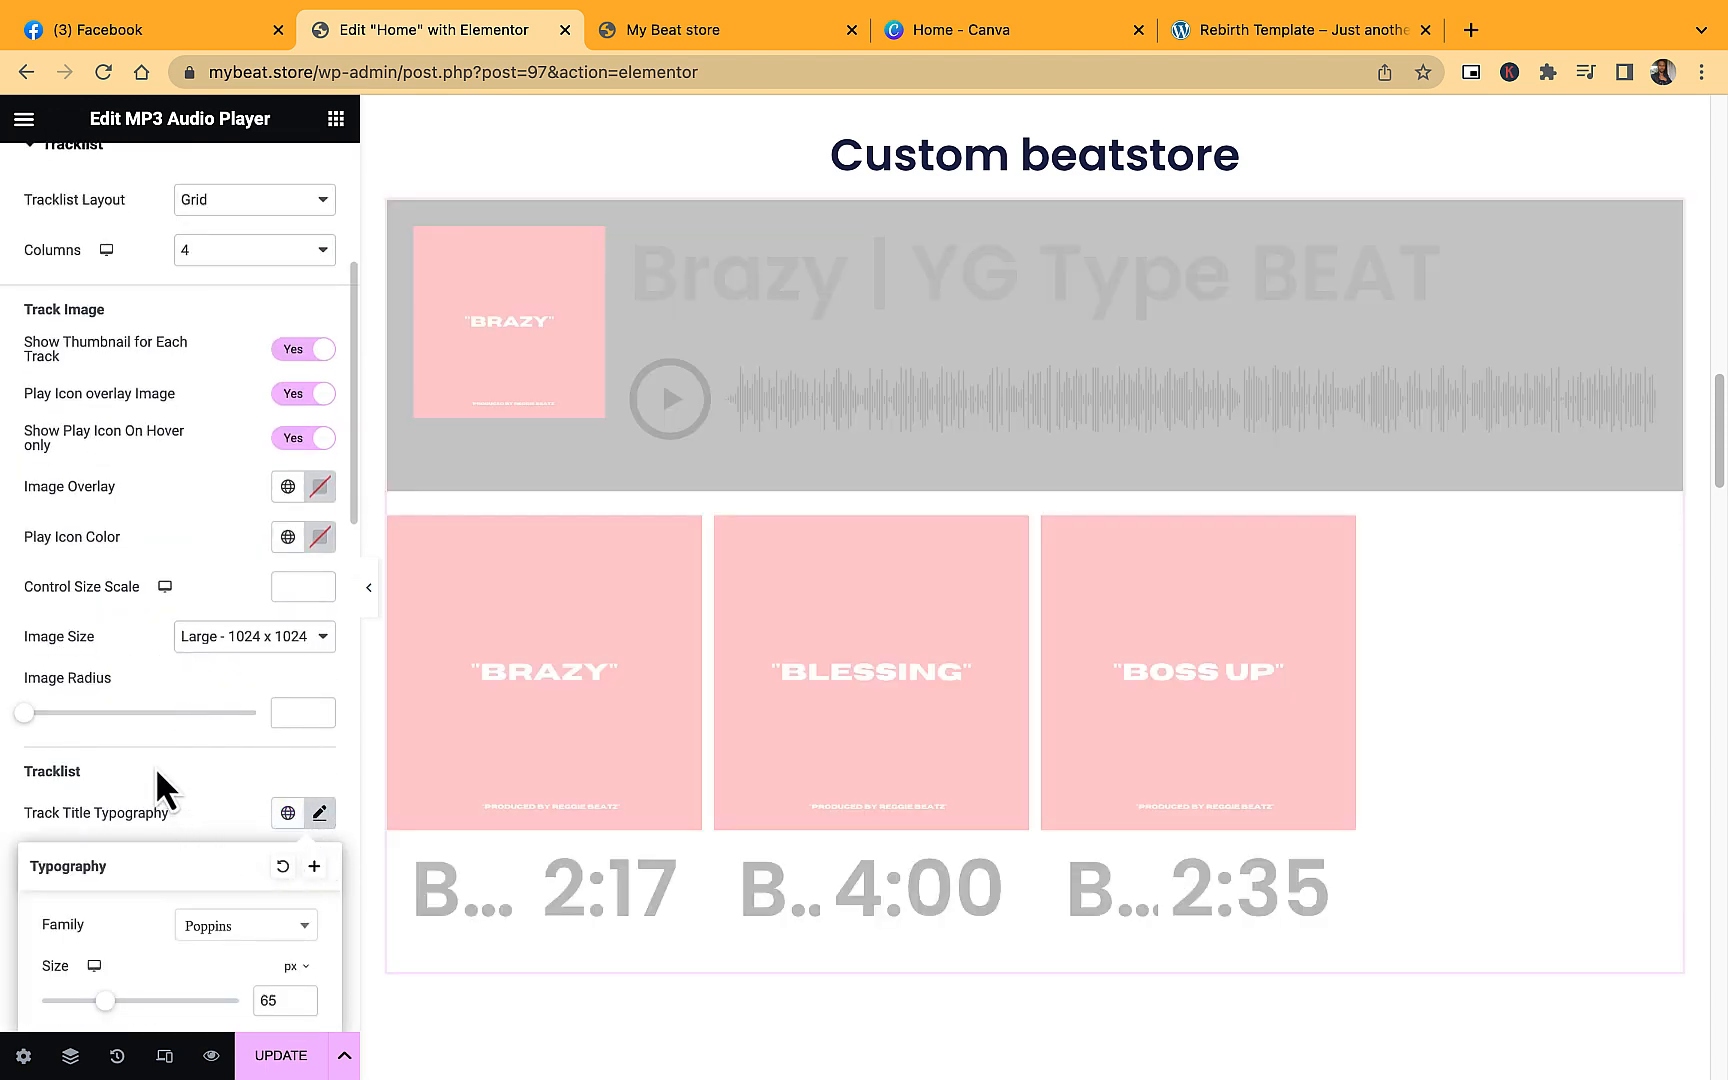
{"action": "scroll", "coordinate": [155, 765], "scroll_direction": "down", "scroll_amount": 5}
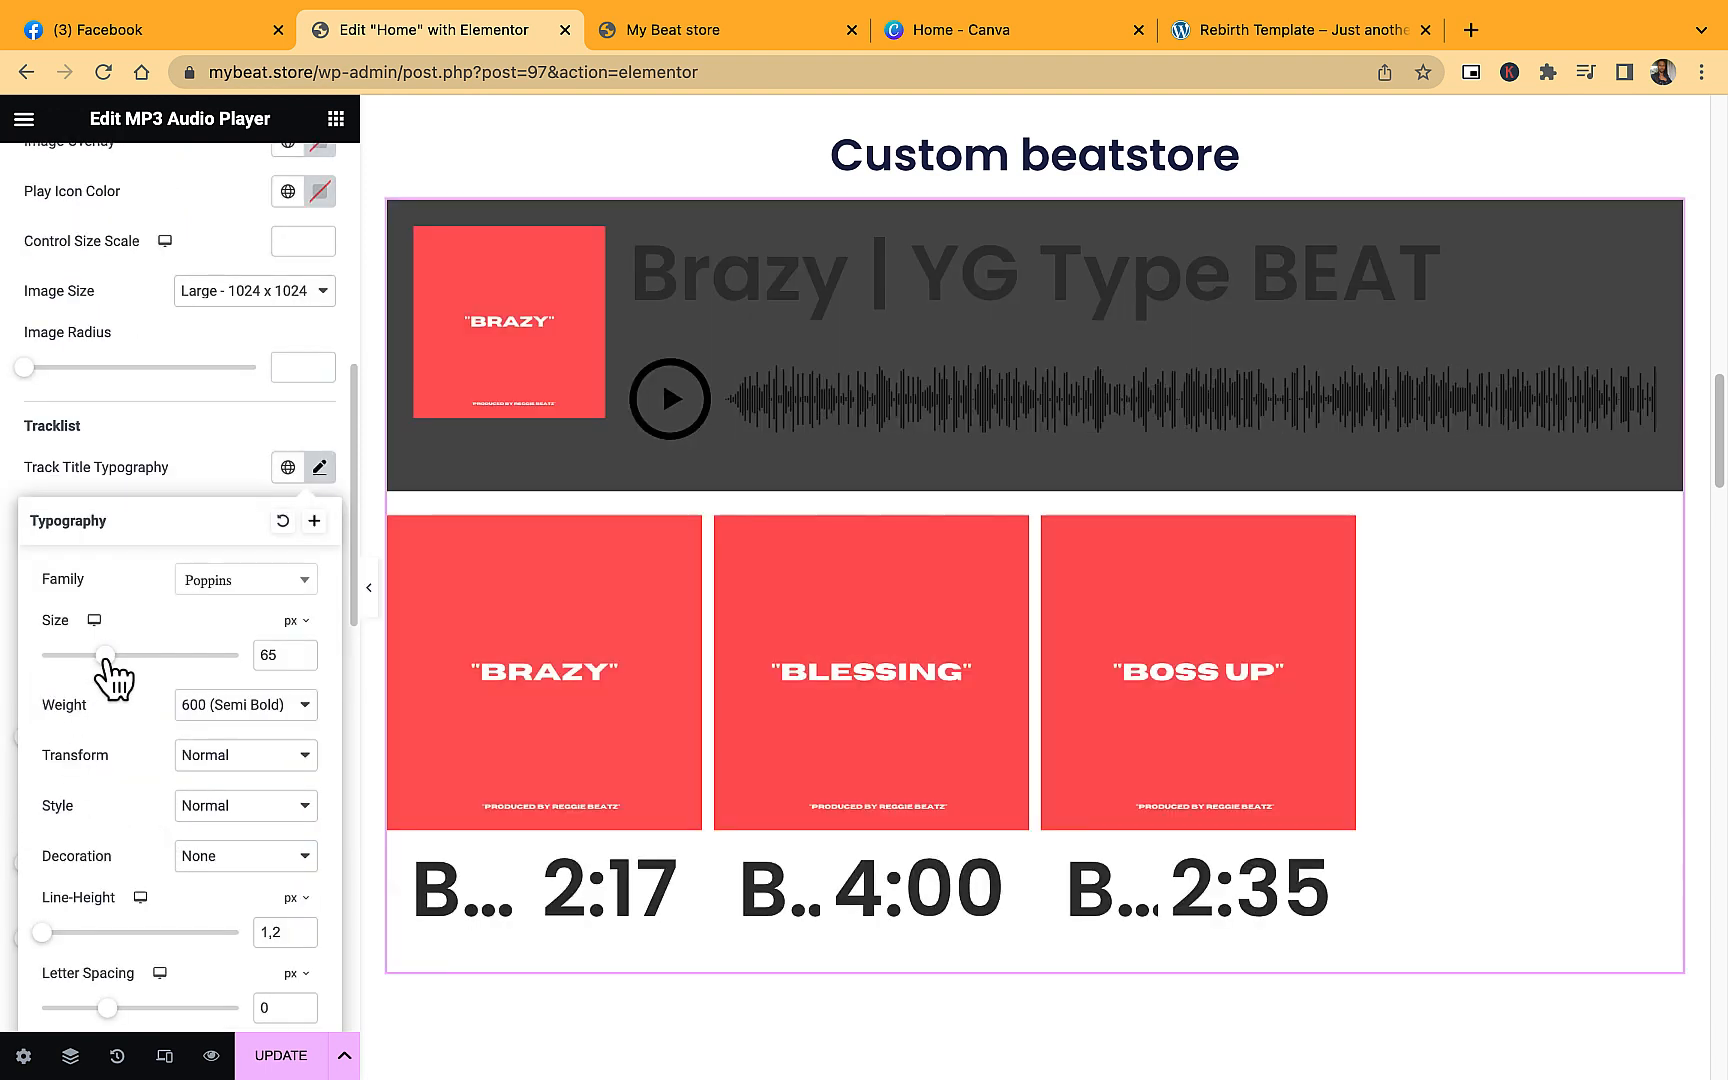
{"action": "left_click_drag", "start_coordinate": [104, 660], "coordinate": [59, 677]}
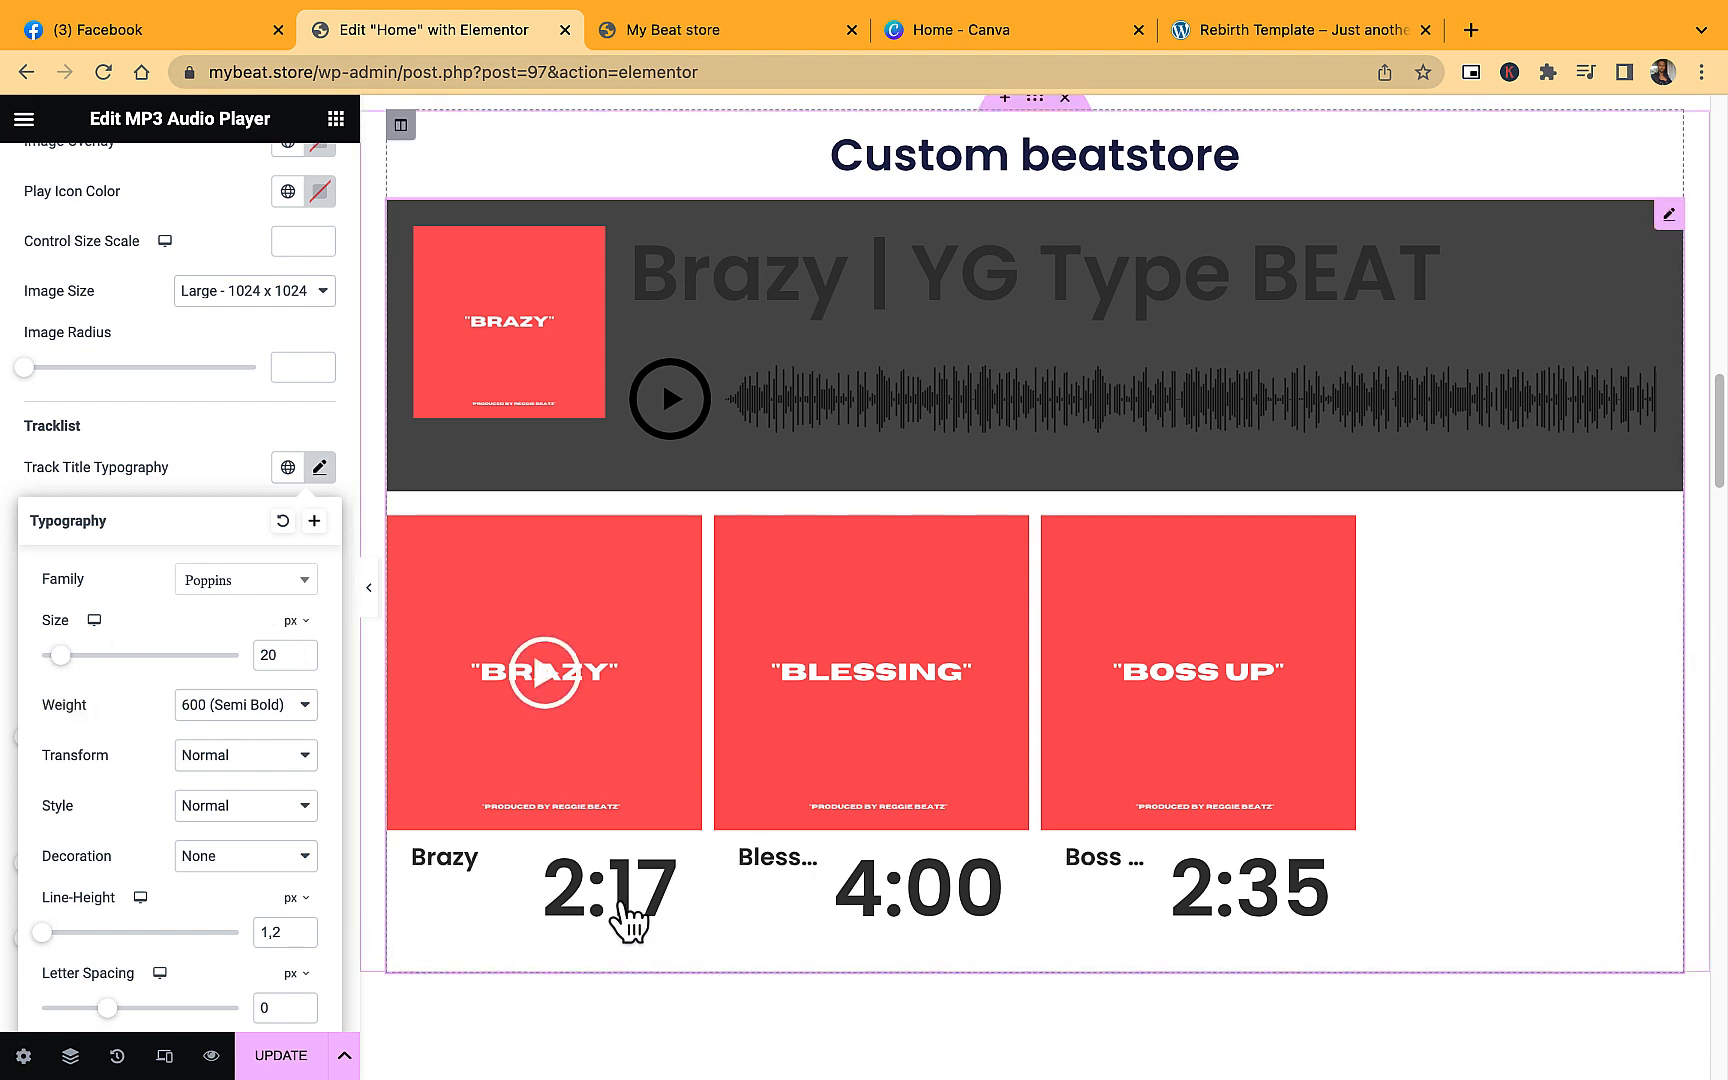
{"action": "left_click", "coordinate": [158, 460]}
Set the font size of the track durations in the tracklist to 25 px.
{"action": "scroll", "coordinate": [150, 455], "scroll_direction": "down", "scroll_amount": 5}
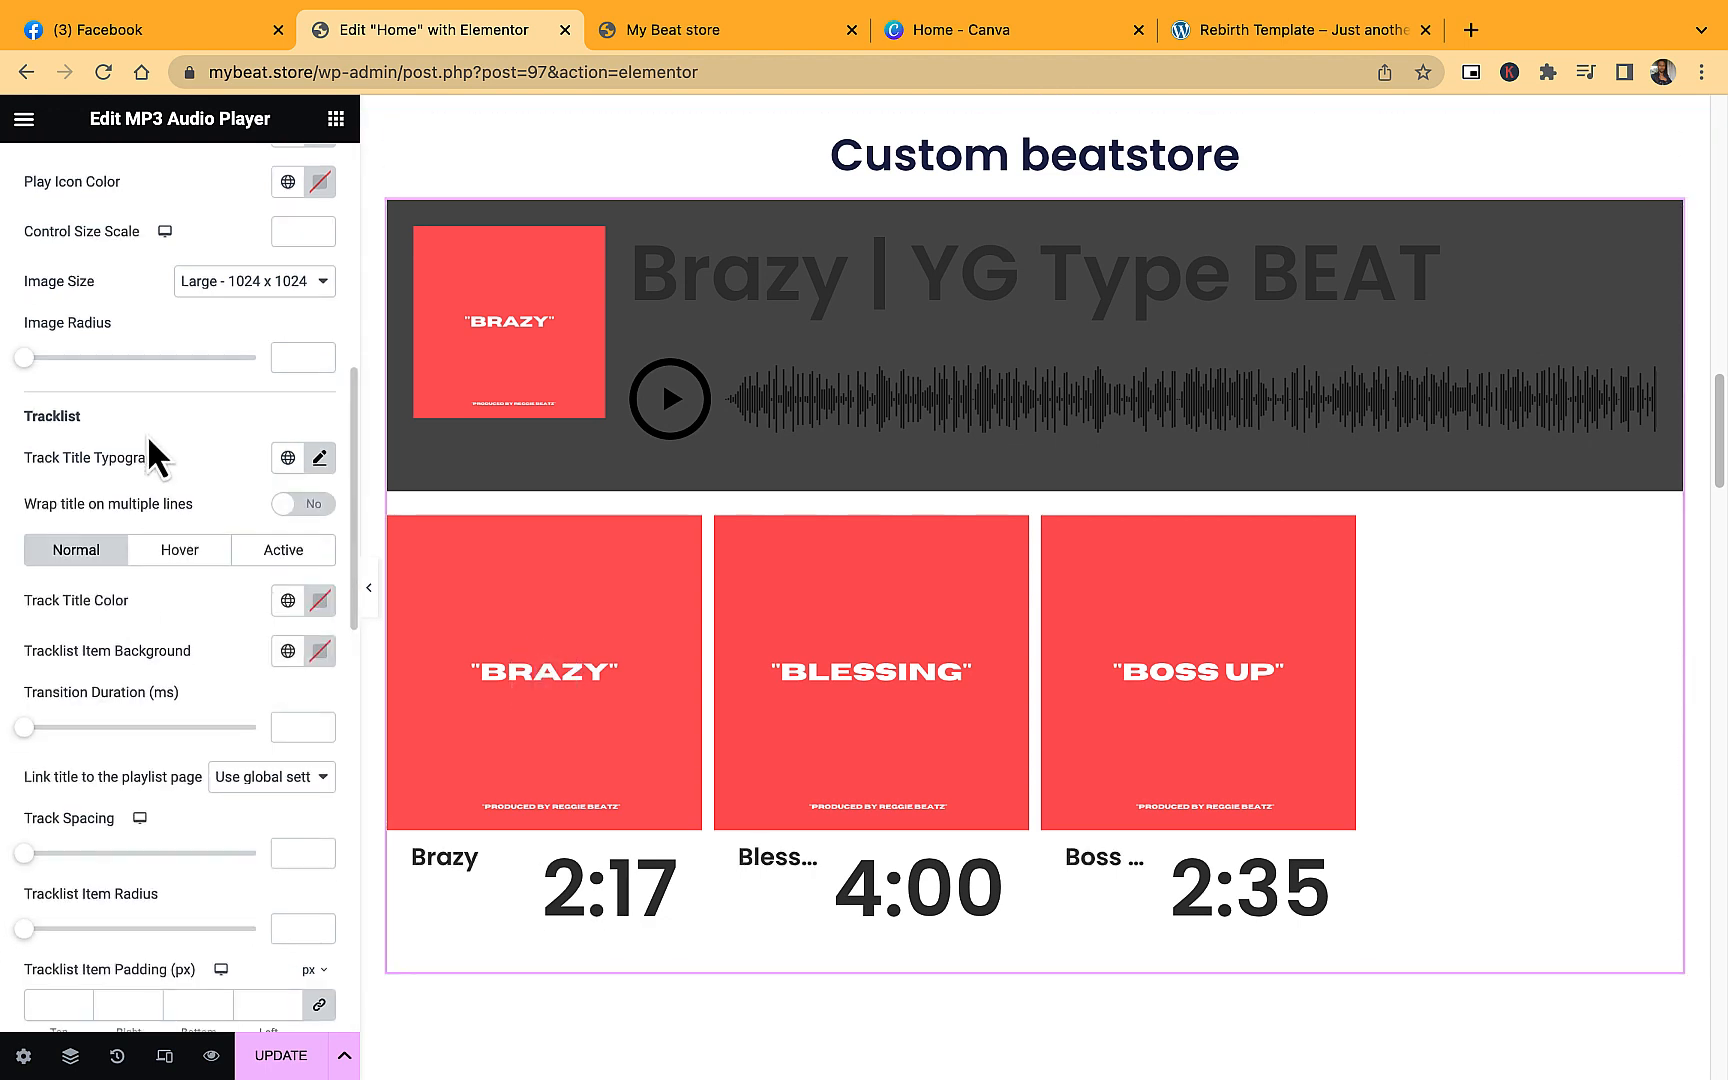
{"action": "scroll", "coordinate": [200, 540], "scroll_direction": "down", "scroll_amount": 1}
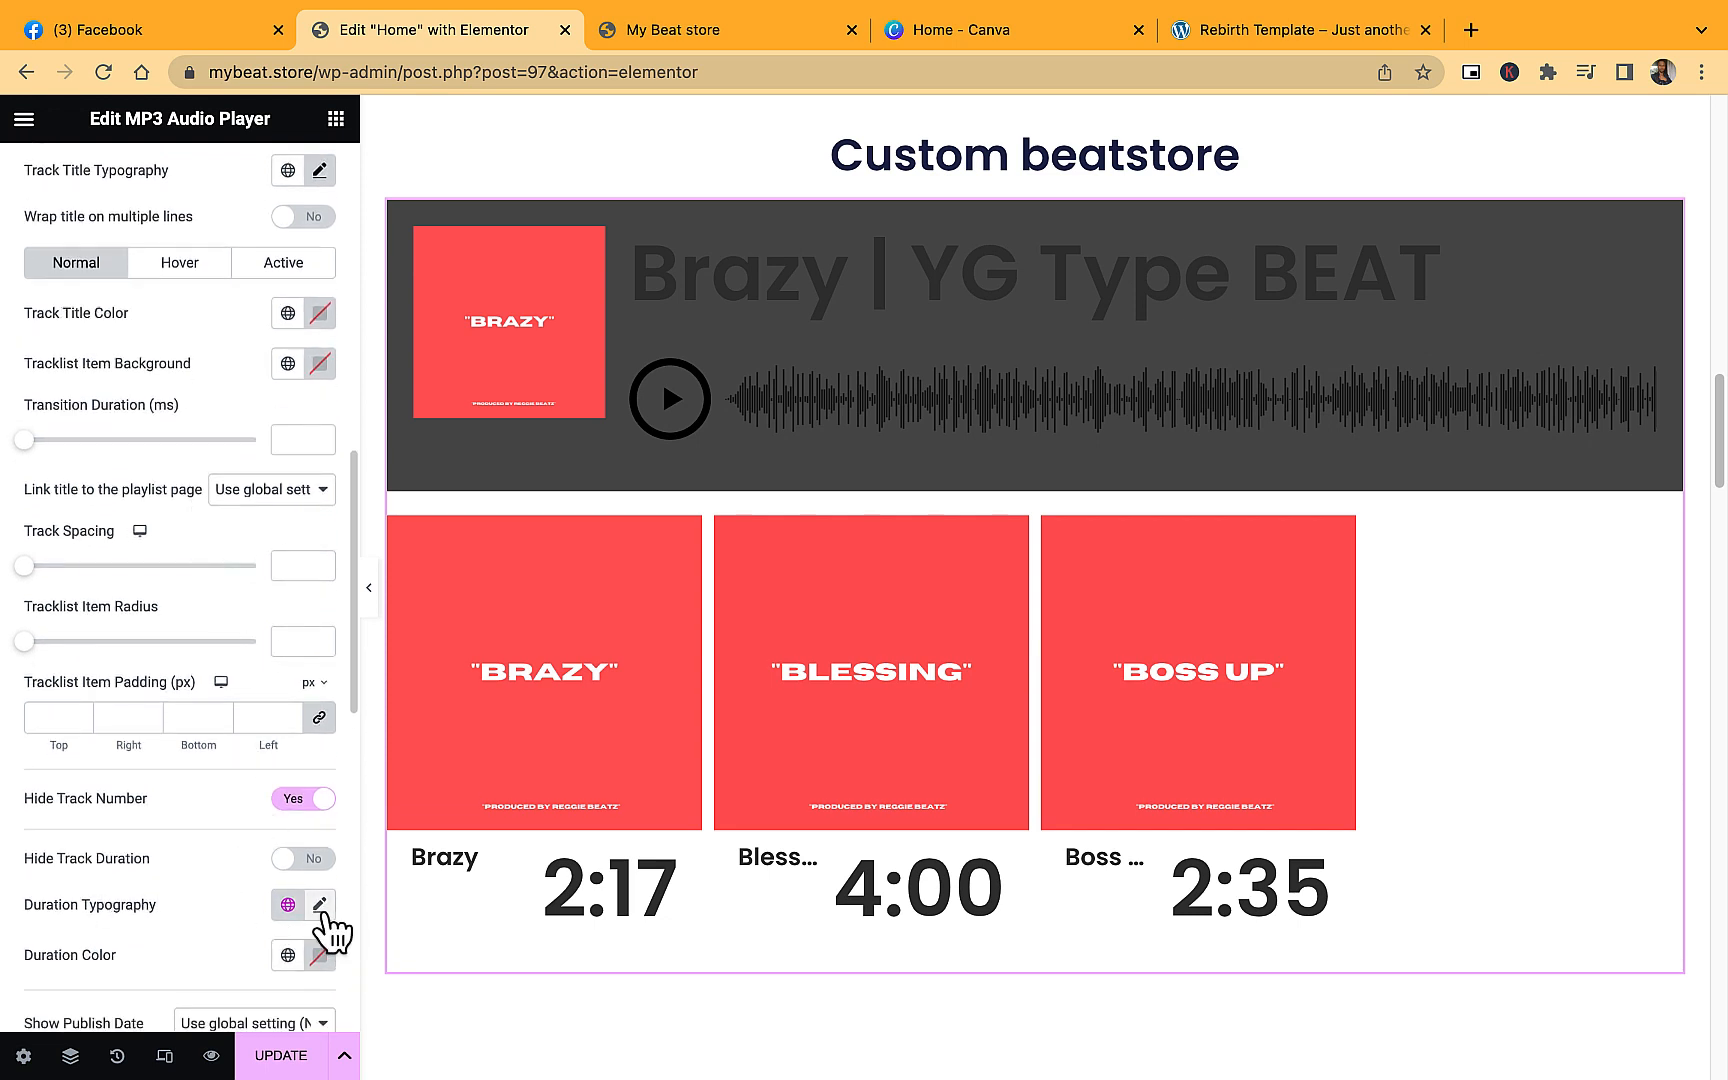
{"action": "left_click", "coordinate": [334, 916]}
{"action": "scroll", "coordinate": [250, 920], "scroll_direction": "down", "scroll_amount": 5}
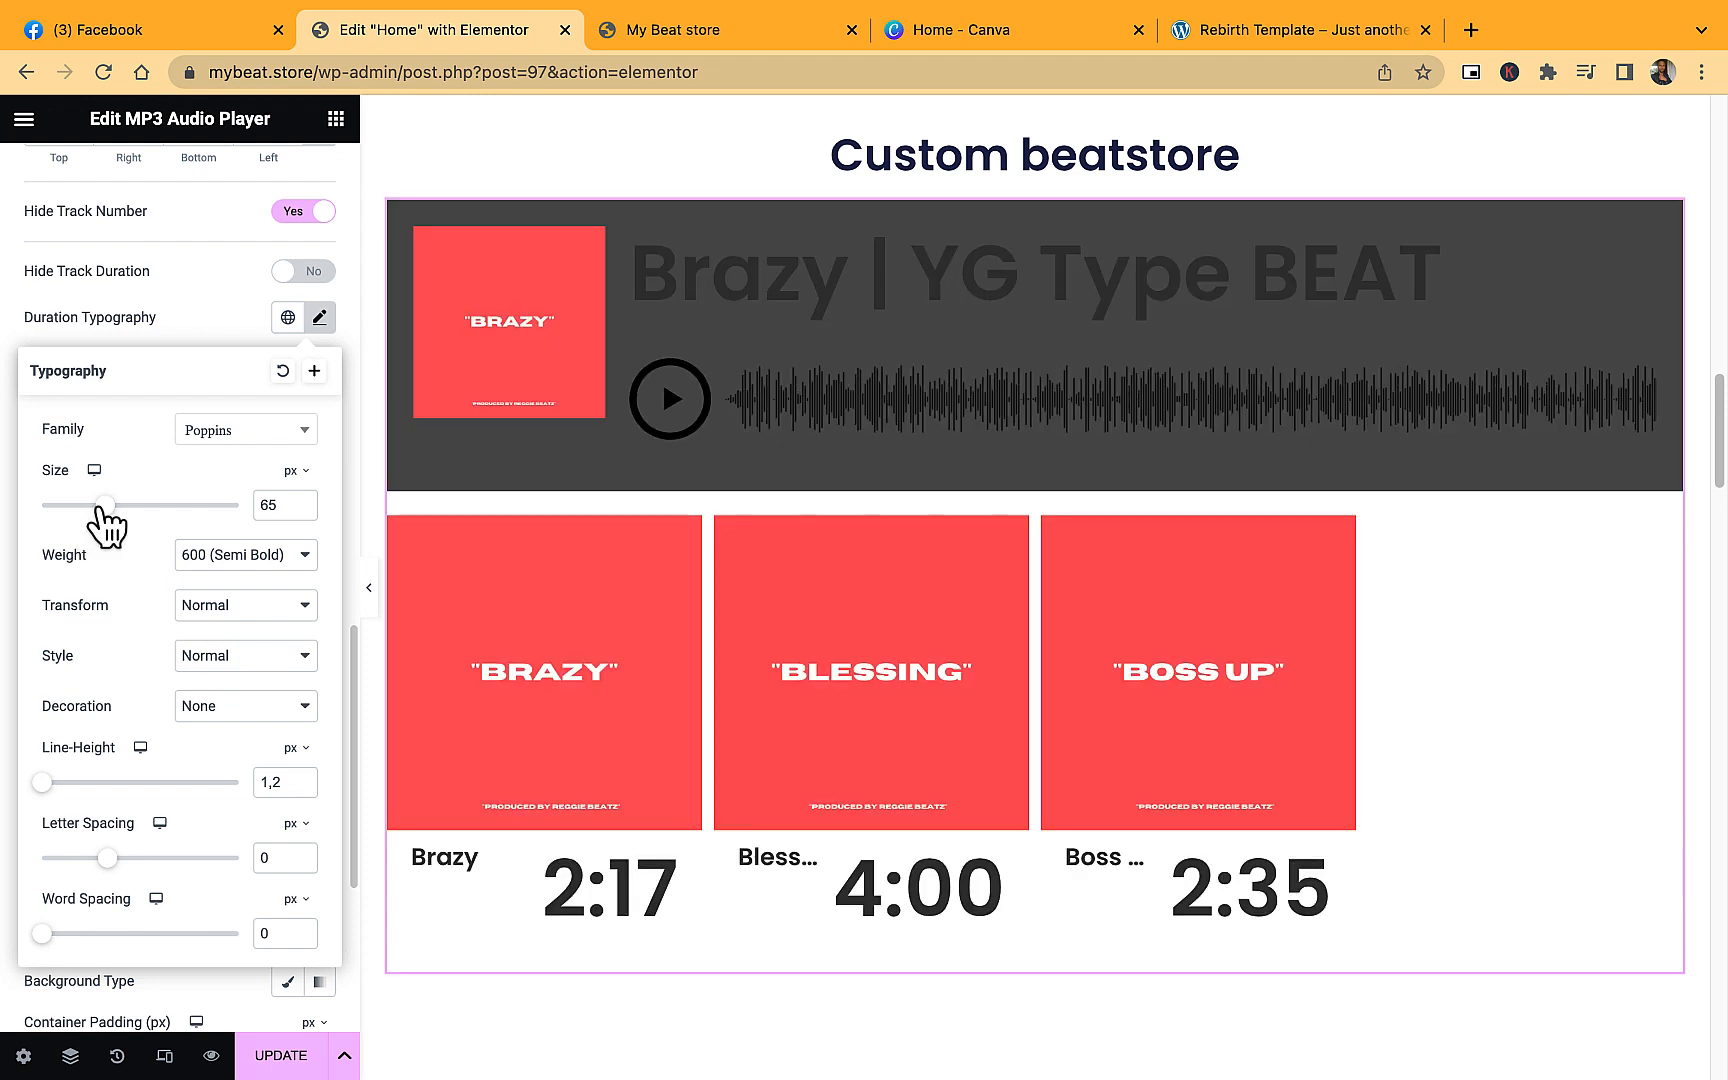
{"action": "left_click_drag", "start_coordinate": [101, 506], "coordinate": [56, 521]}
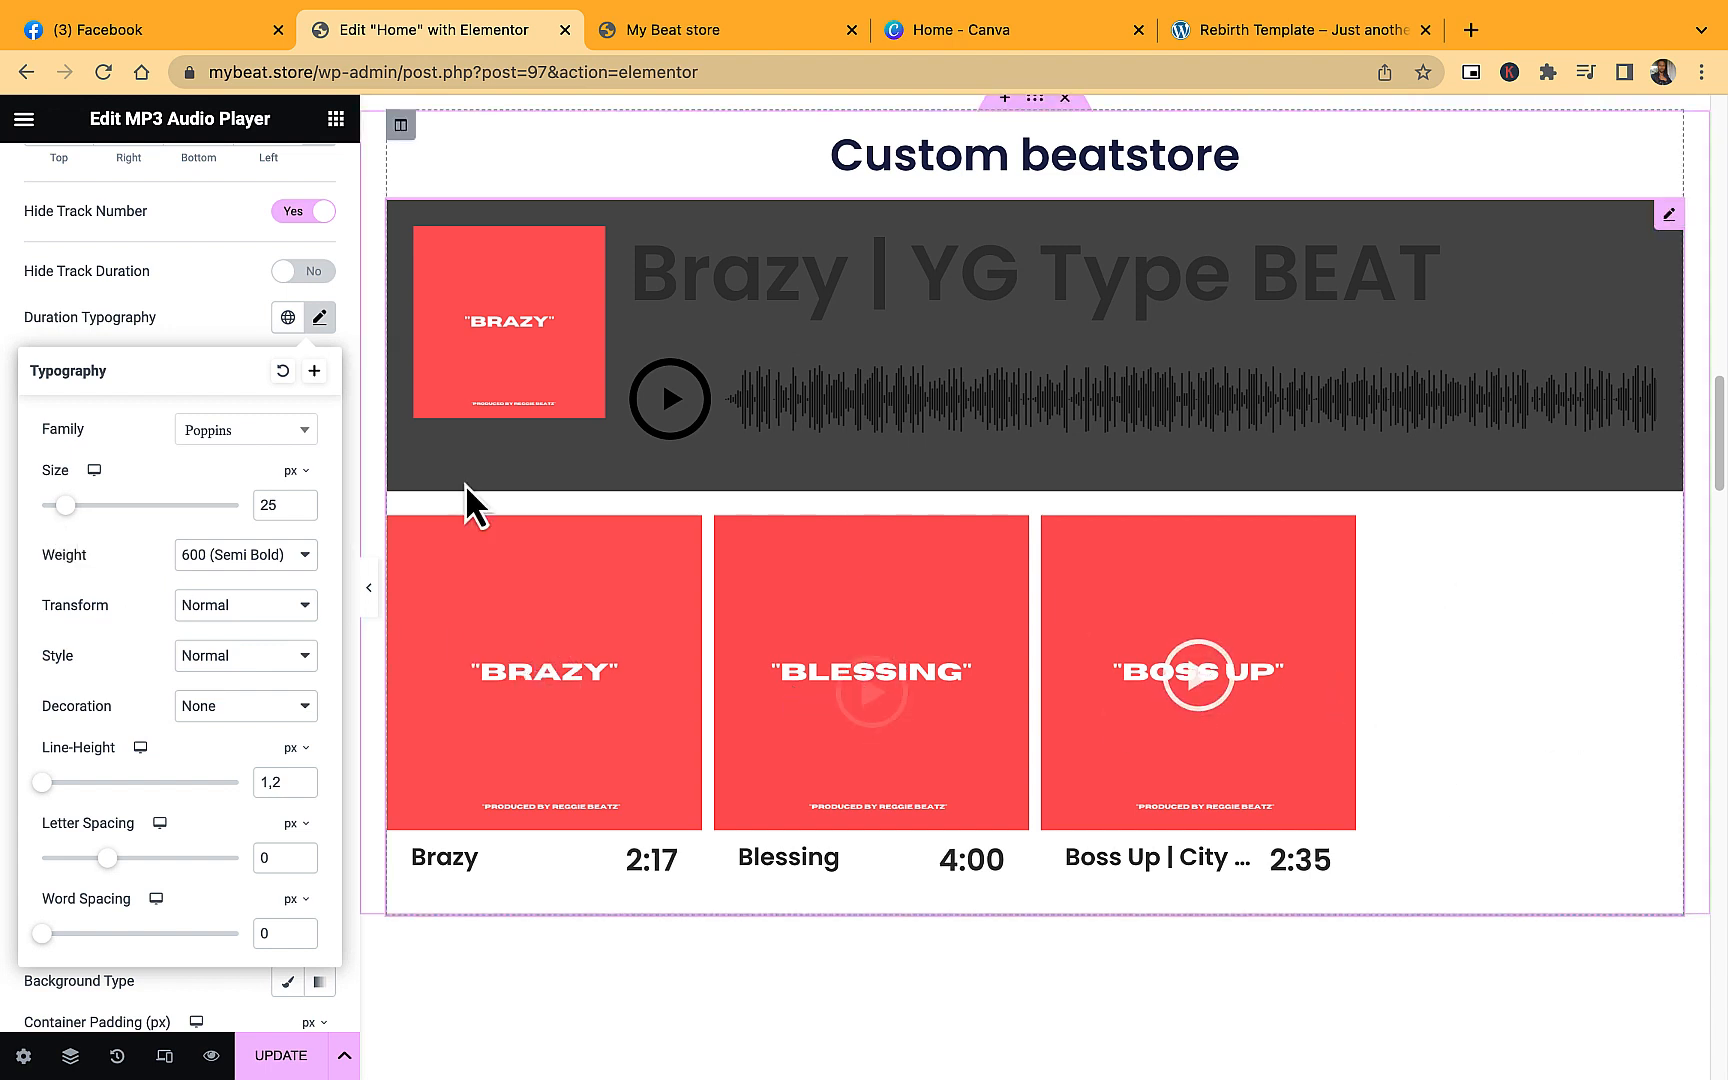
Hide the mini player and progress bar of the audio player below the Custom beatstore heading.
{"action": "scroll", "coordinate": [165, 355], "scroll_direction": "up", "scroll_amount": 3}
{"action": "scroll", "coordinate": [165, 360], "scroll_direction": "up", "scroll_amount": 10}
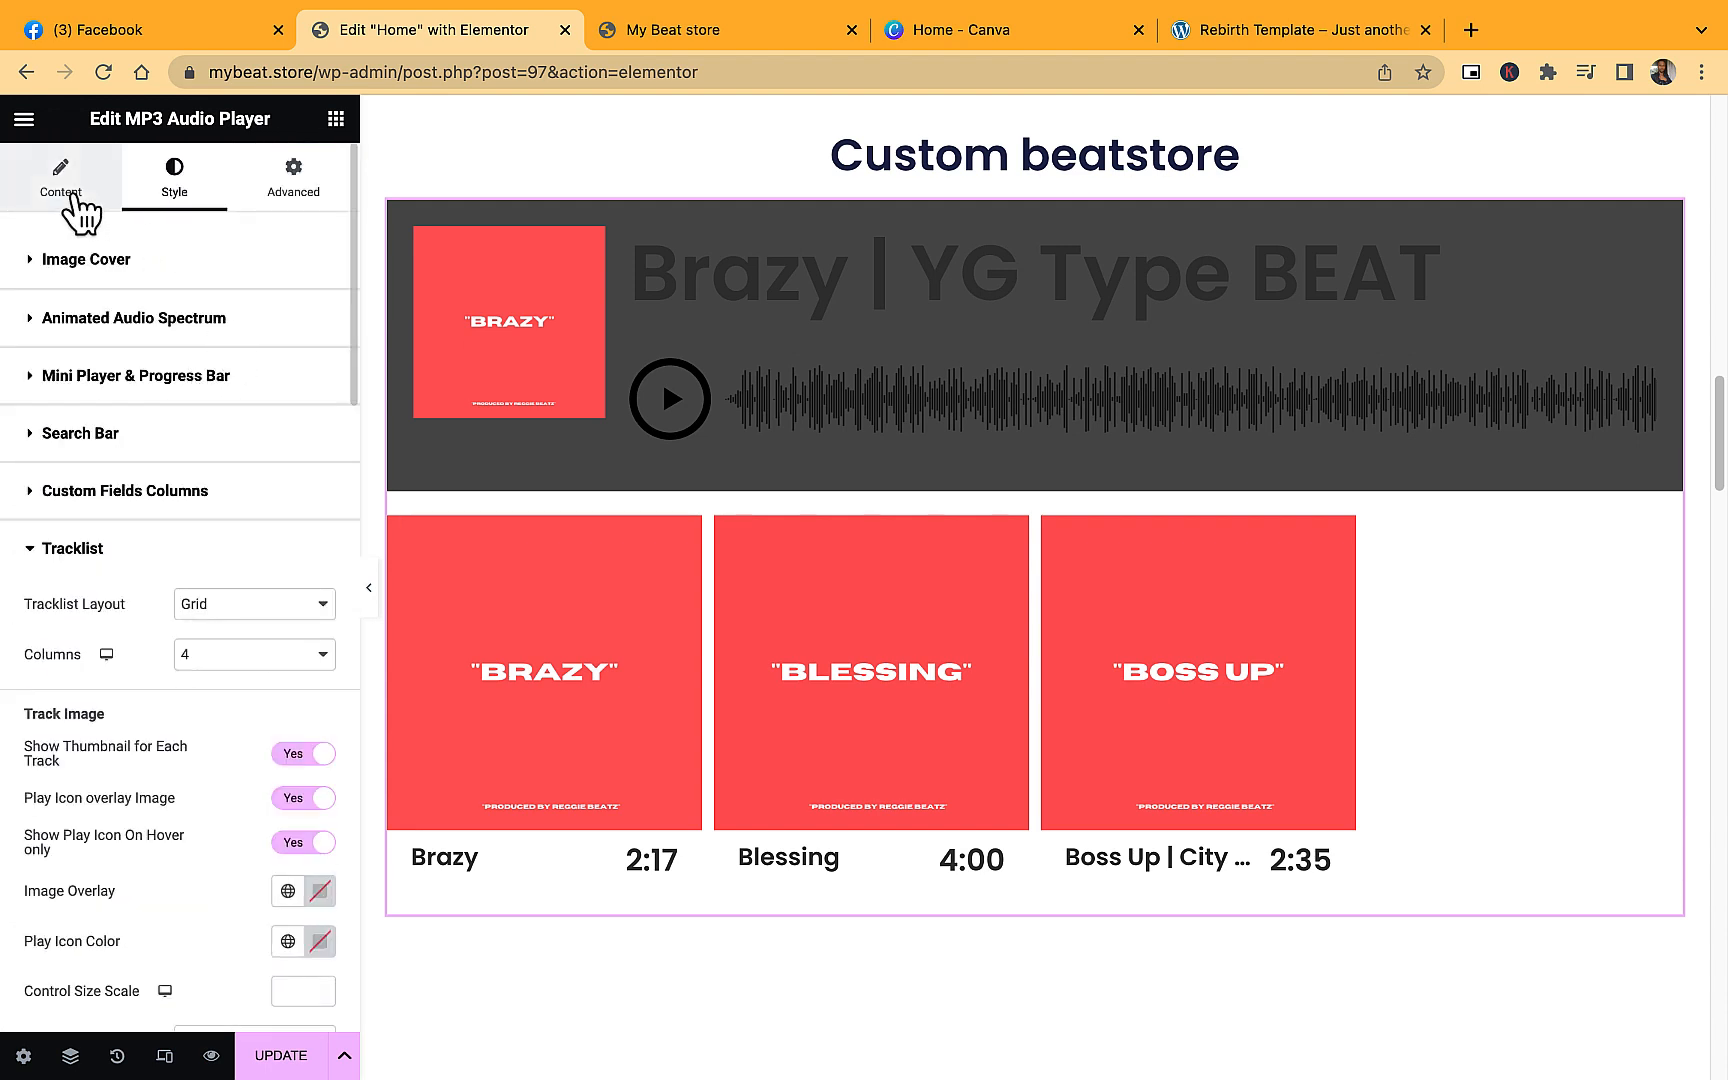
{"action": "left_click", "coordinate": [73, 195]}
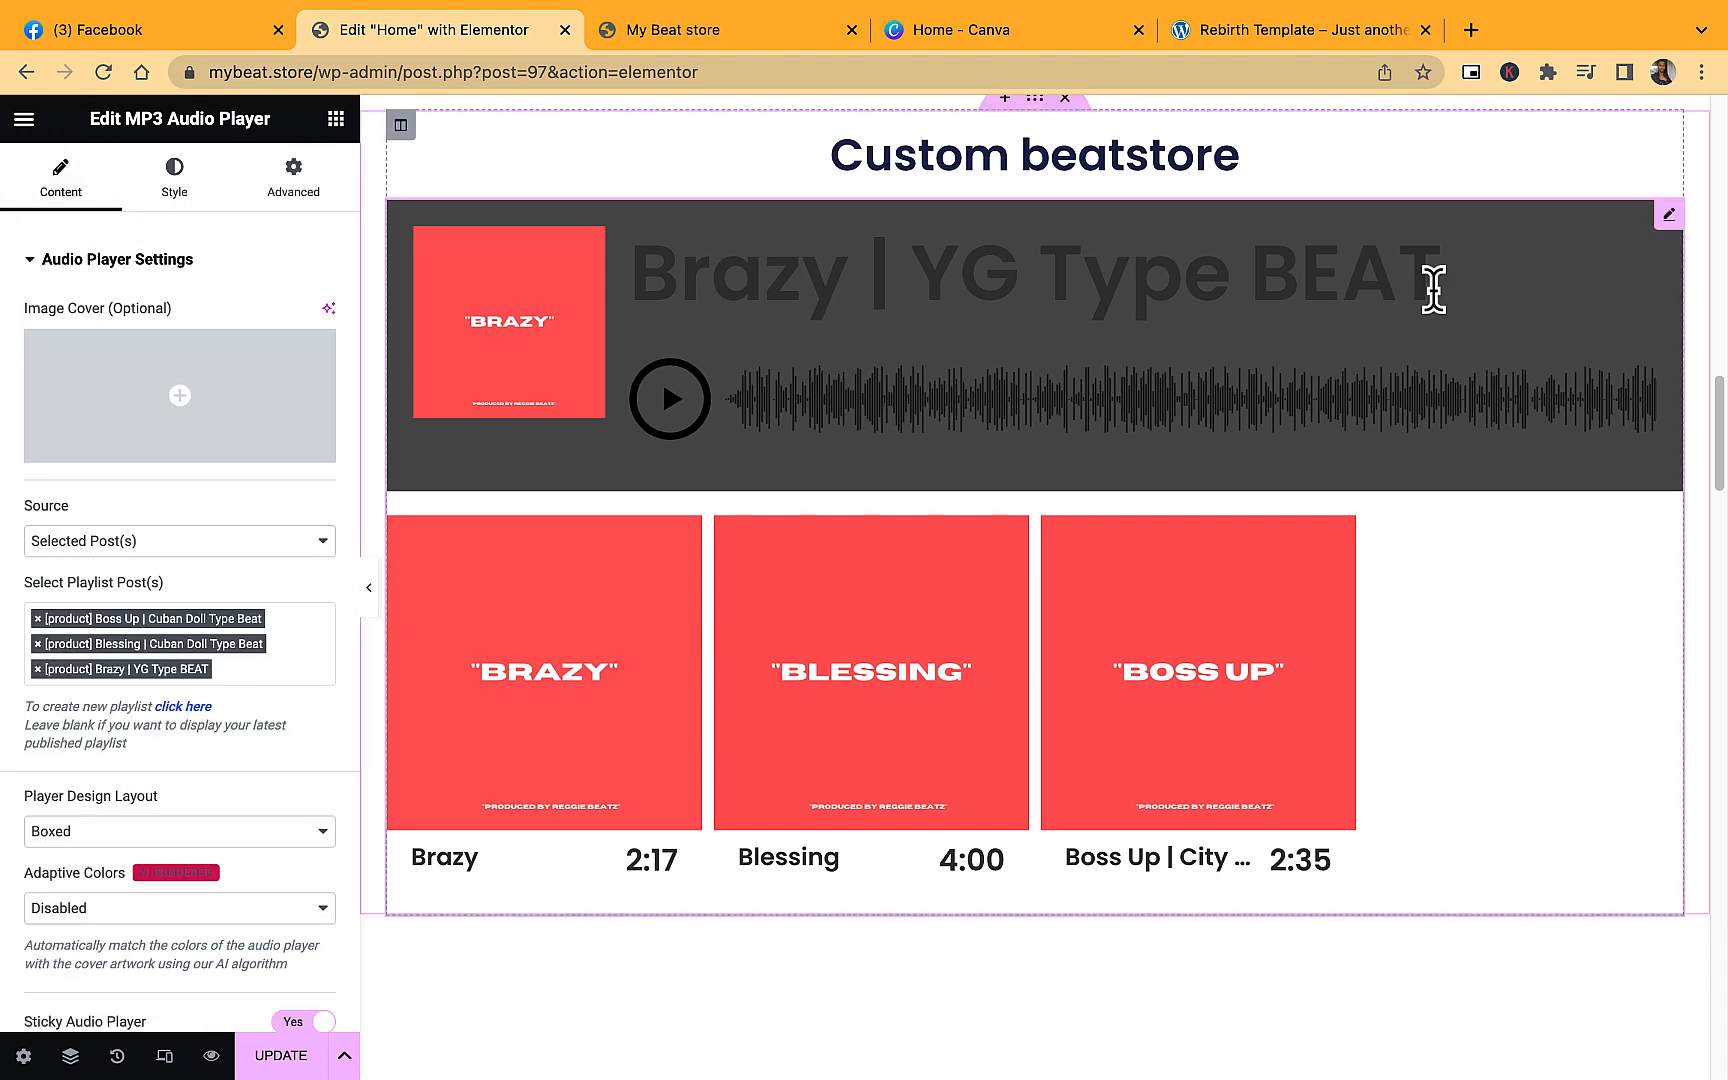
{"action": "scroll", "coordinate": [162, 780], "scroll_direction": "down", "scroll_amount": 3}
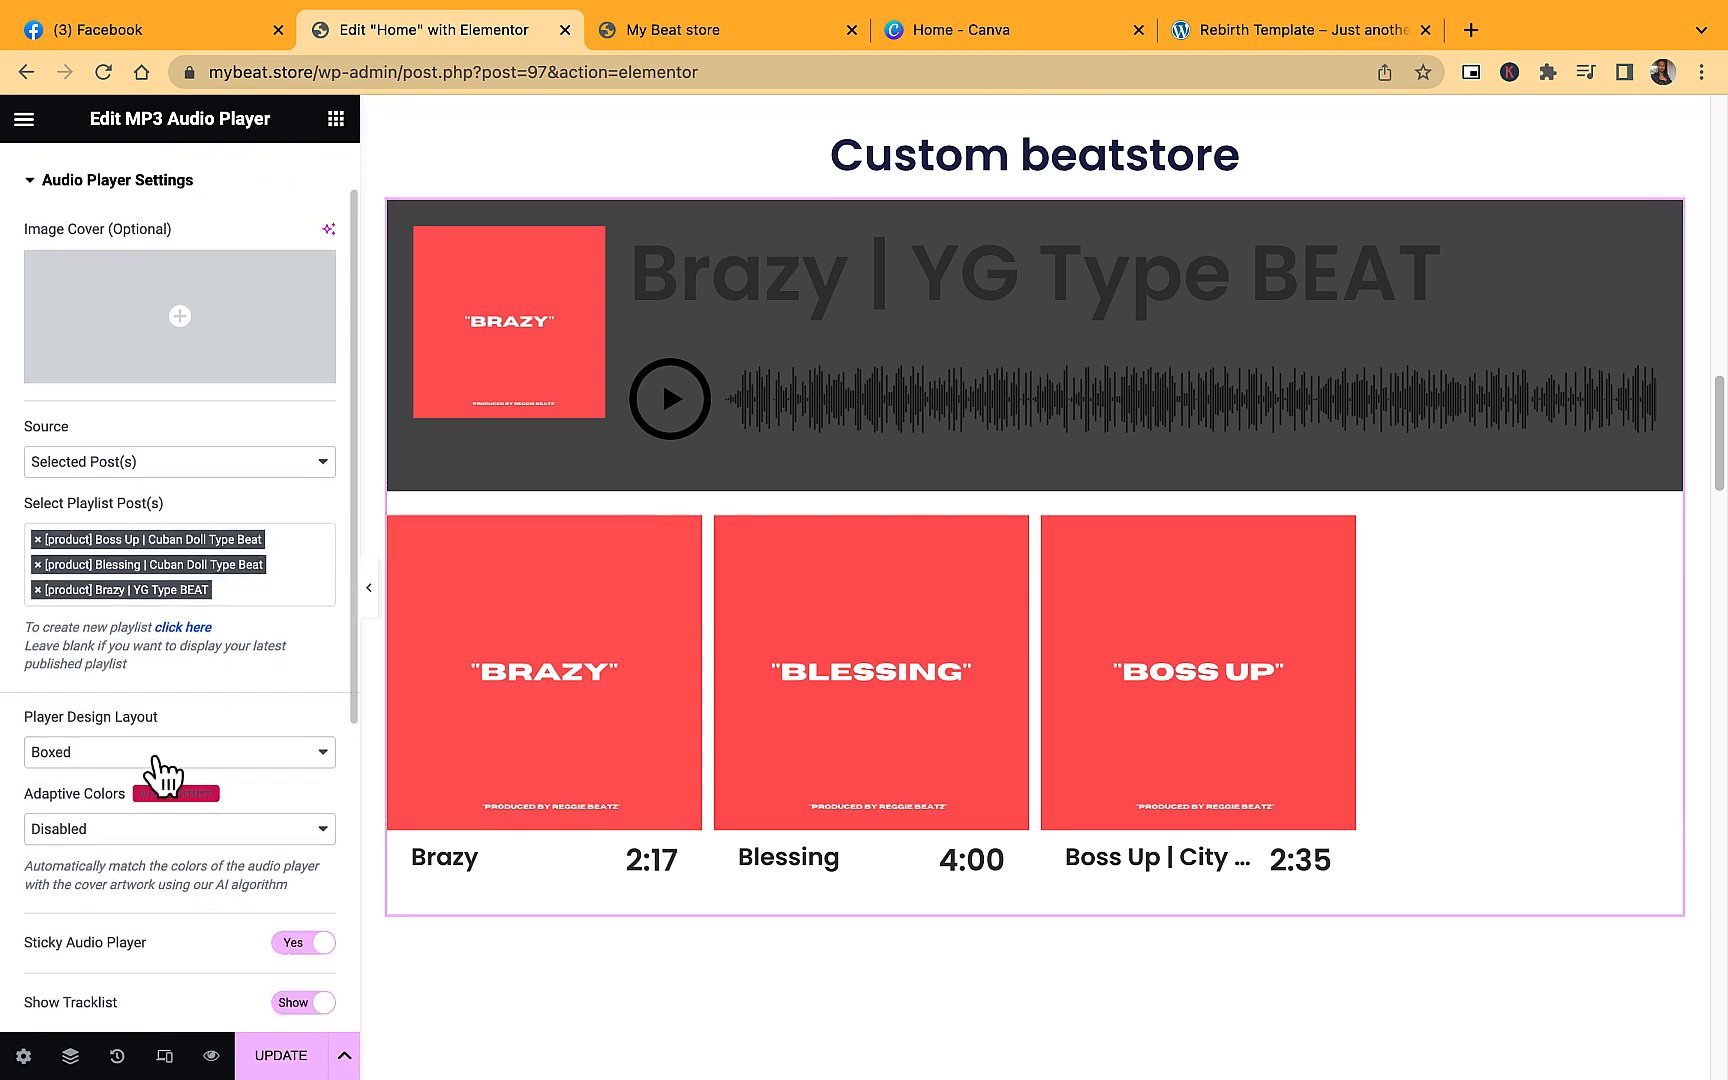
{"action": "scroll", "coordinate": [160, 775], "scroll_direction": "down", "scroll_amount": 3}
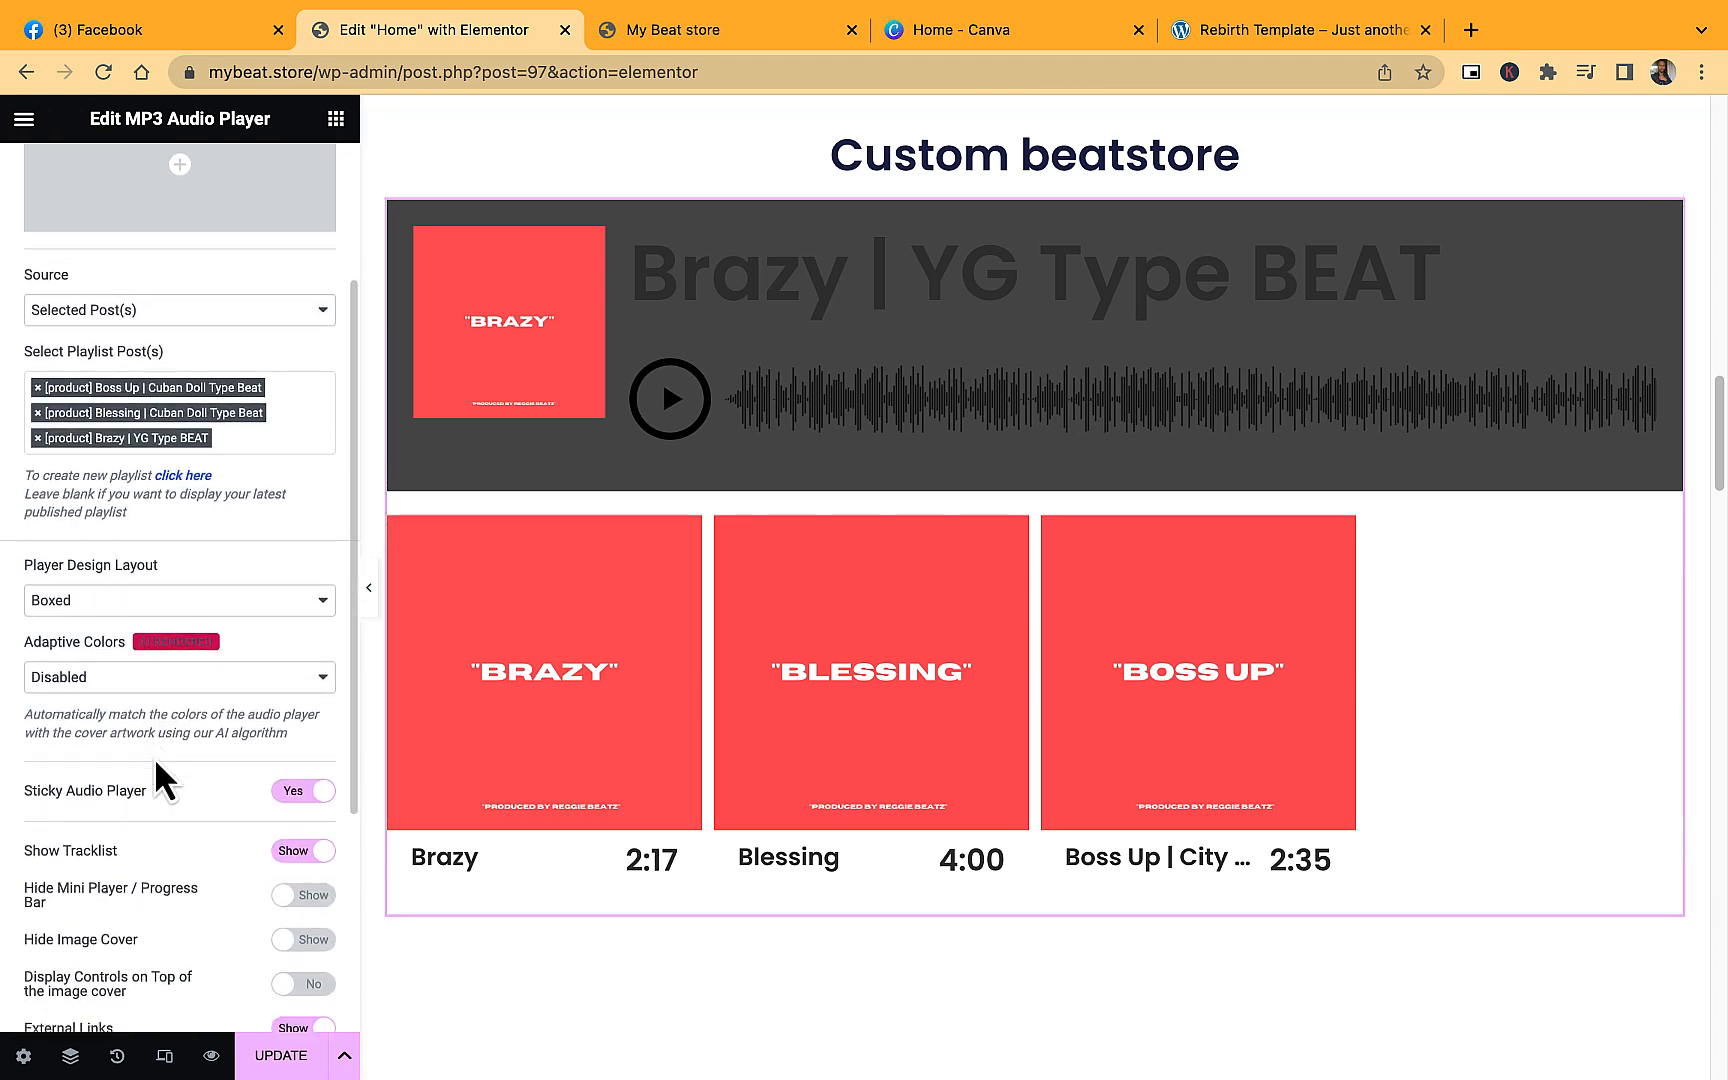
{"action": "scroll", "coordinate": [162, 778], "scroll_direction": "down", "scroll_amount": 1}
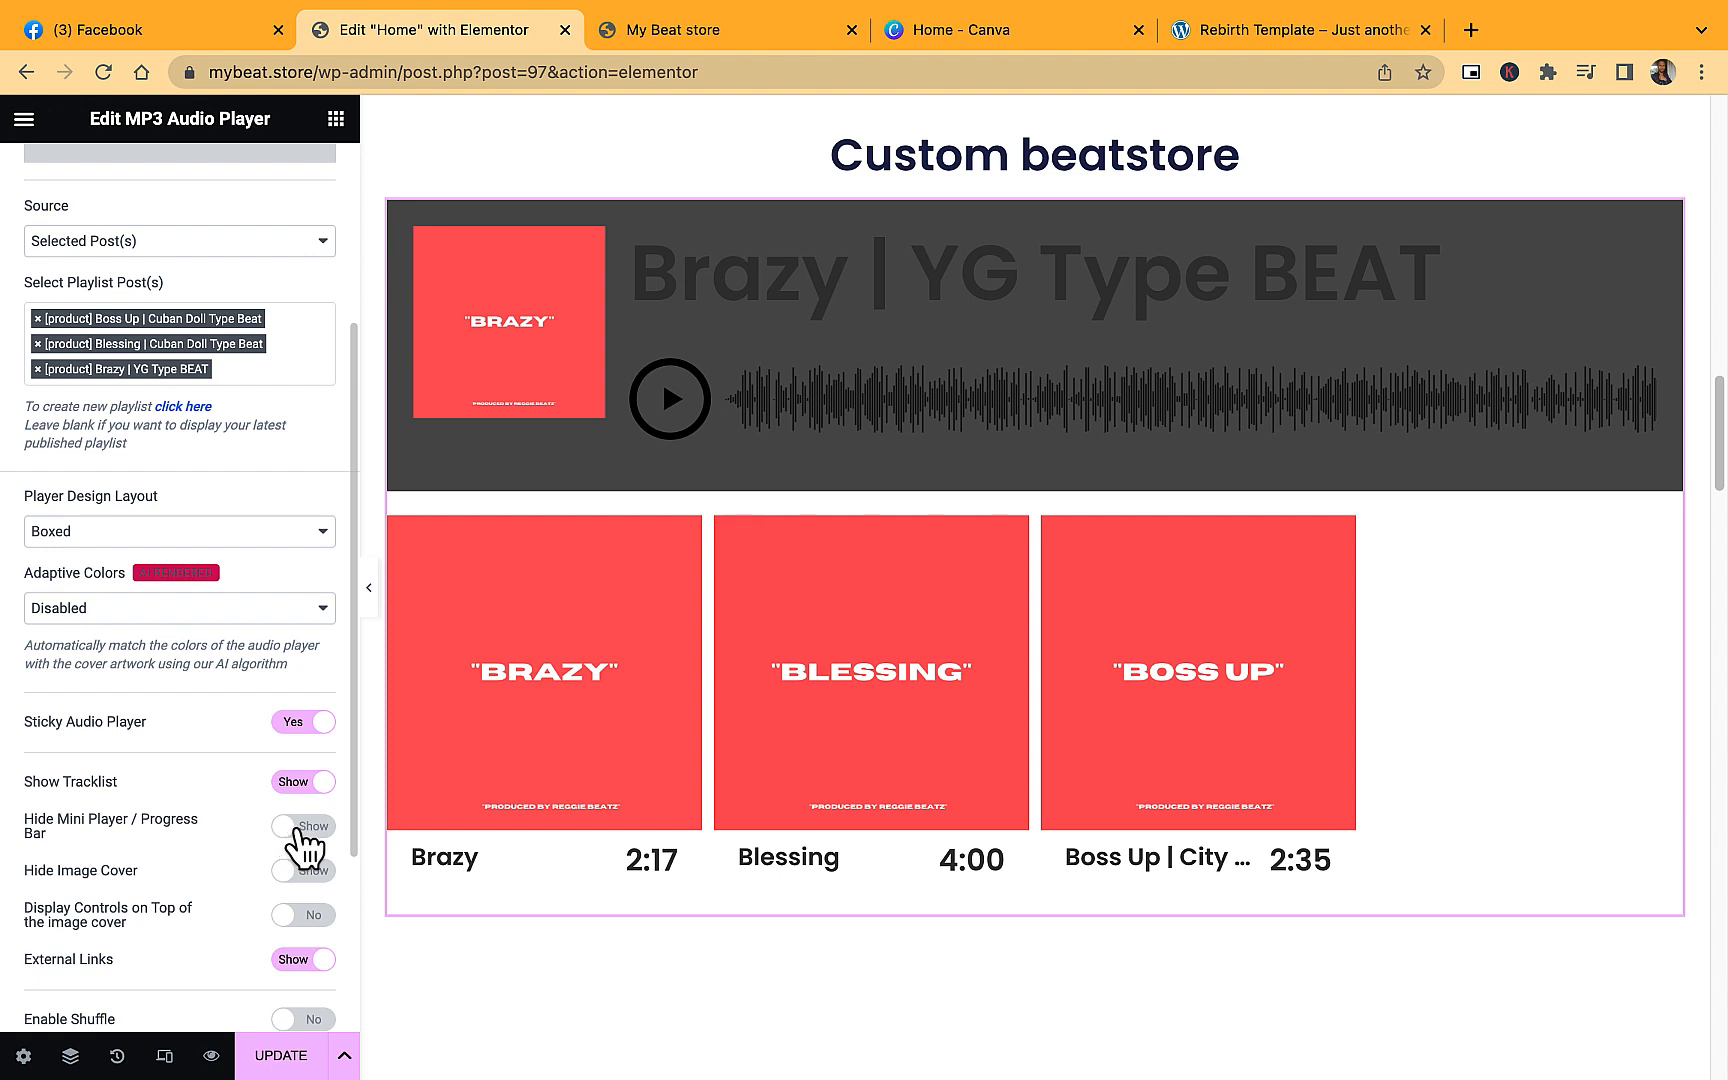
{"action": "left_click", "coordinate": [297, 828]}
{"action": "scroll", "coordinate": [297, 830], "scroll_direction": "down", "scroll_amount": 3}
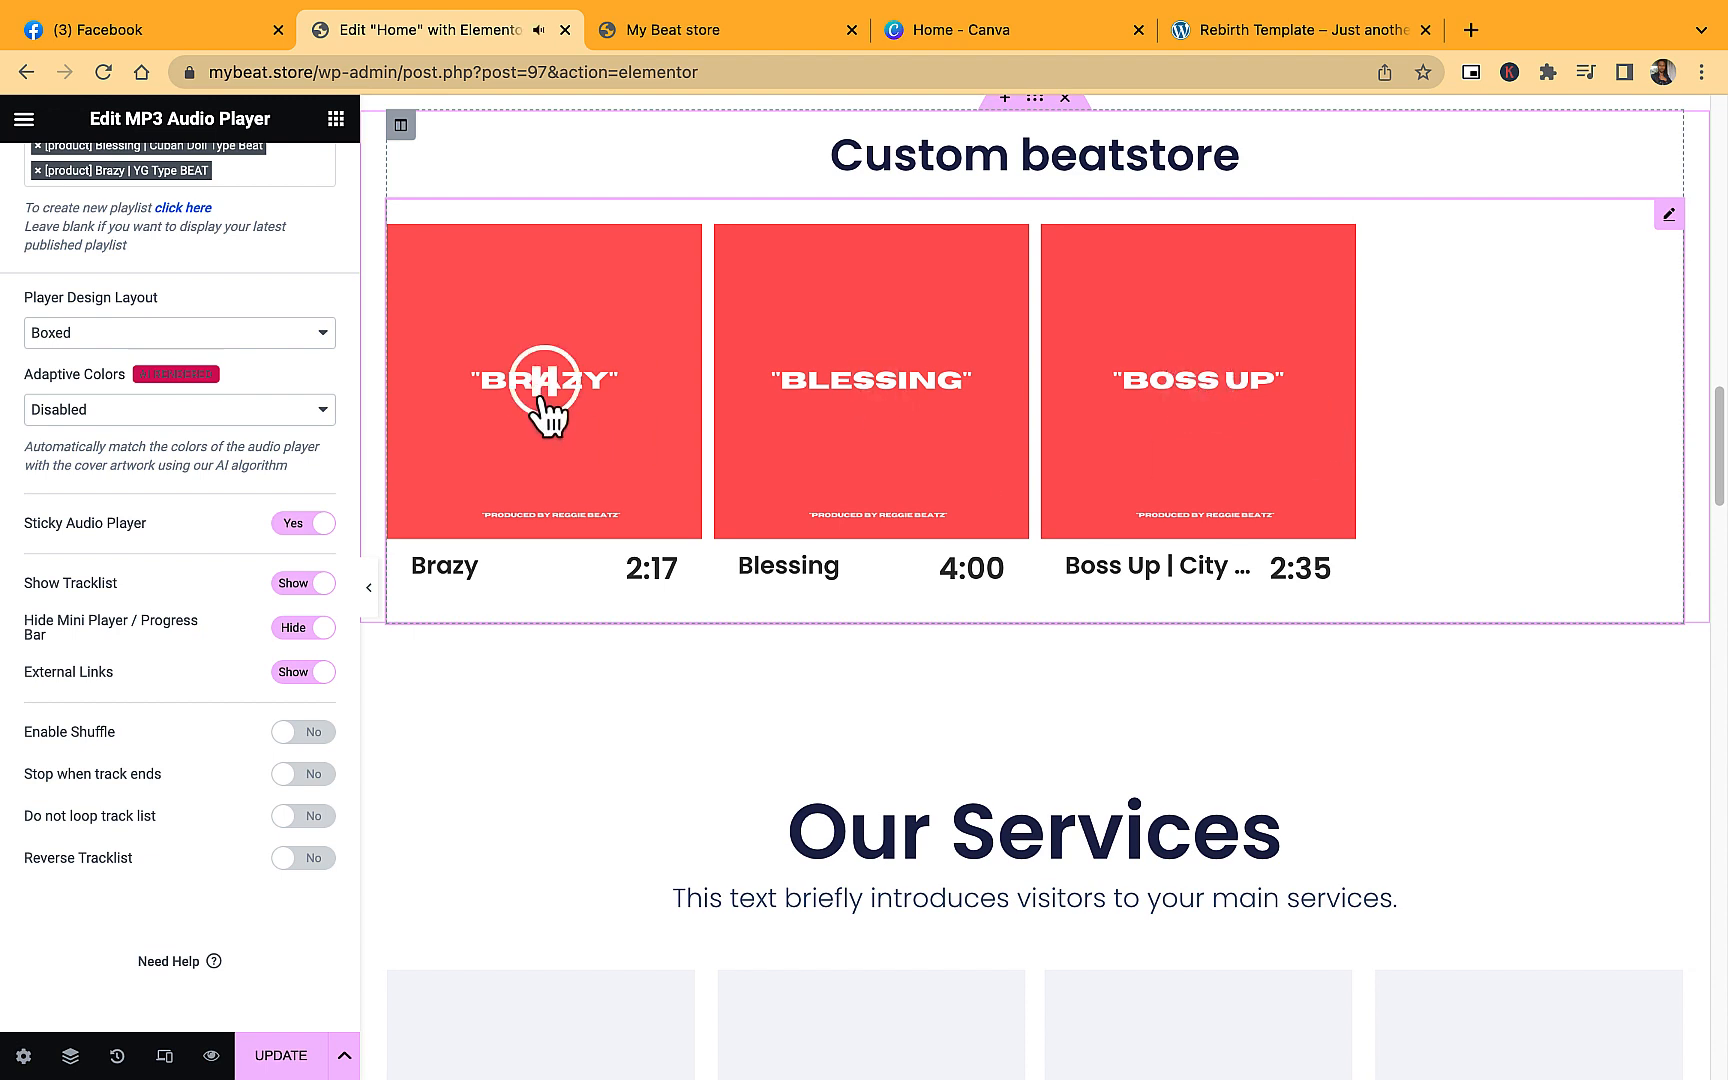
{"action": "left_click_drag", "start_coordinate": [876, 386], "coordinate": [906, 487]}
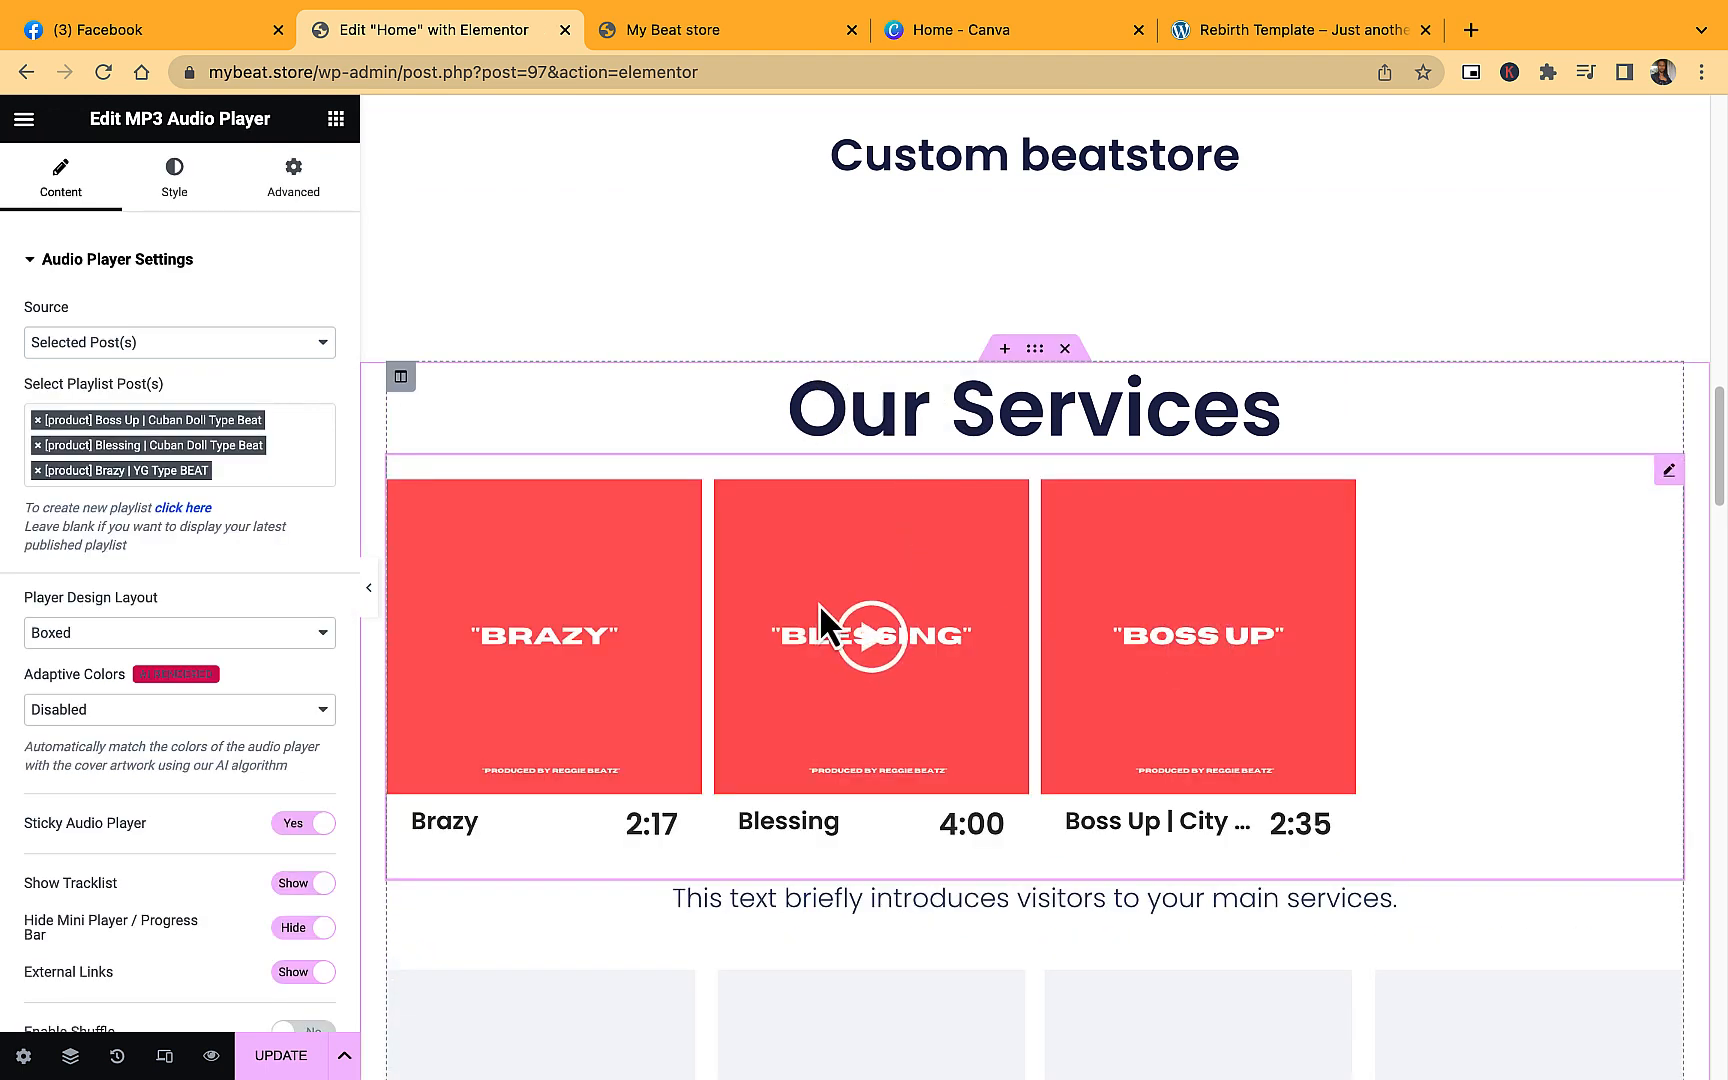
{"action": "left_click_drag", "start_coordinate": [819, 603], "coordinate": [944, 364]}
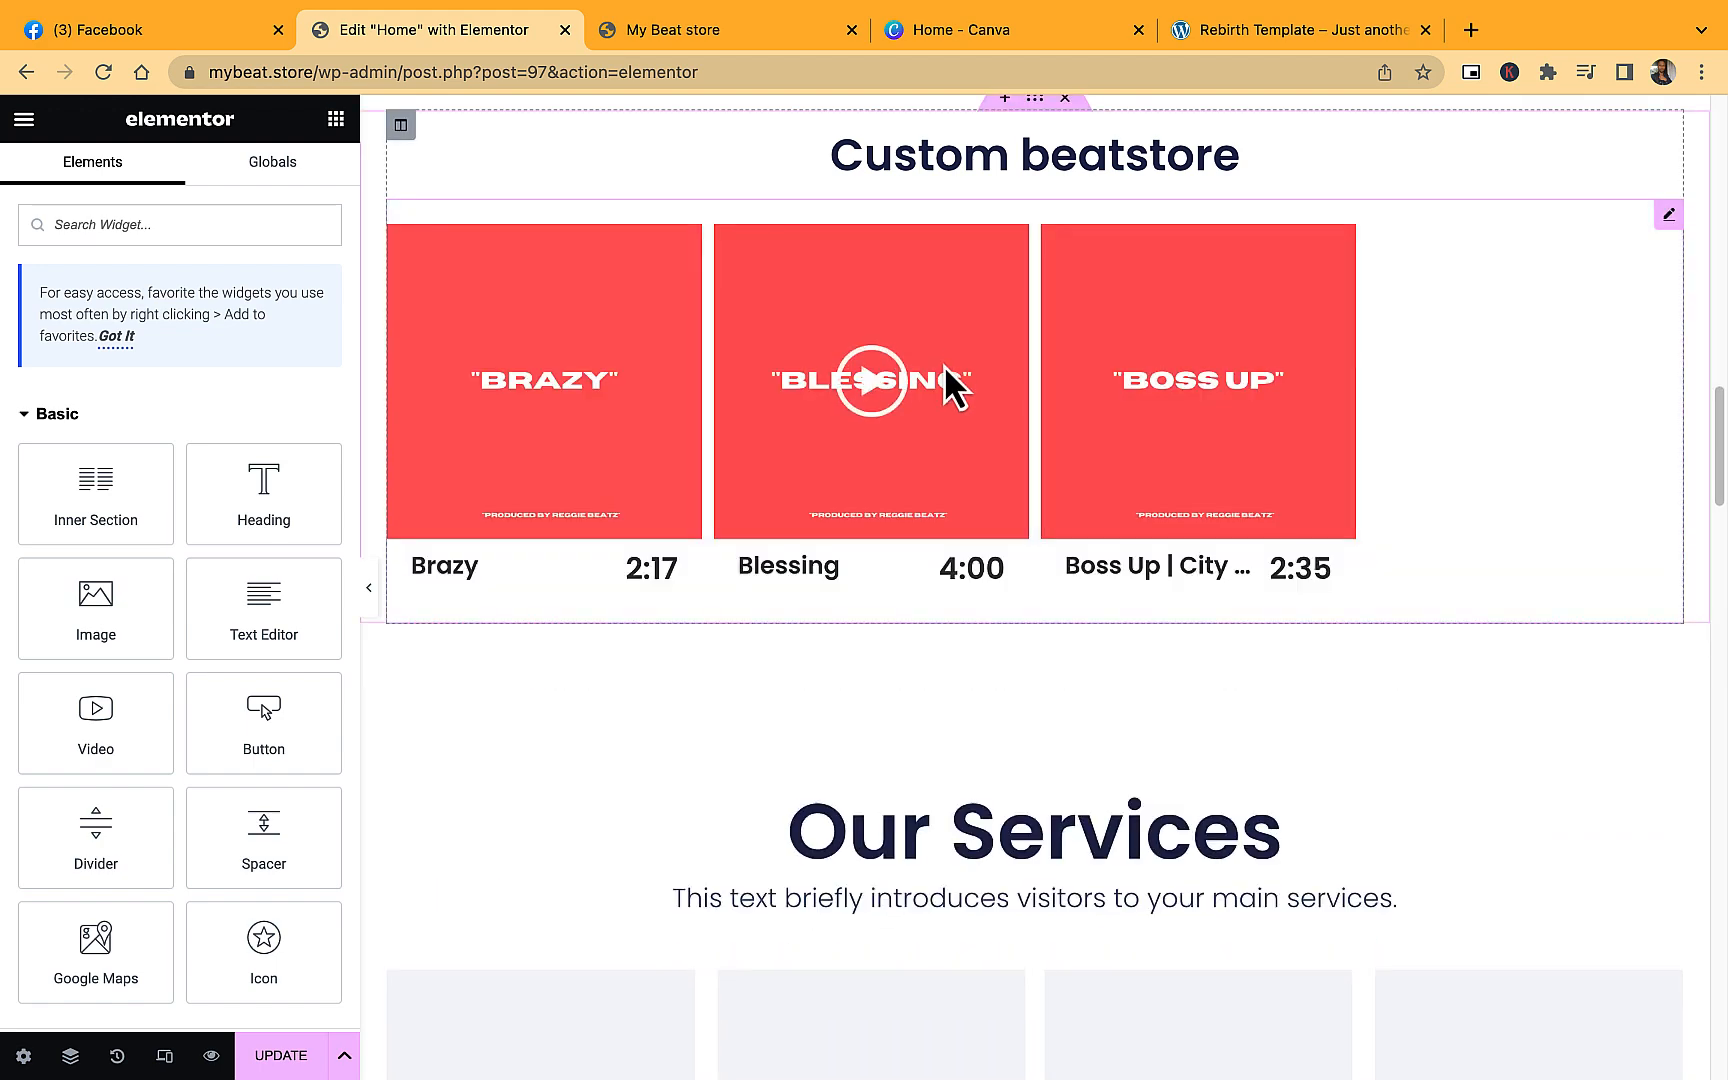
{"action": "scroll", "coordinate": [986, 382], "scroll_direction": "up", "scroll_amount": 1}
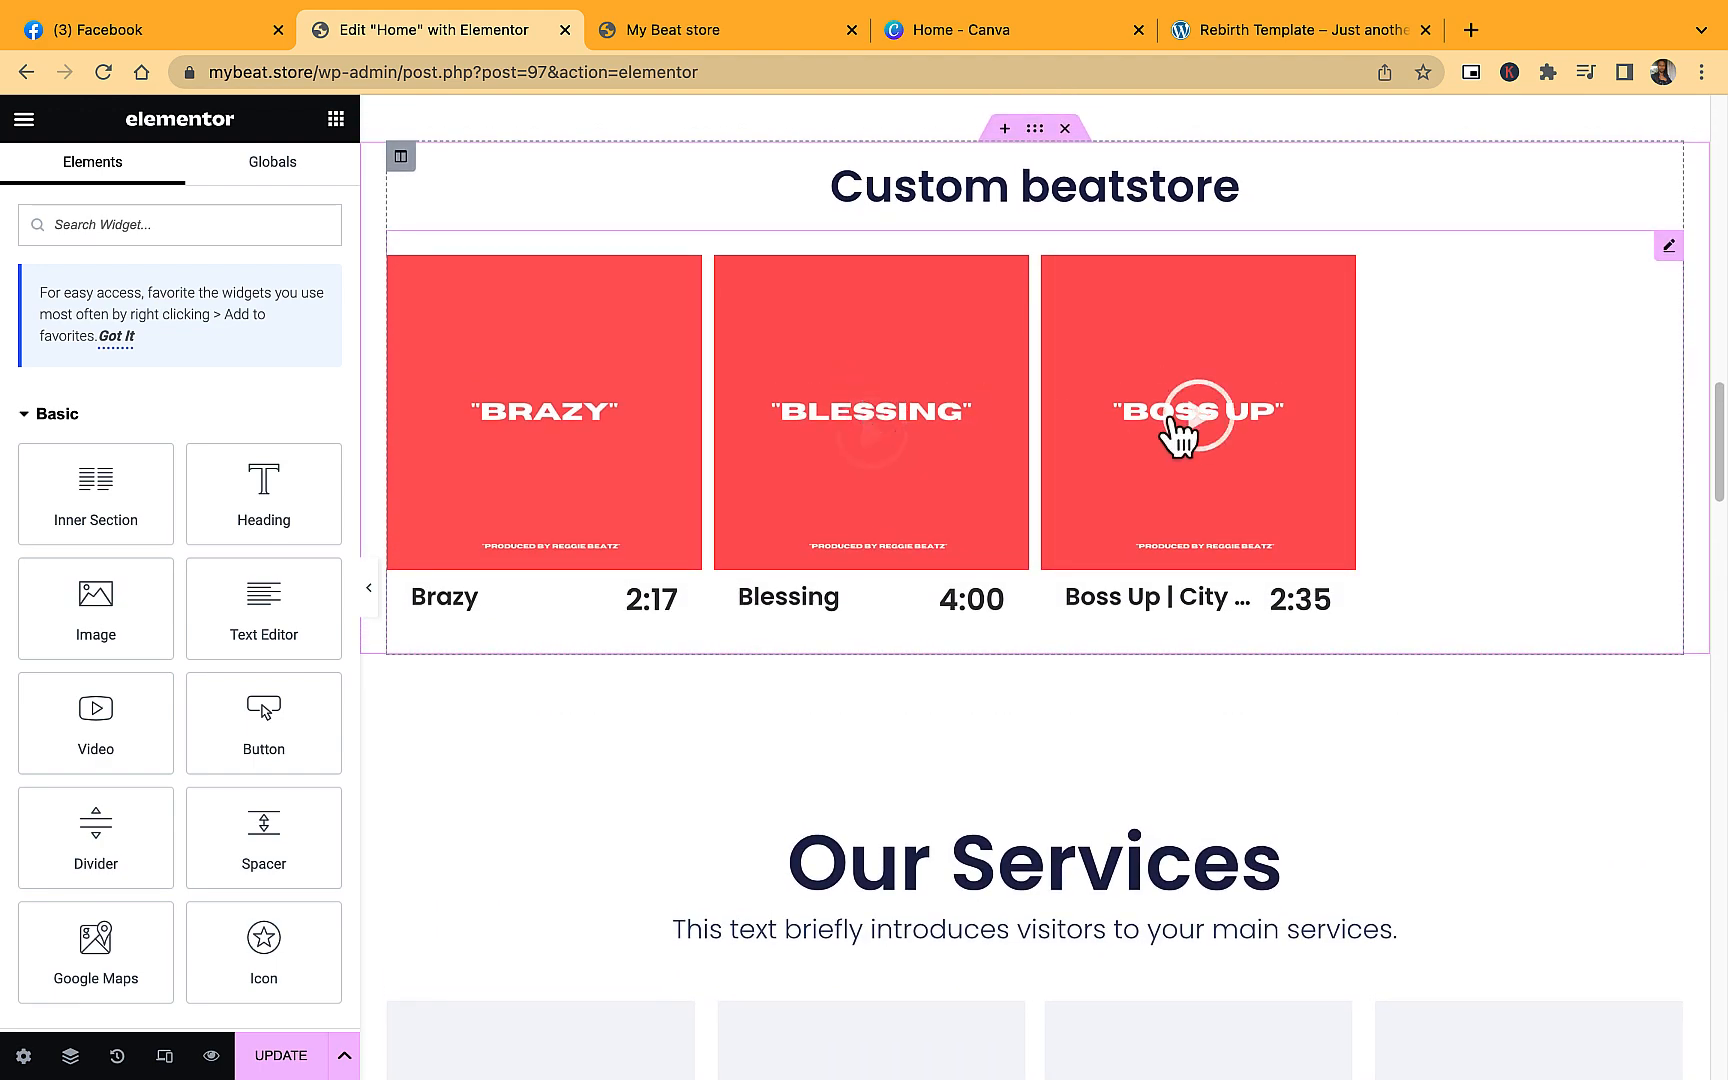
{"action": "scroll", "coordinate": [759, 346], "scroll_direction": "up", "scroll_amount": 4}
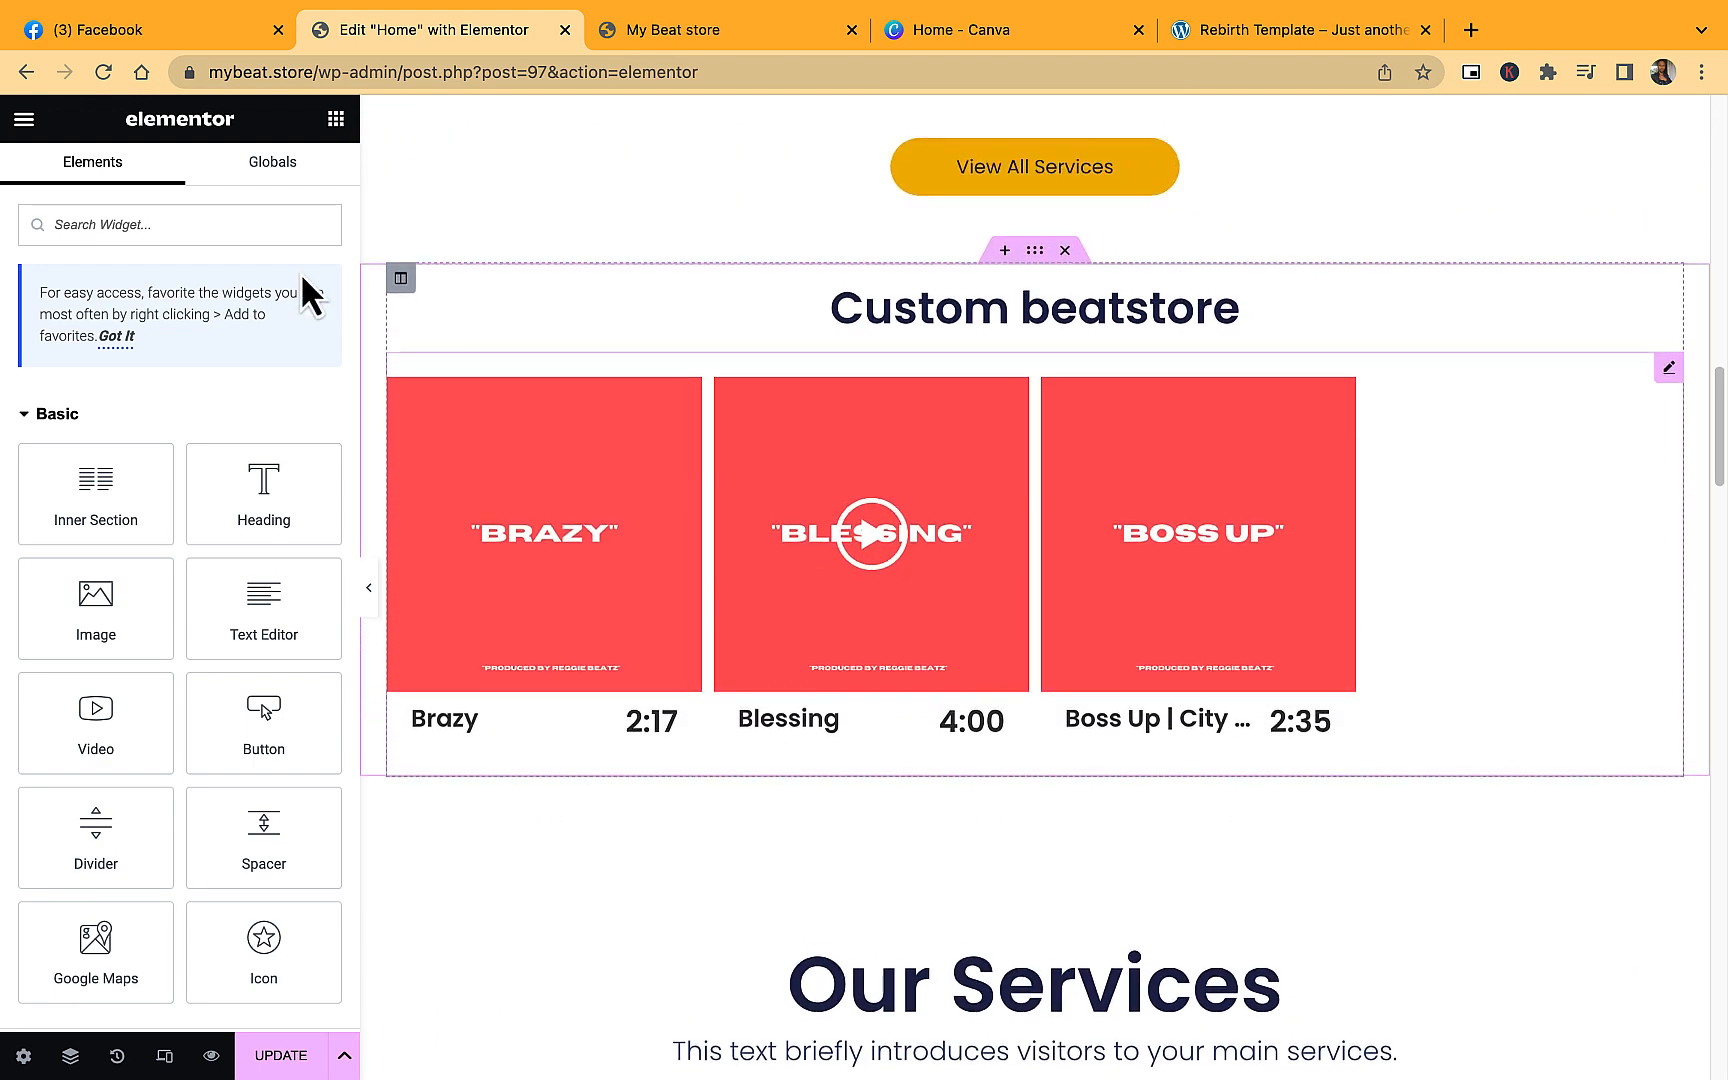
{"action": "left_click_drag", "start_coordinate": [275, 473], "coordinate": [461, 388]}
{"action": "right_click", "coordinate": [1670, 369]}
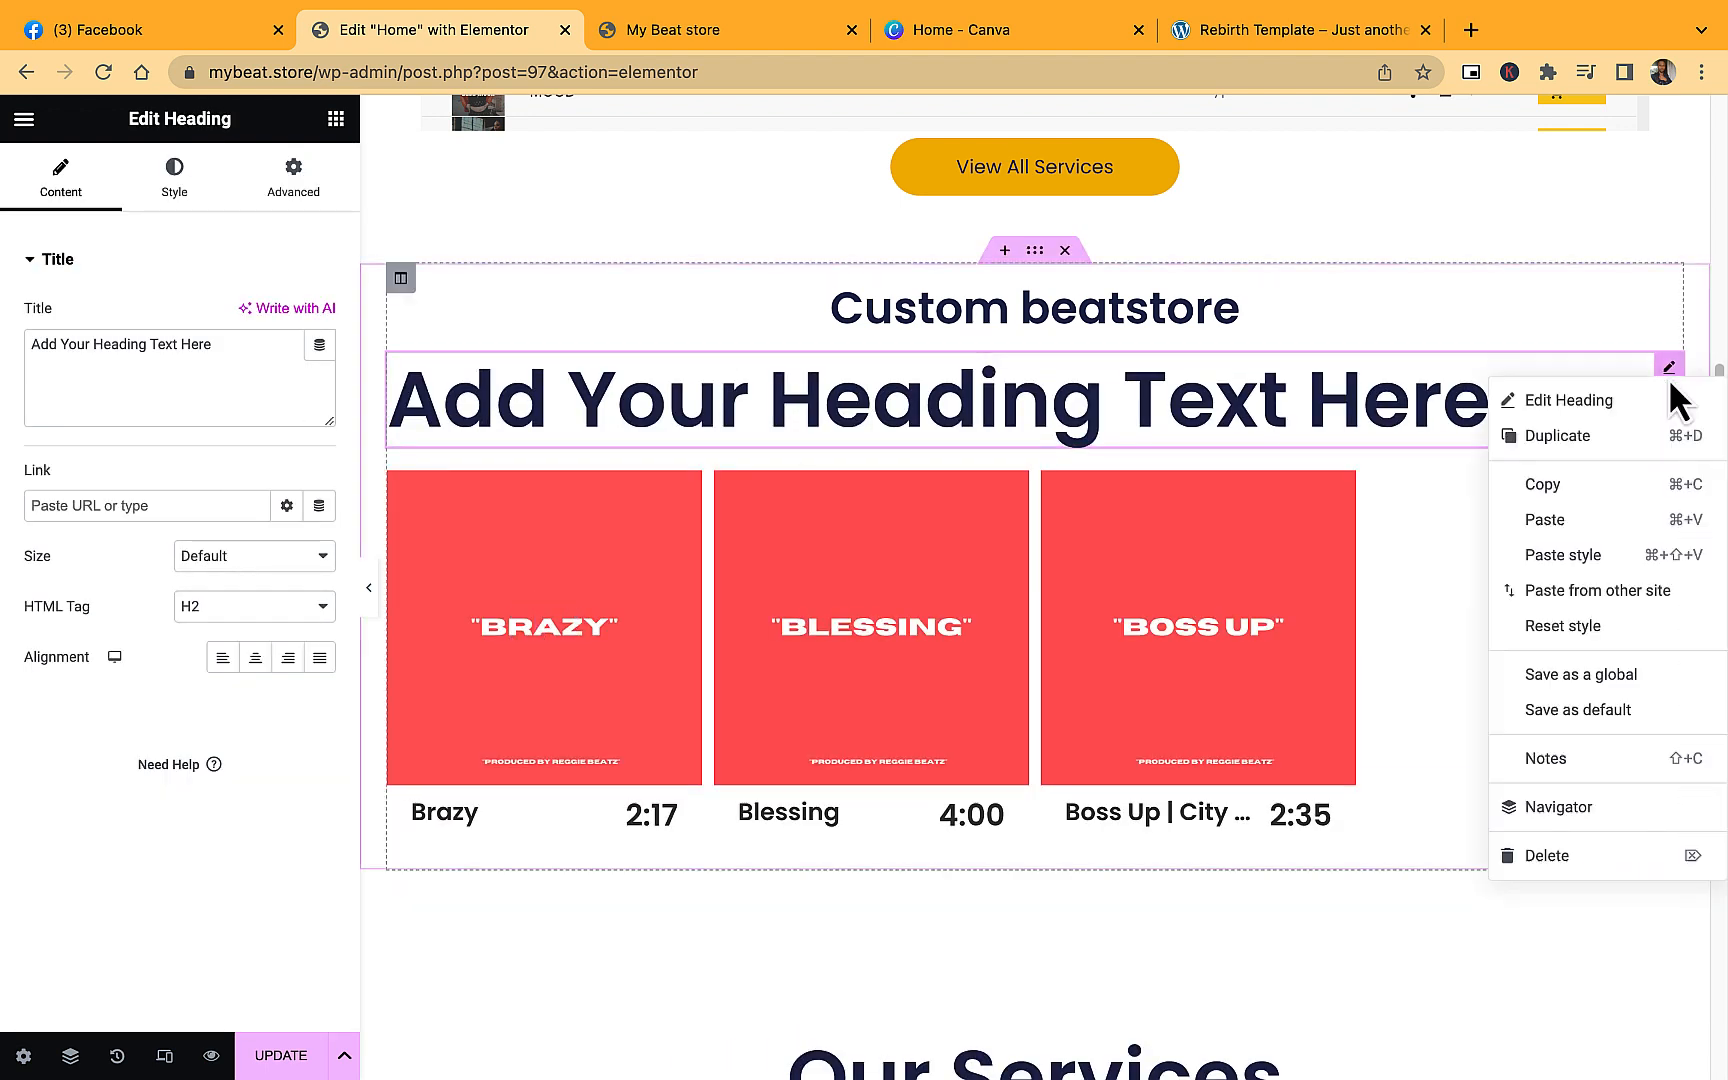
{"action": "left_click", "coordinate": [1548, 856]}
Add a heading between the Custom beatstore title and the audio player with the text "Trending Beats".
{"action": "left_click_drag", "start_coordinate": [258, 503], "coordinate": [427, 380]}
{"action": "left_click", "coordinate": [836, 408]}
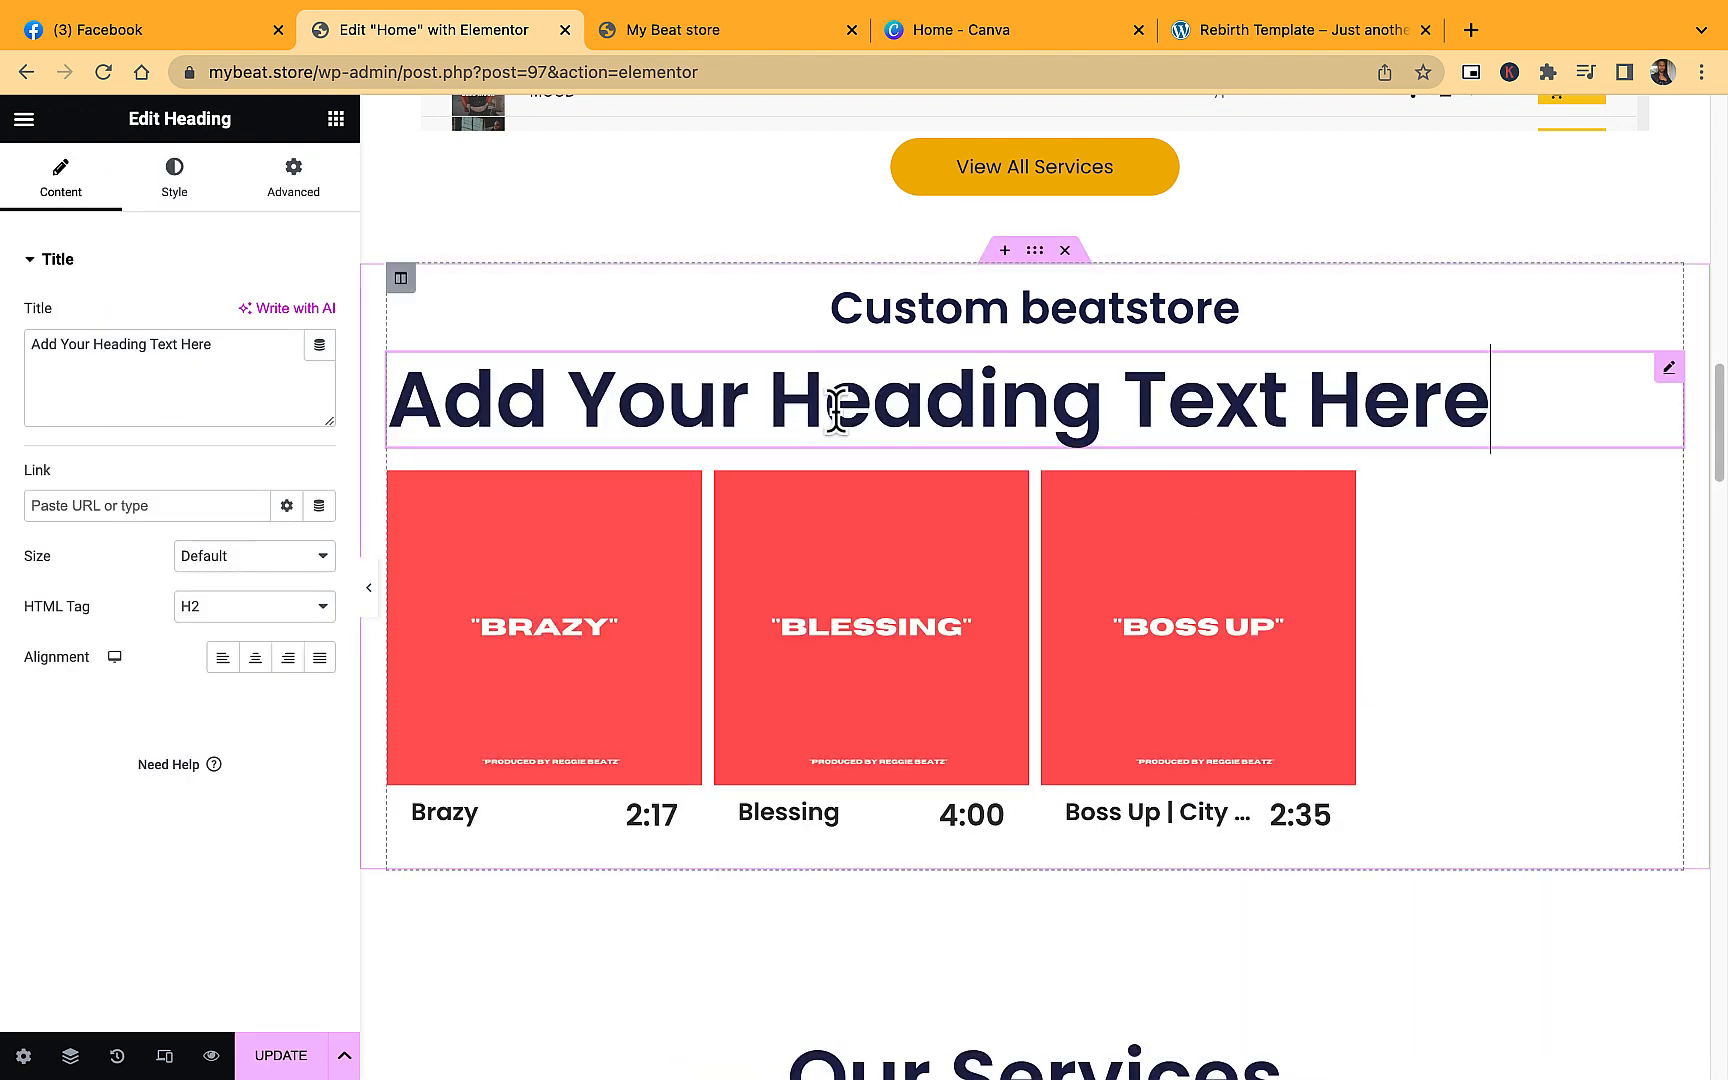
{"action": "key", "text": "ctrl+a"}
{"action": "type", "text": "Trea"}
{"action": "key", "text": "BackSpace"}
{"action": "type", "text": "ndiNG"}
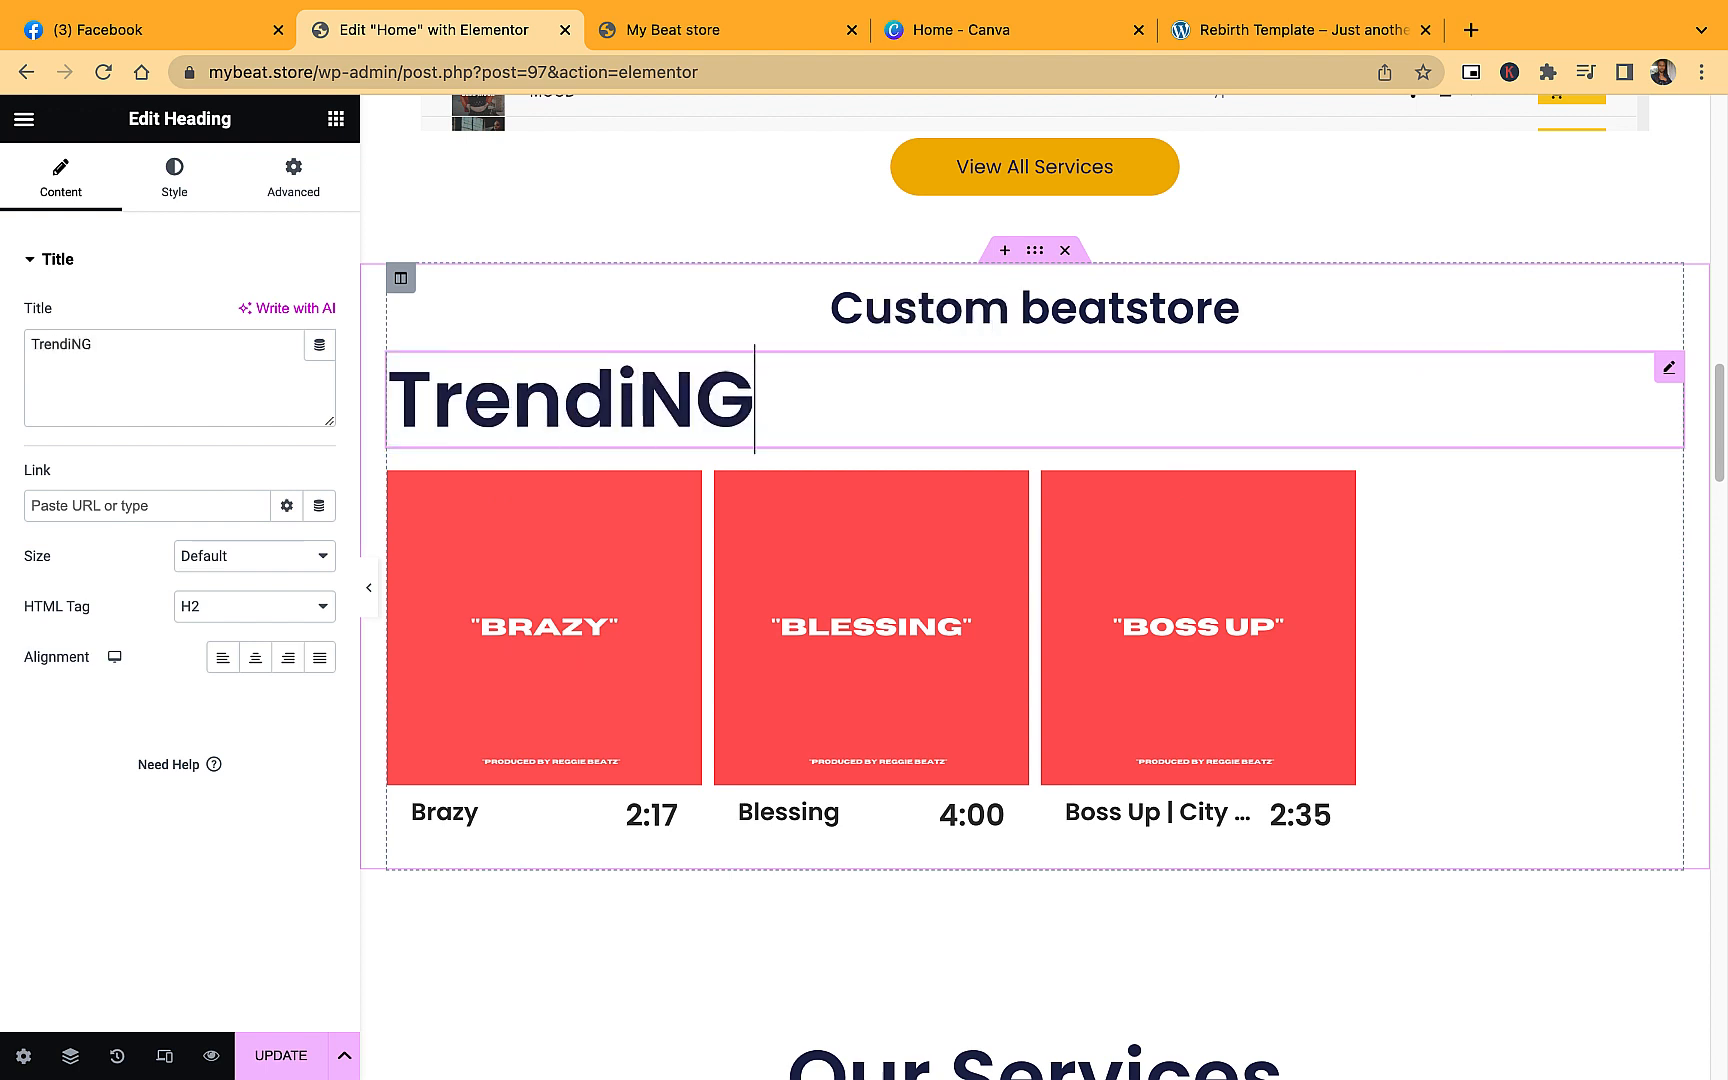
{"action": "key", "text": "BackSpace"}
{"action": "key", "text": "BackSpace"}
{"action": "type", "text": "i"}
{"action": "key", "text": "BackSpace"}
{"action": "type", "text": "ng Beats"}
Reduce the Trending Beats heading's font size and change its text colour to black.
{"action": "left_click", "coordinate": [174, 180]}
{"action": "left_click", "coordinate": [319, 366]}
{"action": "left_click_drag", "start_coordinate": [101, 556], "coordinate": [74, 566]}
{"action": "scroll", "coordinate": [1273, 560], "scroll_direction": "up", "scroll_amount": 1}
{"action": "left_click", "coordinate": [320, 316]}
{"action": "left_click", "coordinate": [230, 583]}
{"action": "left_click", "coordinate": [57, 260]}
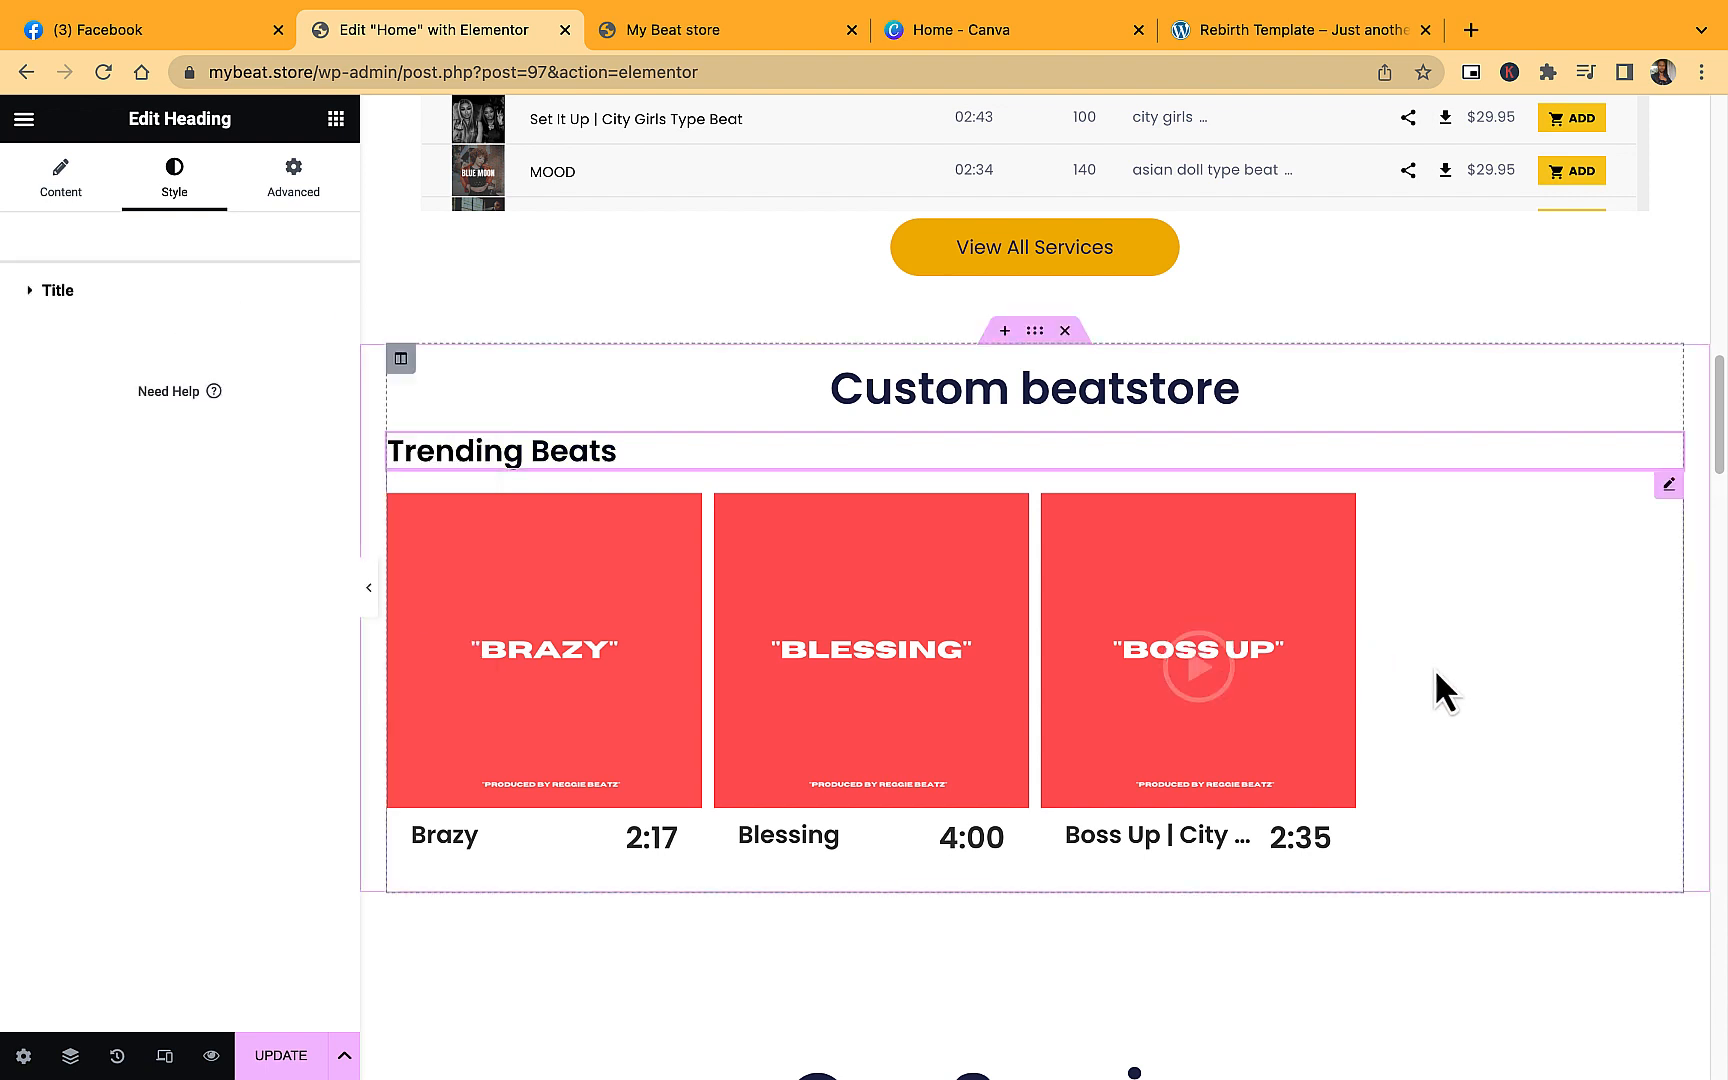
Set the font size of the track titles in the audio player's tracklist to 16 px.
{"action": "left_click", "coordinate": [1669, 489]}
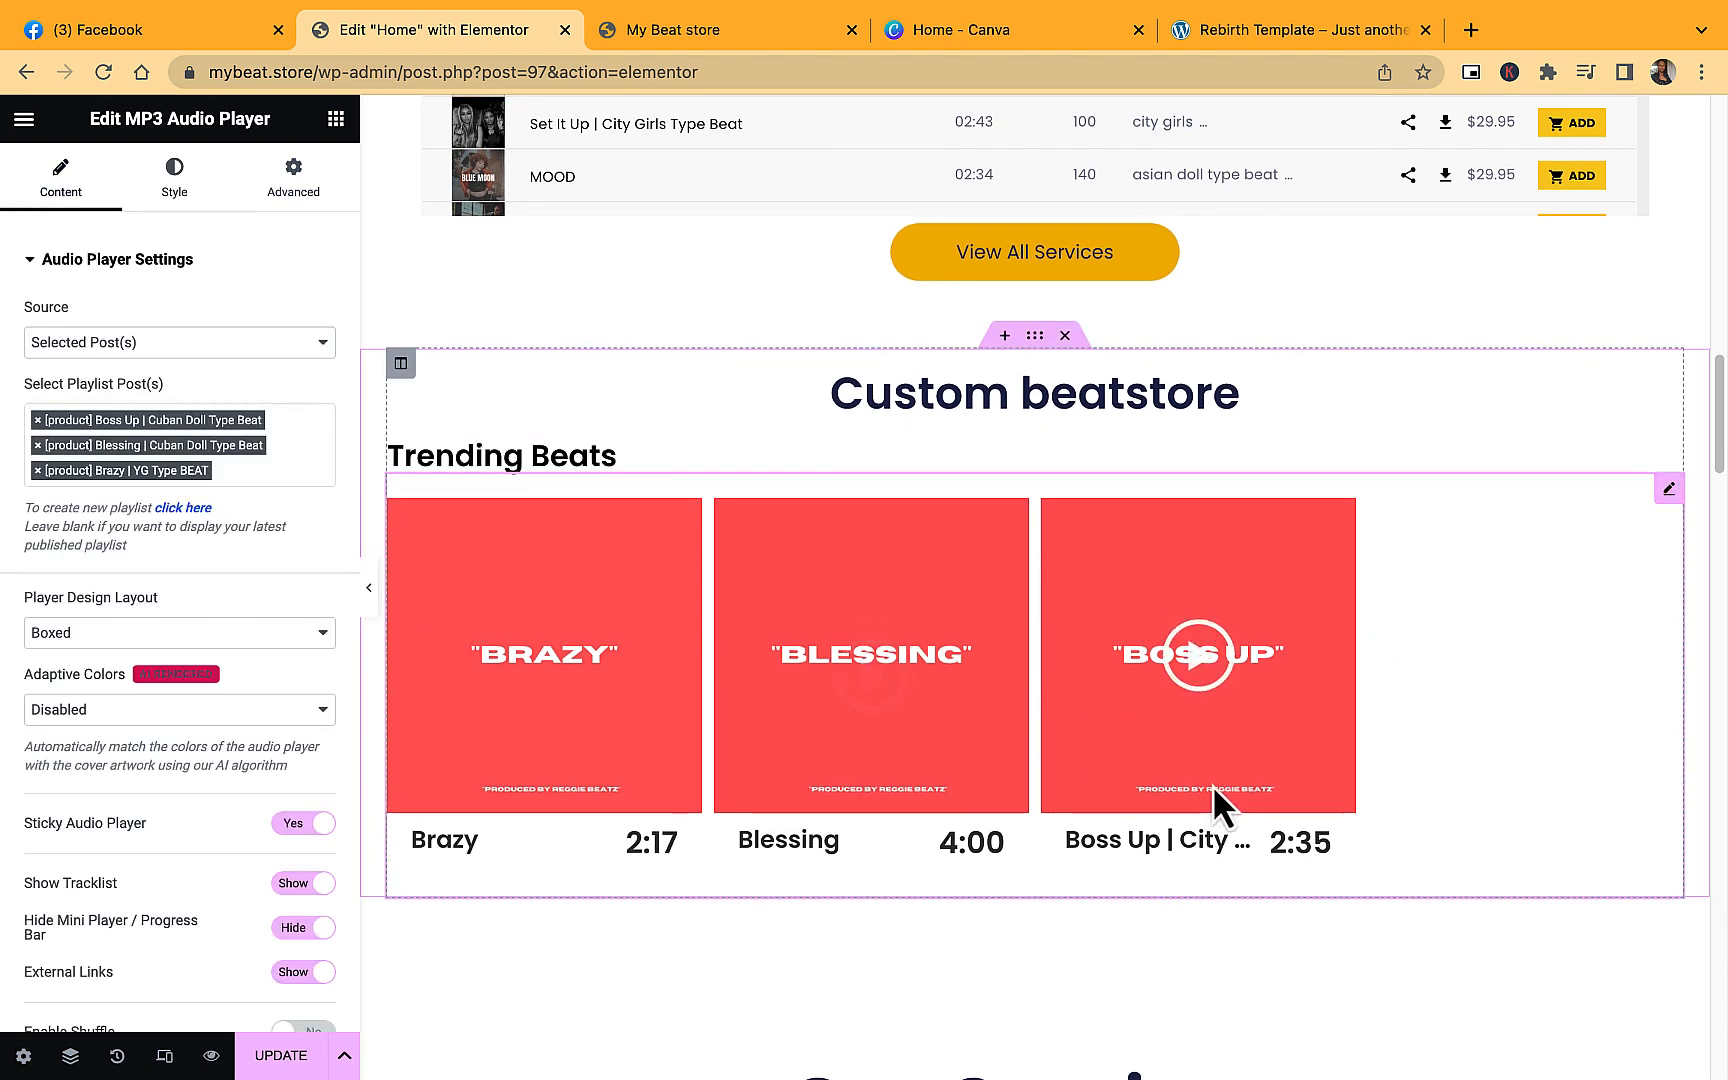
{"action": "left_click", "coordinate": [198, 203]}
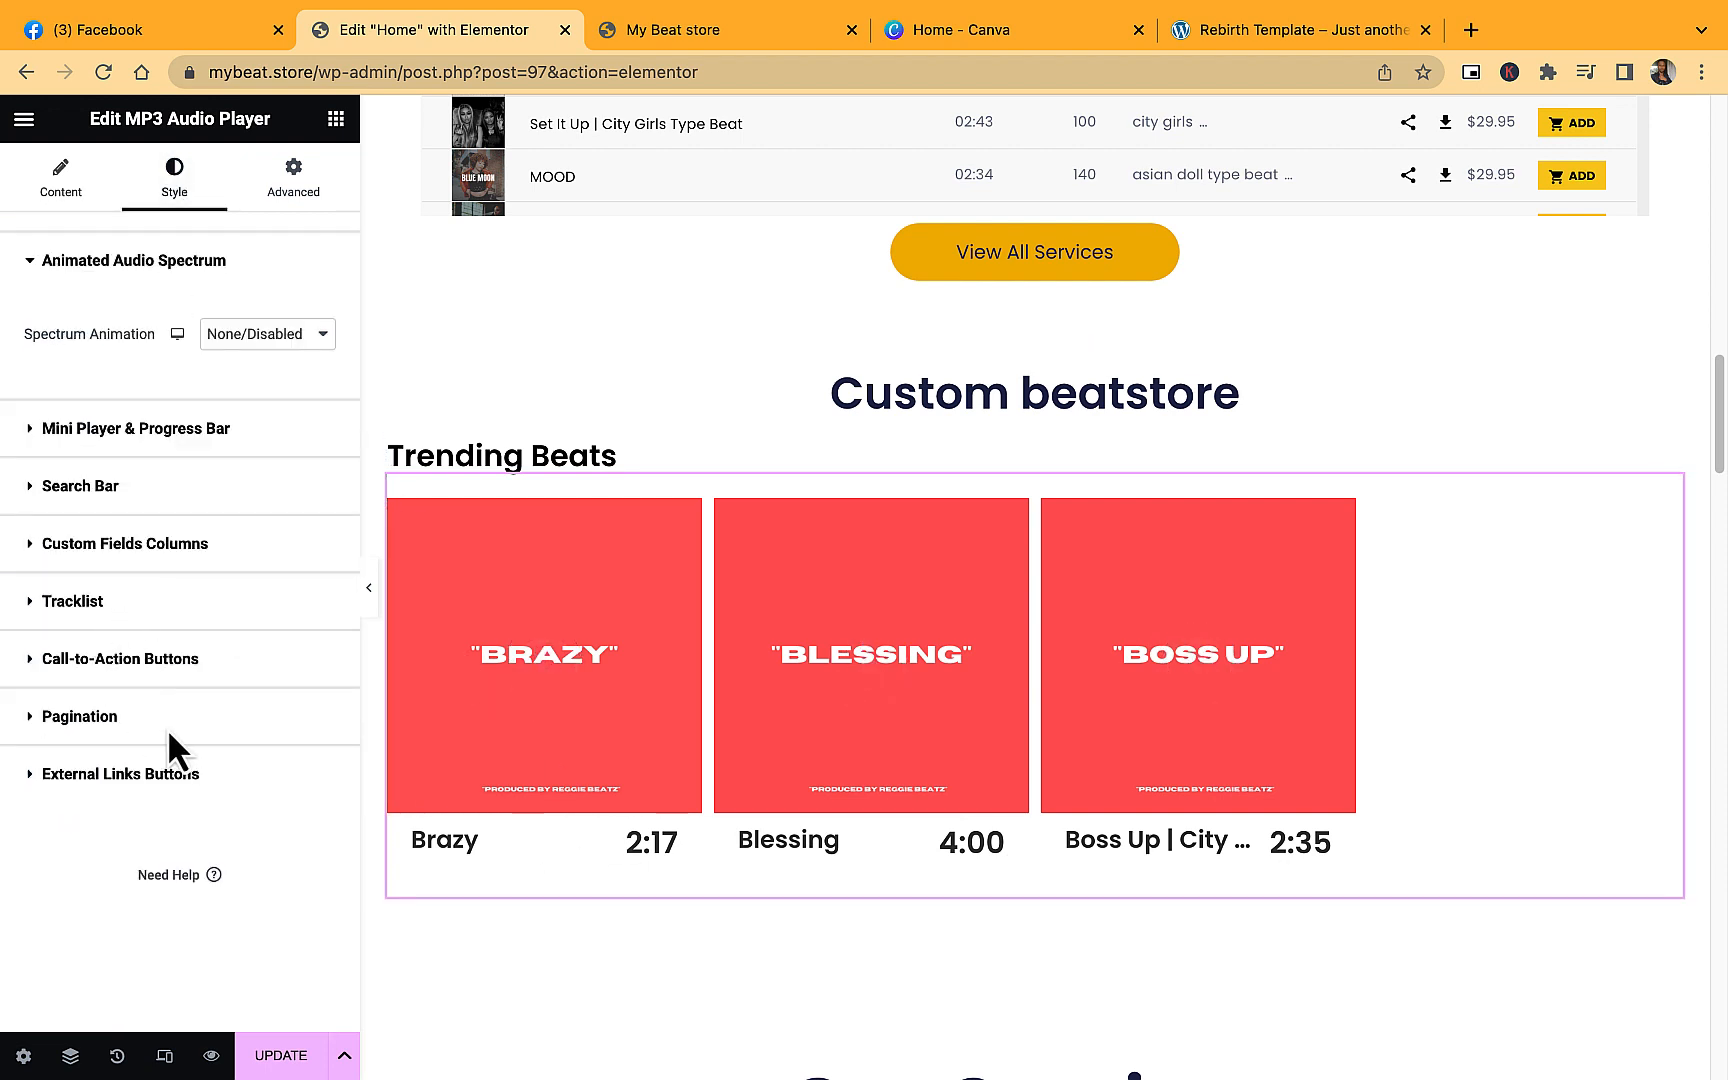
{"action": "scroll", "coordinate": [153, 679], "scroll_direction": "down", "scroll_amount": 5}
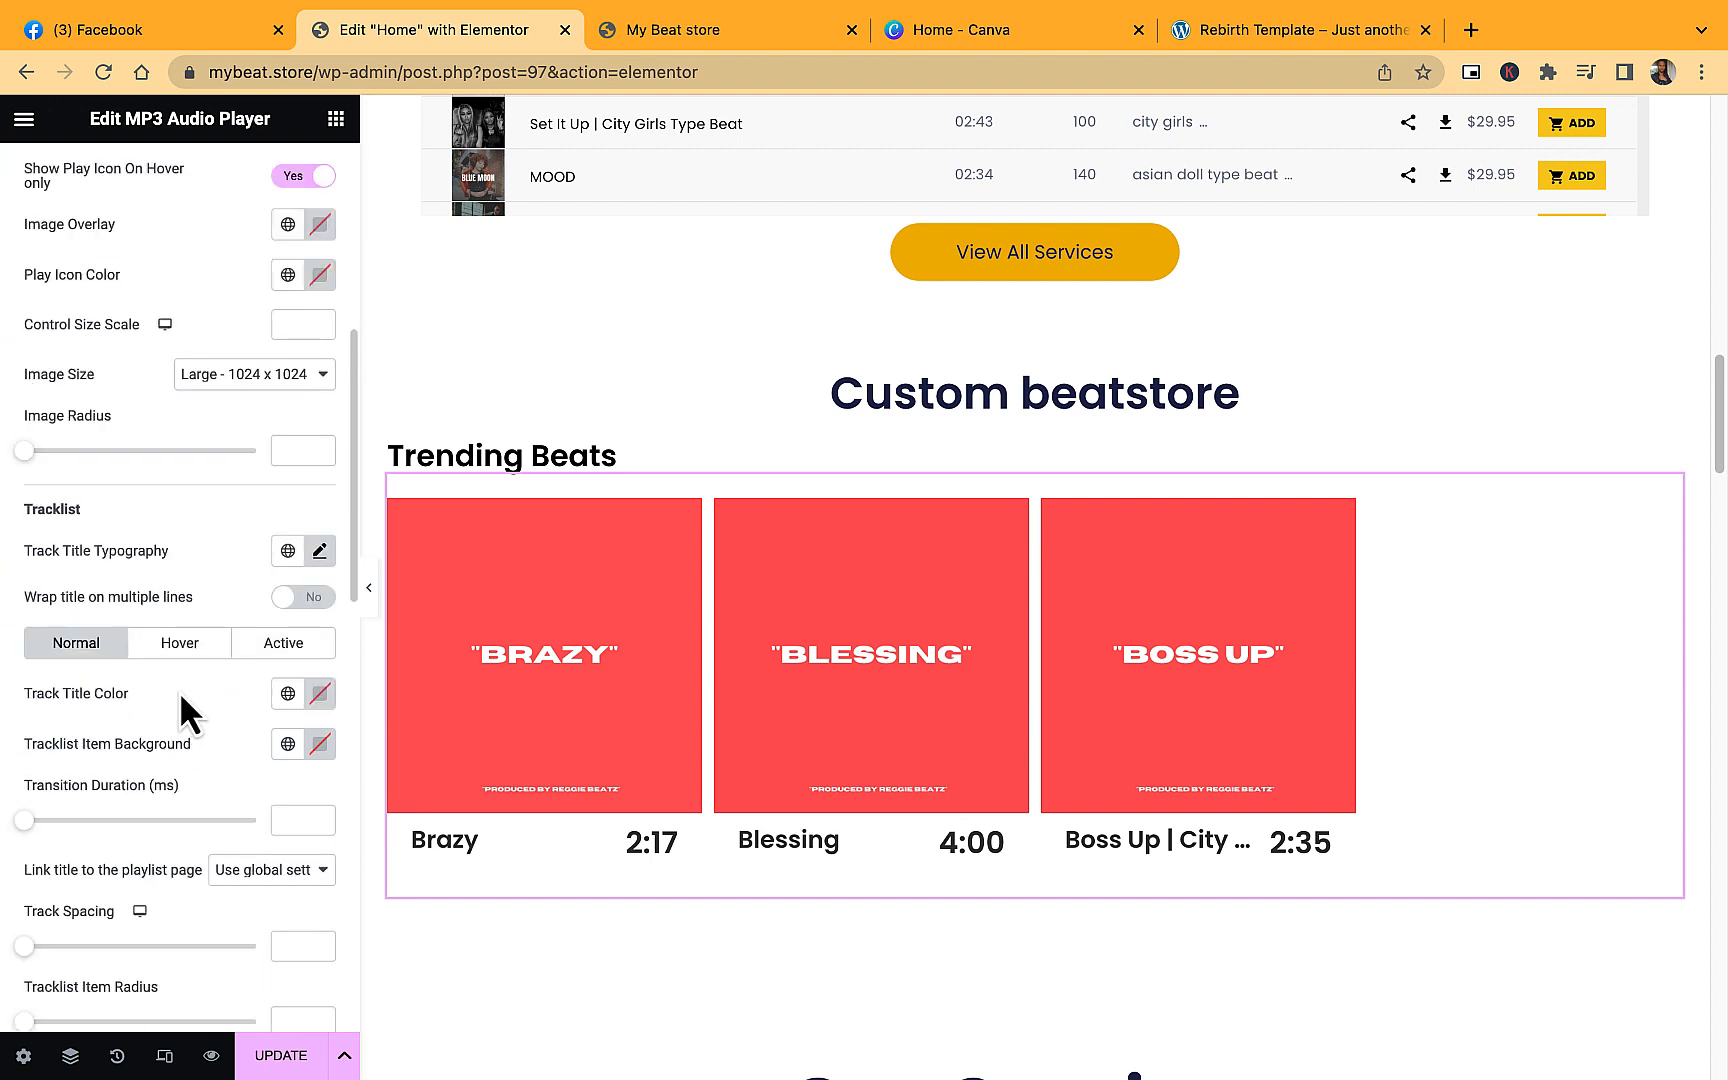
{"action": "scroll", "coordinate": [190, 685], "scroll_direction": "down", "scroll_amount": 1}
{"action": "left_click", "coordinate": [320, 541]}
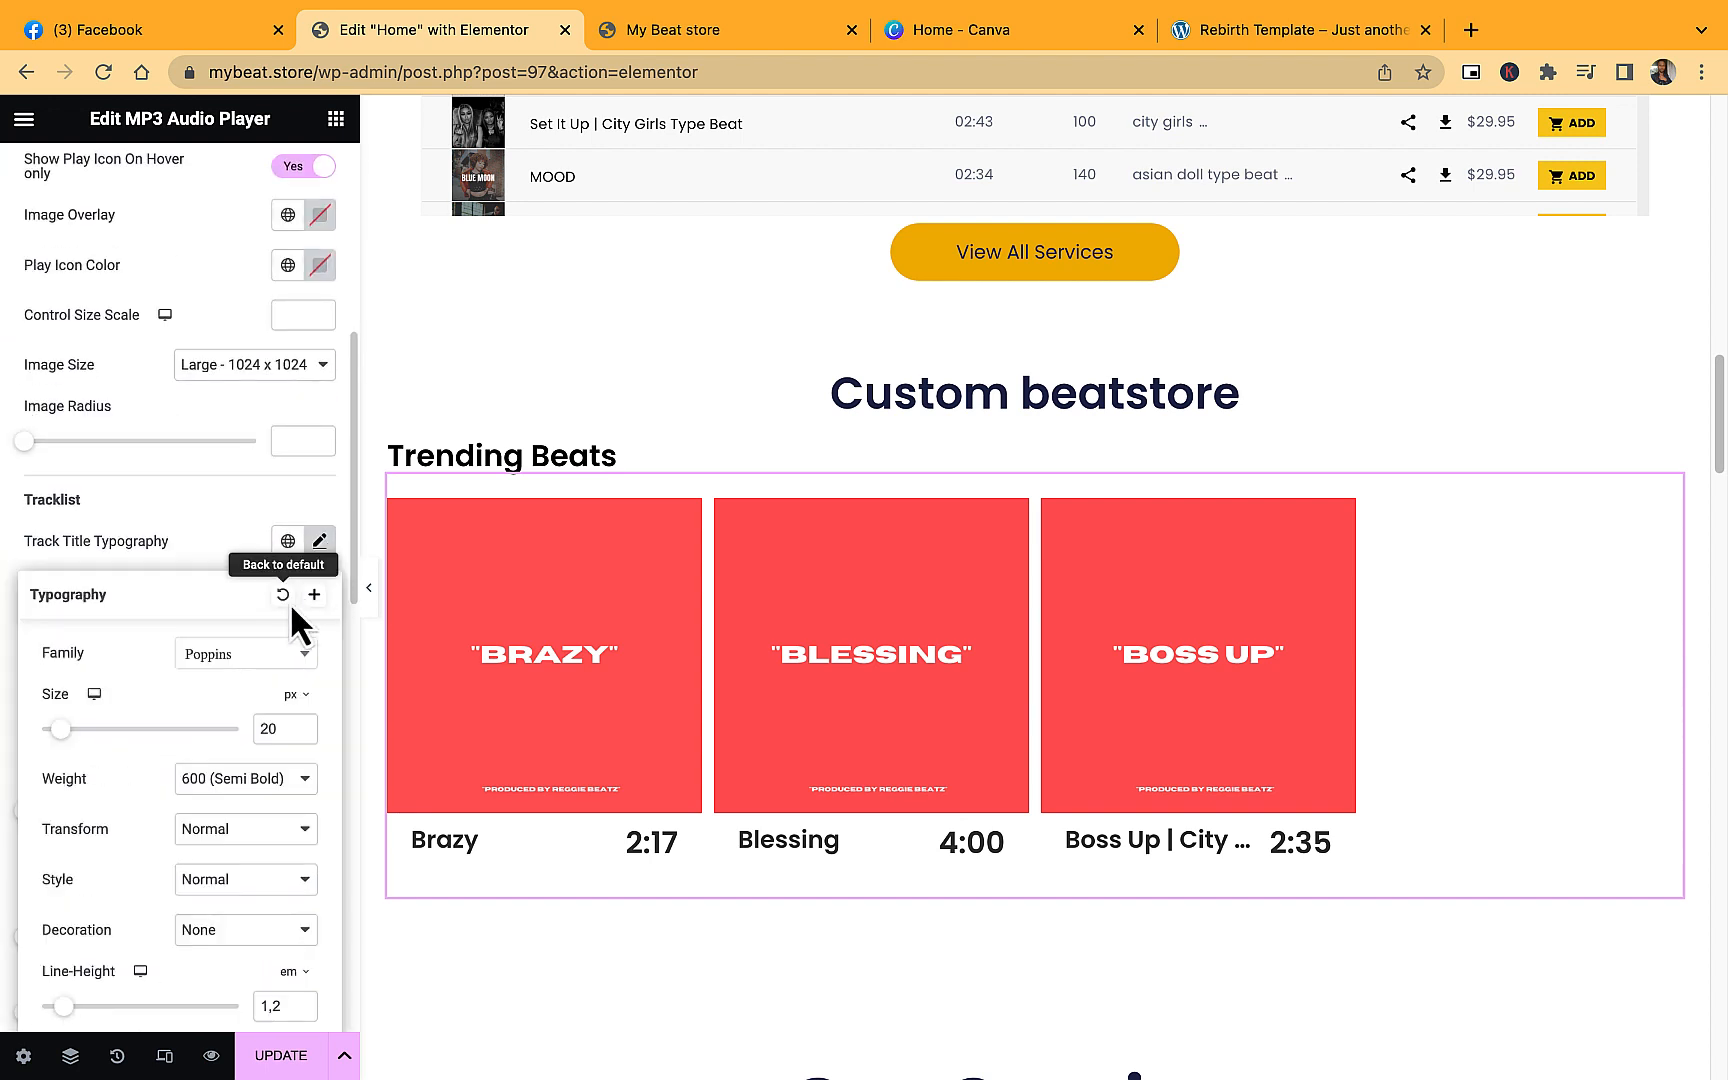
{"action": "left_click_drag", "start_coordinate": [61, 737], "coordinate": [57, 737]}
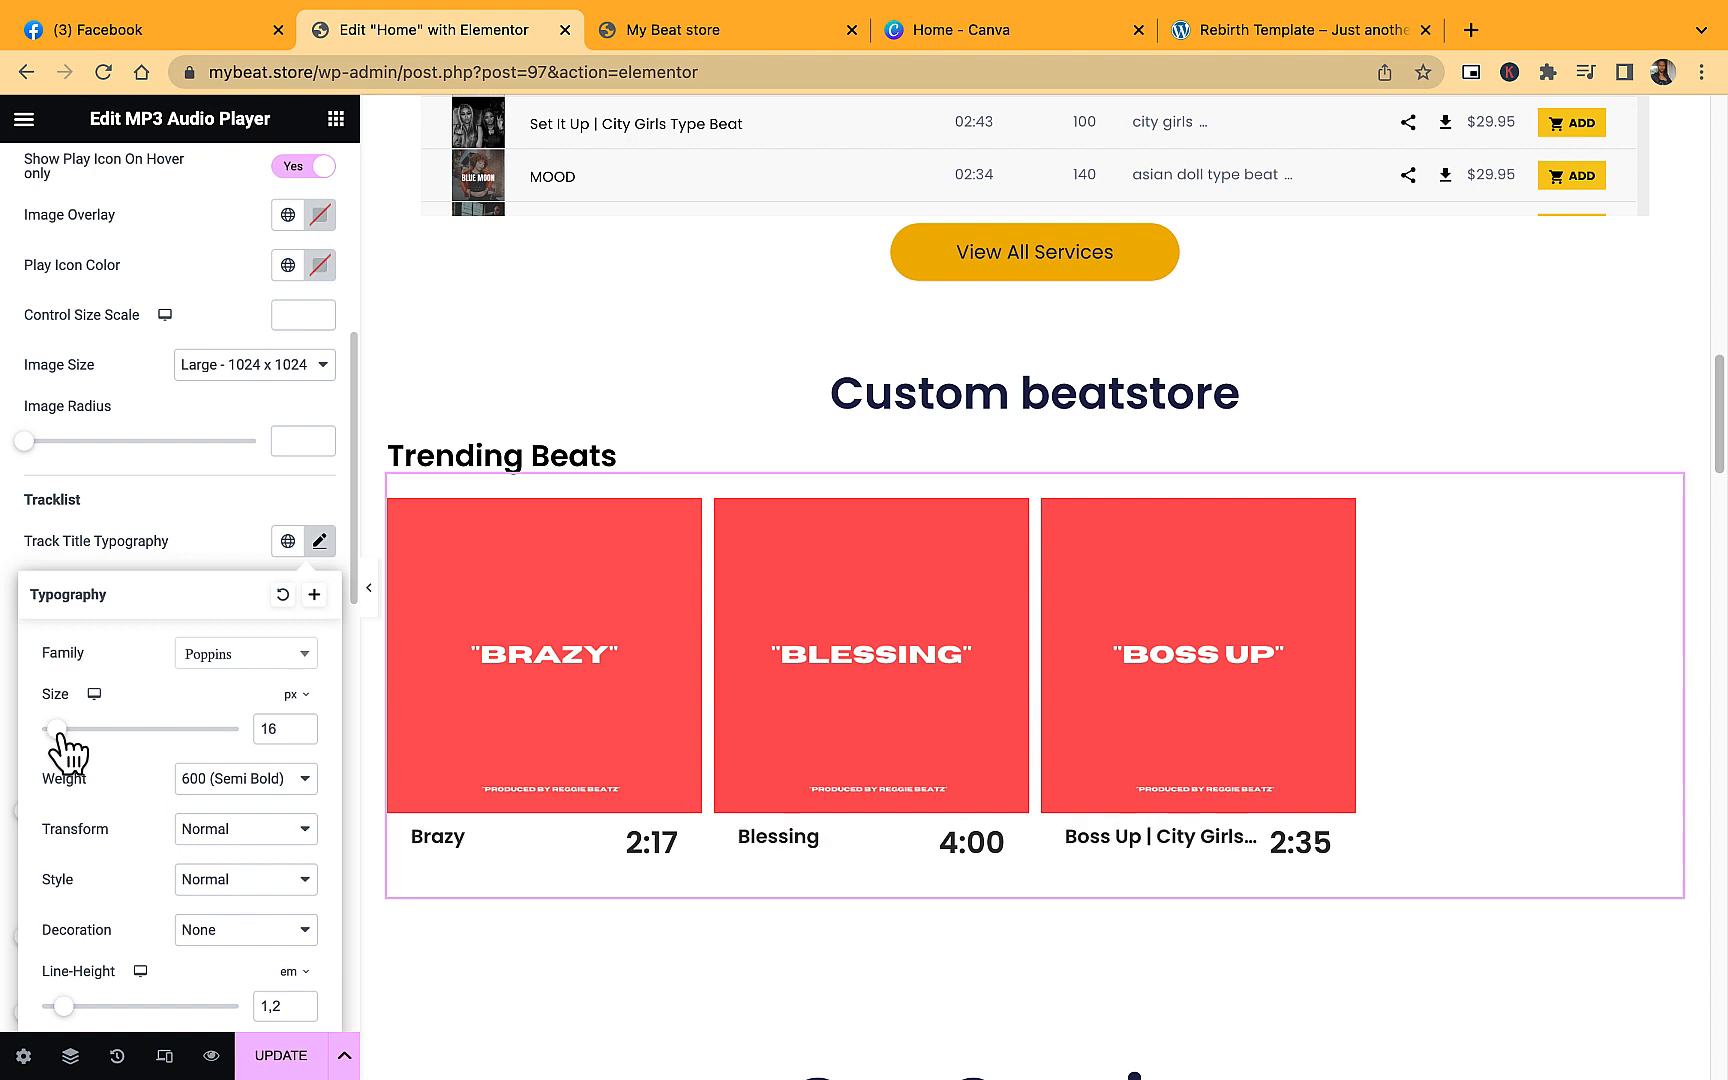
{"action": "left_click", "coordinate": [204, 514]}
Set the font size of the tracklist's track durations to 14 px and save the page.
{"action": "scroll", "coordinate": [212, 700], "scroll_direction": "down", "scroll_amount": 4}
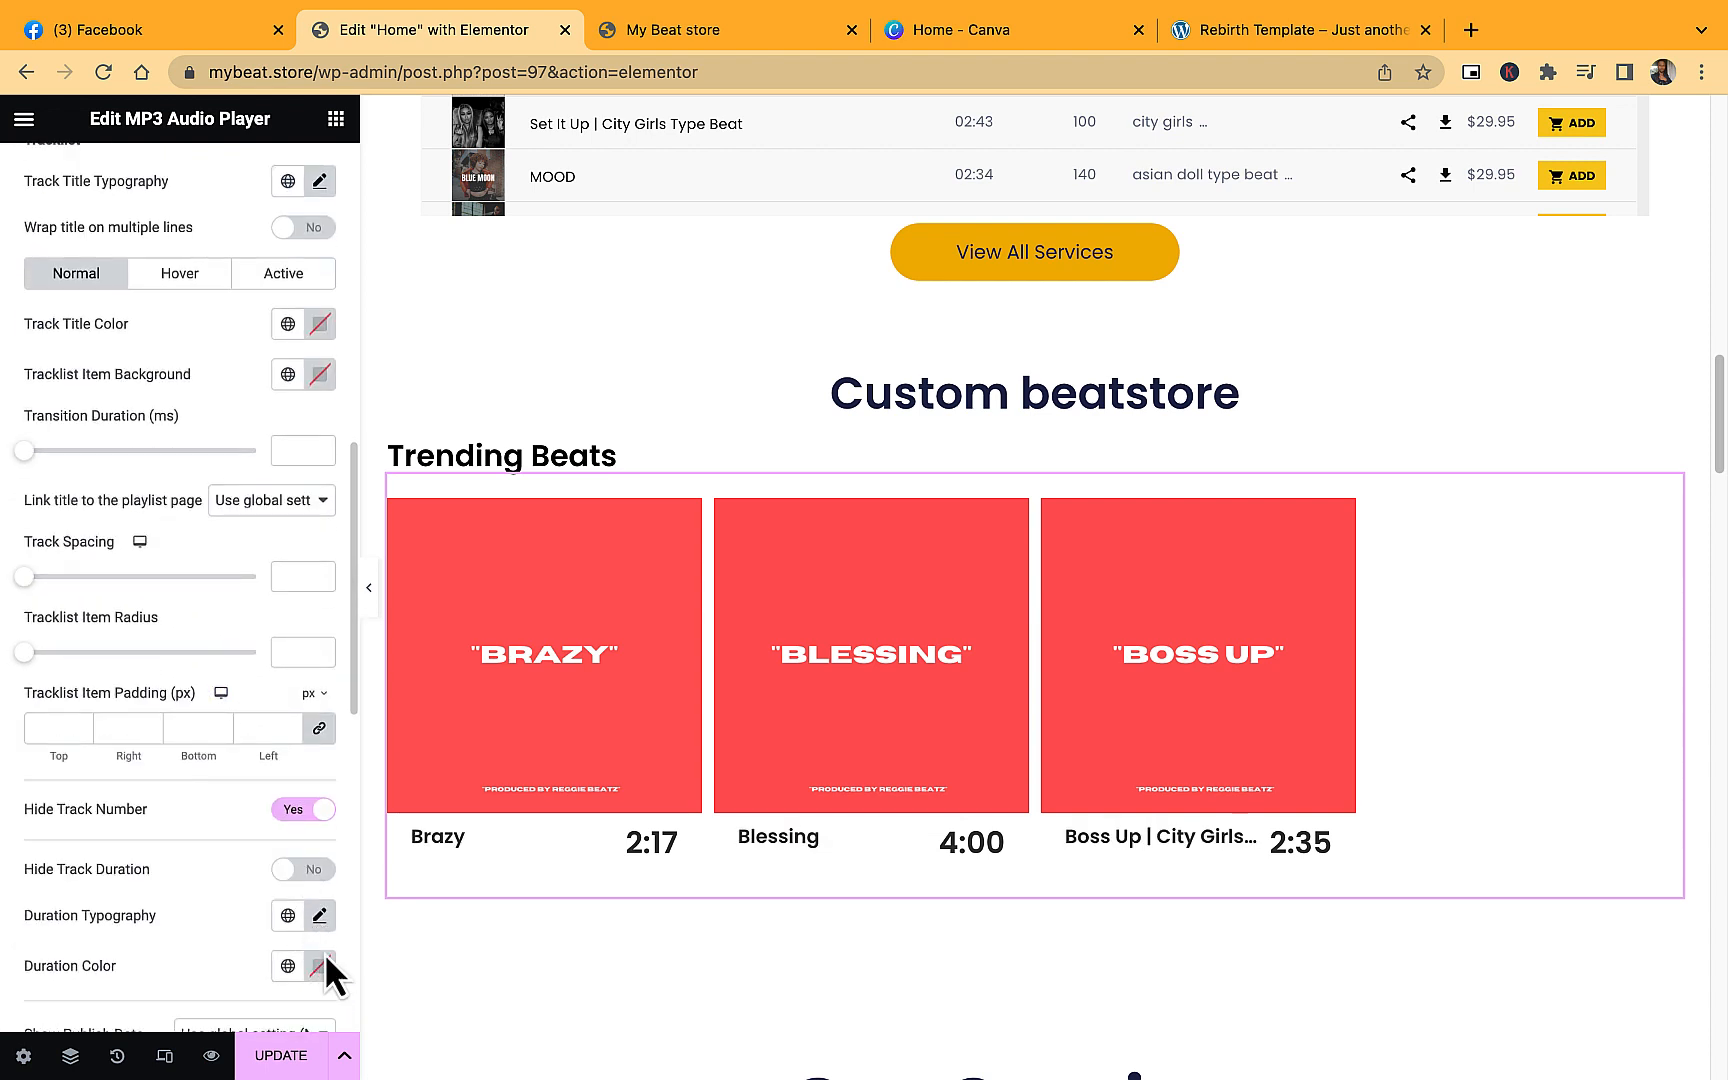
{"action": "left_click", "coordinate": [320, 916]}
{"action": "scroll", "coordinate": [184, 871], "scroll_direction": "down", "scroll_amount": 3}
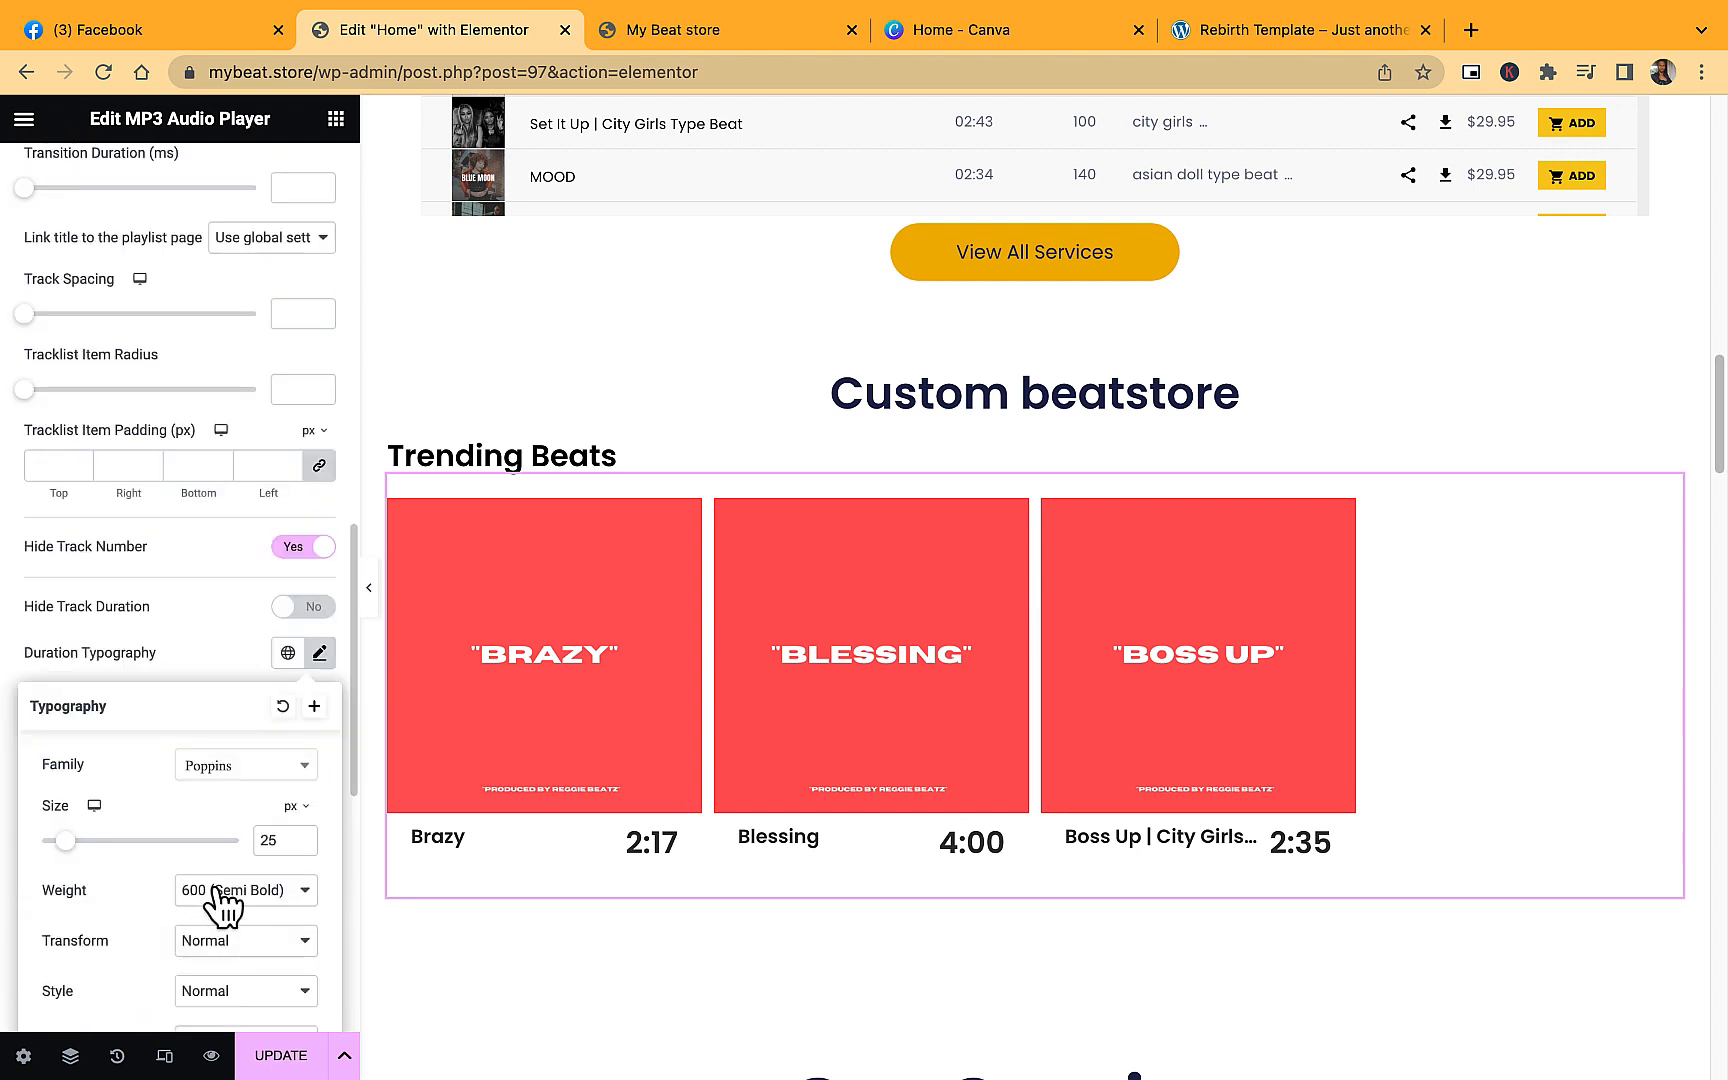
{"action": "left_click_drag", "start_coordinate": [74, 845], "coordinate": [60, 846]}
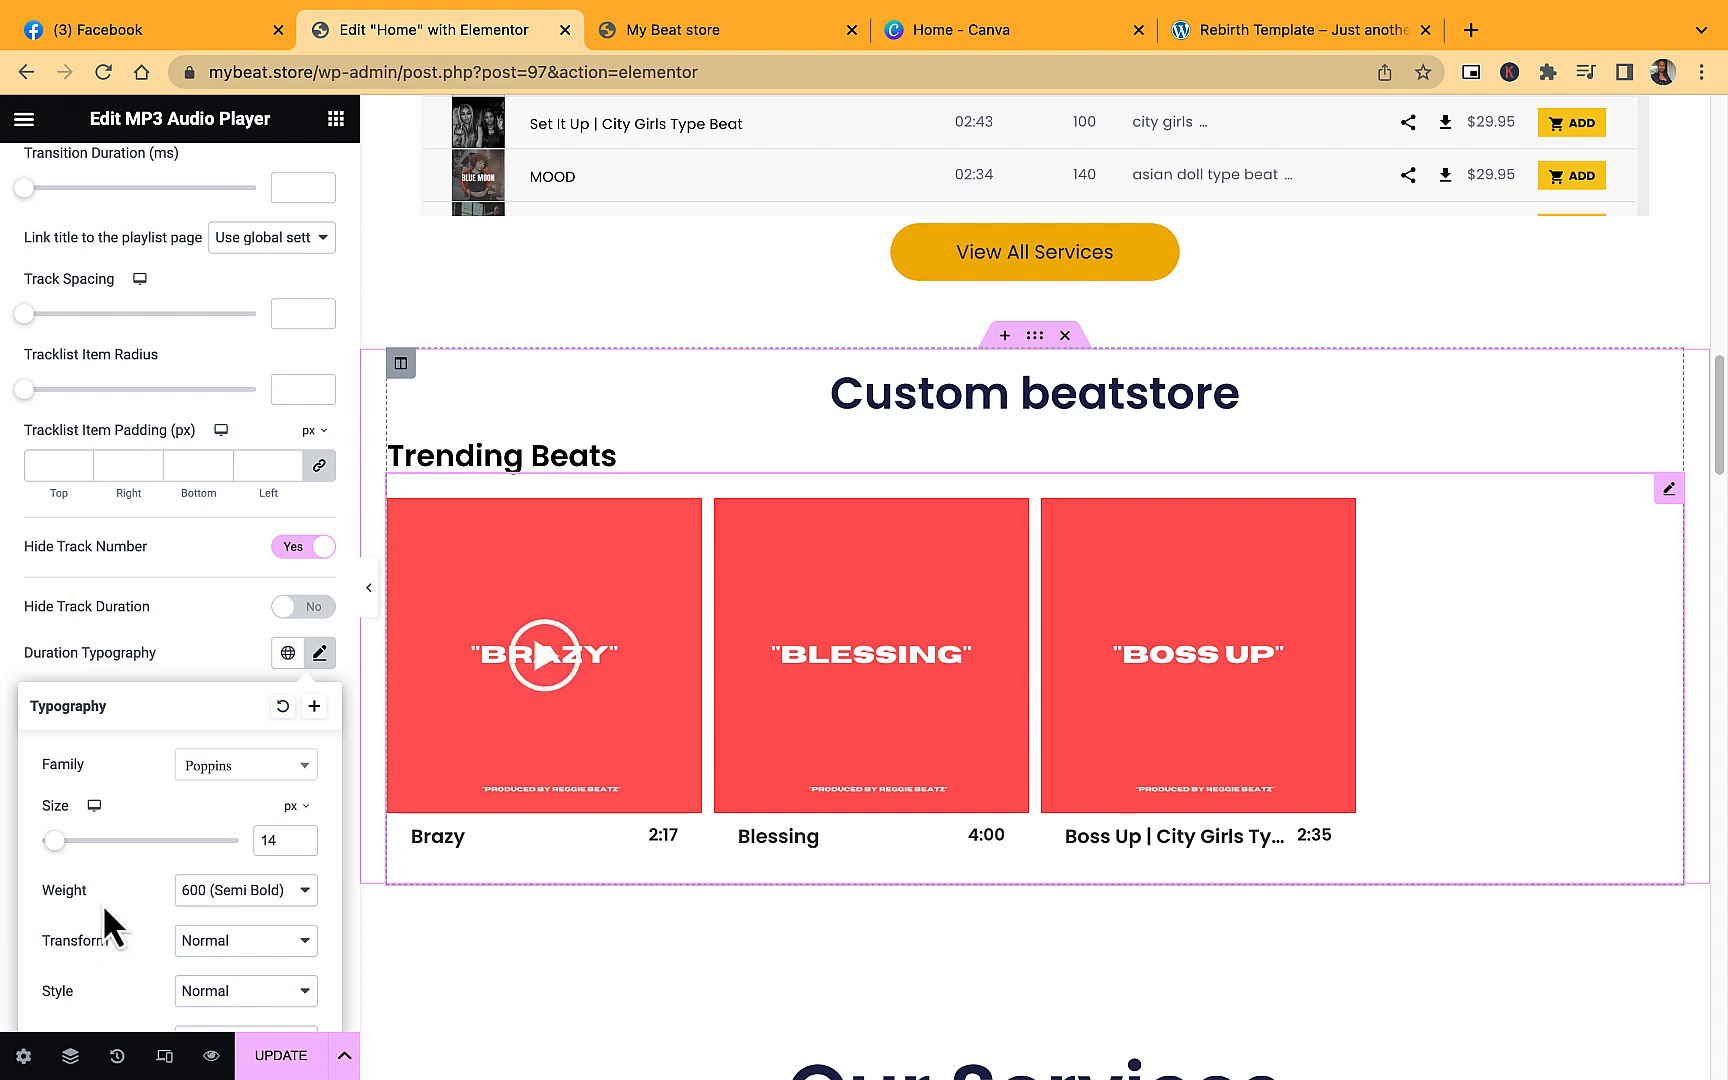
{"action": "left_click", "coordinate": [283, 1055]}
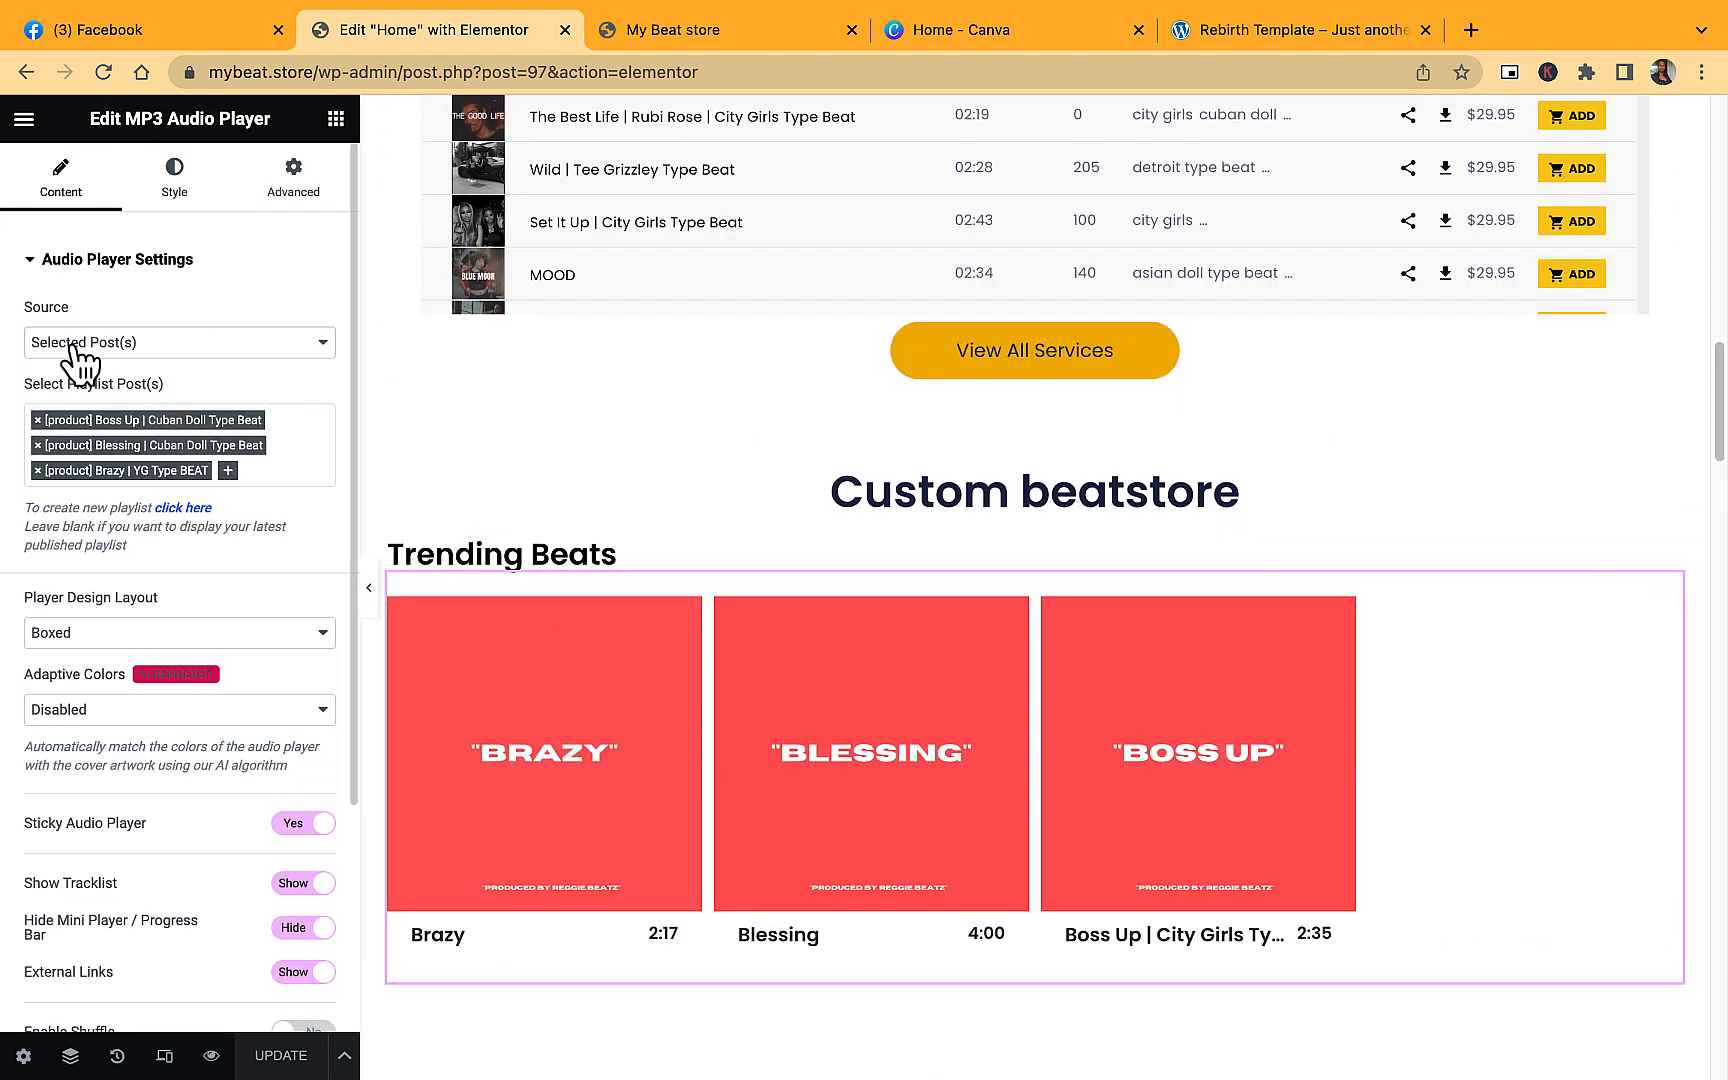
Add the product "Tick Tock | Drake Type Beat" to the audio player's selected playlist posts.
{"action": "left_click", "coordinate": [229, 471]}
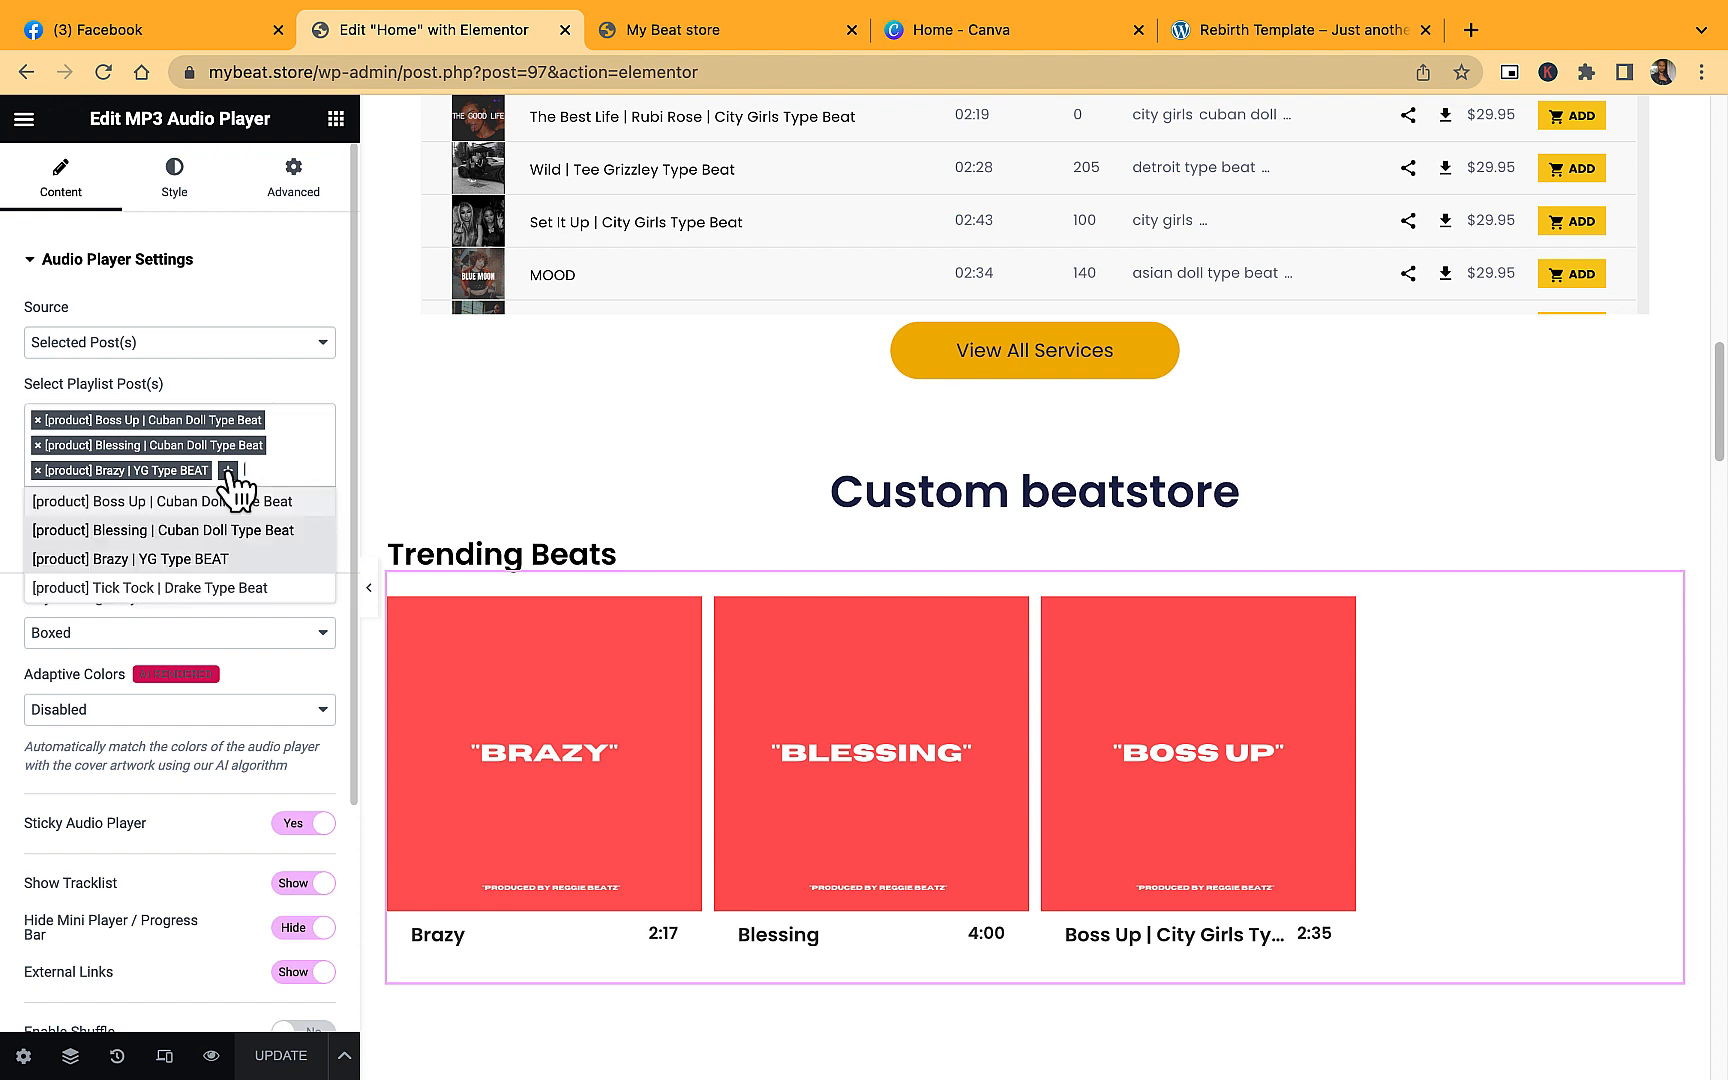
{"action": "left_click", "coordinate": [162, 588]}
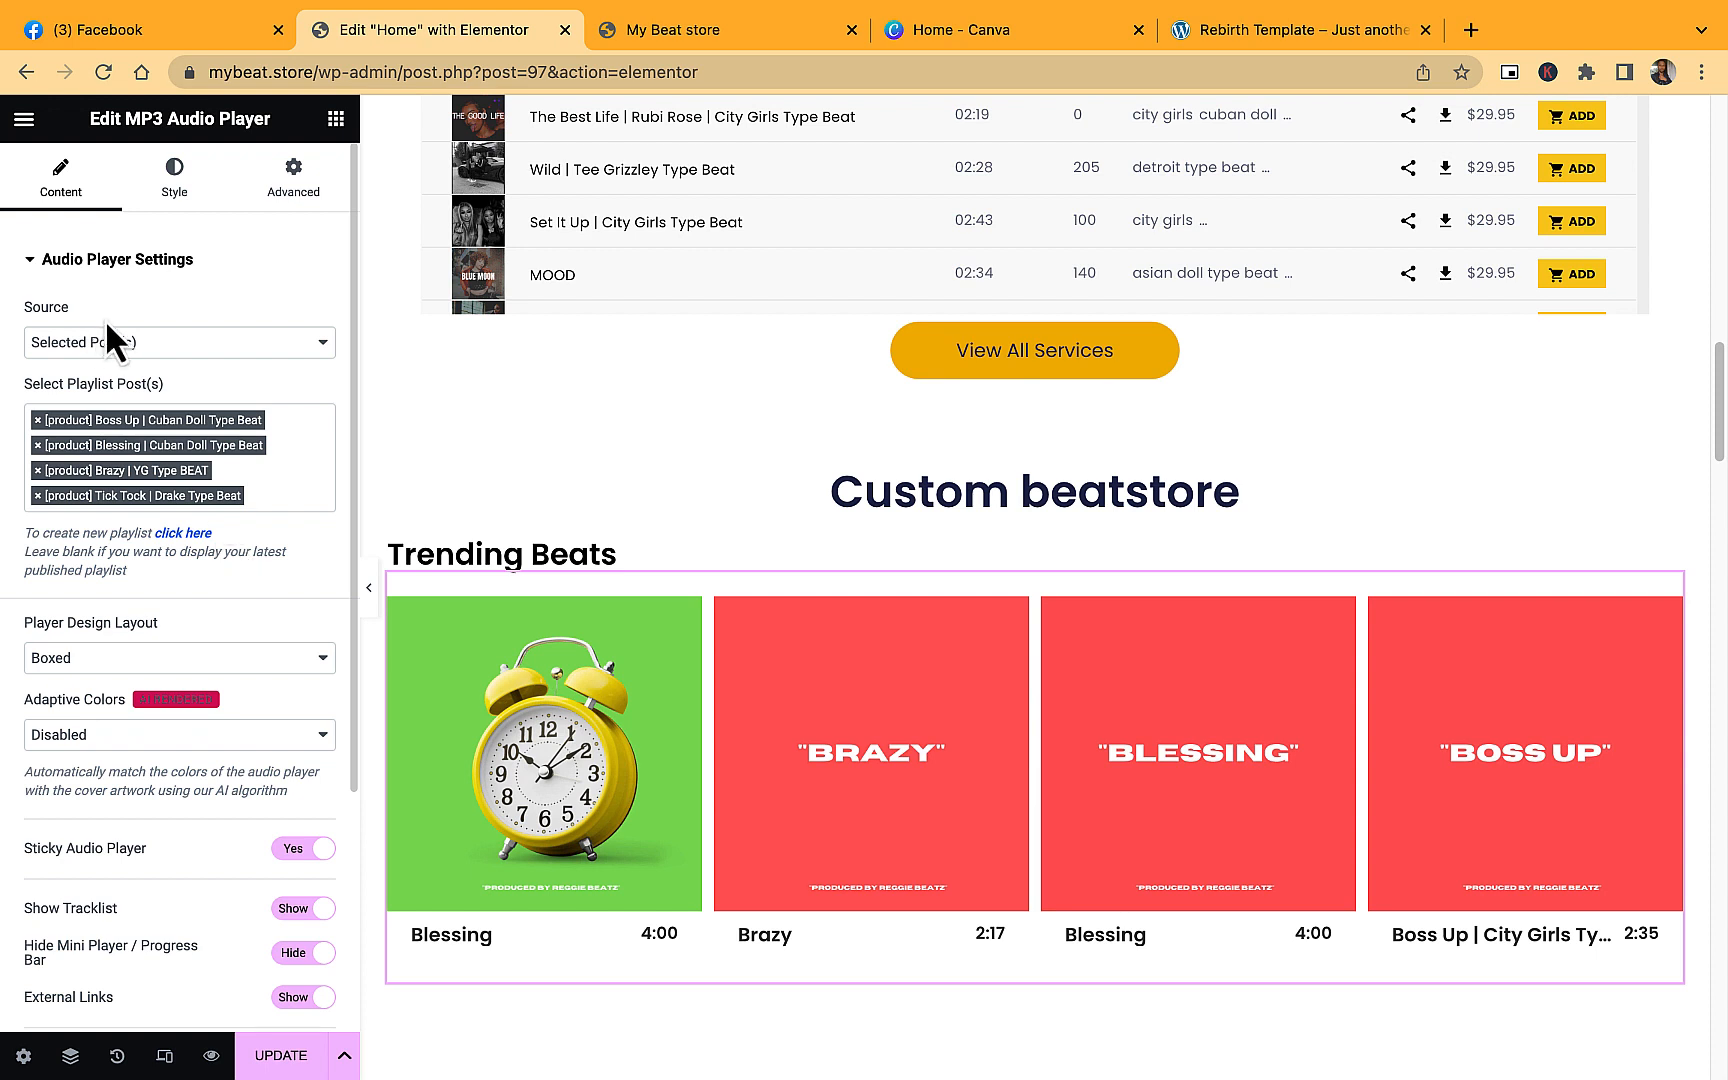
{"action": "left_click", "coordinate": [115, 345]}
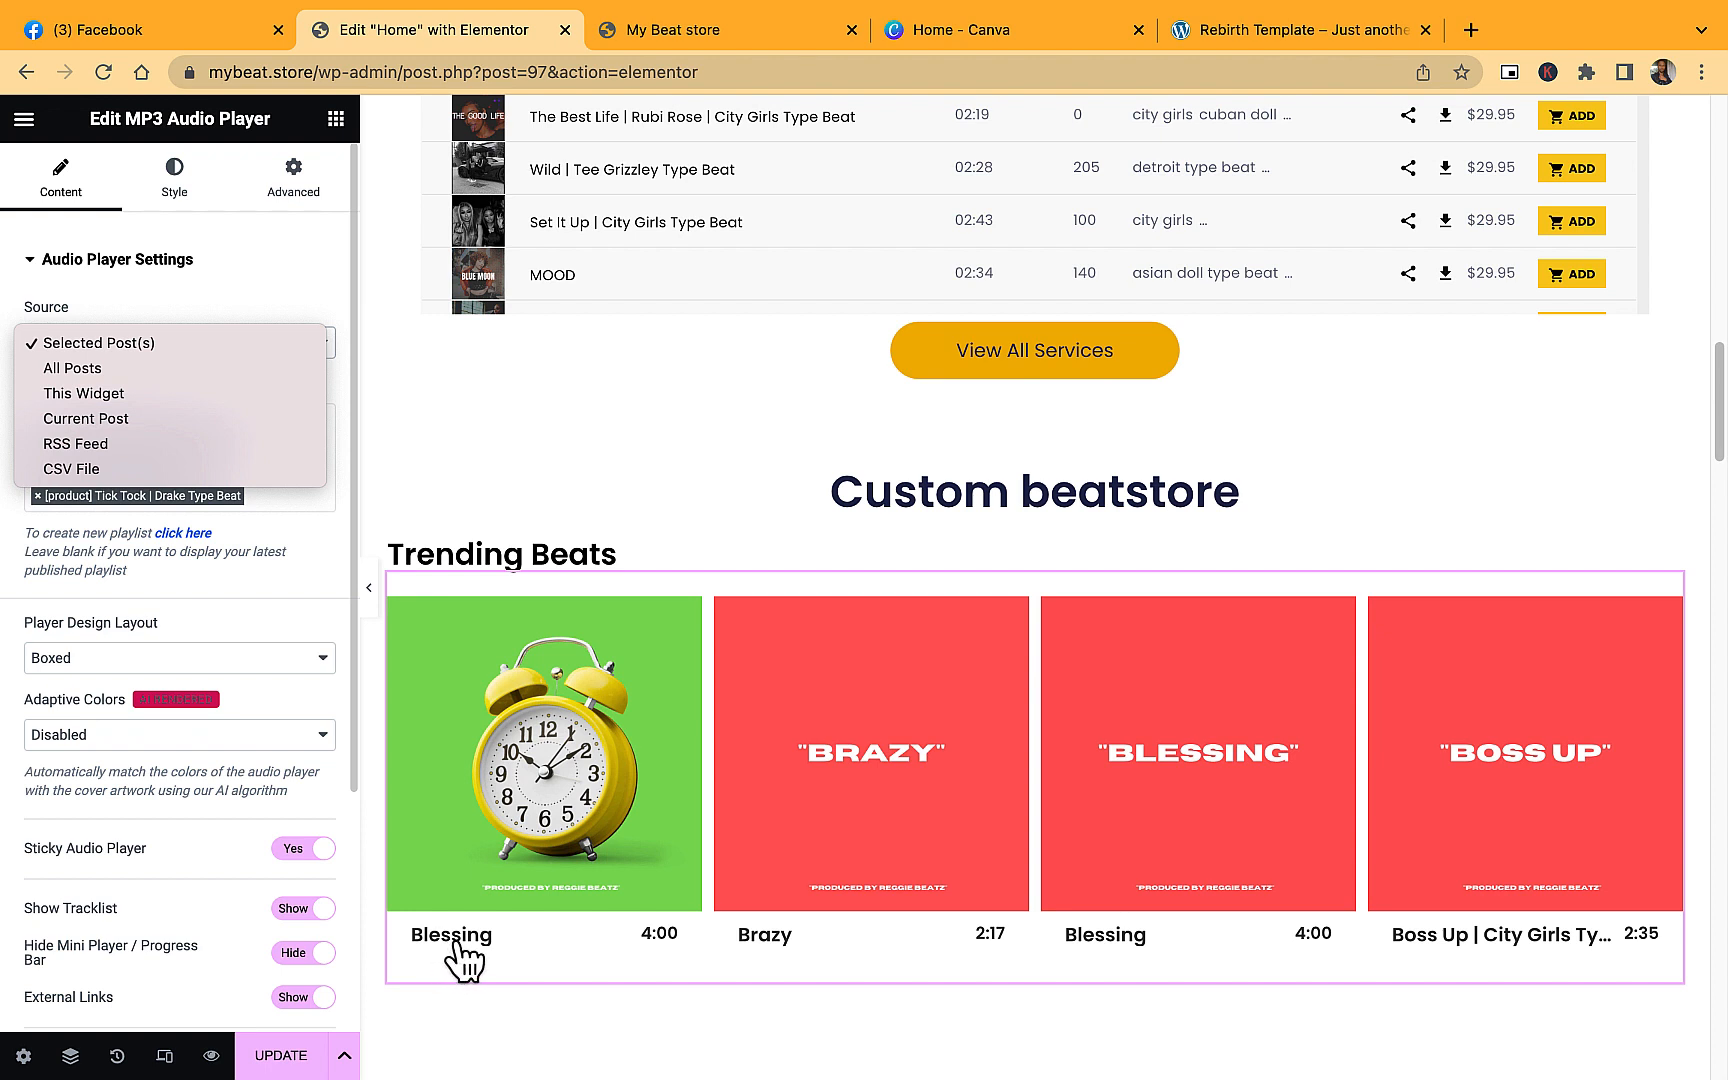
Save the home page and review the Trending Beats grid in the page preview.
{"action": "left_click", "coordinate": [273, 1073]}
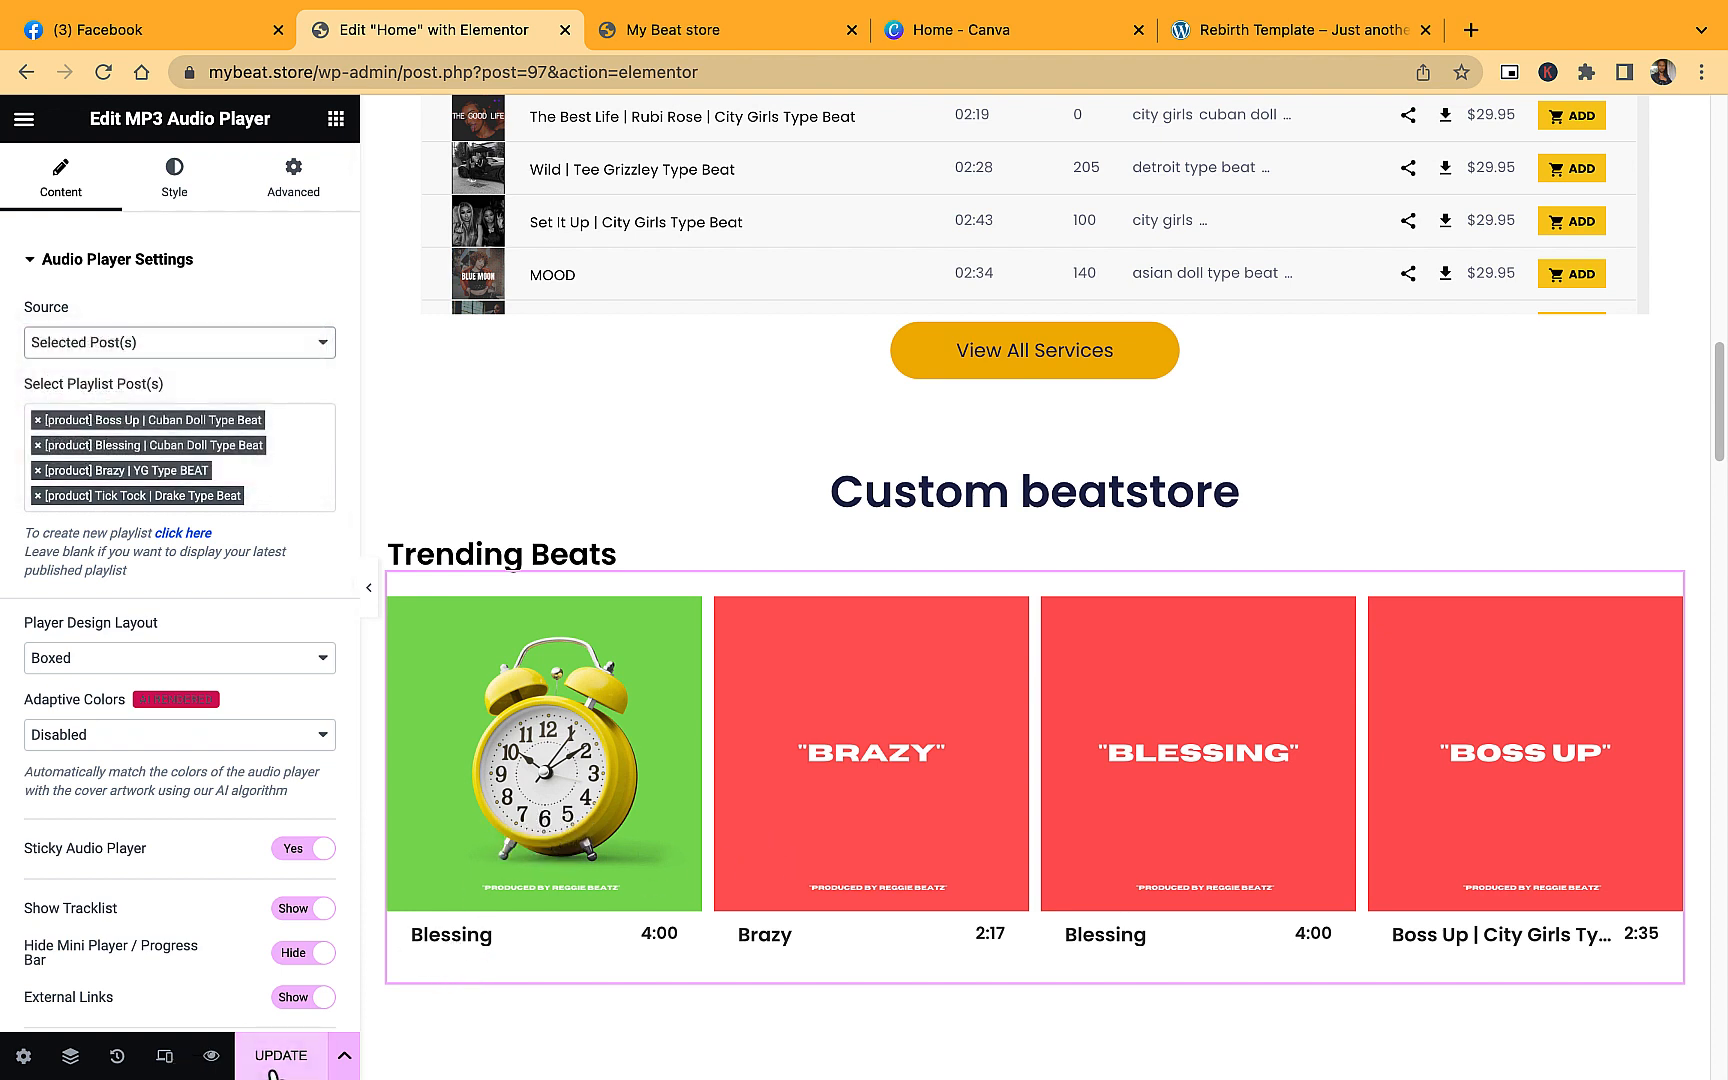
{"action": "left_click", "coordinate": [282, 1058]}
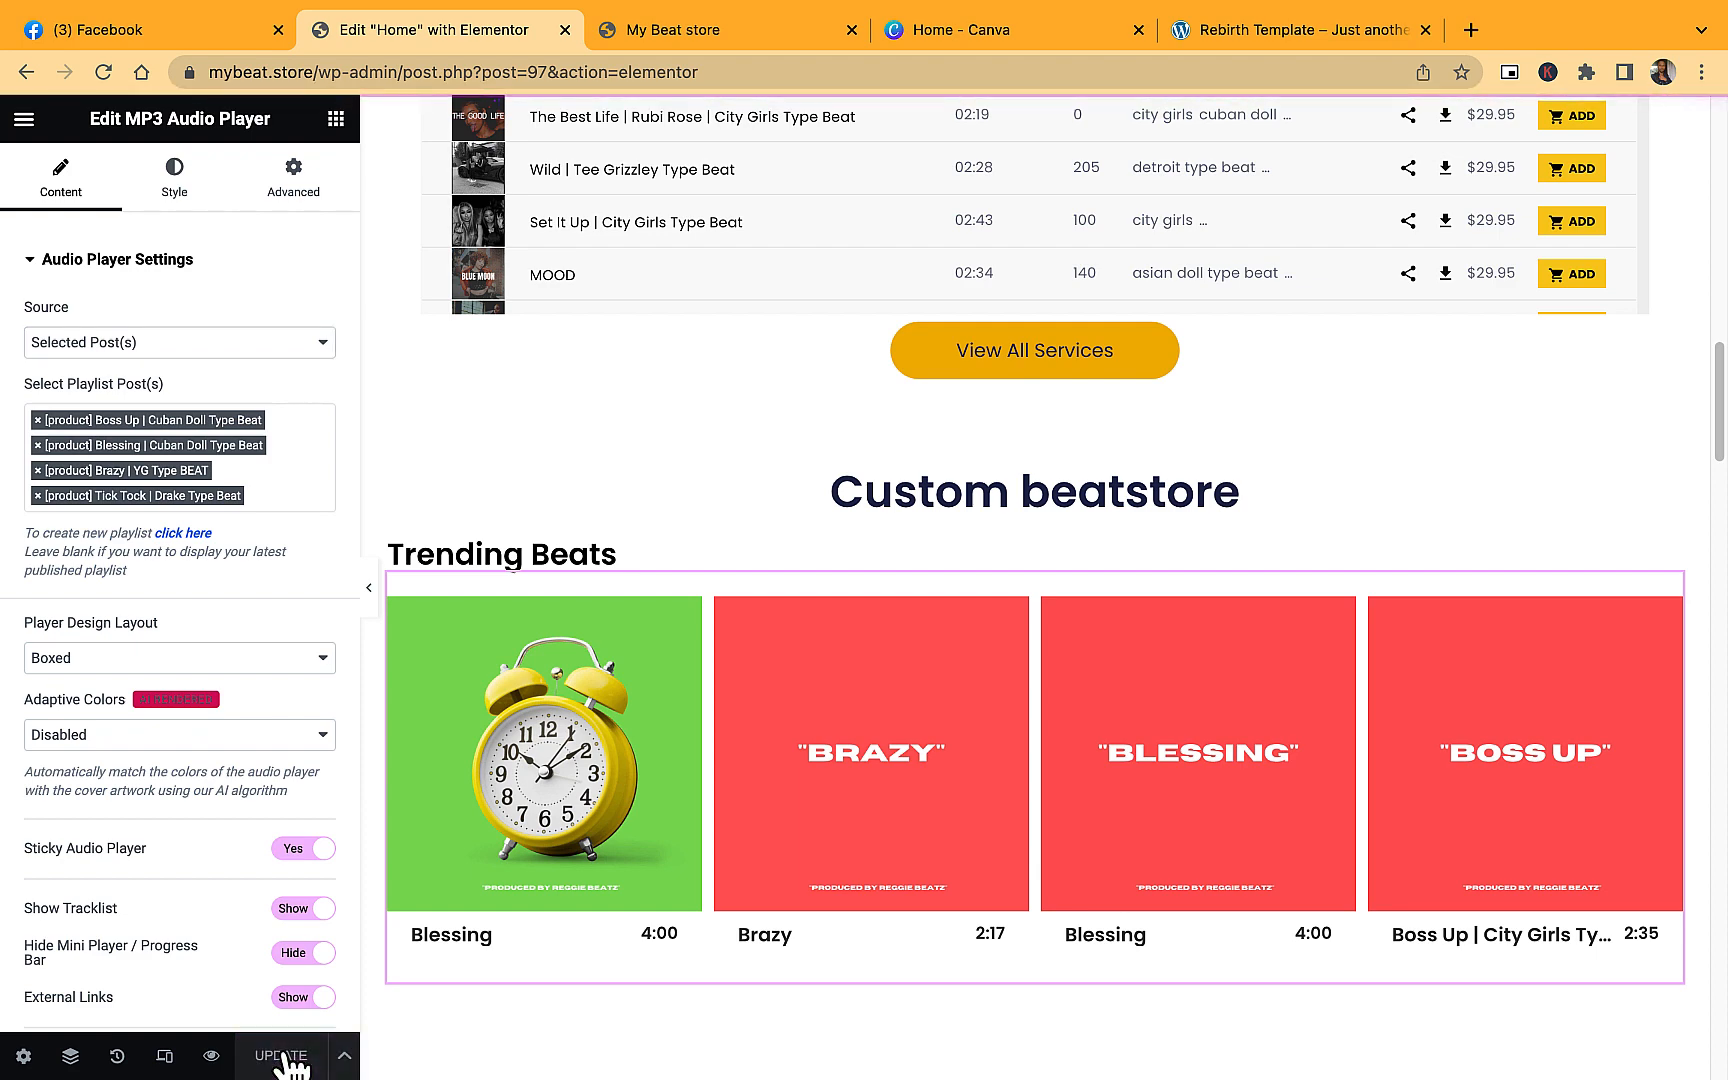
{"action": "scroll", "coordinate": [474, 296], "scroll_direction": "down", "scroll_amount": 2}
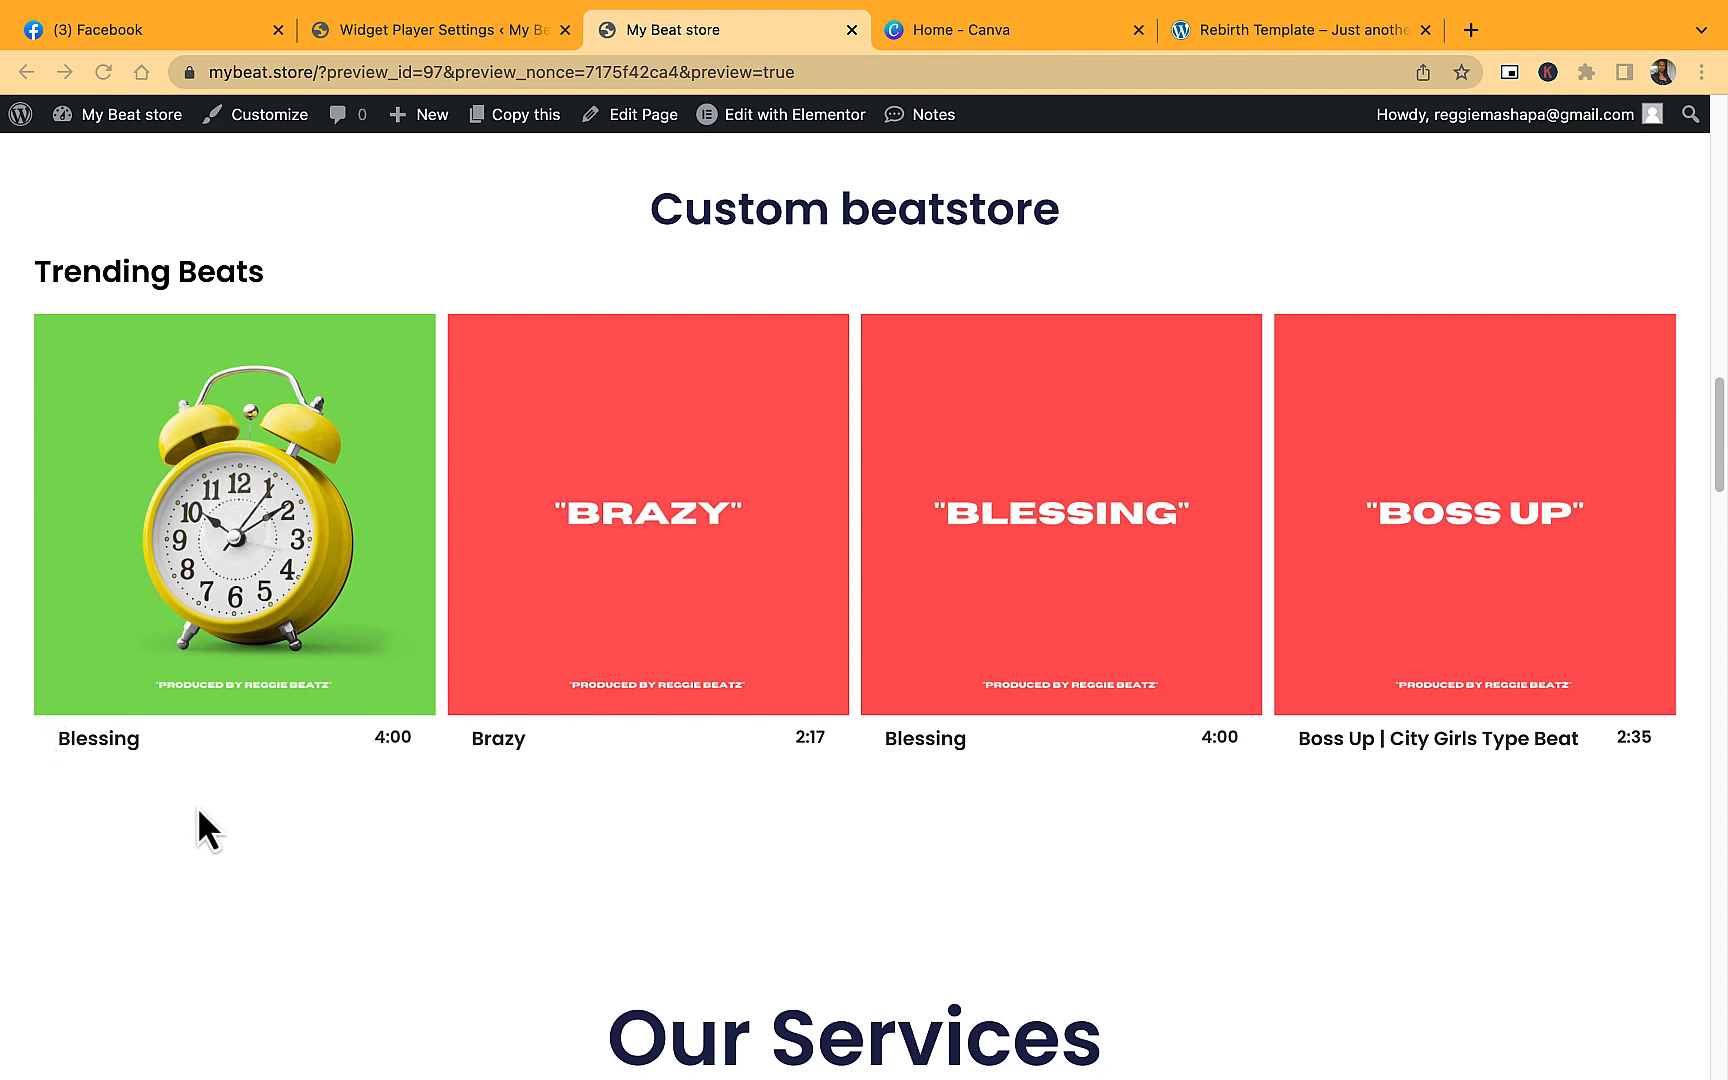
{"action": "scroll", "coordinate": [579, 802], "scroll_direction": "up", "scroll_amount": 15}
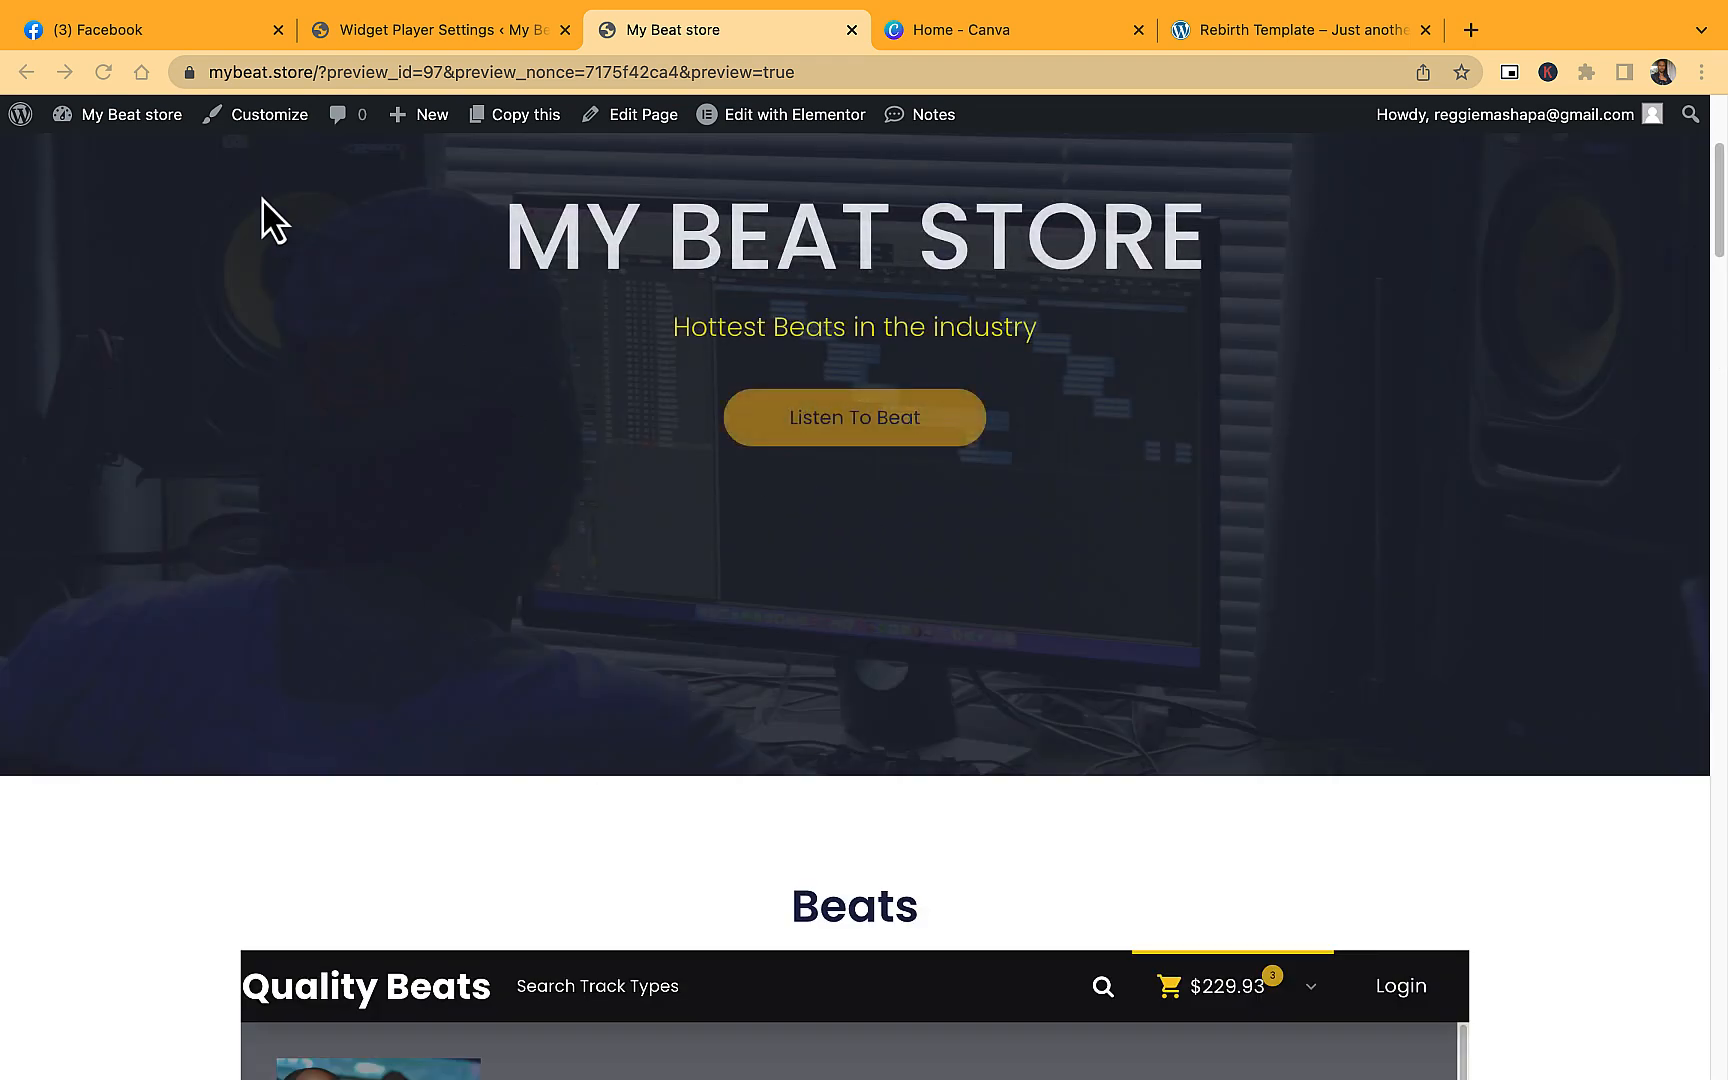
Go to the site's dashboard and open the MP3 Player plugin's Widget Player settings, looking through the display and label options.
{"action": "mouse_move", "coordinate": [130, 118]}
{"action": "left_click", "coordinate": [120, 160]}
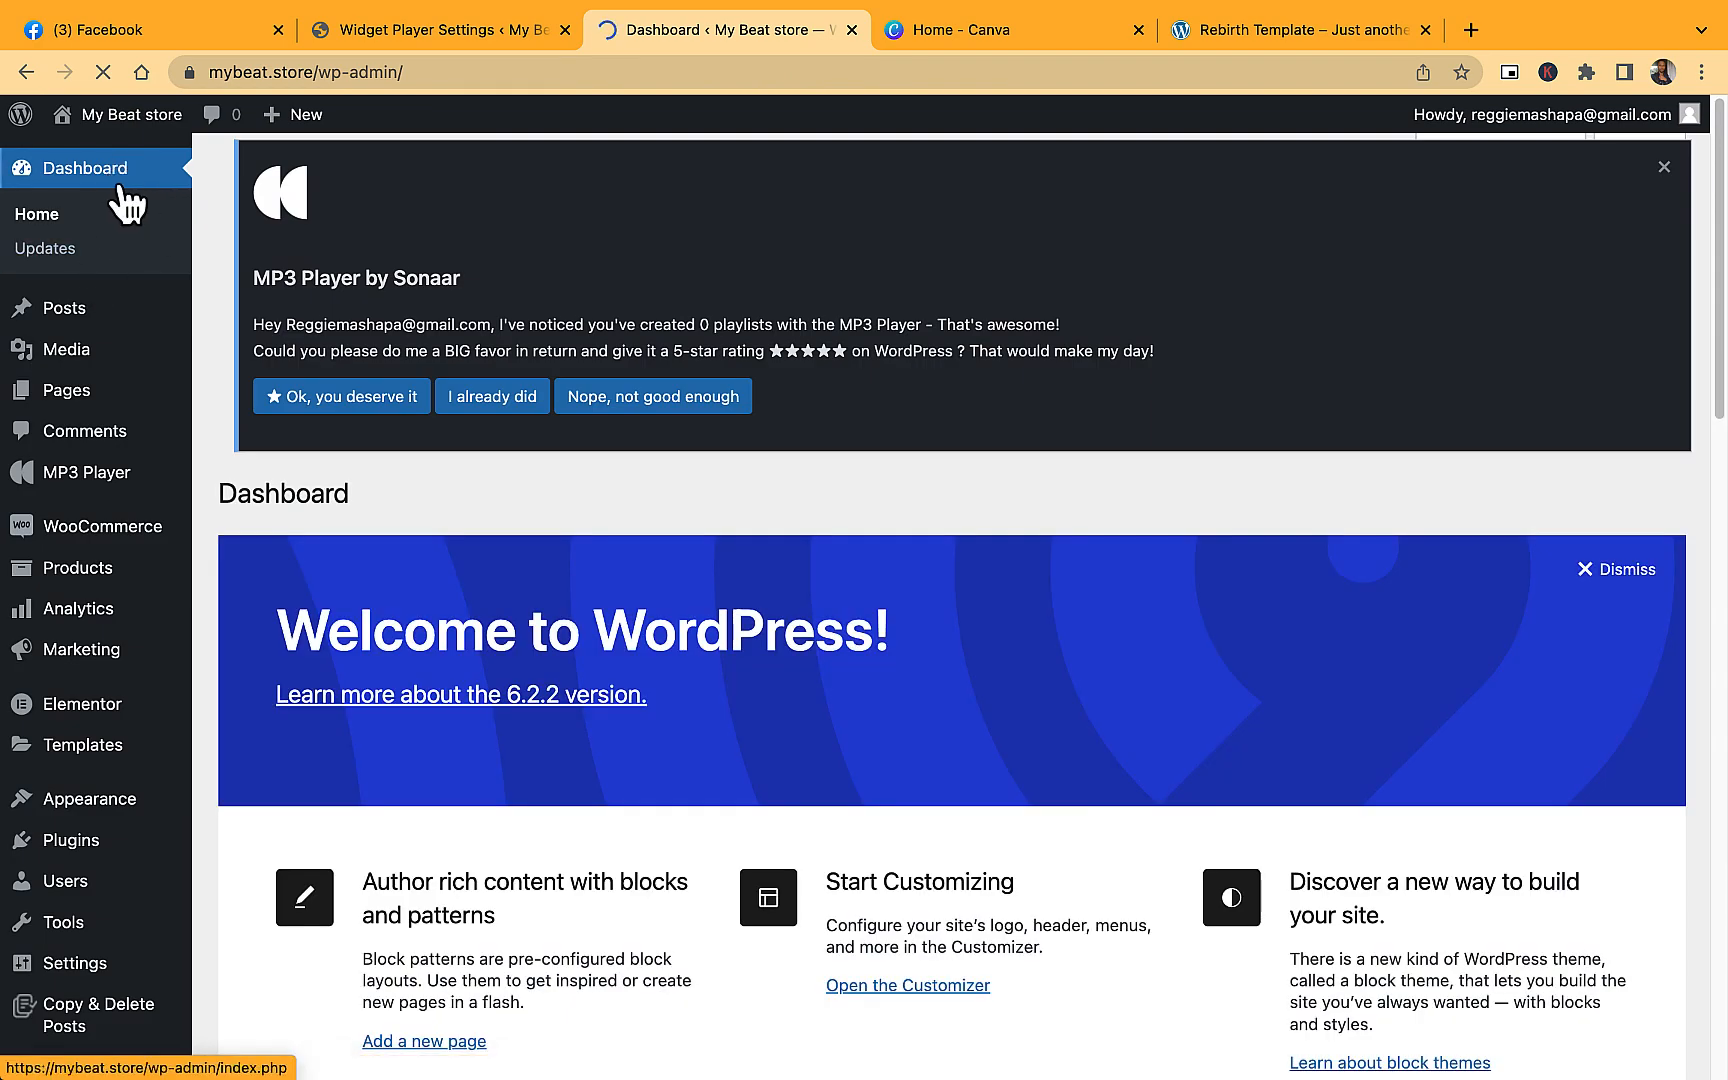
{"action": "scroll", "coordinate": [140, 410], "scroll_direction": "down", "scroll_amount": 2}
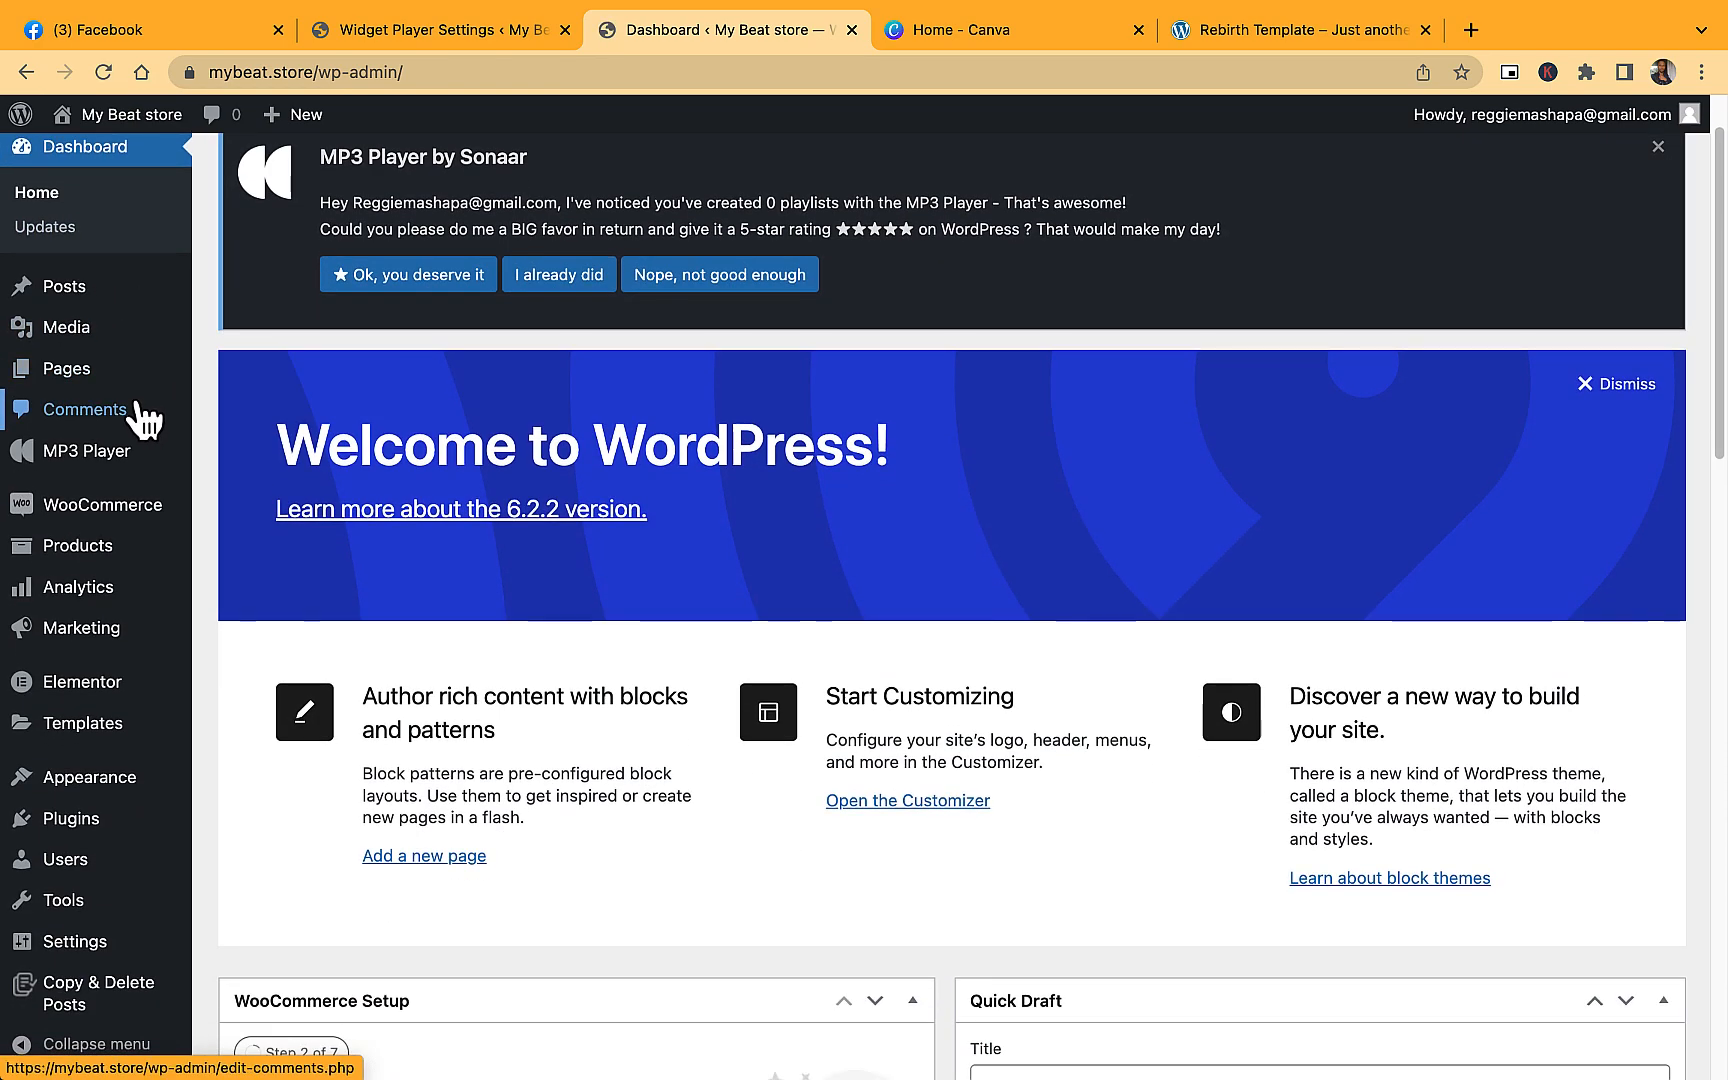
{"action": "mouse_move", "coordinate": [78, 598]}
{"action": "mouse_move", "coordinate": [100, 465]}
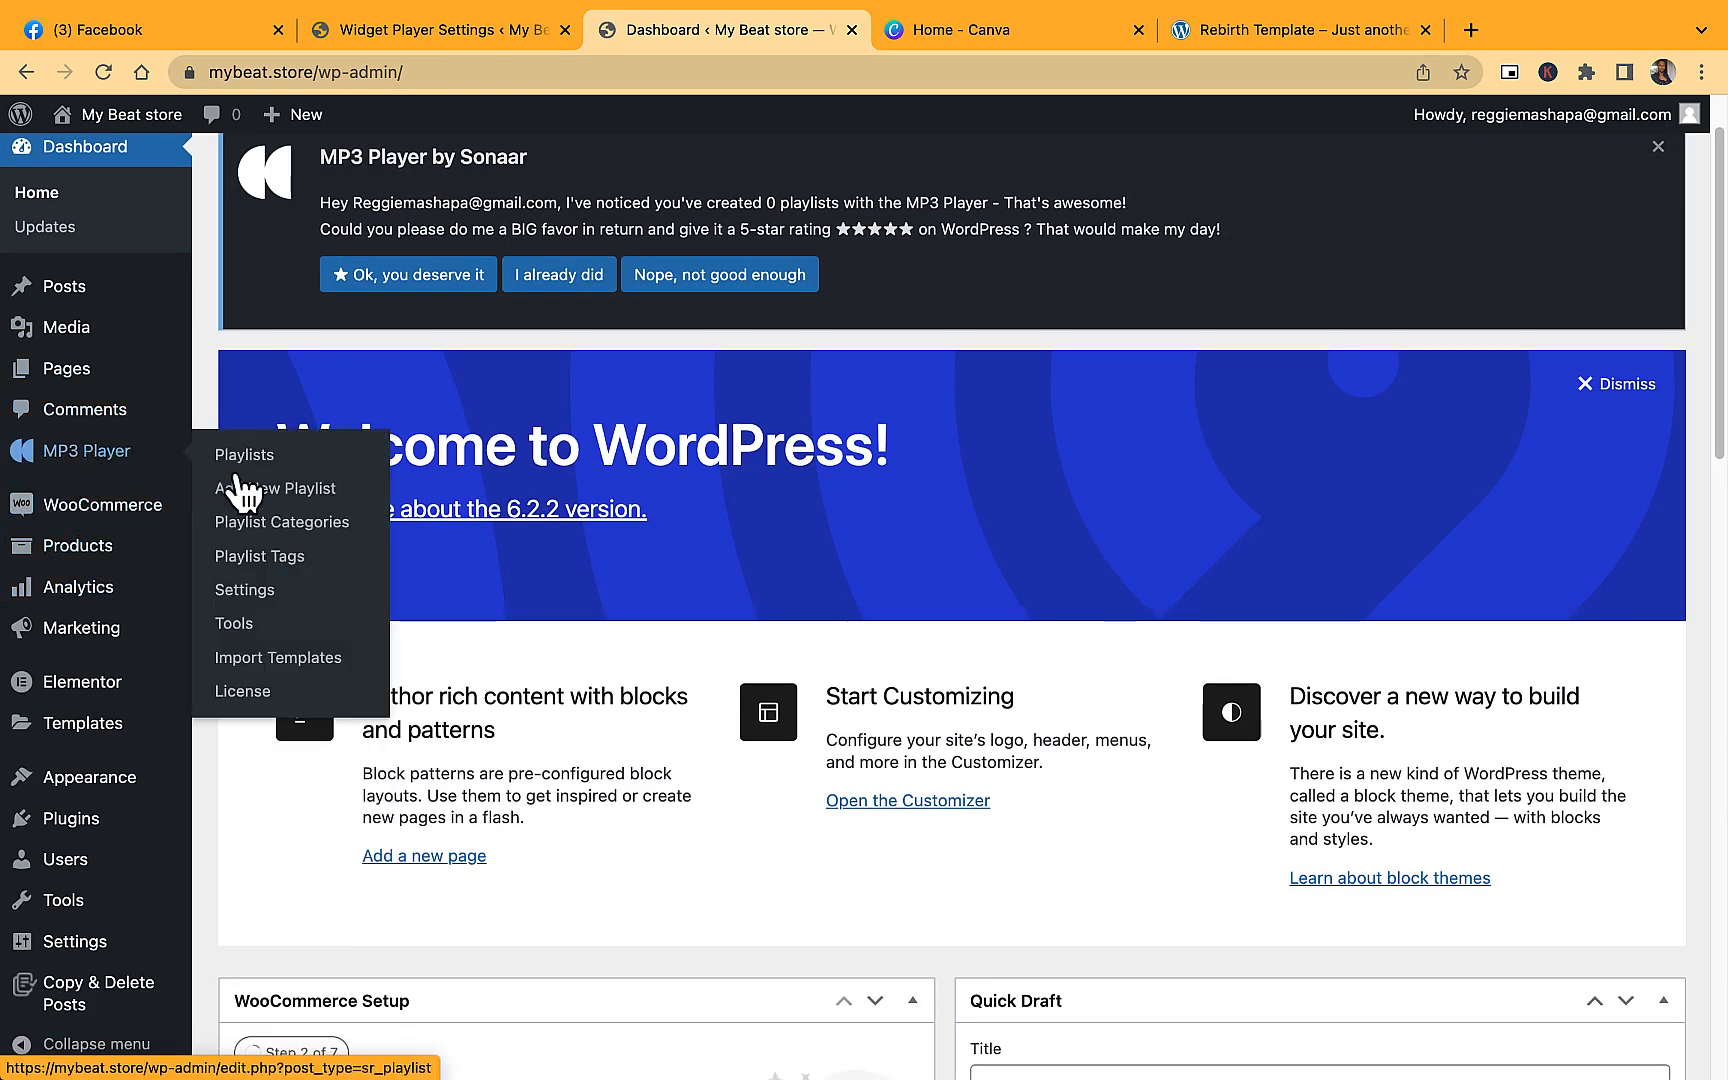
{"action": "left_click", "coordinate": [252, 596]}
{"action": "scroll", "coordinate": [406, 483], "scroll_direction": "down", "scroll_amount": 3}
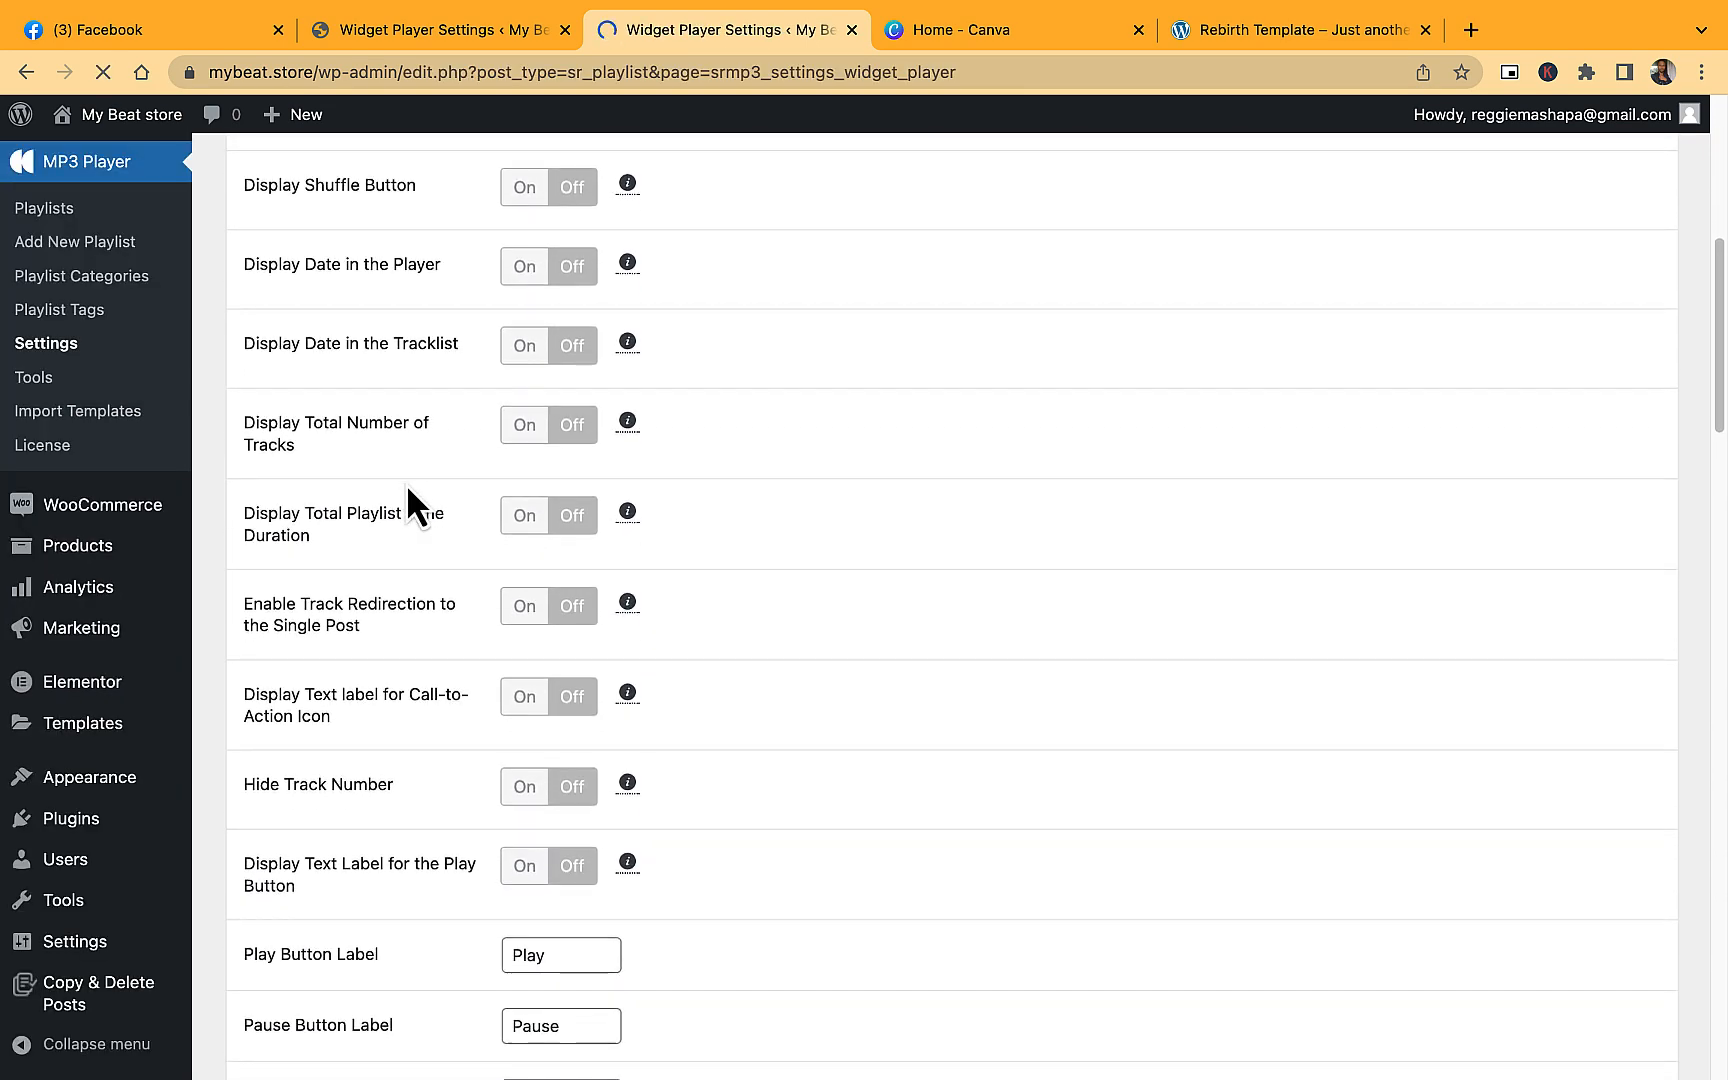
{"action": "scroll", "coordinate": [406, 483], "scroll_direction": "down", "scroll_amount": 2}
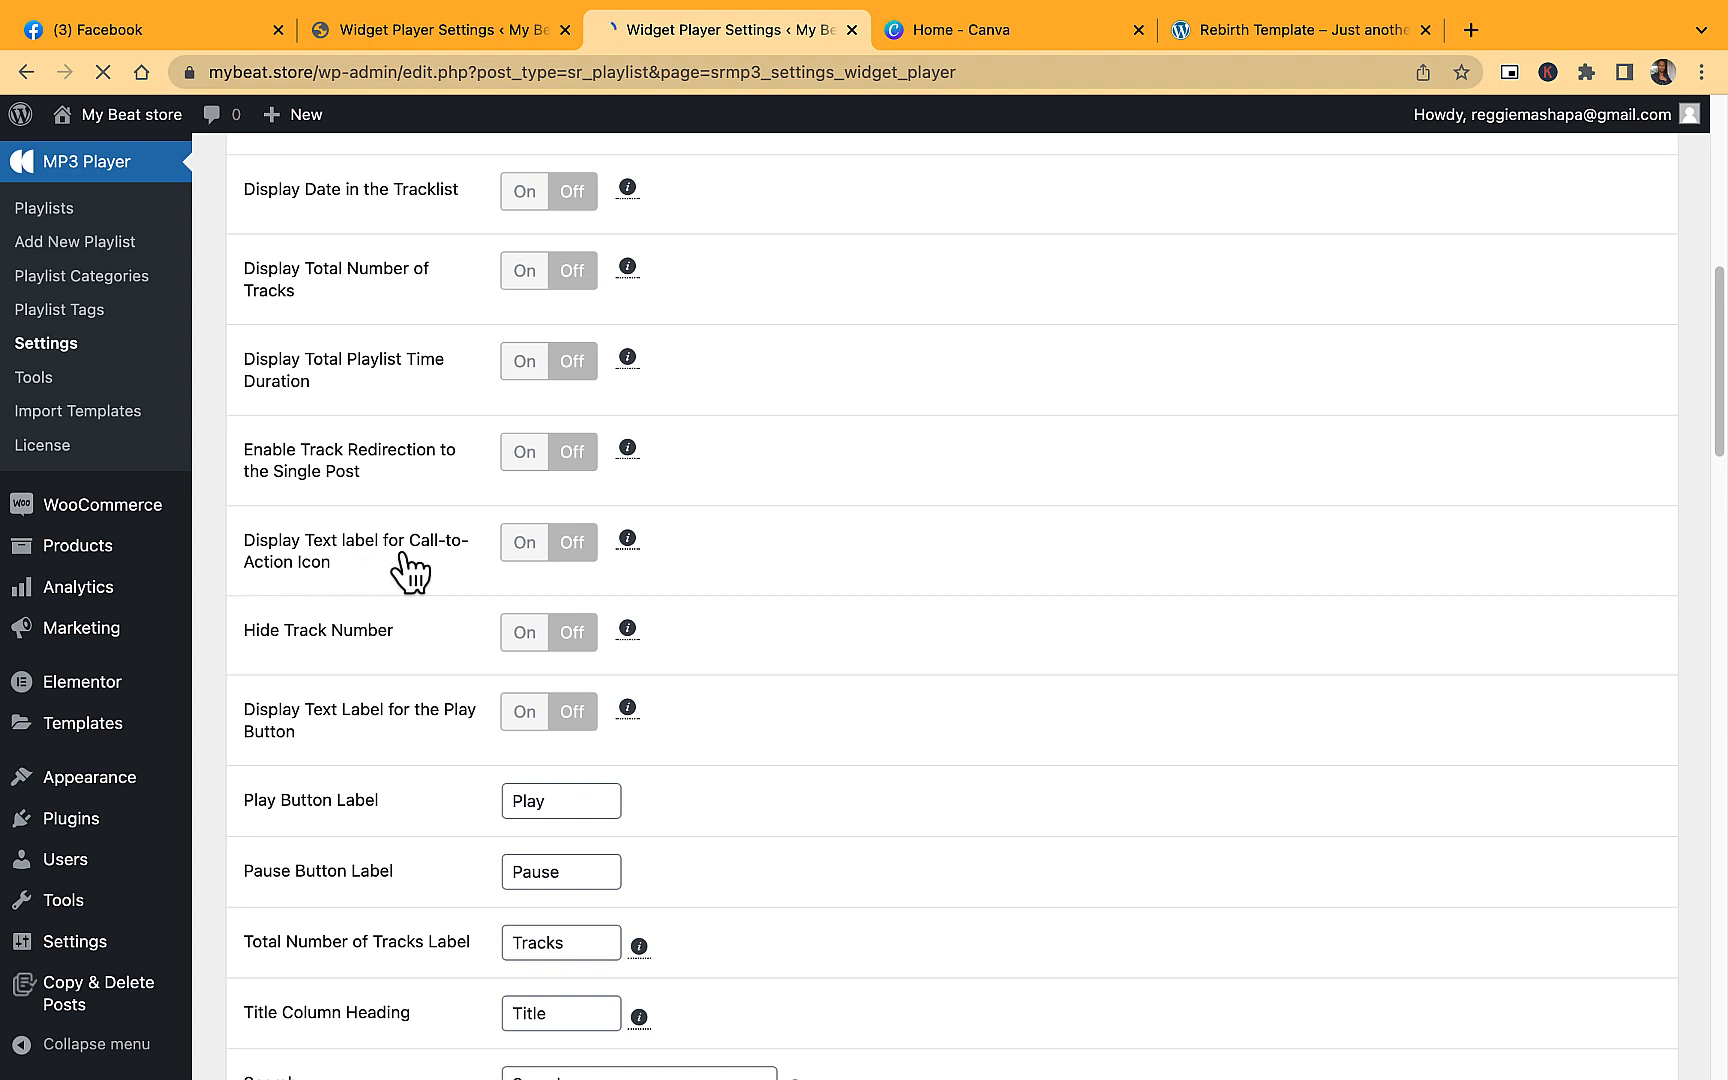
Turn on the text label for call-to-action icons and save the Widget Player settings.
{"action": "left_click", "coordinate": [527, 556]}
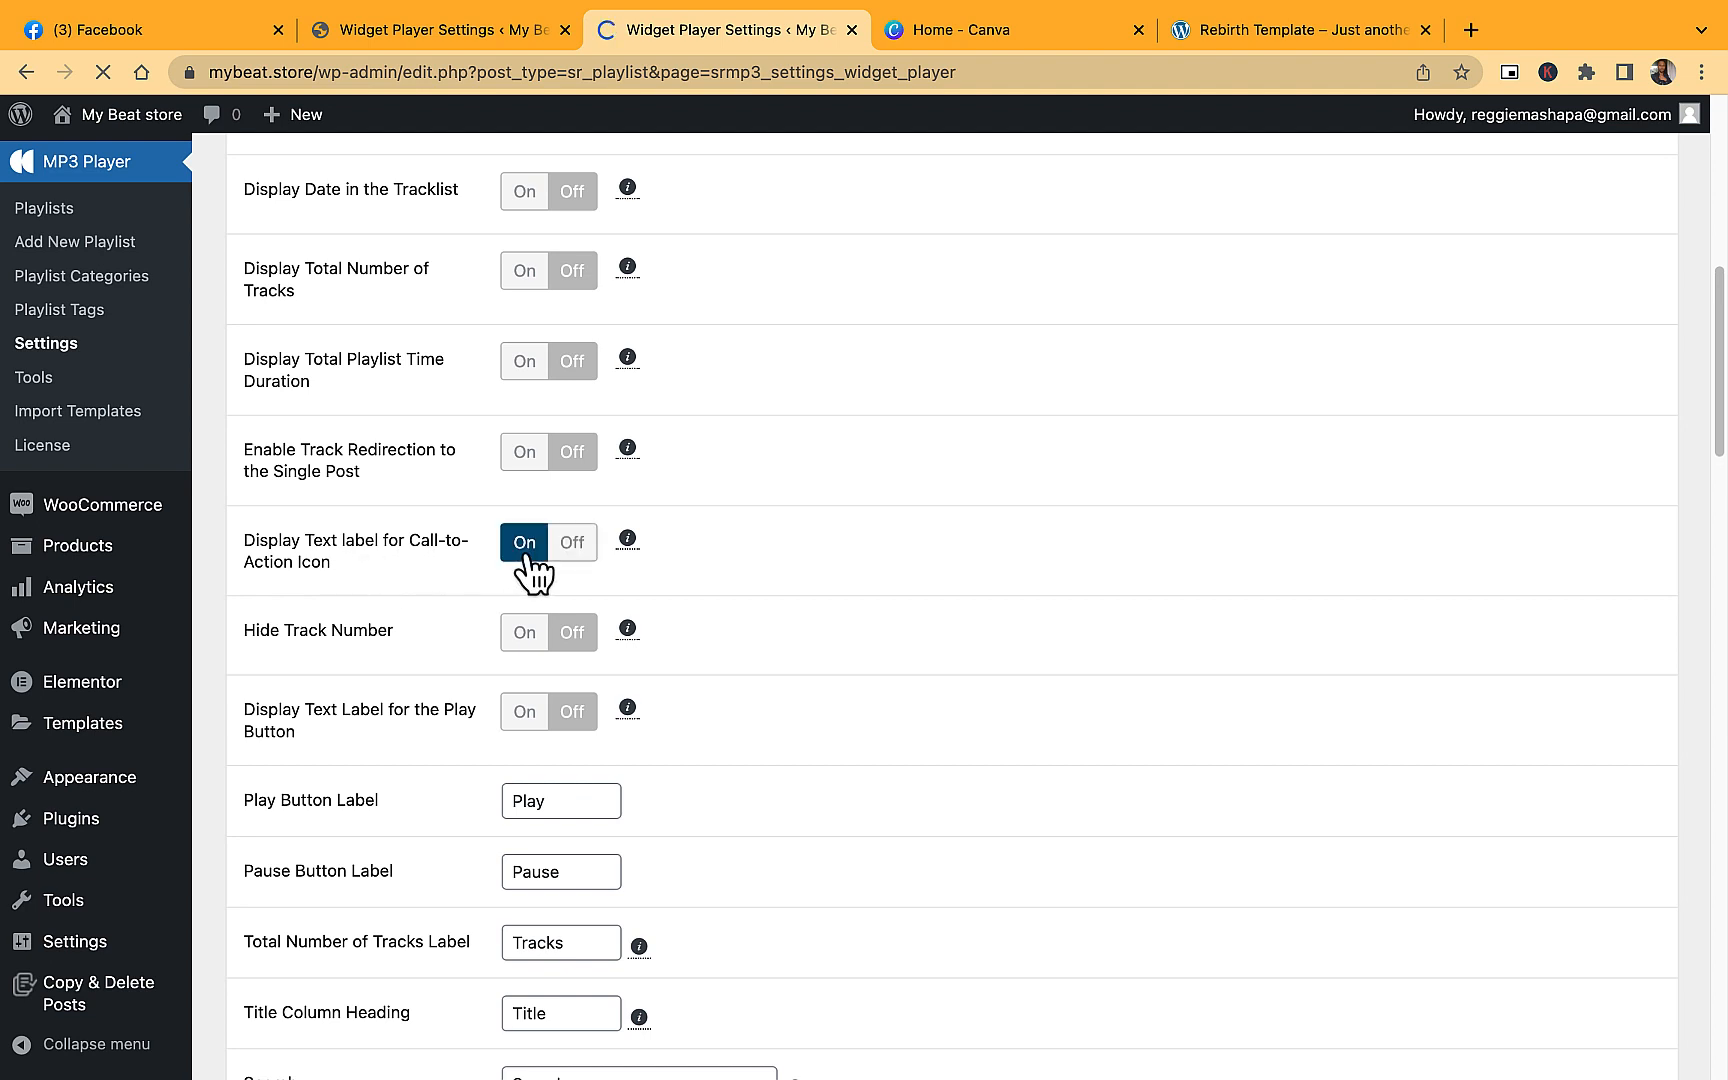
{"action": "mouse_move", "coordinate": [628, 545]}
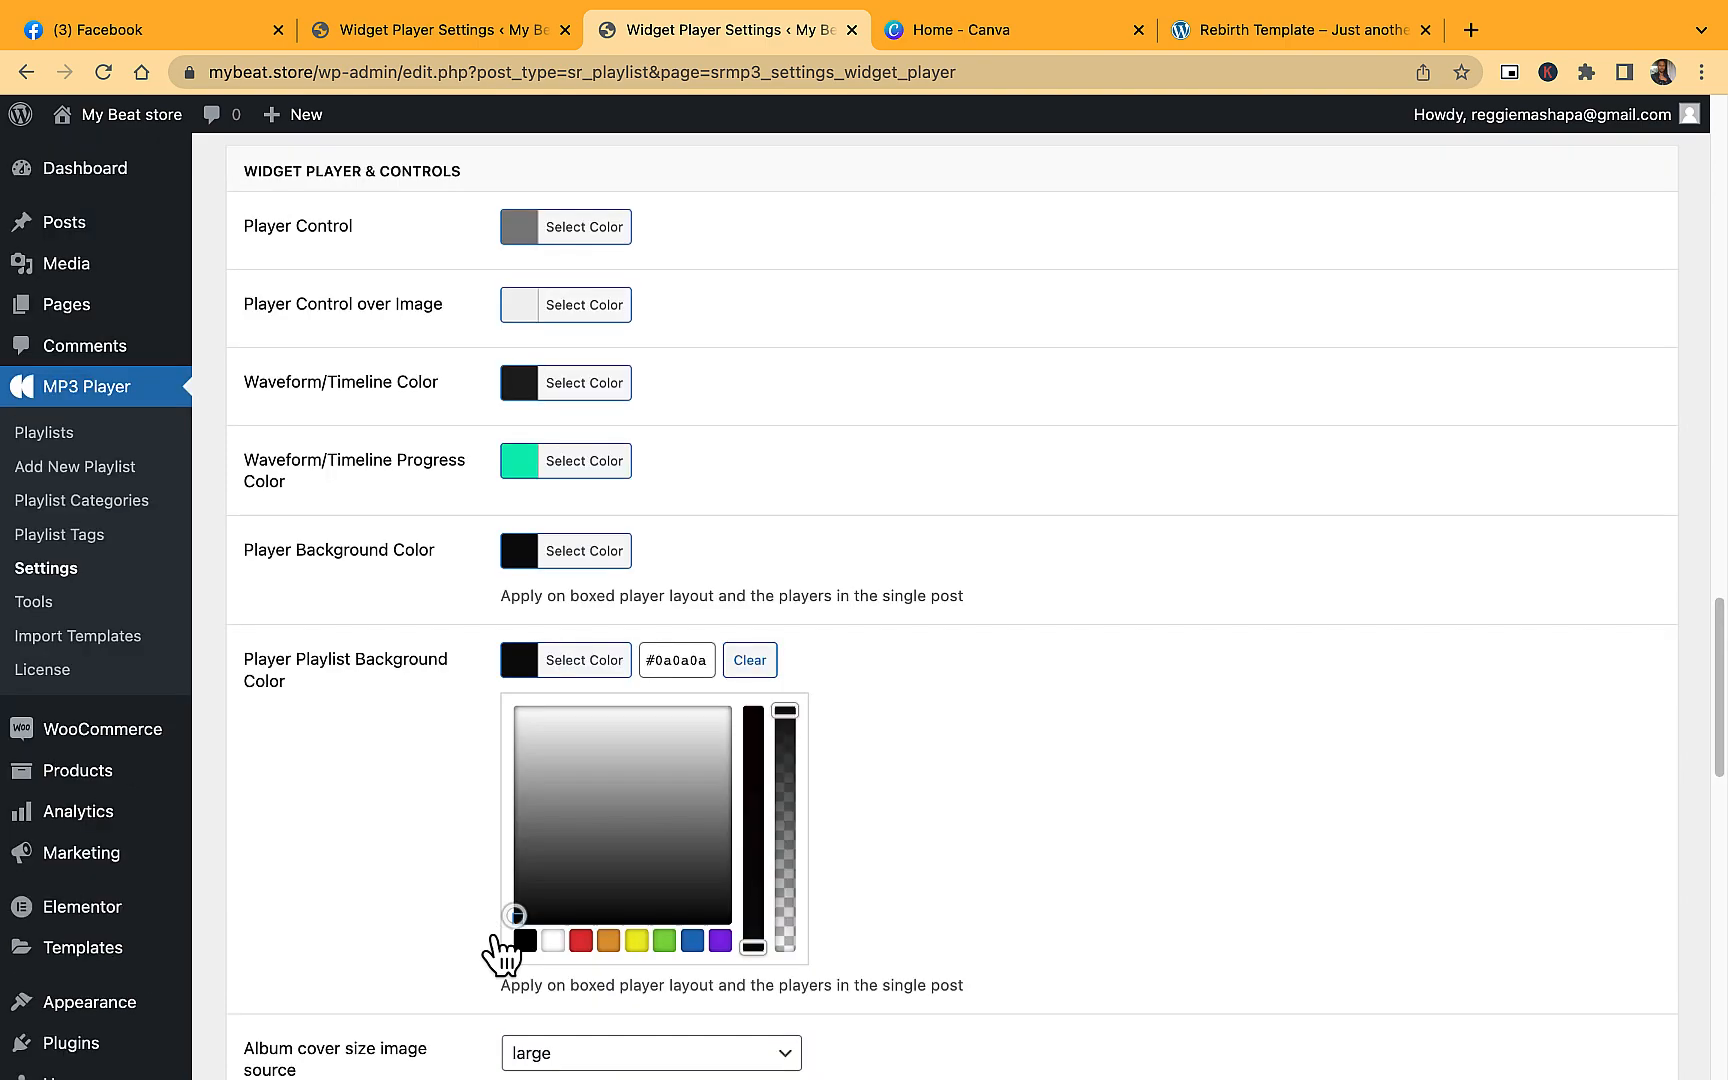
{"action": "left_click", "coordinate": [1068, 586]}
{"action": "scroll", "coordinate": [868, 694], "scroll_direction": "down", "scroll_amount": 10}
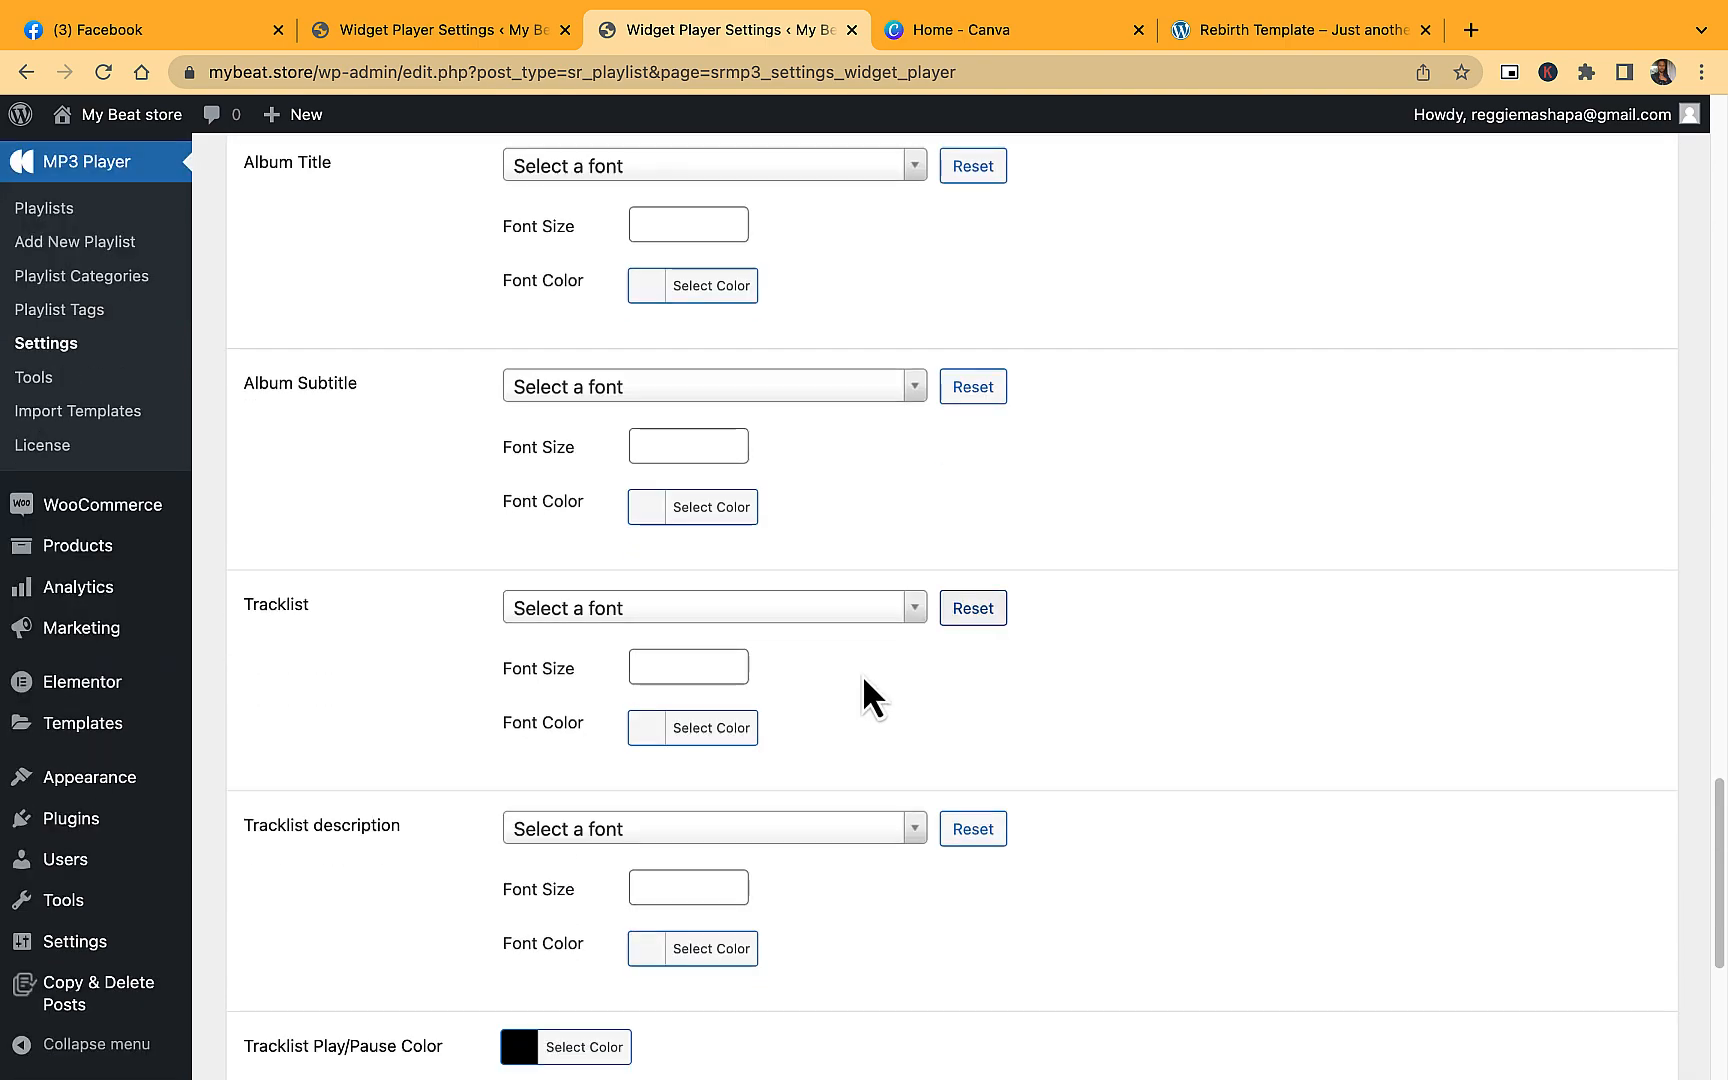
{"action": "left_click", "coordinate": [318, 905]}
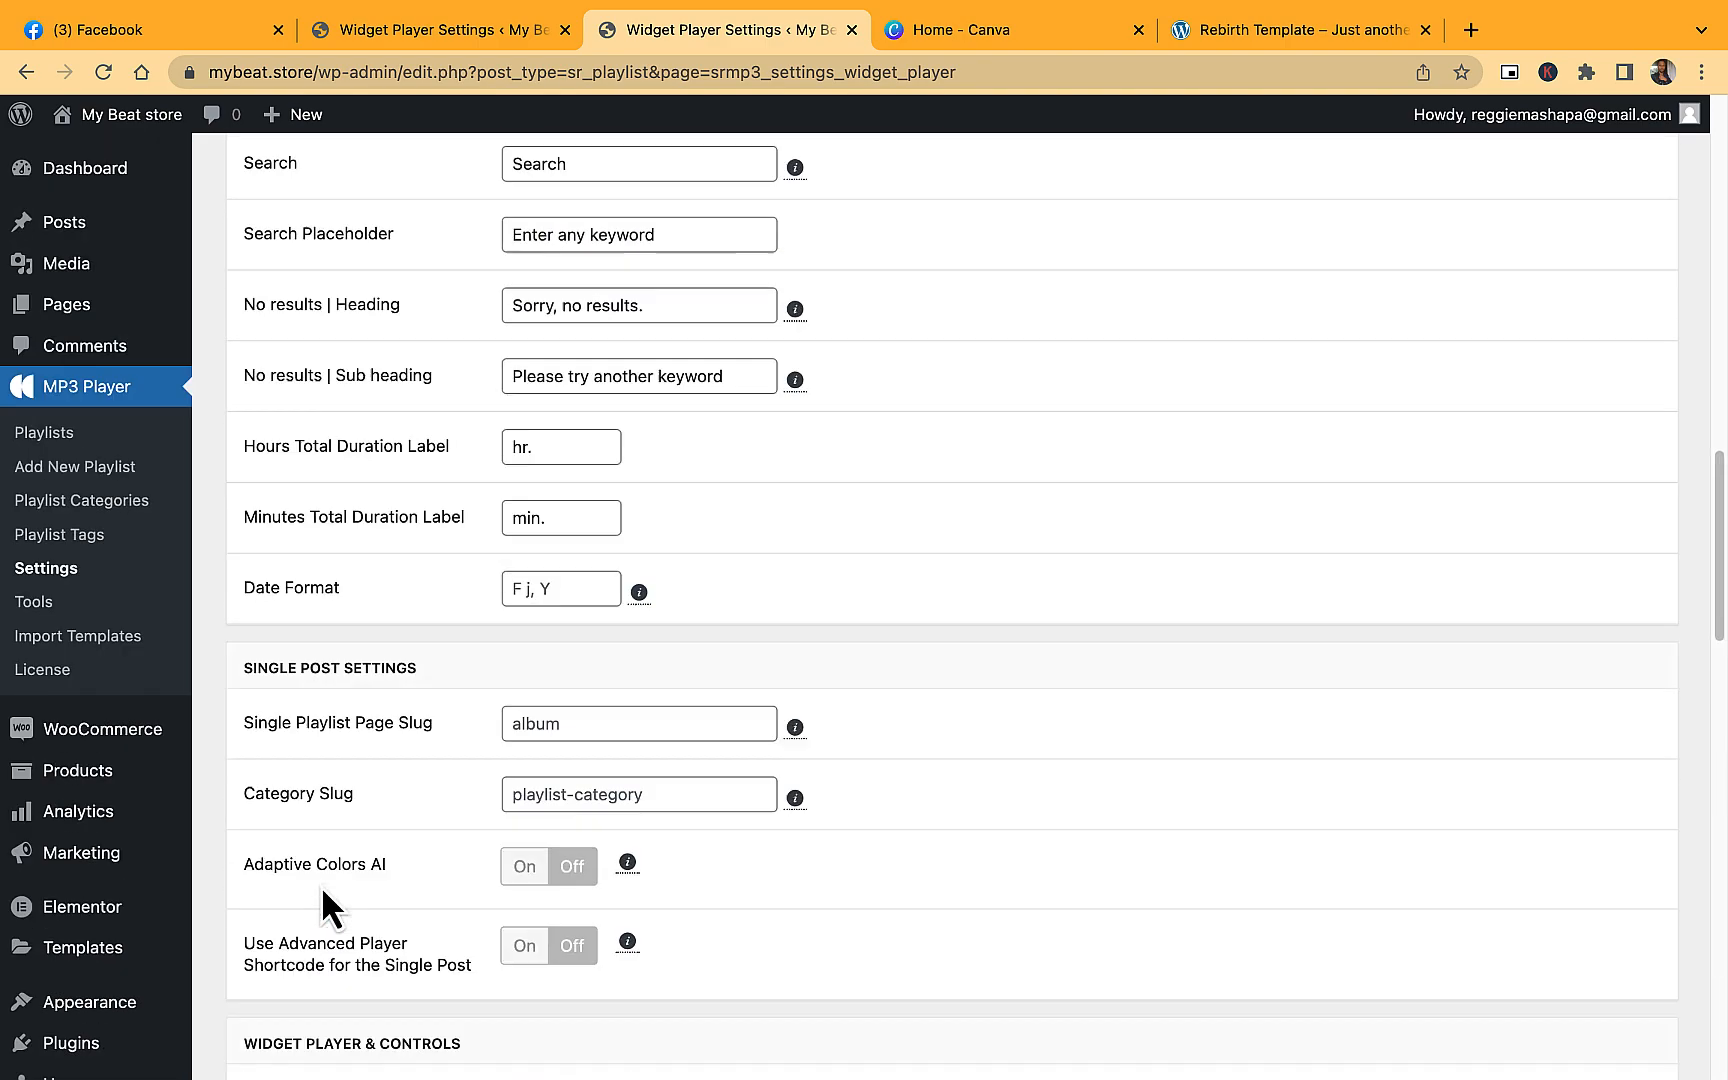
{"action": "scroll", "coordinate": [321, 886], "scroll_direction": "down", "scroll_amount": 10}
{"action": "left_click", "coordinate": [316, 915]}
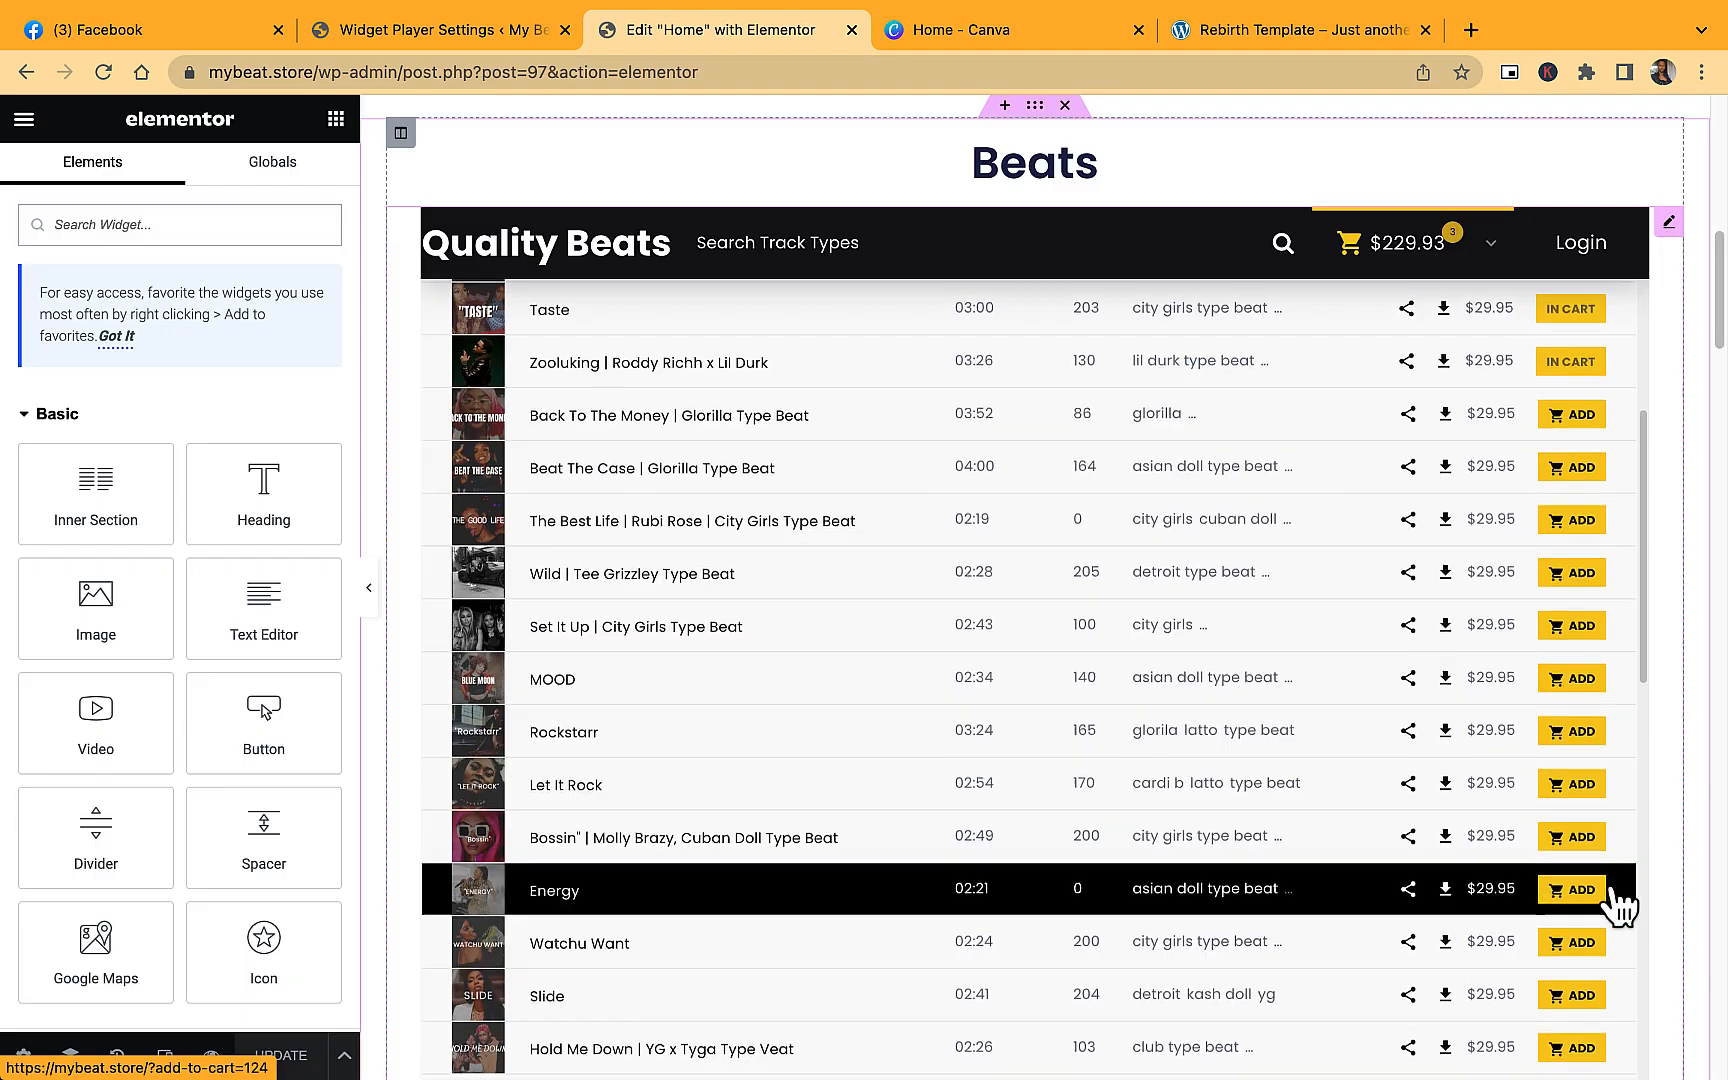
Set the label font size of the Trending Beats player's call-to-action buttons to 18 px in the home page editor.
{"action": "scroll", "coordinate": [694, 790], "scroll_direction": "down", "scroll_amount": 15}
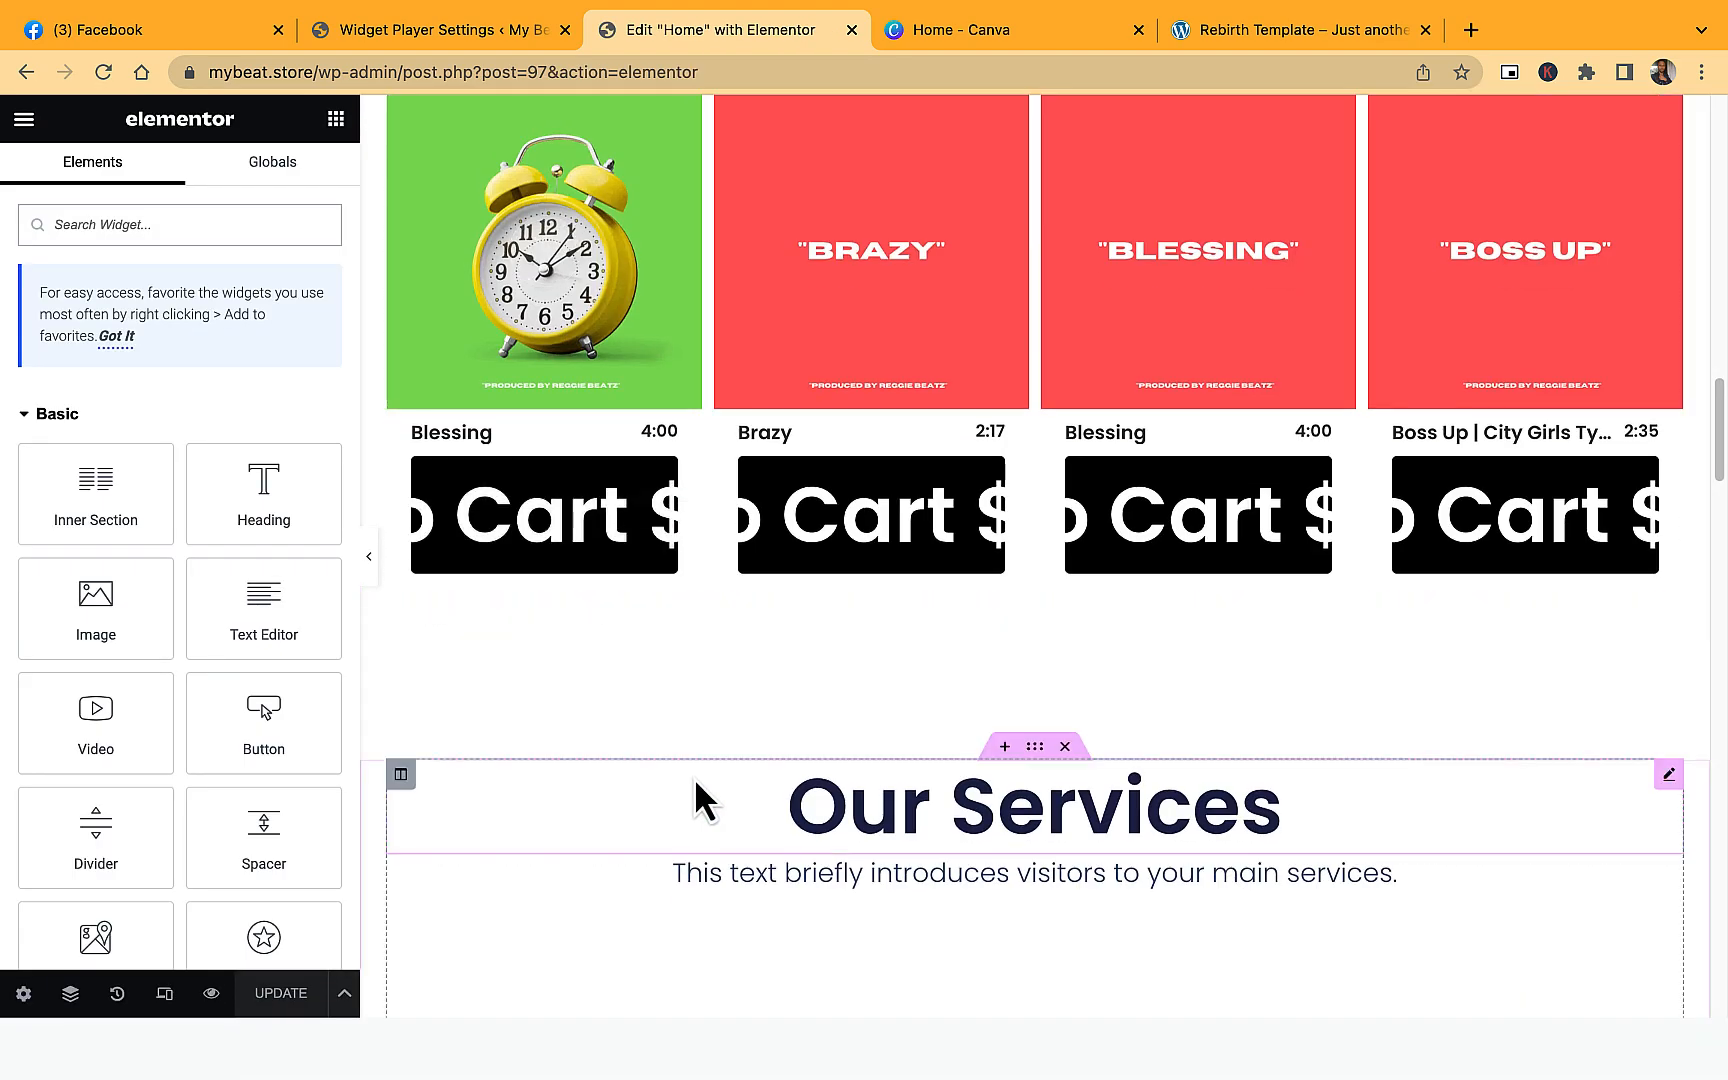
{"action": "scroll", "coordinate": [694, 778], "scroll_direction": "up", "scroll_amount": 2}
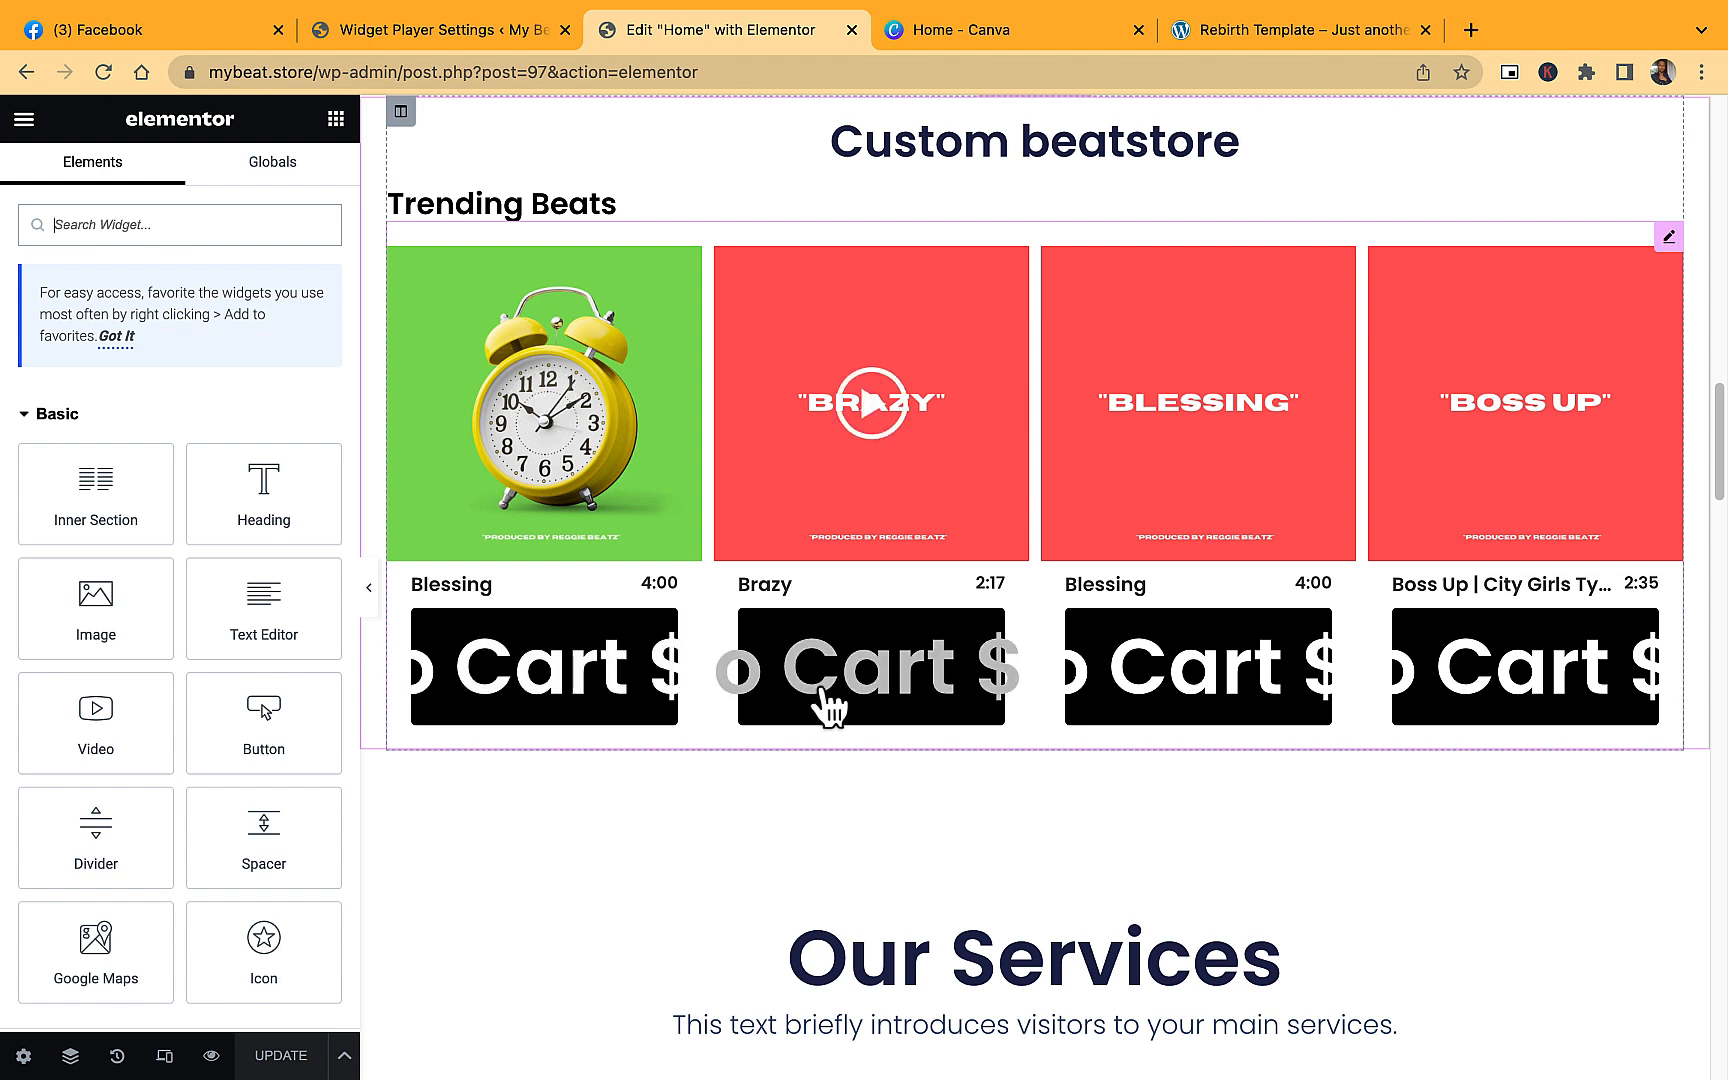
{"action": "left_click", "coordinate": [1668, 238]}
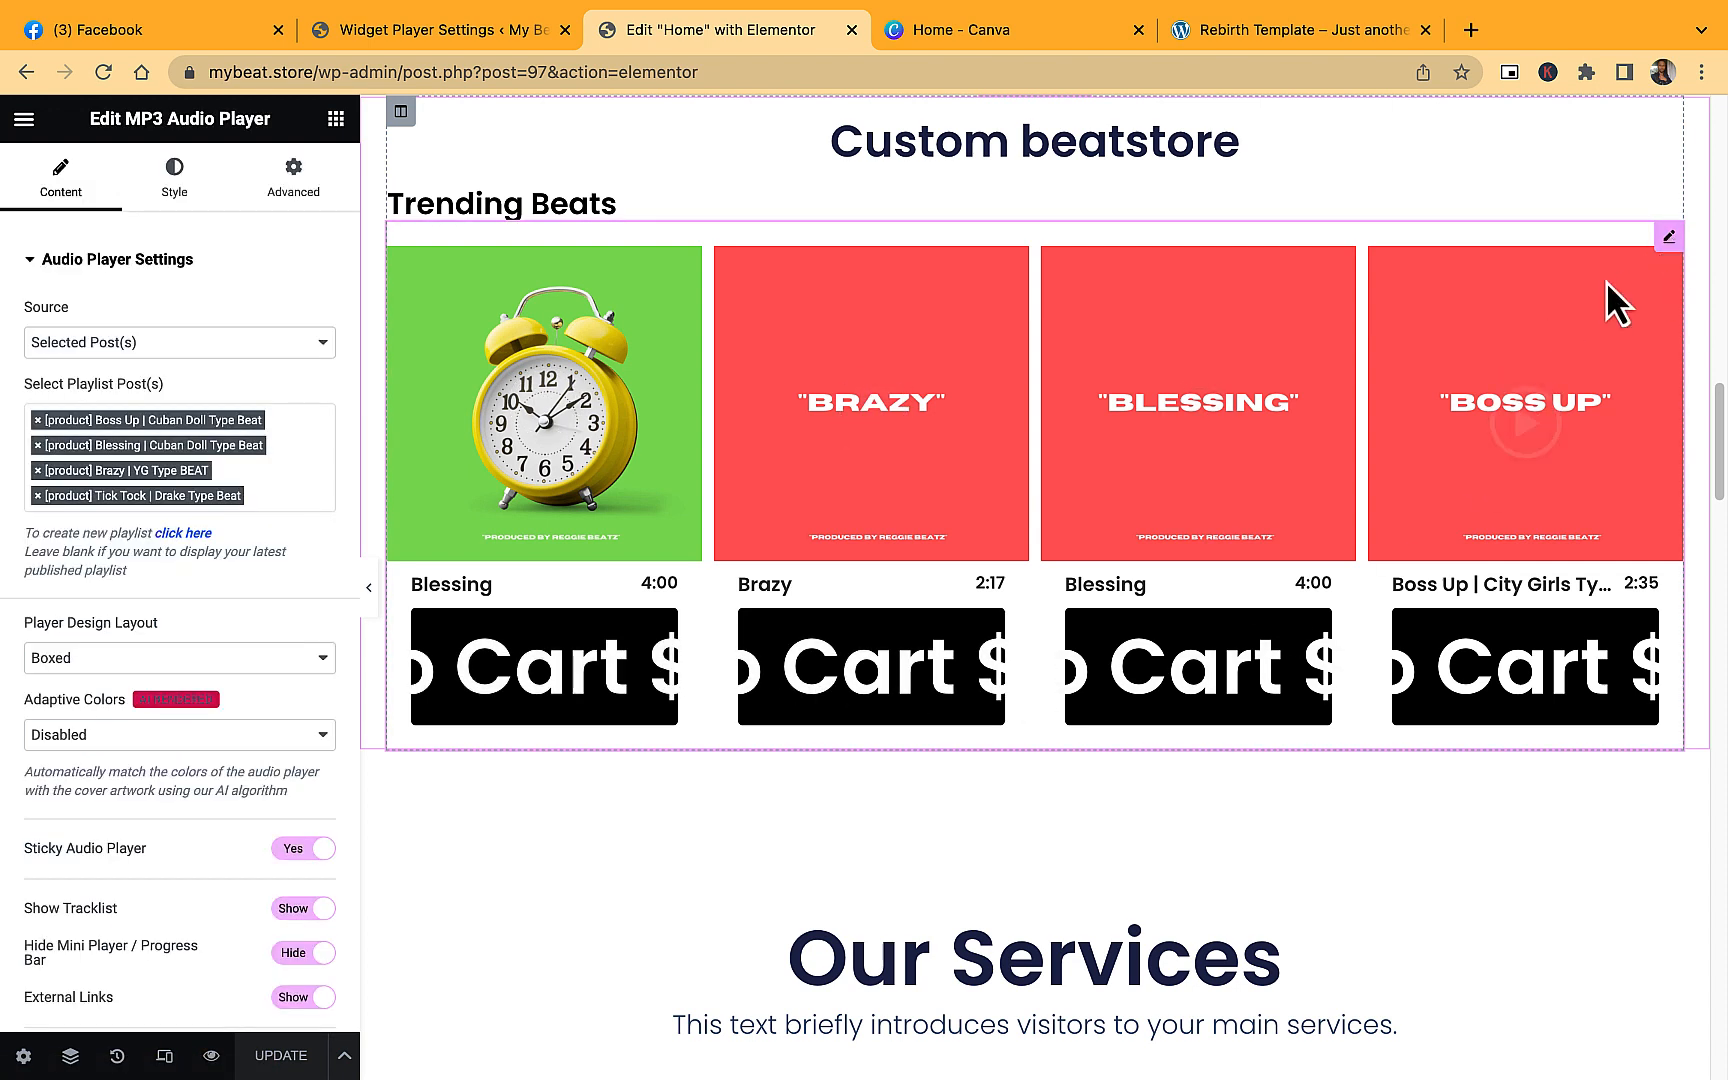
{"action": "left_click", "coordinate": [176, 190]}
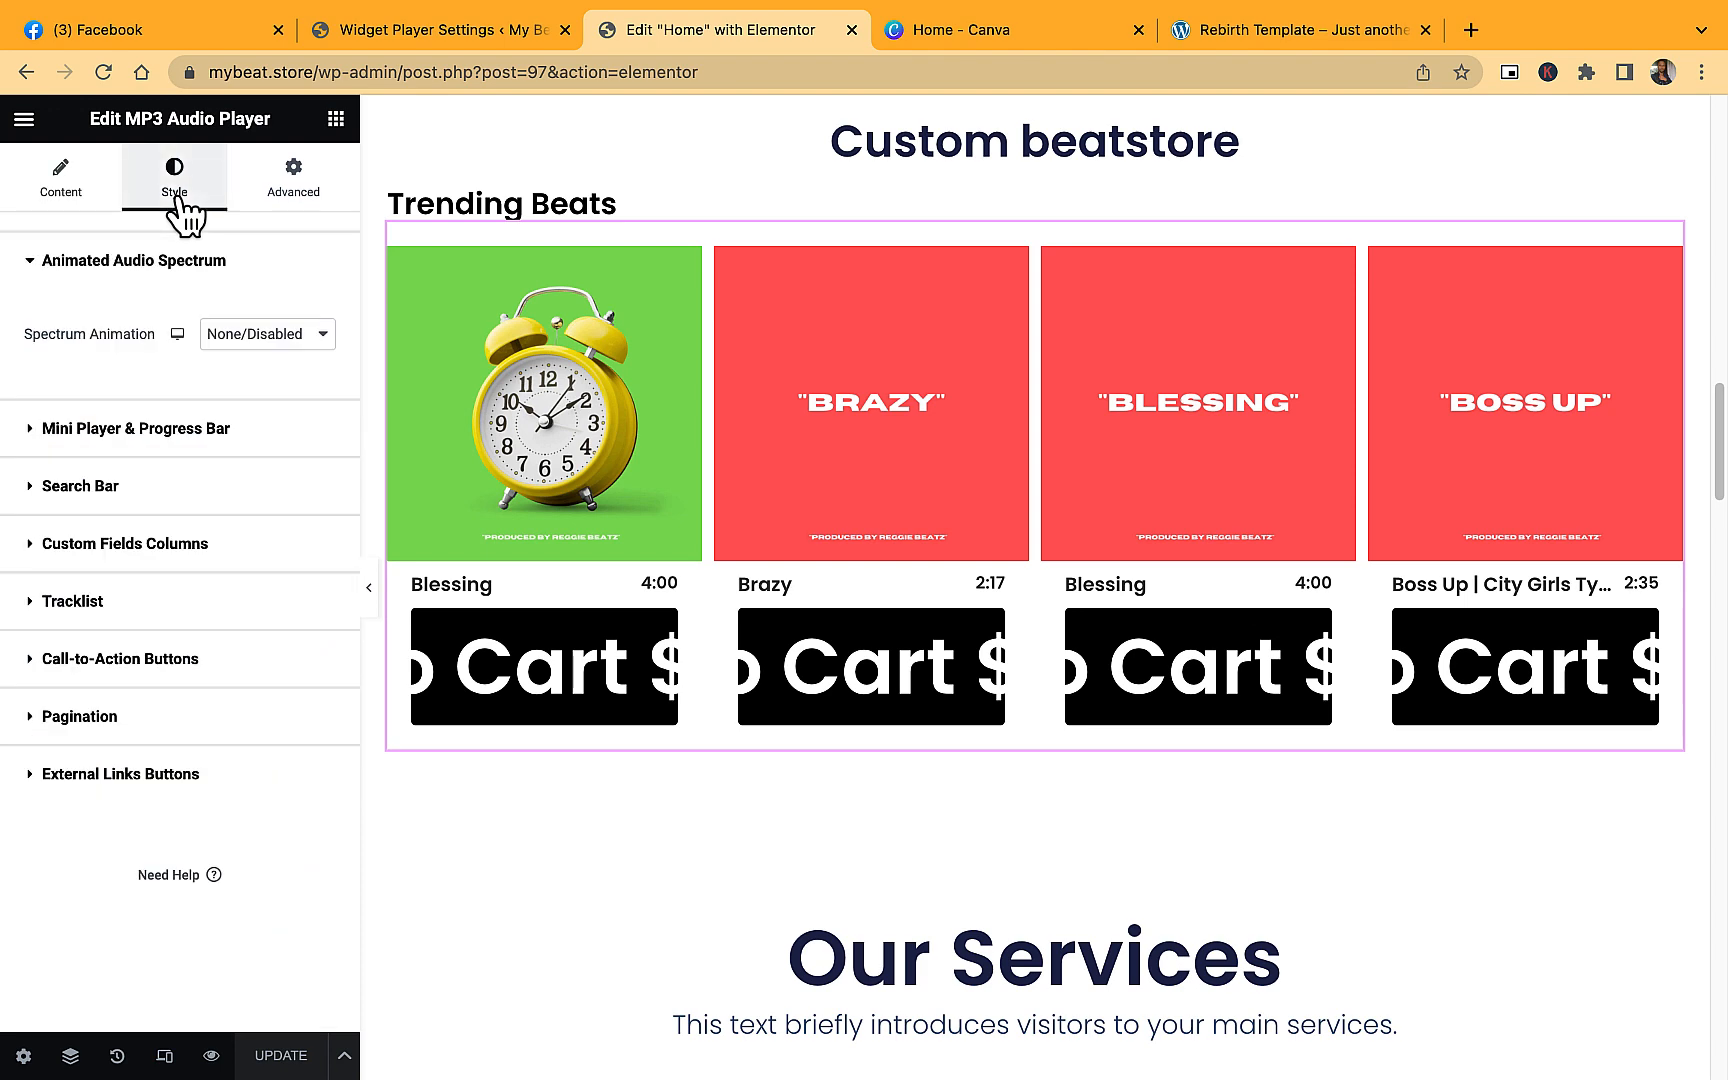
{"action": "left_click", "coordinate": [140, 660]}
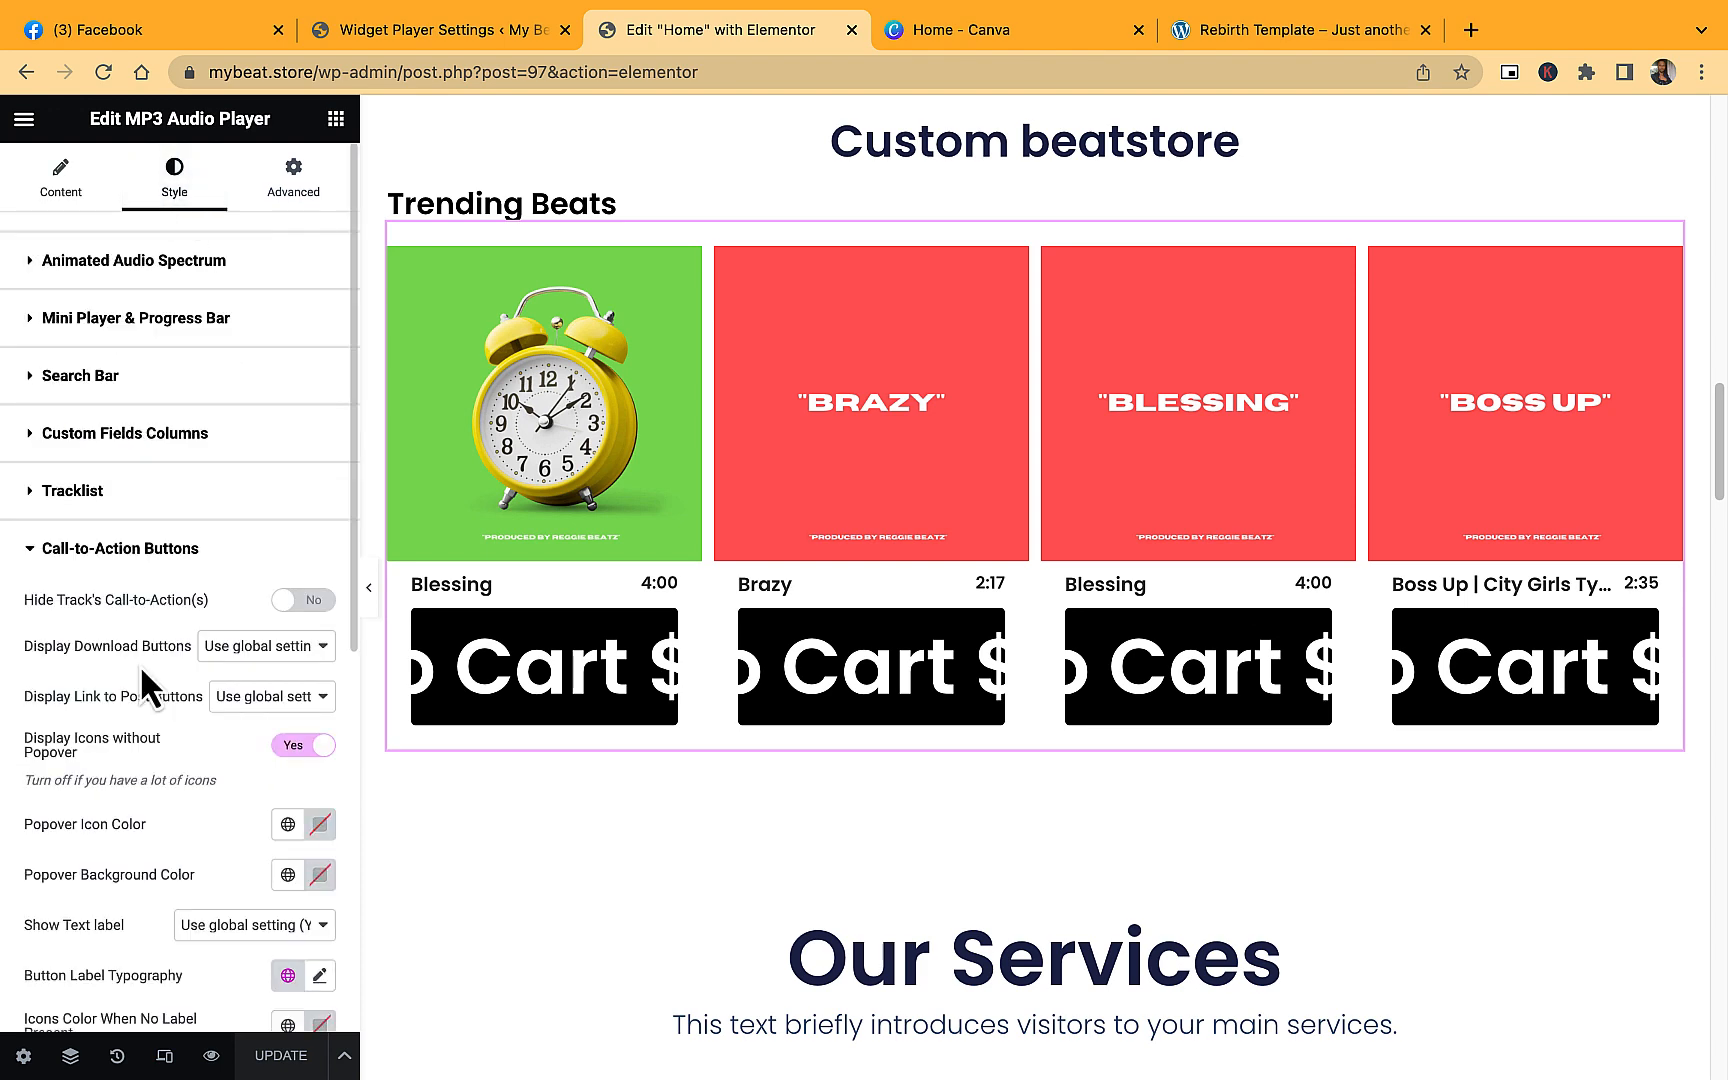
{"action": "scroll", "coordinate": [140, 664], "scroll_direction": "down", "scroll_amount": 3}
{"action": "scroll", "coordinate": [142, 662], "scroll_direction": "down", "scroll_amount": 1}
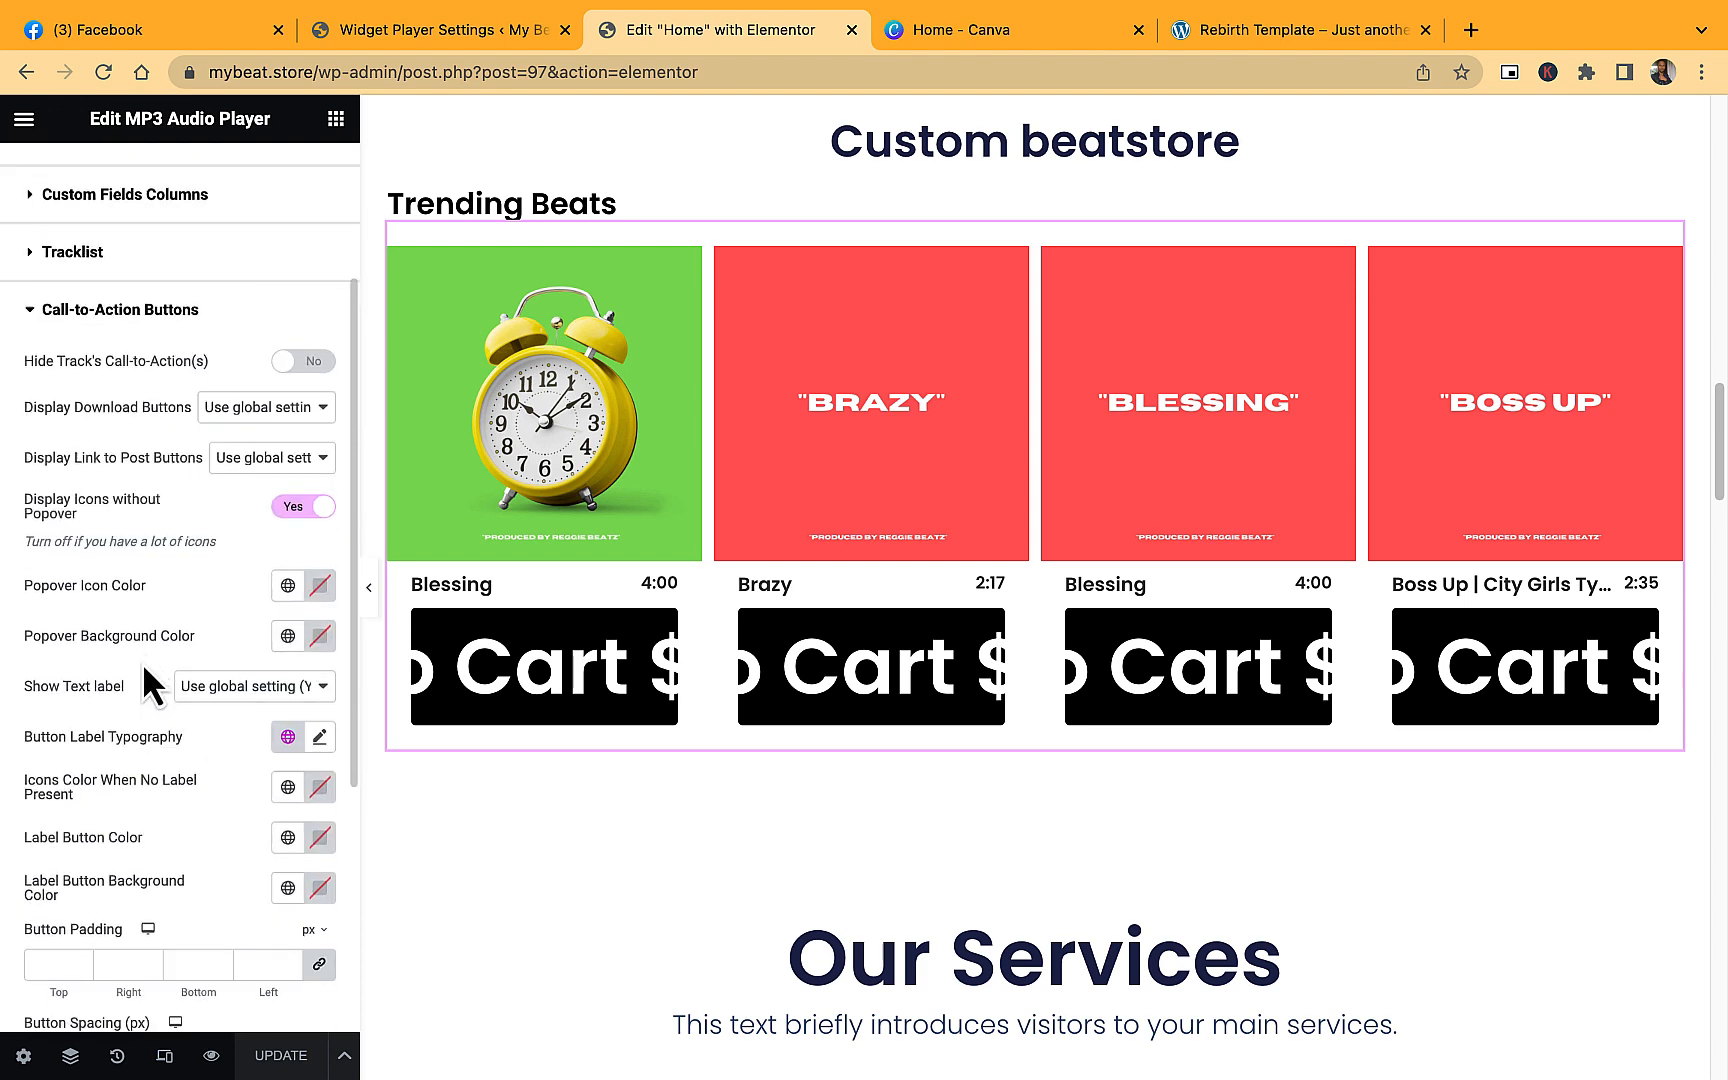
{"action": "left_click", "coordinate": [320, 688]}
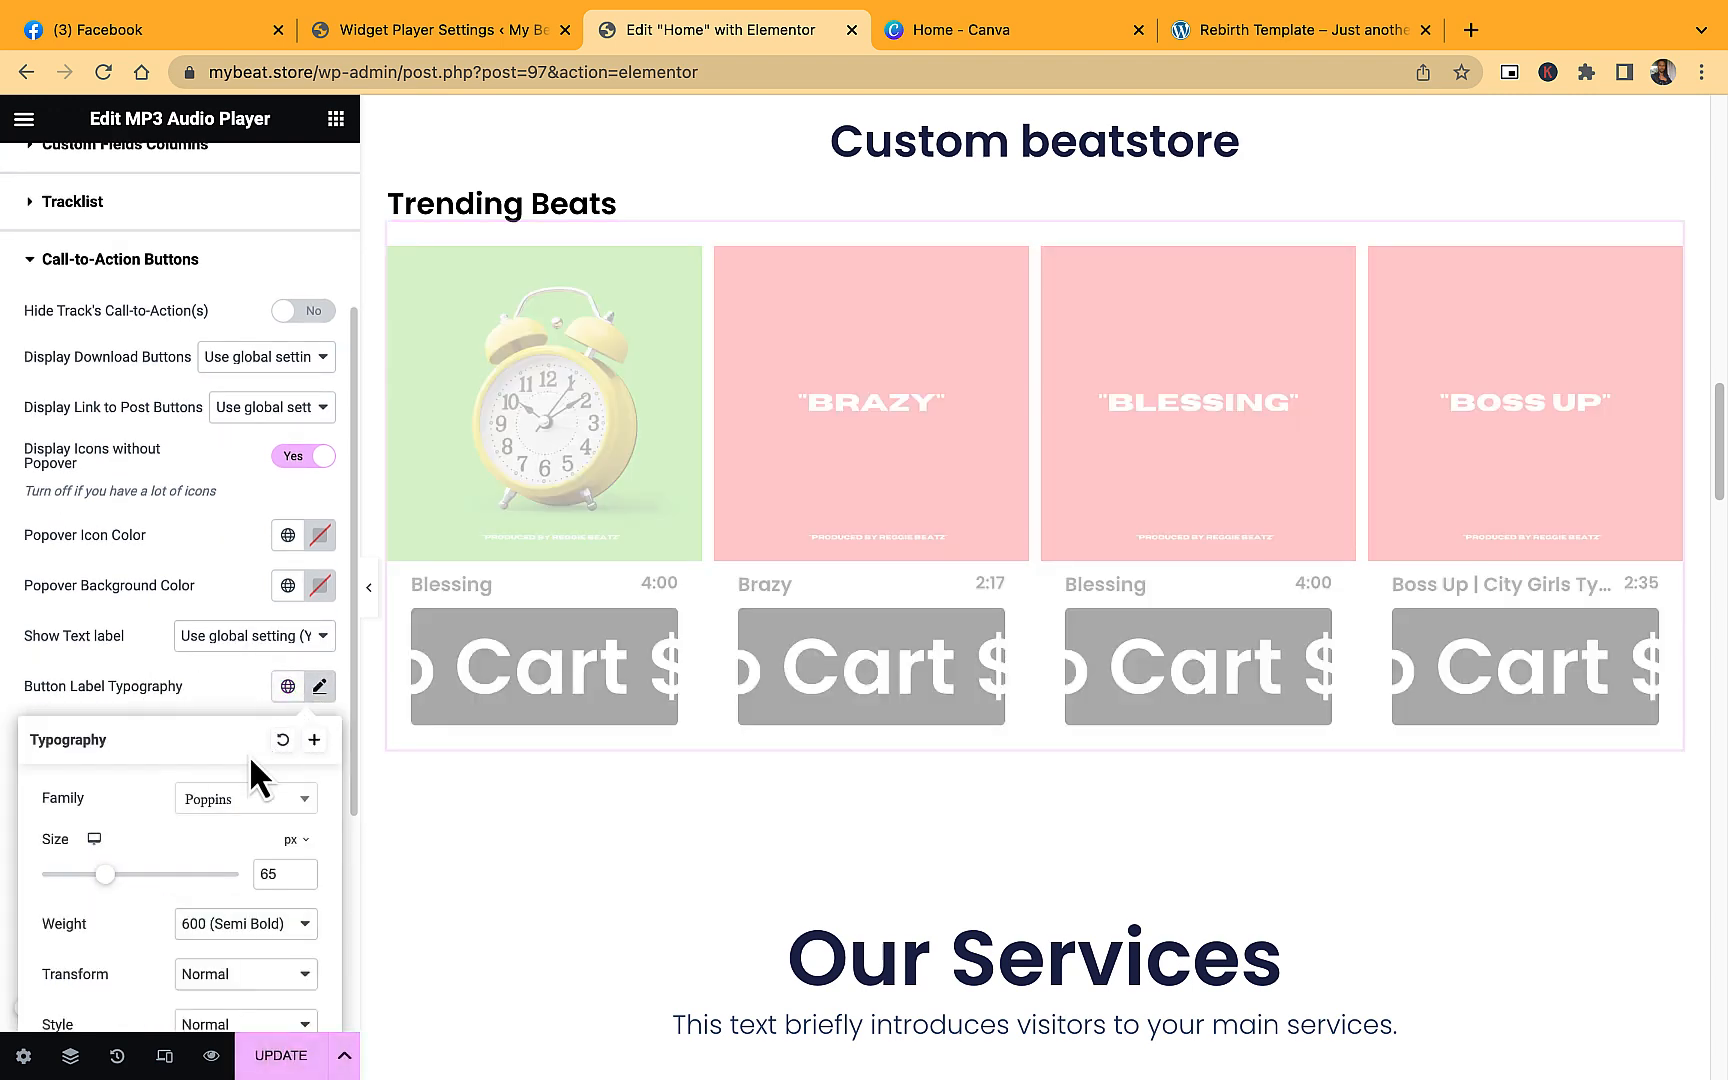
{"action": "left_click_drag", "start_coordinate": [101, 877], "coordinate": [58, 884]}
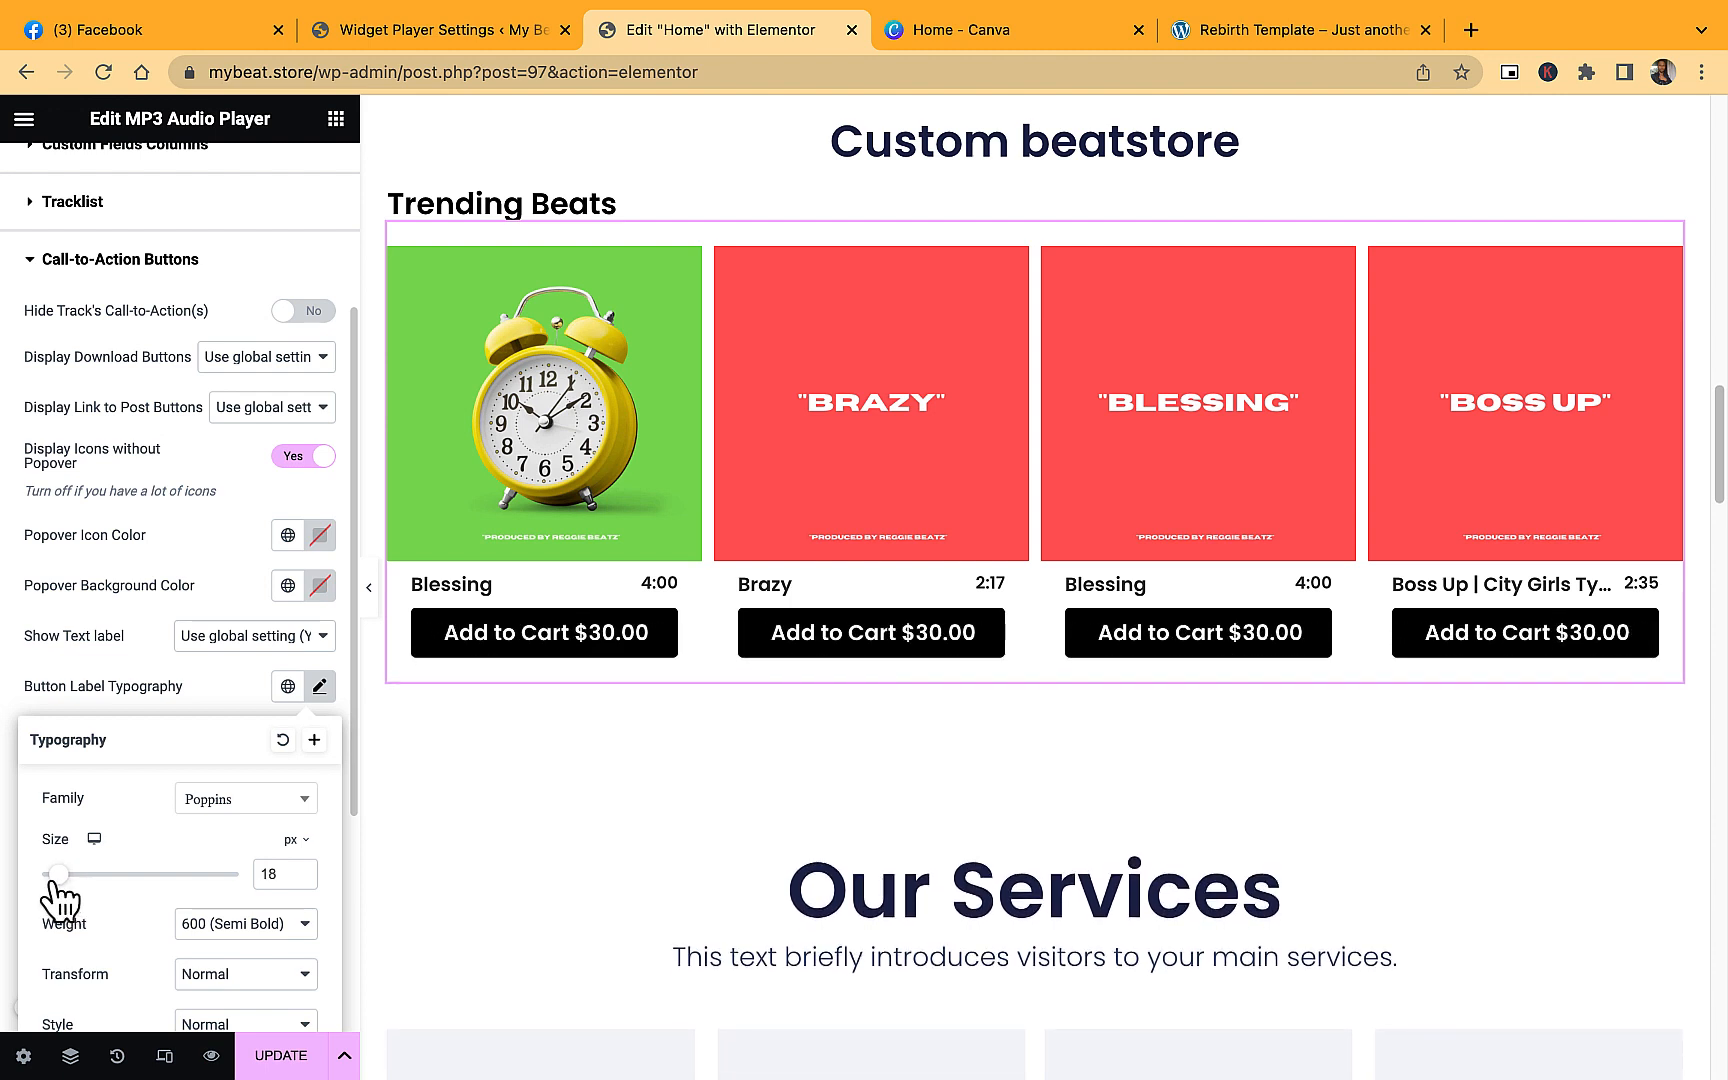
{"action": "left_click", "coordinate": [158, 688]}
Copy the background color code #F0B200 from the style of the "View All Services" button.
{"action": "scroll", "coordinate": [190, 700], "scroll_direction": "up", "scroll_amount": 2}
{"action": "scroll", "coordinate": [1034, 575], "scroll_direction": "up", "scroll_amount": 7}
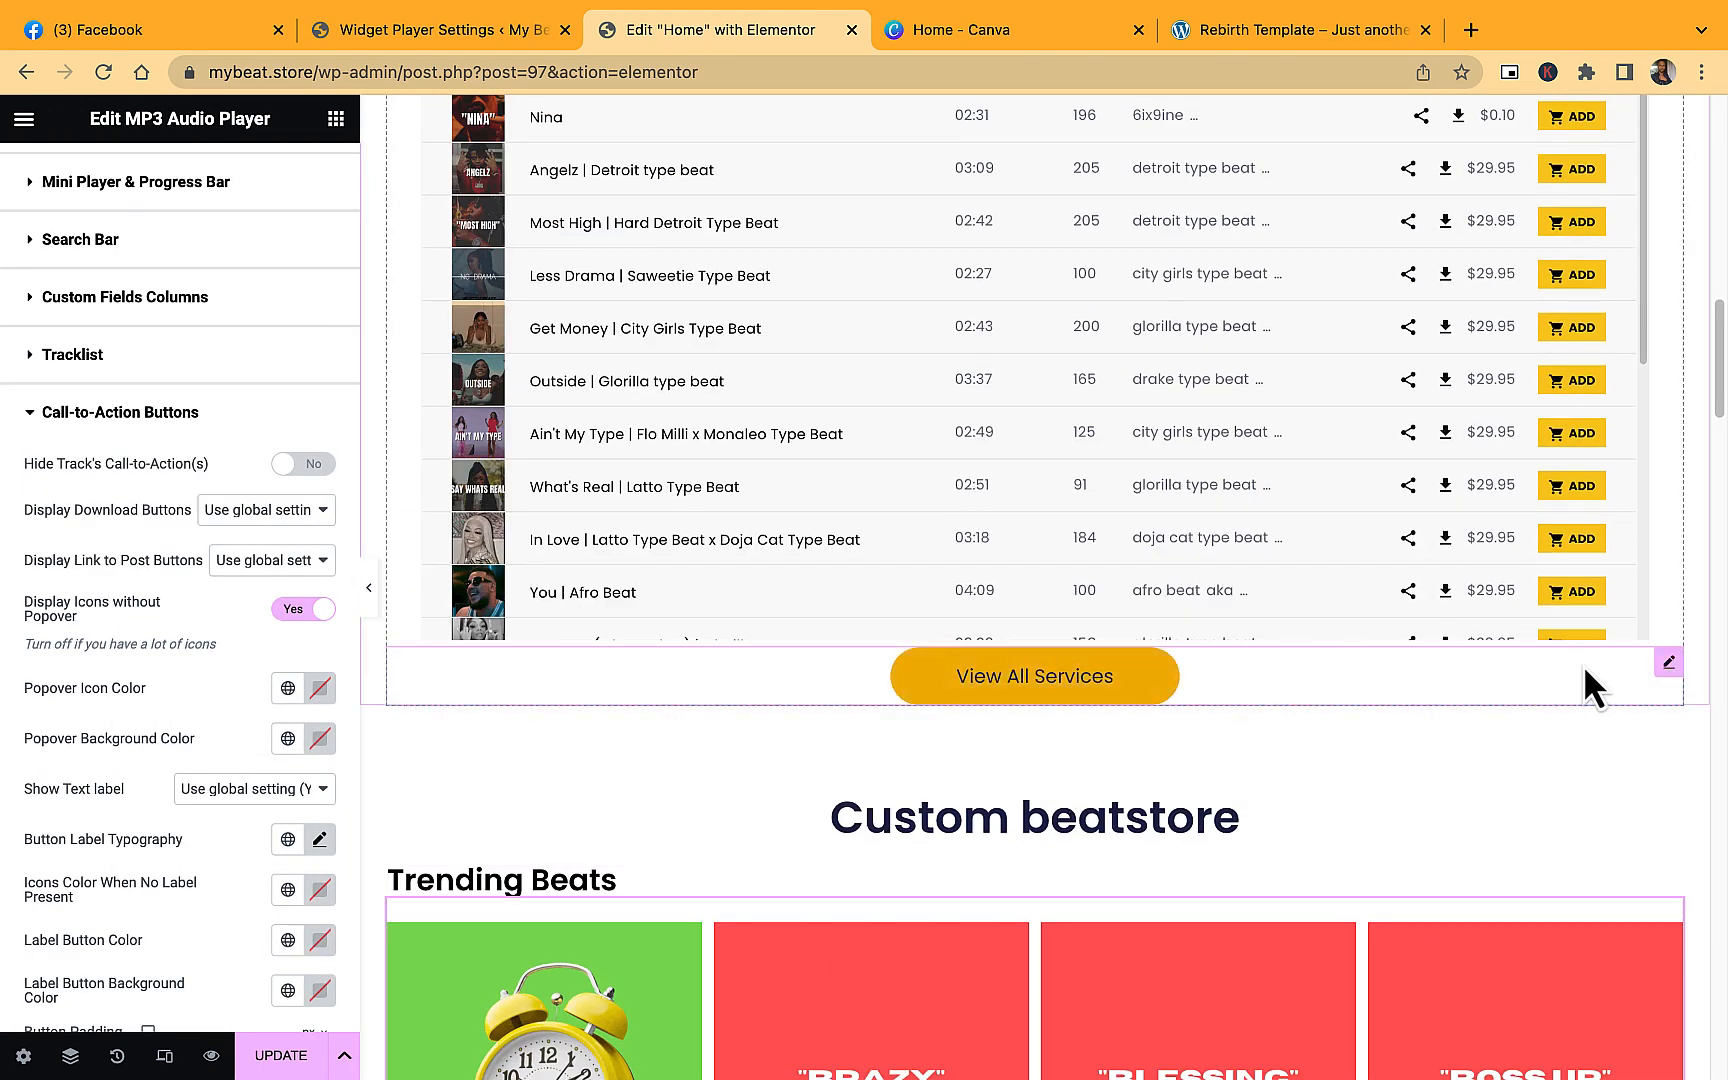
{"action": "left_click", "coordinate": [1669, 662]}
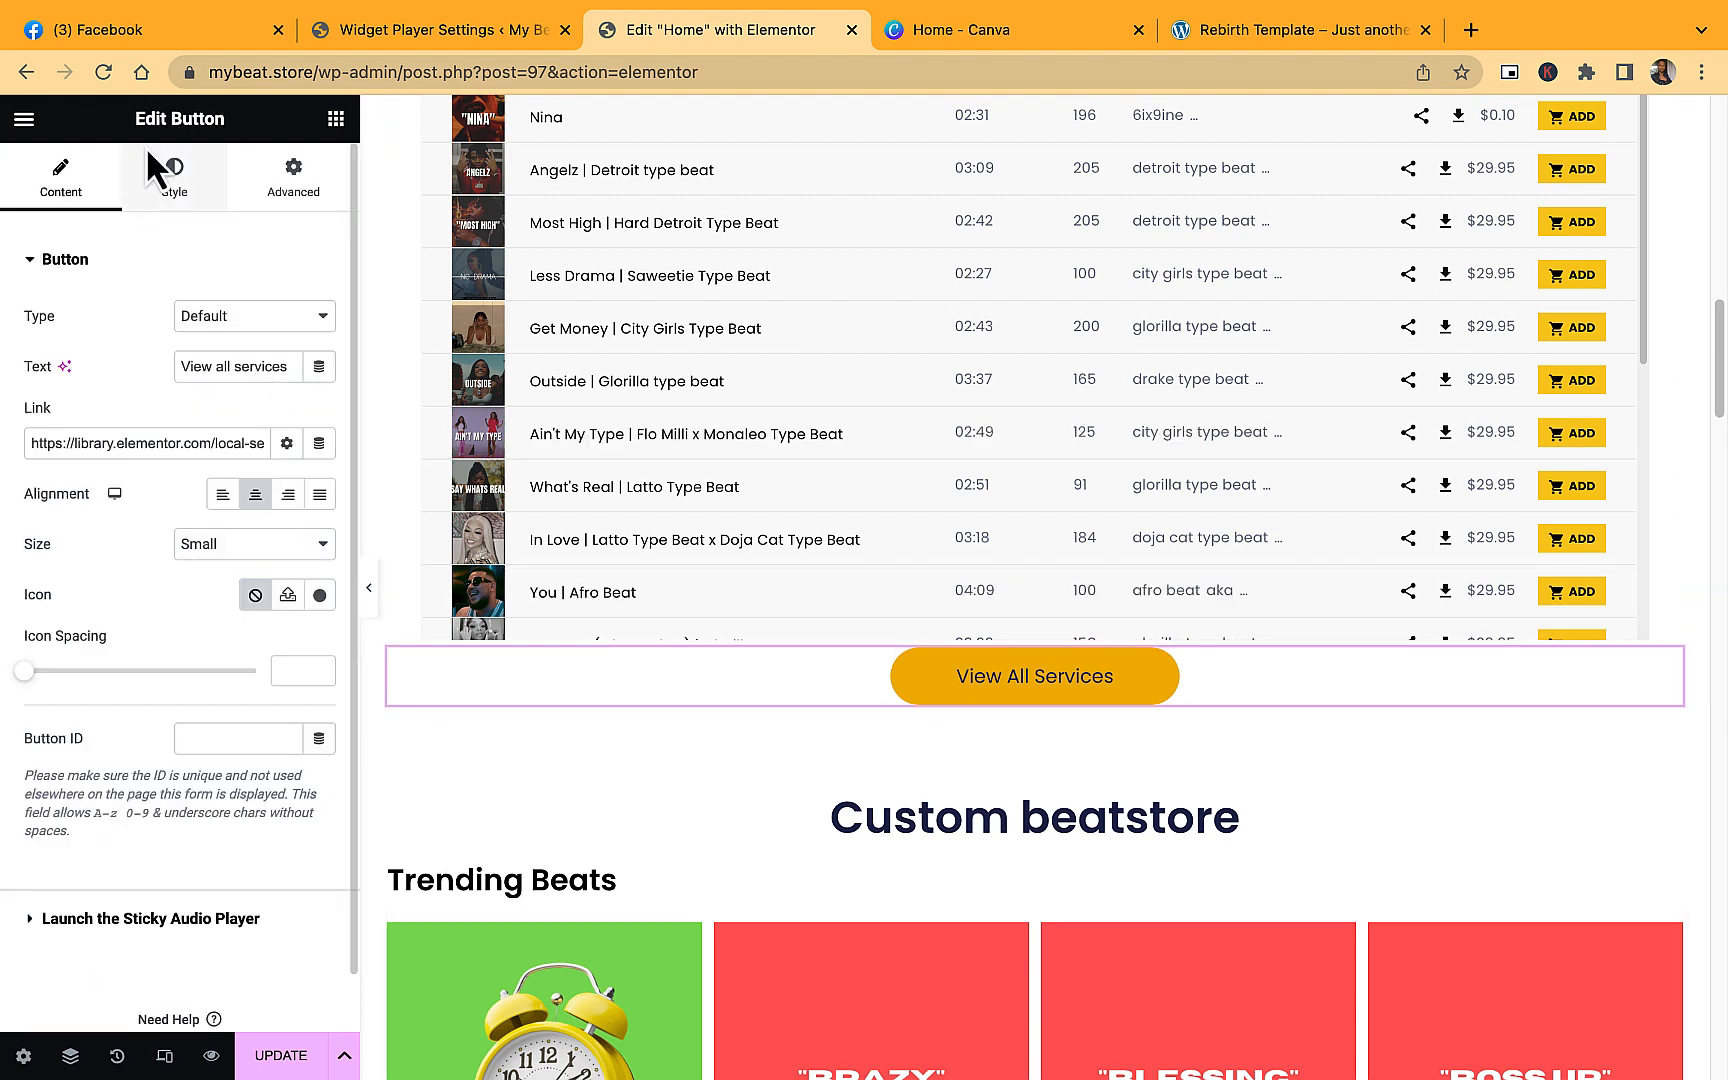
{"action": "left_click", "coordinate": [187, 190]}
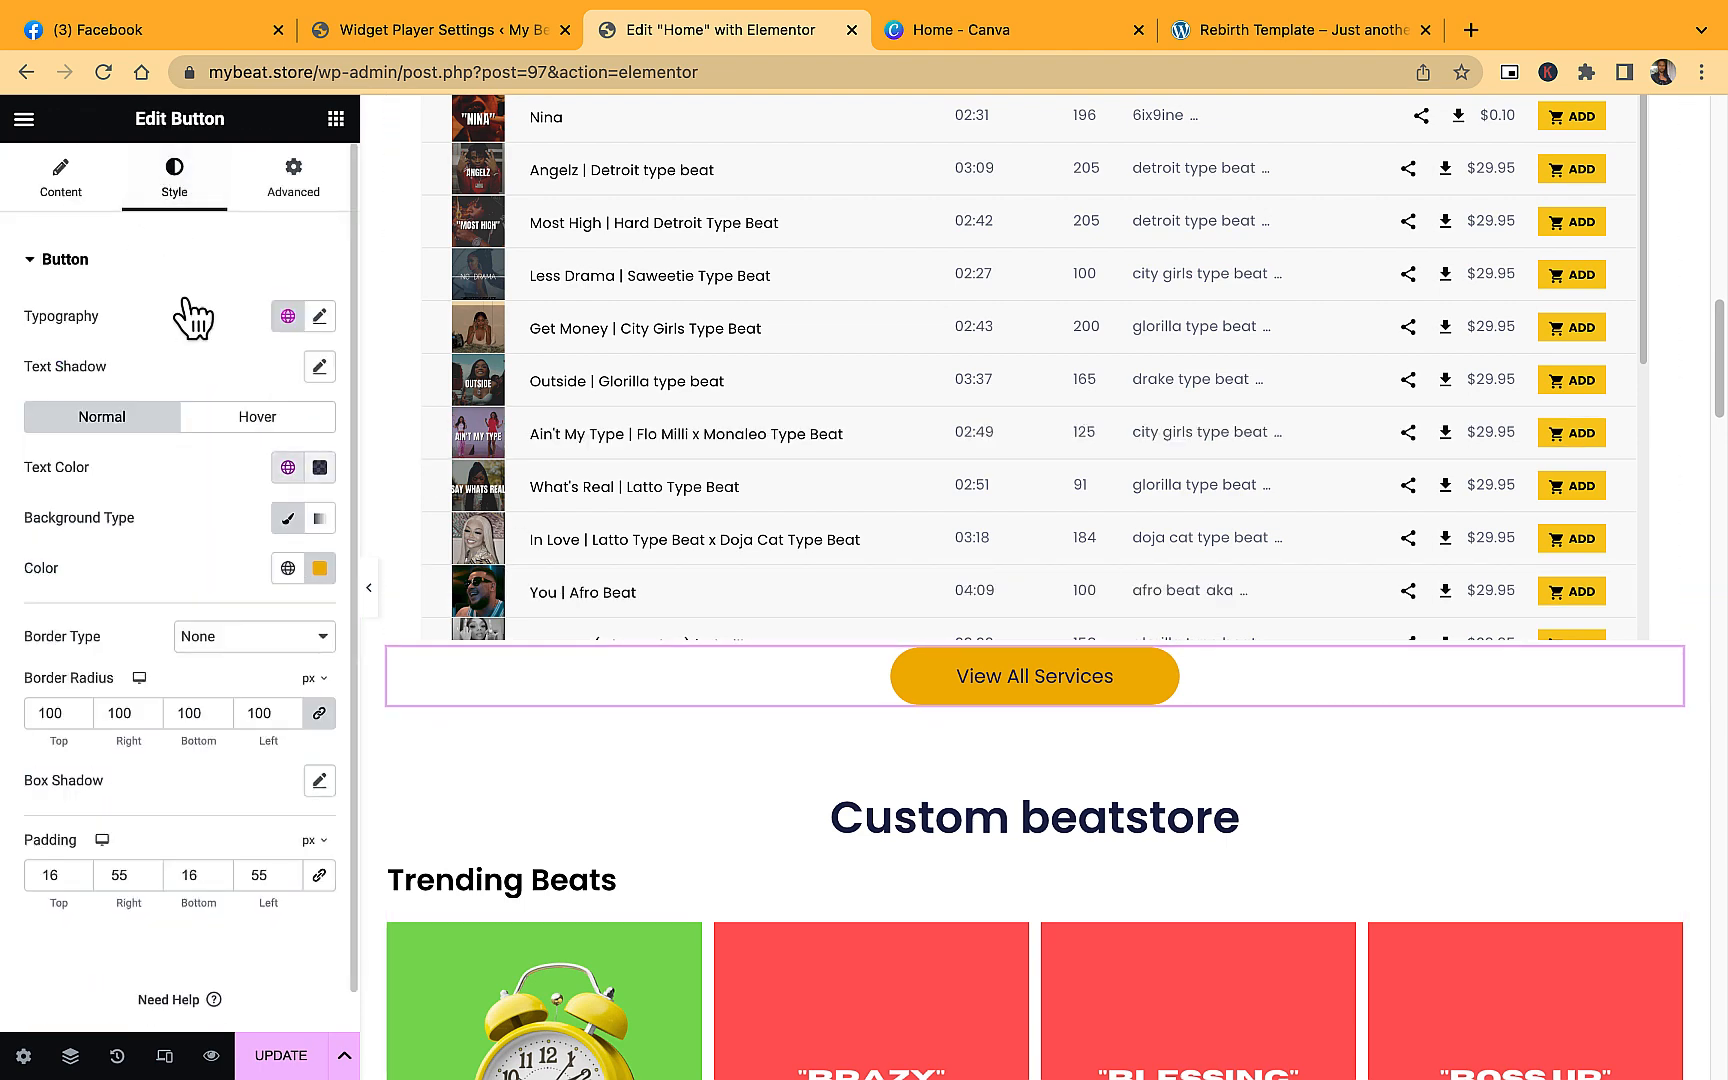
{"action": "left_click", "coordinate": [319, 578]}
{"action": "key", "text": "super+c"}
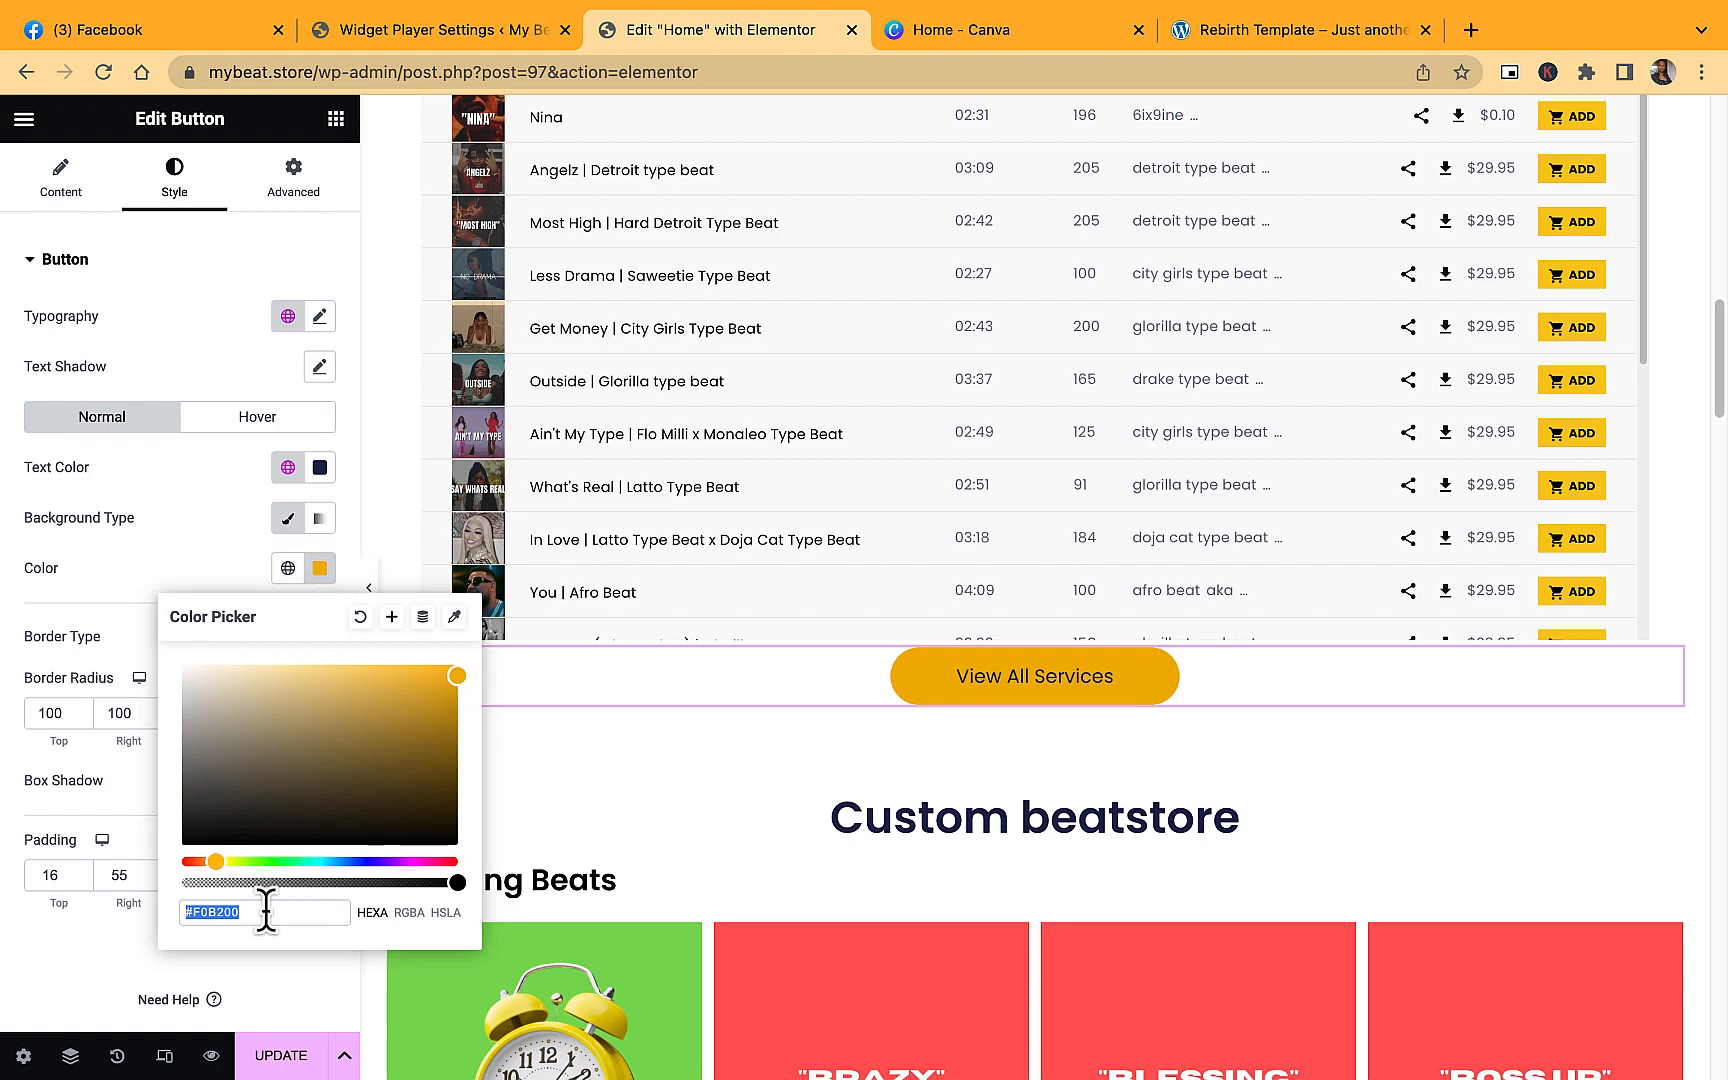
Set the label button background color of the Trending Beats player's call-to-action buttons to the copied #F0B200.
{"action": "scroll", "coordinate": [1040, 600], "scroll_direction": "down", "scroll_amount": 5}
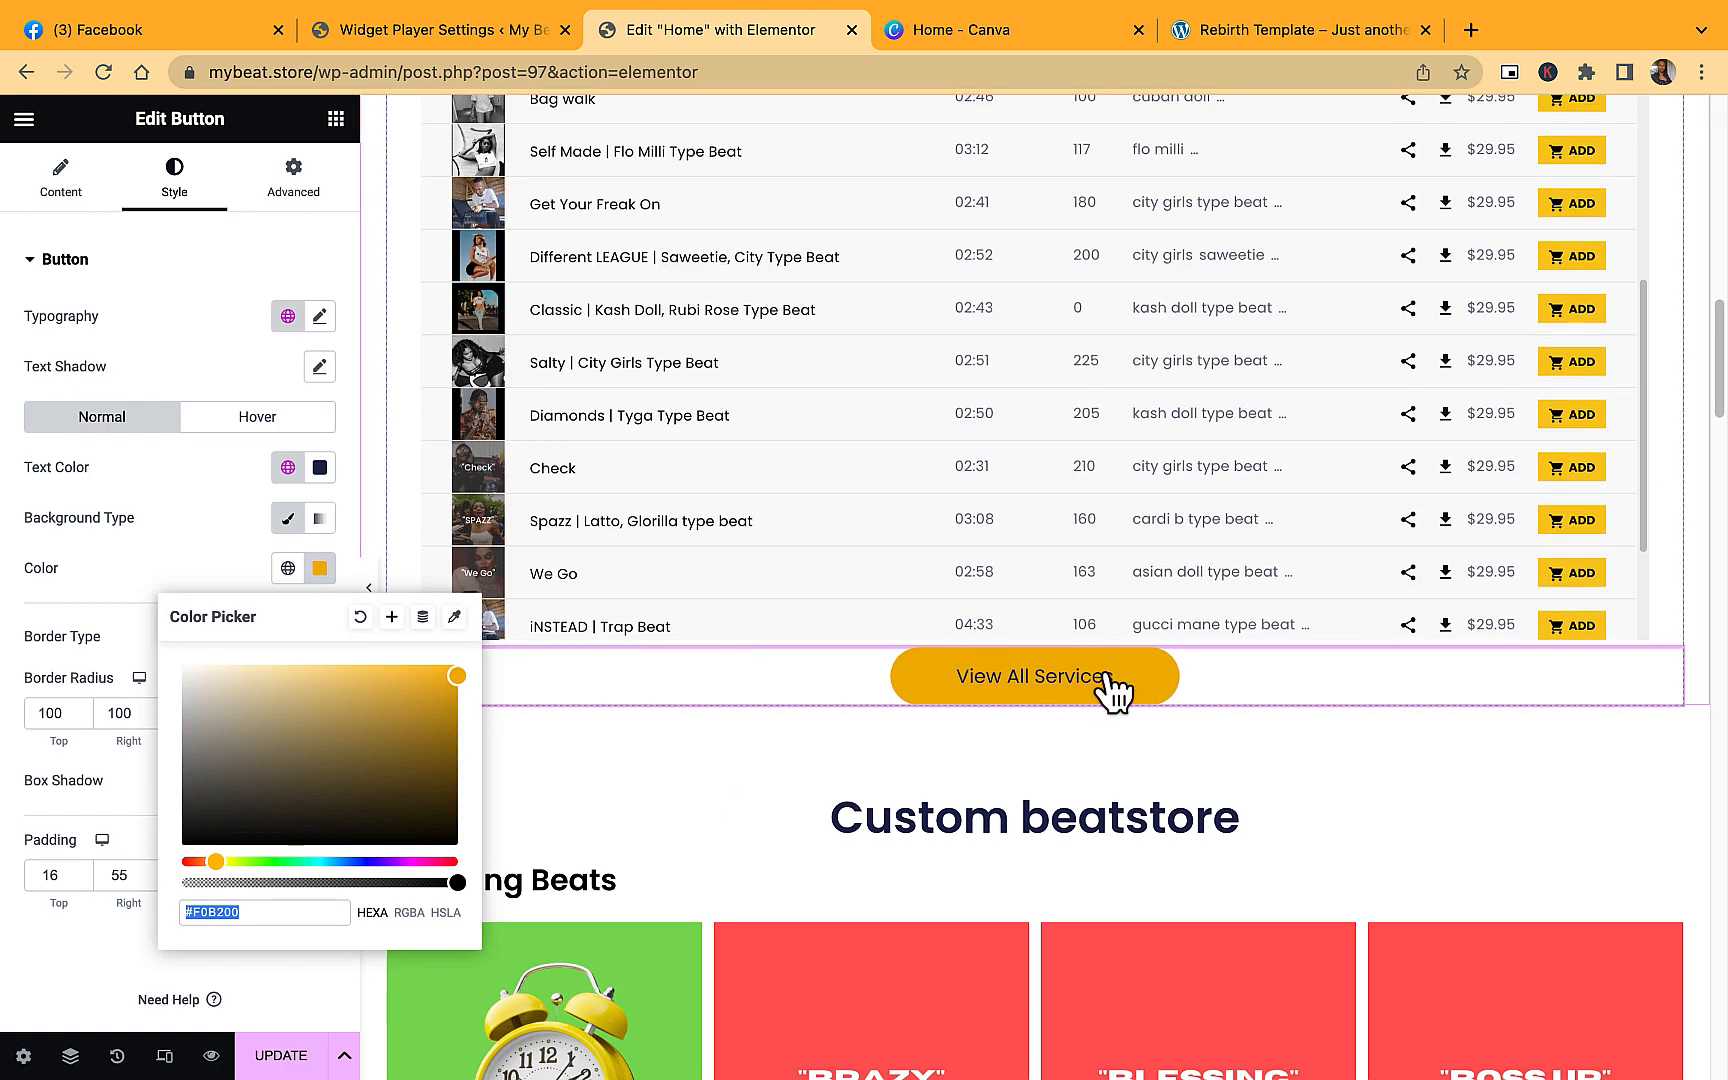
{"action": "scroll", "coordinate": [1432, 787], "scroll_direction": "down", "scroll_amount": 15}
{"action": "scroll", "coordinate": [1392, 801], "scroll_direction": "up", "scroll_amount": 7}
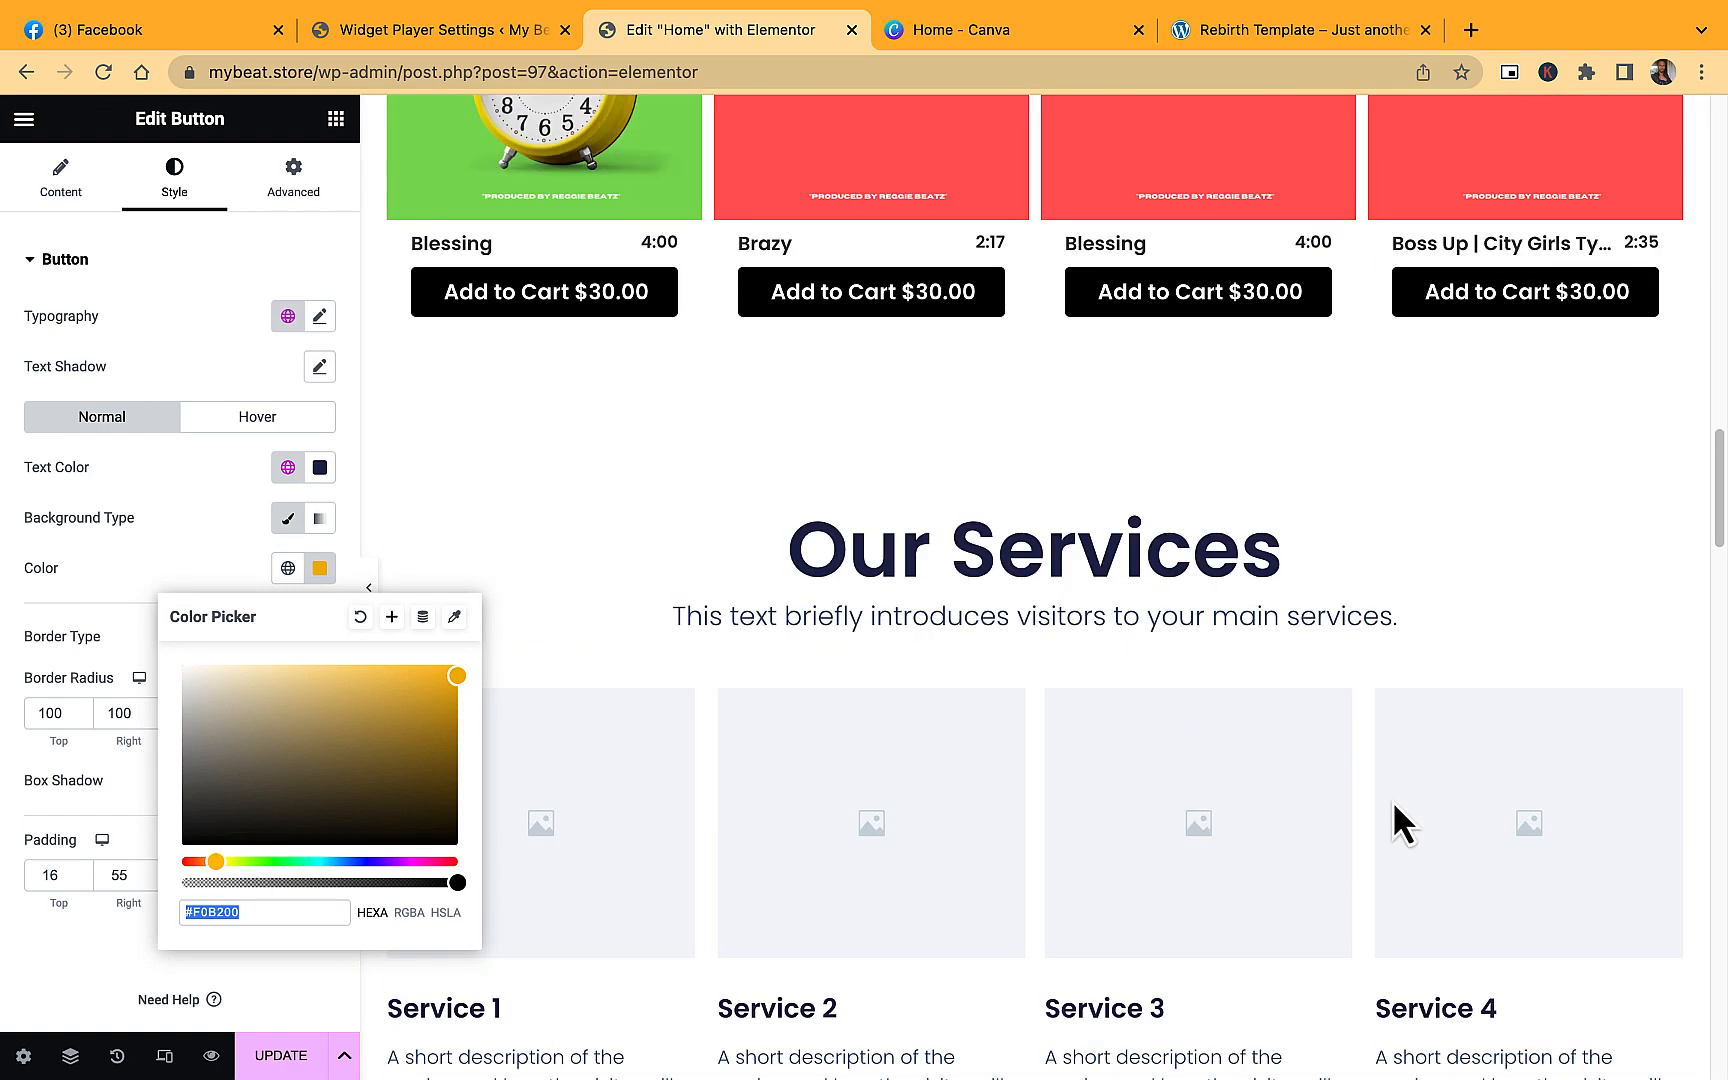
{"action": "scroll", "coordinate": [1364, 755], "scroll_direction": "up", "scroll_amount": 2}
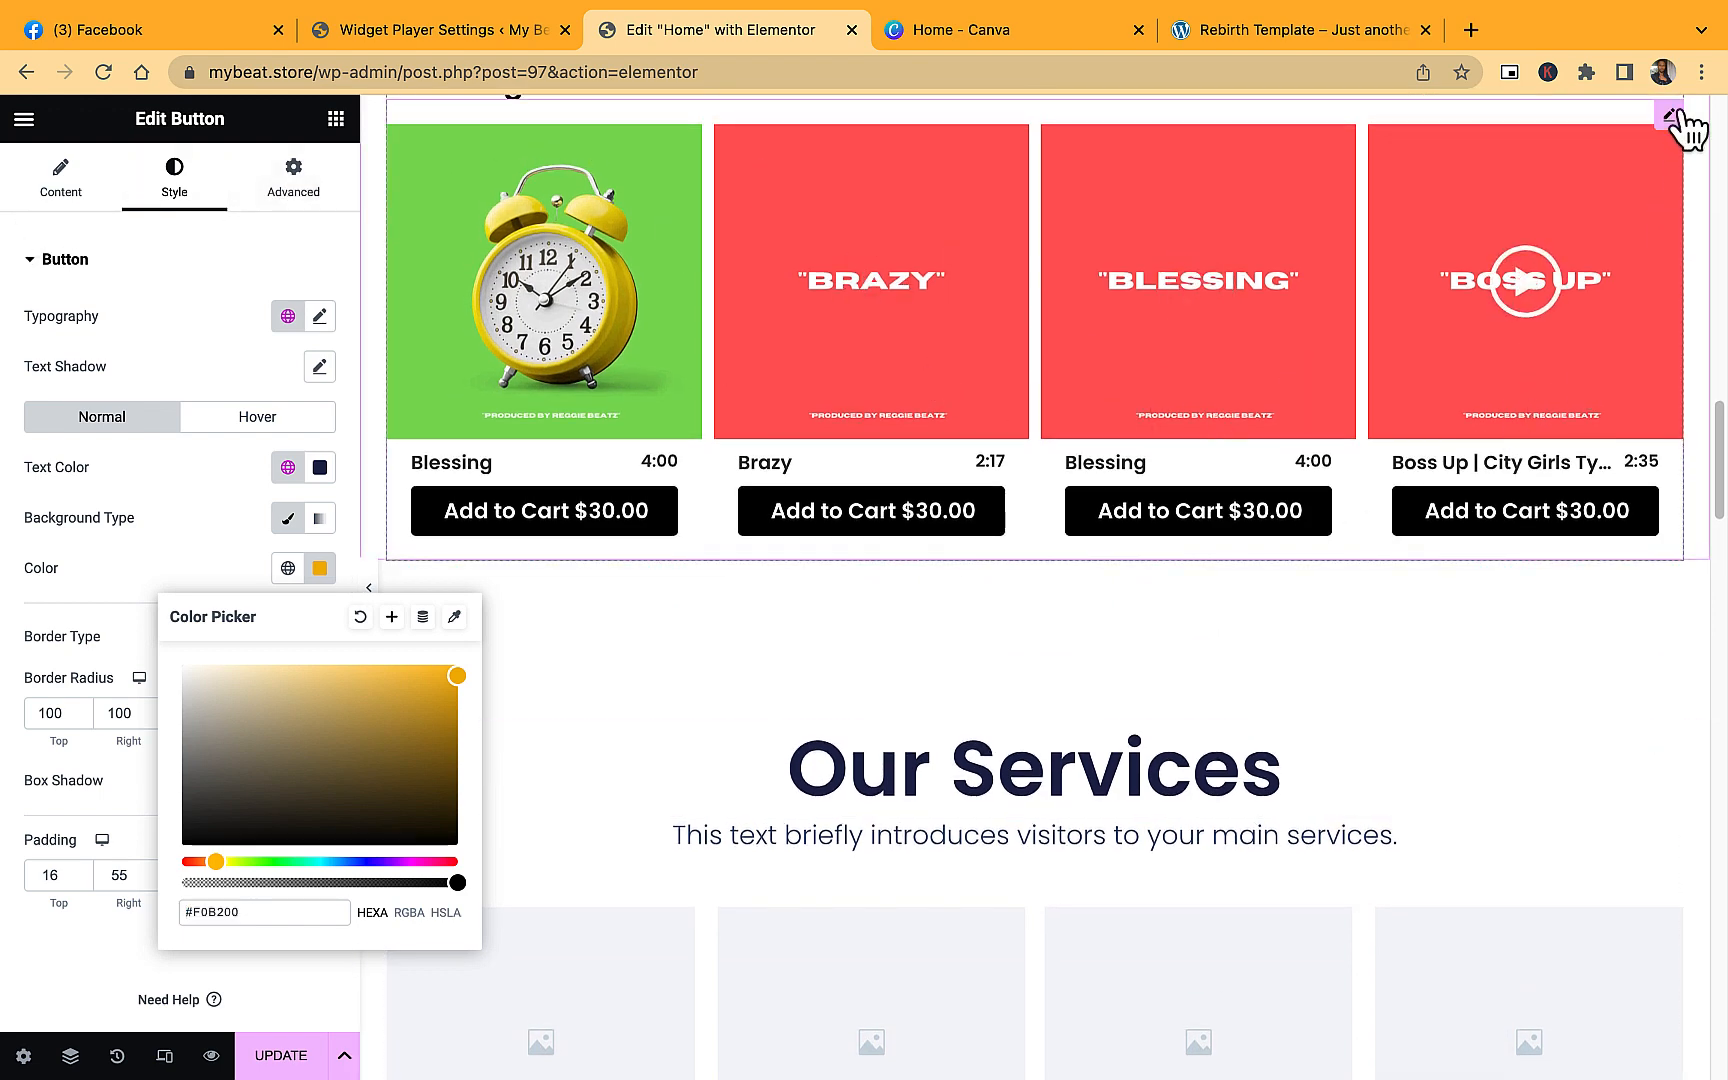
{"action": "left_click", "coordinate": [1668, 118]}
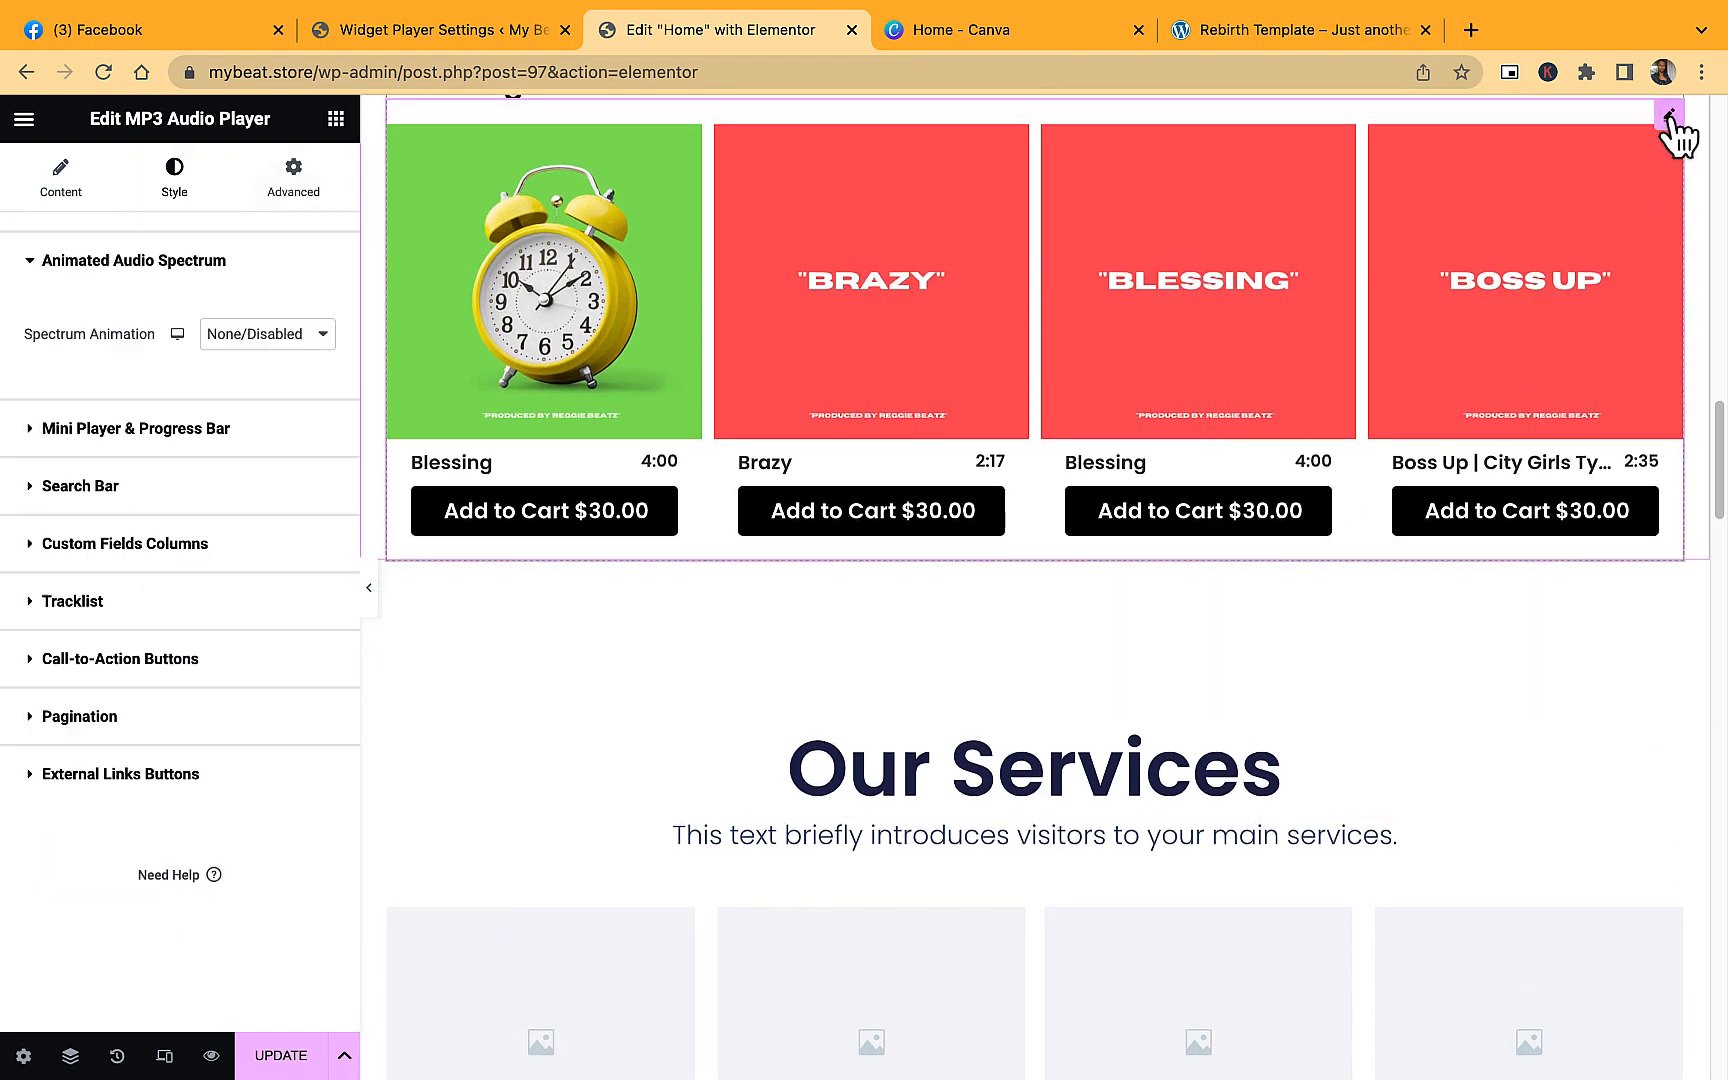
{"action": "left_click", "coordinate": [162, 660]}
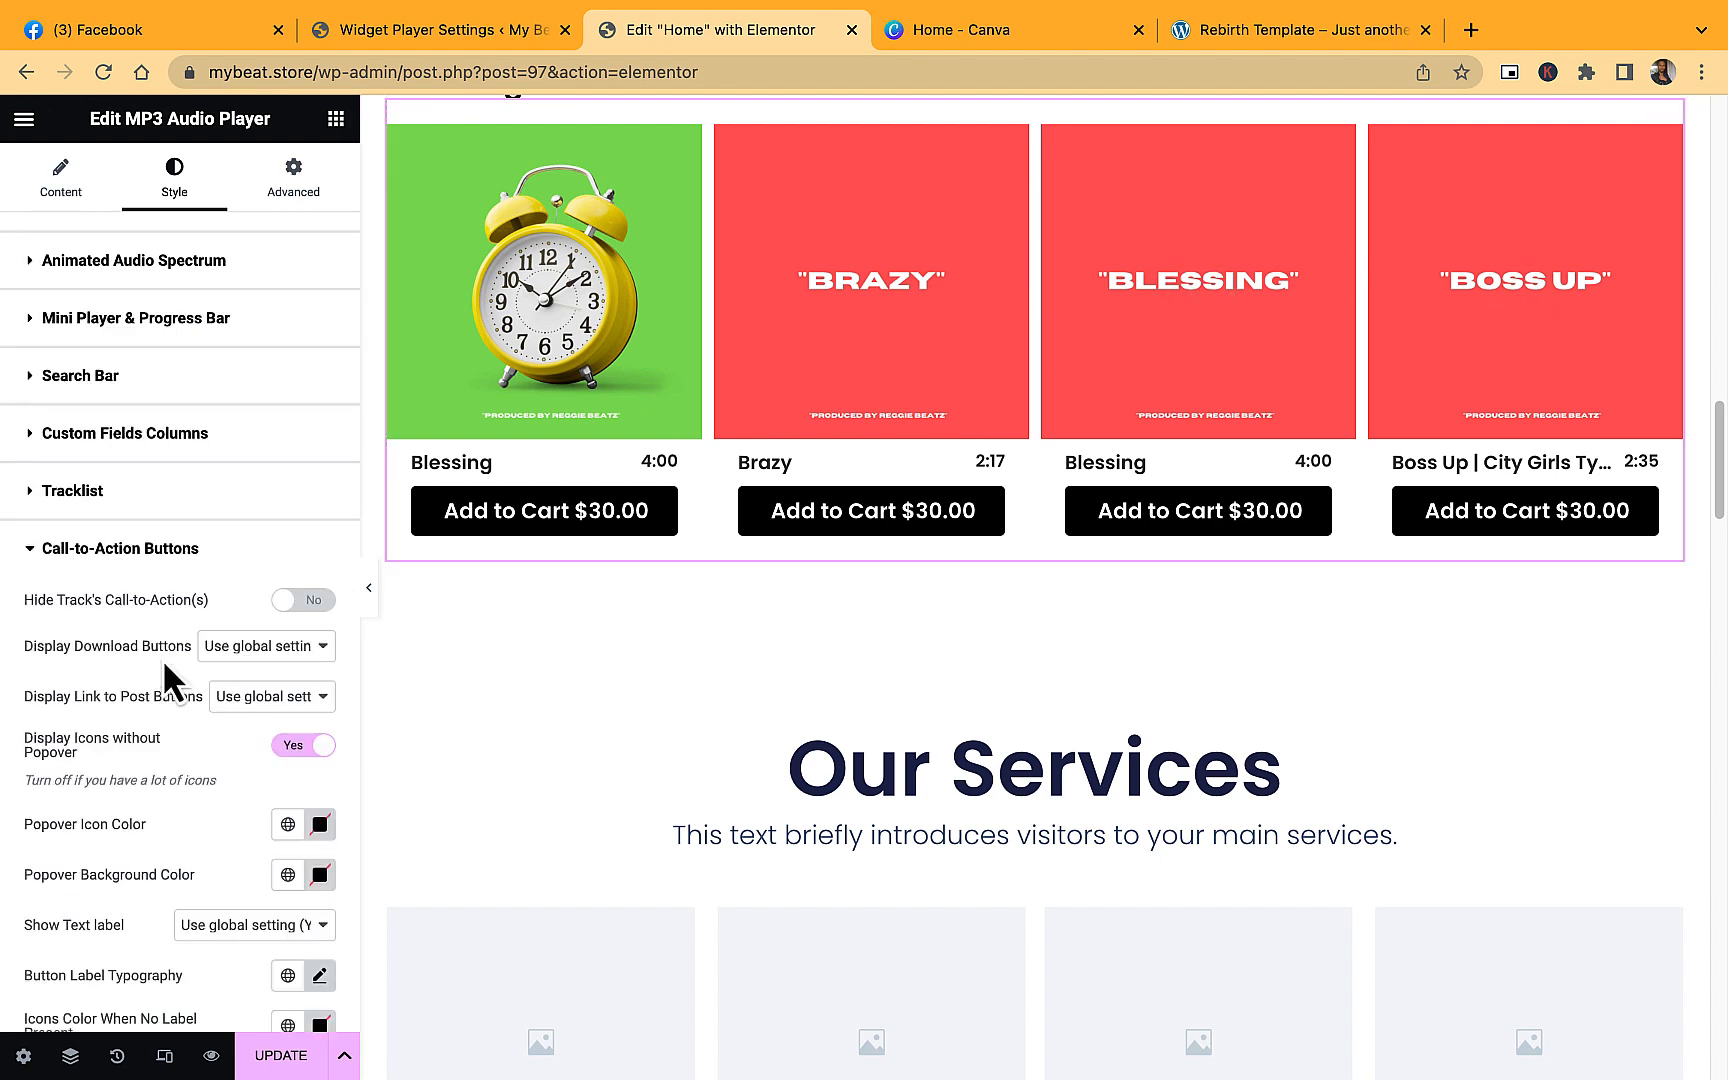
{"action": "scroll", "coordinate": [165, 659], "scroll_direction": "down", "scroll_amount": 2}
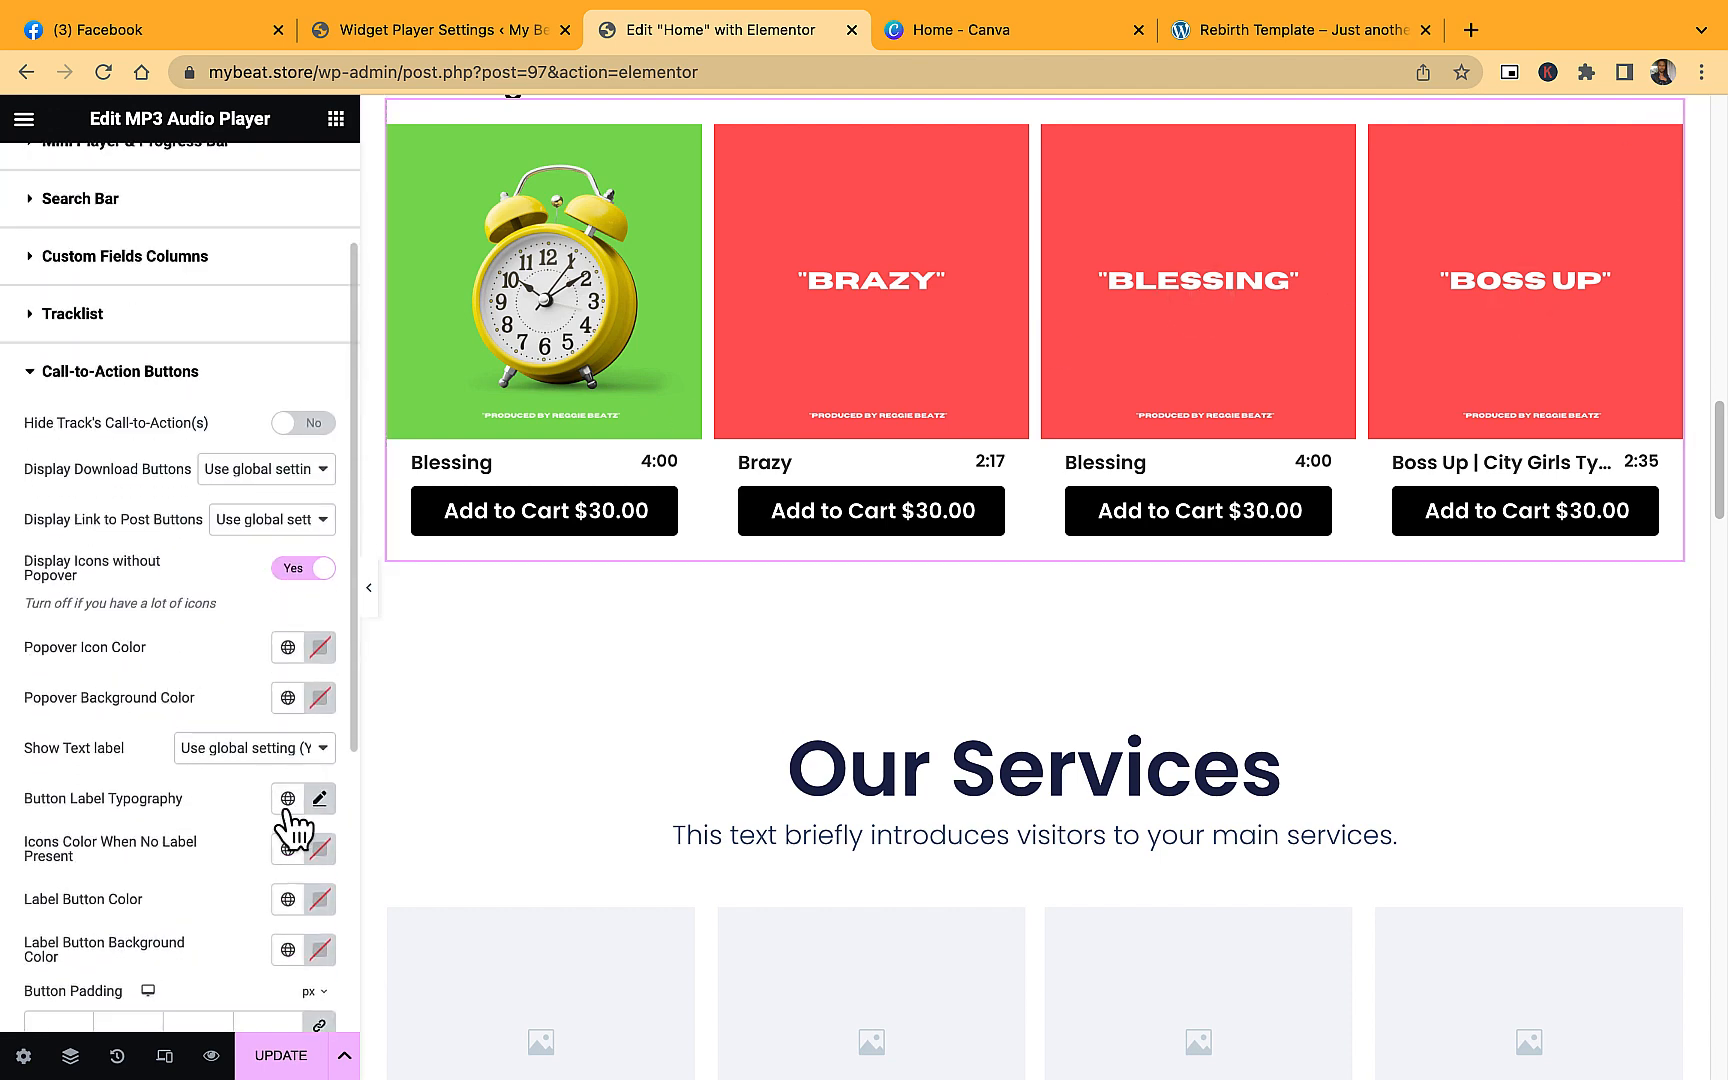
{"action": "scroll", "coordinate": [296, 847], "scroll_direction": "down", "scroll_amount": 1}
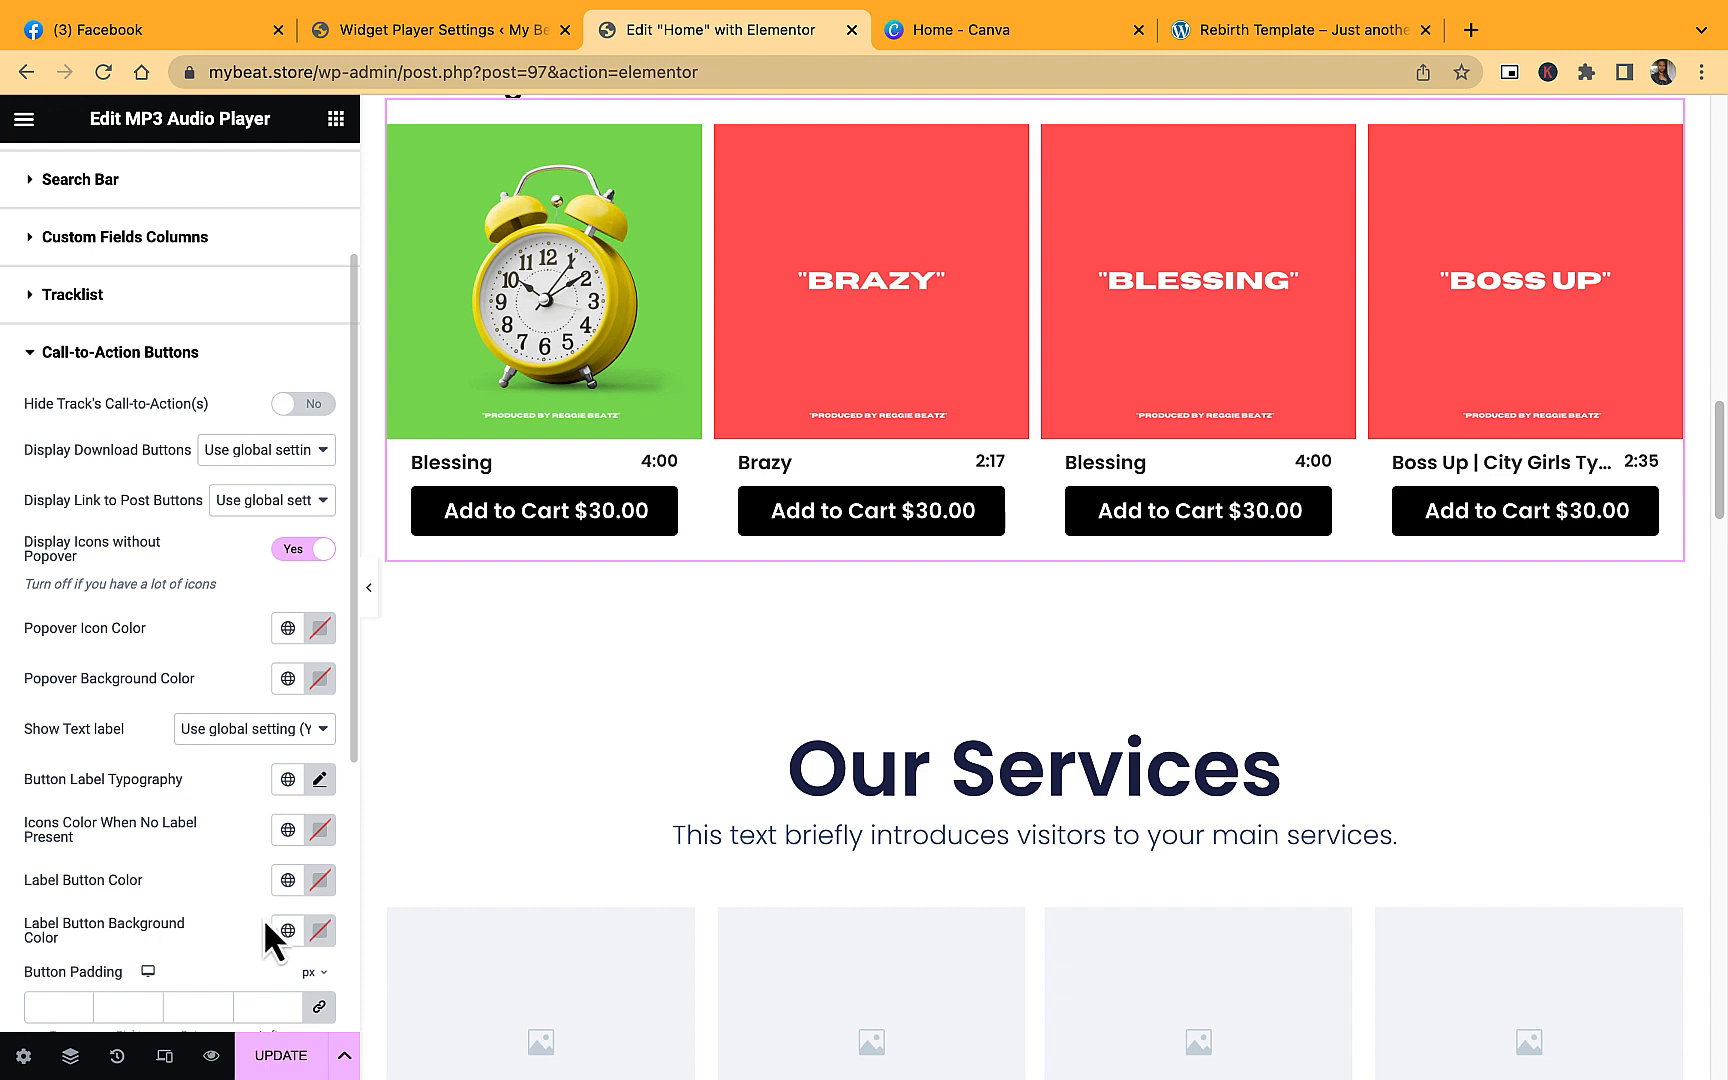
{"action": "scroll", "coordinate": [285, 915], "scroll_direction": "down", "scroll_amount": 1}
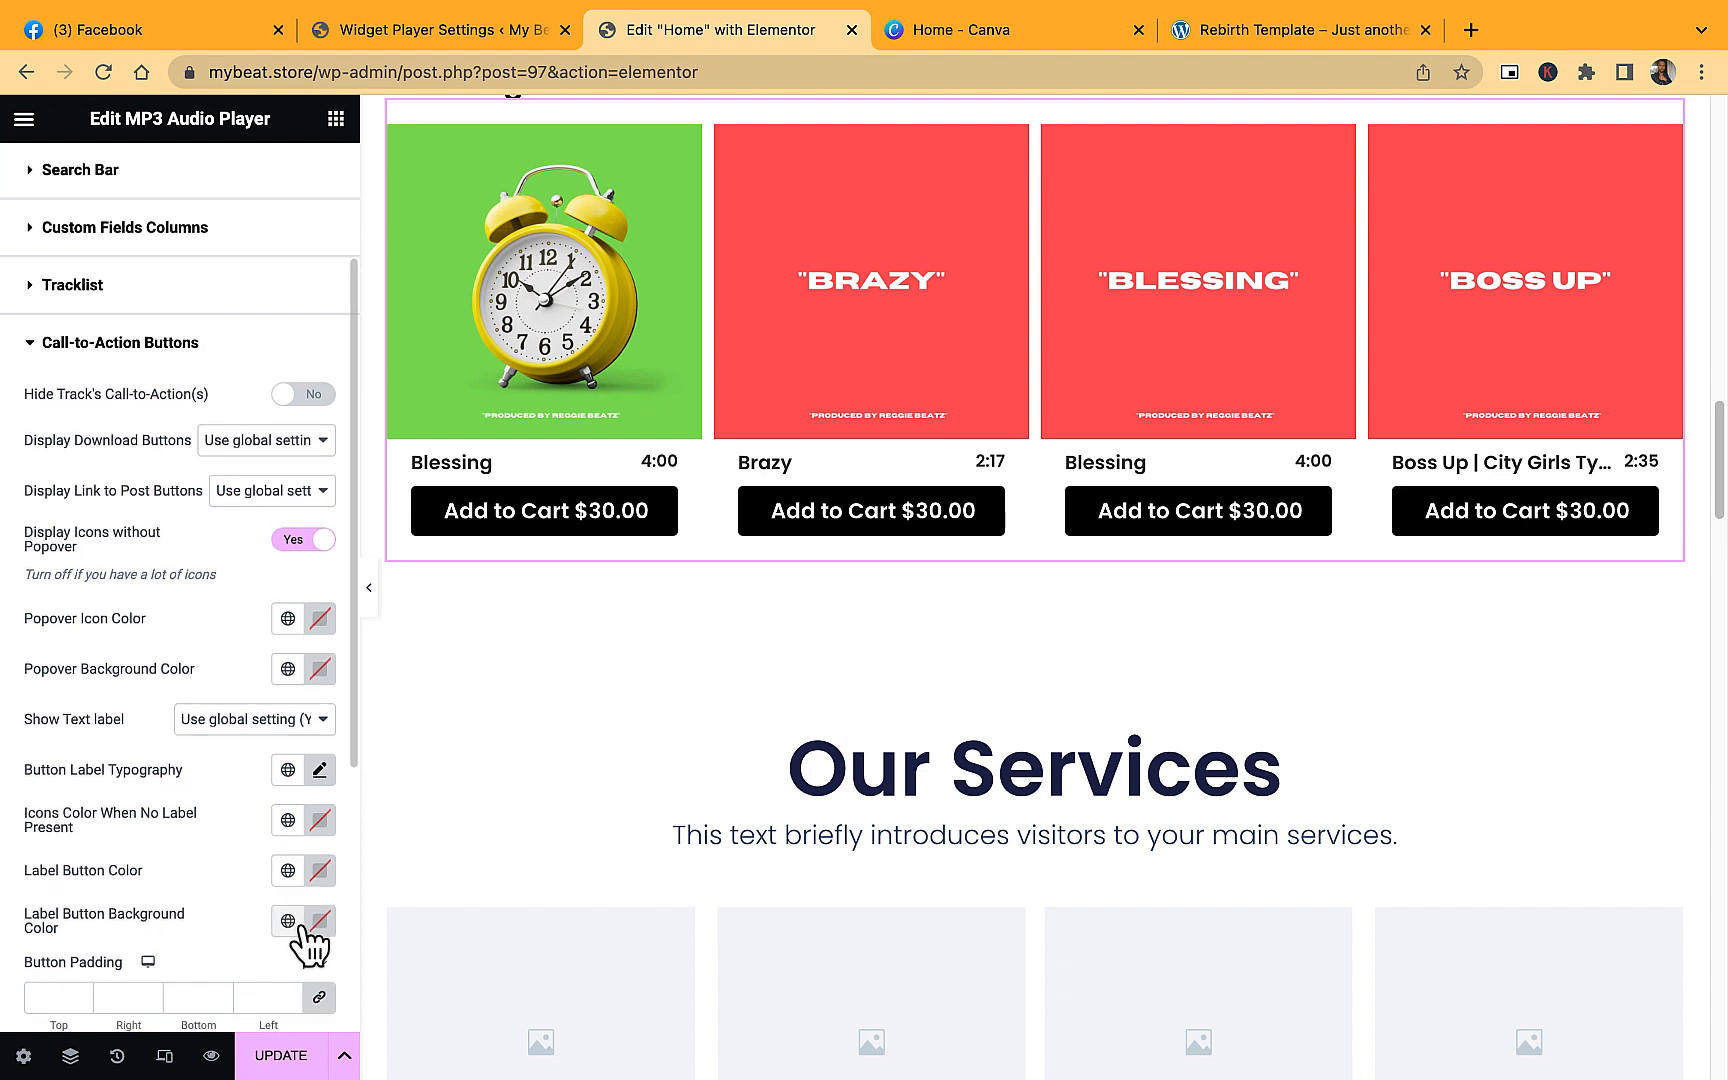
{"action": "left_click", "coordinate": [288, 920]}
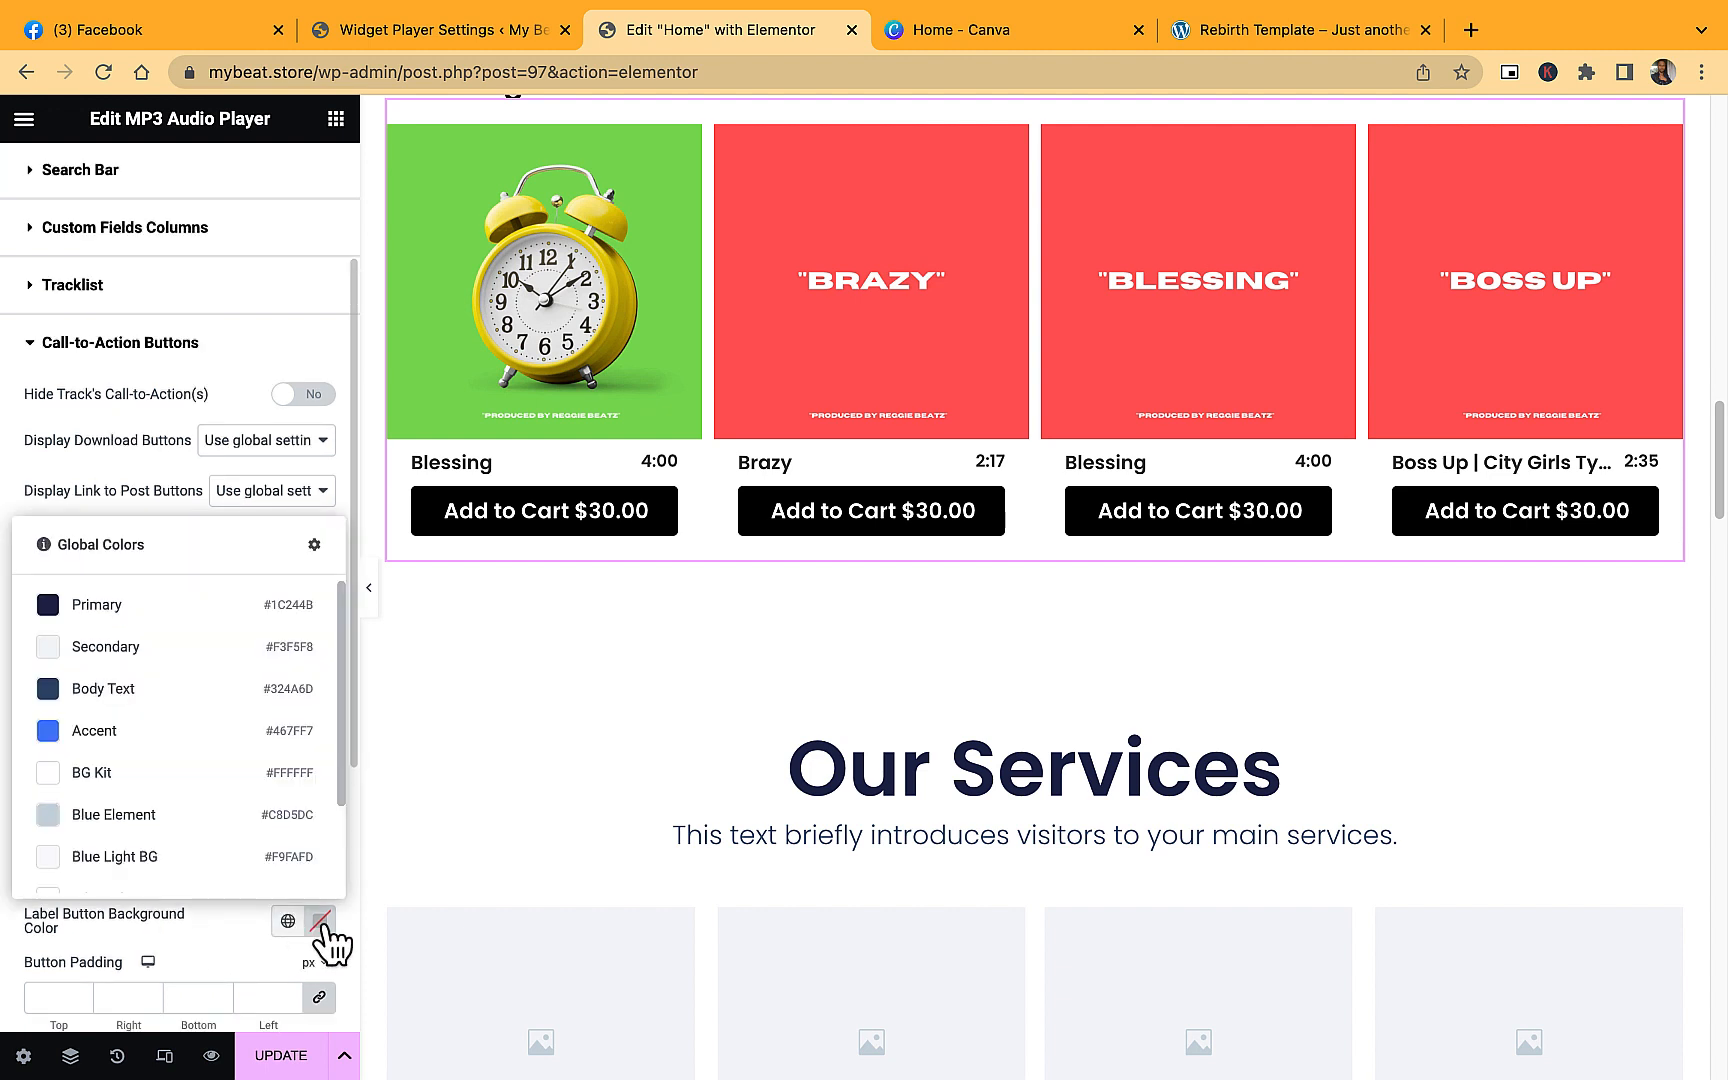
{"action": "left_click", "coordinate": [322, 921]}
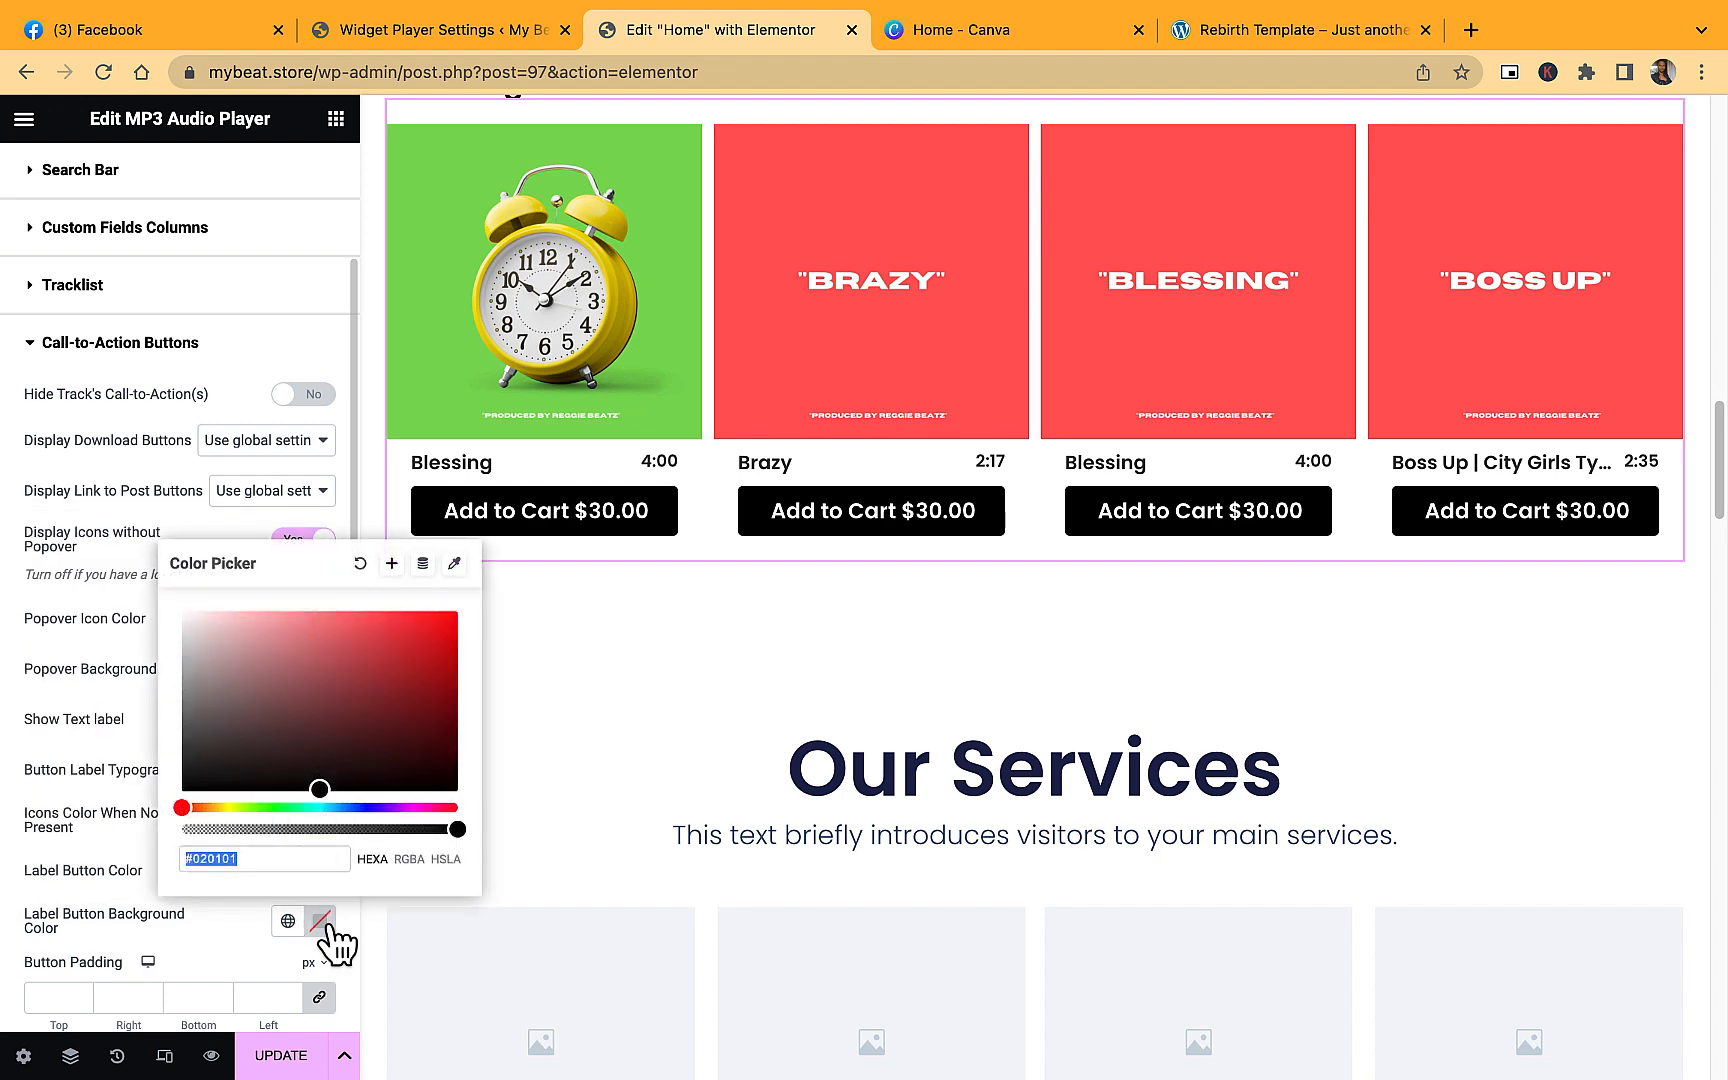
{"action": "key", "text": "super+v"}
{"action": "left_click", "coordinate": [211, 915]}
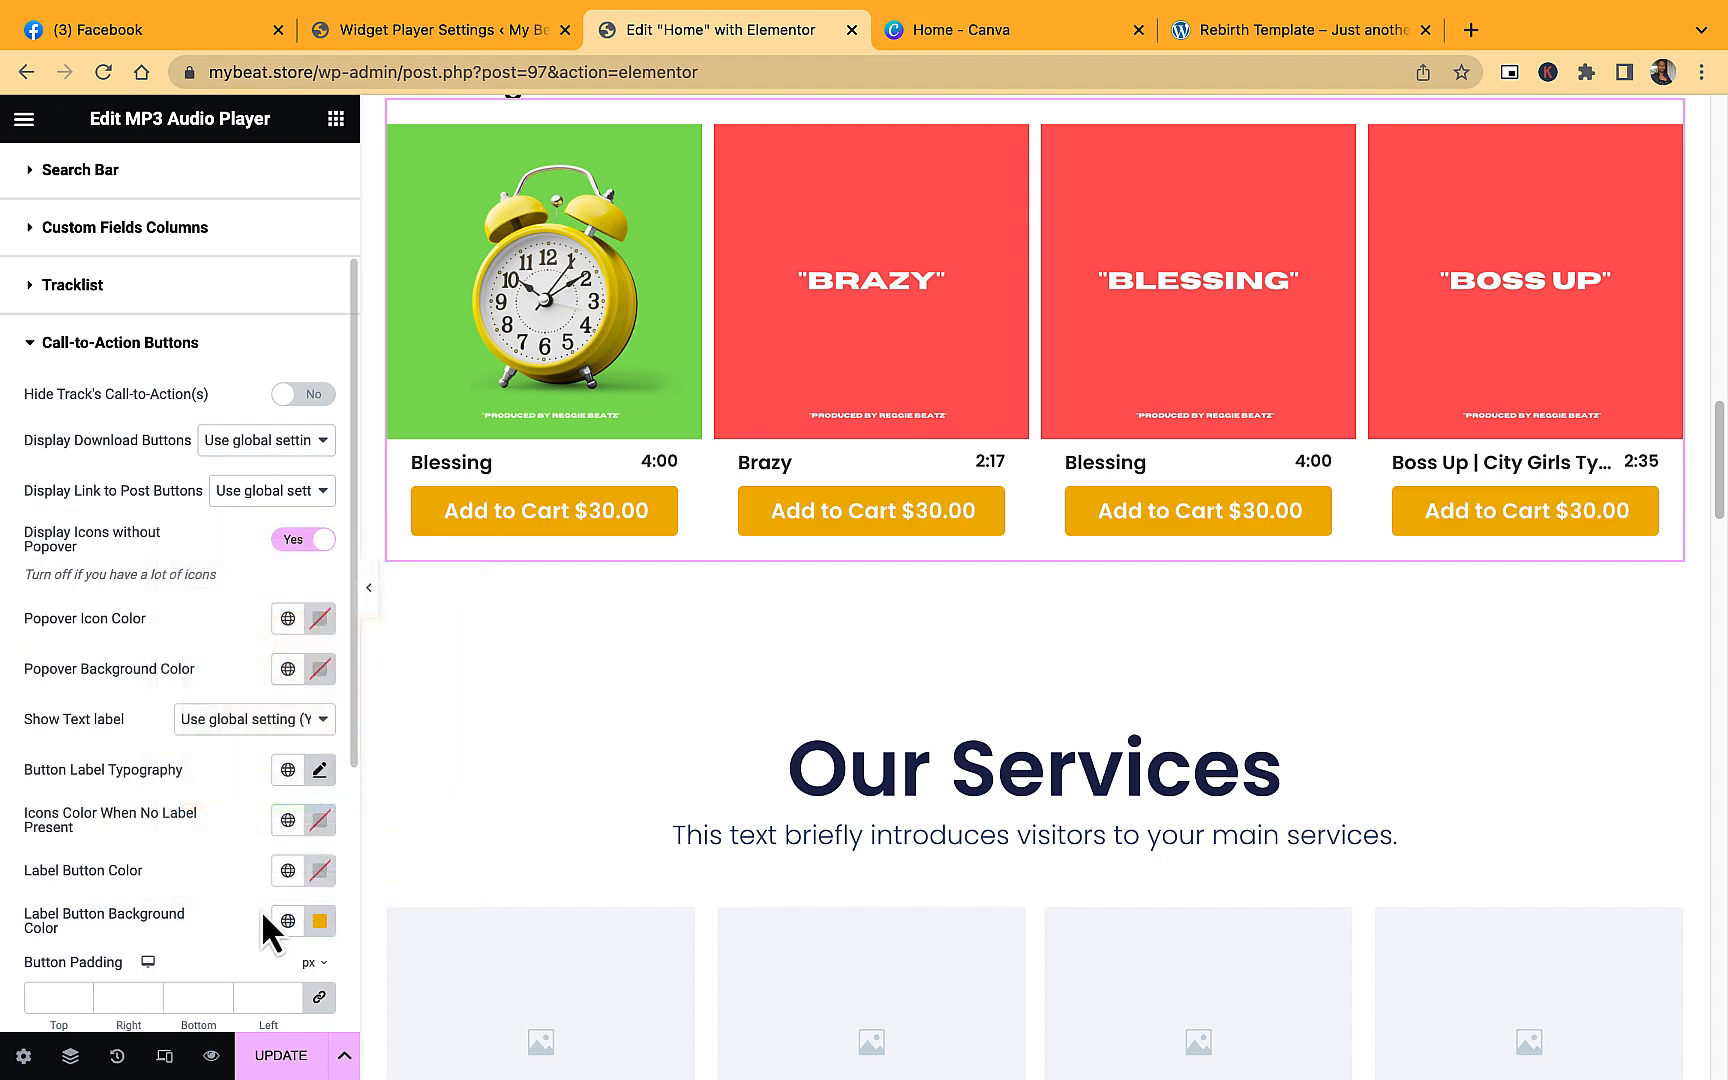
Reapply #F0B200 as the label button background color and set the label button color to the global Primary color.
{"action": "left_click", "coordinate": [320, 867]}
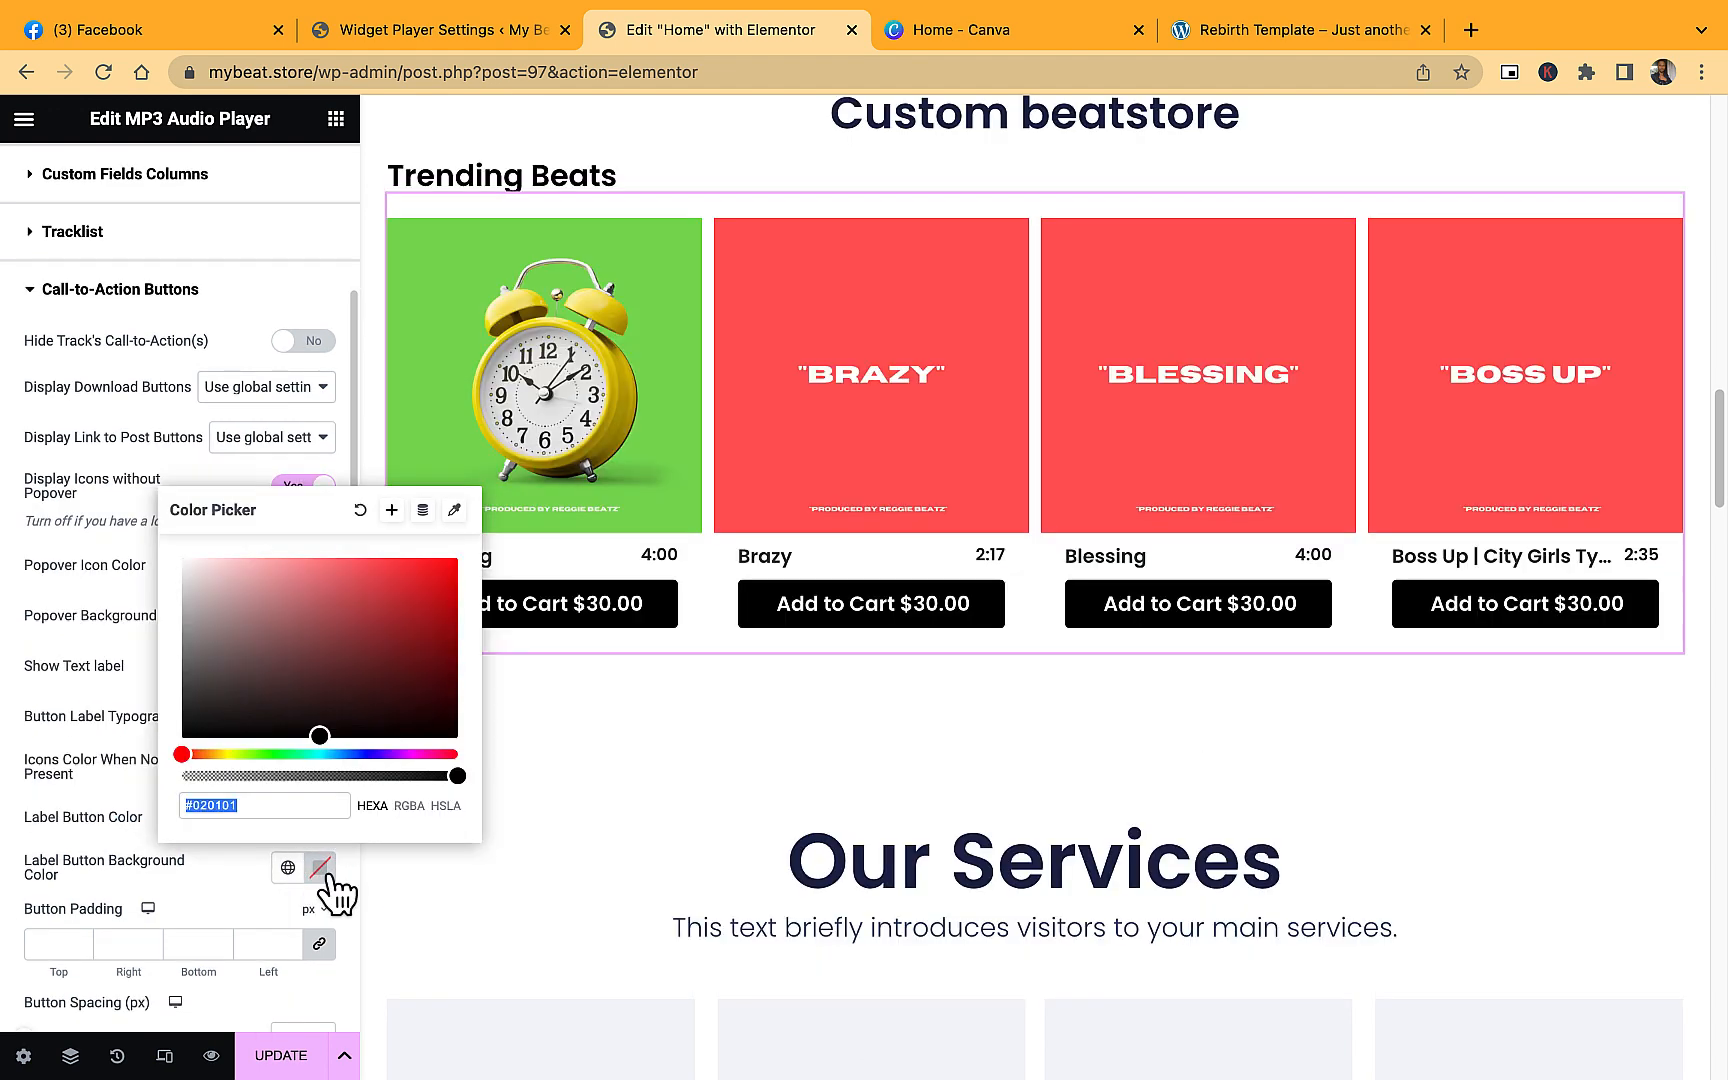
{"action": "key", "text": "super+v"}
{"action": "left_click", "coordinate": [86, 703]}
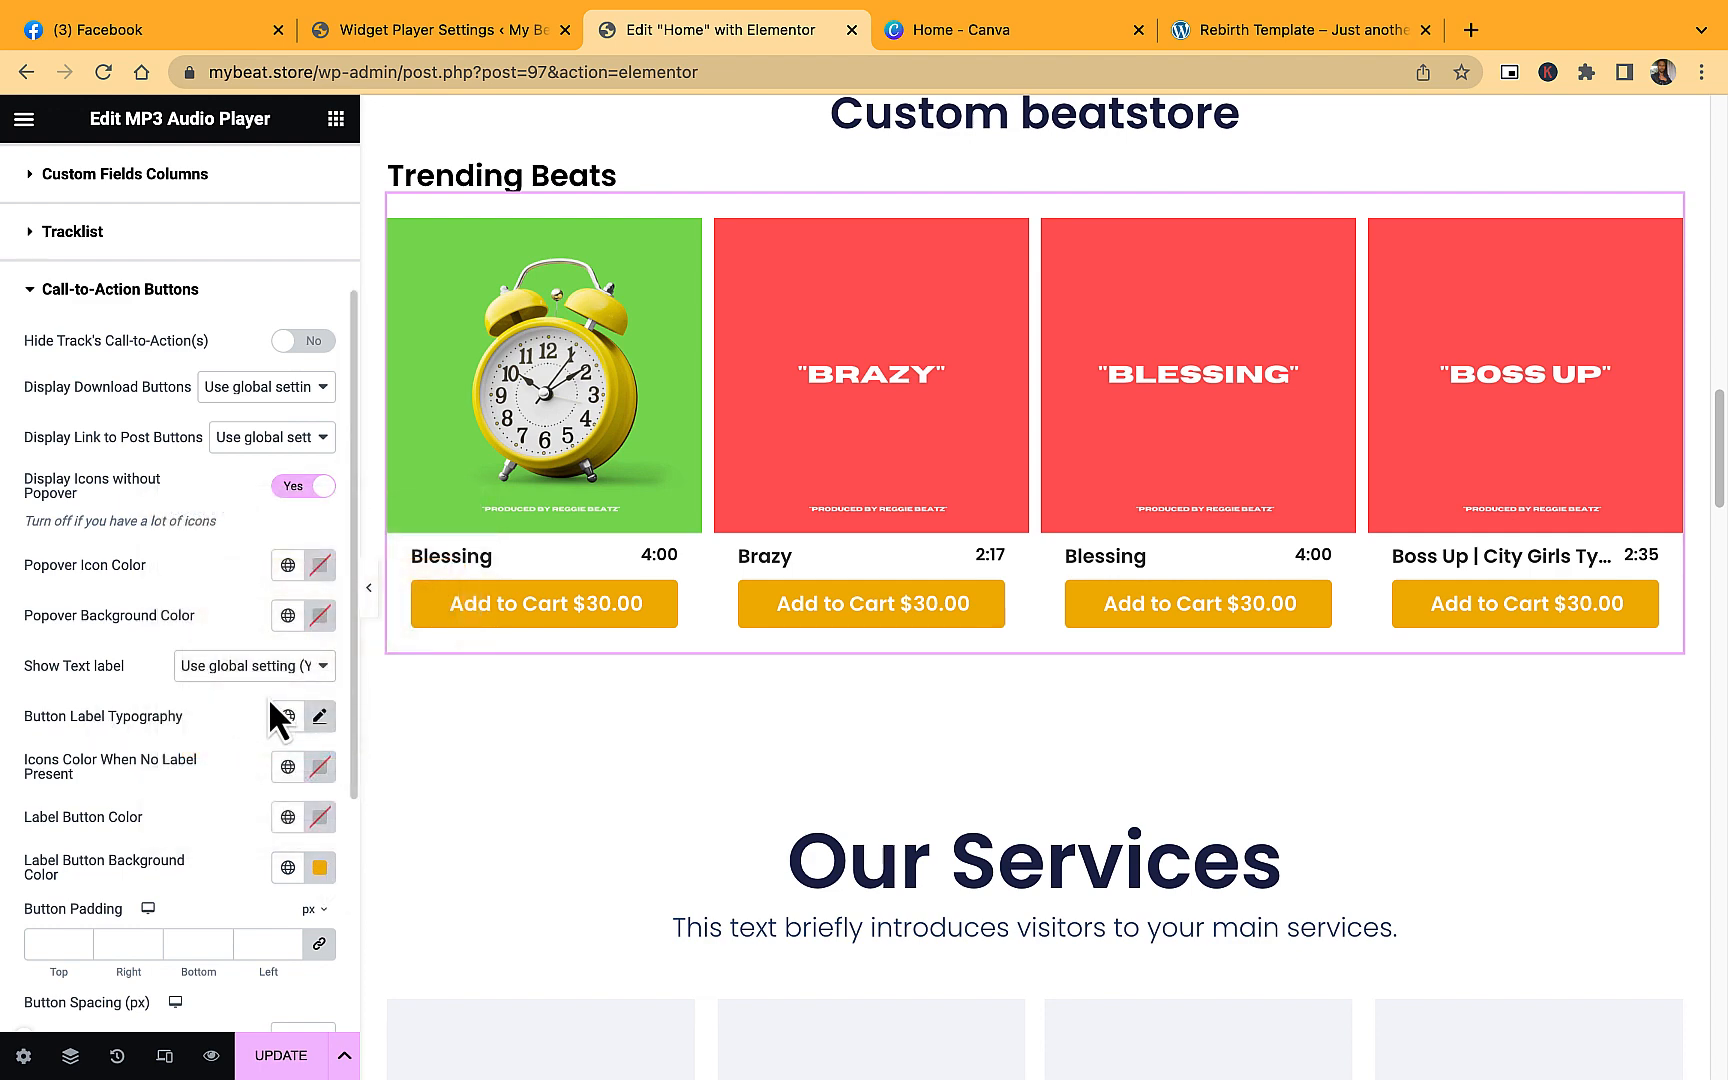
{"action": "left_click", "coordinate": [286, 818]}
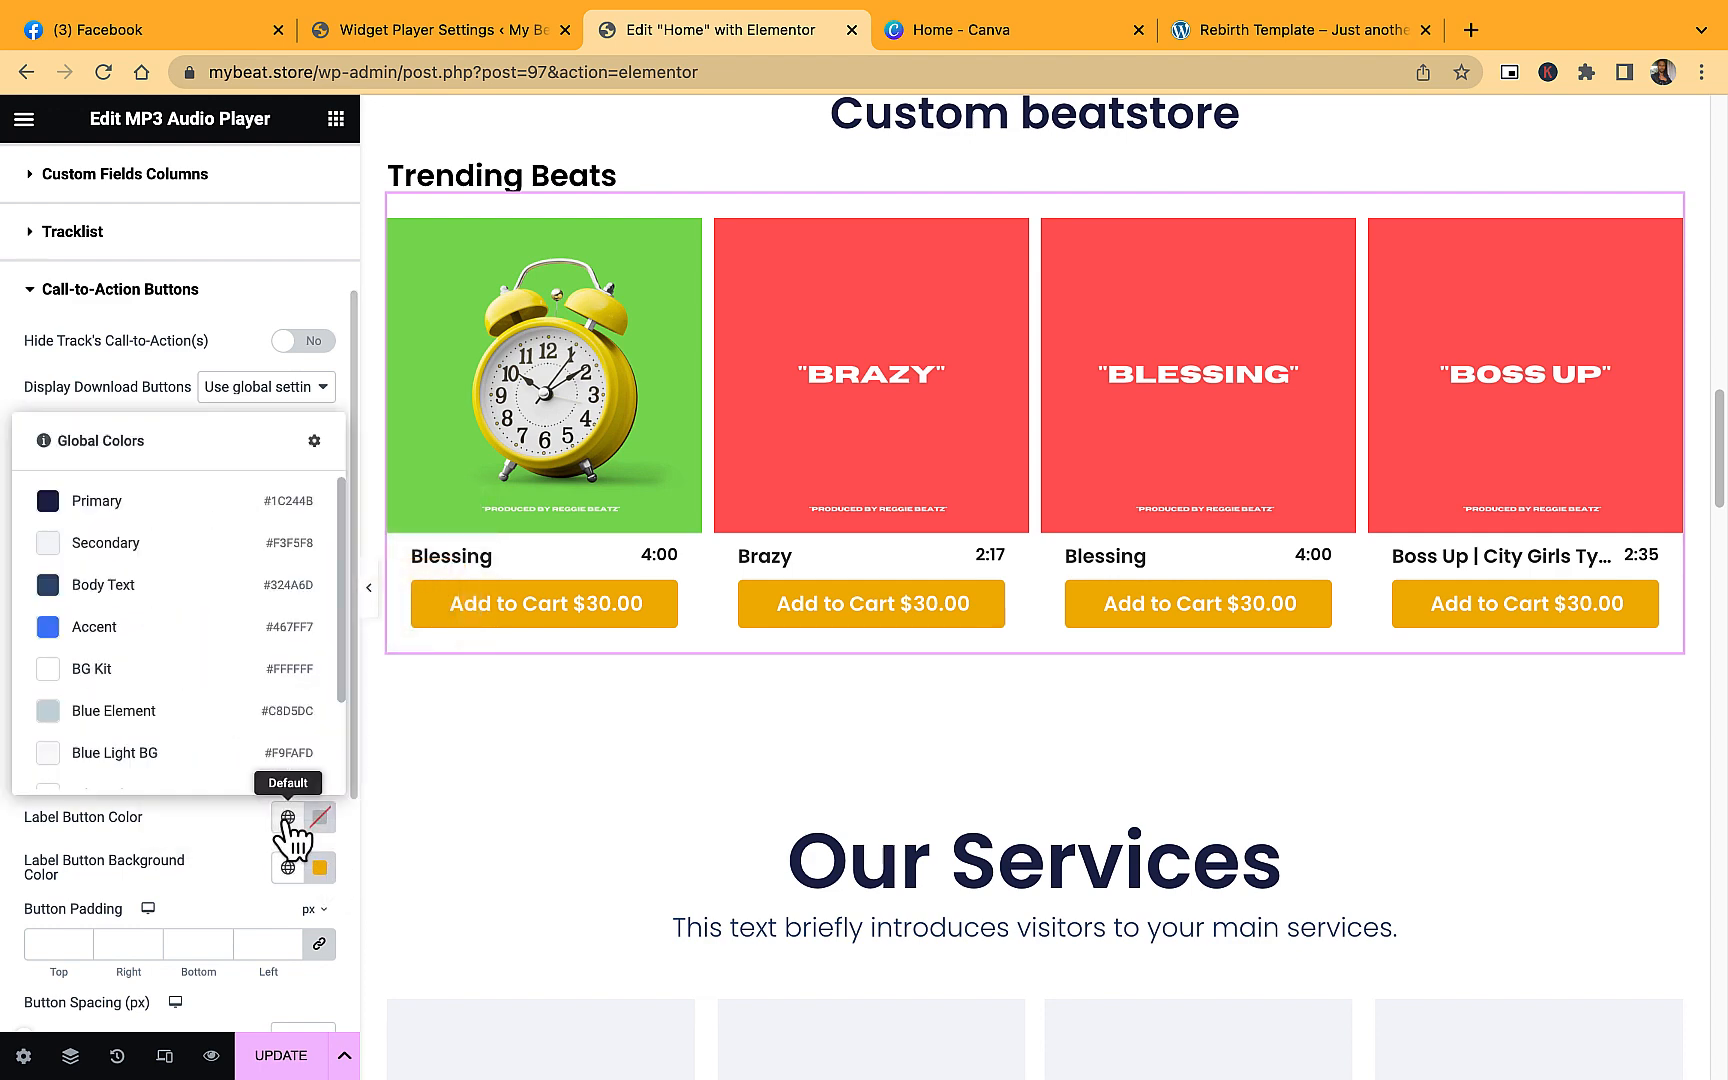
{"action": "left_click", "coordinate": [88, 512]}
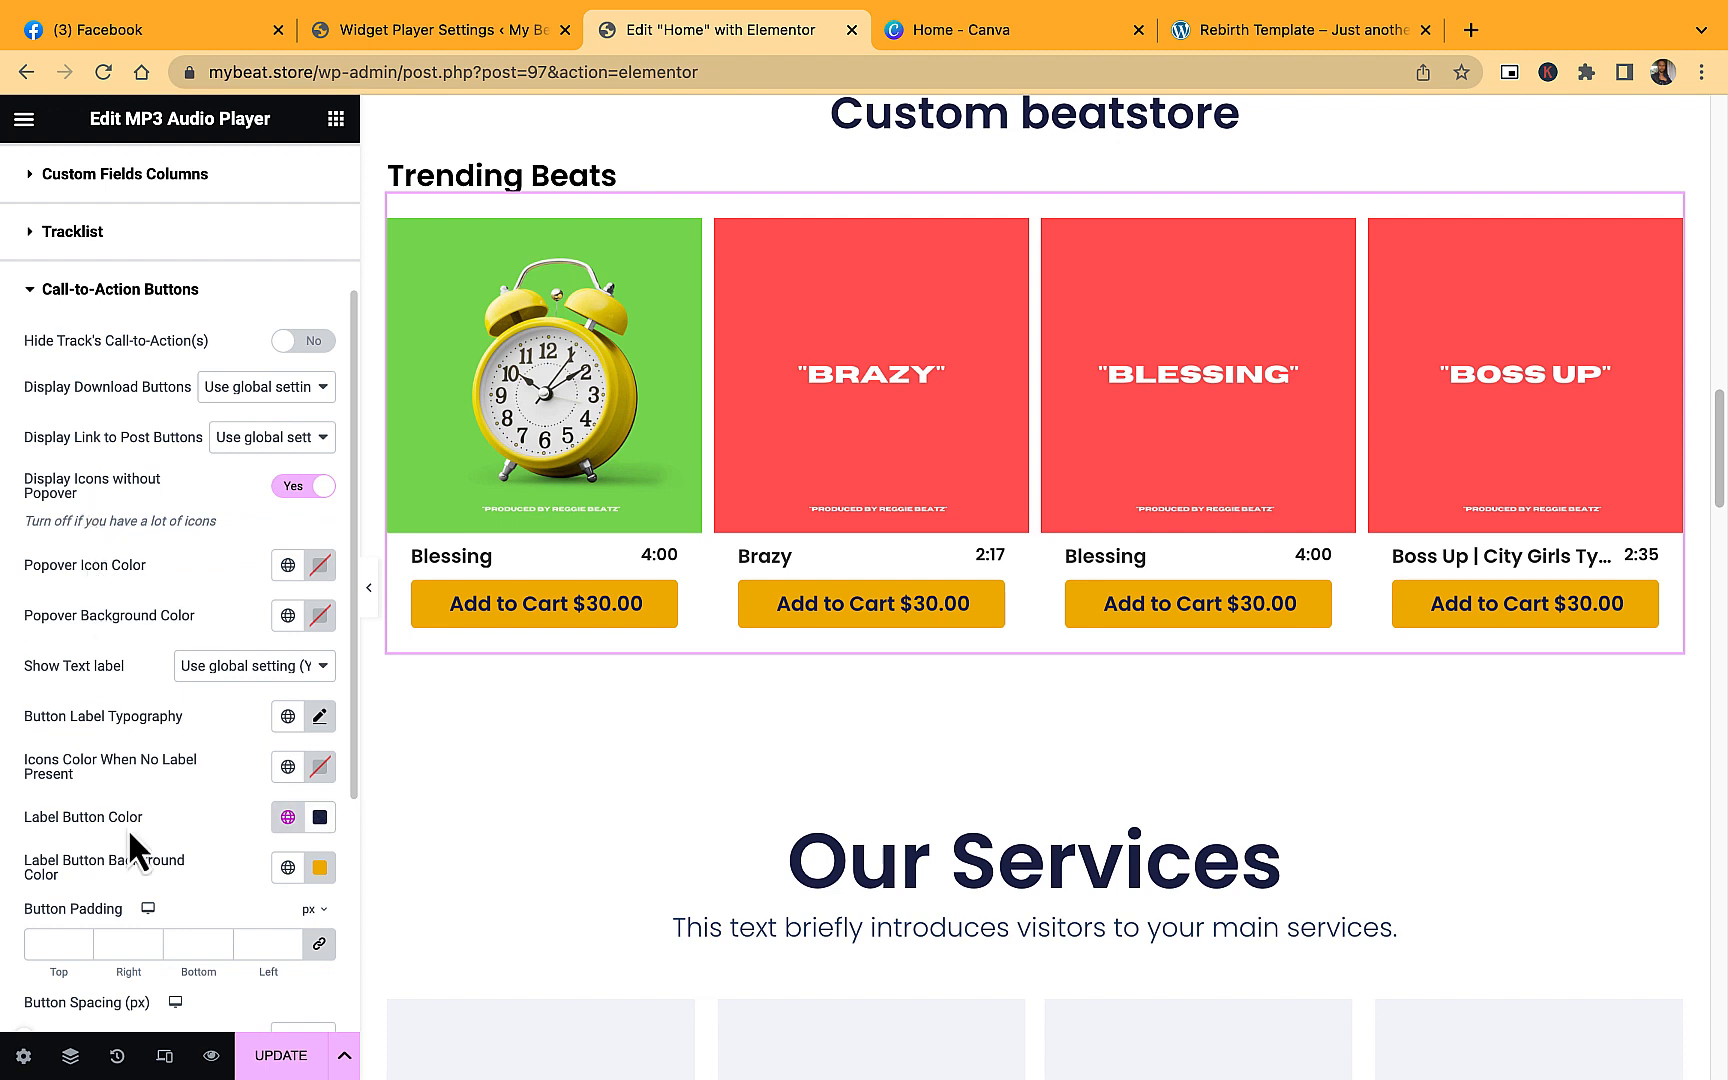
Set the Trending Beats player's button label typography to 16 px with weight 400 (Normal), and update the home page.
{"action": "left_click", "coordinate": [320, 716]}
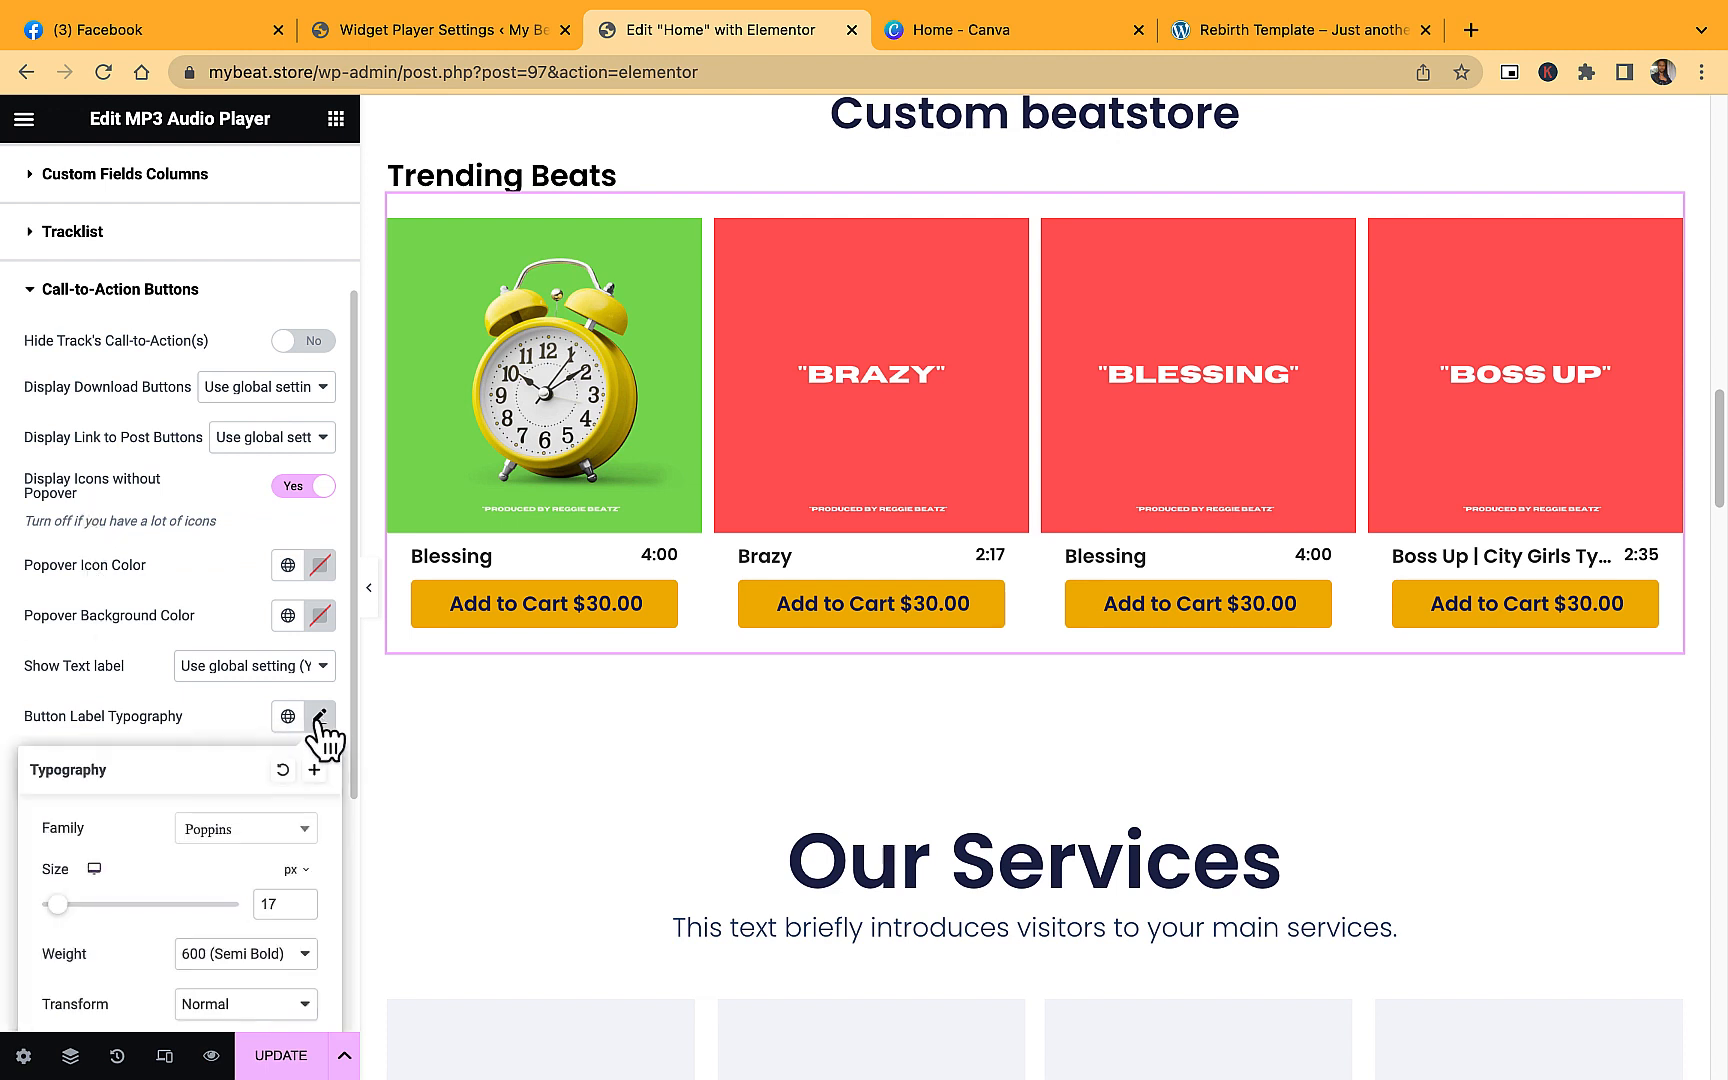
{"action": "left_click_drag", "start_coordinate": [66, 906], "coordinate": [58, 906]}
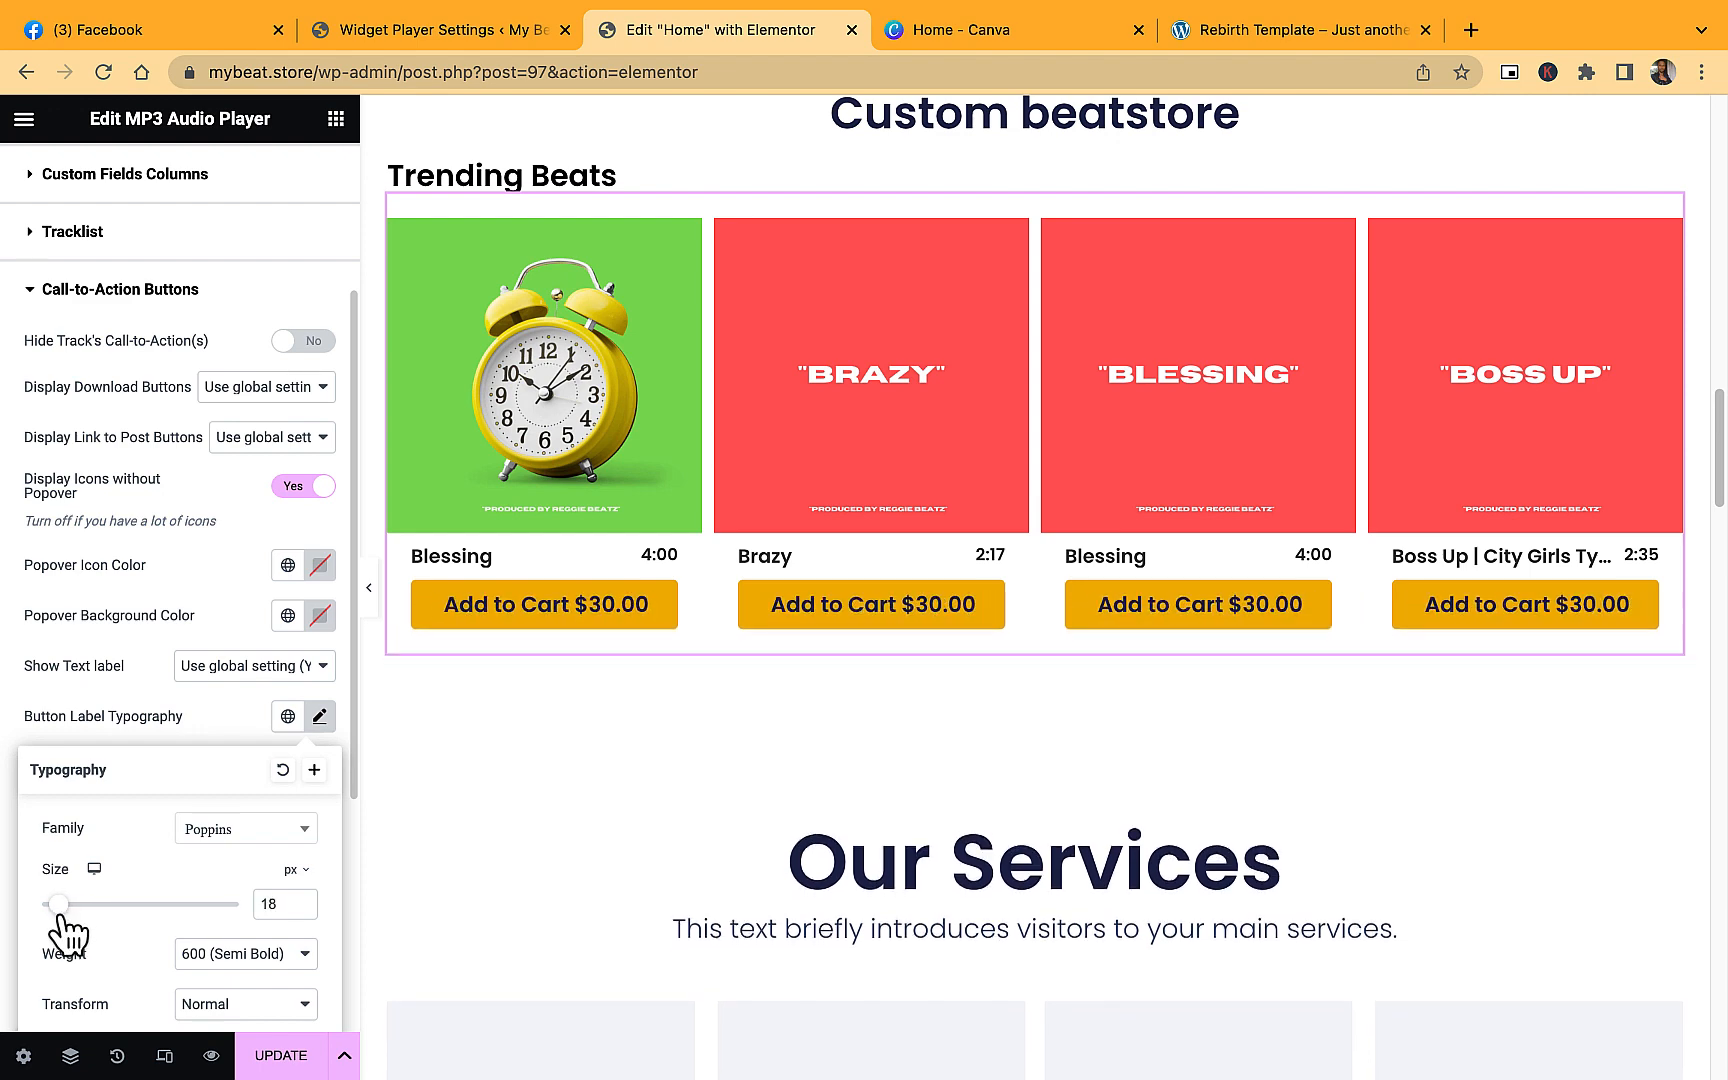
{"action": "left_click", "coordinate": [276, 955]}
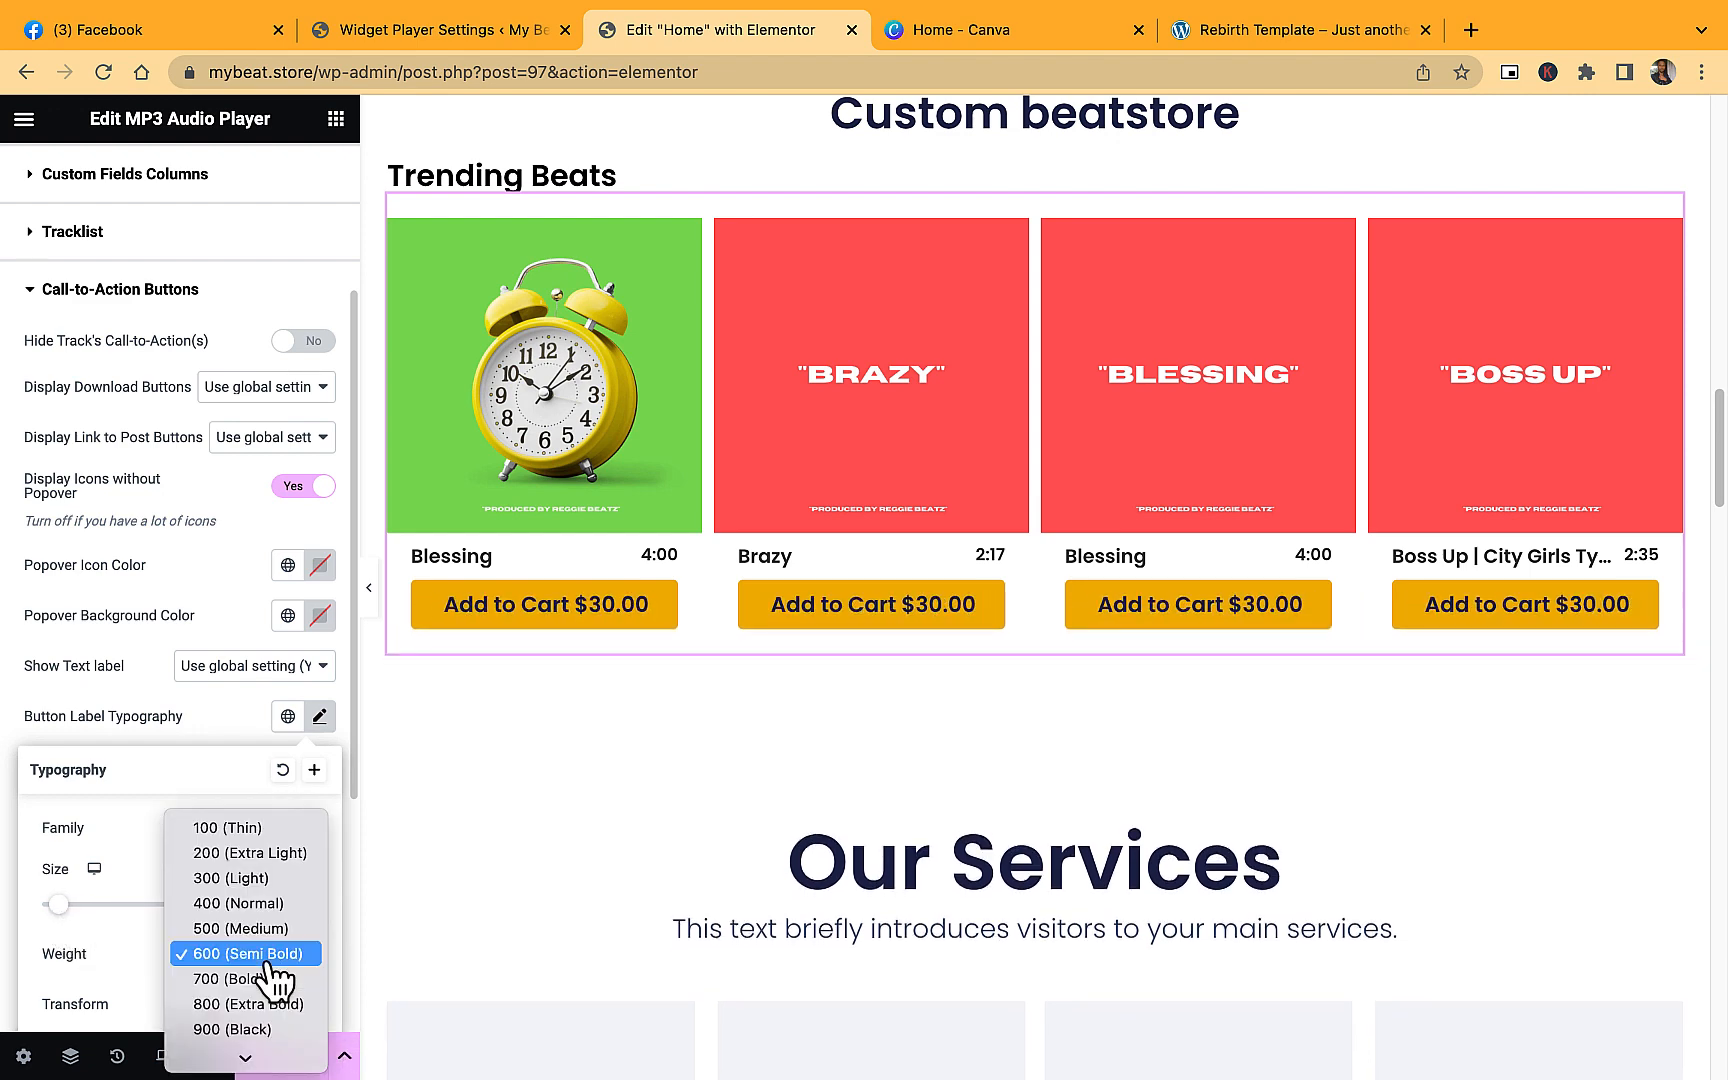
{"action": "left_click", "coordinate": [255, 877]}
{"action": "left_click", "coordinate": [263, 960]}
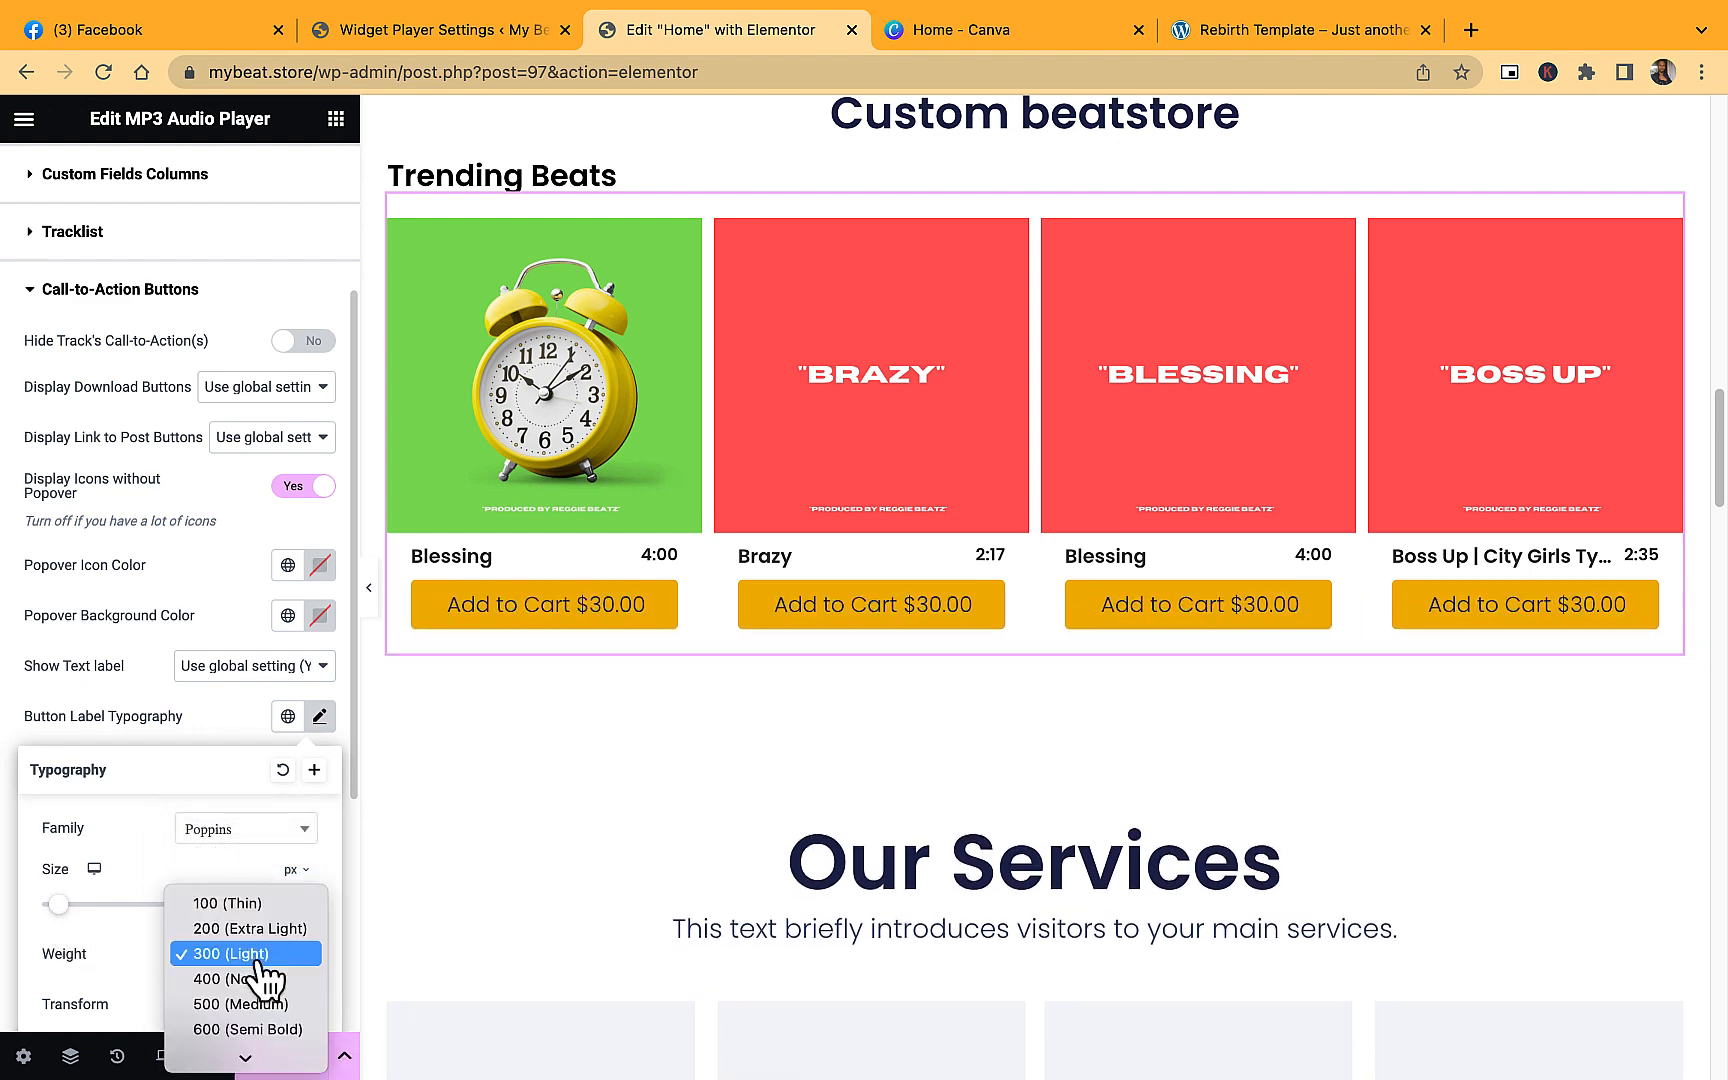
{"action": "left_click", "coordinate": [260, 978]}
{"action": "left_click_drag", "start_coordinate": [63, 905], "coordinate": [59, 906]}
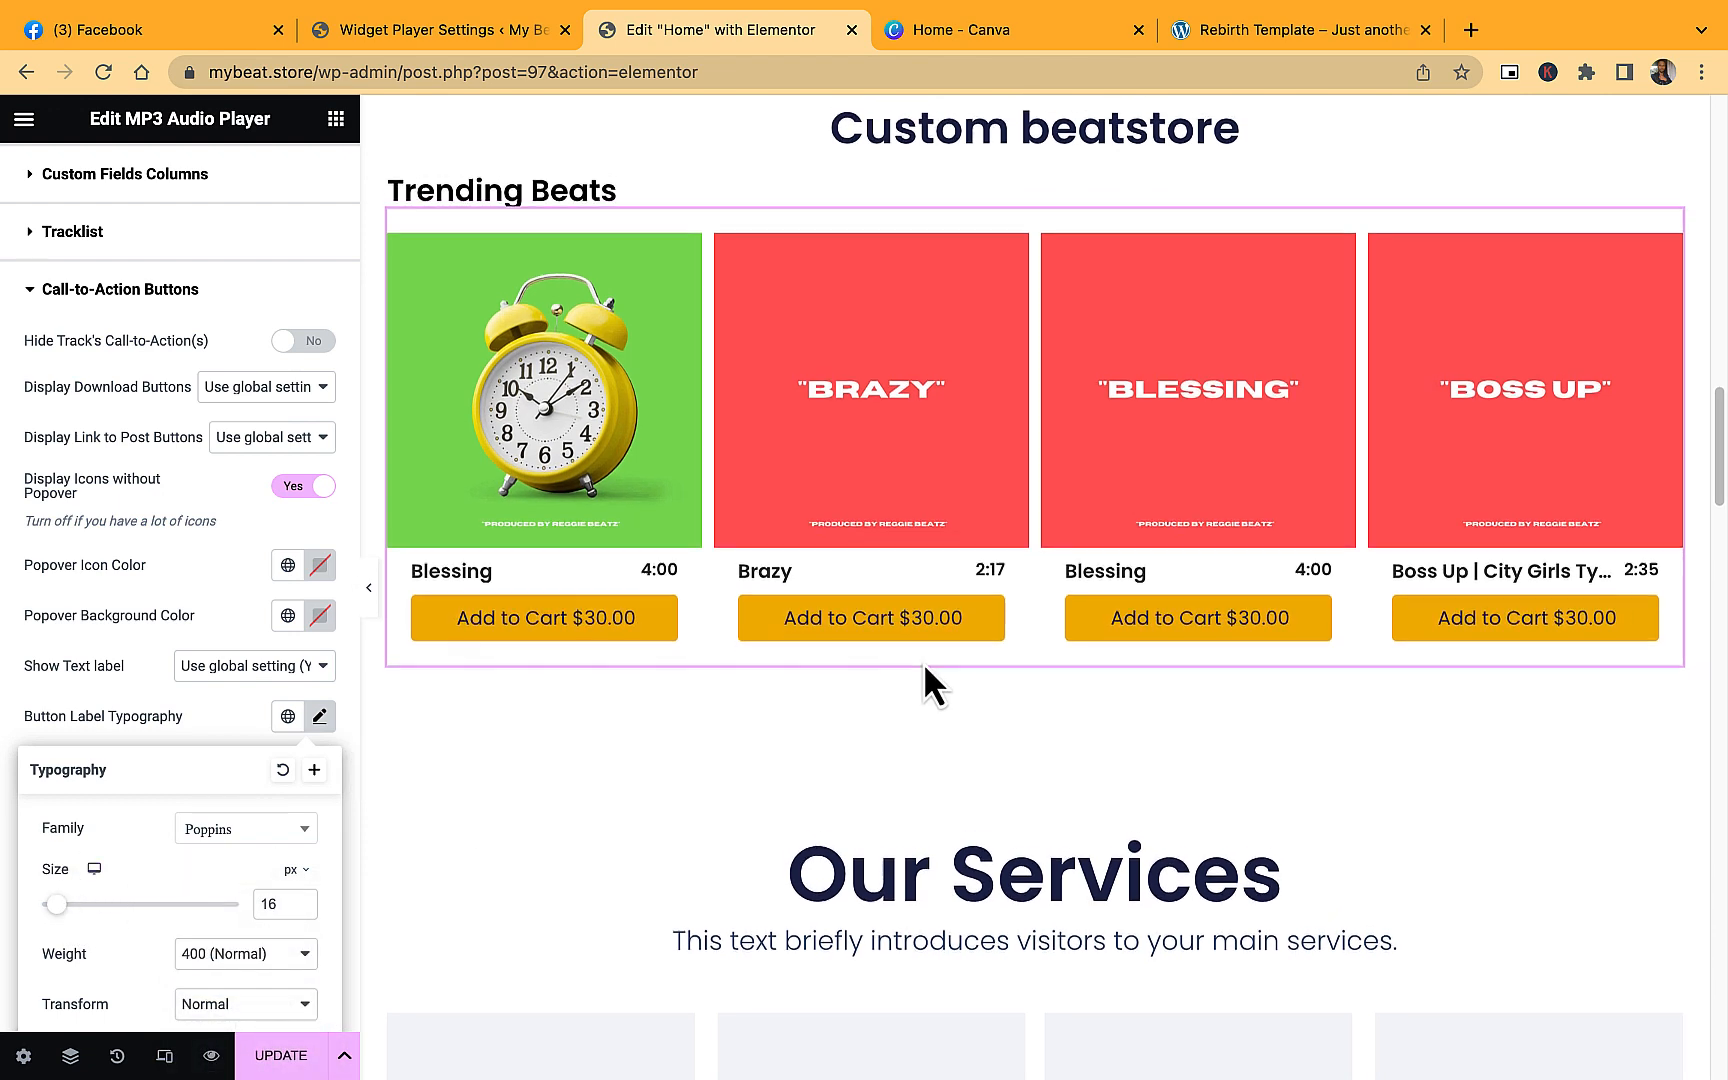
{"action": "scroll", "coordinate": [923, 662], "scroll_direction": "up", "scroll_amount": 1}
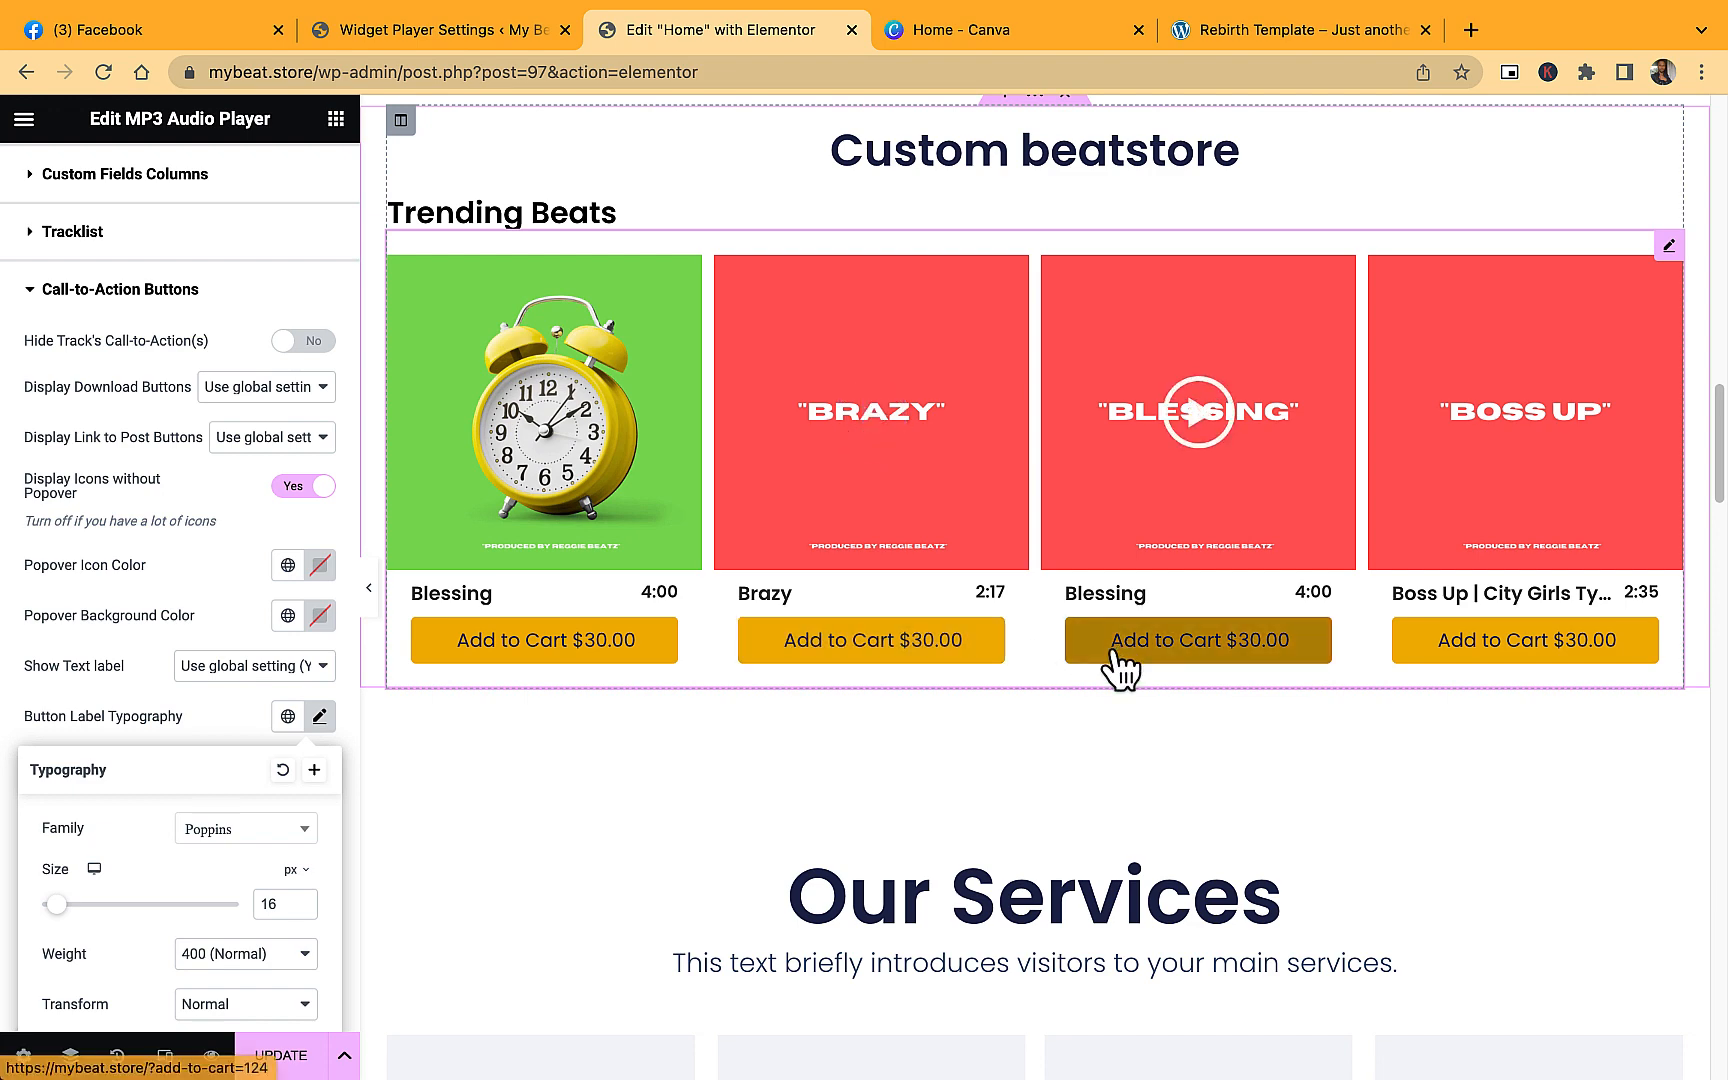
{"action": "left_click", "coordinate": [287, 1070]}
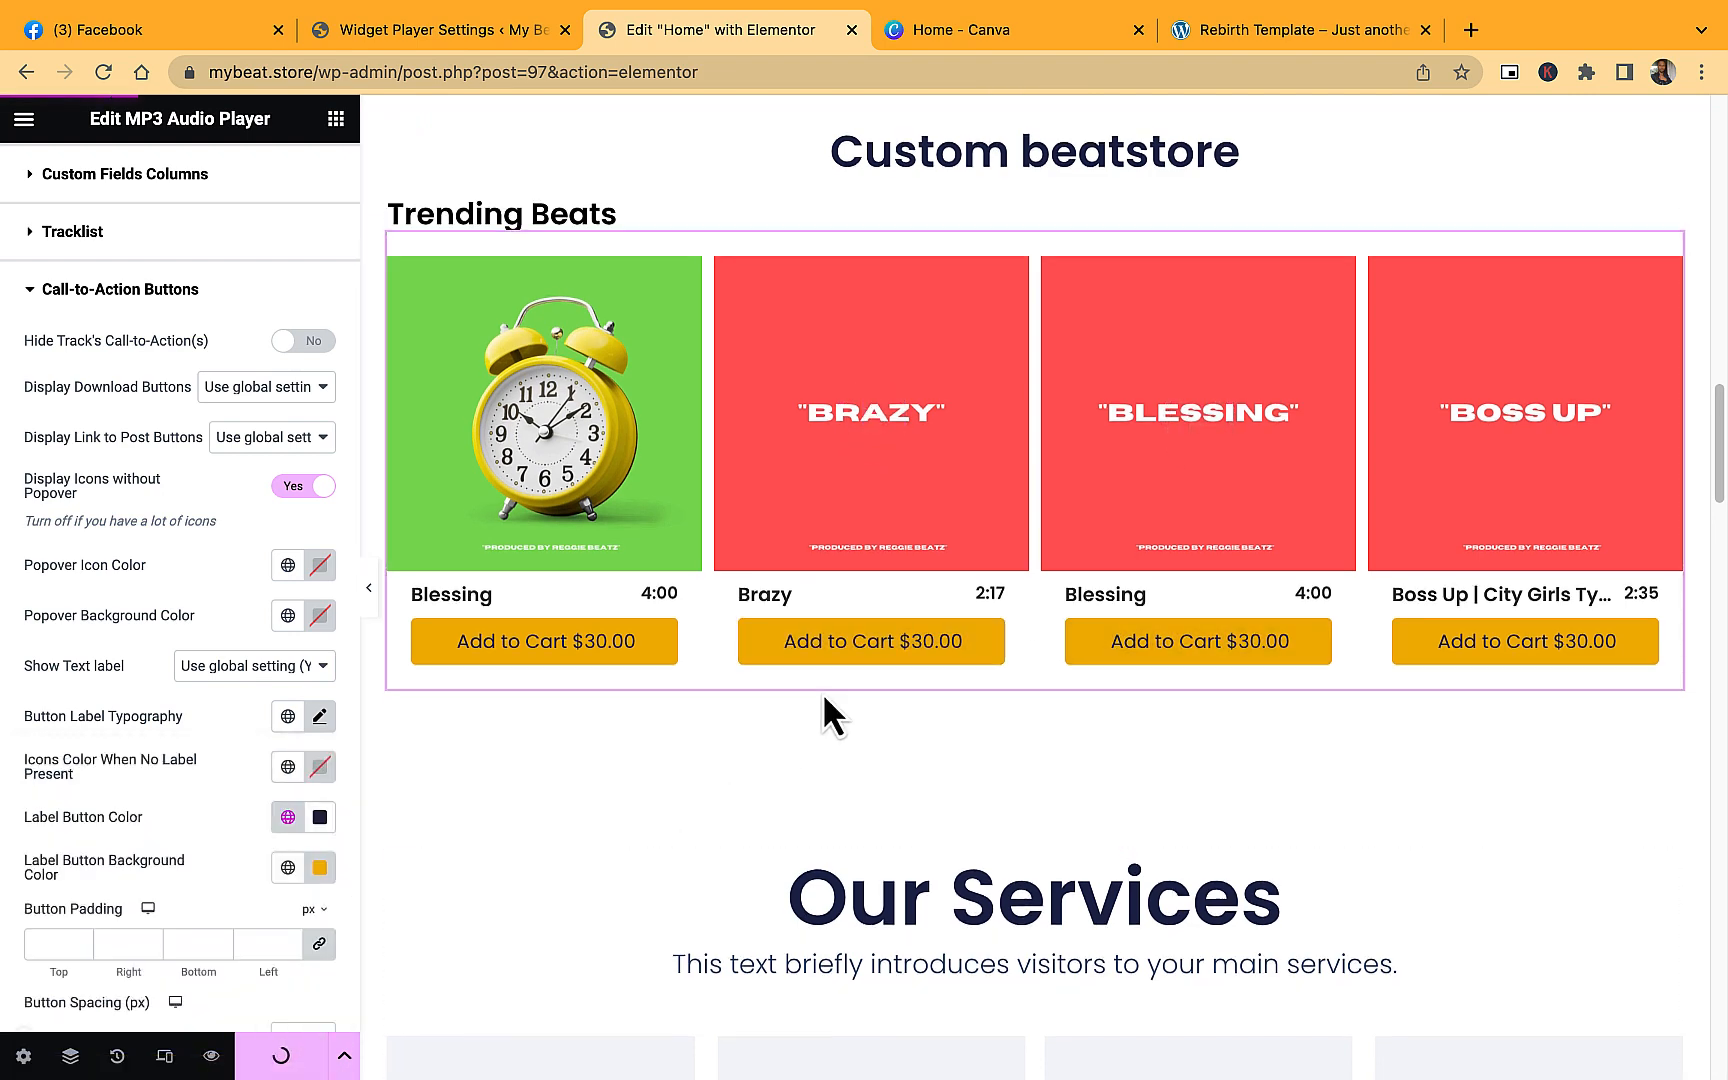
Preview the updated home page and examine the Trending Beats player alongside the Beats and Our Services sections.
{"action": "scroll", "coordinate": [822, 693], "scroll_direction": "up", "scroll_amount": 3}
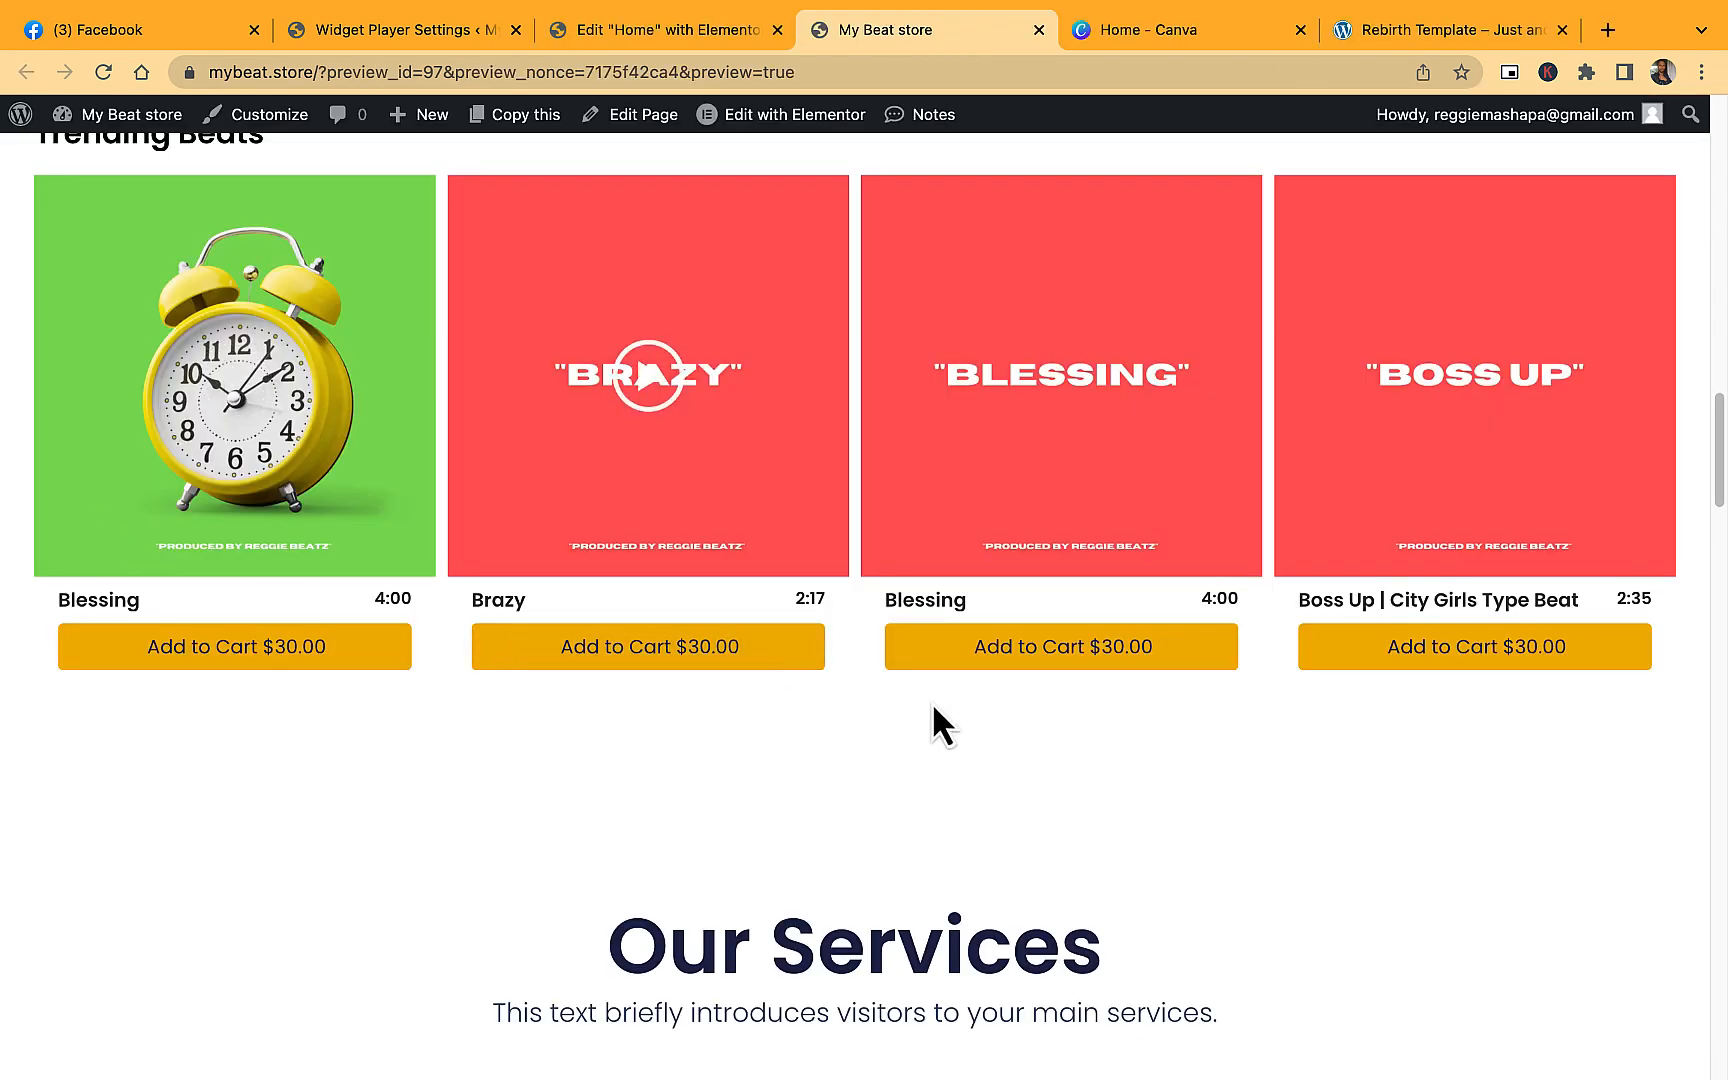
{"action": "scroll", "coordinate": [1404, 636], "scroll_direction": "down", "scroll_amount": 4}
{"action": "scroll", "coordinate": [135, 494], "scroll_direction": "down", "scroll_amount": 2}
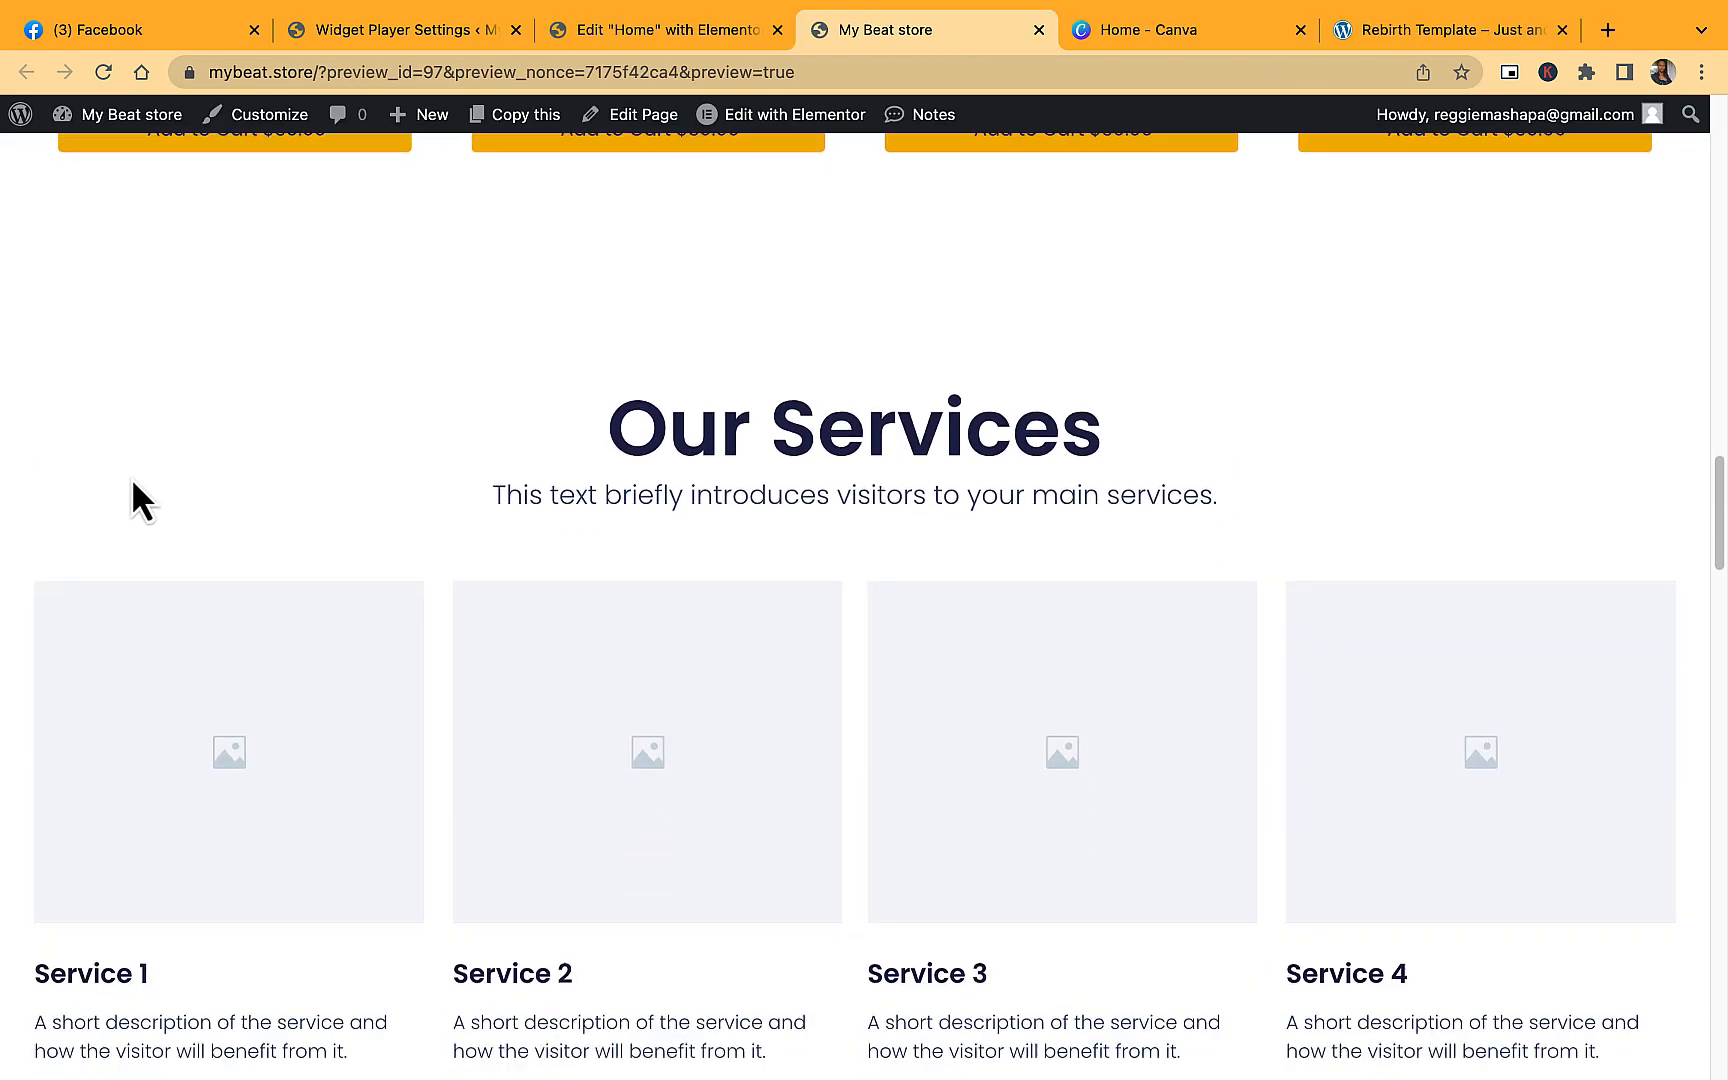
{"action": "scroll", "coordinate": [265, 760], "scroll_direction": "up", "scroll_amount": 7}
{"action": "scroll", "coordinate": [265, 745], "scroll_direction": "up", "scroll_amount": 12}
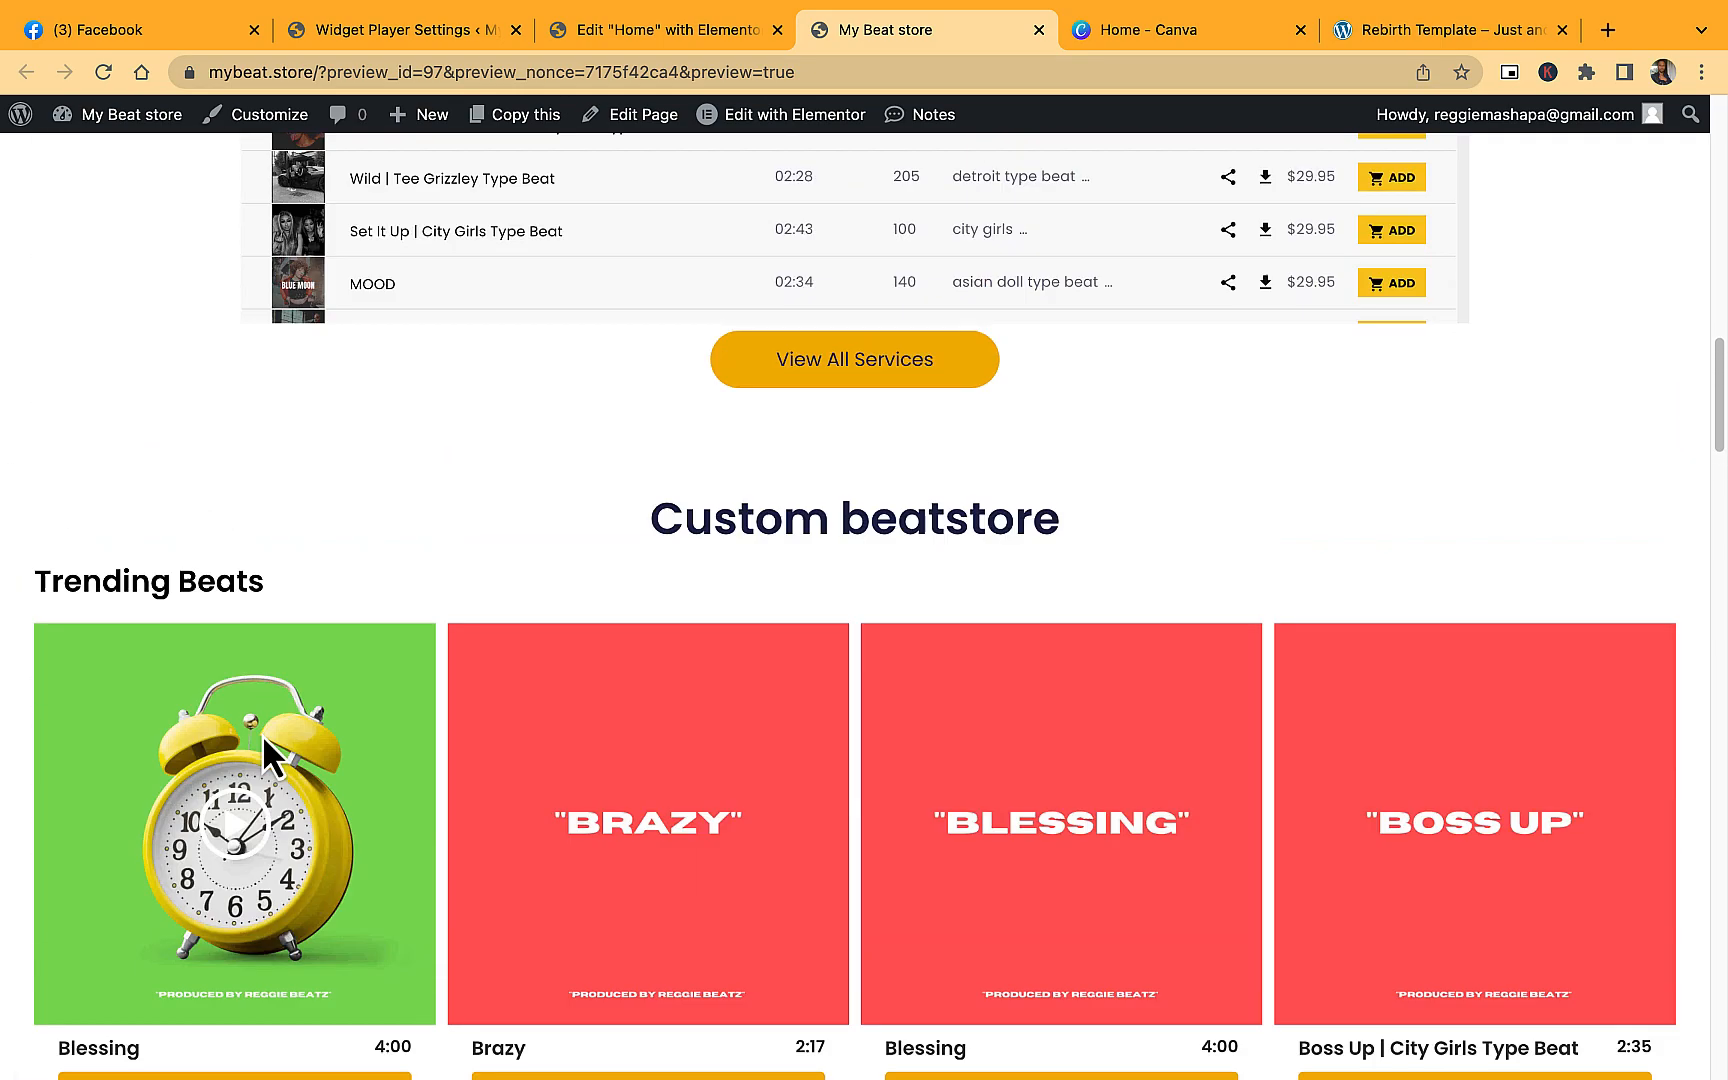
{"action": "scroll", "coordinate": [265, 745], "scroll_direction": "down", "scroll_amount": 8}
{"action": "scroll", "coordinate": [262, 734], "scroll_direction": "down", "scroll_amount": 15}
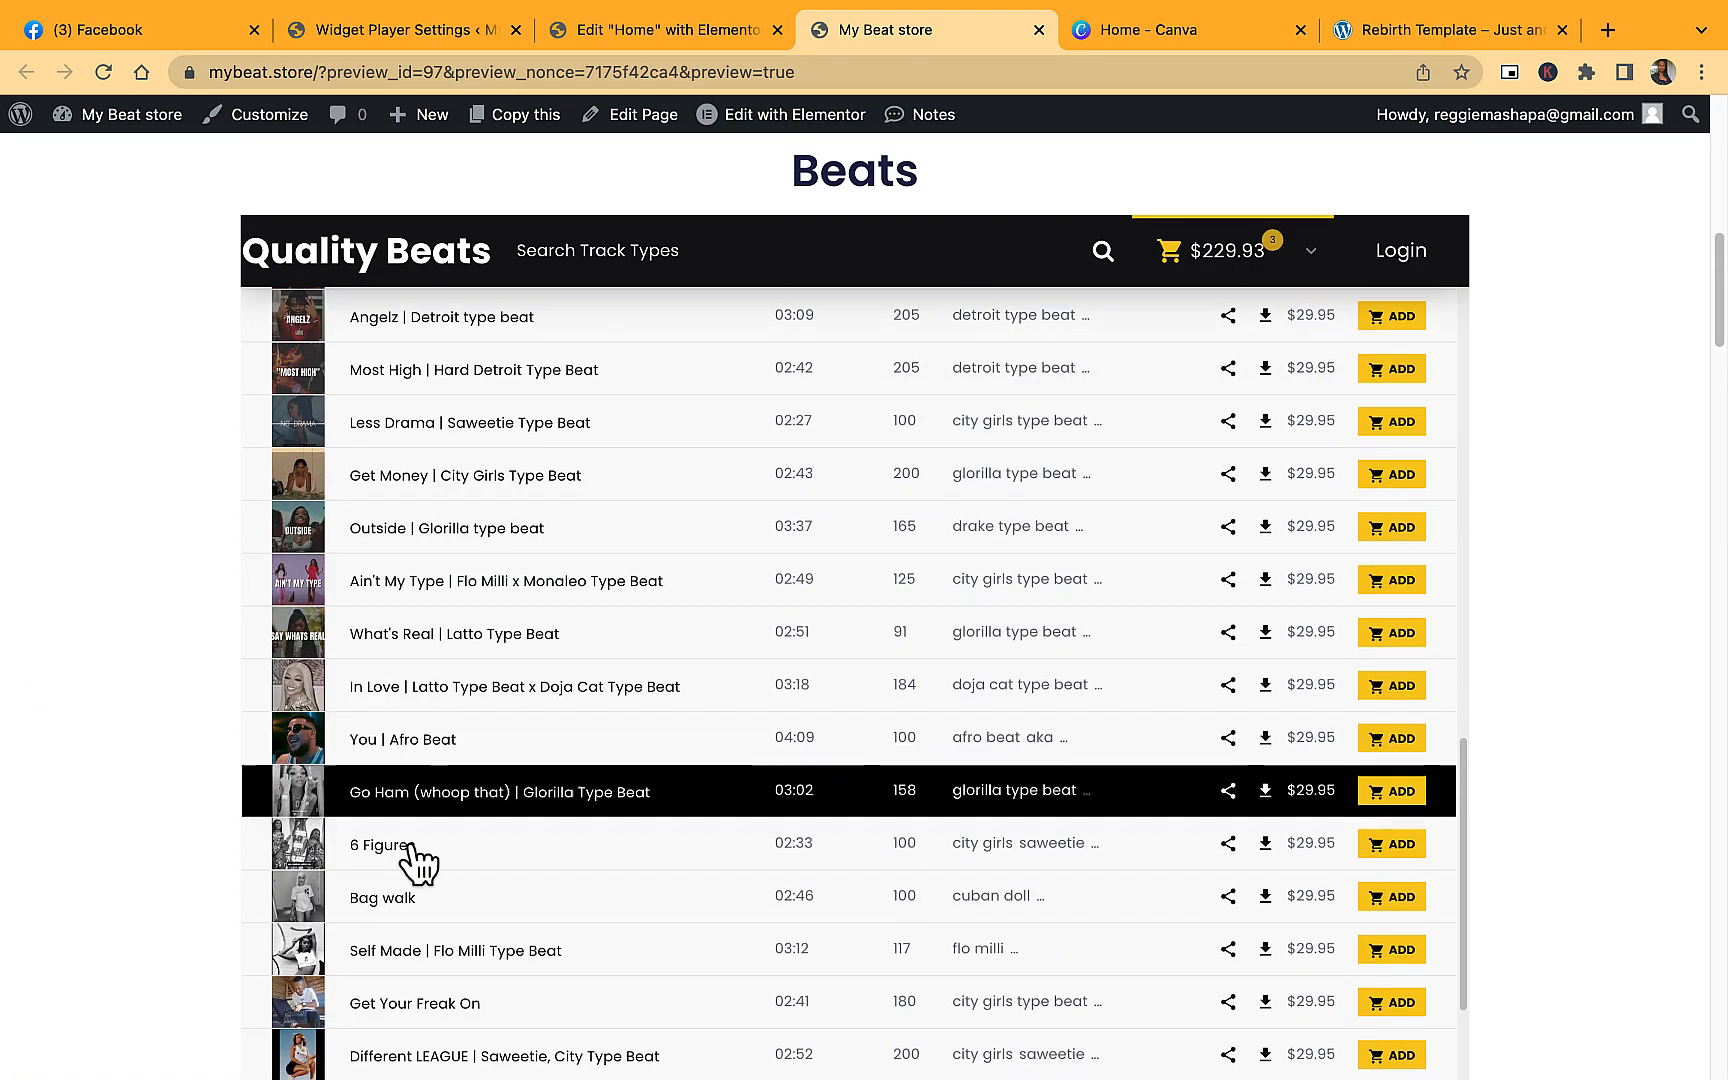
{"action": "scroll", "coordinate": [687, 815], "scroll_direction": "down", "scroll_amount": 3}
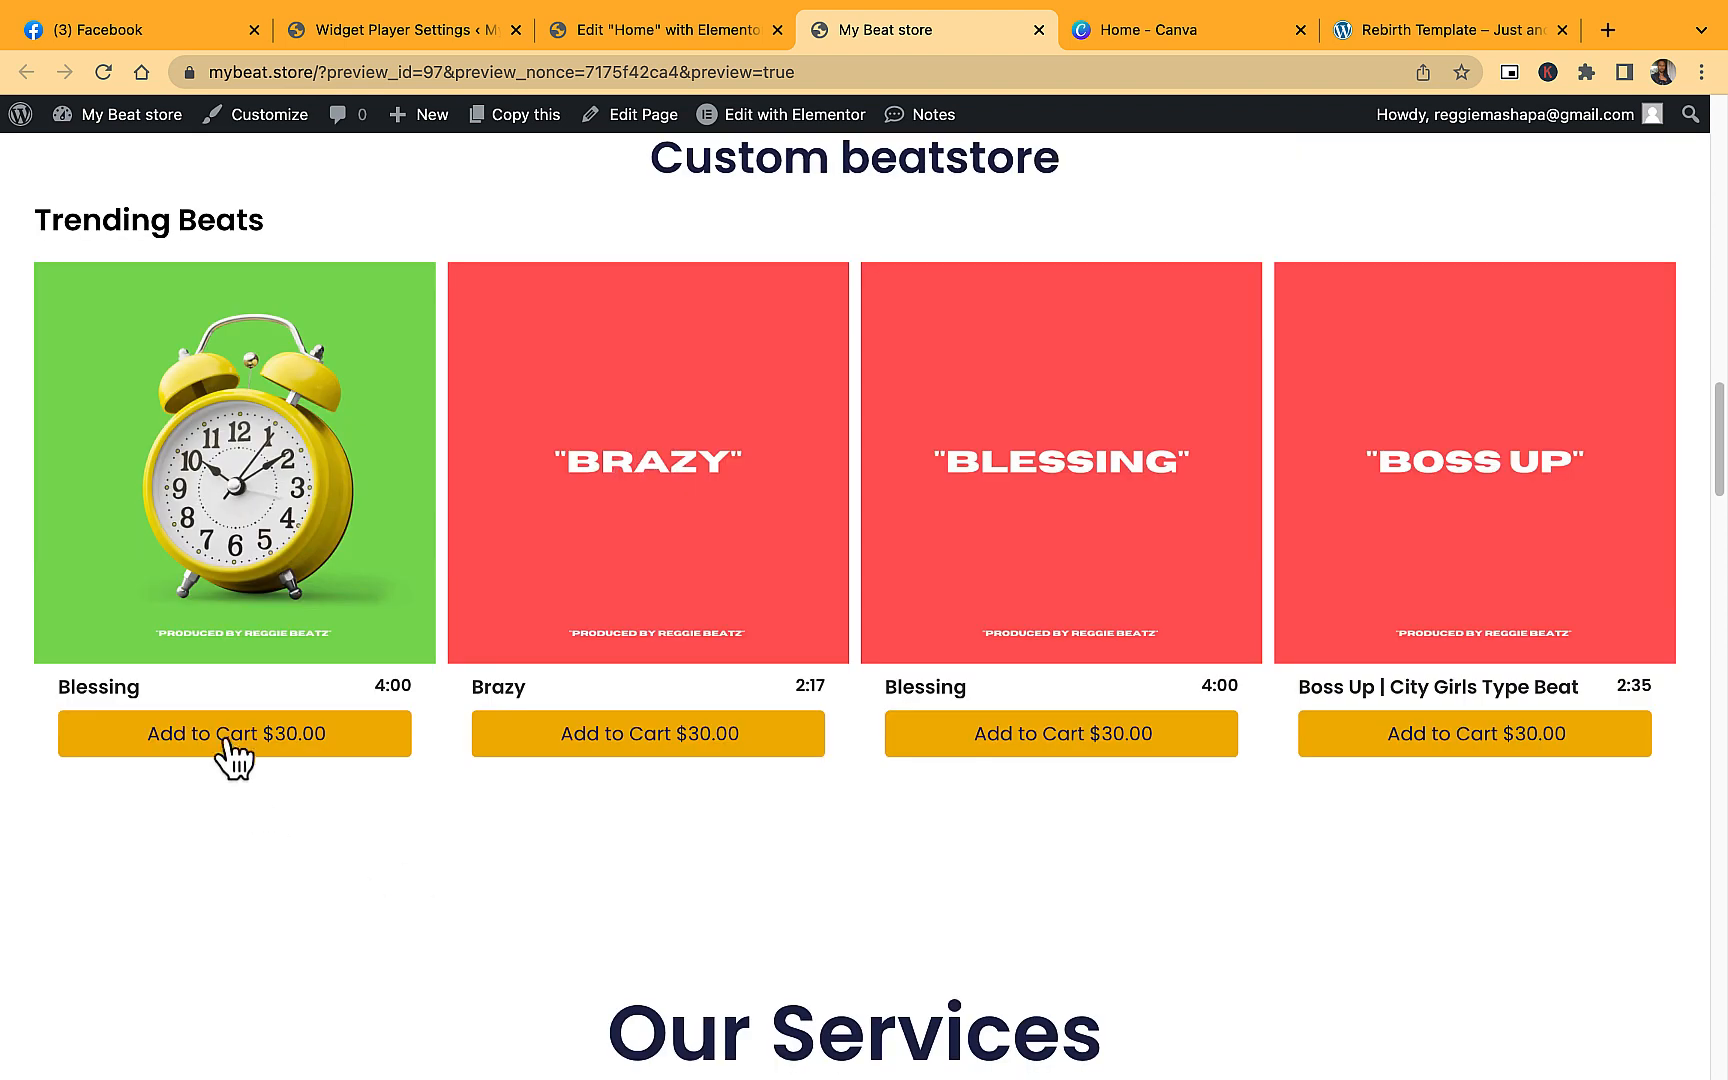
Add the first Trending Beats track, the one with the alarm clock cover, to the cart on the previewed page and view the cart.
{"action": "left_click", "coordinate": [233, 745]}
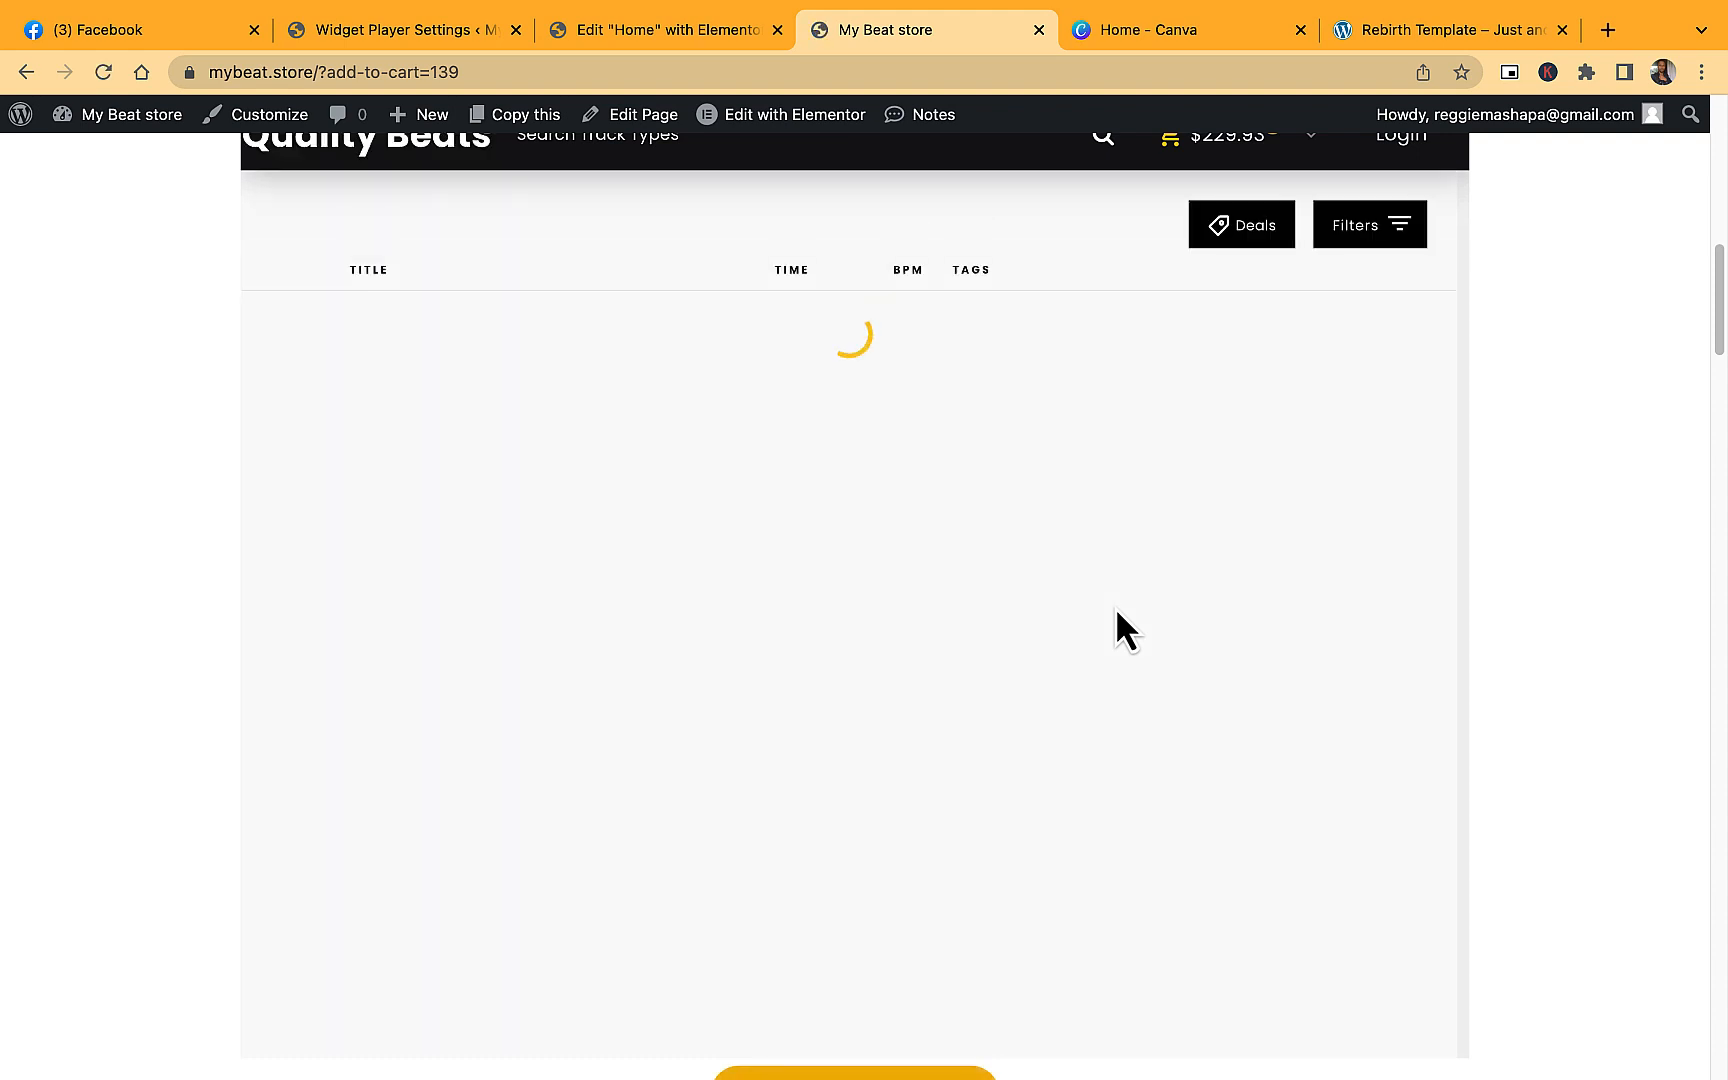
{"action": "scroll", "coordinate": [1449, 636], "scroll_direction": "down", "scroll_amount": 8}
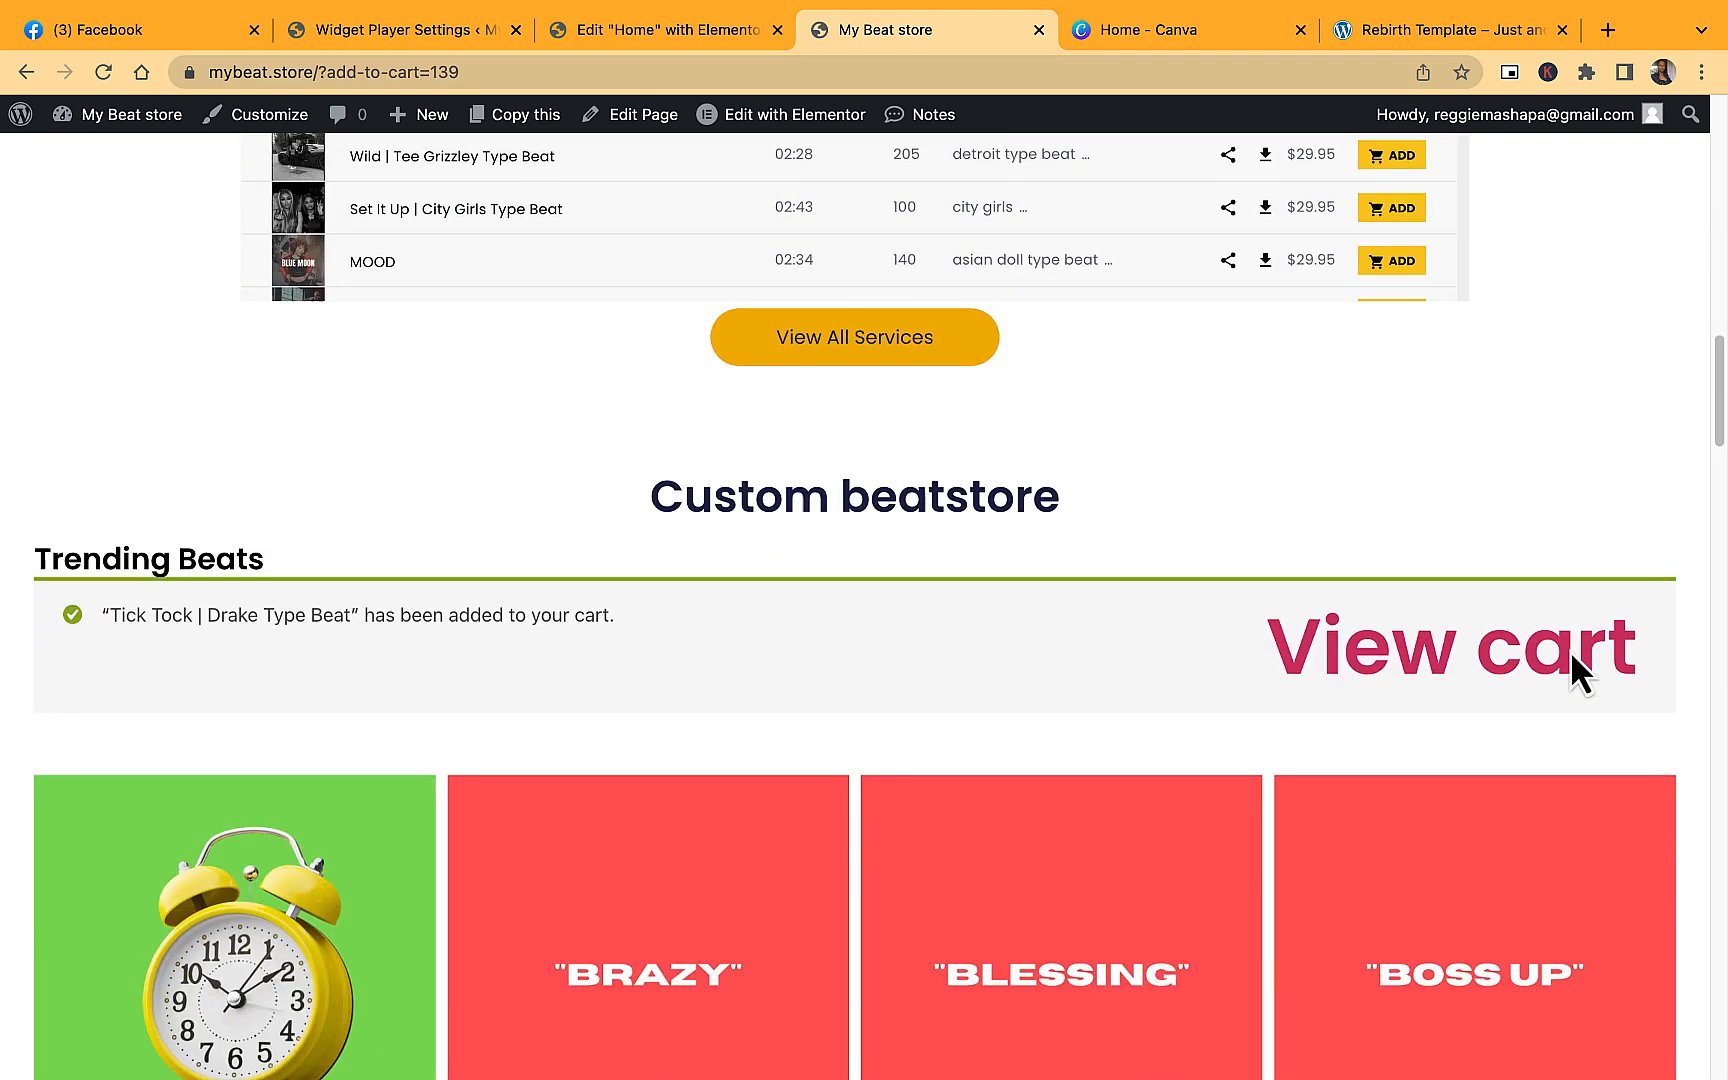
{"action": "scroll", "coordinate": [1572, 657], "scroll_direction": "down", "scroll_amount": 4}
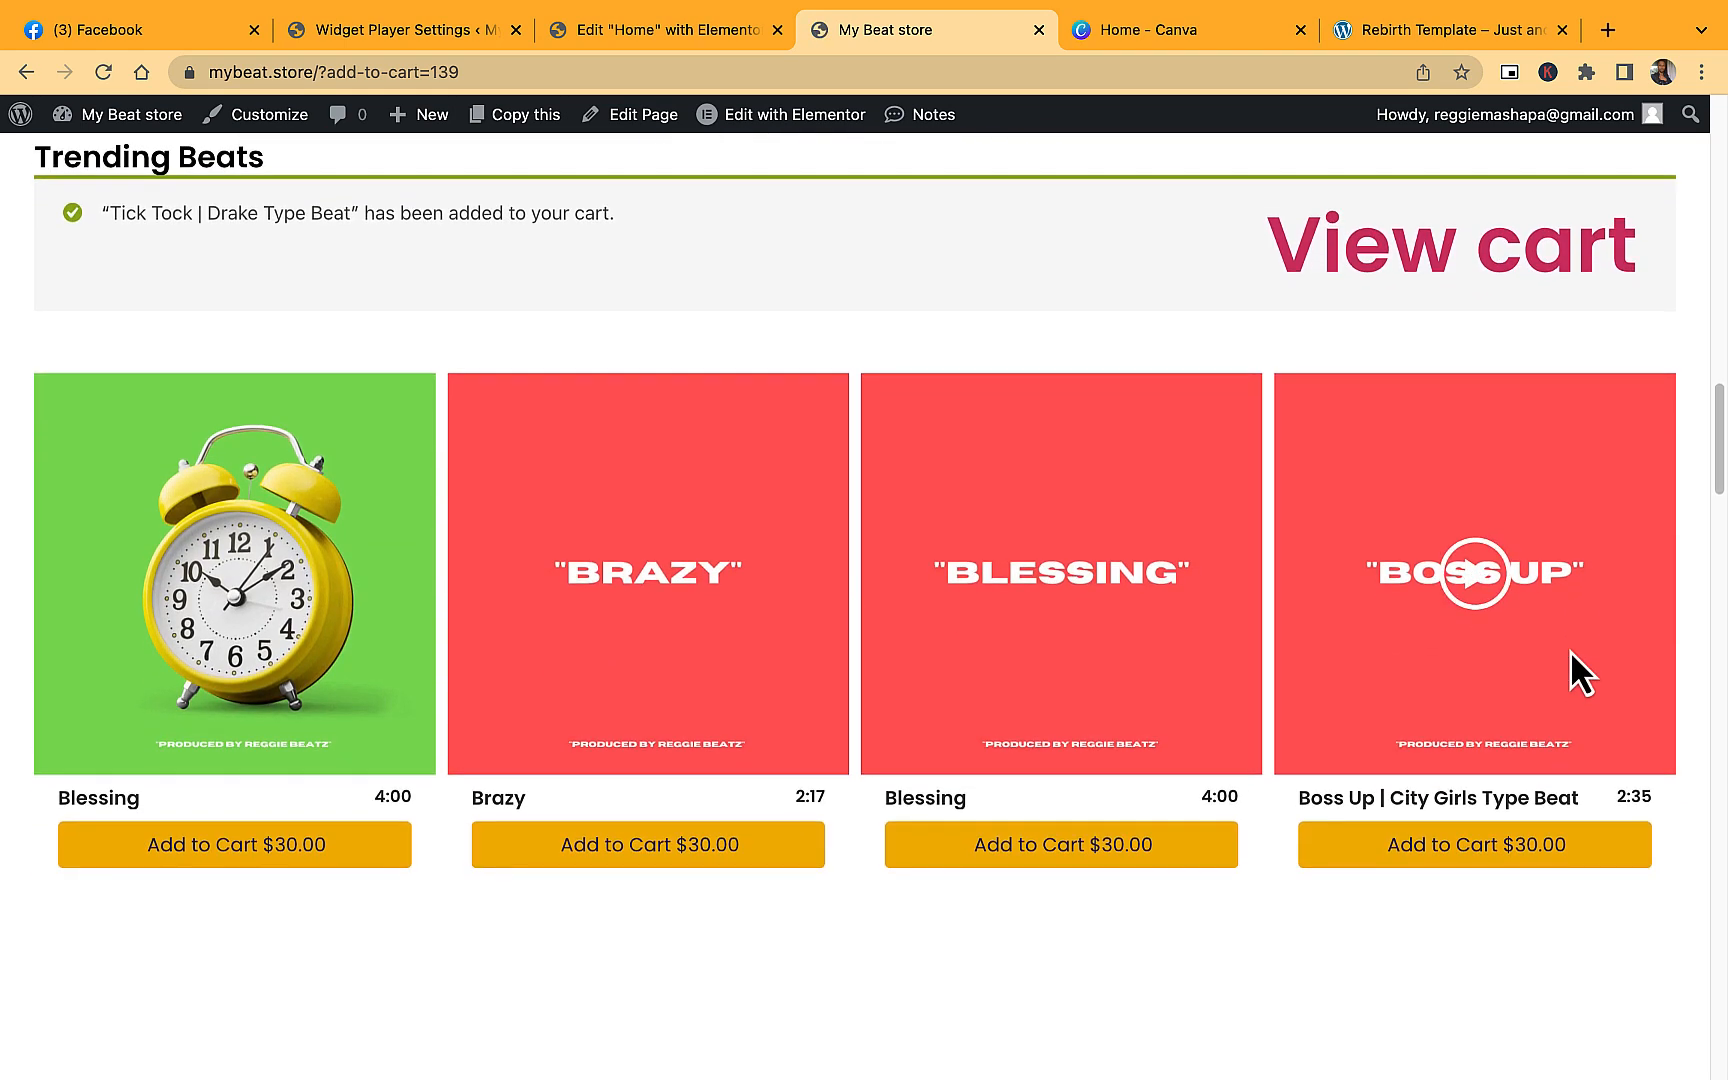
{"action": "left_click", "coordinate": [1478, 232]}
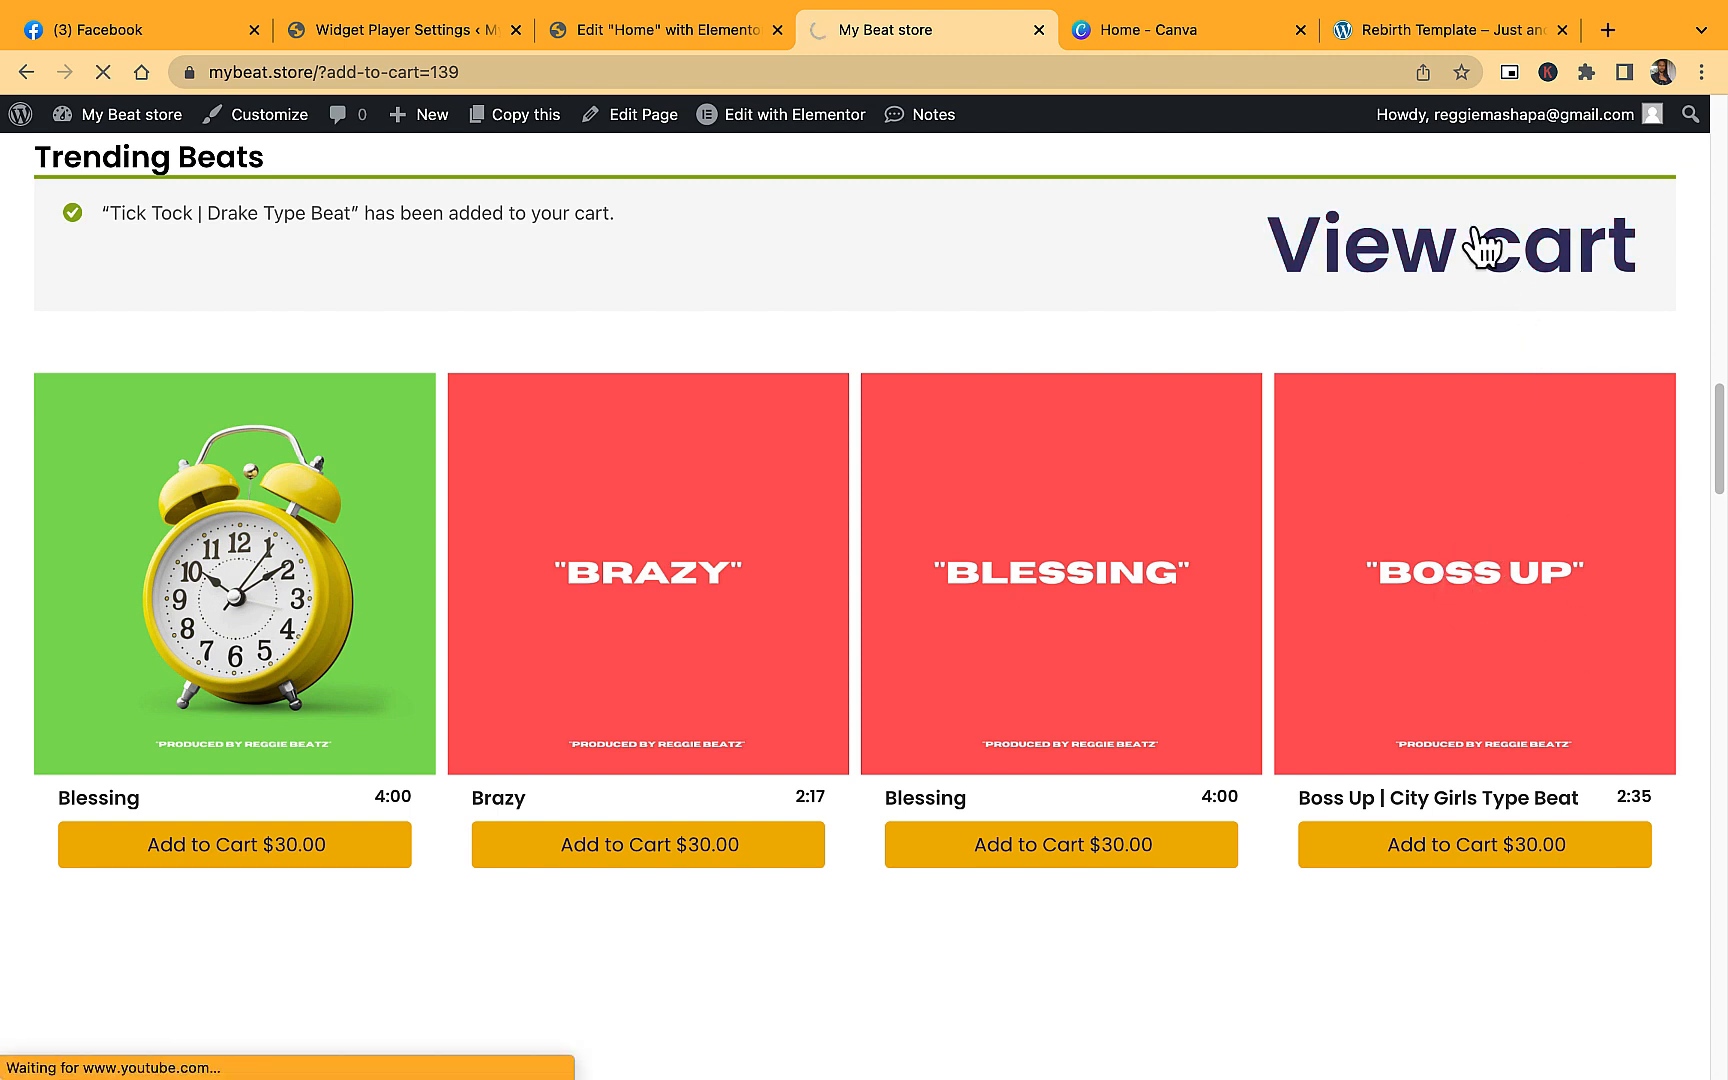